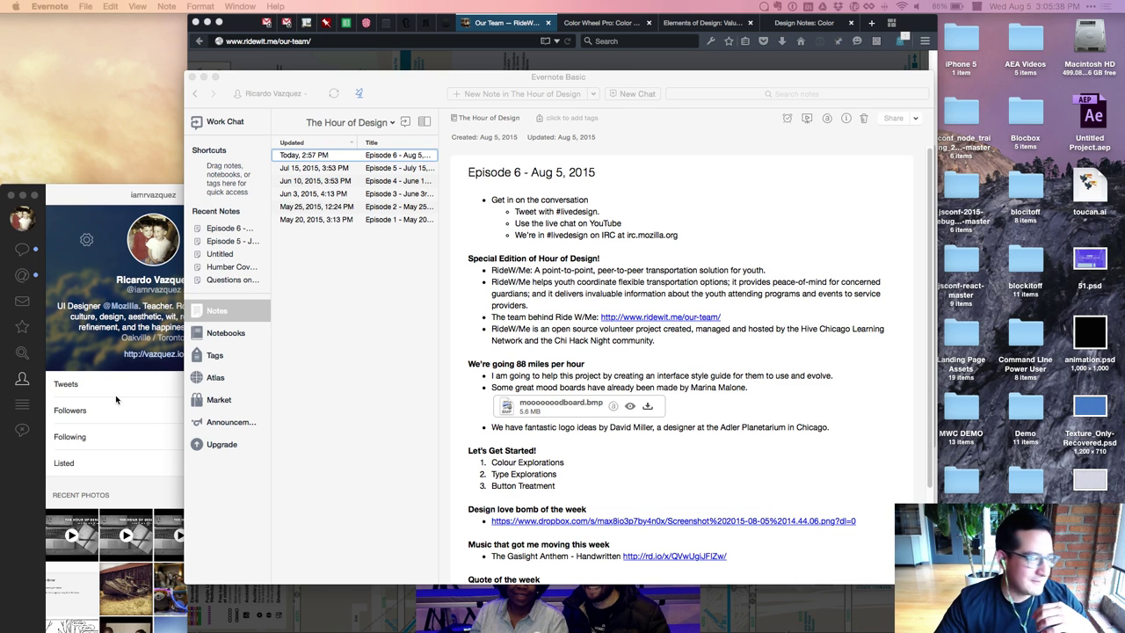
Hide the Evernote and Firefox windows to bring up the Ride With Me document in Sketch
left_click(373, 491)
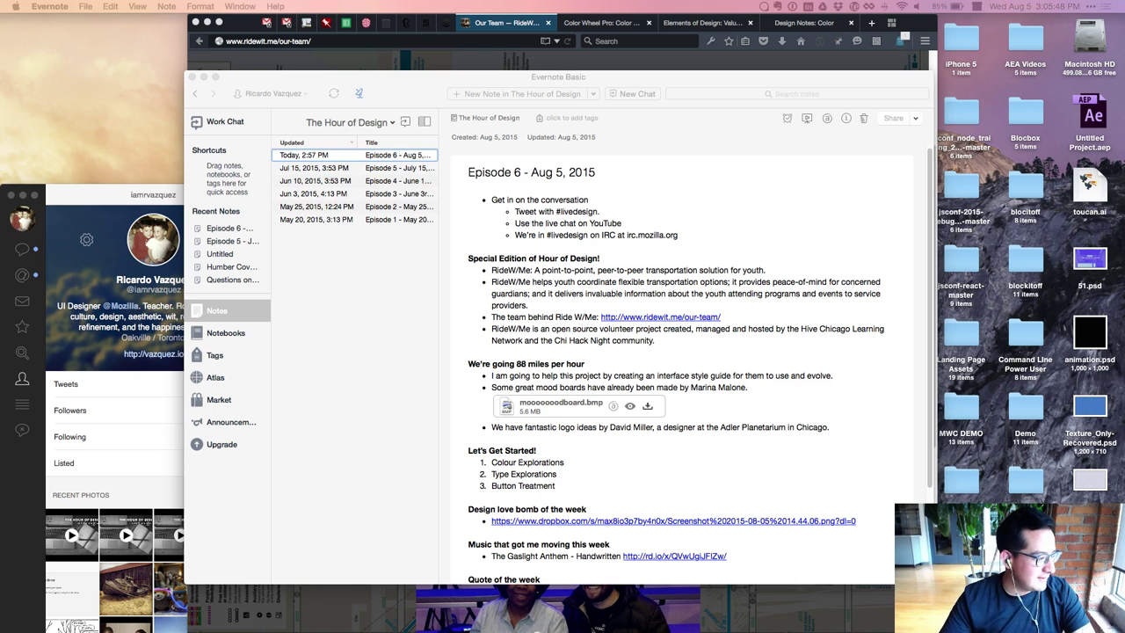
left_click(399, 365)
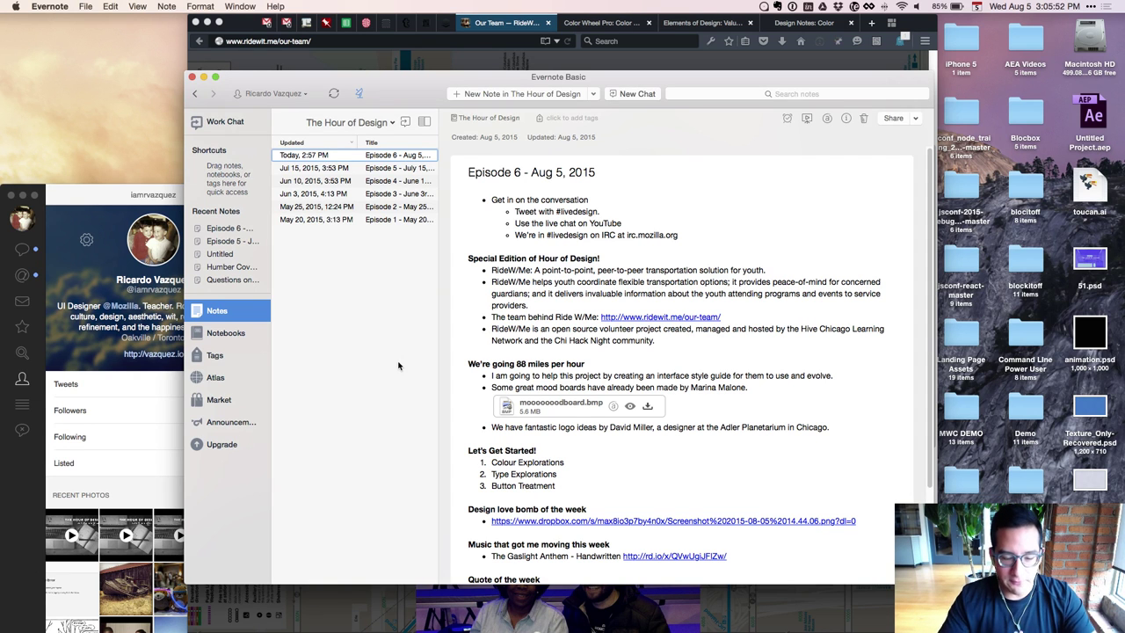
key("super+h")
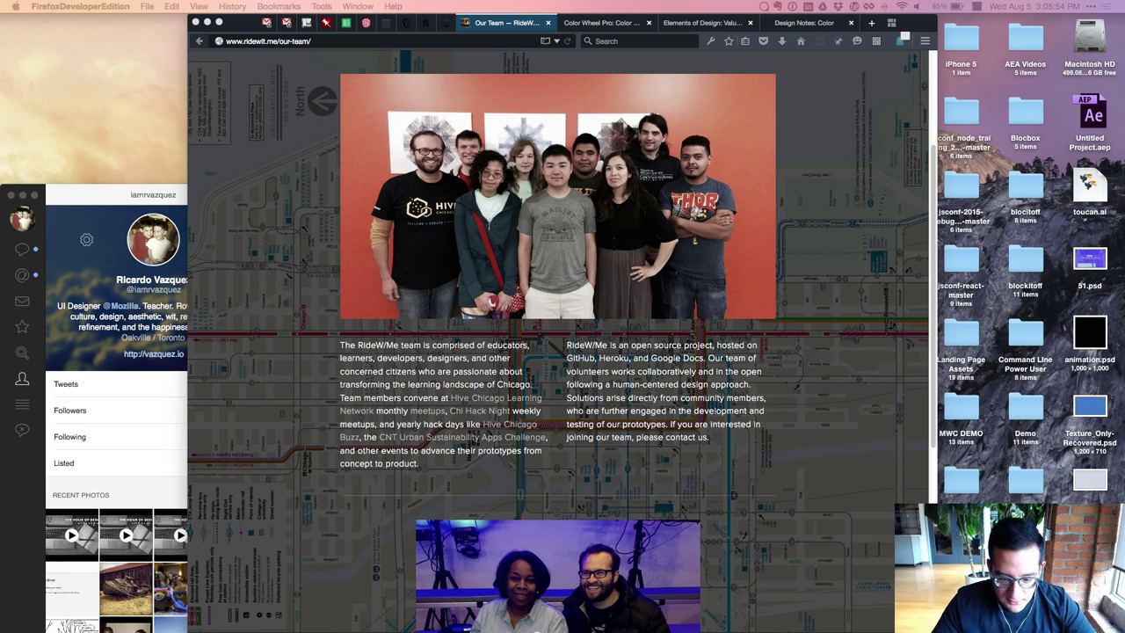
key("super+h")
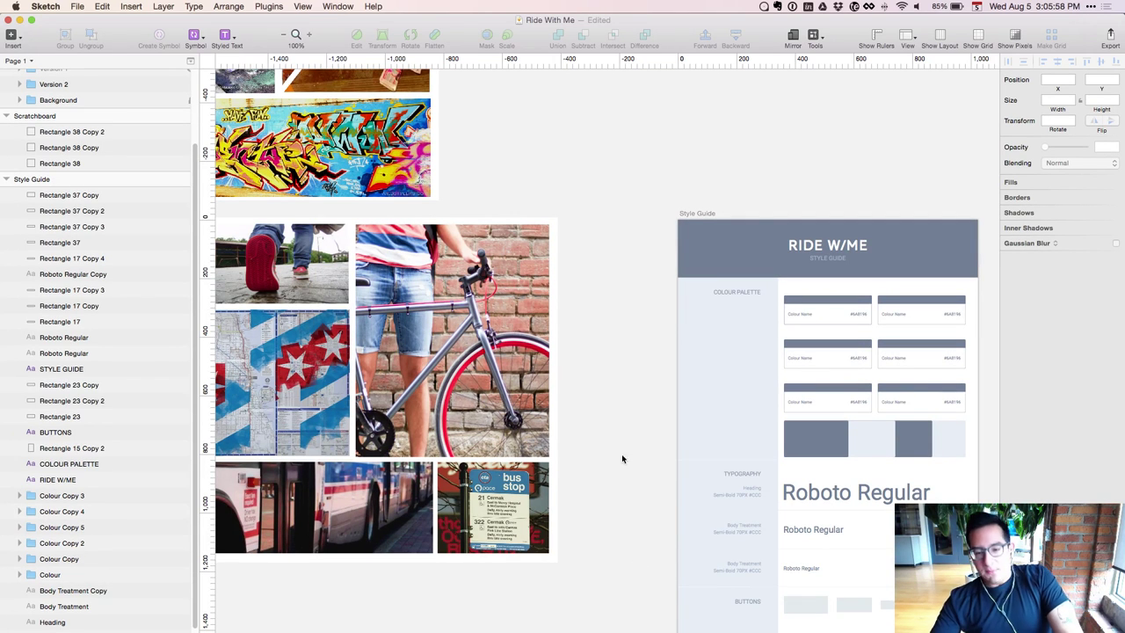
Examine the photos and colour swatches on the two mood boards beside the Style Guide artboard
scroll(613, 415, "up", 4)
scroll(614, 415, "left", 5)
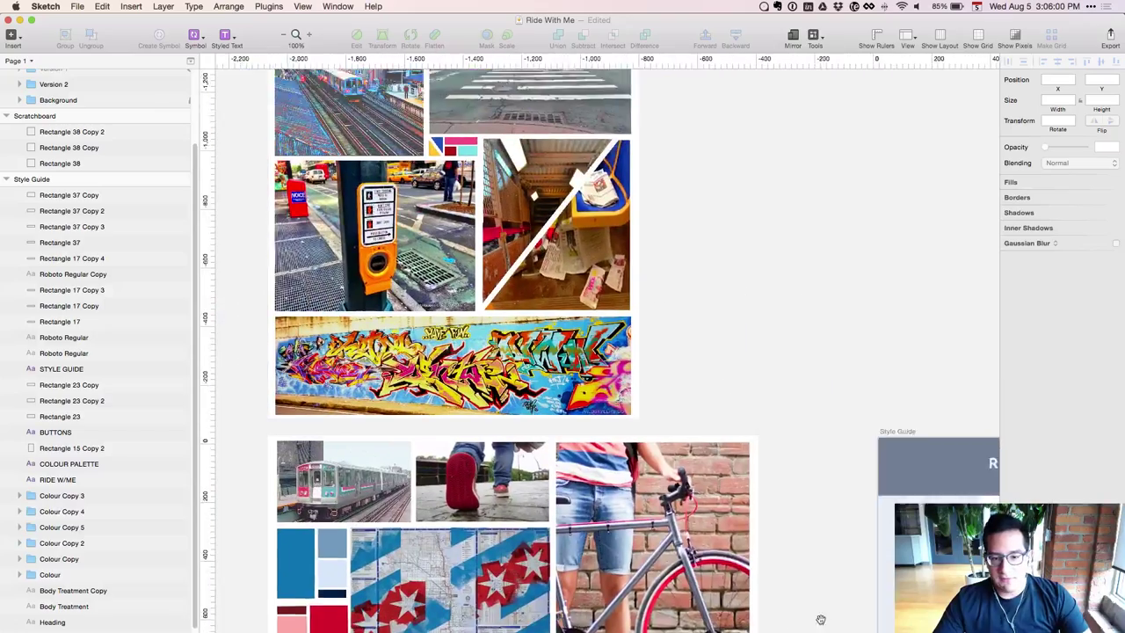
scroll(827, 325, "up", 5)
scroll(827, 326, "left", 3)
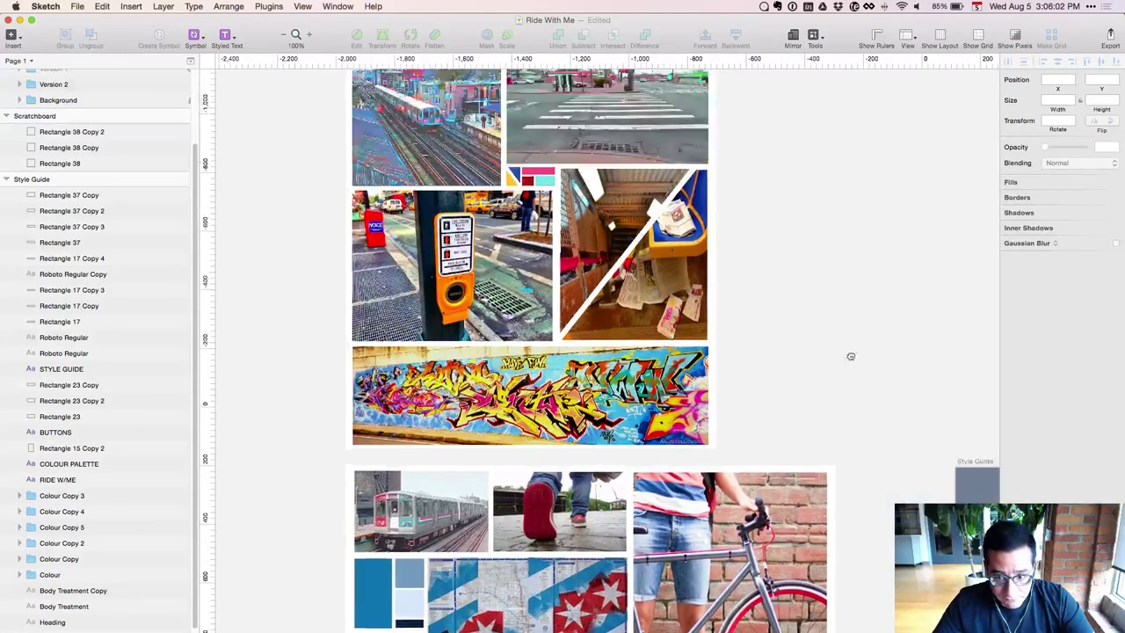
scroll(909, 462, "down", 8)
scroll(909, 463, "right", 2)
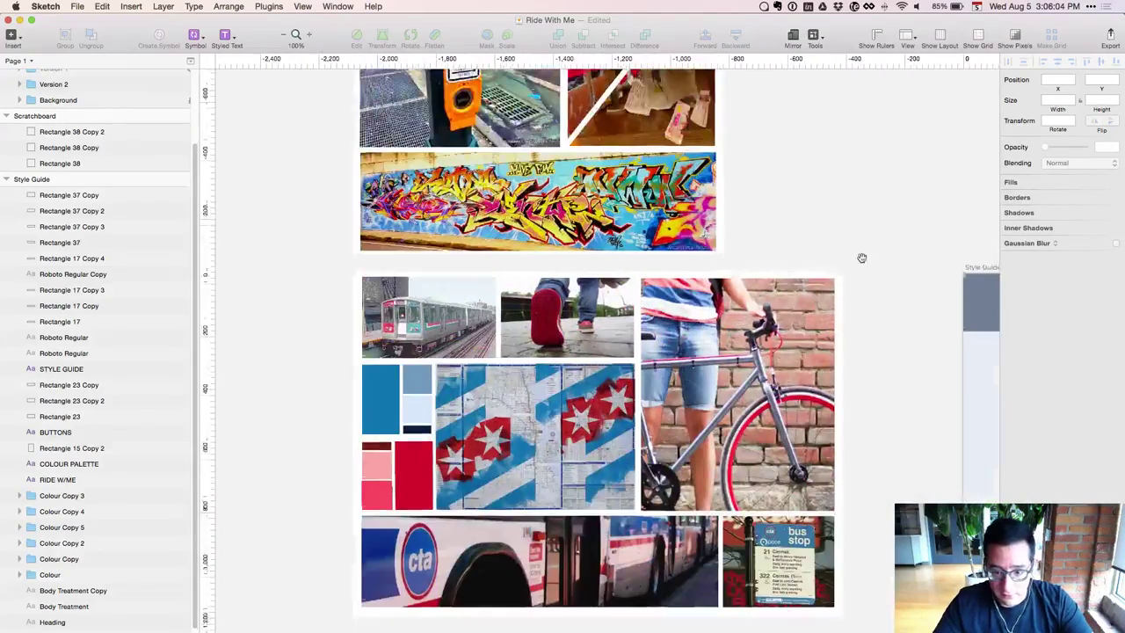
scroll(291, 311, "up", 9)
scroll(291, 311, "left", 1)
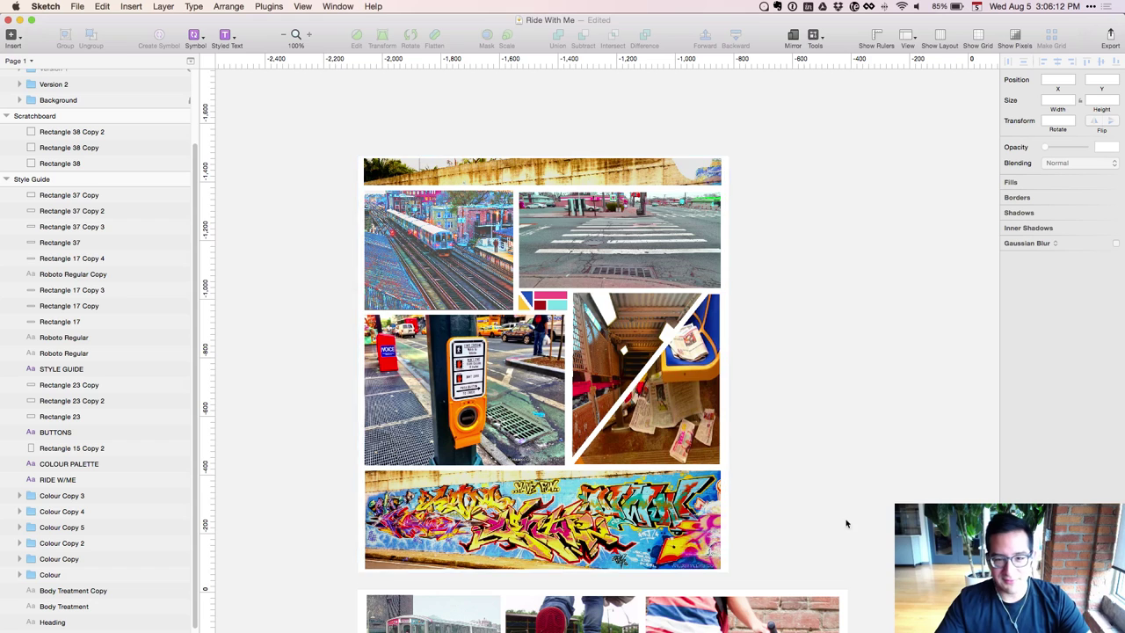
scroll(901, 428, "down", 10)
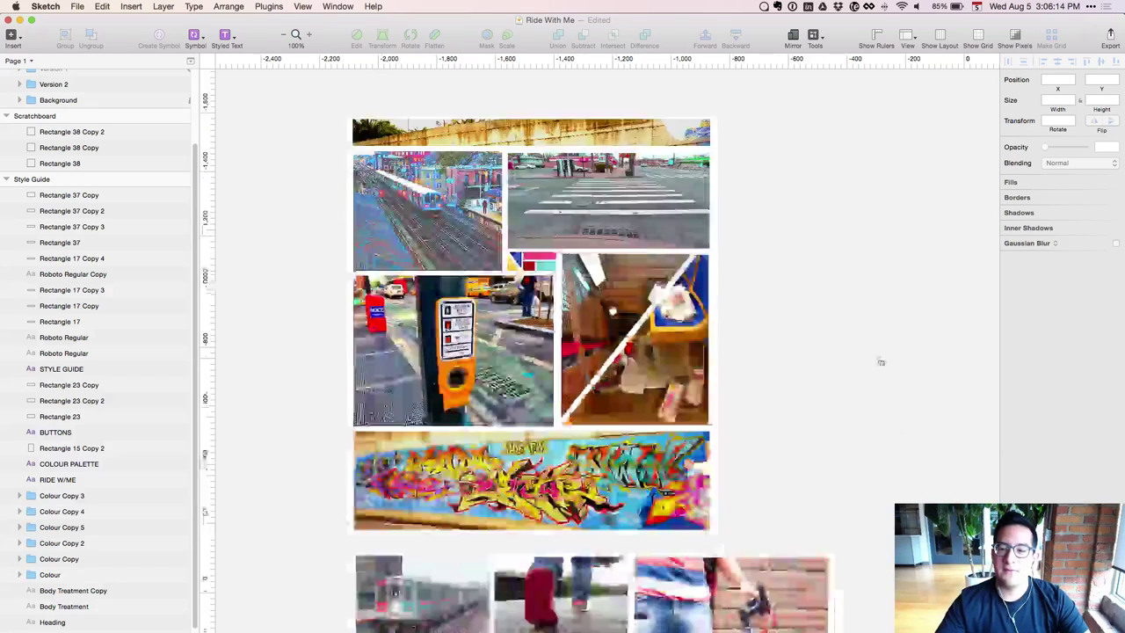
Examine the Style Guide's colour palette, typography and button sections, and compare its palette with the mood board's blue and red swatches
scroll(879, 359, "right", 10)
scroll(378, 286, "right", 3)
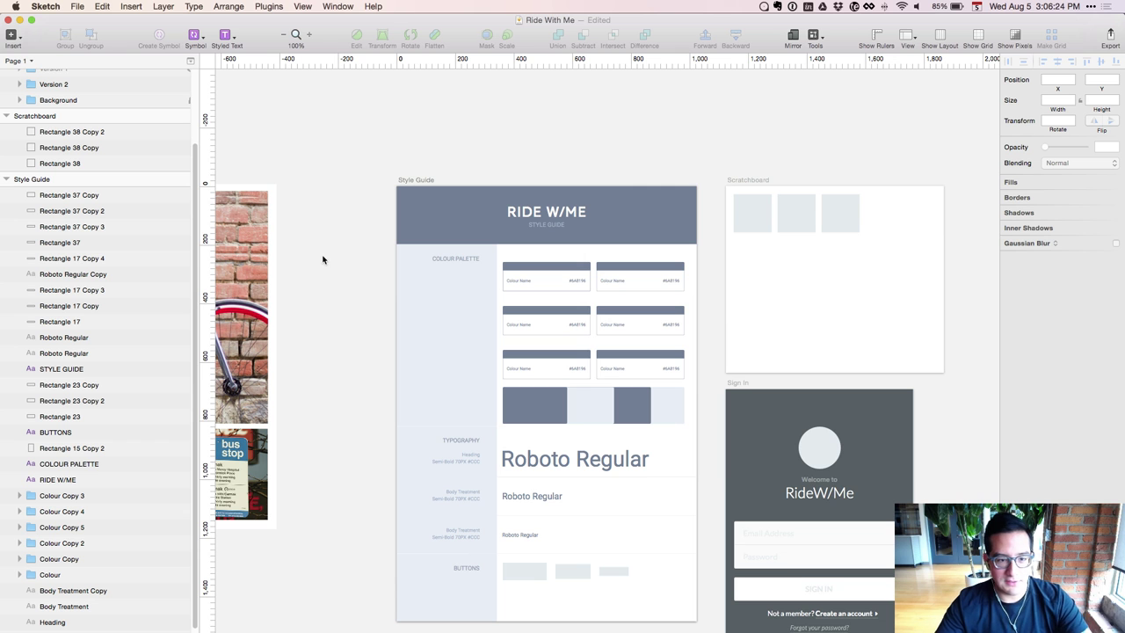
key("super+plus")
scroll(322, 258, "up", 3)
scroll(321, 258, "left", 3)
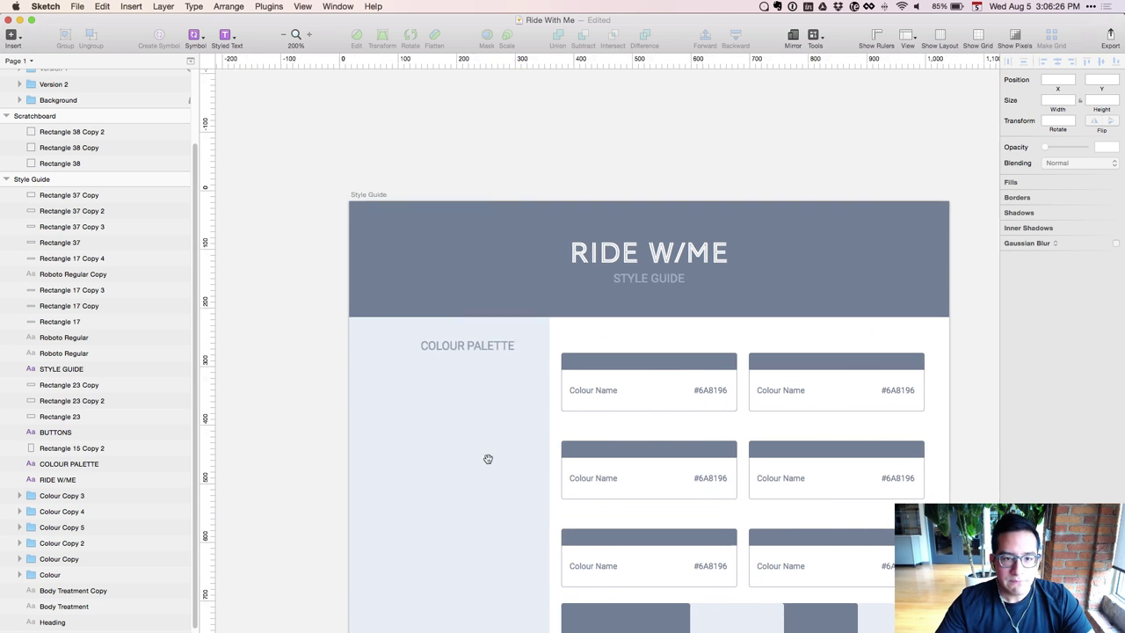
scroll(336, 425, "down", 5)
scroll(336, 425, "right", 2)
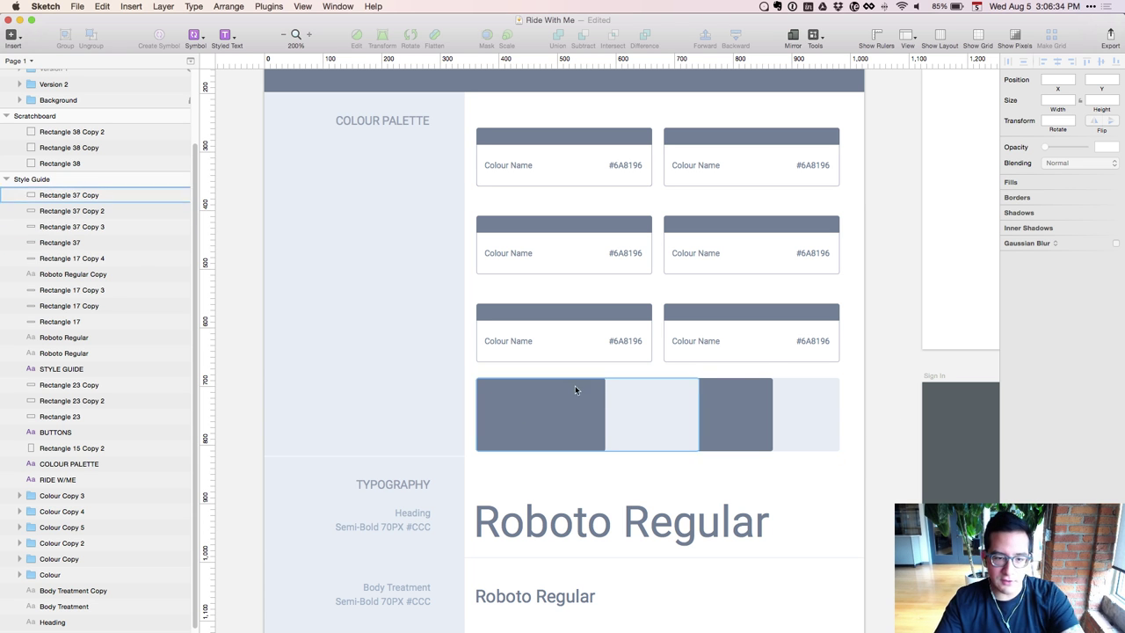
scroll(397, 306, "left", 10)
scroll(693, 340, "left", 12)
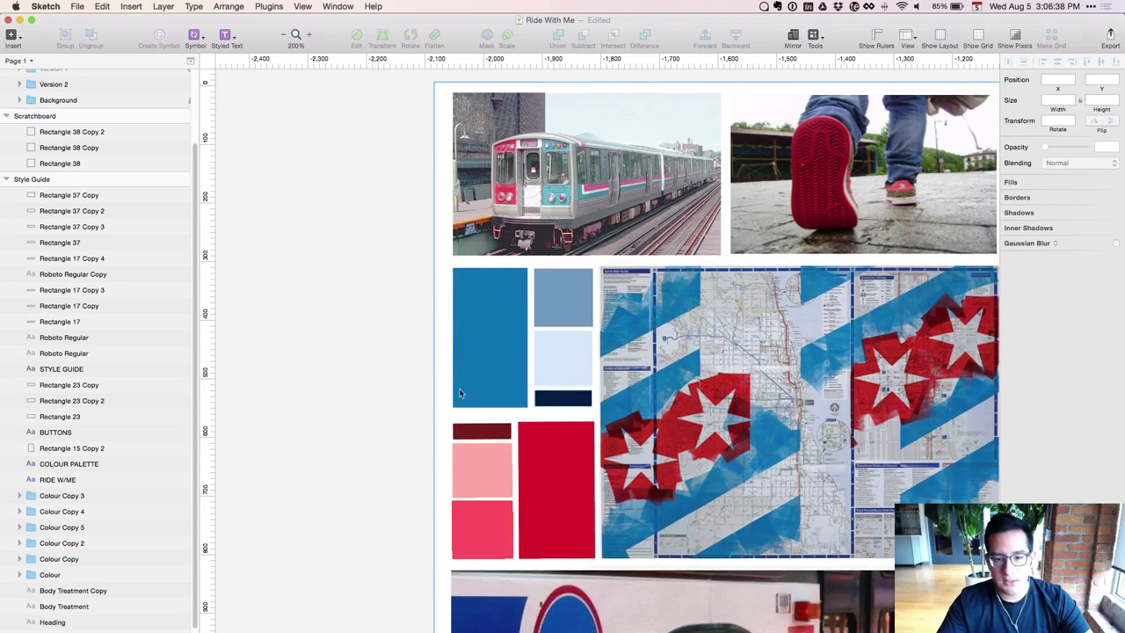
scroll(927, 493, "right", 20)
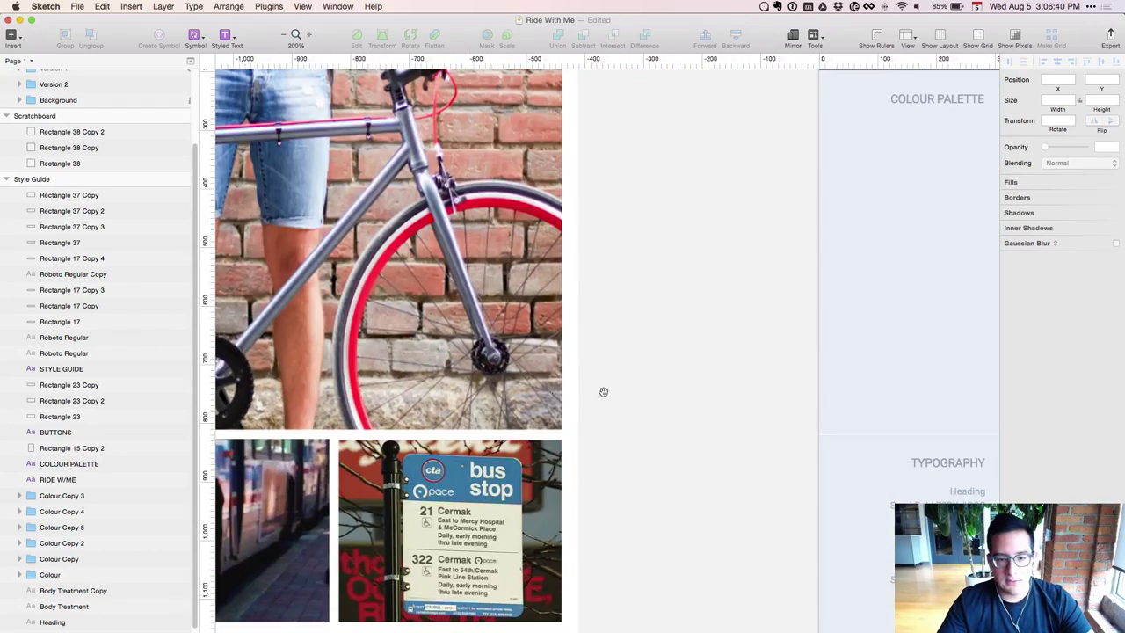
scroll(541, 533, "down", 7)
scroll(541, 533, "left", 7)
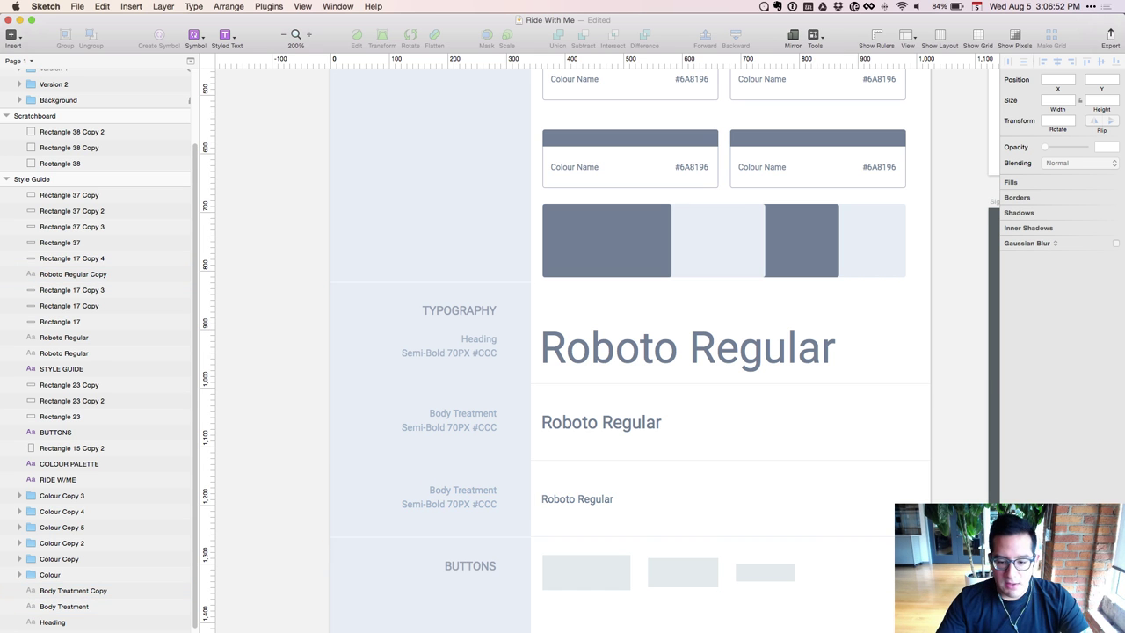
scroll(693, 563, "down", 5)
scroll(694, 563, "right", 2)
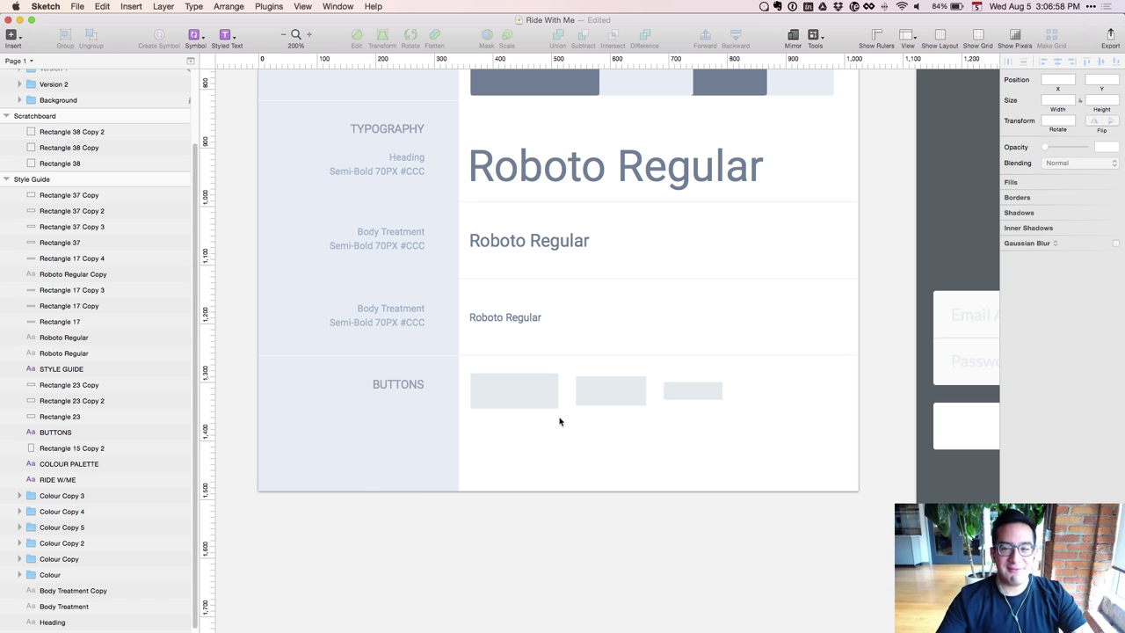
Examine the Sign In artboard's form and the placeholder squares on the Scratchboard artboard
key("super+minus")
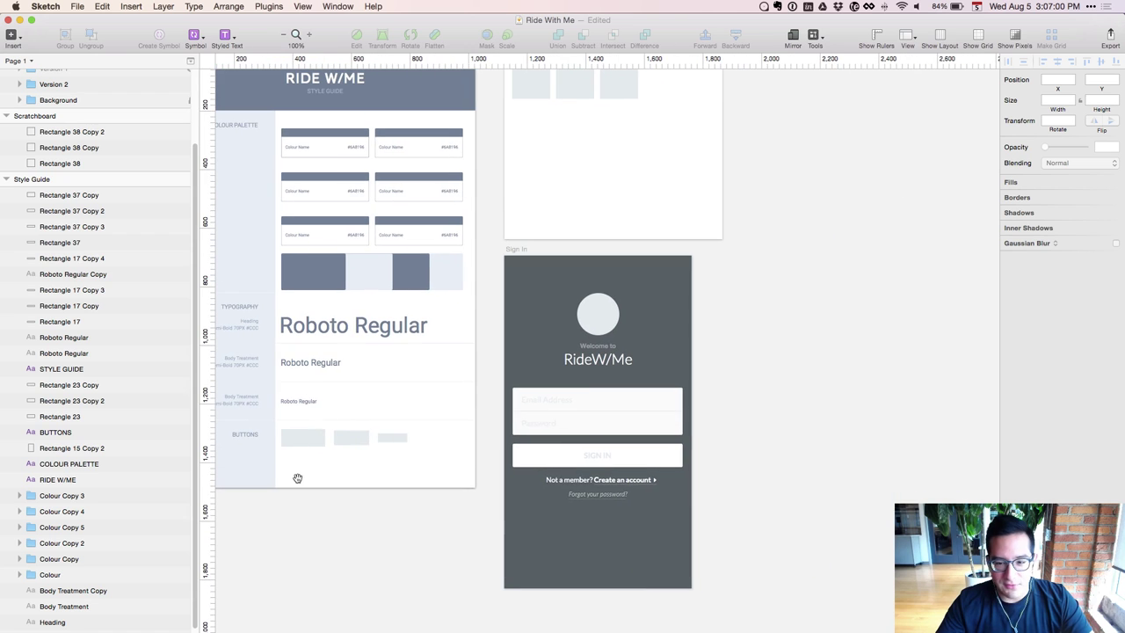
key("super+plus")
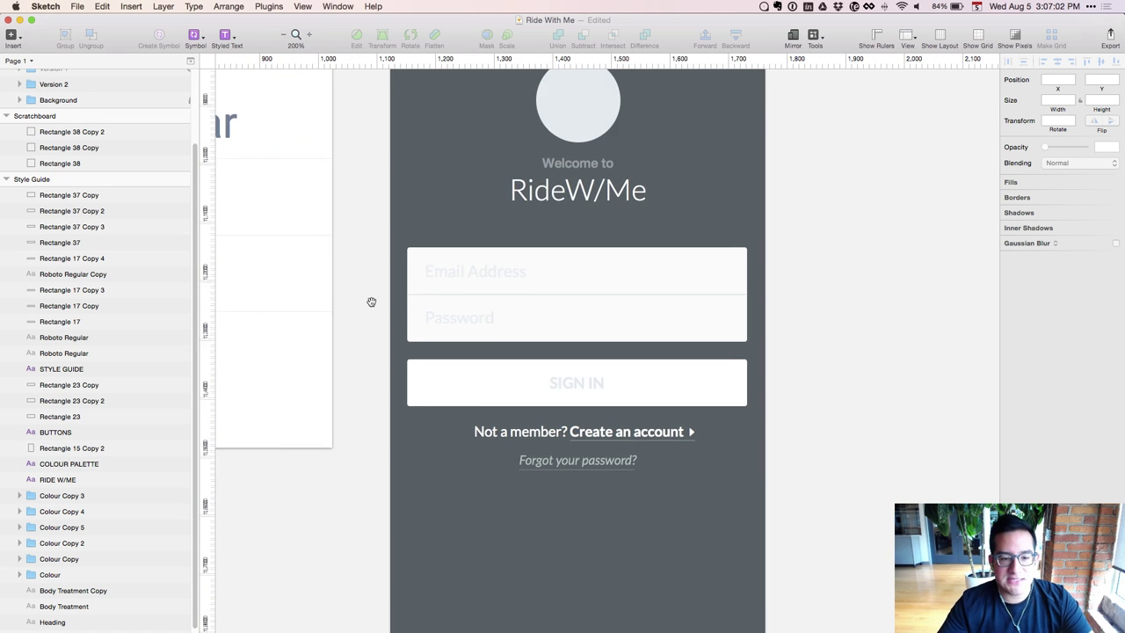
left_click_drag(372, 375, 377, 397)
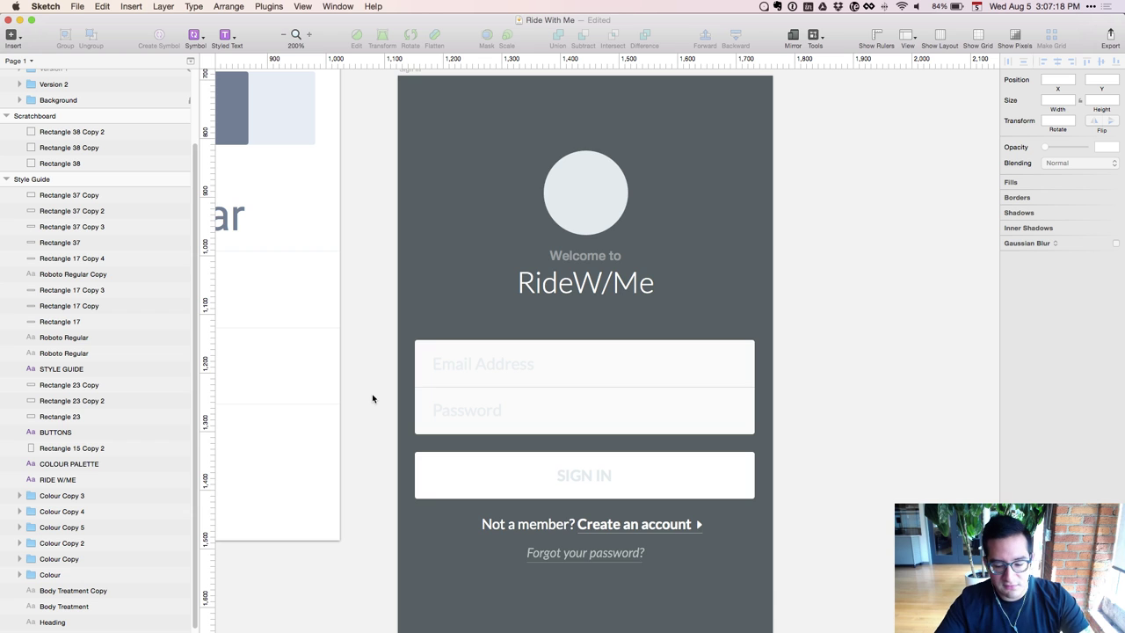
key("super+minus")
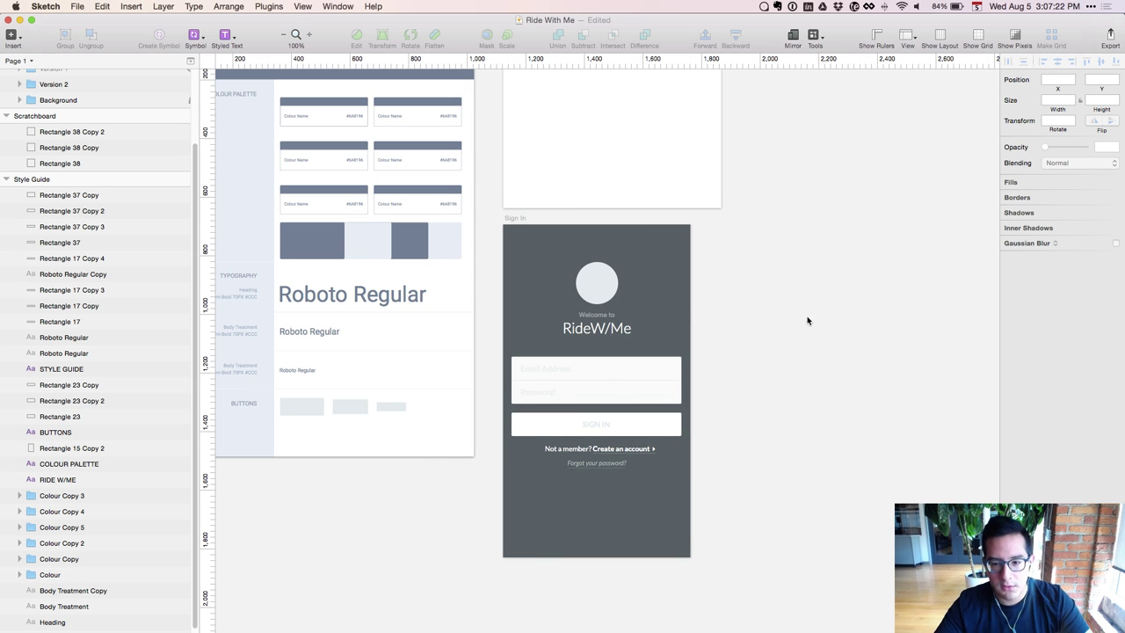
scroll(808, 321, "up", 5)
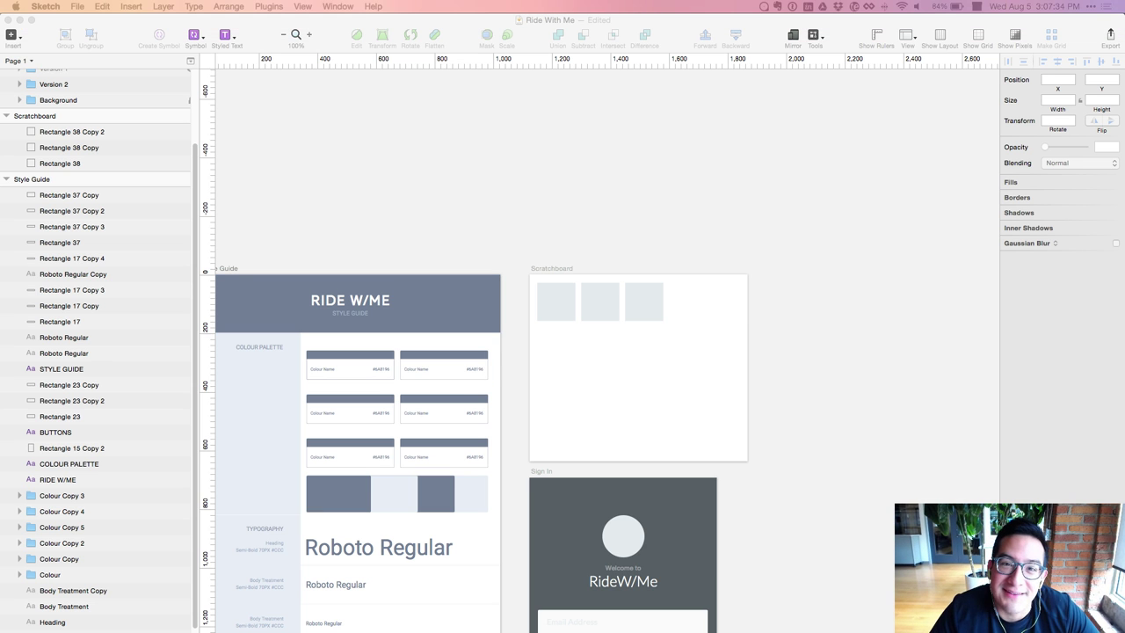
left_click(700, 369)
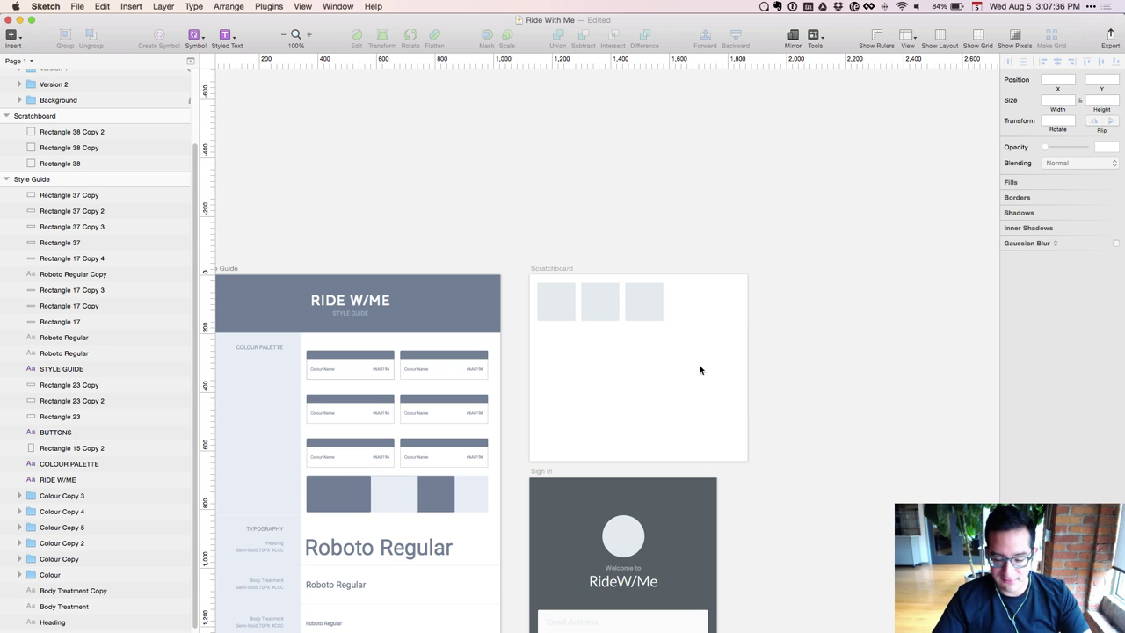
key("super+plus")
left_click_drag(701, 367, 711, 459)
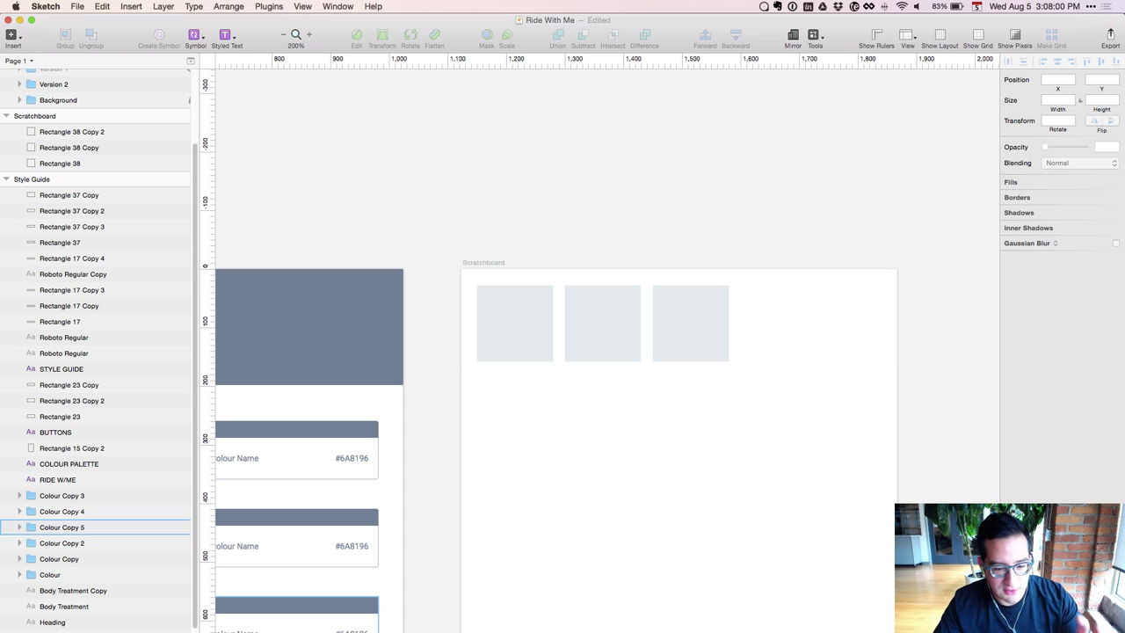
Switch to Firefox and read the Features page of the RideW/Me website
key("super+Tab")
scroll(386, 445, "up", 5)
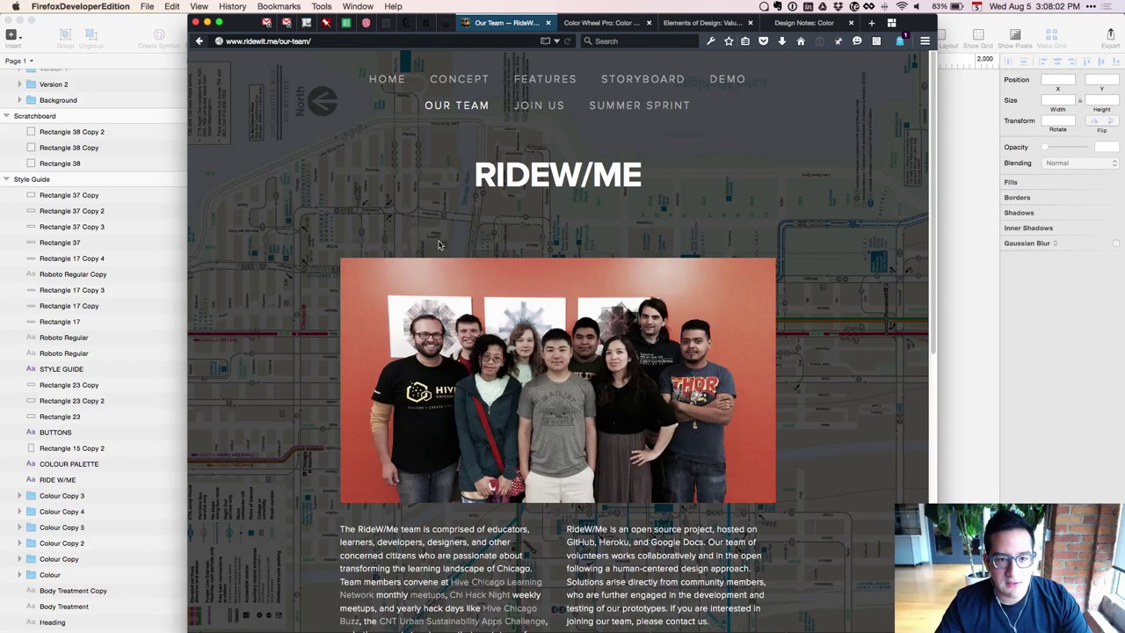
left_click(538, 80)
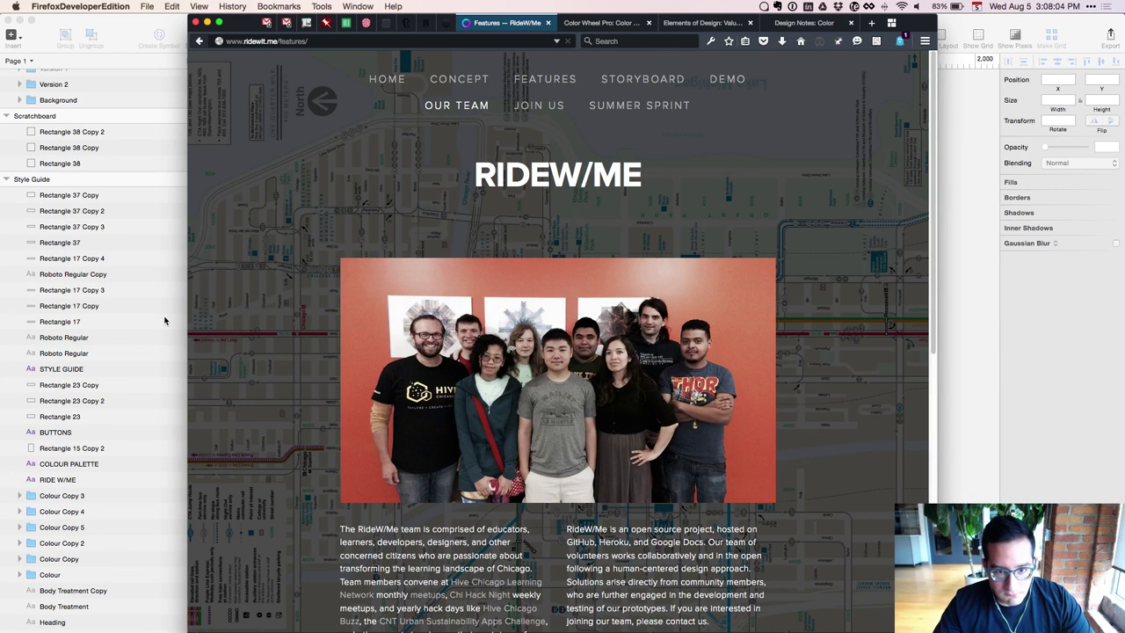
scroll(239, 386, "down", 4)
scroll(239, 390, "up", 1)
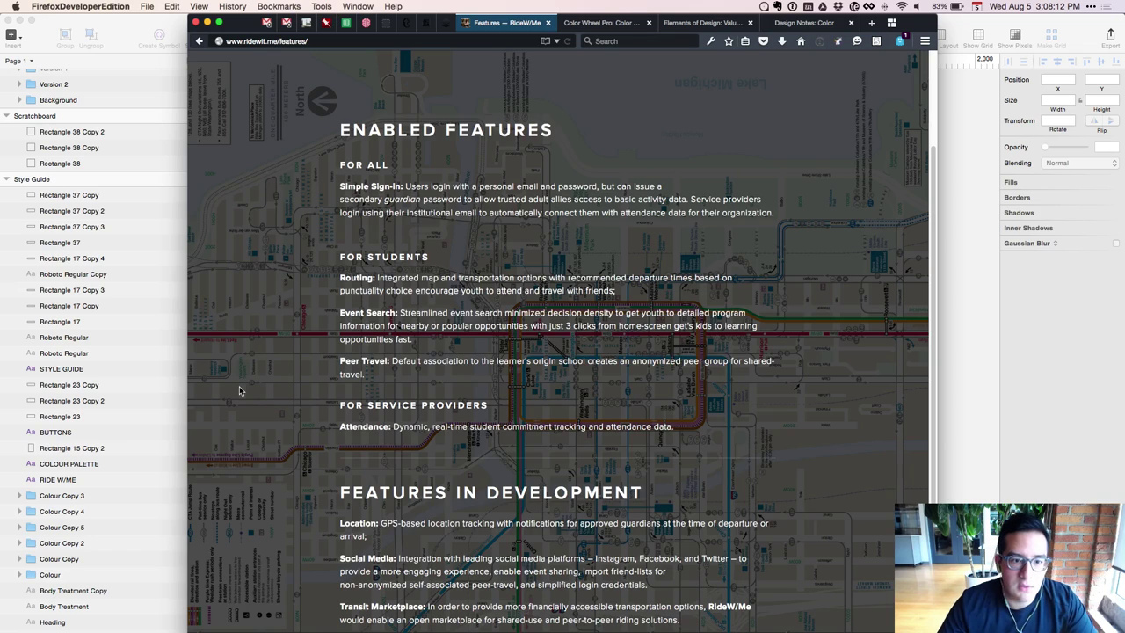
Open the RideW/Me site's Concept page and read its sections for youth, guardians and service providers
scroll(239, 386, "up", 5)
left_click(472, 81)
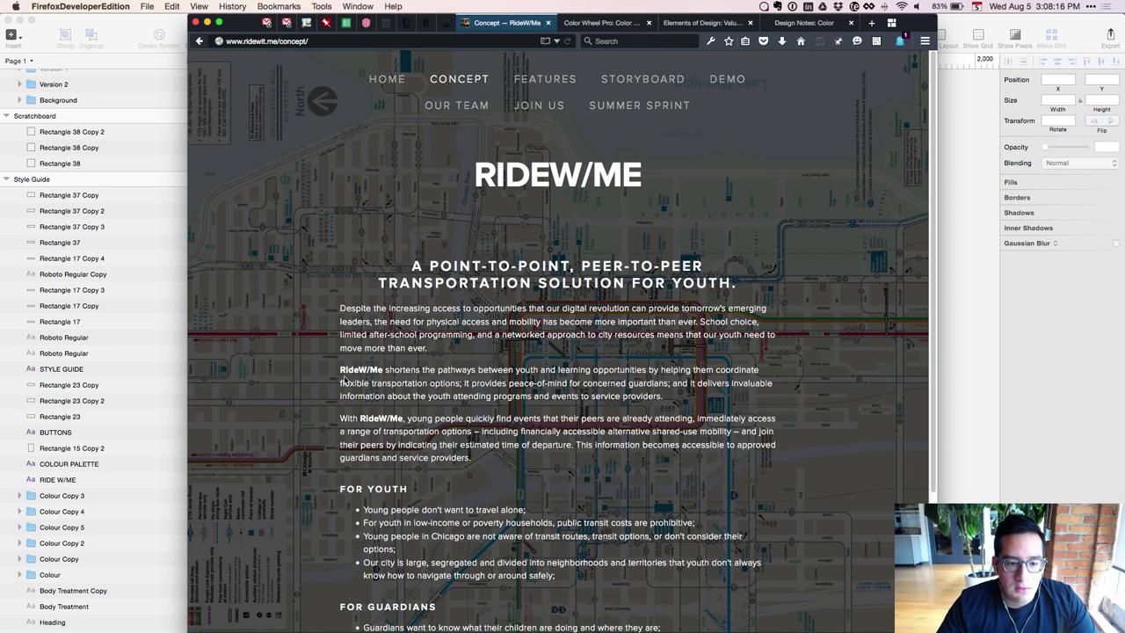
scroll(345, 379, "down", 5)
left_click_drag(348, 319, 517, 387)
left_click(543, 394)
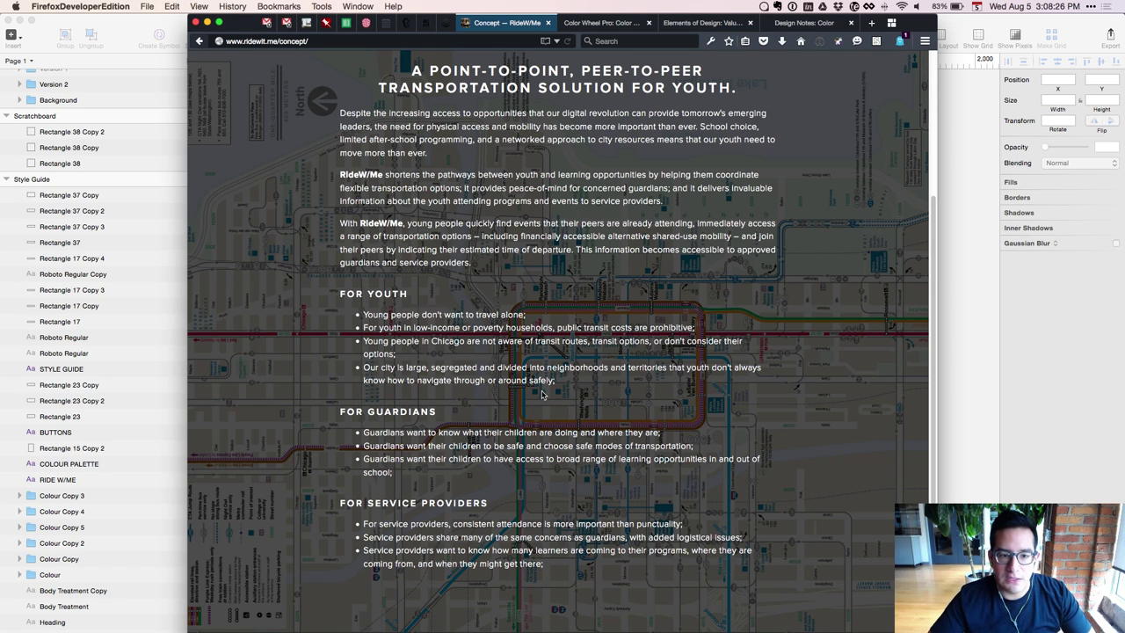
left_click_drag(394, 473, 366, 381)
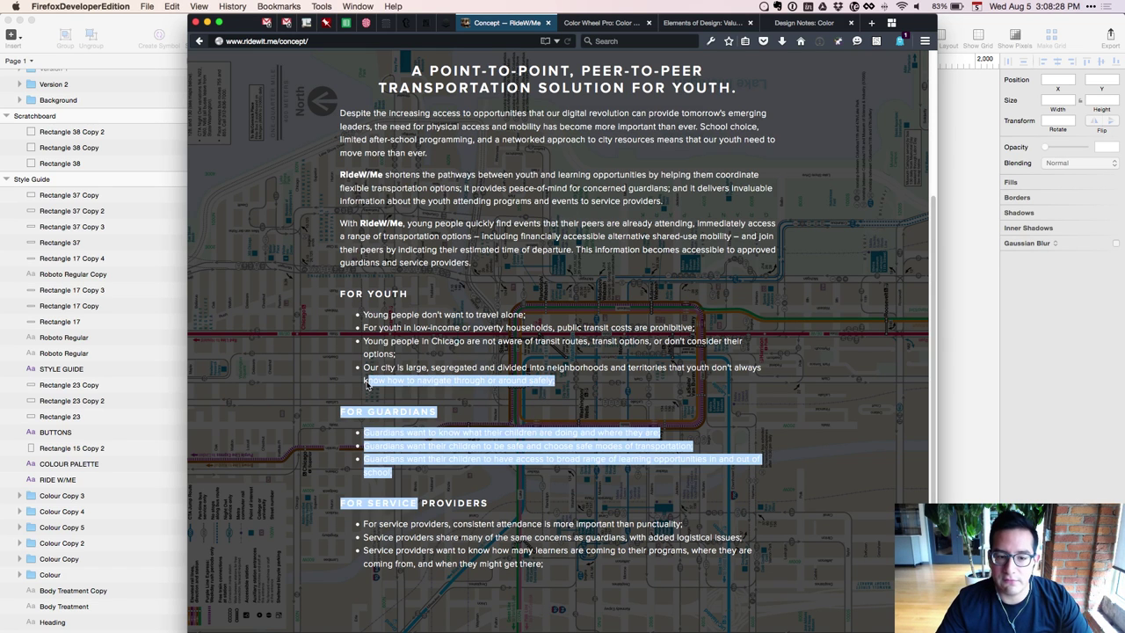
left_click(372, 425)
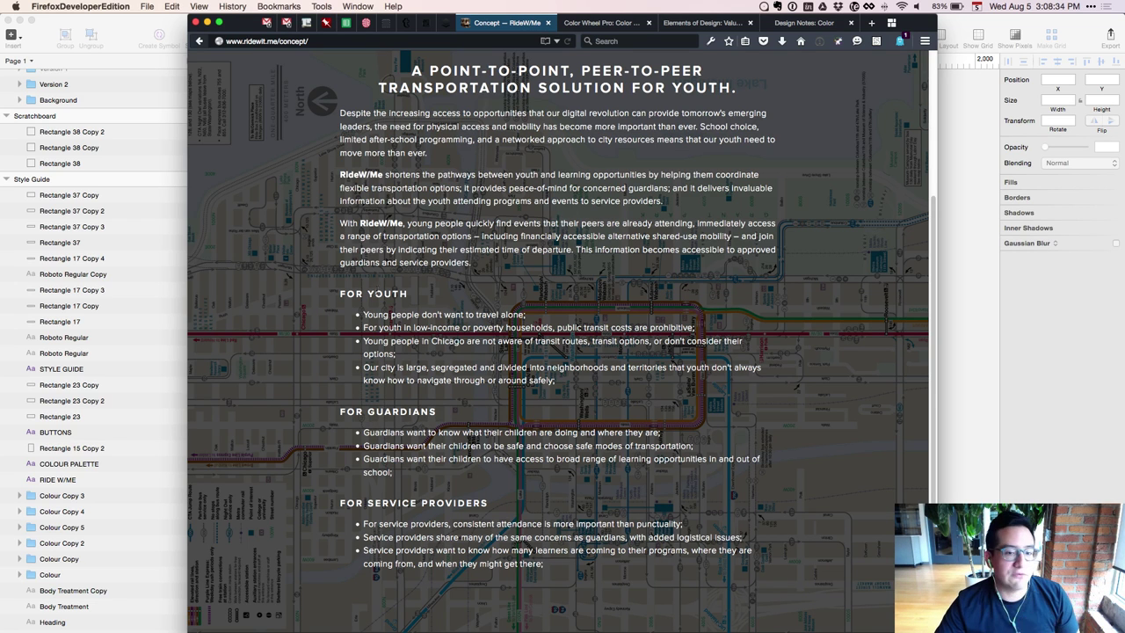
left_click_drag(341, 294, 422, 295)
left_click(420, 297)
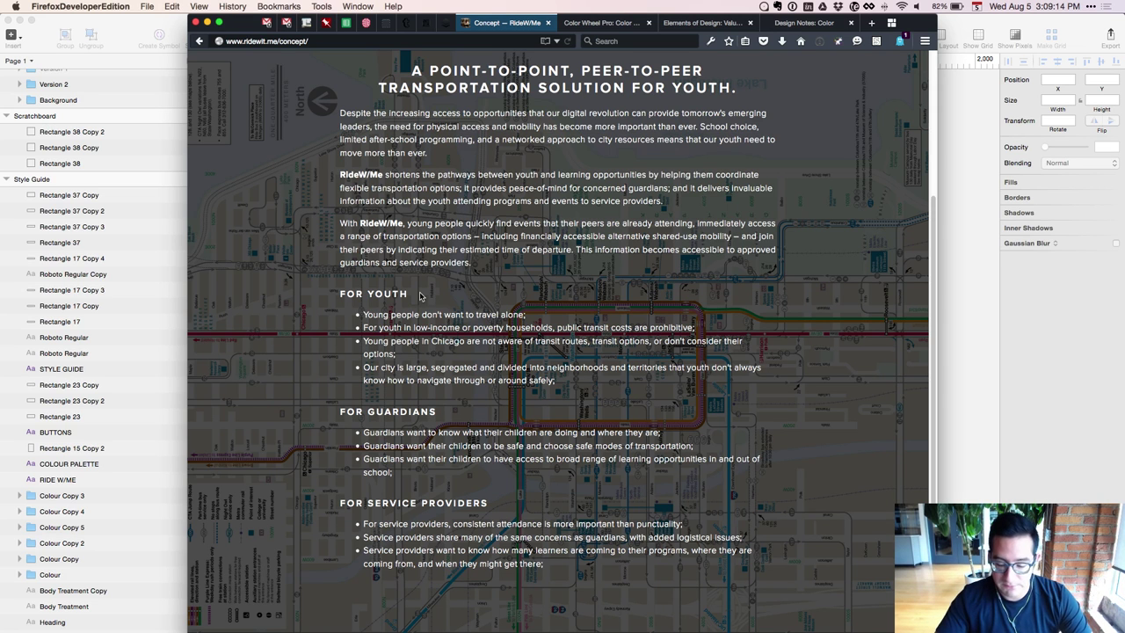
Copy the web address of Color Wheel Pro's Color Meaning page and skim through the page
key("ctrl+Tab")
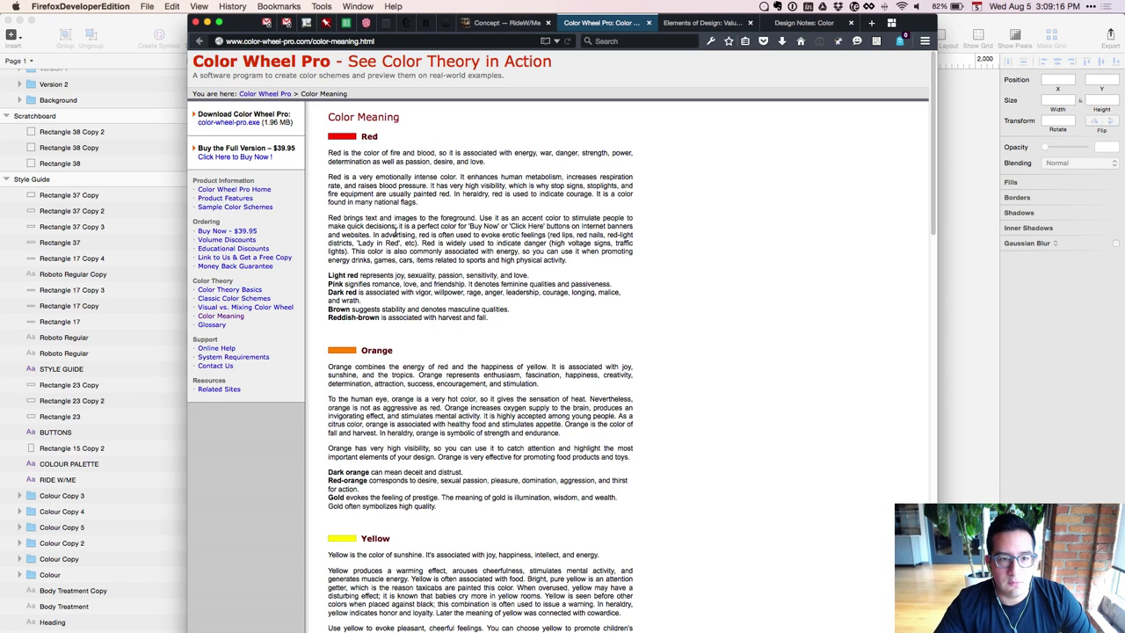
left_click(453, 44)
key("super+c")
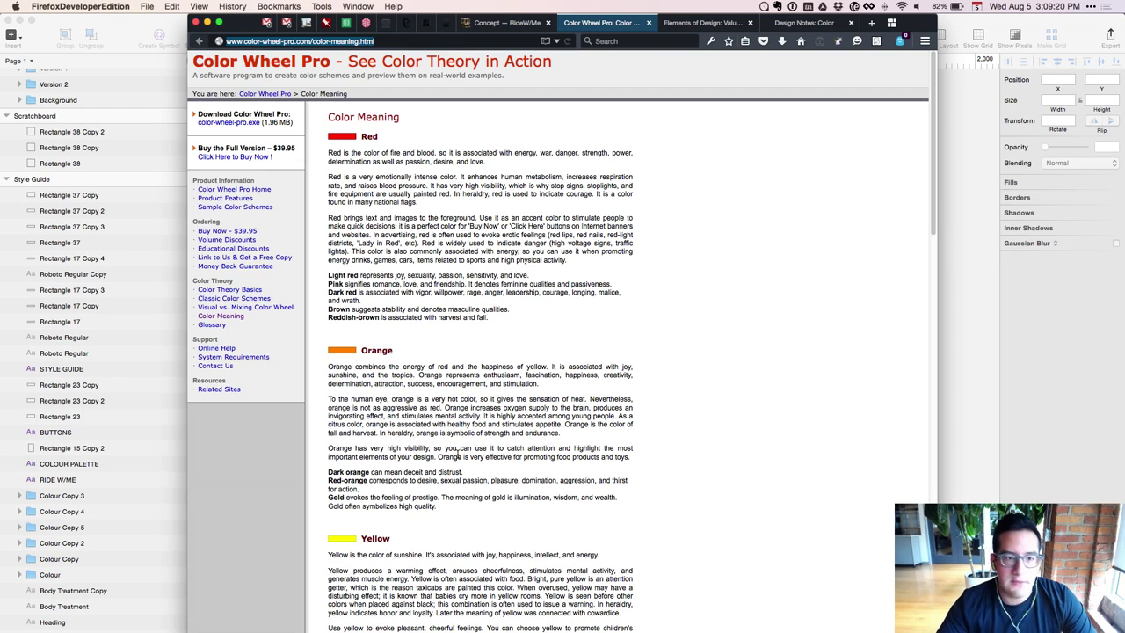
scroll(703, 431, "down", 15)
scroll(703, 422, "up", 15)
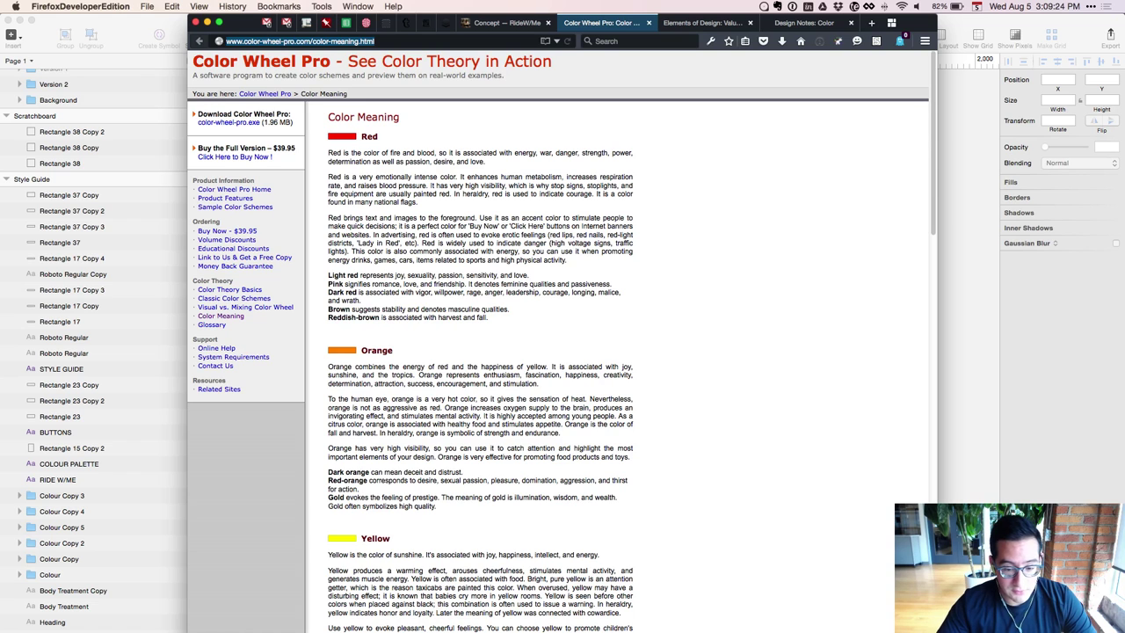
Switch to Evernote and add a LINKS heading at the end of the Episode 6 note, below the feedback contacts
key("super+Tab")
scroll(677, 352, "down", 10)
left_click(608, 556)
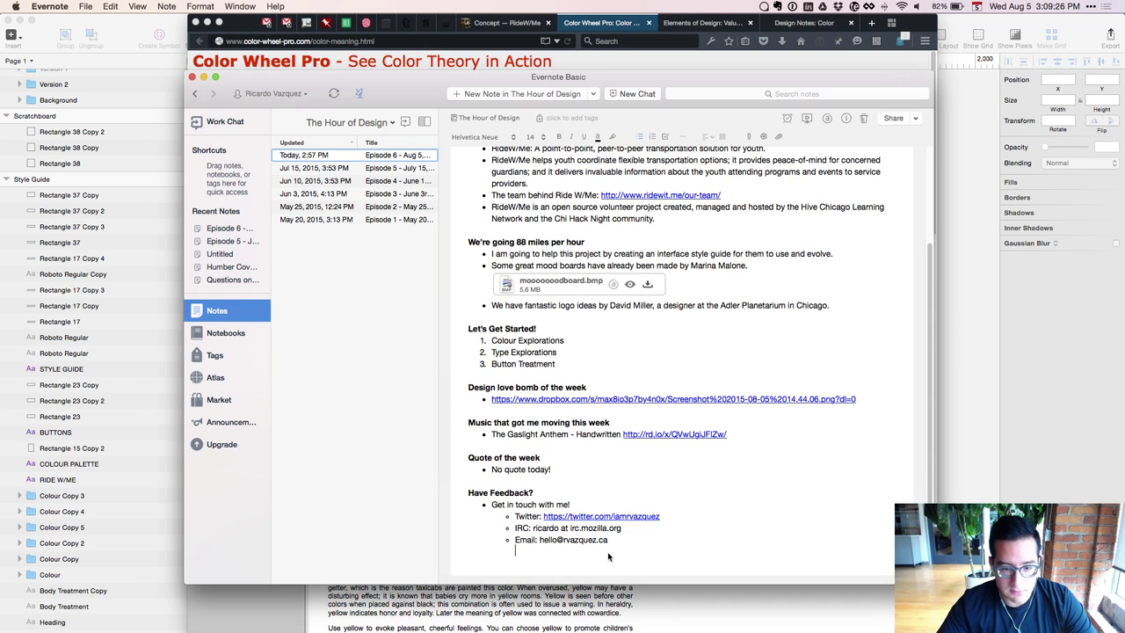
key("BackSpace")
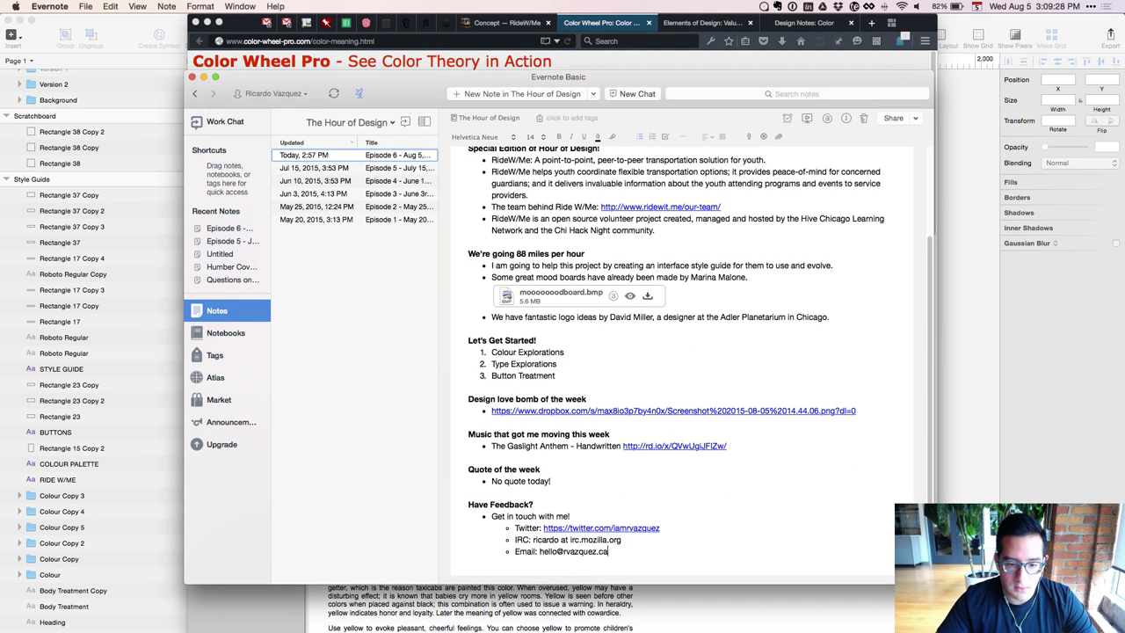
key("Return")
key("Return")
key("Return")
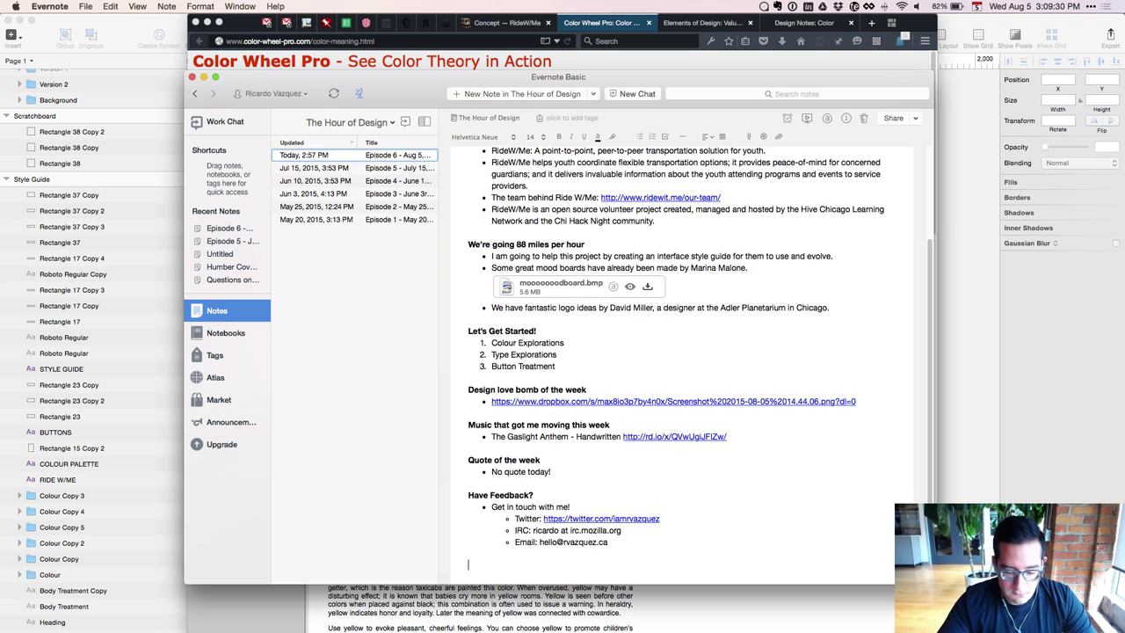
type("LINKS")
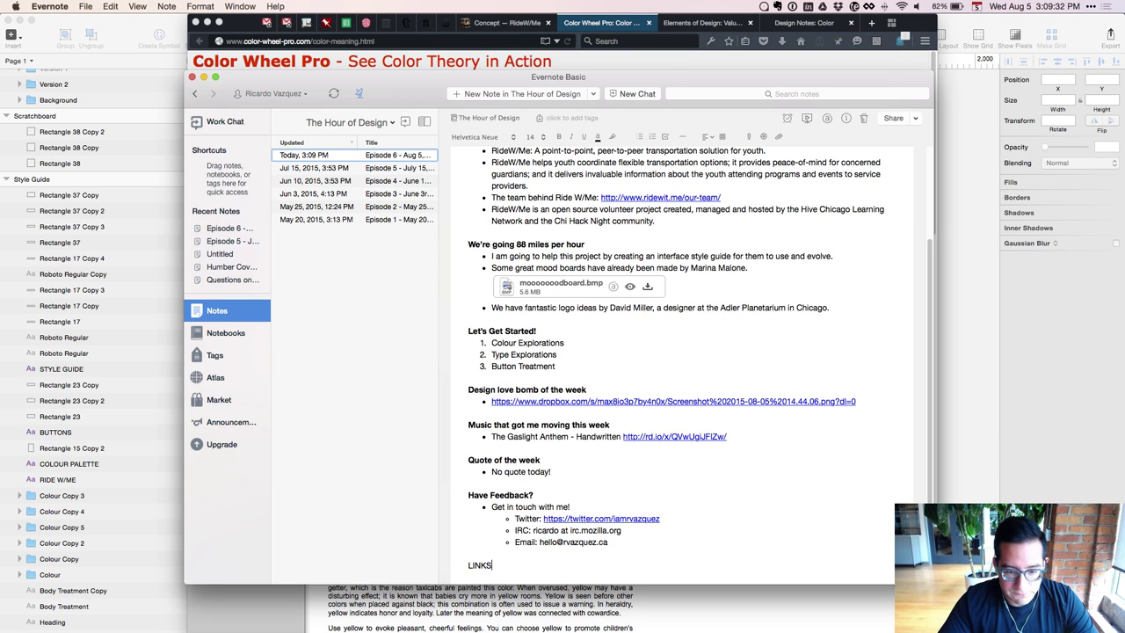
key("Return")
key("super+shift+o")
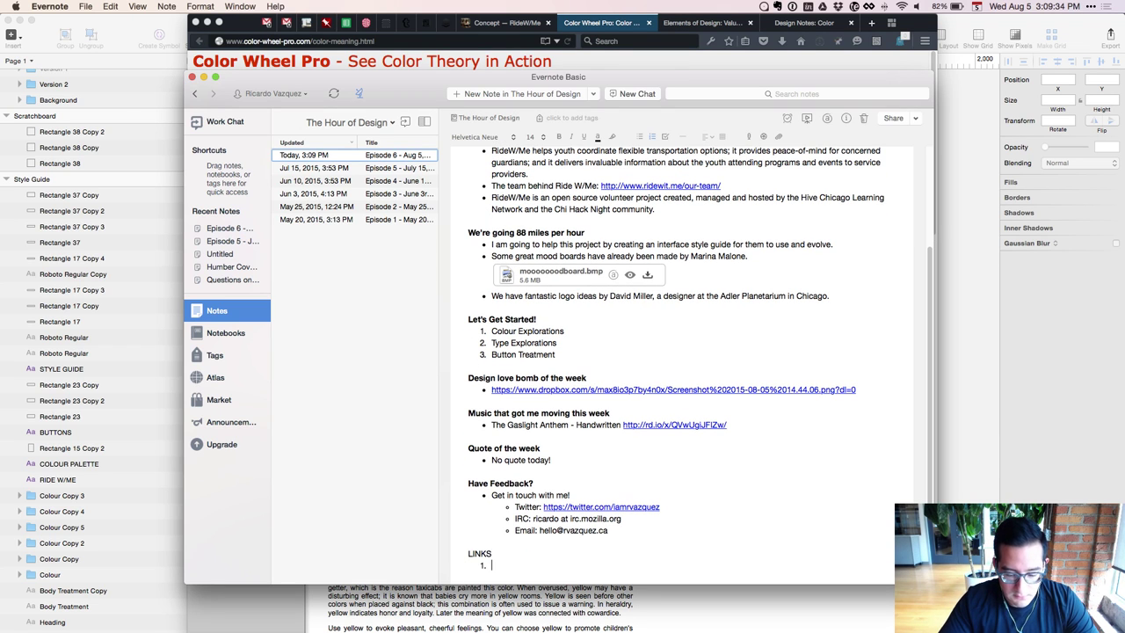
key("super+v")
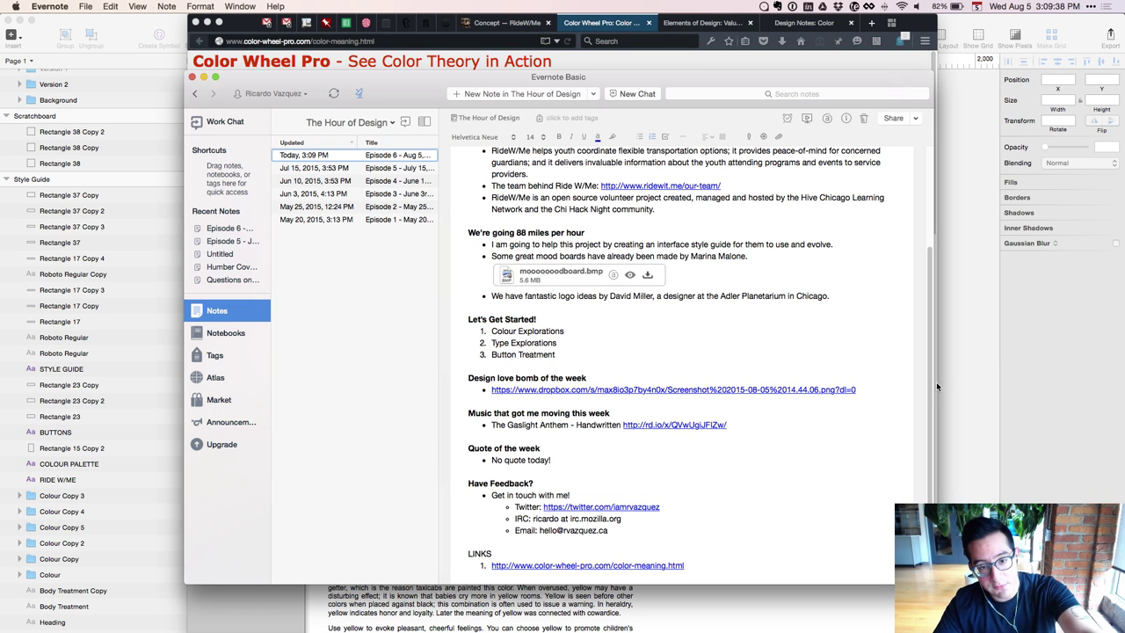
Switch back to Firefox and read the colour descriptions on Color Wheel Pro's Color Meaning page
left_click(846, 614)
scroll(787, 546, "down", 10)
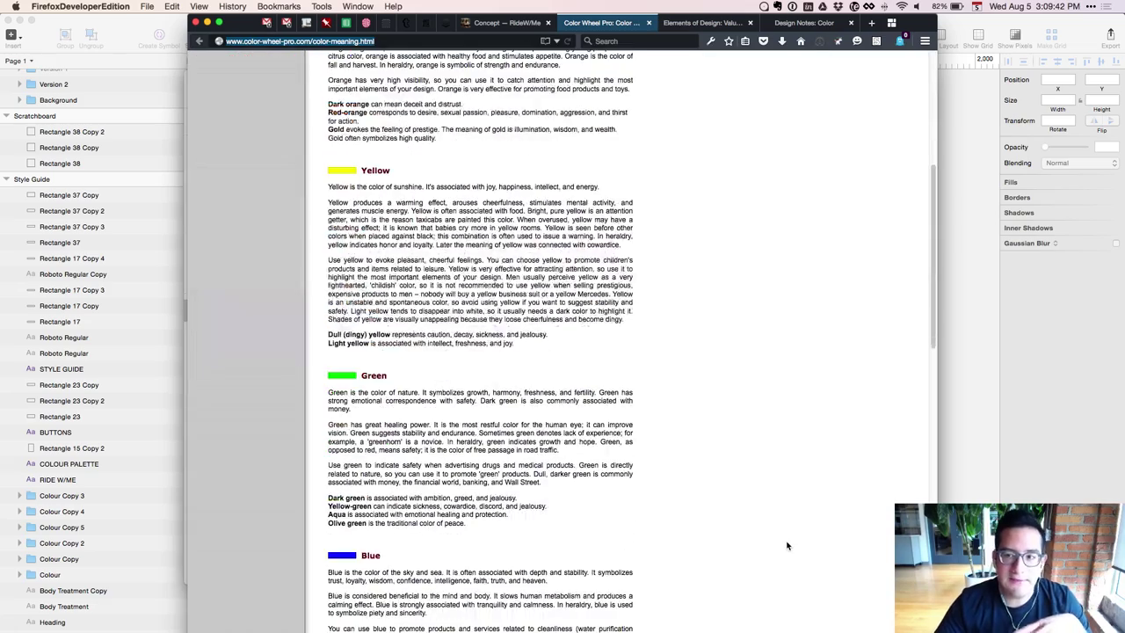
scroll(787, 546, "down", 5)
scroll(787, 546, "up", 20)
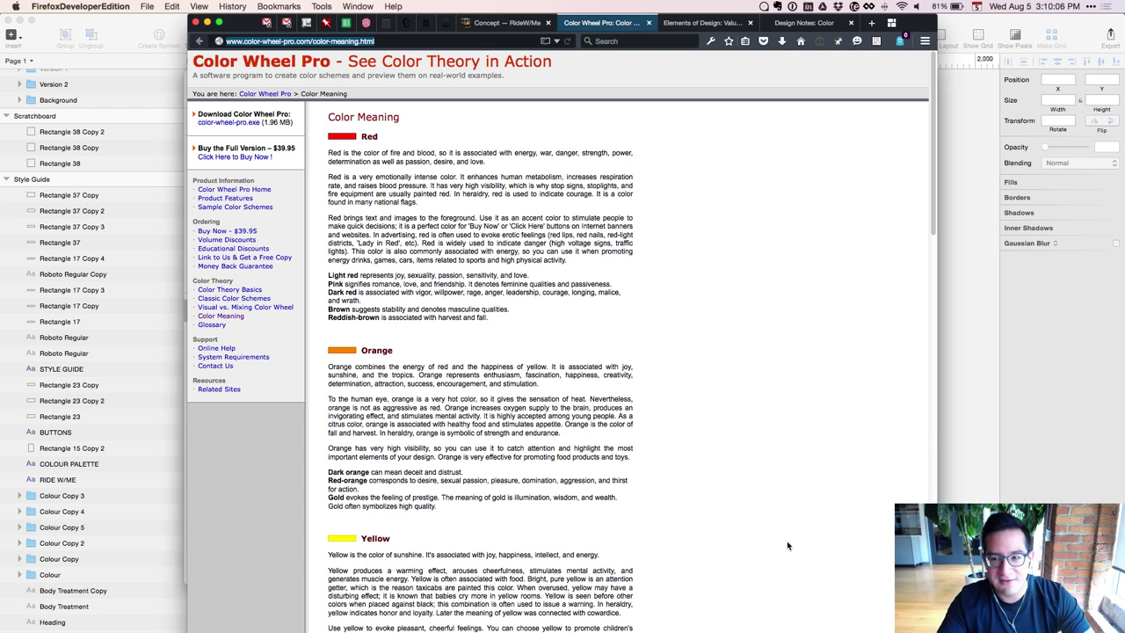
Switch to Sketch and examine the colours of the mood board with the graffiti wall and crosswalk photos
left_click(949, 411)
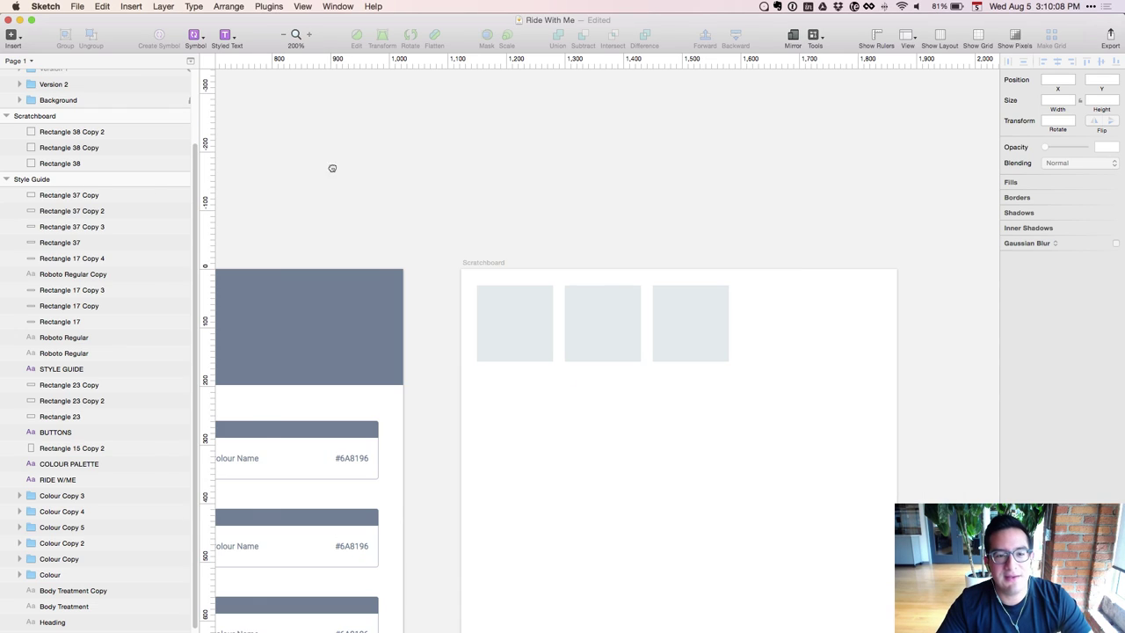
scroll(332, 168, "left", 20)
scroll(333, 168, "up", 2)
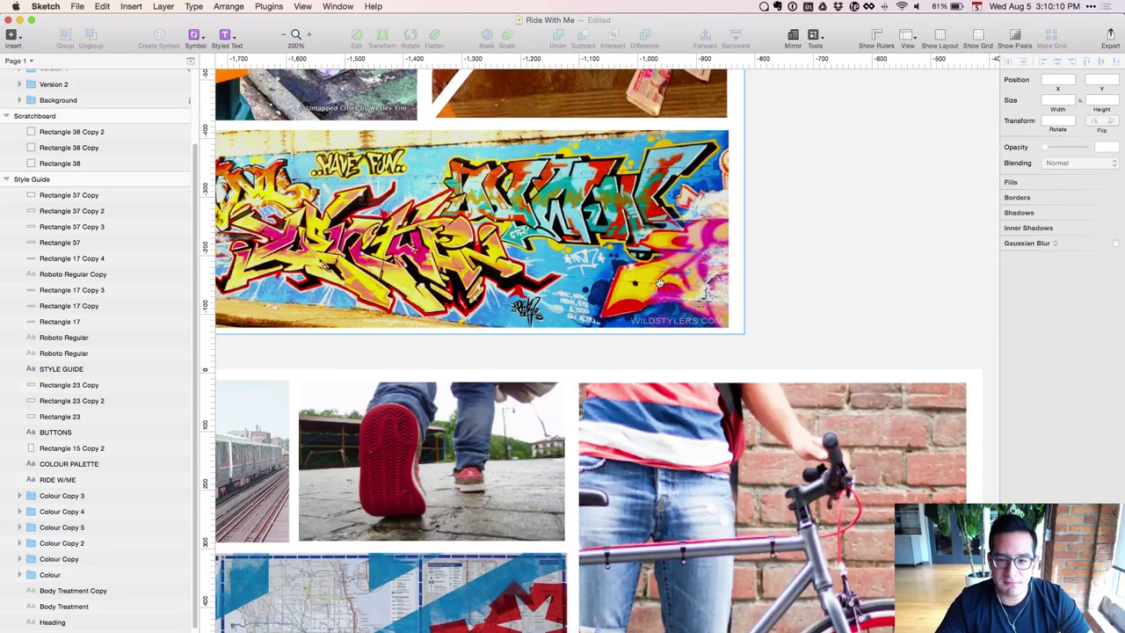
scroll(659, 281, "down", 3)
scroll(659, 282, "left", 2)
key("super+minus")
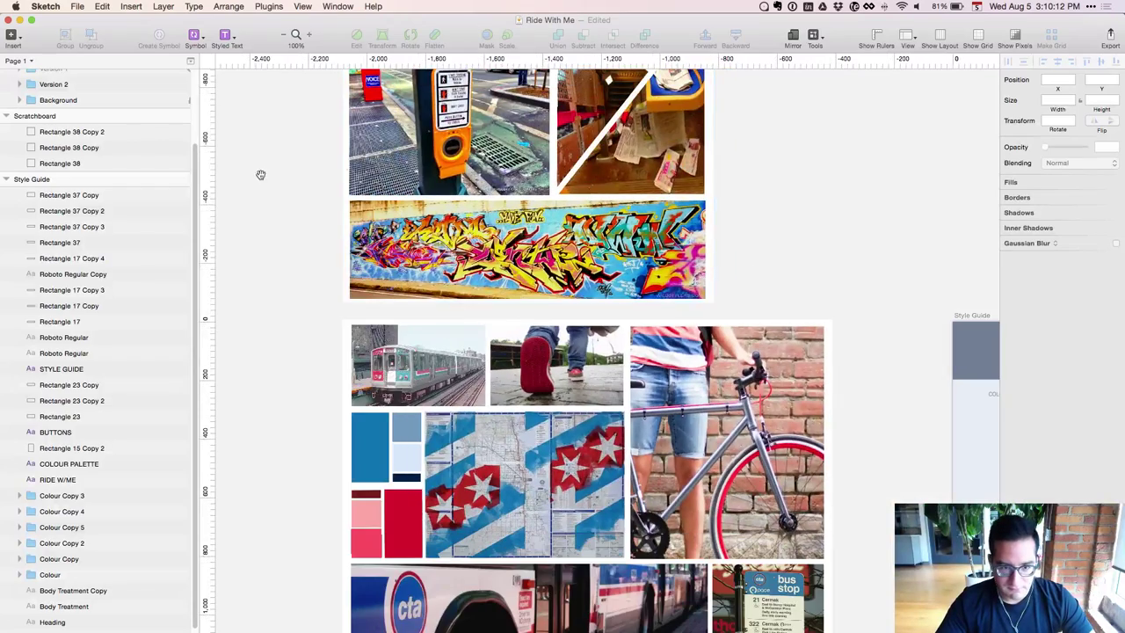
scroll(289, 337, "up", 6)
scroll(289, 337, "left", 1)
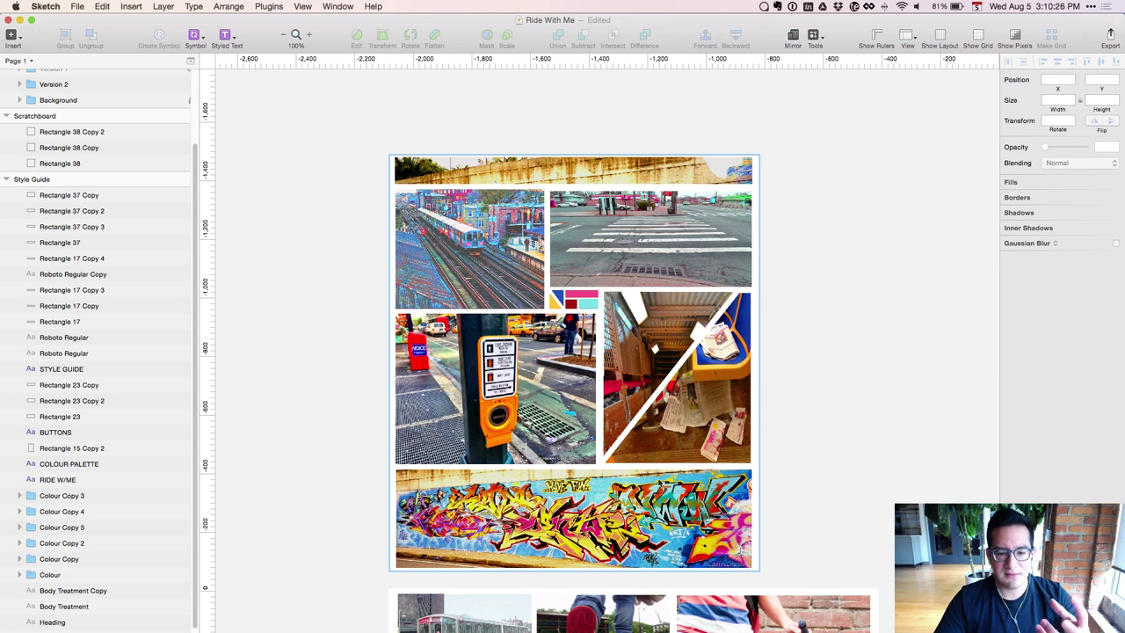
scroll(605, 540, "down", 2)
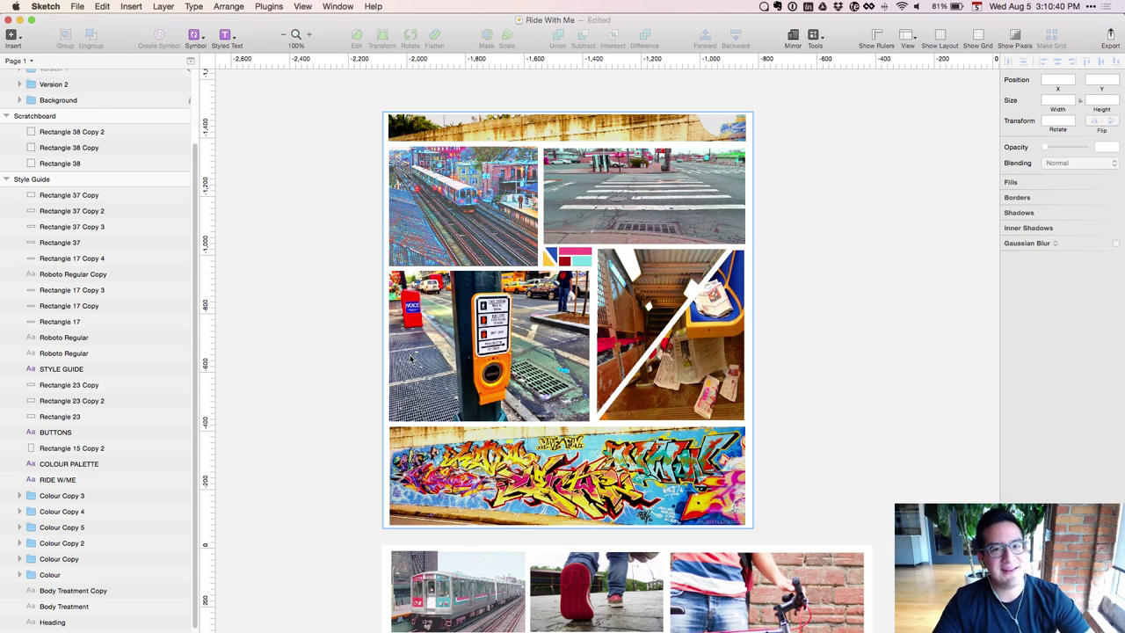
Compare the graffiti mood board with the blue and red transit mood board beneath it
scroll(410, 358, "down", 2)
scroll(410, 359, "down", 5)
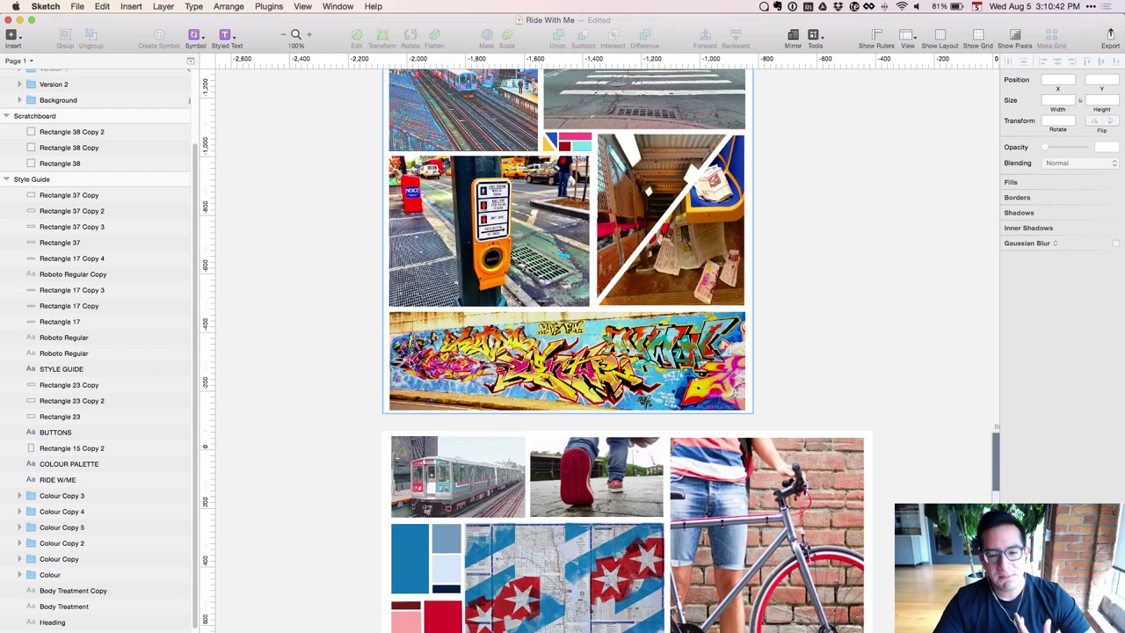
scroll(407, 371, "down", 1)
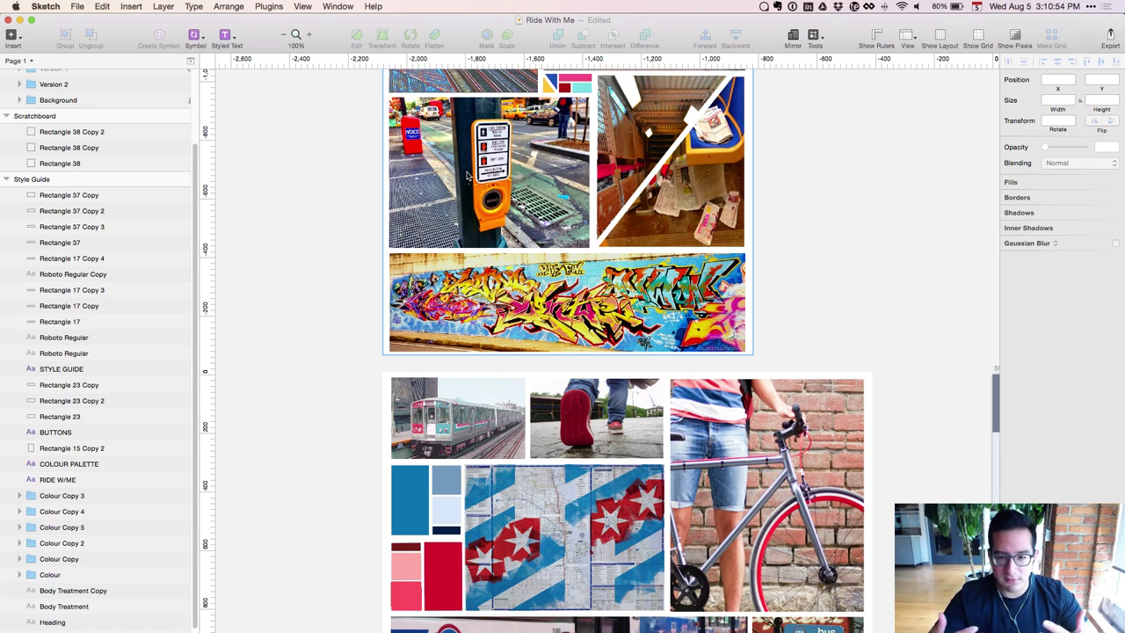
scroll(467, 176, "down", 5)
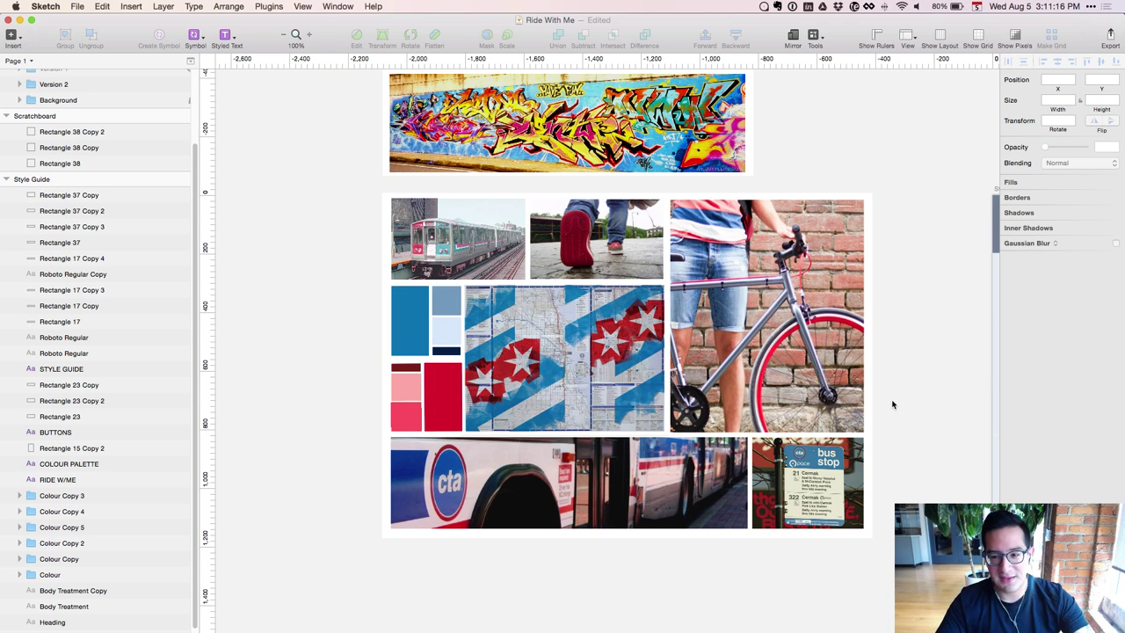
Fill the first placeholder square on the Scratchboard artboard with deep red, C41616
scroll(892, 404, "right", 10)
left_click(562, 189)
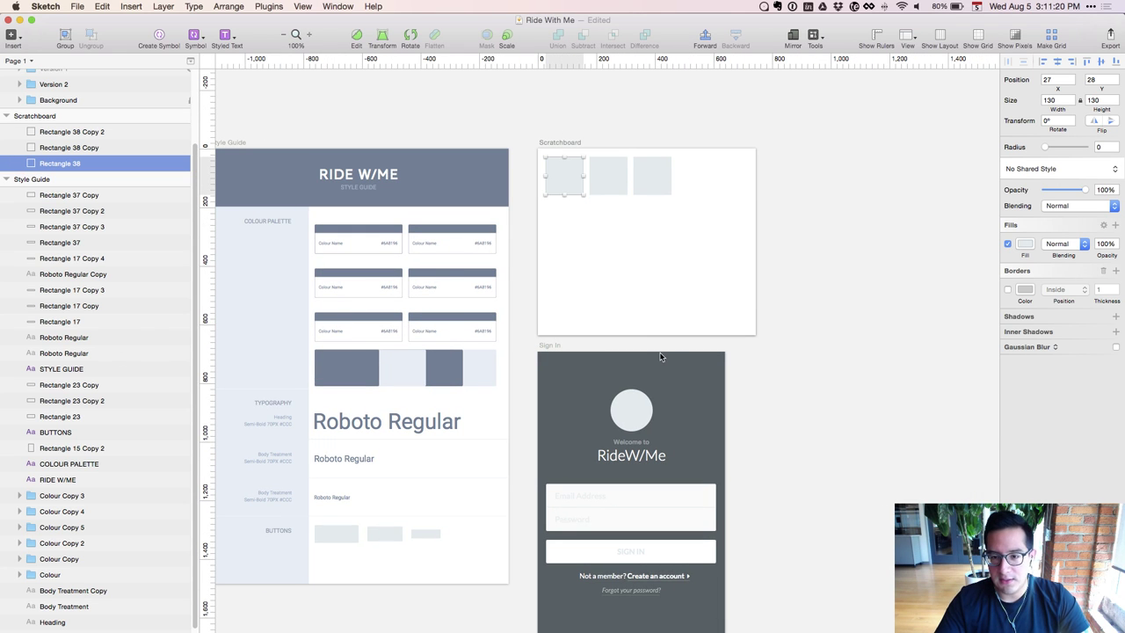
key("super+plus")
scroll(791, 439, "up", 5)
scroll(883, 545, "down", 1)
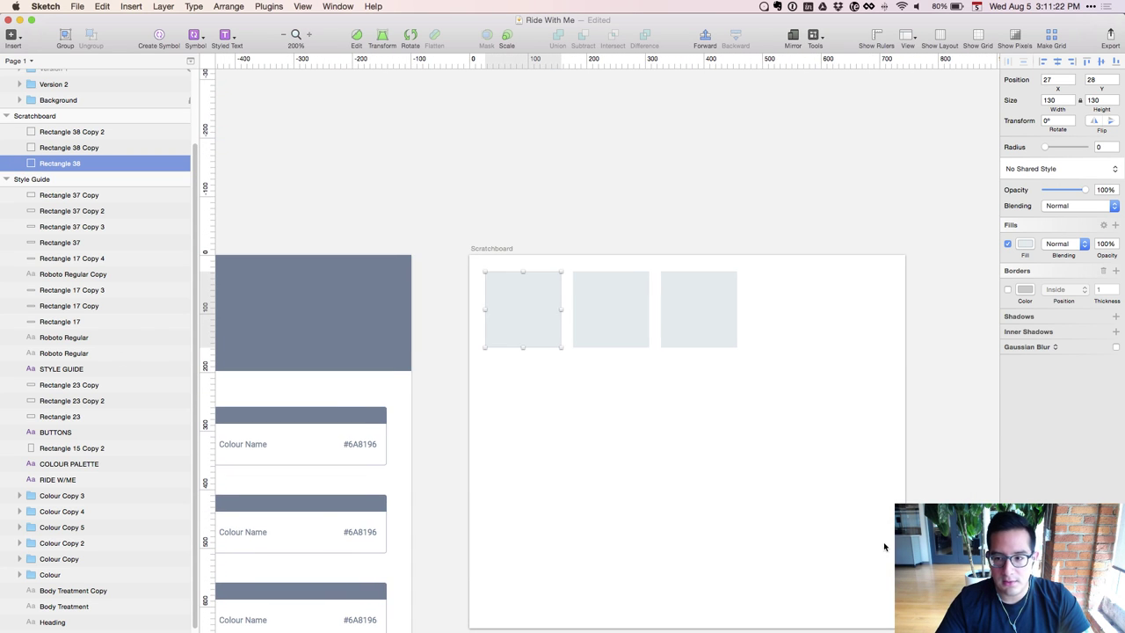
left_click(1028, 246)
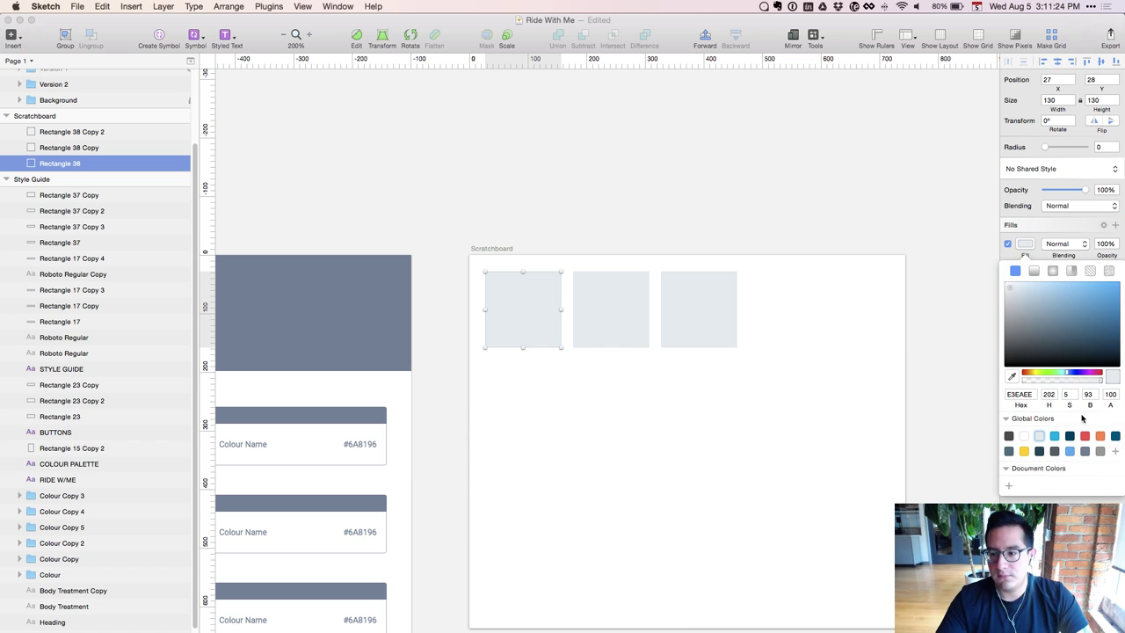
left_click_drag(1089, 375, 1101, 373)
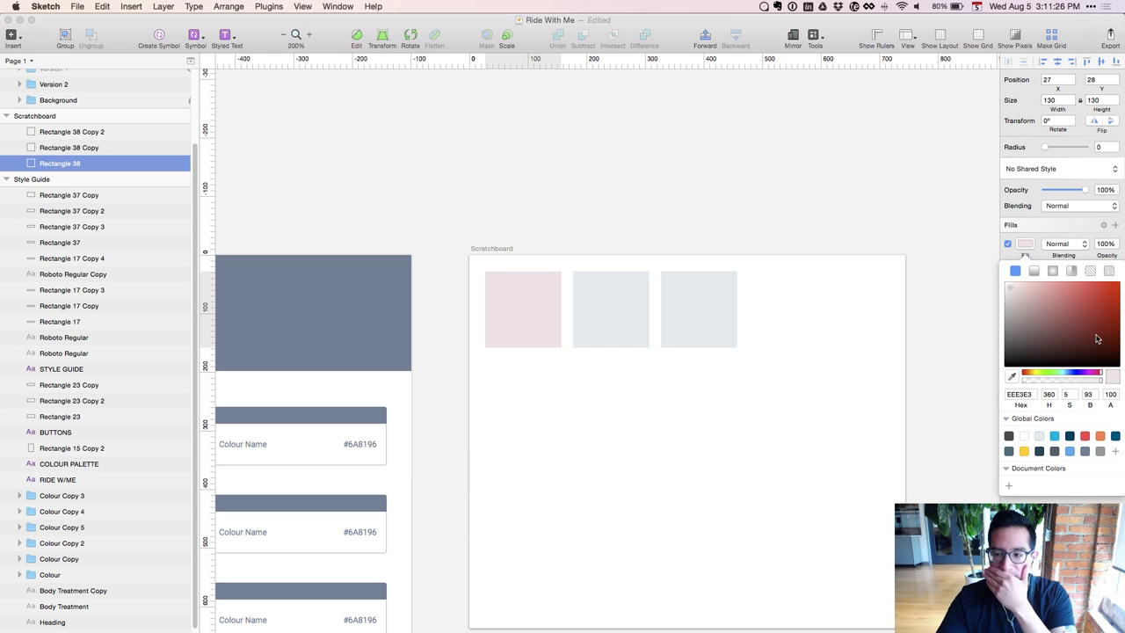
left_click(1101, 287)
left_click_drag(1102, 287, 1106, 301)
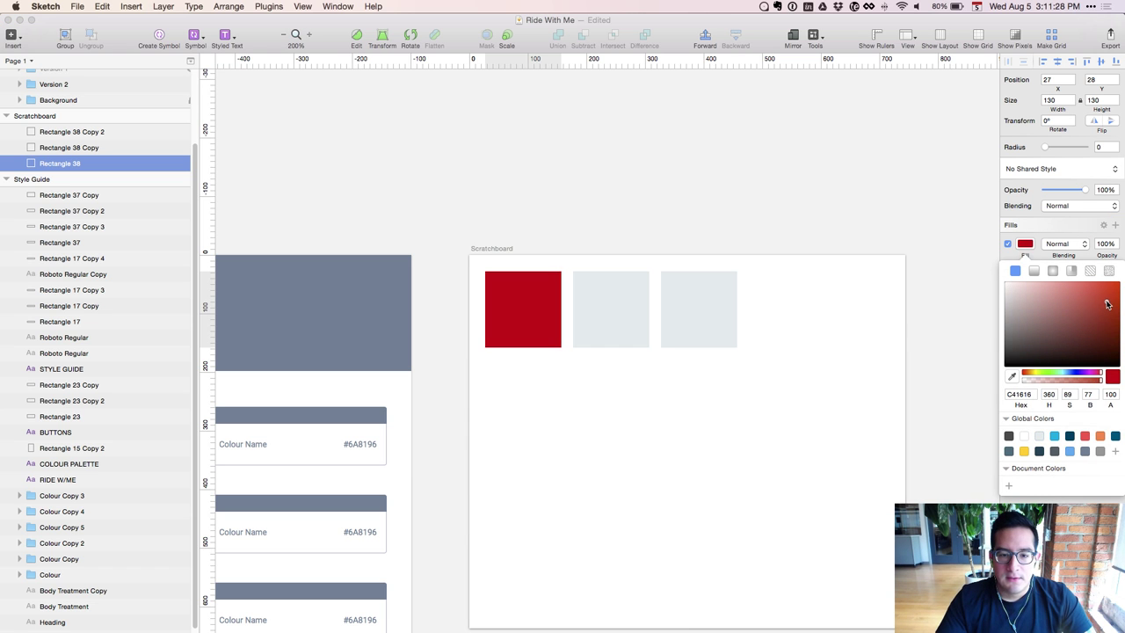
Fill the middle Scratchboard square with a bright orange at hue 22
left_click(642, 312)
left_click_drag(1088, 375, 1027, 375)
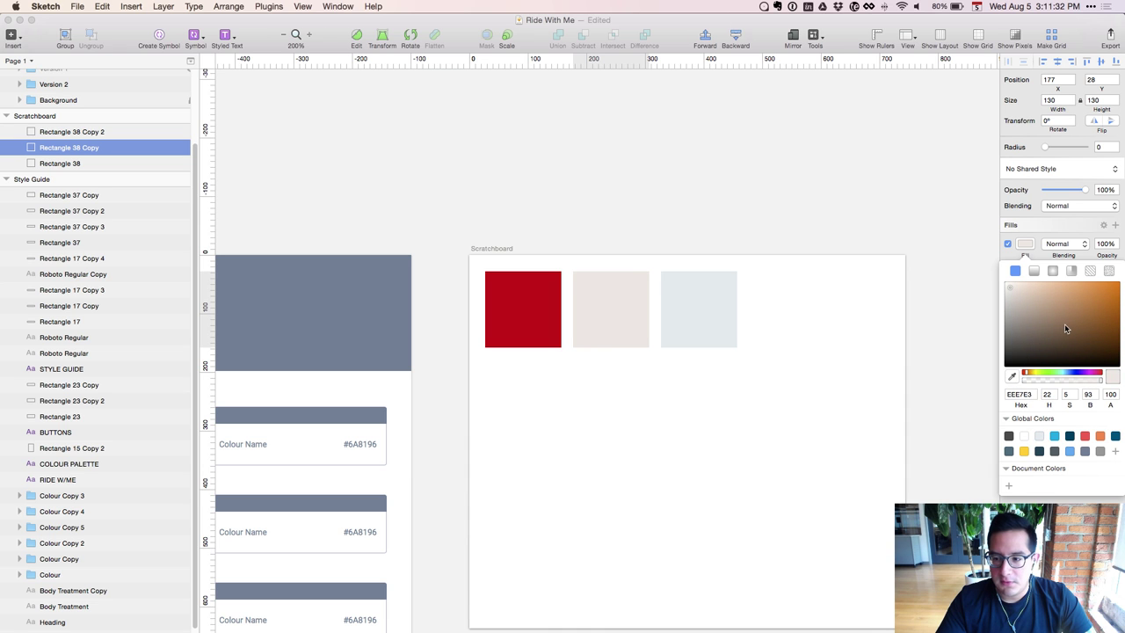
left_click_drag(1064, 327, 1103, 285)
Fill the third Scratchboard square with the yellow global colour FFCD36 and deselect it
left_click(698, 301)
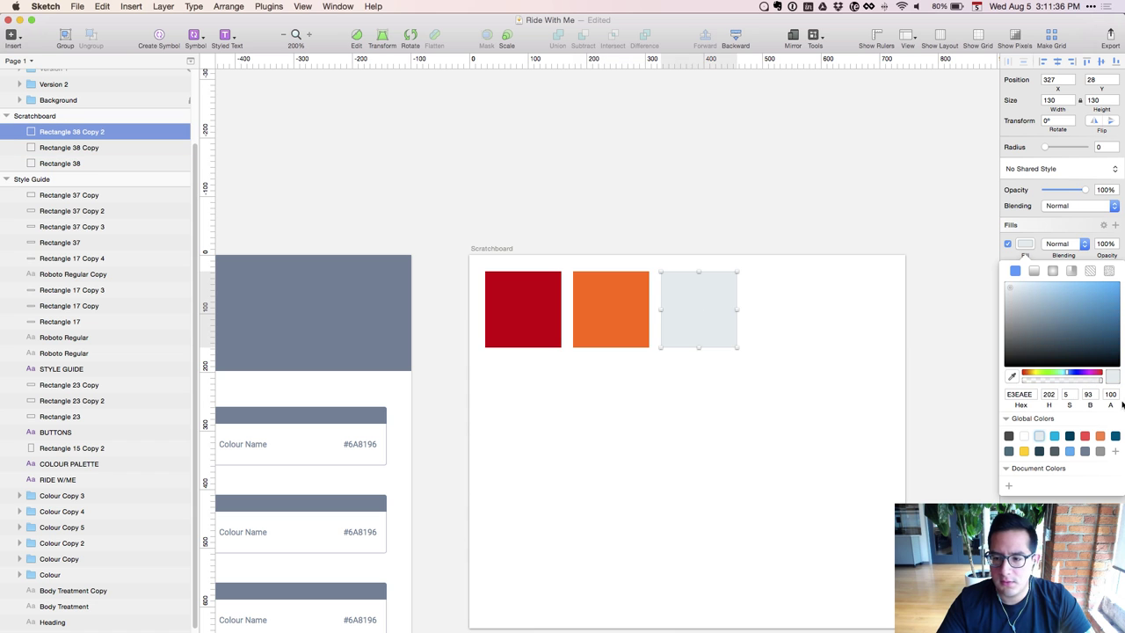
left_click(1024, 452)
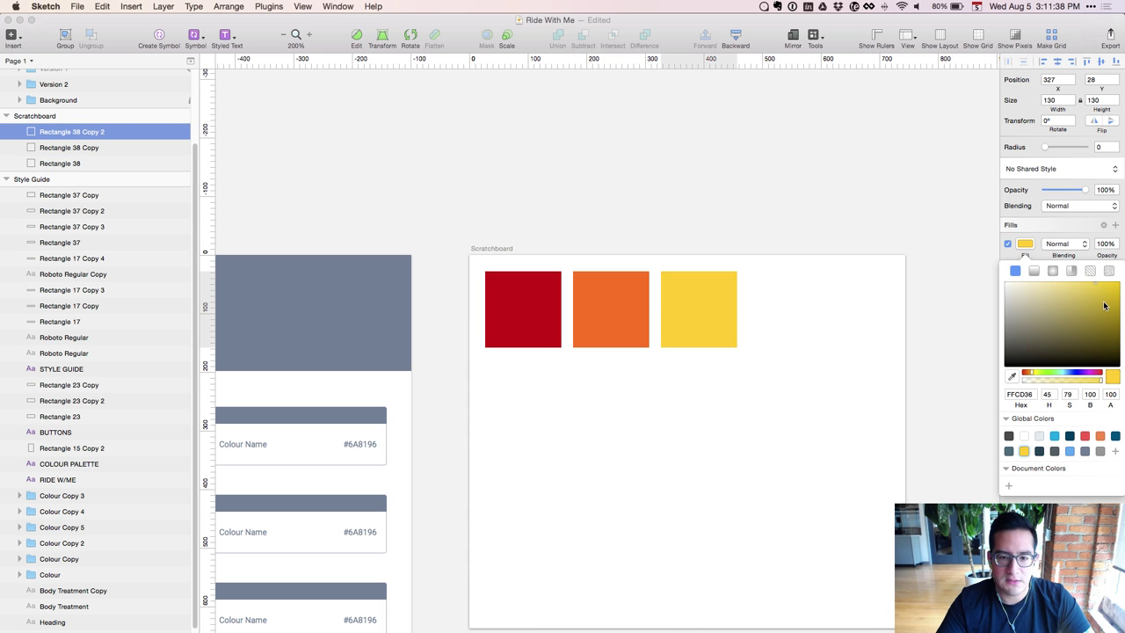
left_click(795, 386)
left_click(677, 455)
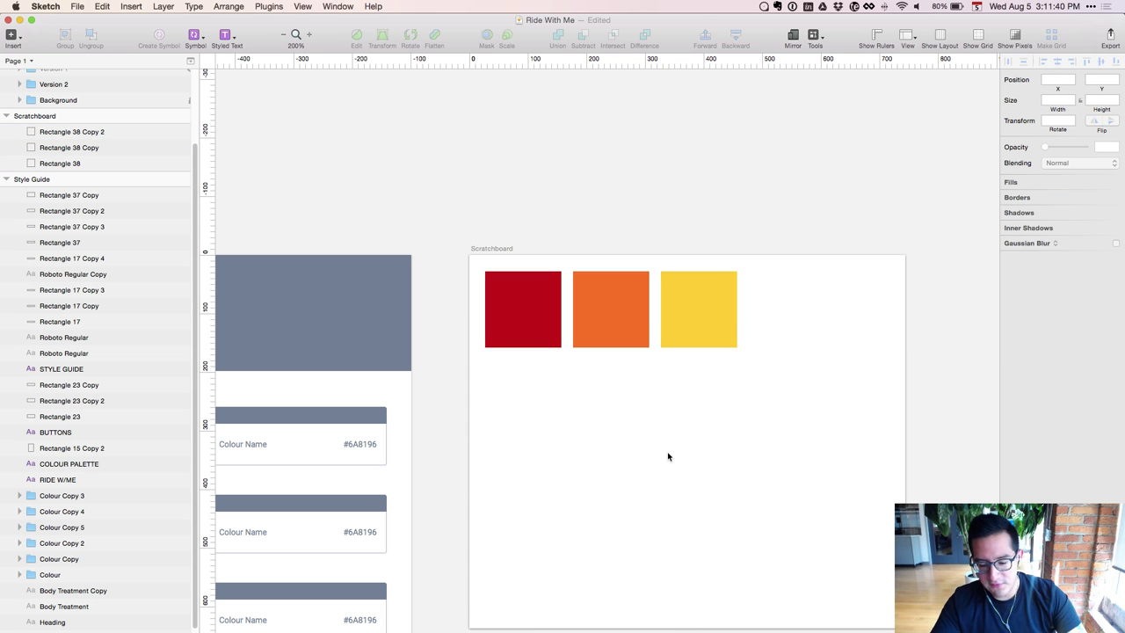
key("super+equal")
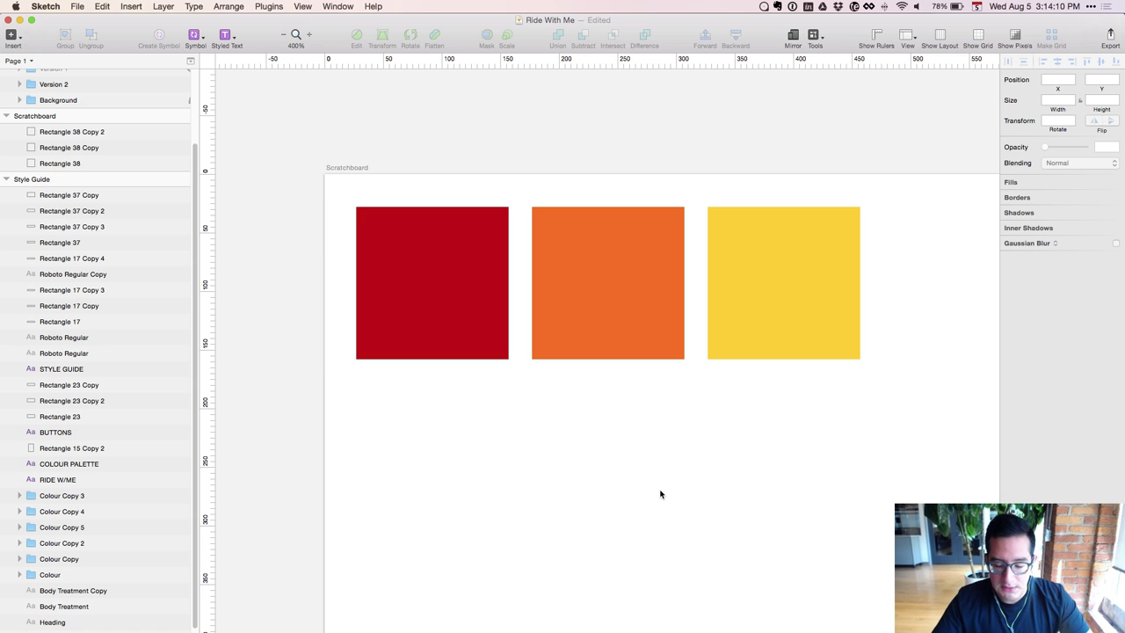
key("super+minus")
left_click(550, 350)
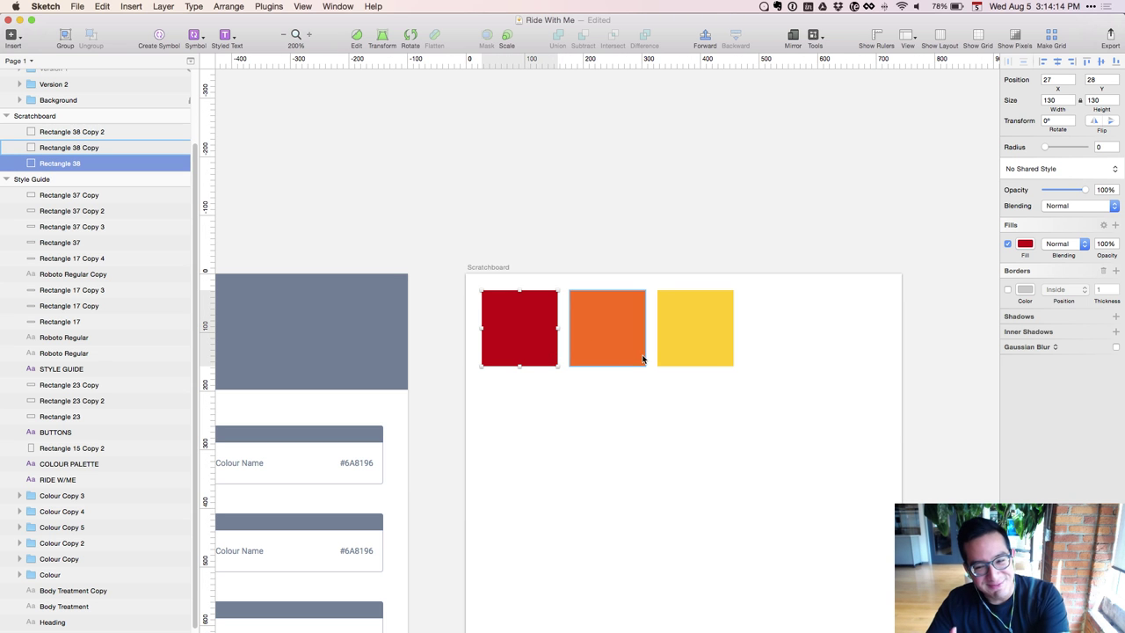
left_click(731, 349)
left_click(562, 359)
left_click(554, 334)
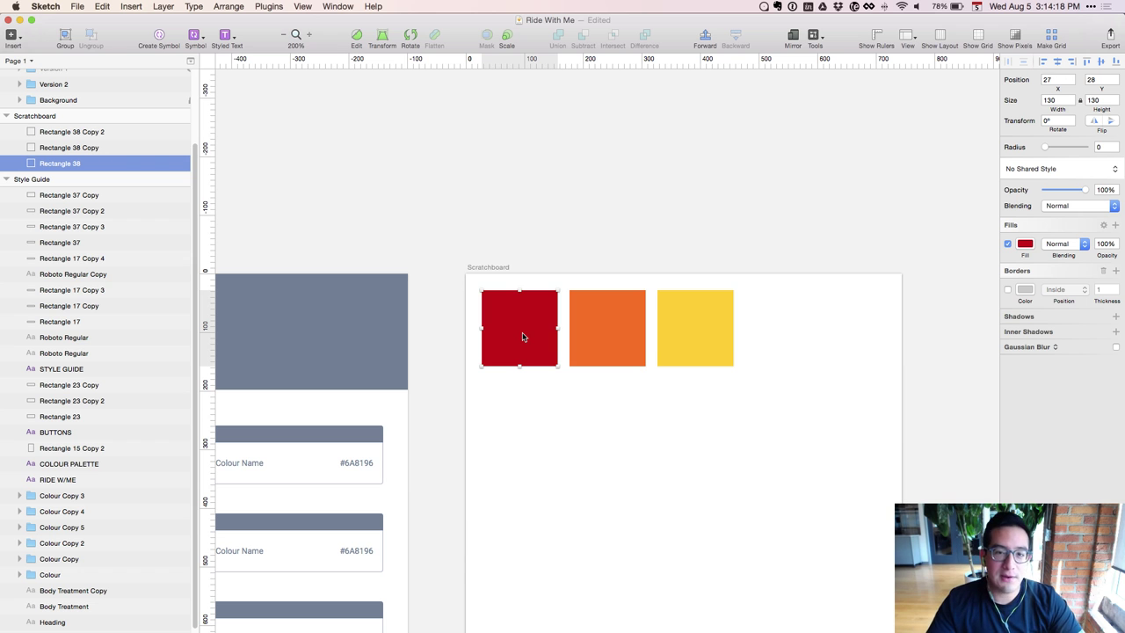
left_click(600, 329)
left_click(666, 330)
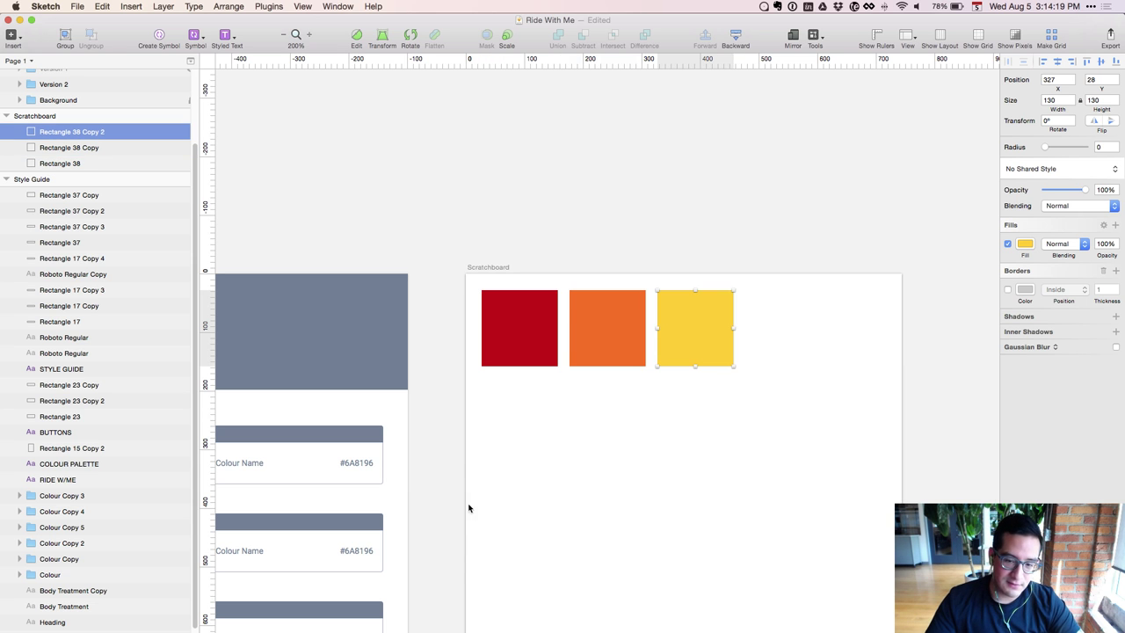
left_click(553, 363)
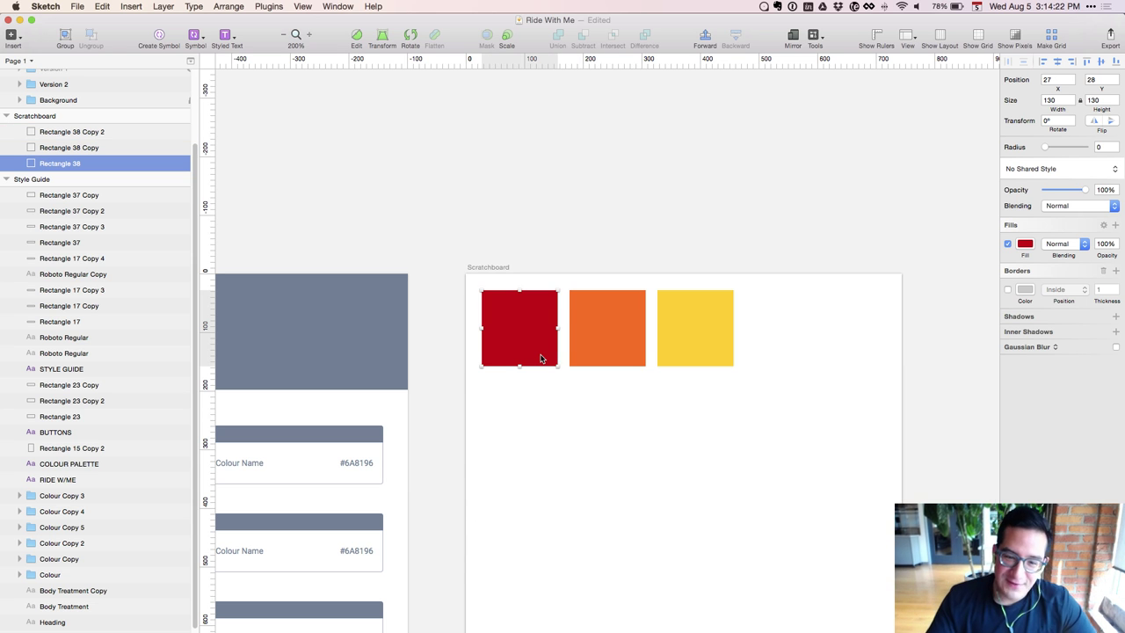
left_click(540, 408)
left_click(528, 349)
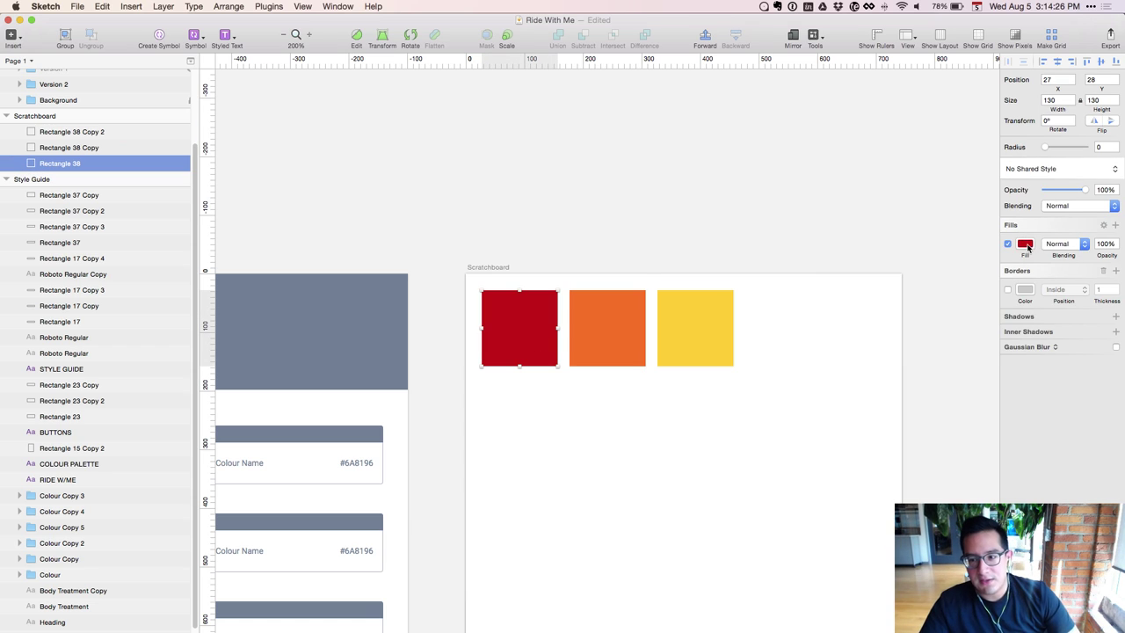
left_click(638, 156)
Examine both mood boards again for further colour inspiration
scroll(523, 211, "left", 15)
left_click_drag(568, 227, 962, 202)
key("super+minus")
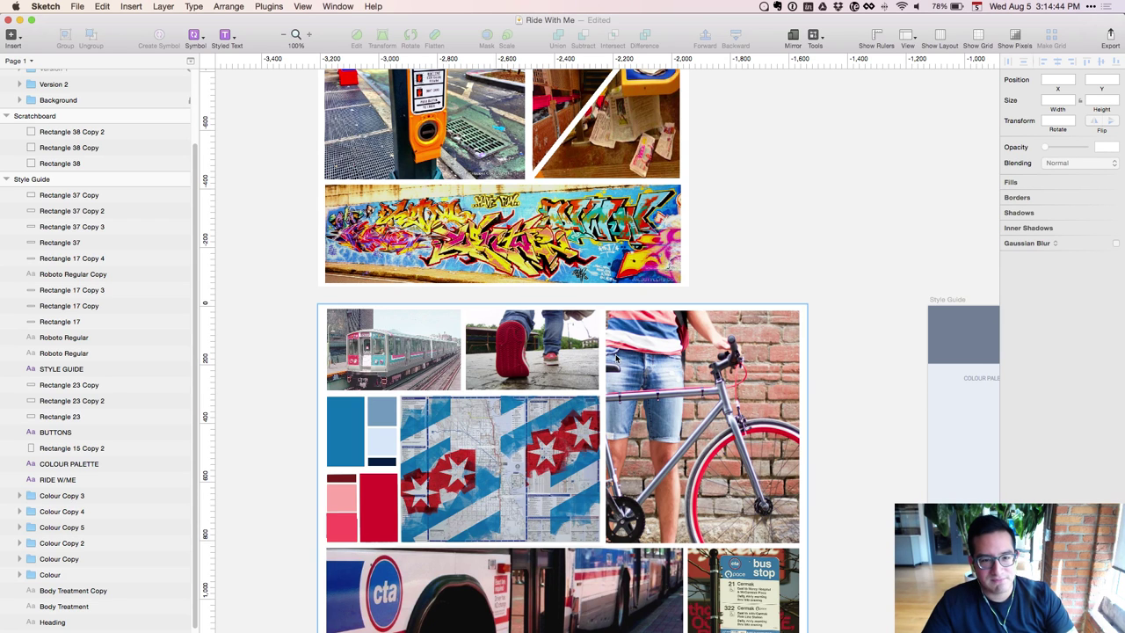
left_click_drag(673, 296, 739, 482)
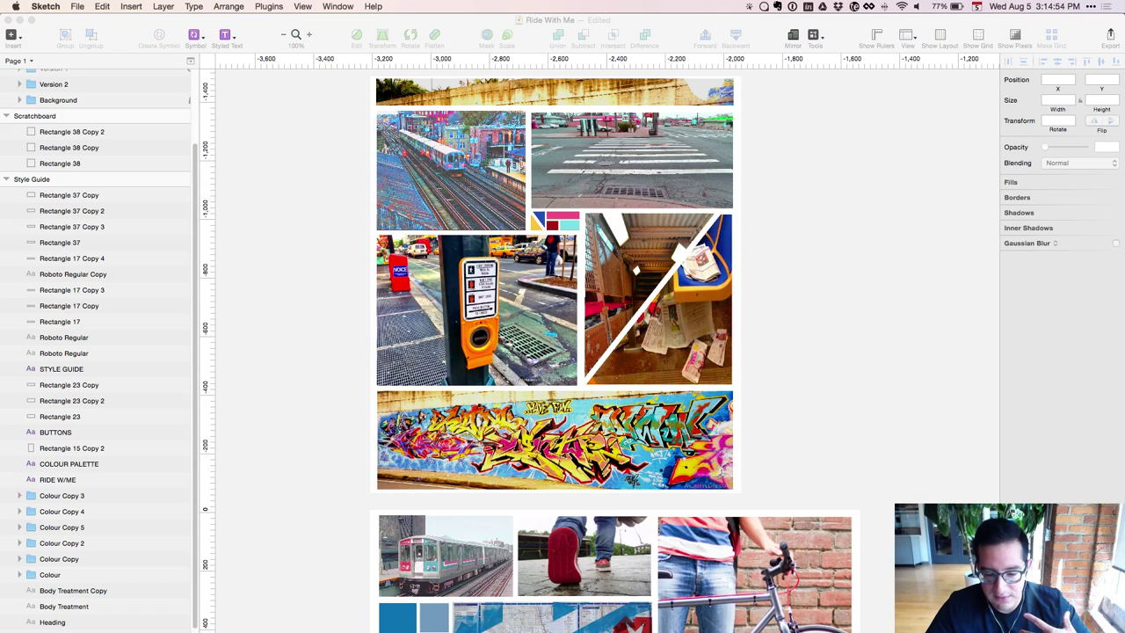
Change the first Scratchboard square's fill to a softer red, D73636, with saturation 75 and brightness 84
left_click(833, 285)
left_click_drag(852, 289, 669, 253)
scroll(669, 253, "right", 10)
scroll(669, 254, "down", 3)
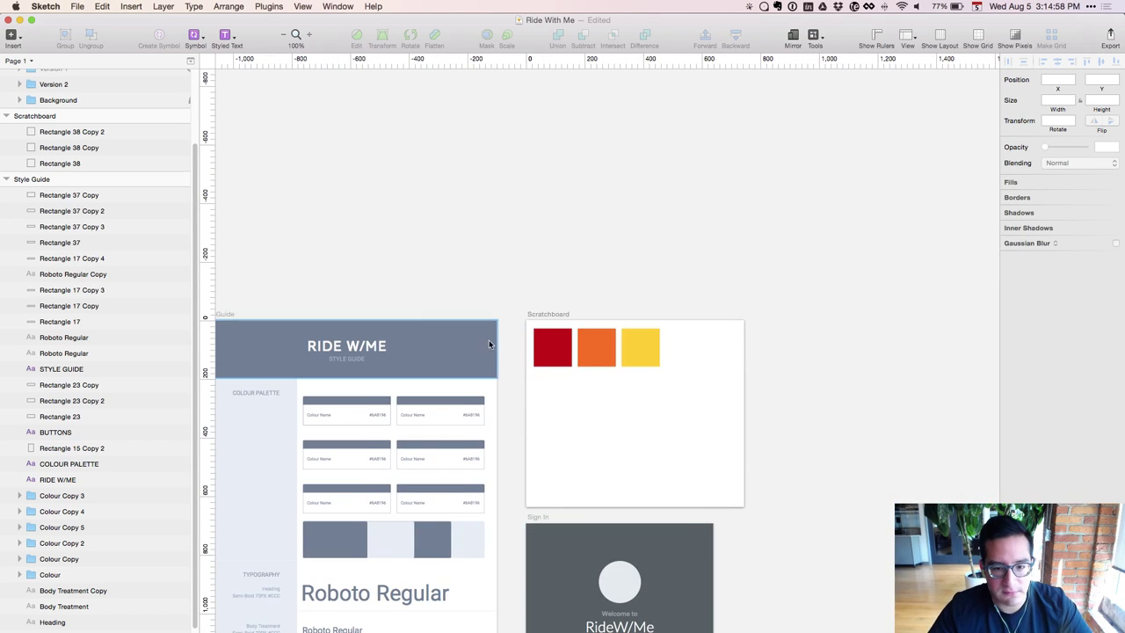
left_click(554, 350)
key("super+plus")
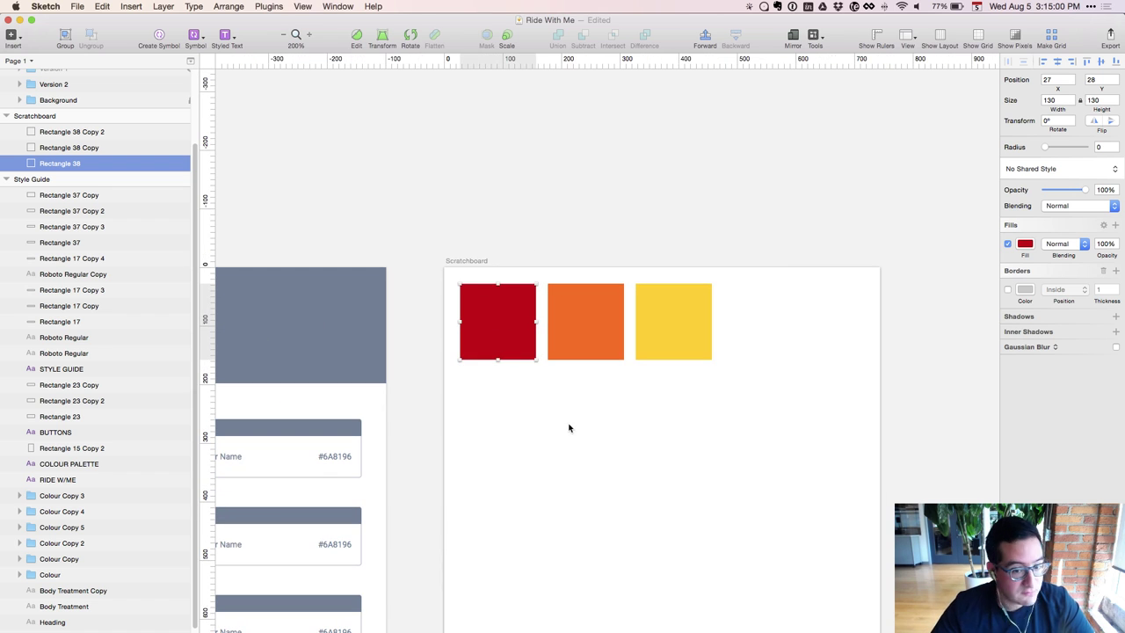
left_click(516, 411)
left_click(520, 349)
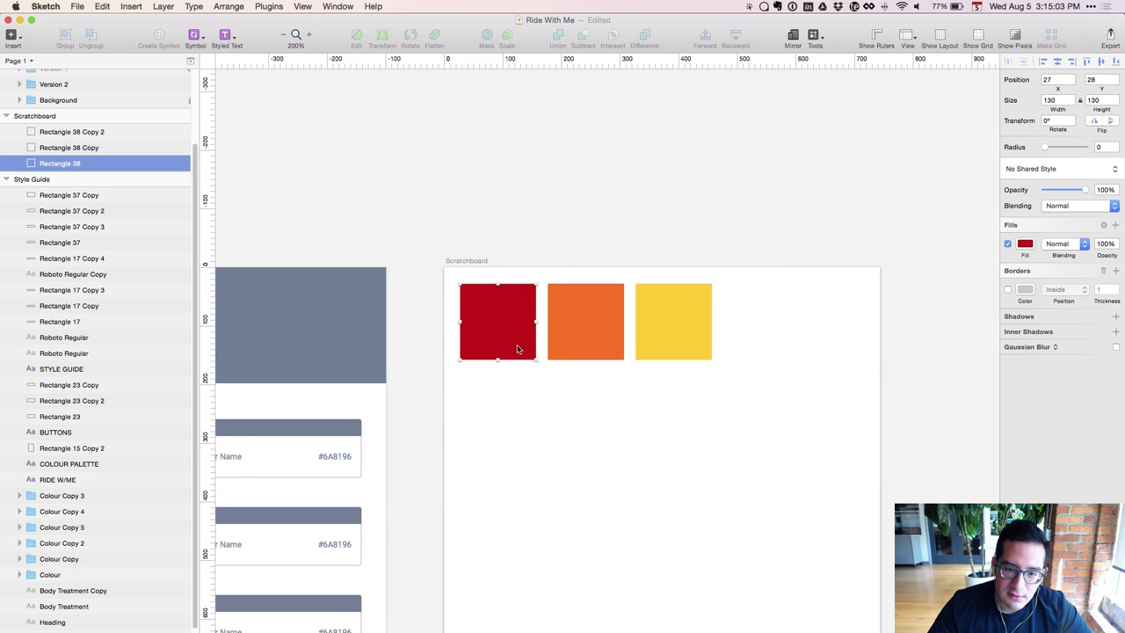
left_click(1026, 245)
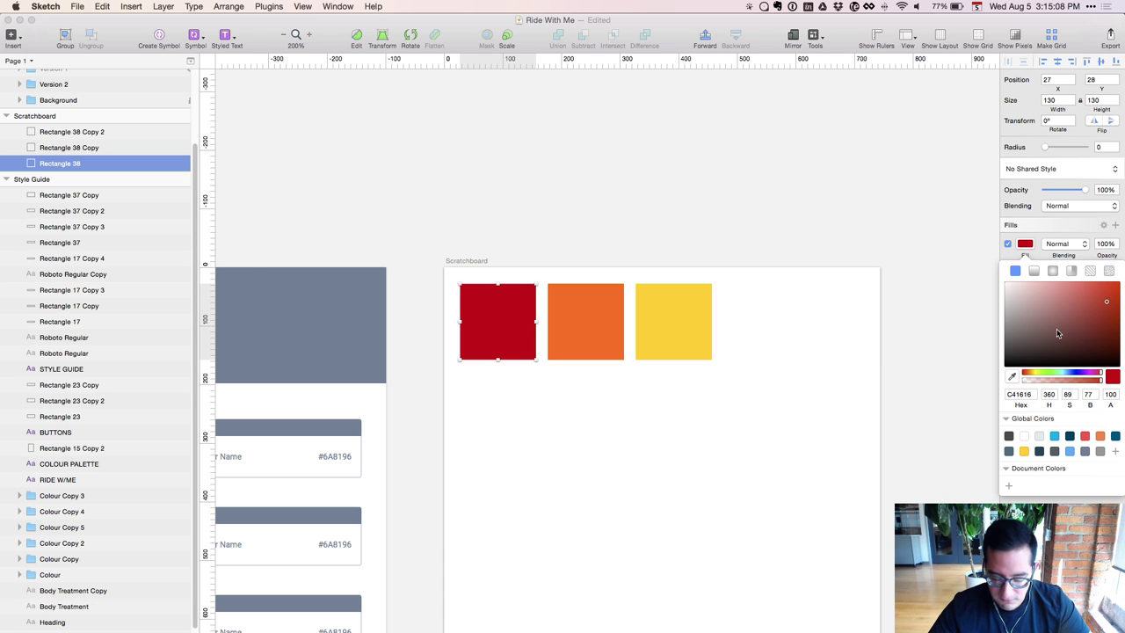
left_click(1049, 394)
left_click(1090, 293)
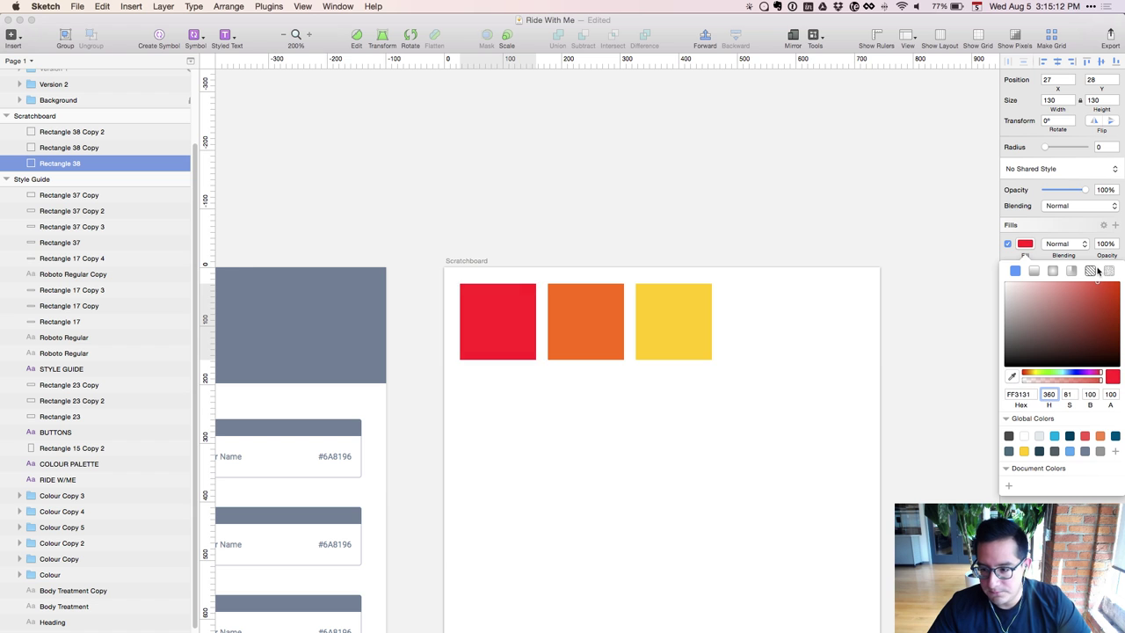
left_click_drag(1090, 293, 1091, 295)
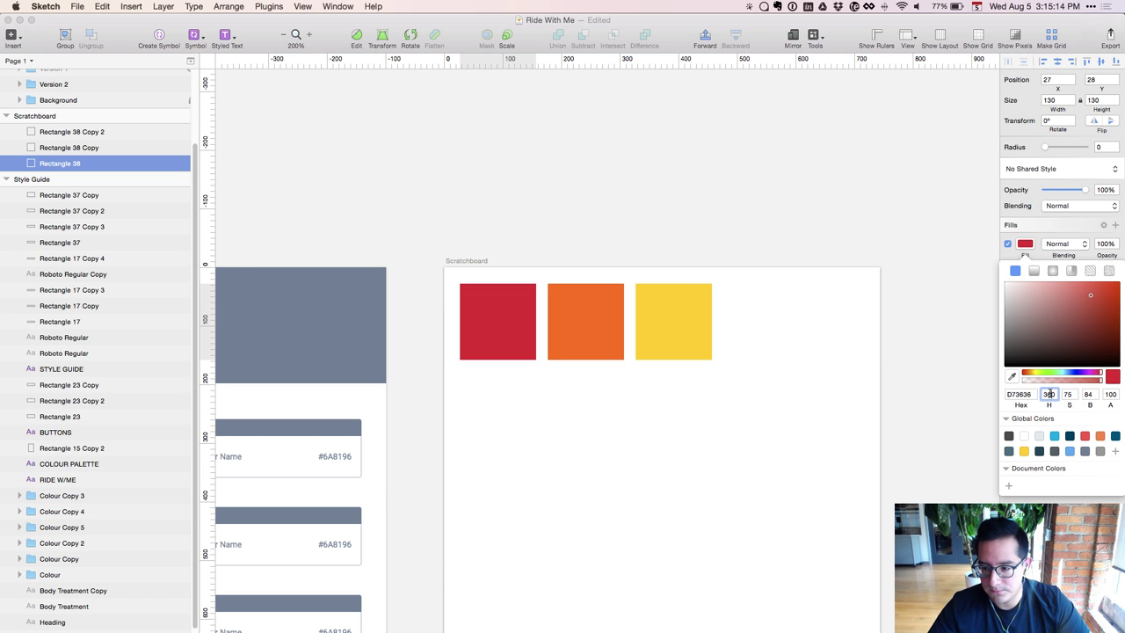
Lower the first square's fill hue to 0 and nudge it up to 4
key("shift+Down")
key("shift+Down")
key("shift+Down")
key("shift+Down")
key("shift+Down")
key("shift+Down")
key("shift+Down")
key("shift+Down")
key("shift+Down")
key("shift+Down")
key("shift+Down")
key("shift+Down")
key("shift+Down")
key("shift+Down")
key("shift+Down")
key("shift+Down")
key("shift+Down")
key("shift+Down")
key("shift+Down")
key("shift+Down")
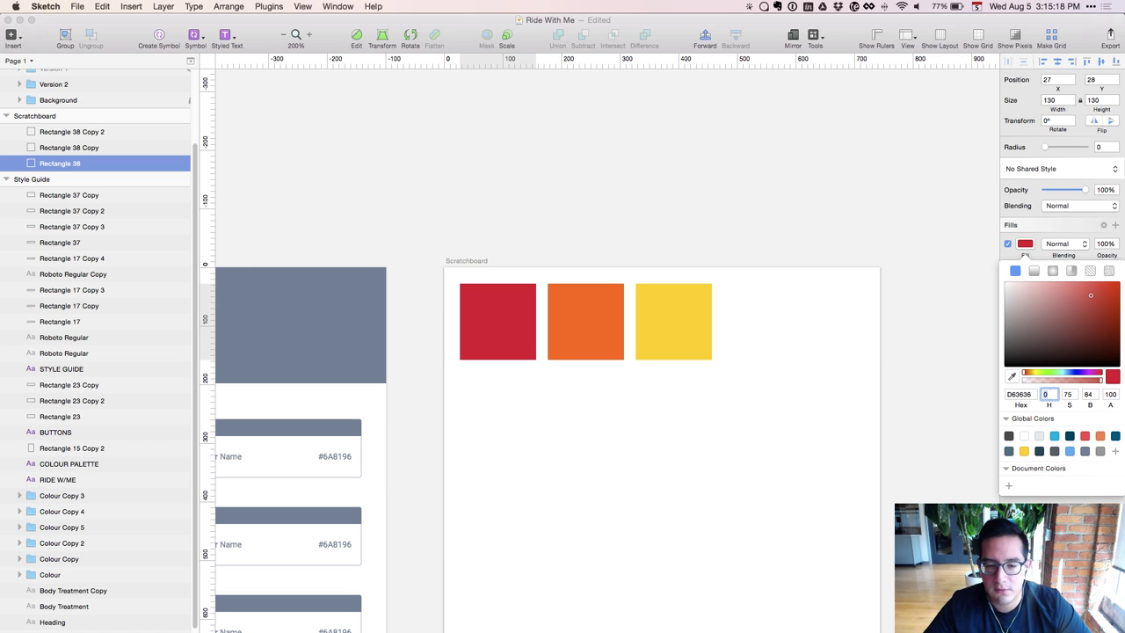
key("Up")
key("Up")
key("Up")
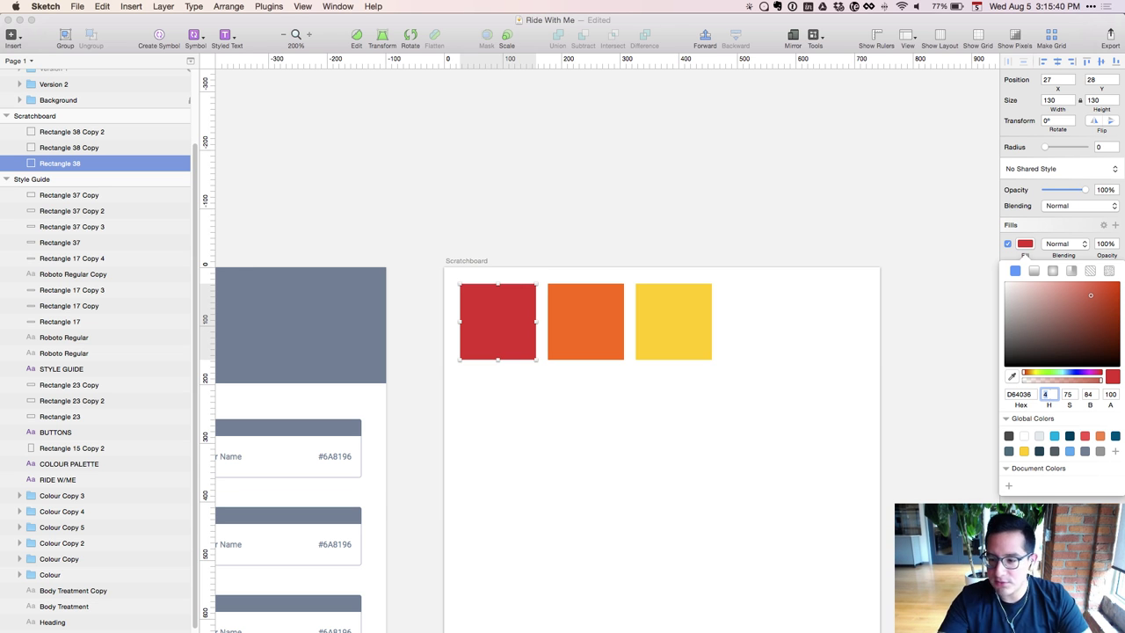
Try a magenta fill on the first square by moving its hue to 340
key("shift+Up")
key("shift+Up")
key("shift+Up")
key("shift+Up")
key("shift+Up")
key("shift+Up")
key("shift+Up")
key("shift+Up")
key("shift+Up")
key("shift+Up")
key("shift+Up")
key("shift+Up")
key("shift+Up")
key("shift+Up")
key("shift+Up")
key("shift+Up")
key("shift+Up")
key("shift+Up")
key("shift+Up")
key("shift+Up")
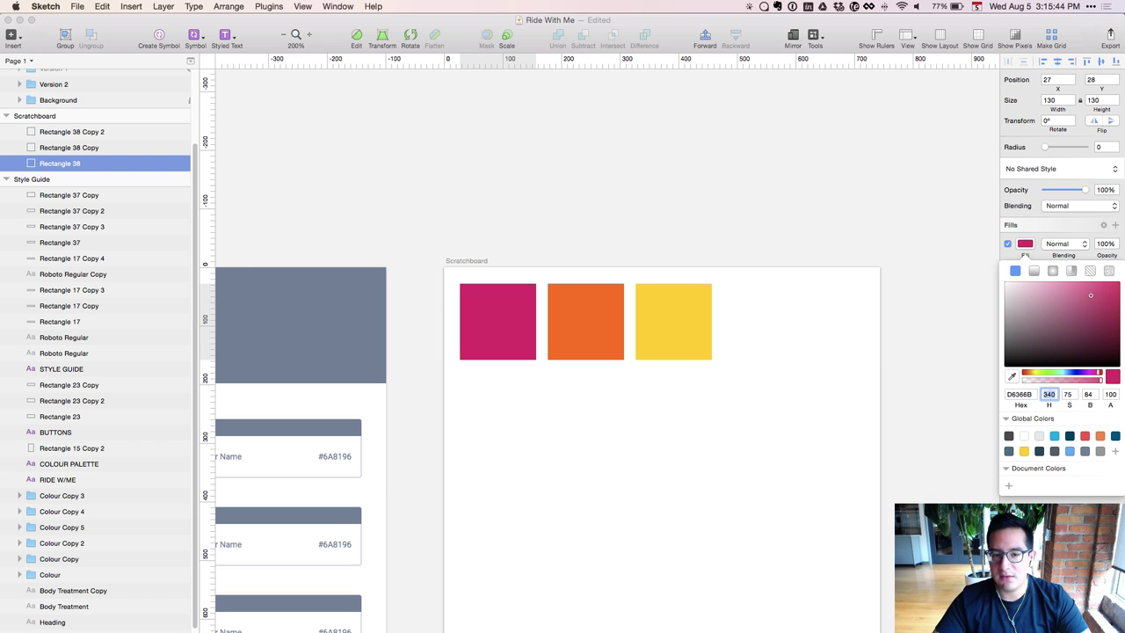
Bring the first square's fill back to red by setting its hue to 0
key("shift+Down")
key("shift+Down")
key("shift+Down")
key("shift+Down")
key("shift+Down")
key("shift+Down")
key("shift+Down")
key("shift+Down")
key("shift+Down")
key("shift+Down")
key("shift+Down")
key("shift+Down")
key("shift+Down")
key("shift+Down")
key("shift+Down")
key("shift+Down")
key("shift+Down")
key("shift+Down")
key("shift+Down")
key("shift+Down")
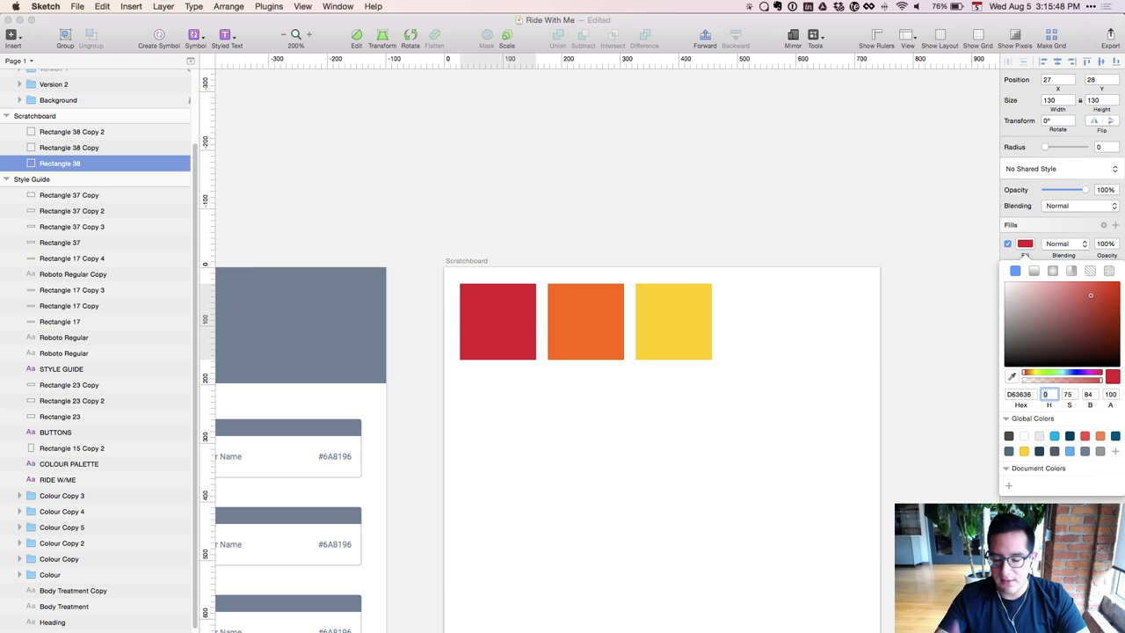
Raise the first square's fill hue gradually through the oranges to a bright green at hue 85
key("Up")
key("Up")
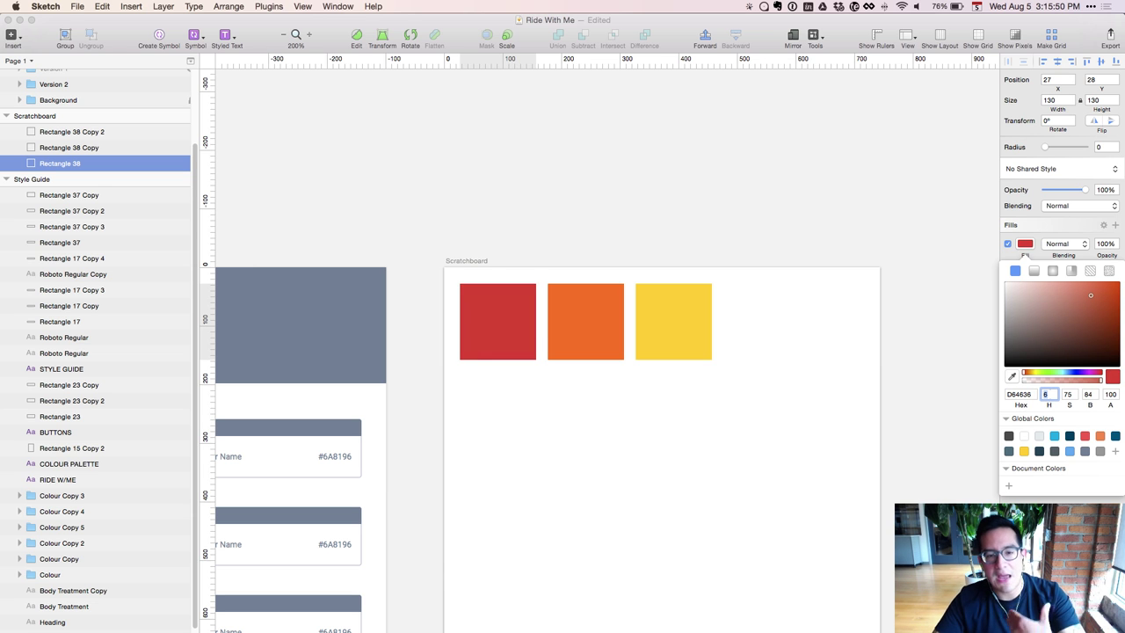
key("Up")
key("Up")
key("Up")
key("Up")
key("Up")
key("Up")
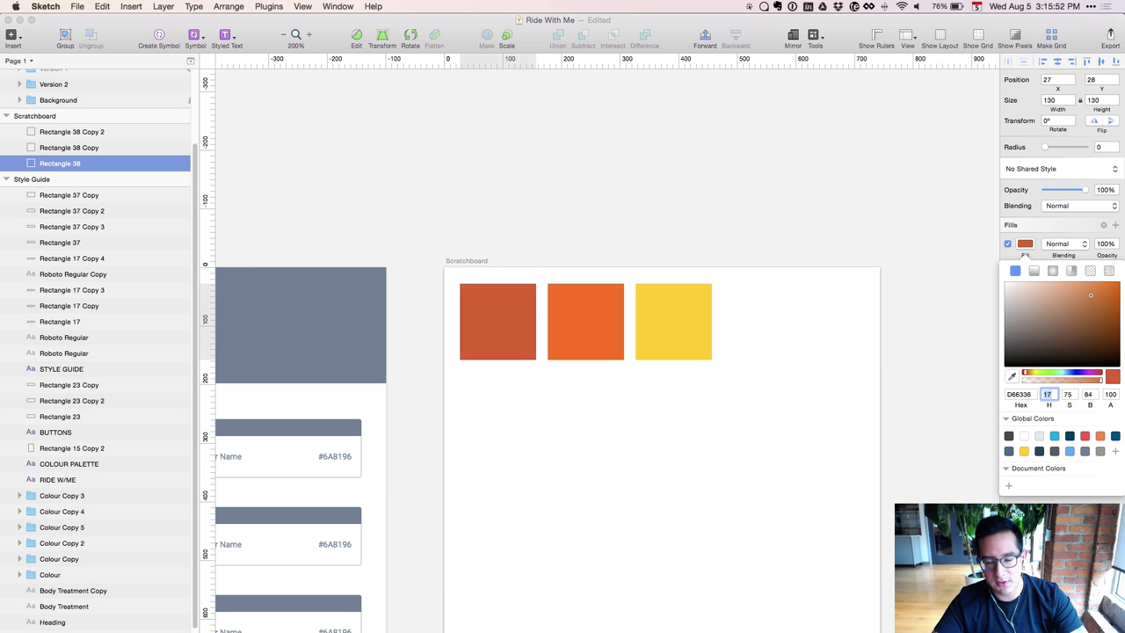
key("Up")
key("Up")
key("Up")
key("Up")
key("Up")
key("Up")
key("Up")
key("Up")
key("Up")
key("Up")
key("Up")
key("Up")
key("Up")
key("Up")
key("Up")
key("Up")
key("Up")
key("Up")
key("Up")
key("Up")
key("Up")
key("Up")
key("Up")
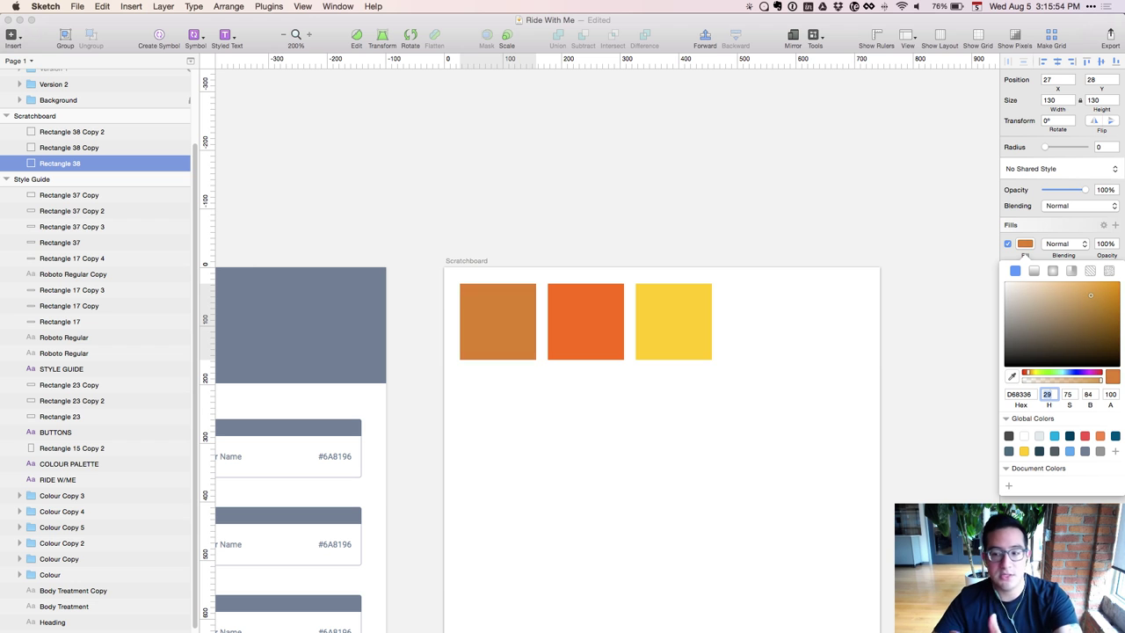
key("Up")
key("Up")
key("Up")
key("Up")
key("Up")
key("Up")
key("Up")
key("Up")
key("Up")
key("Up")
key("Up")
key("Up")
key("Up")
key("Up")
key("Up")
key("Up")
key("Up")
key("Up")
key("Up")
key("Up")
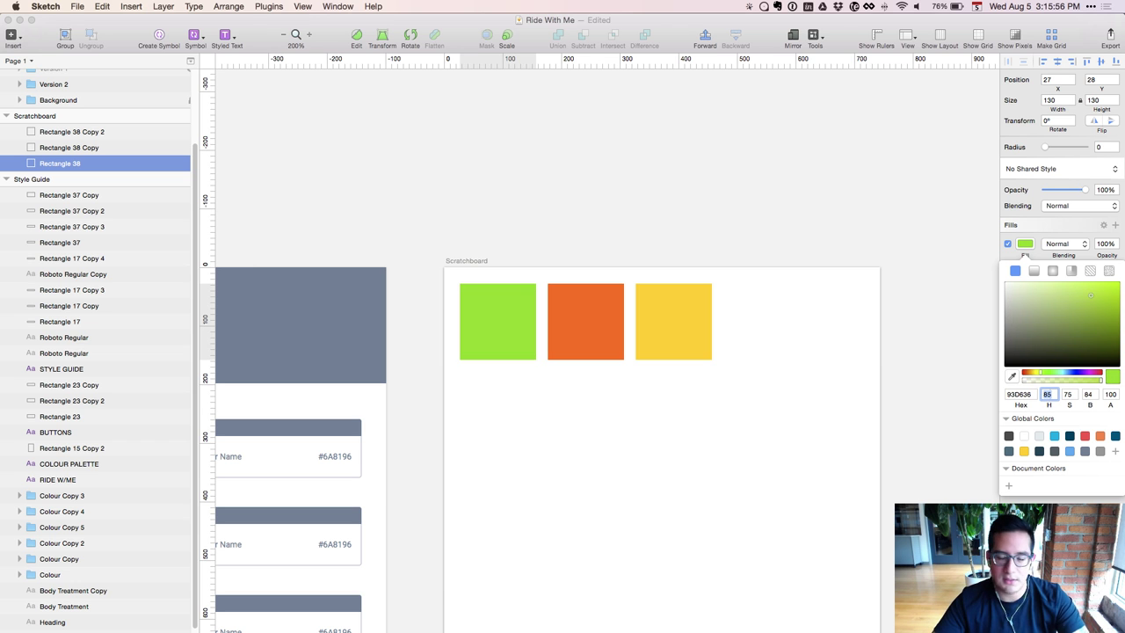
Set the first square's fill hue to 5 and reduce its saturation gradually to 0
type("4")
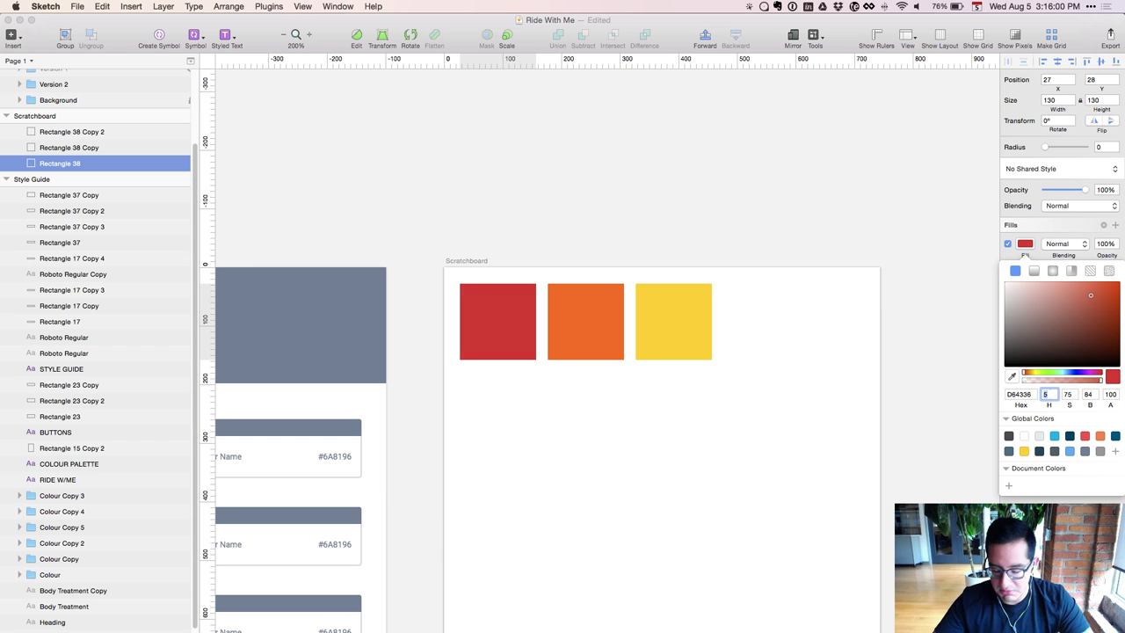
key("Tab")
key("Down")
key("Down")
key("Down")
key("Down")
key("Down")
key("Down")
key("Down")
key("Down")
key("Down")
key("Down")
key("Down")
key("Down")
key("Down")
key("Down")
key("Down")
key("Down")
key("Down")
key("Down")
key("Down")
key("Down")
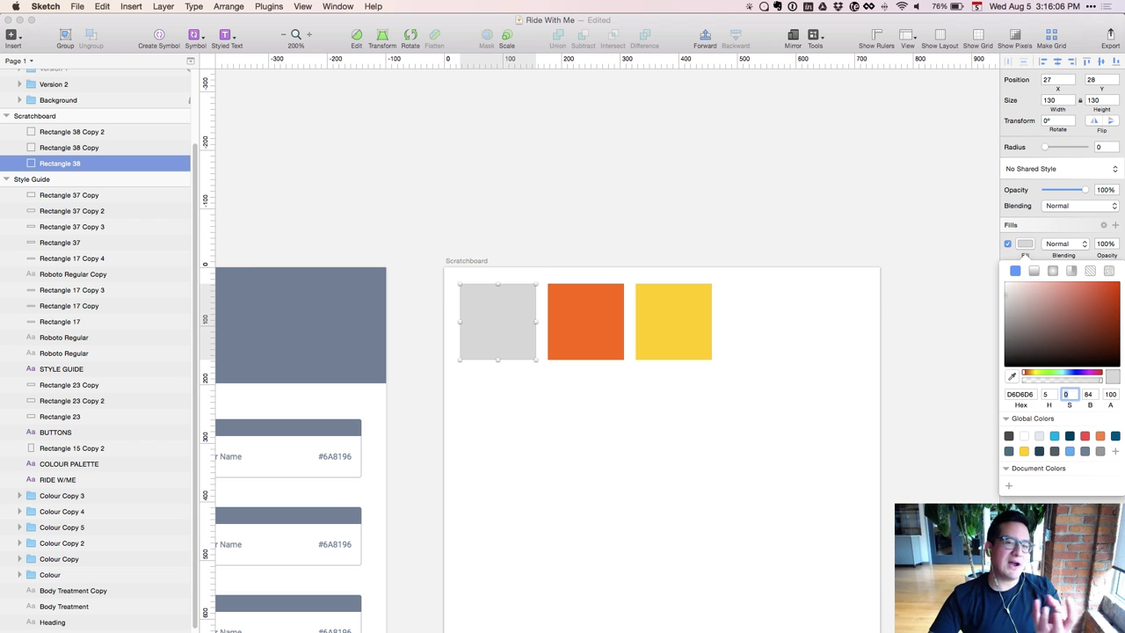
Raise the first square's fill saturation gradually to 100
key("Up")
key("Up")
key("Up")
key("Up")
key("Up")
key("Up")
key("Up")
key("Up")
key("Up")
key("Up")
key("Up")
key("Up")
key("Up")
key("Up")
key("Up")
key("Up")
key("Up")
key("Up")
key("Up")
key("Up")
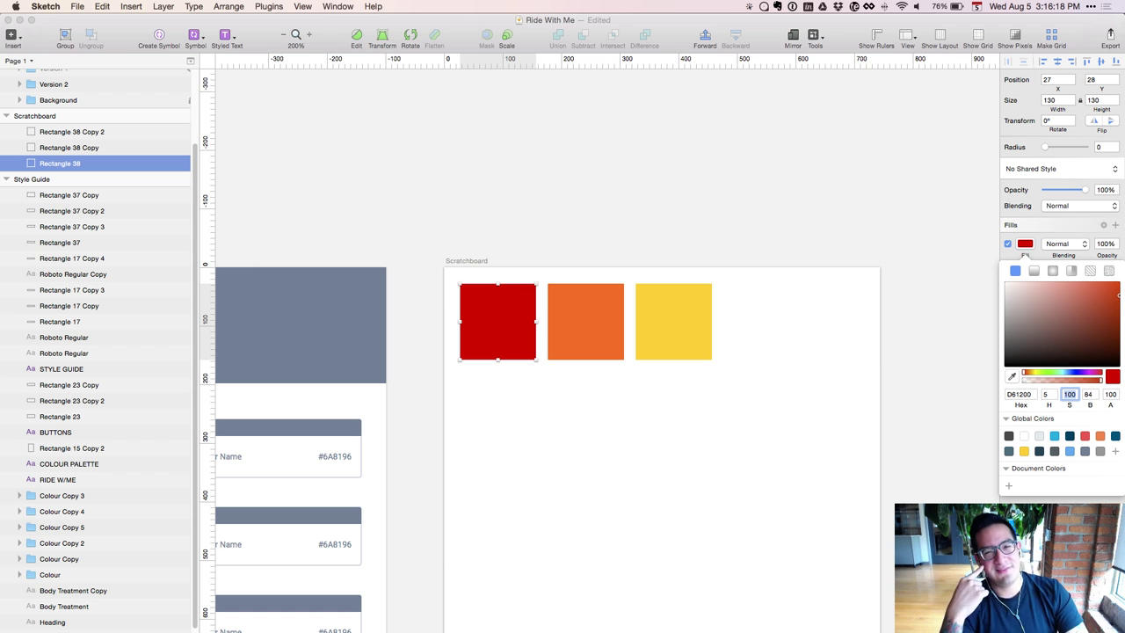
Compare lower saturation values on the first square's fill and set the saturation to 70
type("50")
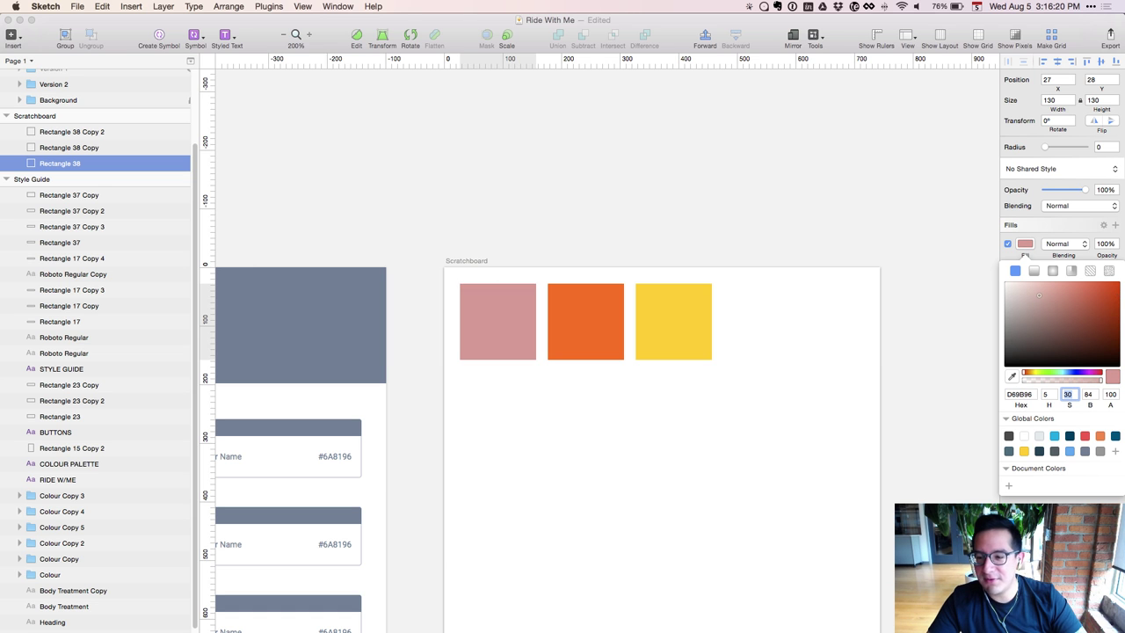
type("60")
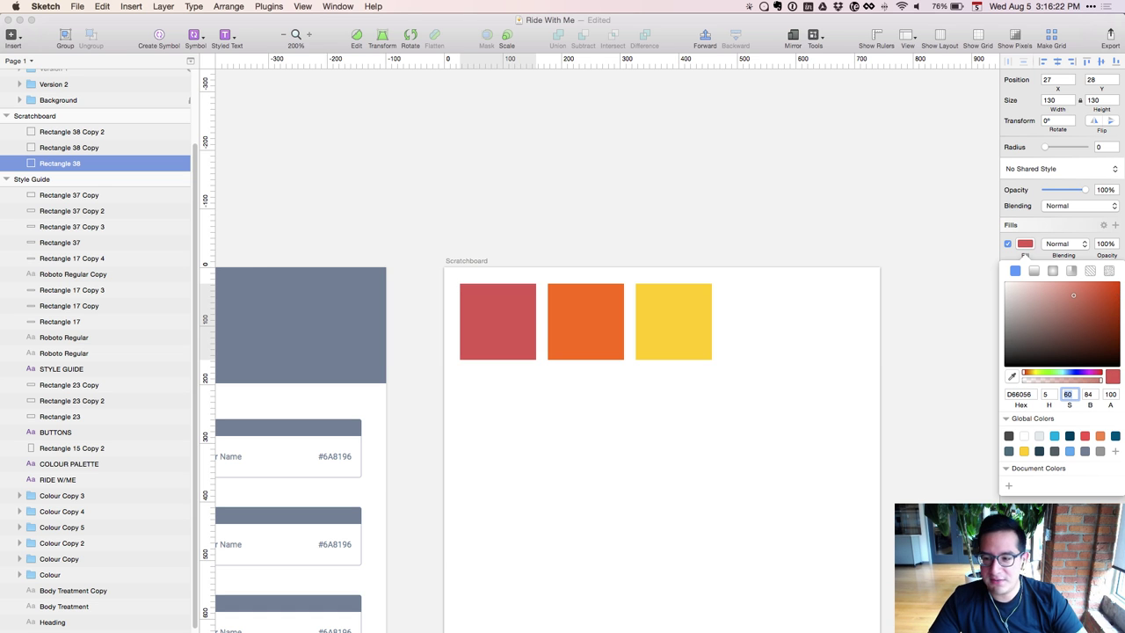
key("shift+Up")
key("shift+Down")
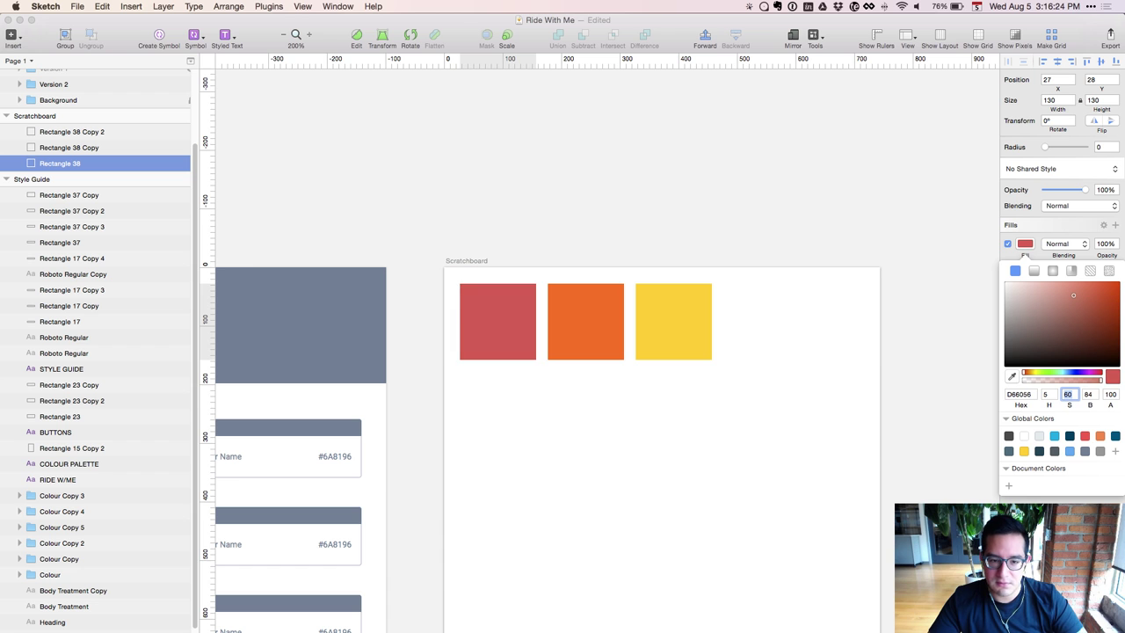
key("shift+Up")
key("shift+Down")
key("shift+Up")
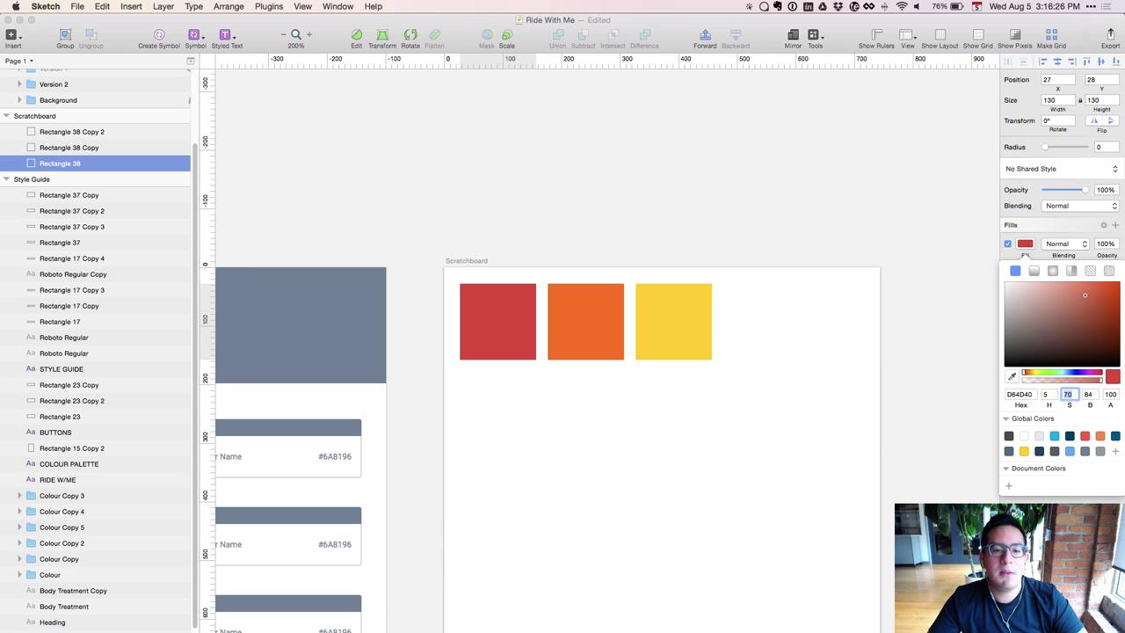
Darken the first square's fill stepwise to a deep maroon at brightness 34
key("Tab")
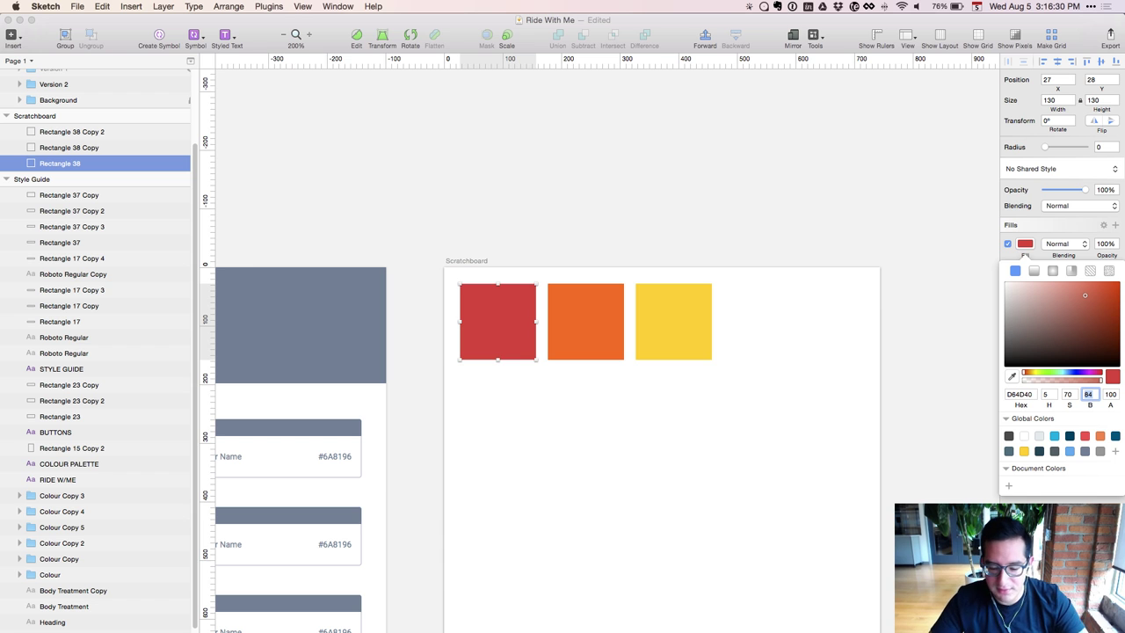
key("shift+Up")
key("shift+Down")
key("shift+Down")
key("shift+Down")
key("shift+Down")
key("shift+Down")
key("shift+Down")
key("shift+Down")
key("shift+Down")
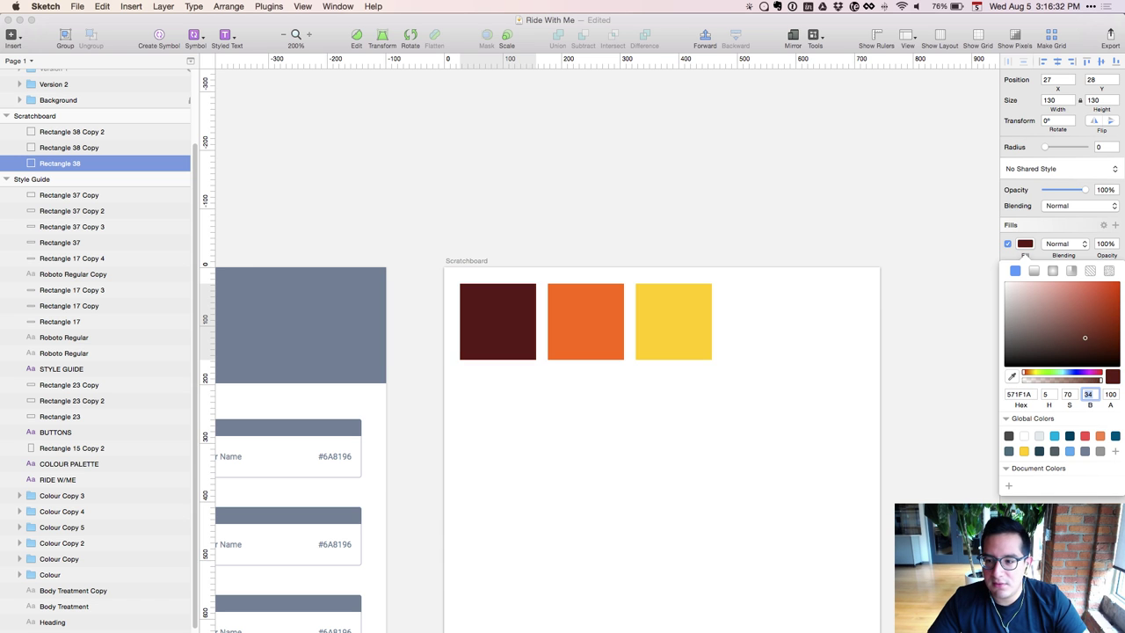
Raise the first square's fill brightness stepwise to 100 for a bright red
key("shift+Down")
key("shift+Up")
key("shift+Up")
key("shift+Up")
key("shift+Up")
key("shift+Up")
key("shift+Up")
key("shift+Up")
key("shift+Up")
key("shift+Up")
key("shift+Up")
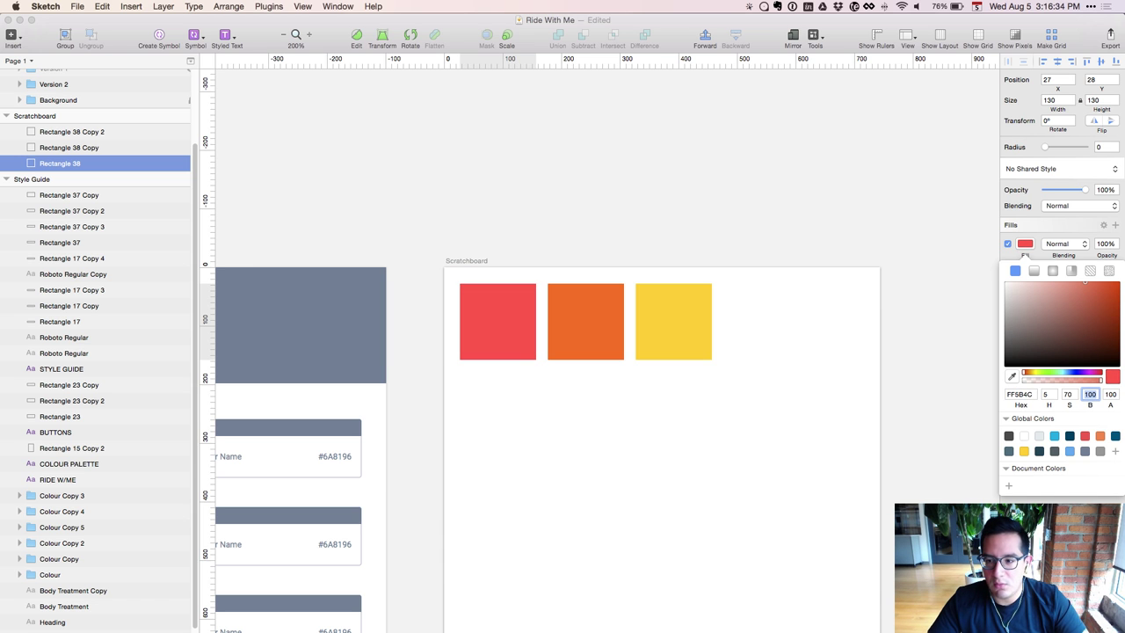
Sweep the first square's fill brightness down and up repeatedly to compare dark and bright reds, ending at 100
key("shift+Down")
key("shift+Down")
key("shift+Down")
key("shift+Down")
key("shift+Down")
key("shift+Down")
key("shift+Down")
key("shift+Down")
key("shift+Down")
key("shift+Down")
key("shift+Up")
key("shift+Up")
key("shift+Up")
key("shift+Up")
key("shift+Up")
key("shift+Up")
key("shift+Up")
key("shift+Up")
key("shift+Up")
key("shift+Up")
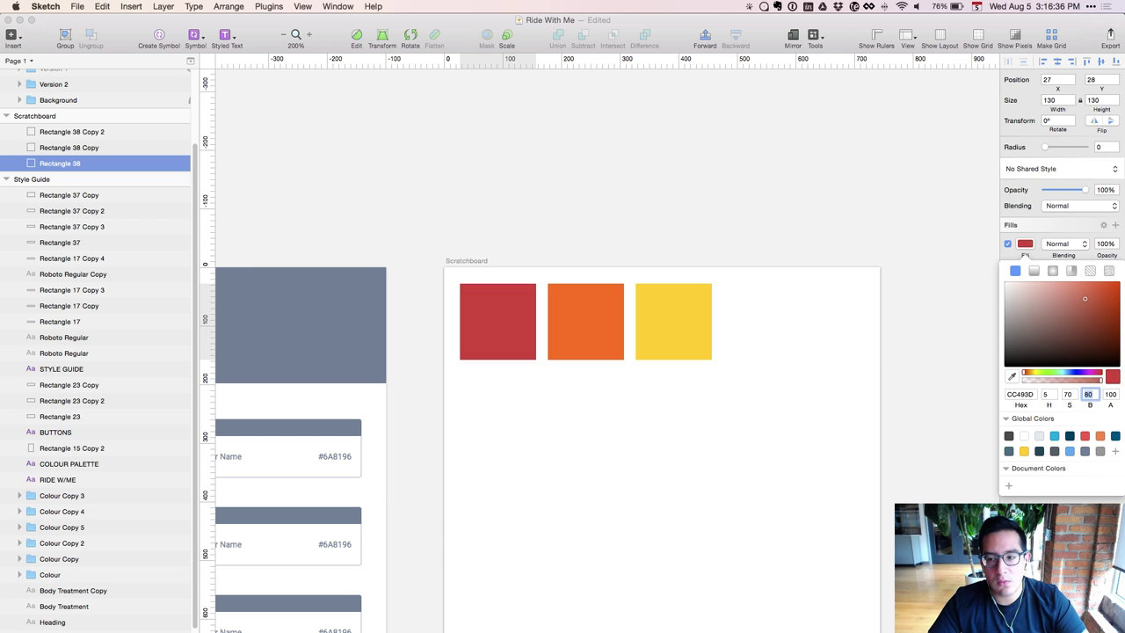
key("shift+Down")
key("shift+Down")
key("shift+Down")
key("shift+Down")
key("shift+Down")
key("shift+Down")
key("shift+Down")
key("shift+Down")
key("shift+Down")
key("shift+Down")
key("shift+Up")
key("shift+Up")
key("shift+Up")
key("shift+Up")
key("shift+Up")
key("shift+Up")
key("shift+Up")
key("shift+Up")
key("shift+Up")
key("shift+Up")
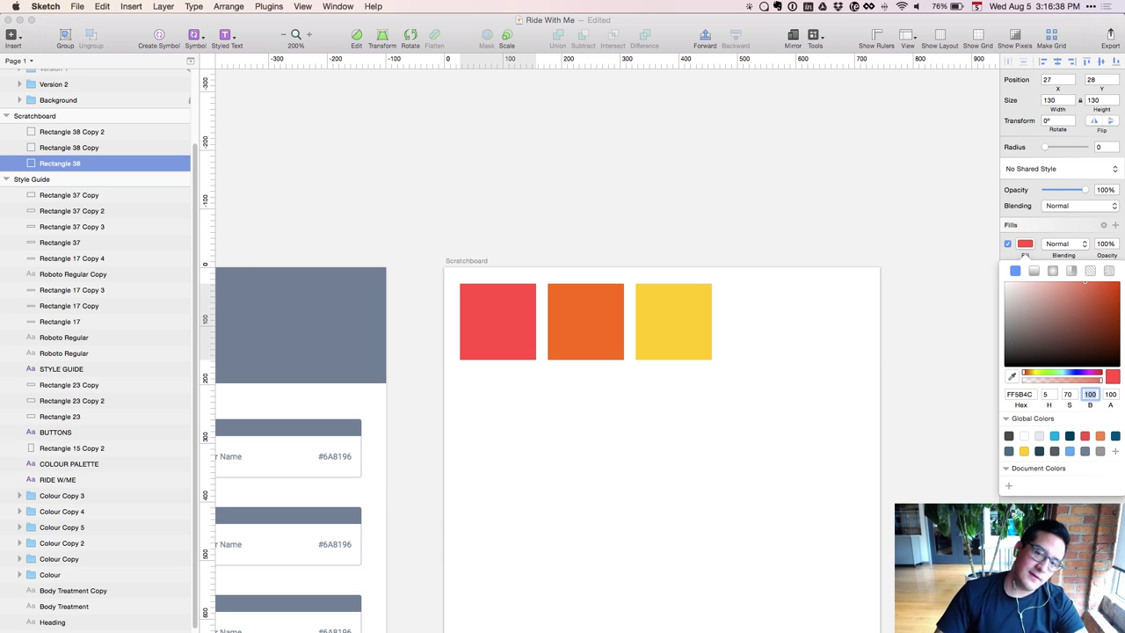
key("shift+Down")
key("shift+Up")
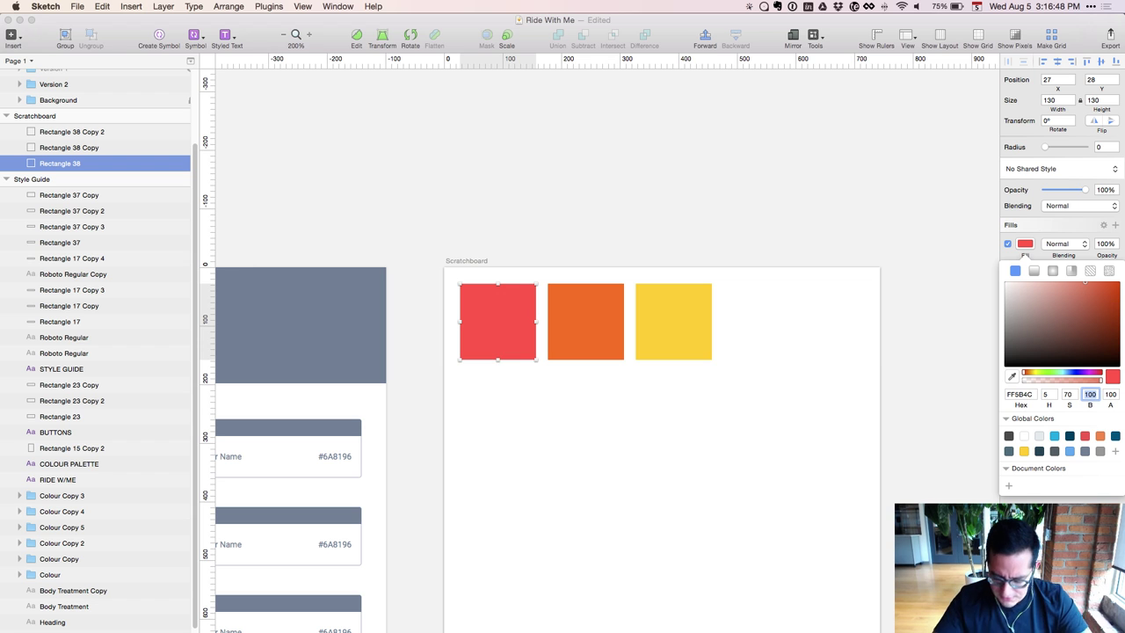
Set the first square's fill brightness to 88 and close the colour settings
type("90")
key("Return")
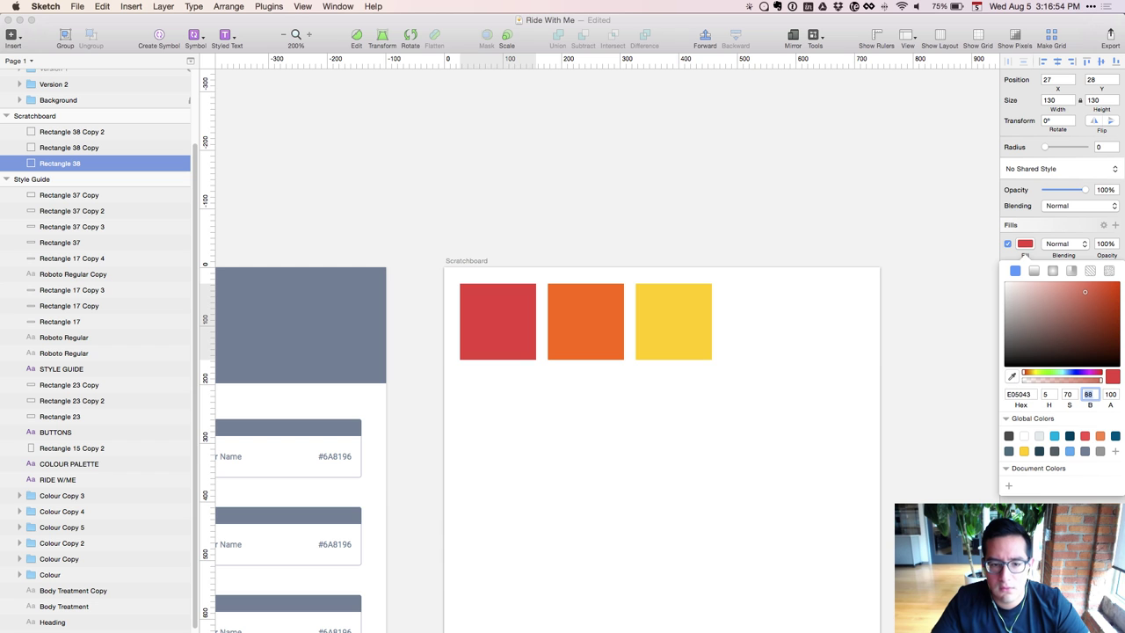
left_click(779, 437)
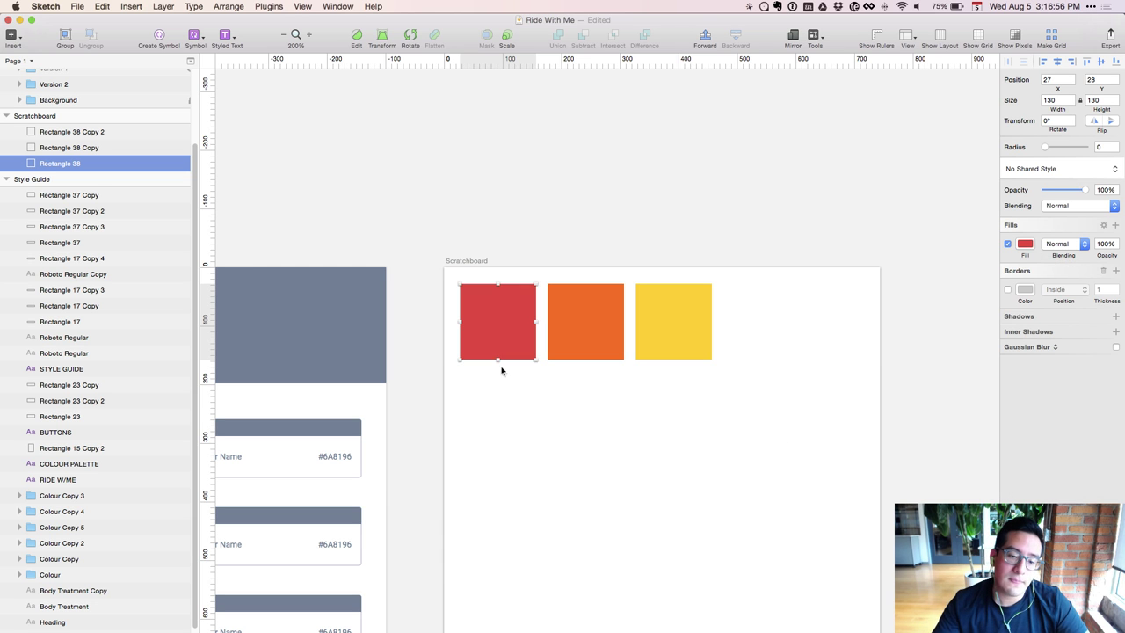
Move the red square below the other two at X 42, Y 222 and stretch it into a bar about 519 by 63
left_click_drag(506, 346, 508, 436)
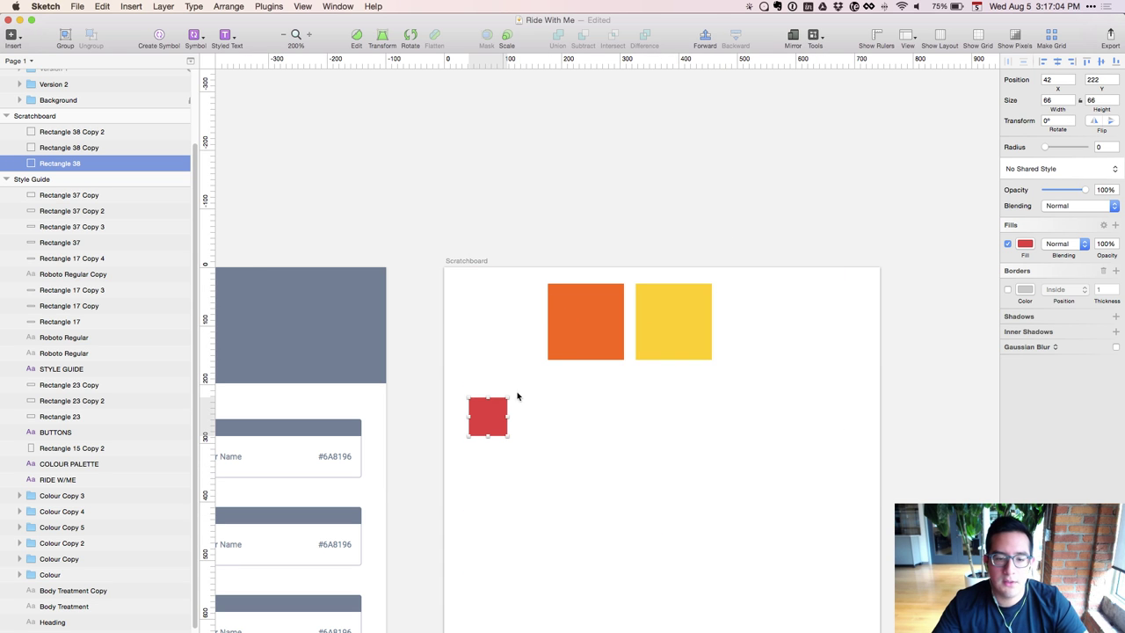
left_click_drag(508, 436, 779, 436)
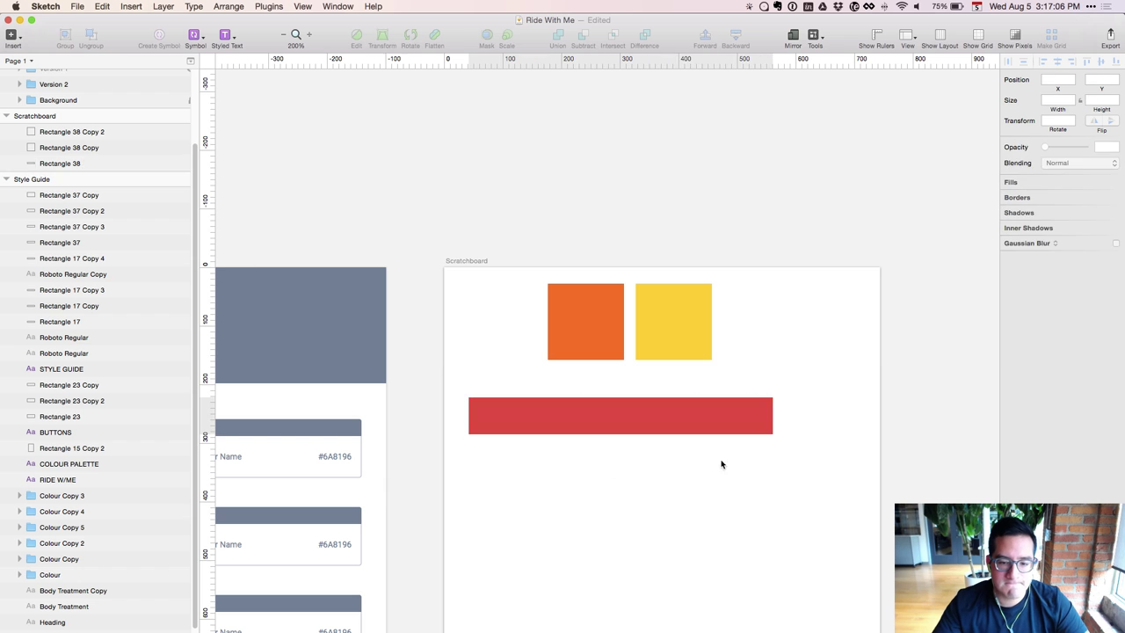
Duplicate the red bar and move the copy straight down to Y 302
left_click(619, 429)
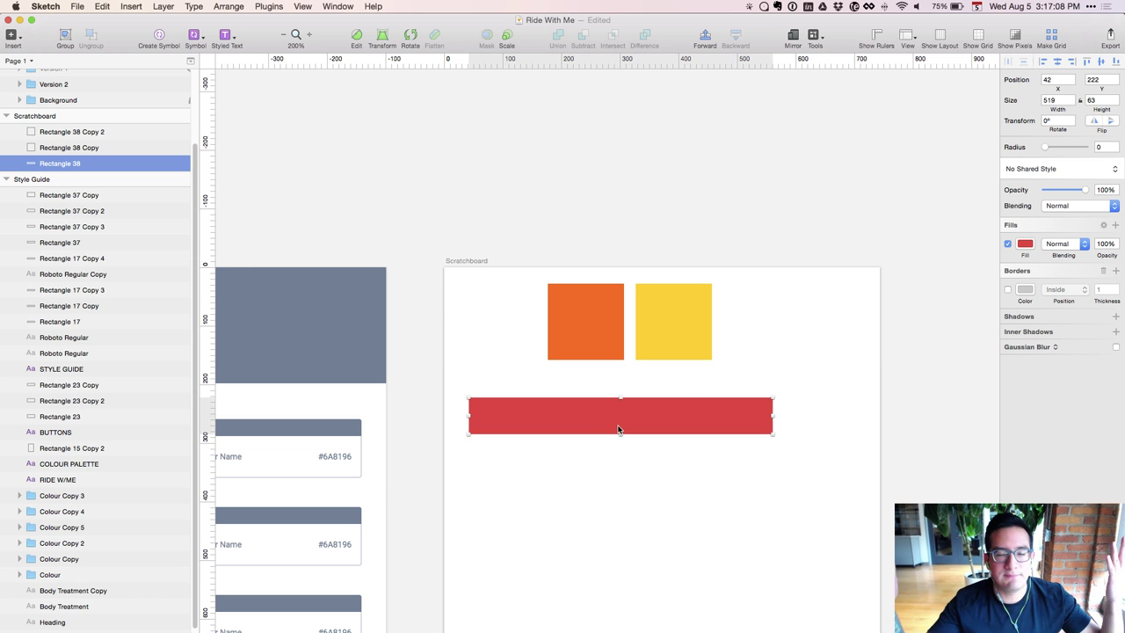
key("super+d")
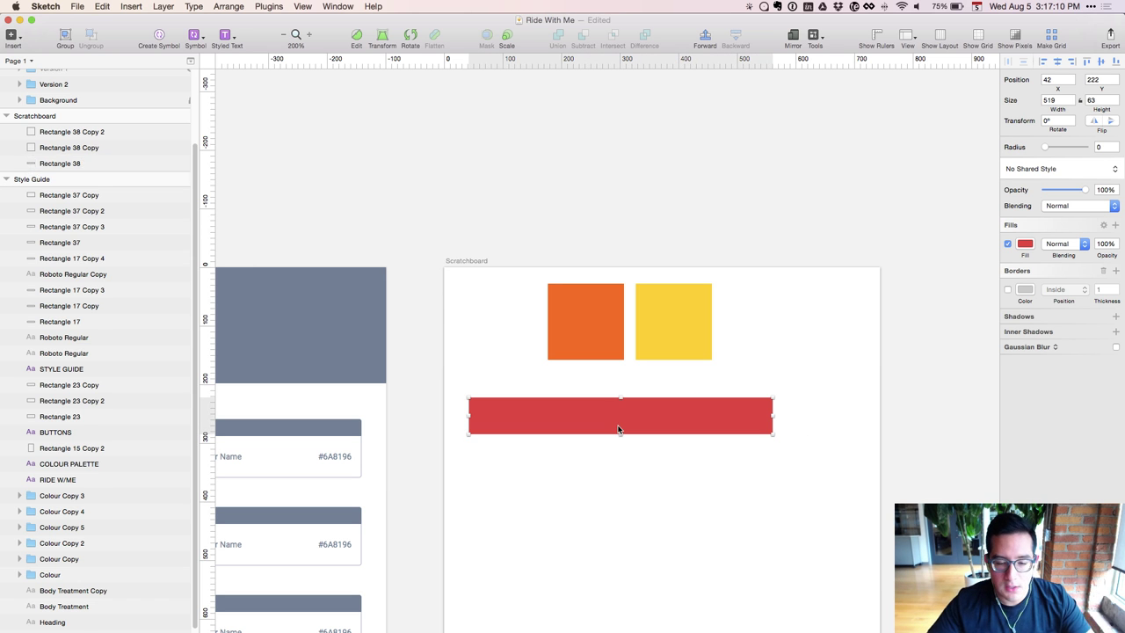
key("shift+Down")
key("shift+Down")
key("shift+Down")
key("shift+Down")
key("shift+Down")
key("shift+Down")
key("shift+Down")
key("shift+Down")
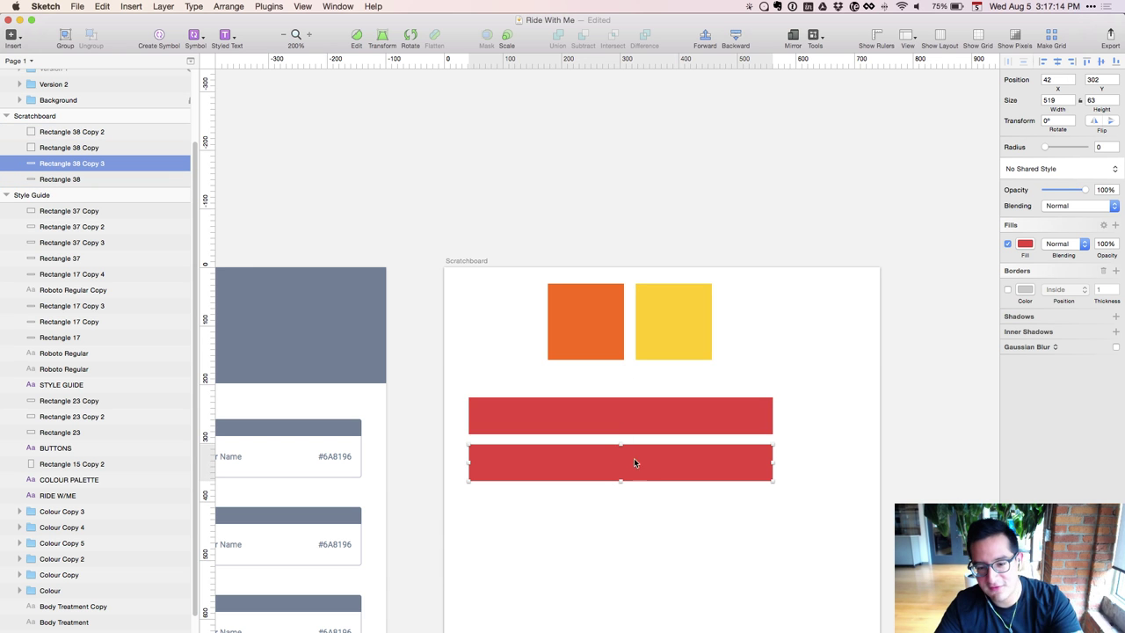
Sample the orange FF8000 from the crosswalk button box in the moodboard street photo and copy it as Generic Hex
left_click(1025, 243)
left_click(925, 368)
scroll(882, 204, "left", 20)
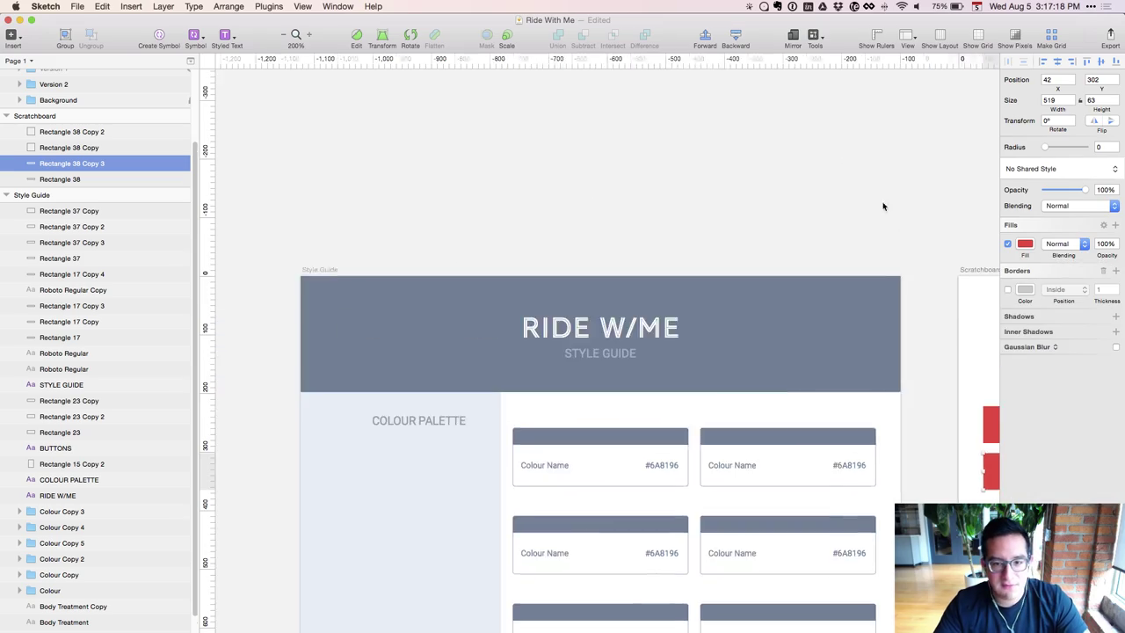
key("super+minus")
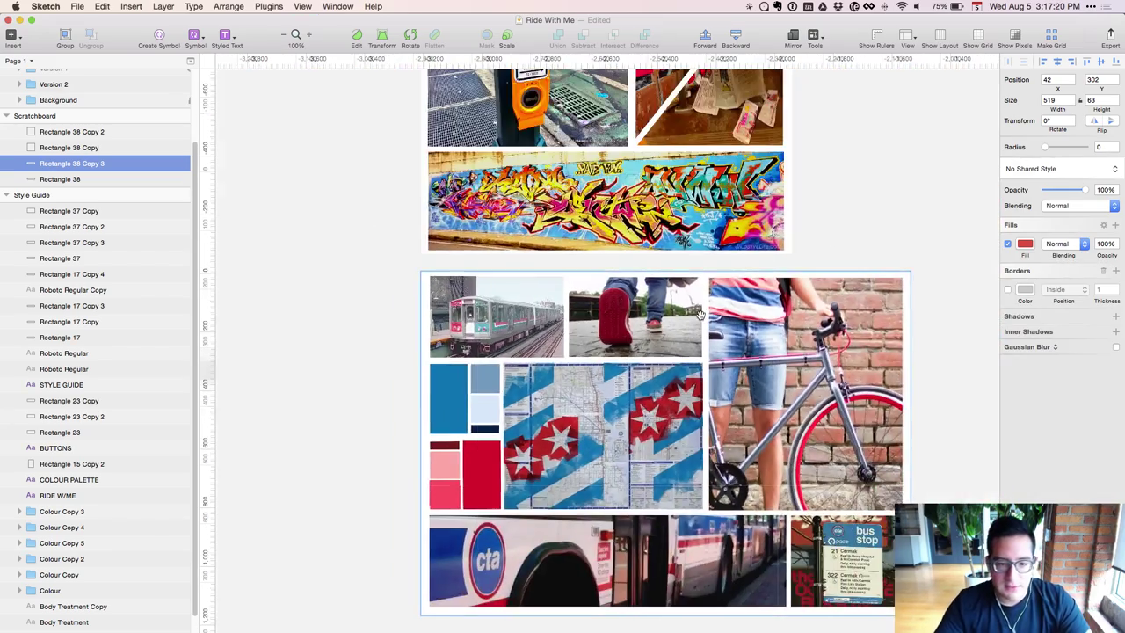
scroll(510, 609, "up", 5)
key("super+plus")
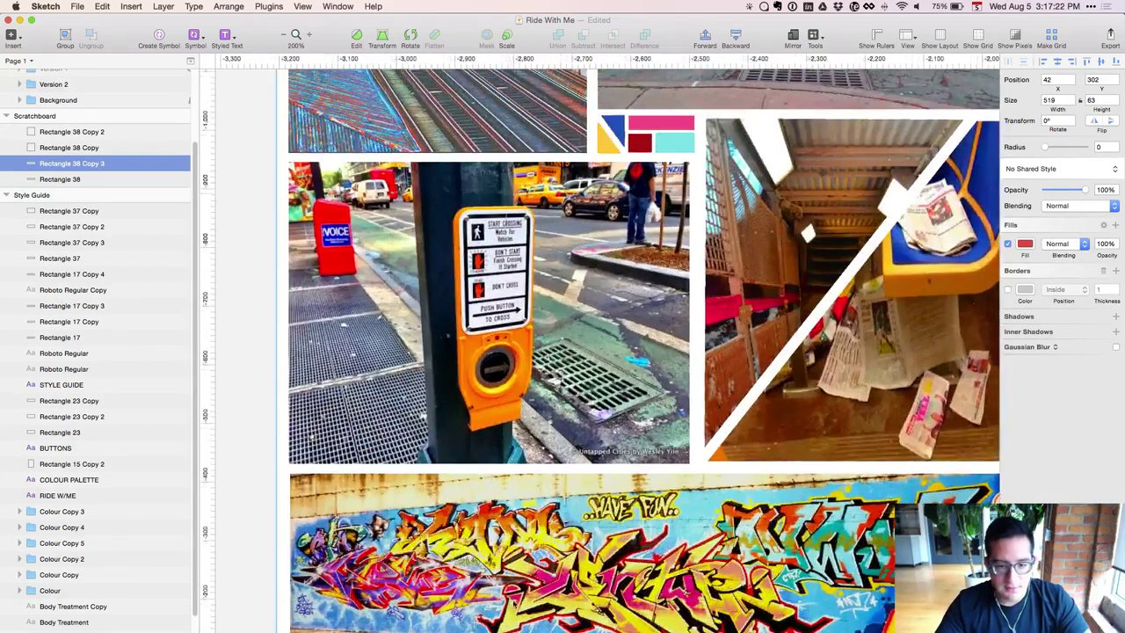
scroll(463, 412, "up", 3)
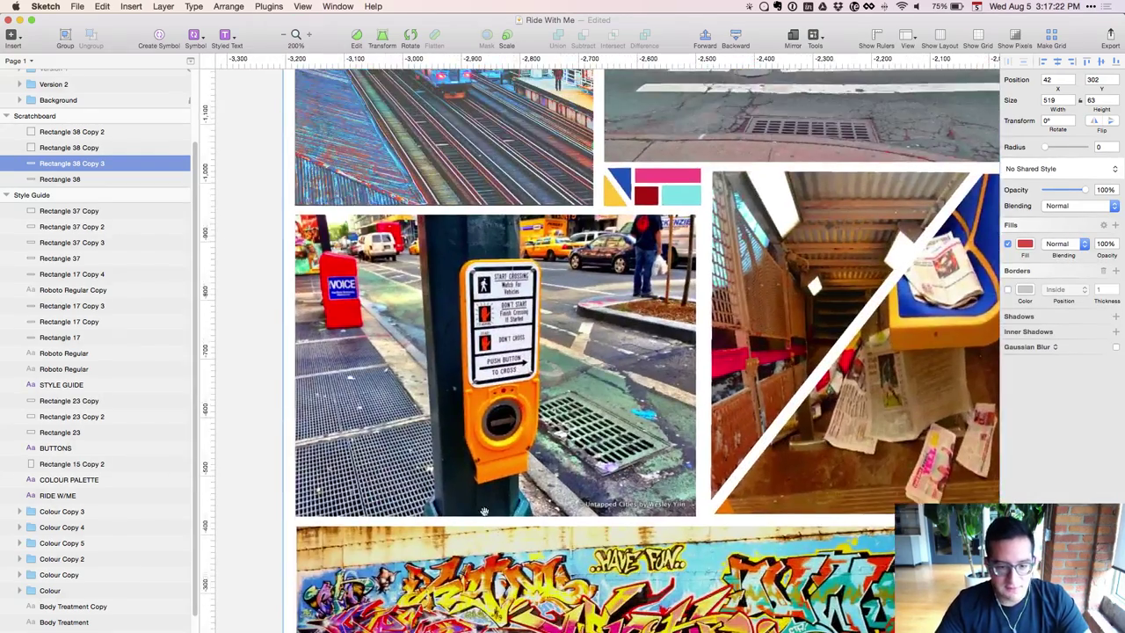
key("super+shift+c")
left_click(480, 406)
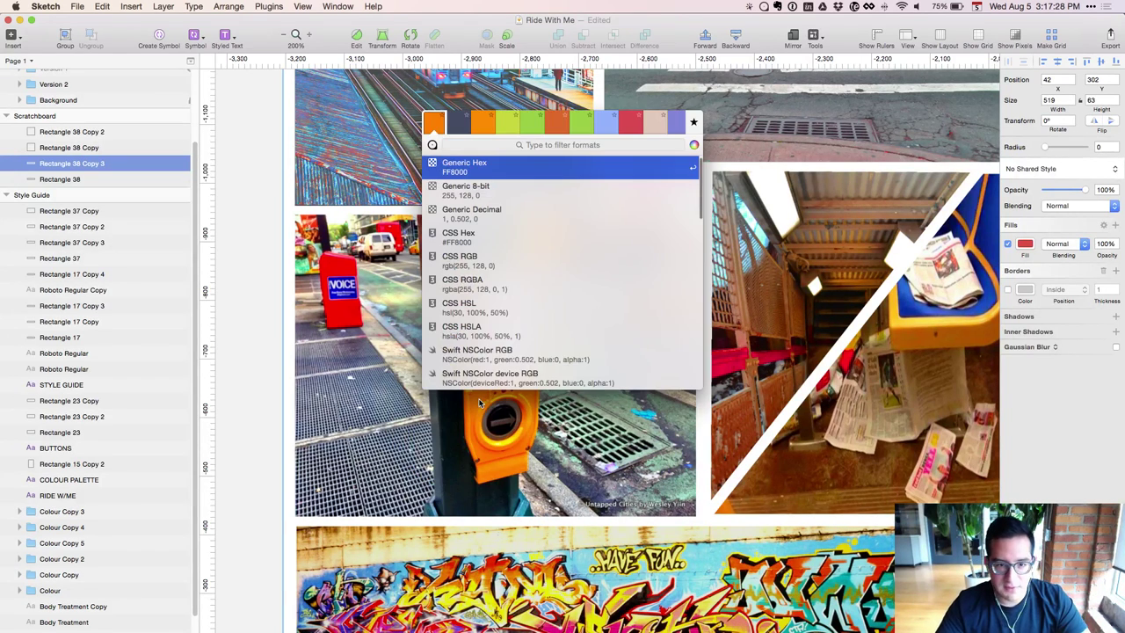
key("Return")
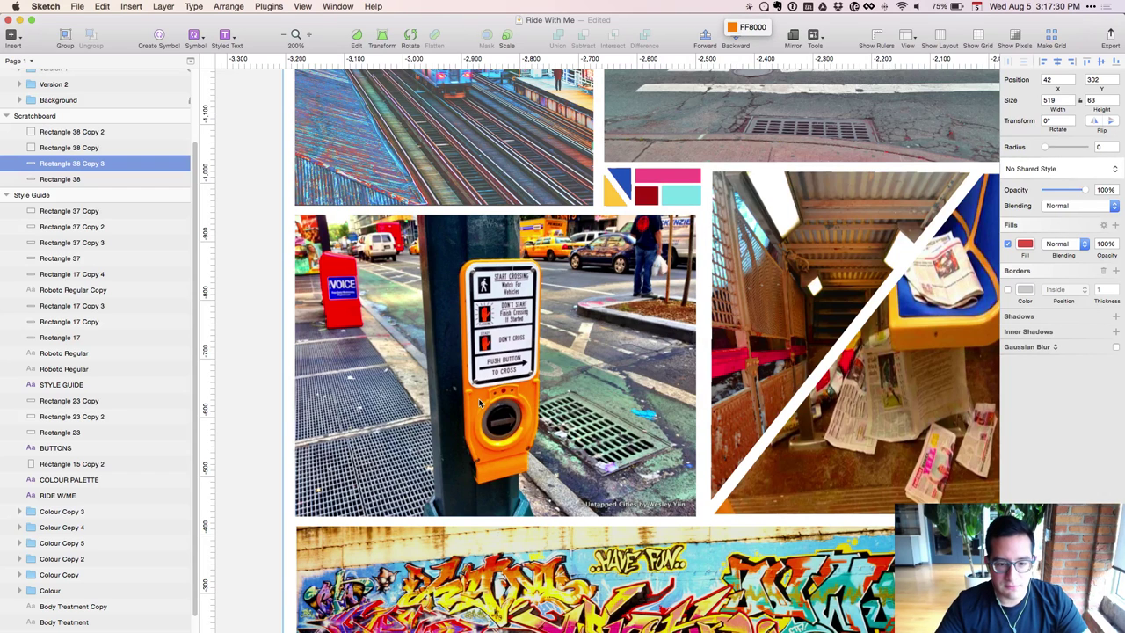
Sample the lighter orange FF9A00 from the edge of the crosswalk button box and copy it as Generic Hex
key("super+shift+c")
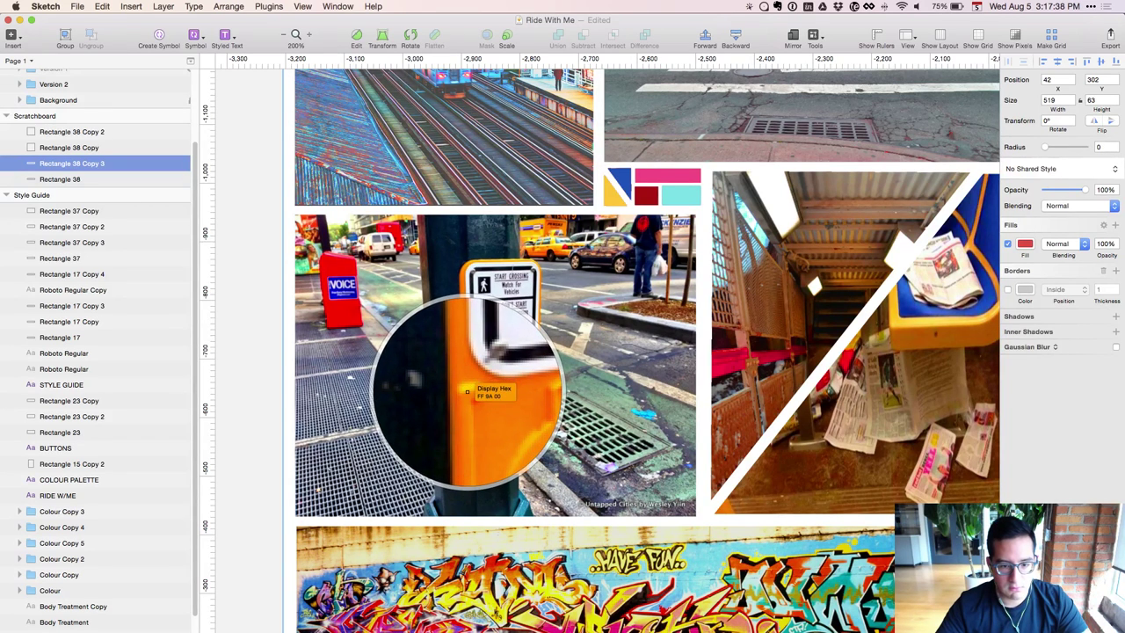
left_click(467, 391)
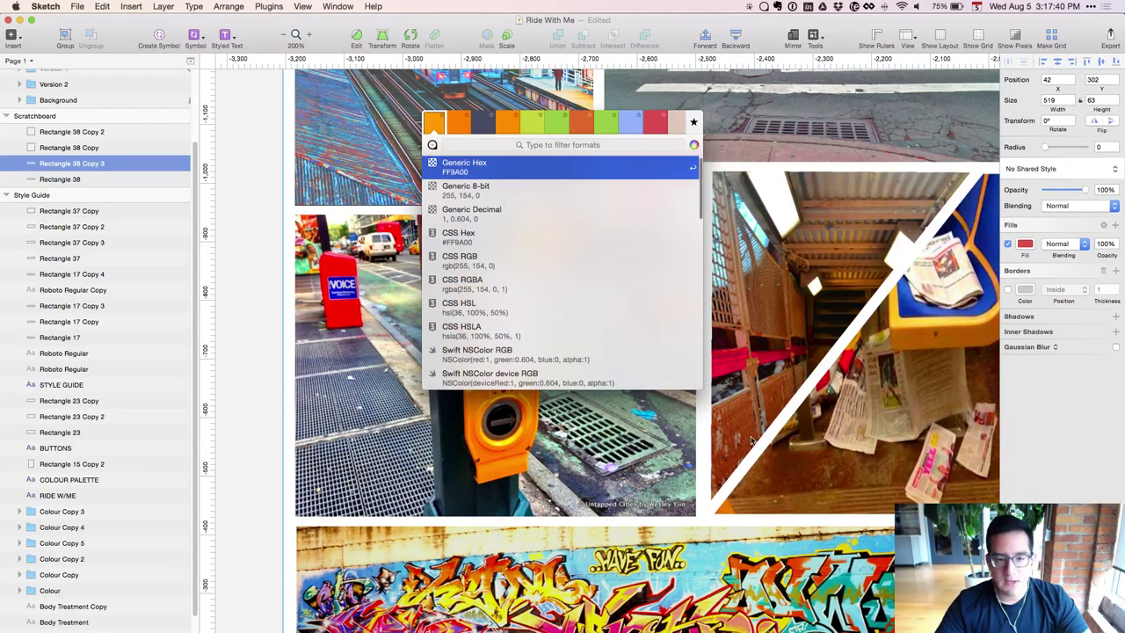
key("Return")
Return to the Scratchboard artboard and review ColorSnapper's list of recently picked colours
scroll(590, 422, "right", 15)
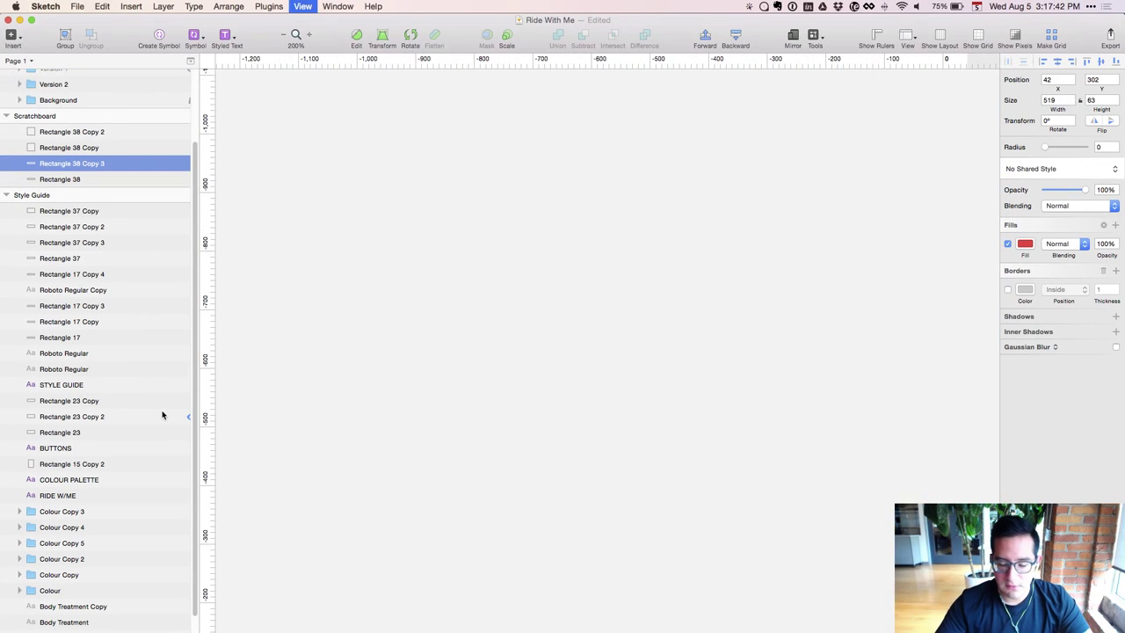
key("super+0")
key("super+minus")
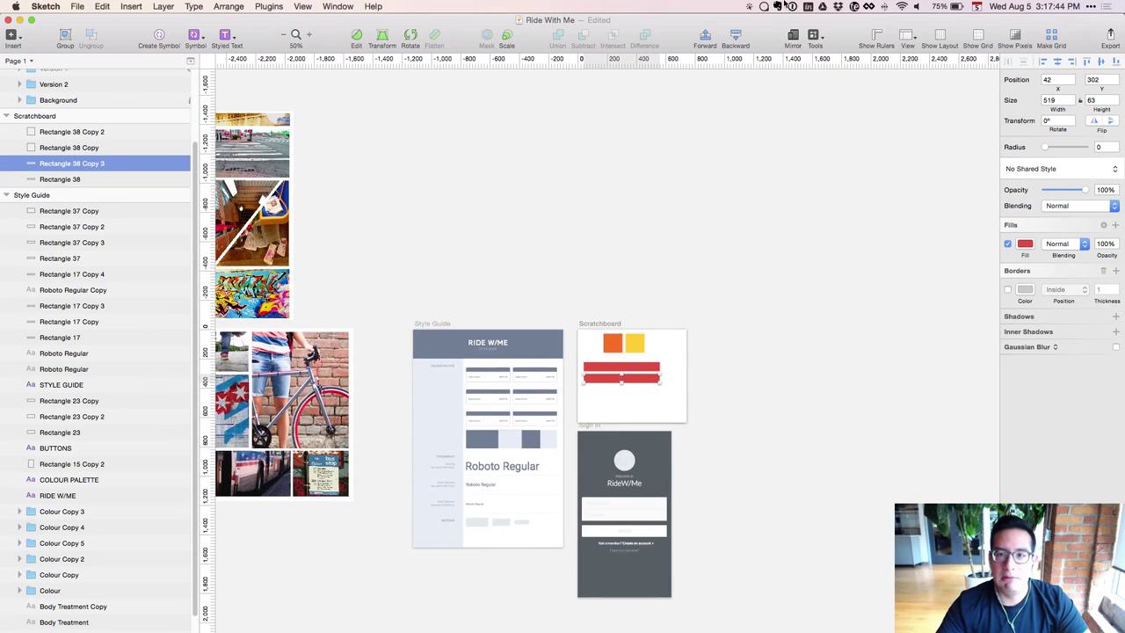
left_click(765, 7)
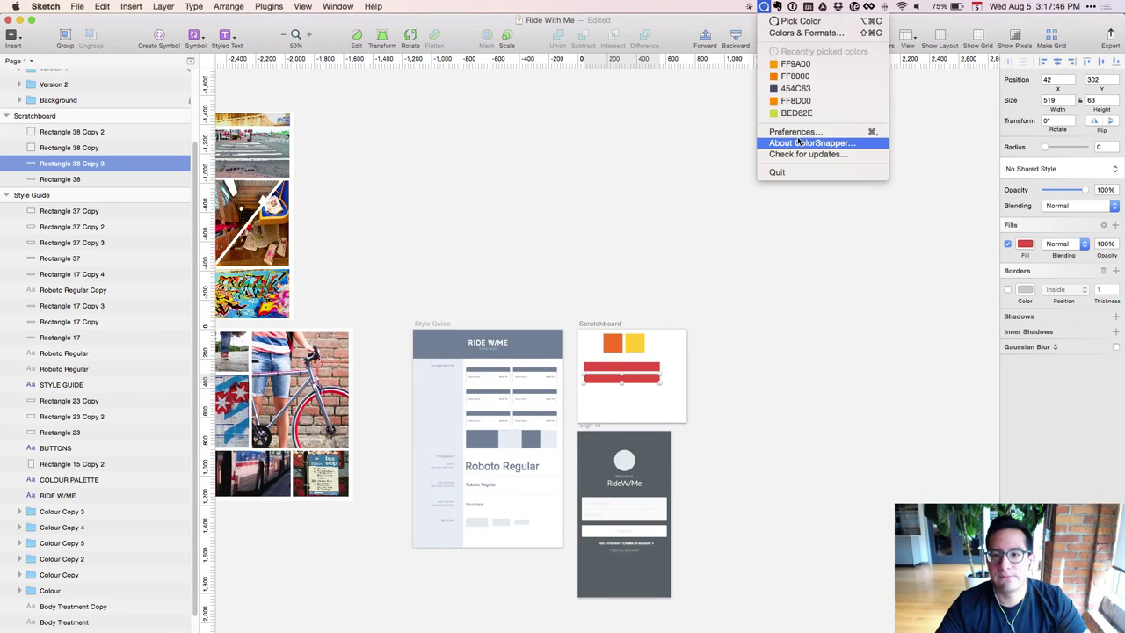
left_click(739, 201)
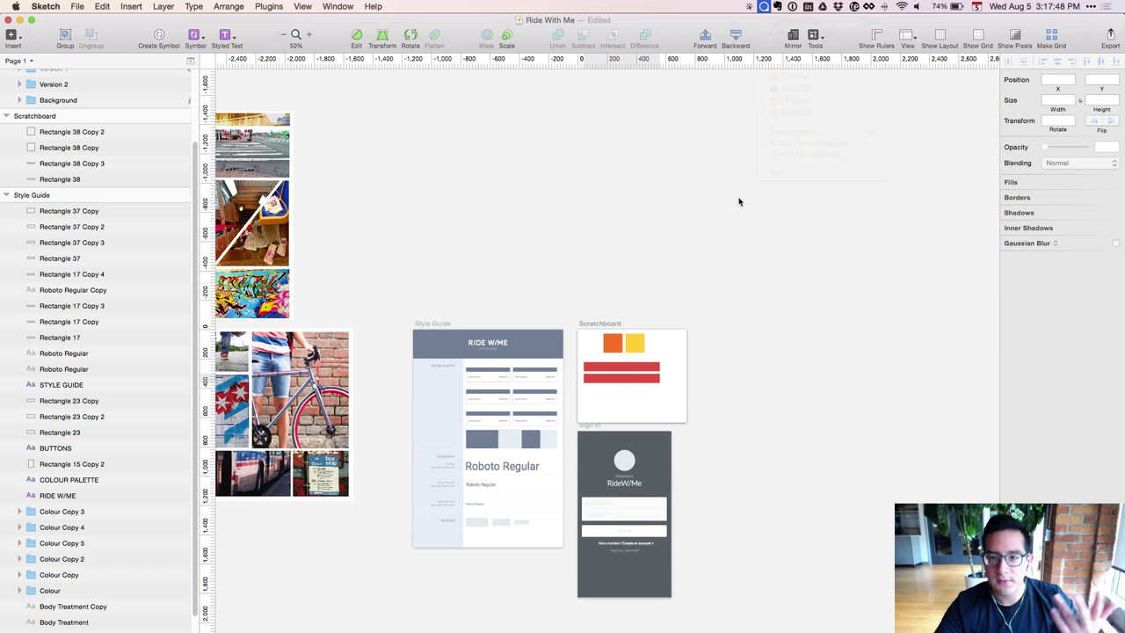
Select the lower red bar's fill hex value and copy the recently picked orange FF8000 as Generic Hex from ColorSnapper
key("super+plus")
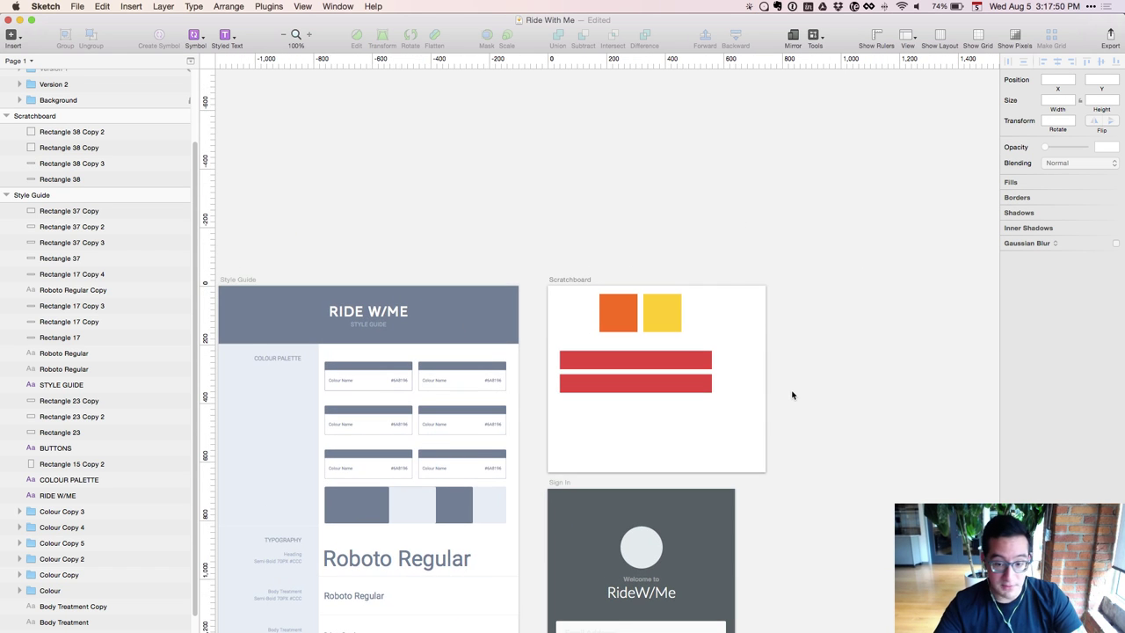
key("super+plus")
left_click(794, 395)
left_click_drag(817, 443, 768, 450)
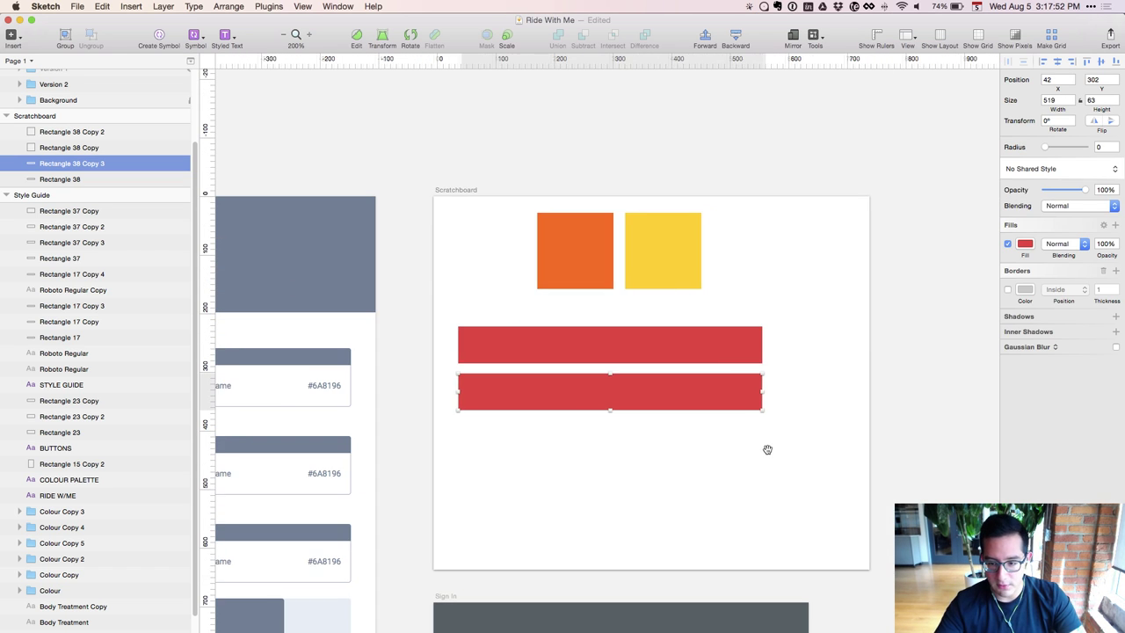
key("super+plus")
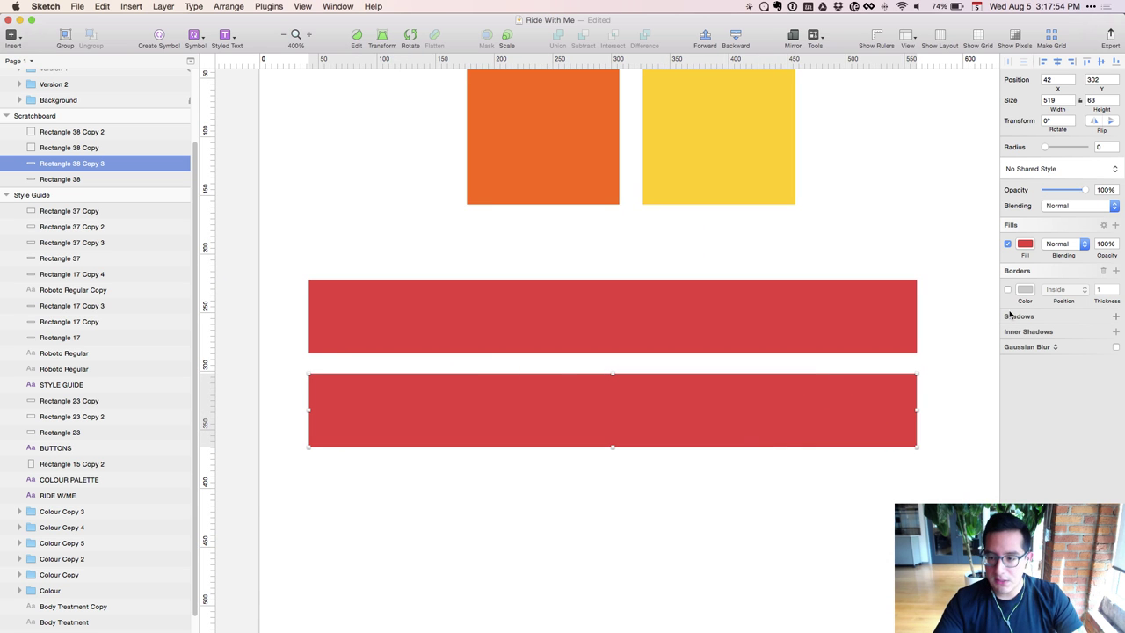
left_click(1032, 246)
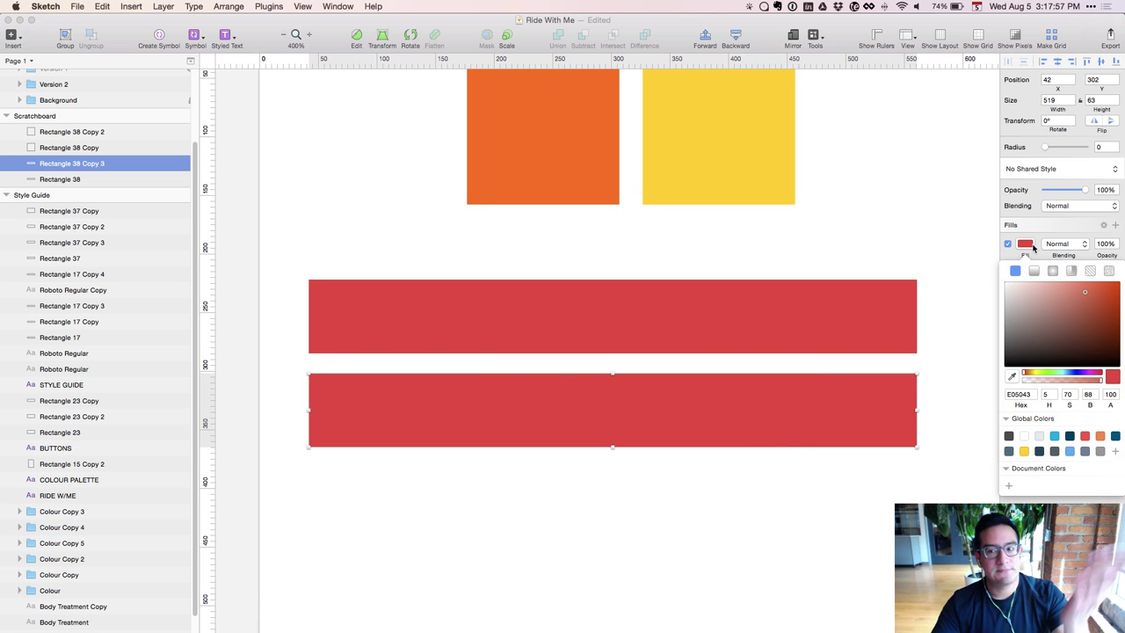
left_click(1017, 398)
key("super+shift+c")
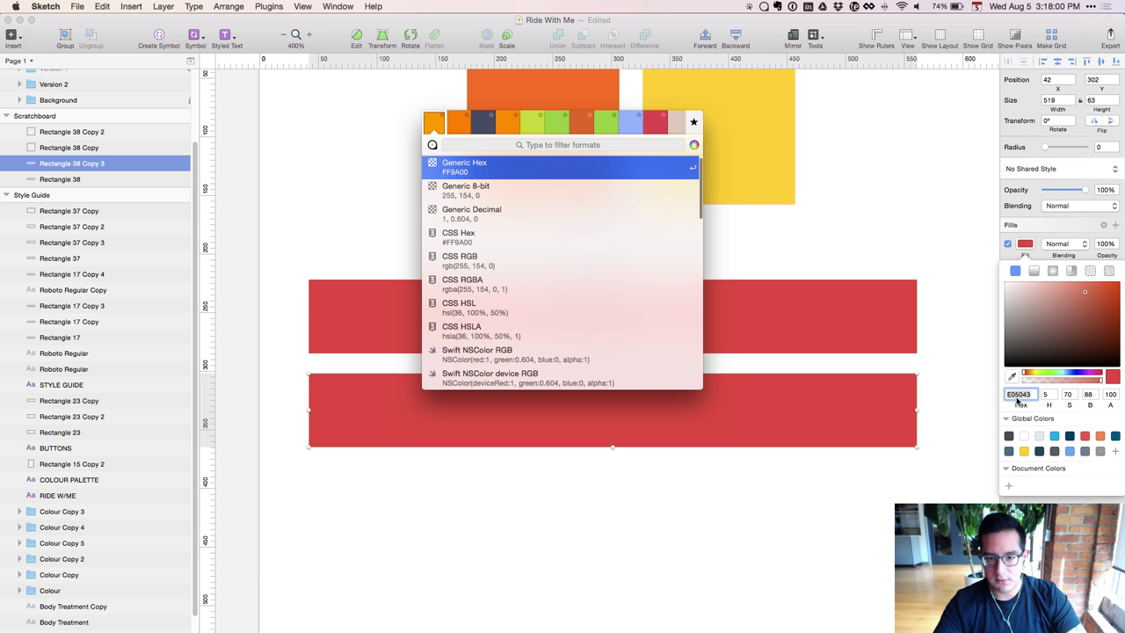
key("Down")
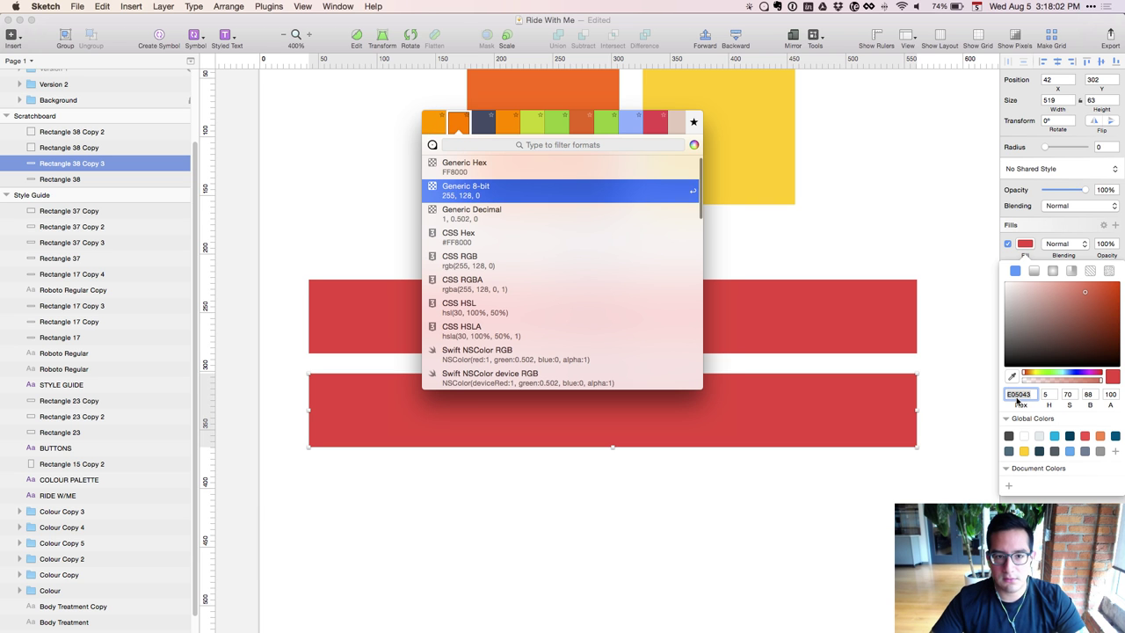
key("Up")
key("Return")
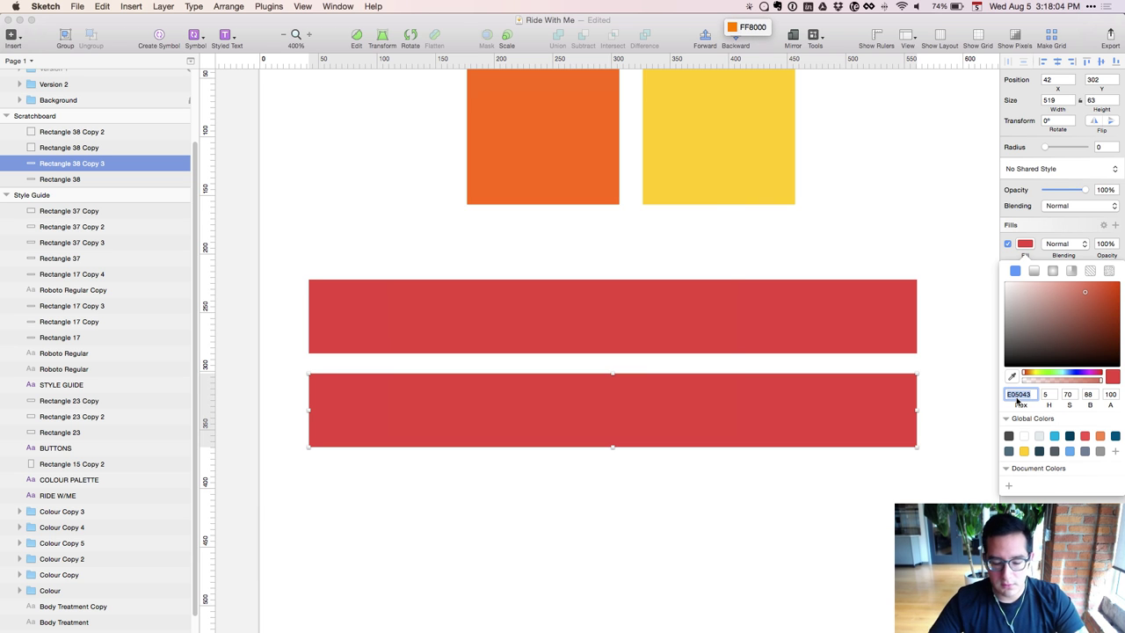
Set the lower bar's fill to FF8000 with the copied hex code
key("super+v")
key("Return")
key("Escape")
key("super+minus")
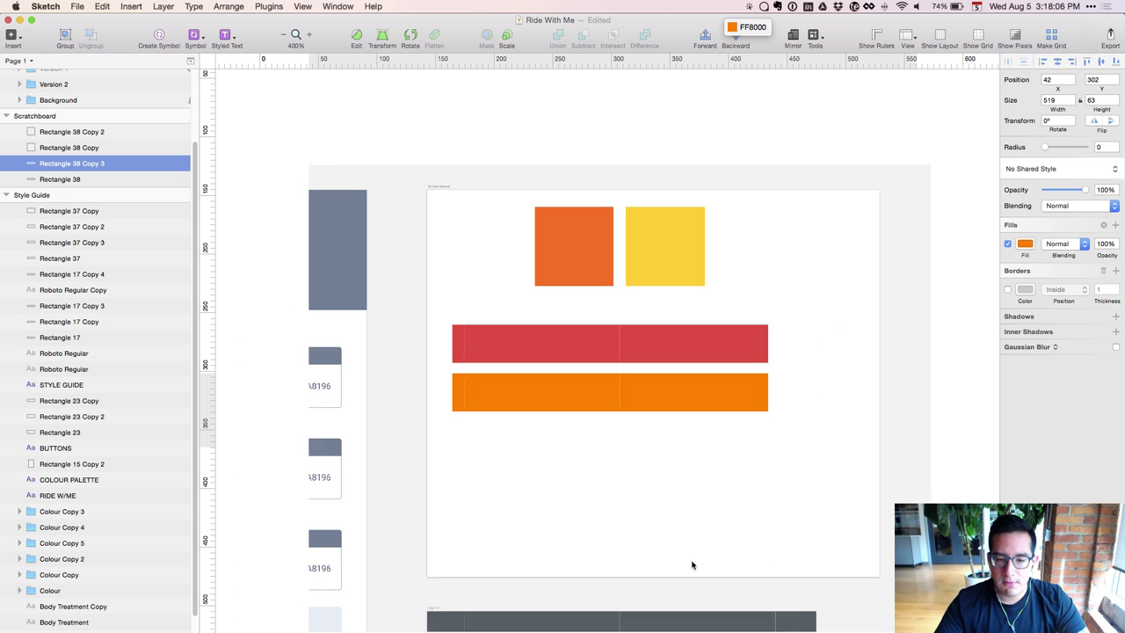
Compare the fill colour values of the orange bar and the red bar on the Scratchboard artboard
left_click(663, 422)
left_click(658, 379)
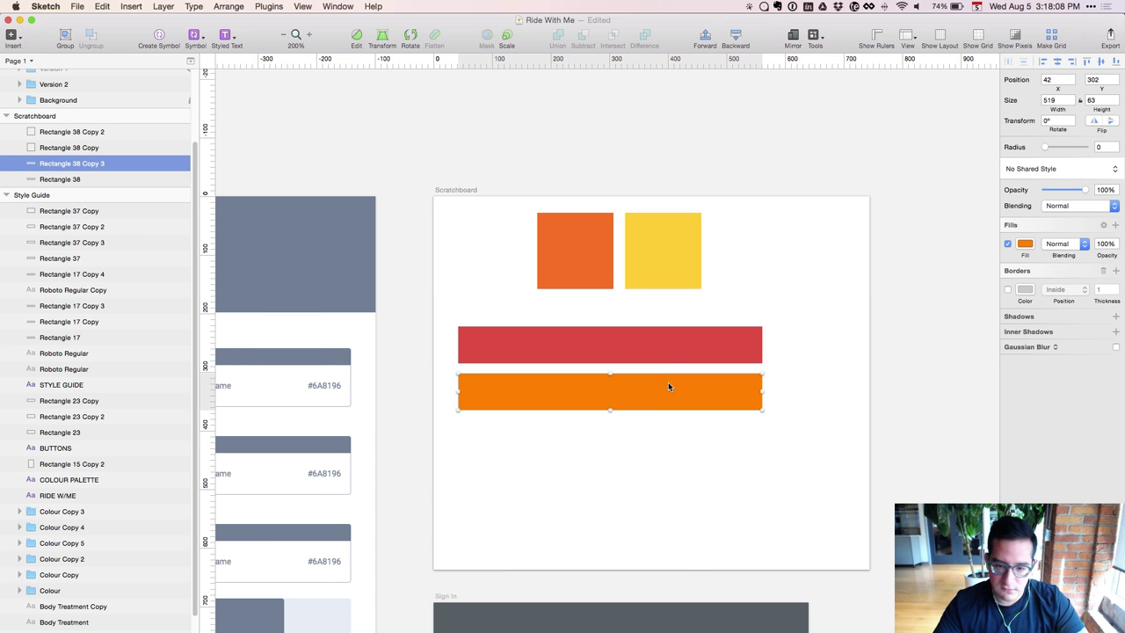
left_click(671, 434)
left_click(677, 389)
left_click(659, 496)
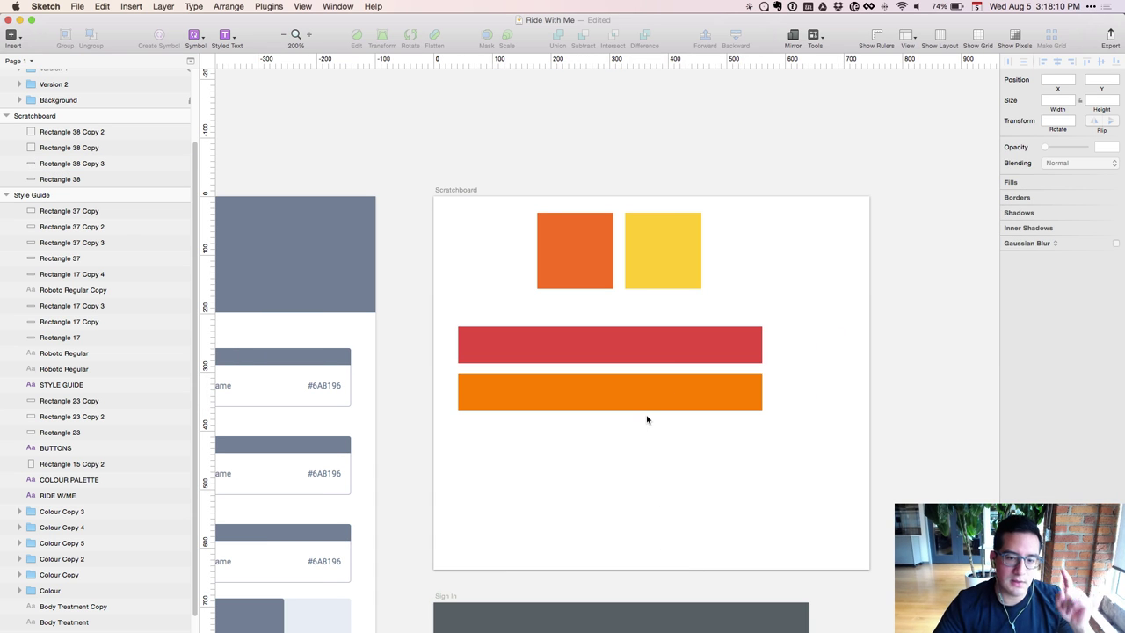
left_click(639, 380)
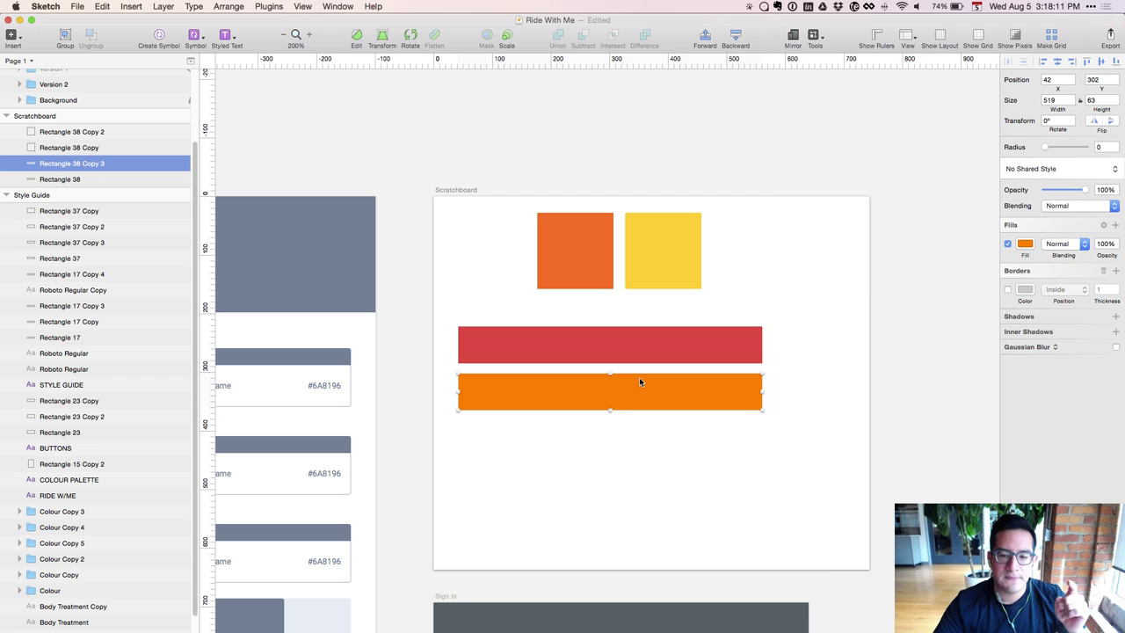
left_click(1024, 246)
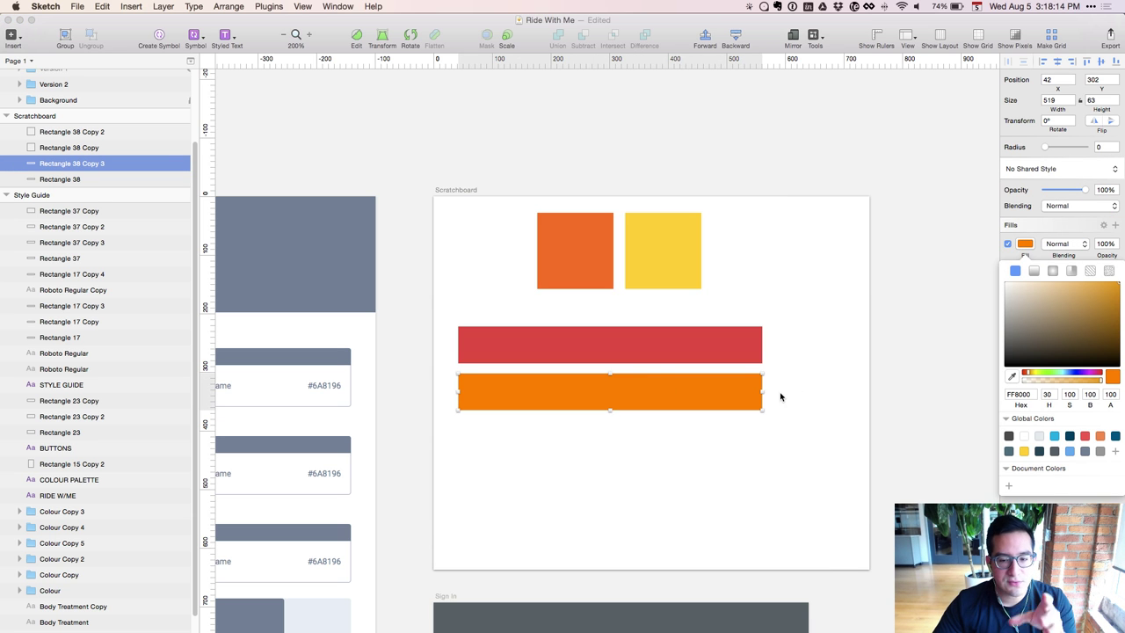
left_click(752, 356)
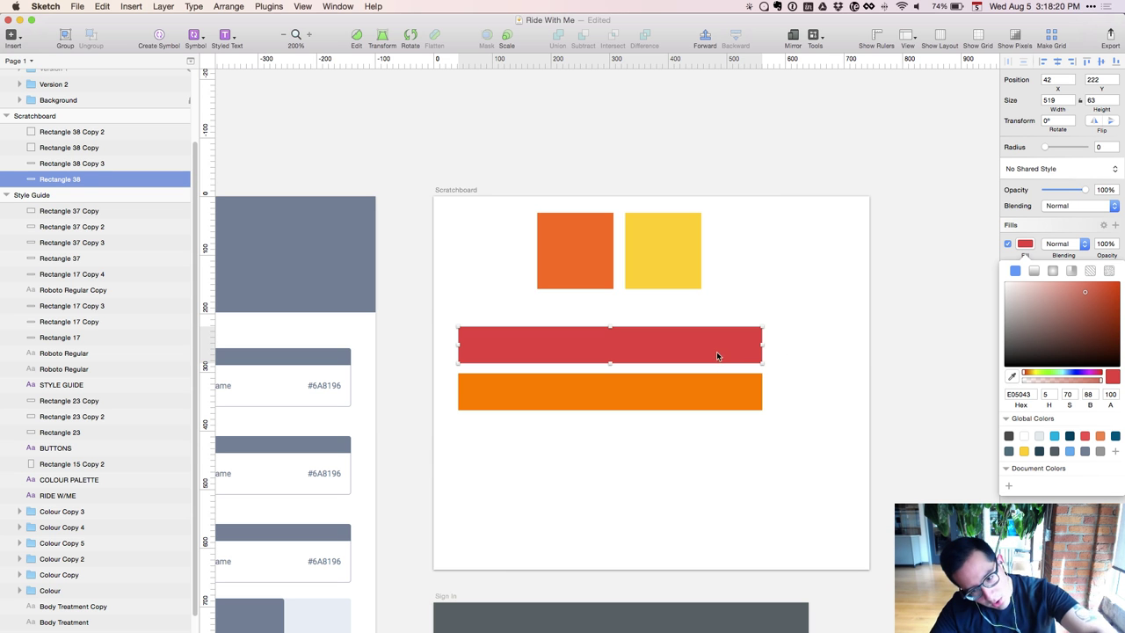
left_click(691, 395)
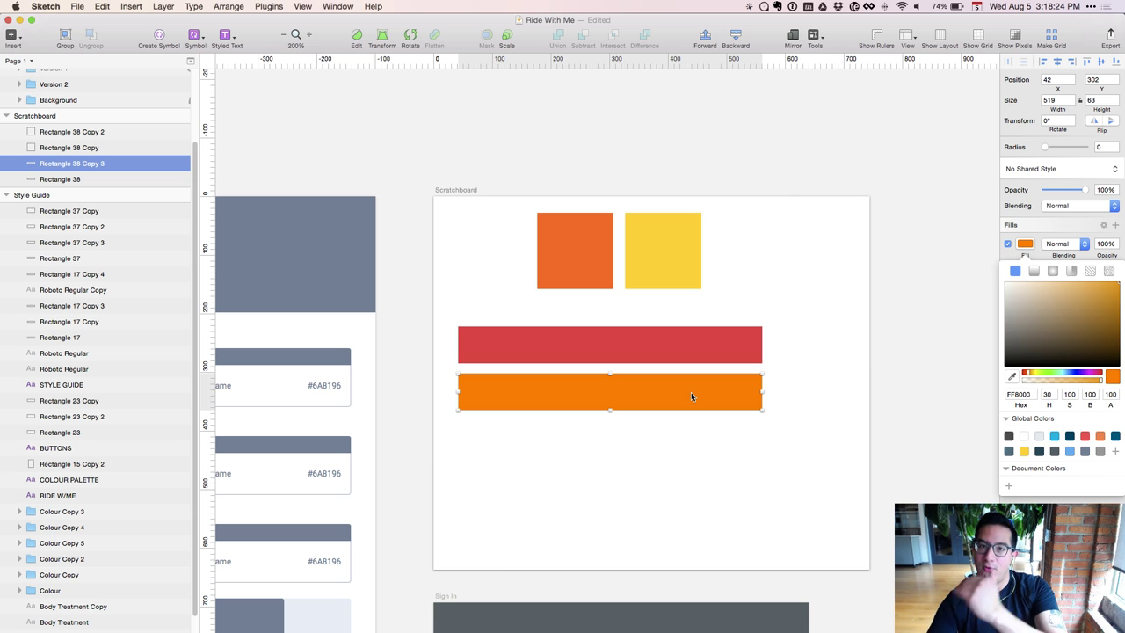
Set the saturation of the orange bar's fill to 70
left_click(1068, 395)
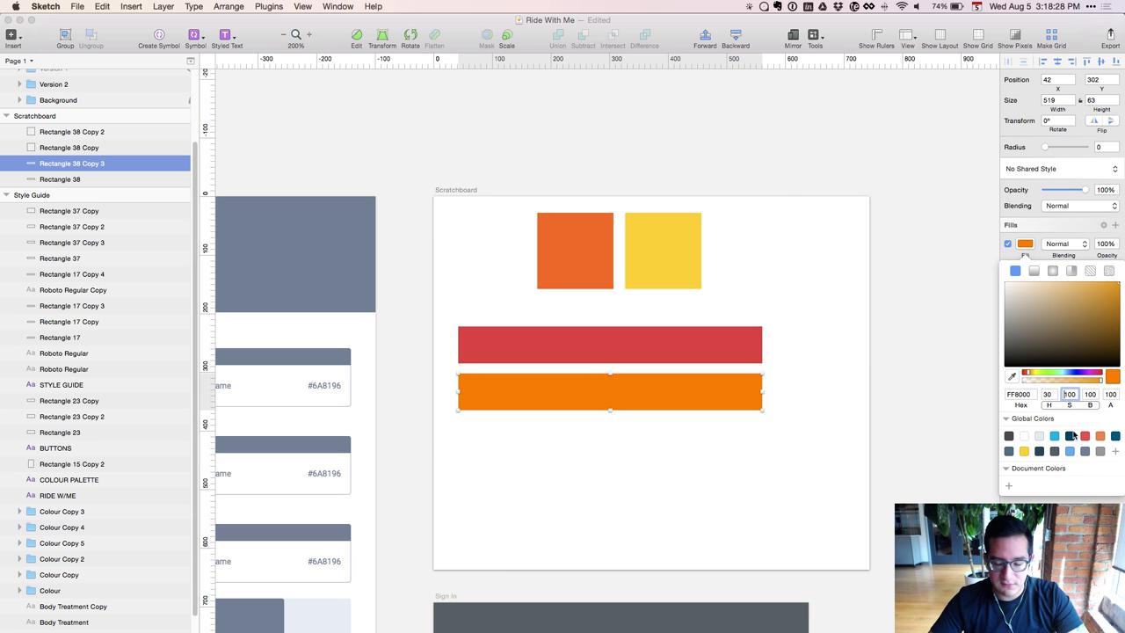
key("Tab")
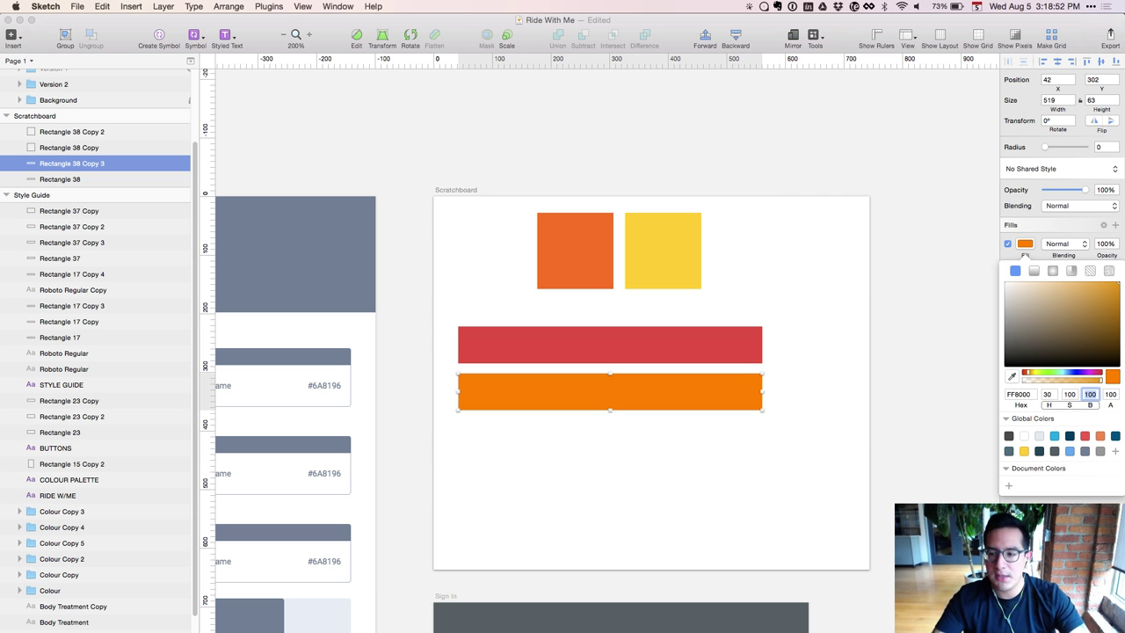
left_click(1069, 393)
type("60")
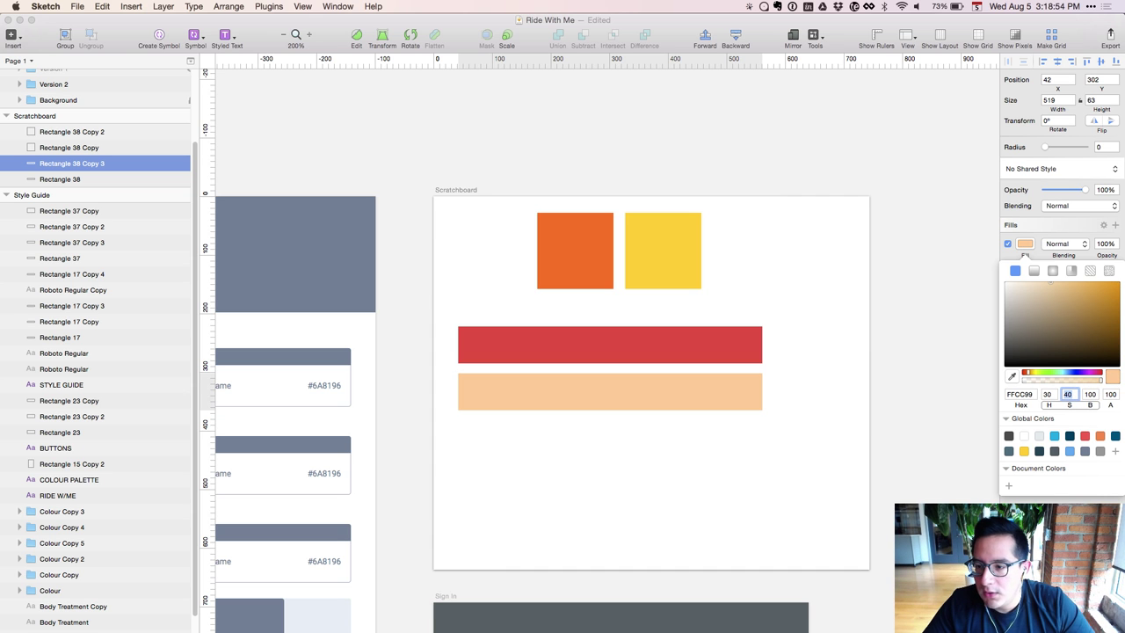
key("shift+Up")
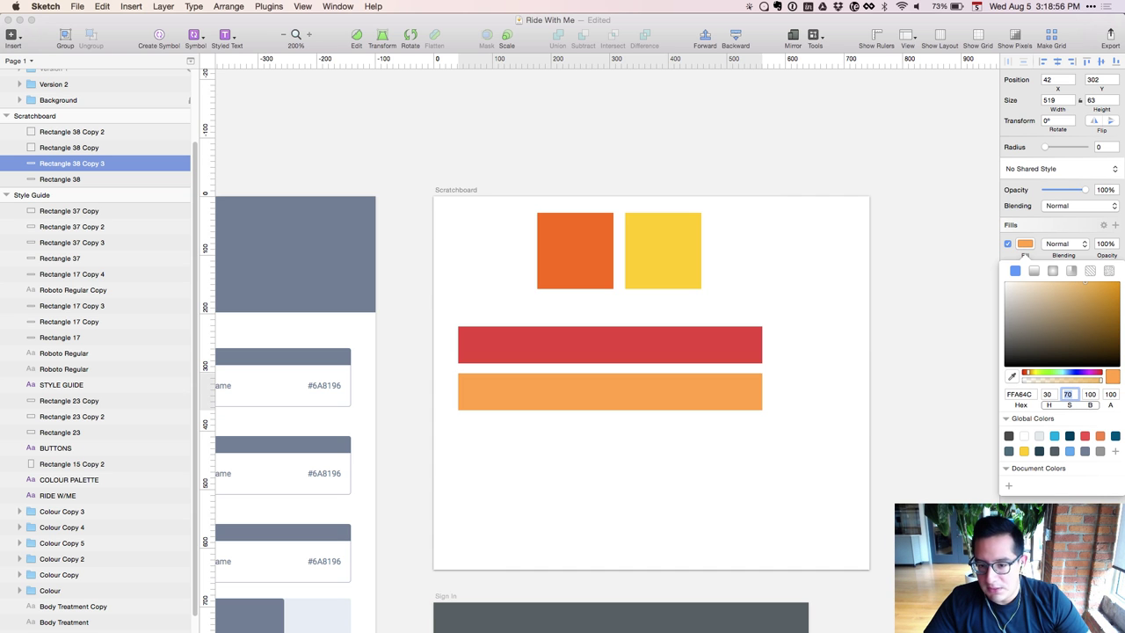
Try darker brightness levels on the orange bar's fill and settle on a brightness of 99
key("Tab")
key("shift+Down")
key("shift+Down")
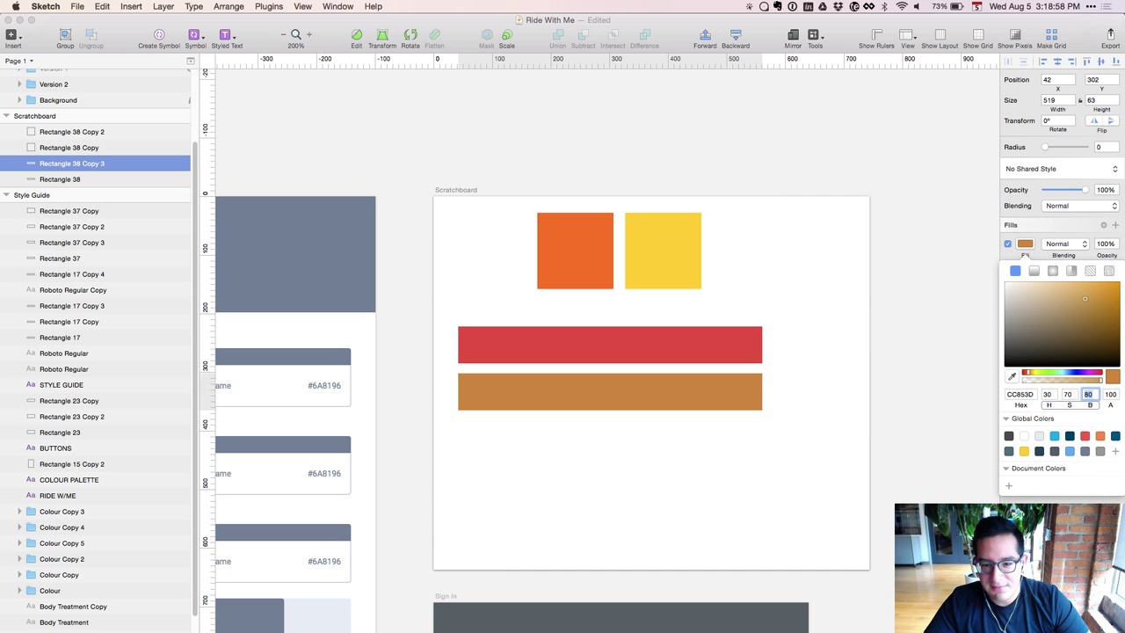
key("shift+Up")
key("shift+Up")
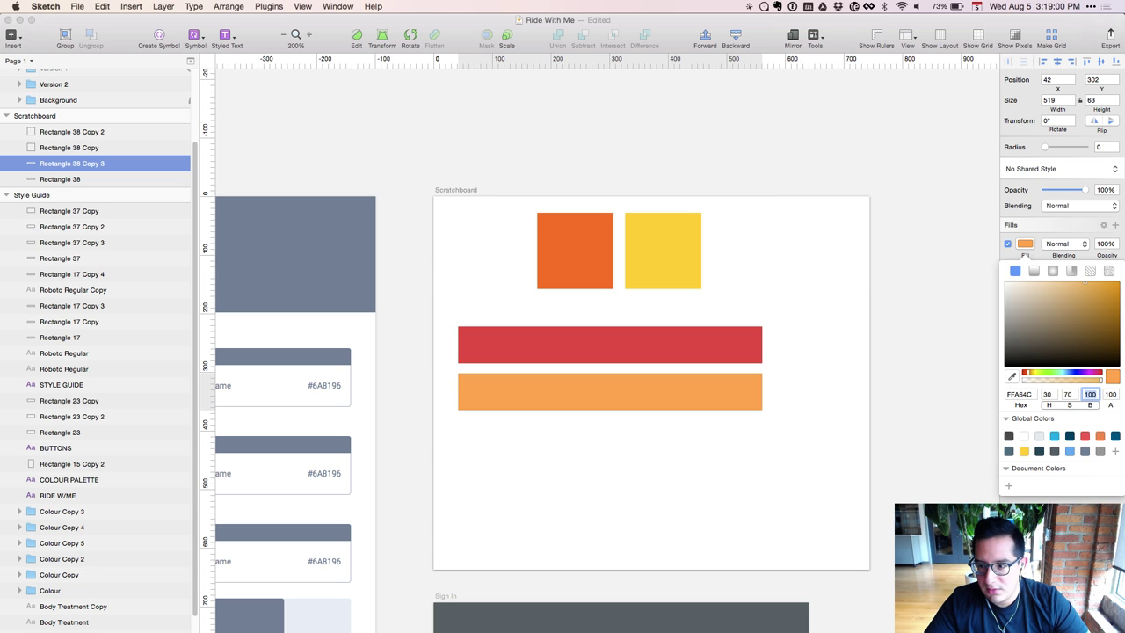
key("Down")
key("Down")
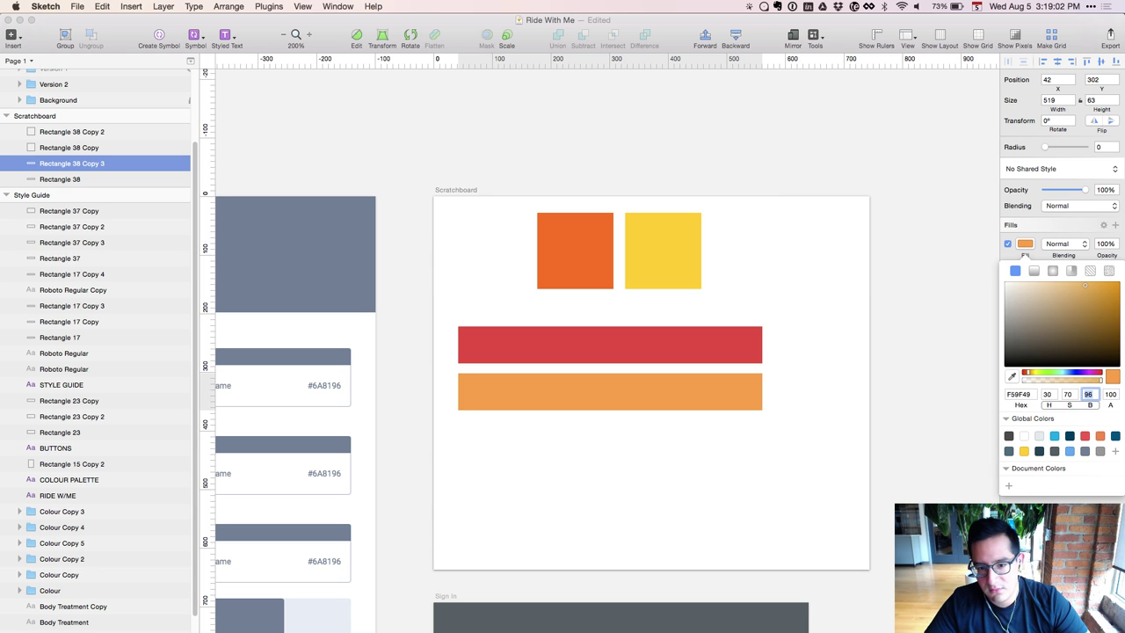
key("Up")
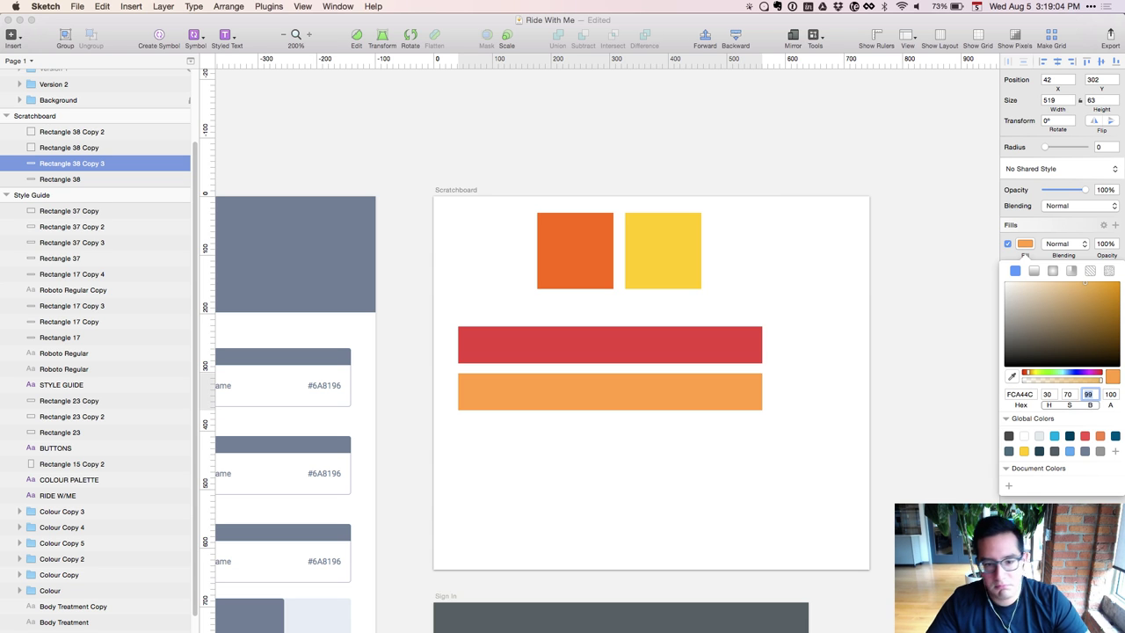
key("Escape")
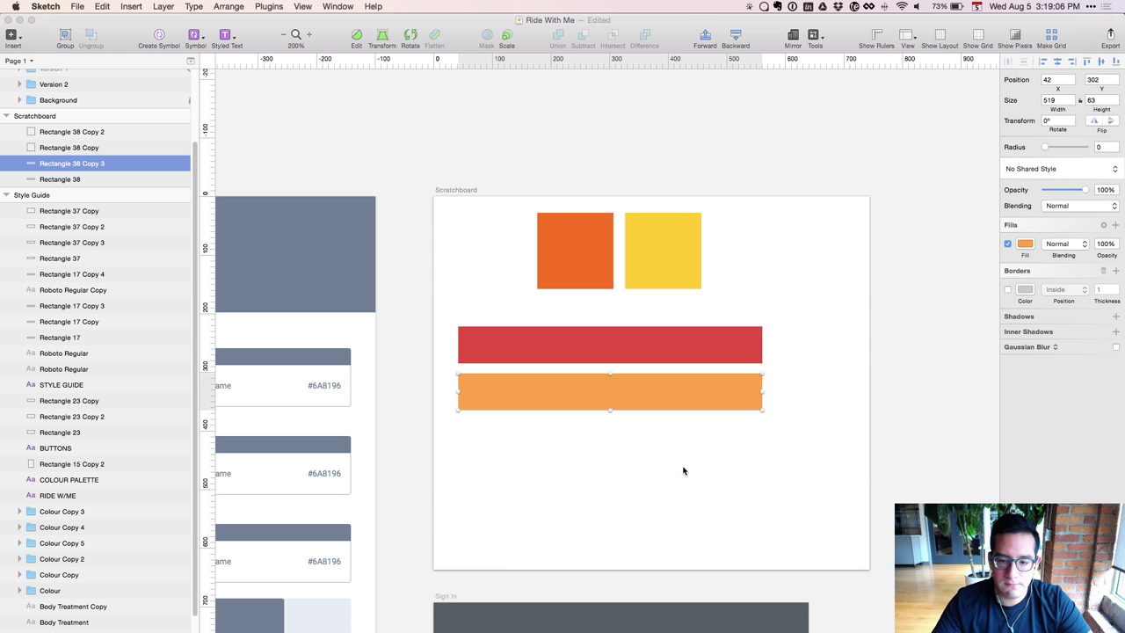
Duplicate the orange bar and move the copy straight down, spaced evenly with the bars above
key("super+d")
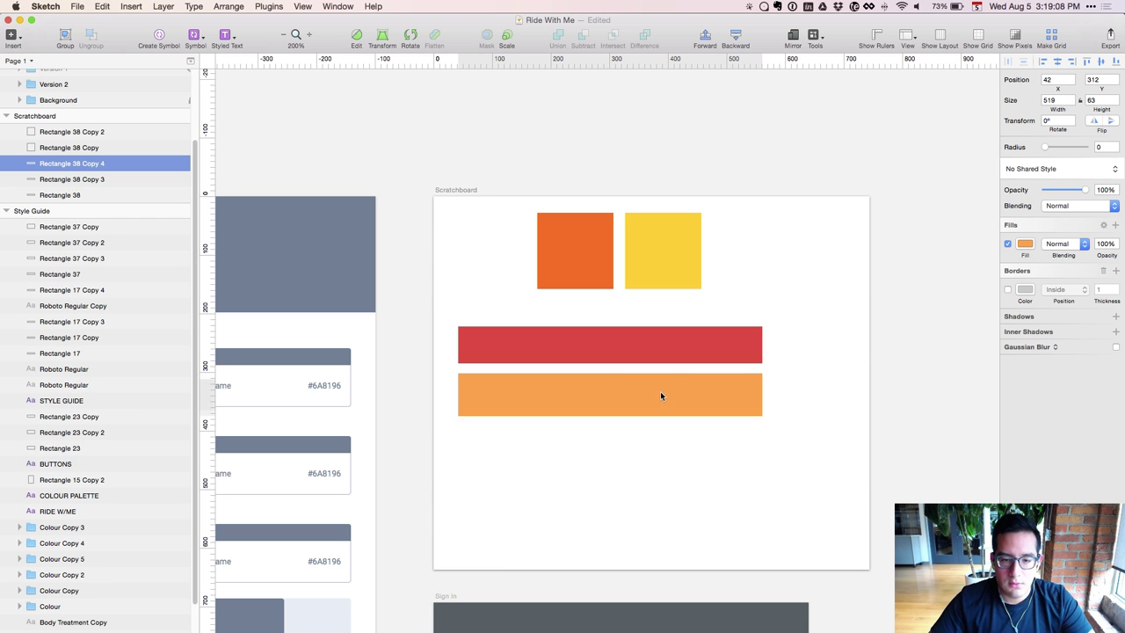
left_click(661, 395)
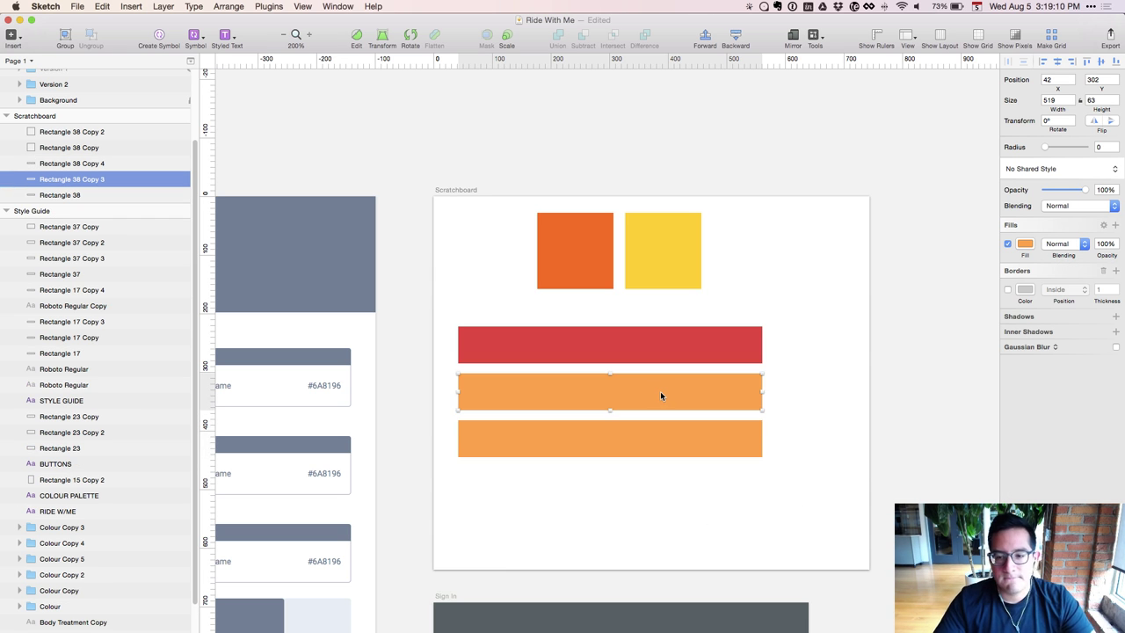
Switch to Firefox and read the blue section of the Color Wheel Pro page on colour meanings
key("super+Tab")
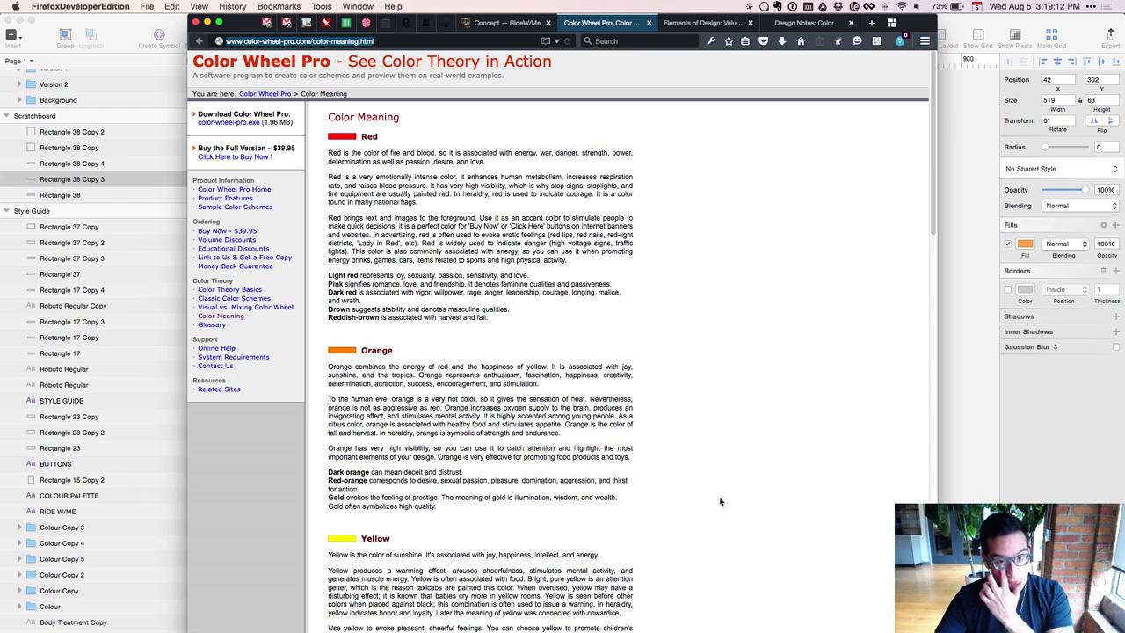
scroll(866, 350, "down", 15)
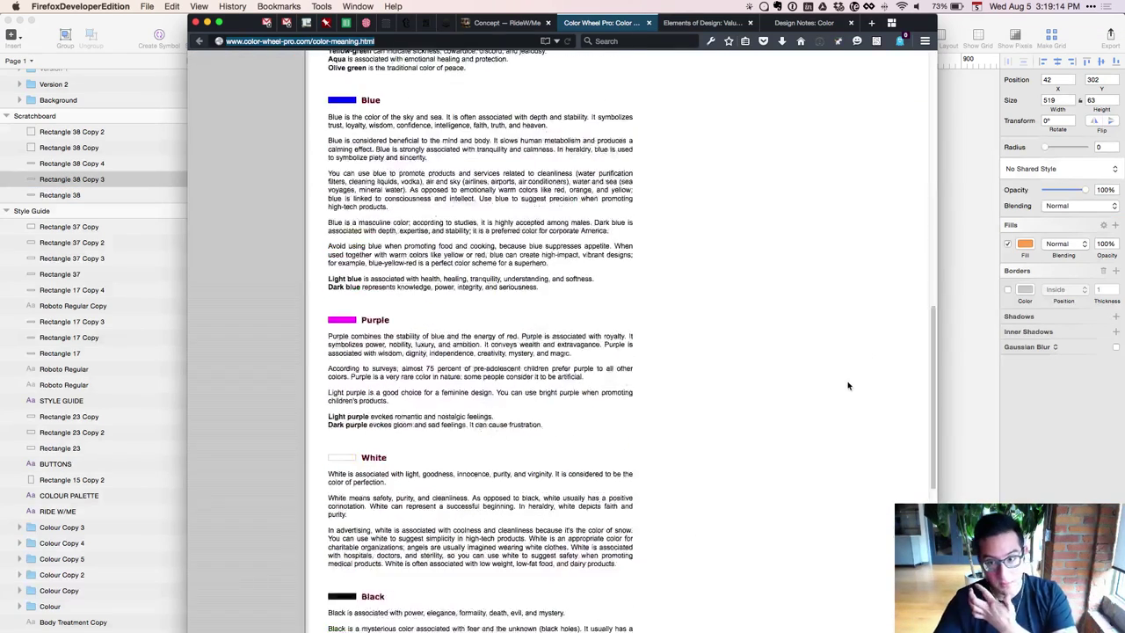
scroll(848, 385, "down", 2)
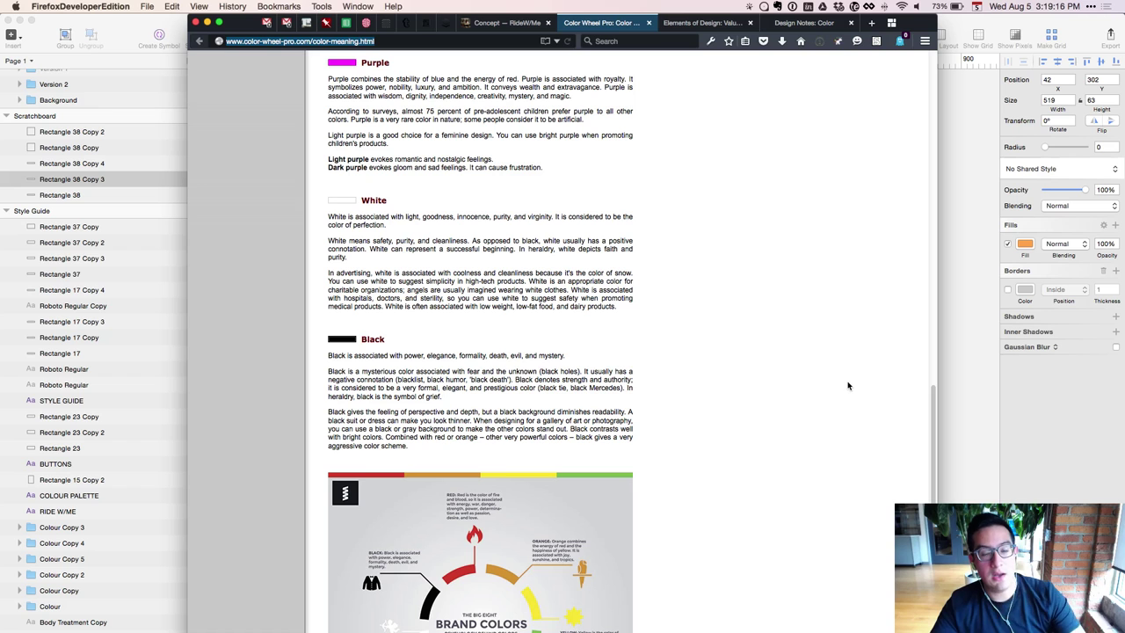
left_click(998, 424)
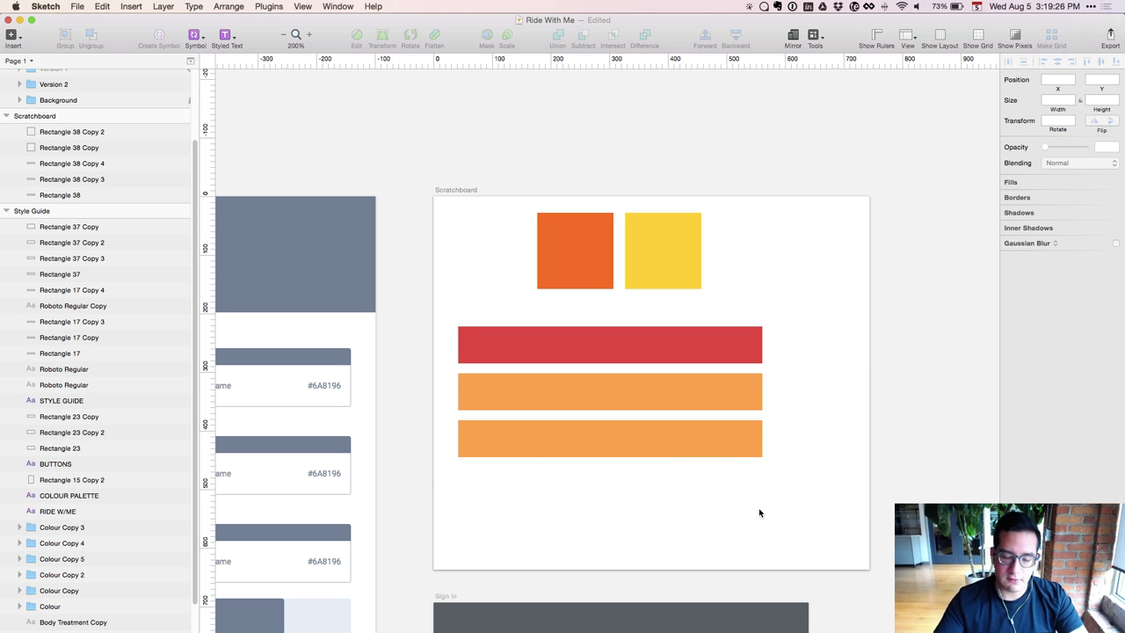
key("super+Tab")
scroll(744, 479, "up", 8)
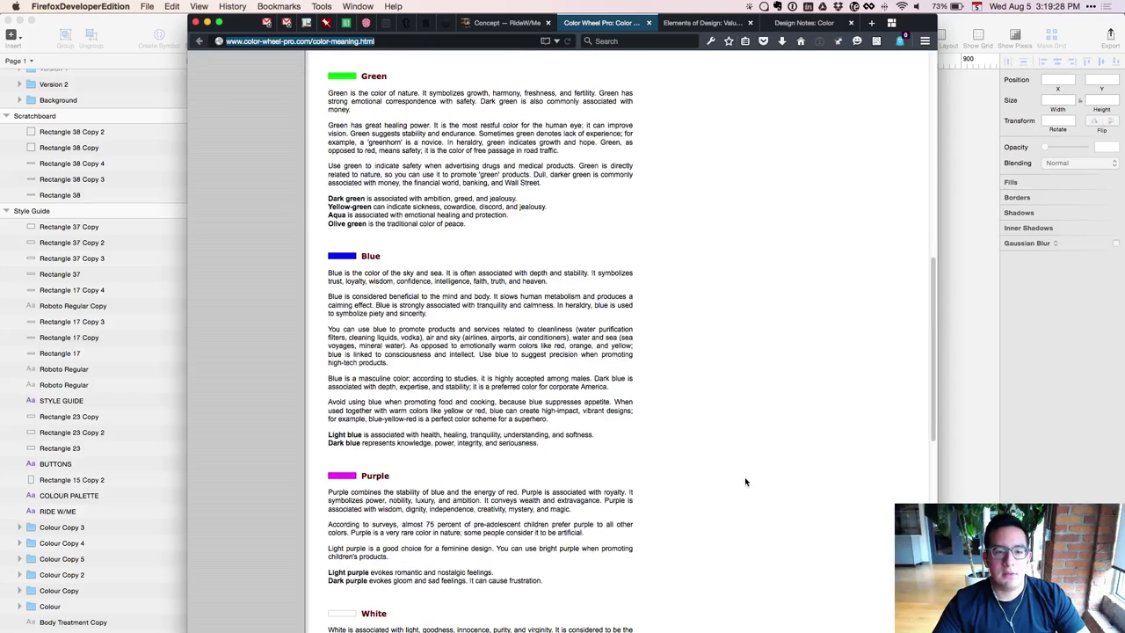
left_click_drag(527, 297, 548, 436)
left_click(549, 436)
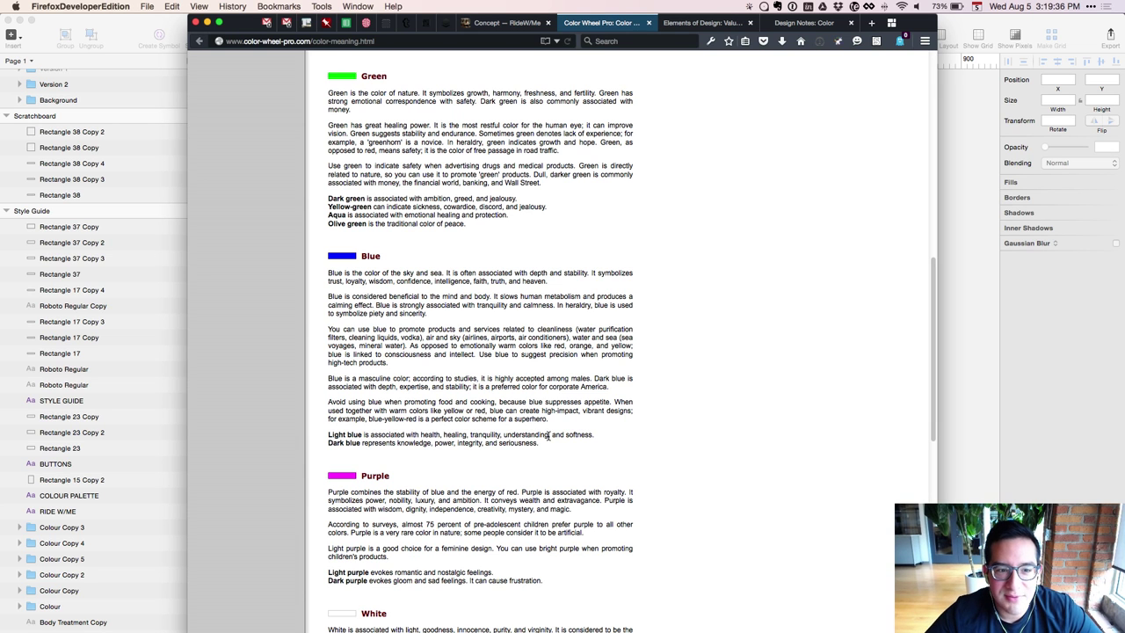
Switch back to Sketch and change the orange square's fill to the saturated blue 002CFF
key("super+Tab")
left_click(649, 232)
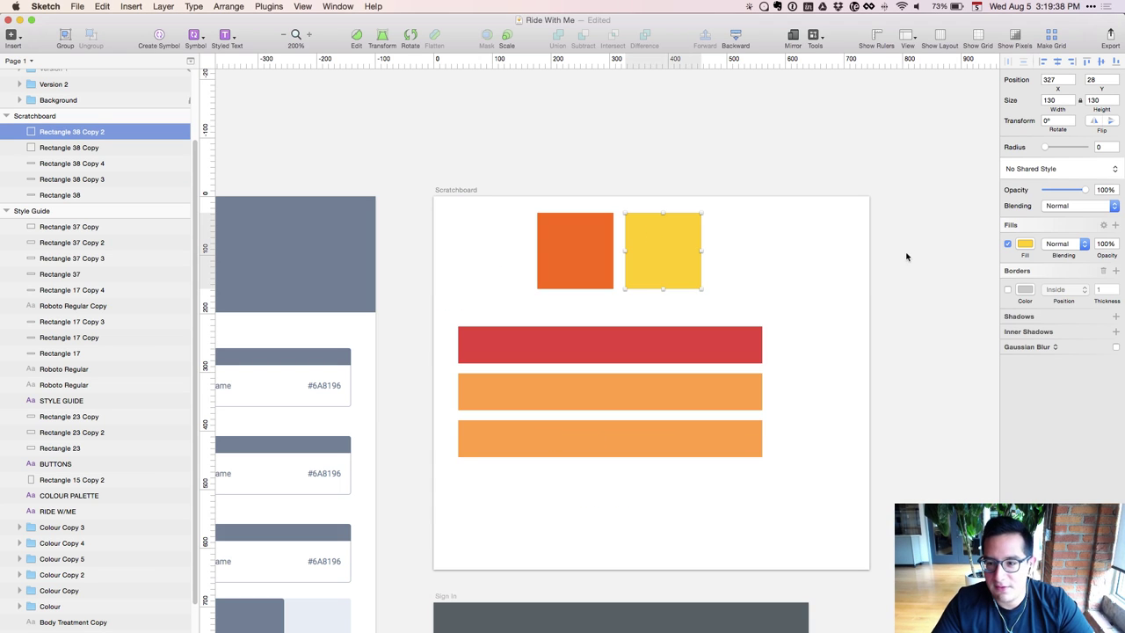
left_click(603, 283)
left_click(1025, 245)
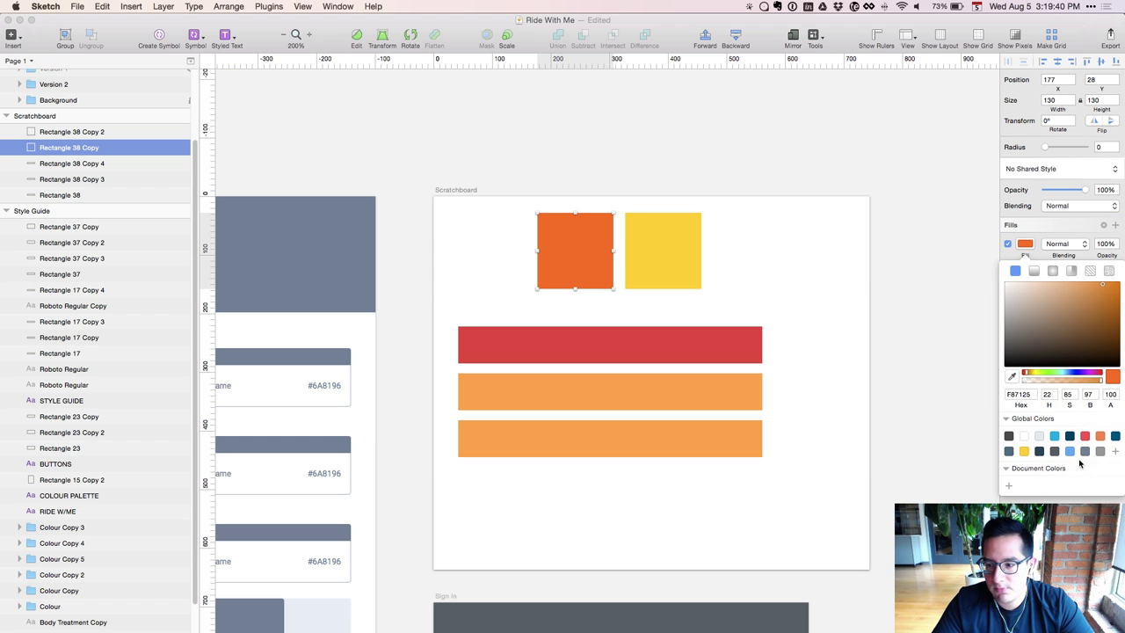
left_click(1079, 376)
mouse_move(1090, 343)
left_mouse_down()
mouse_move(1086, 292)
mouse_move(1018, 305)
mouse_move(1044, 327)
left_mouse_up()
left_click_drag(1079, 374, 1072, 373)
left_click(1090, 309)
left_click_drag(1090, 310, 1119, 284)
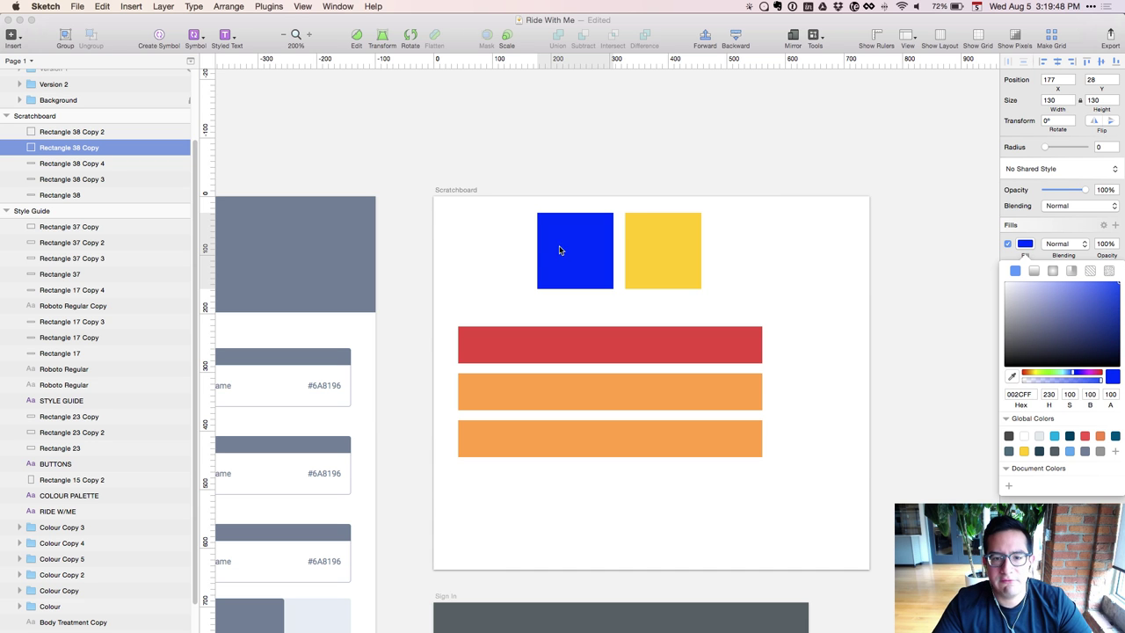
Delete the yellow square from the Scratchboard artboard
left_click(658, 254)
left_click_drag(689, 284, 856, 525)
key("Delete")
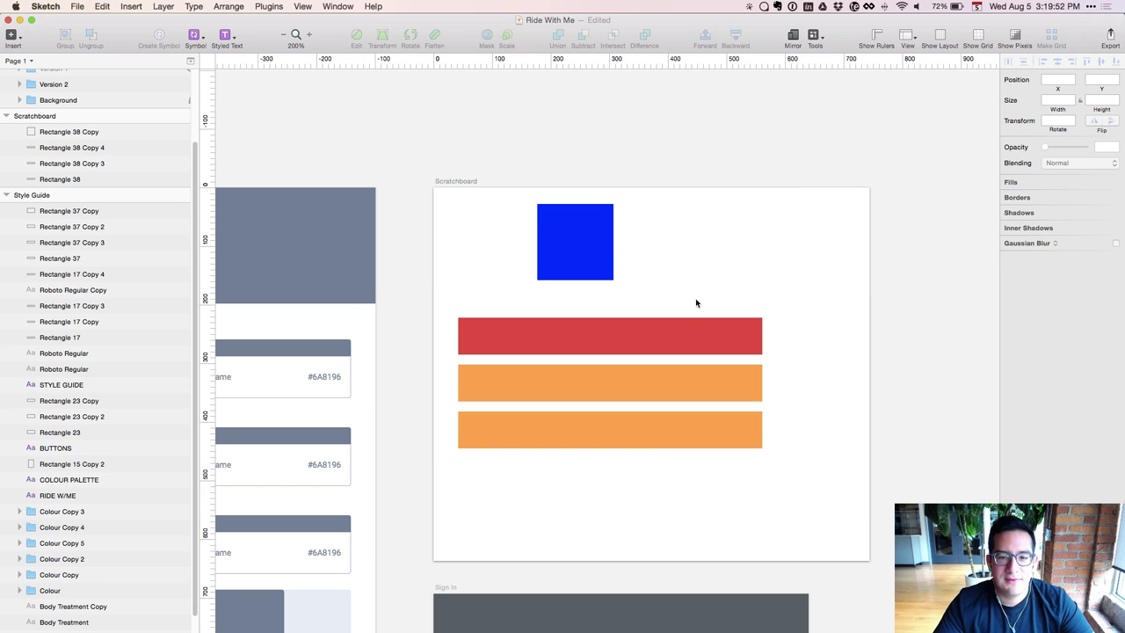
Duplicate the blue square on the Scratchboard and move the copy right to X 327, leaving a small gap beside the original
scroll(699, 351, "up", 5)
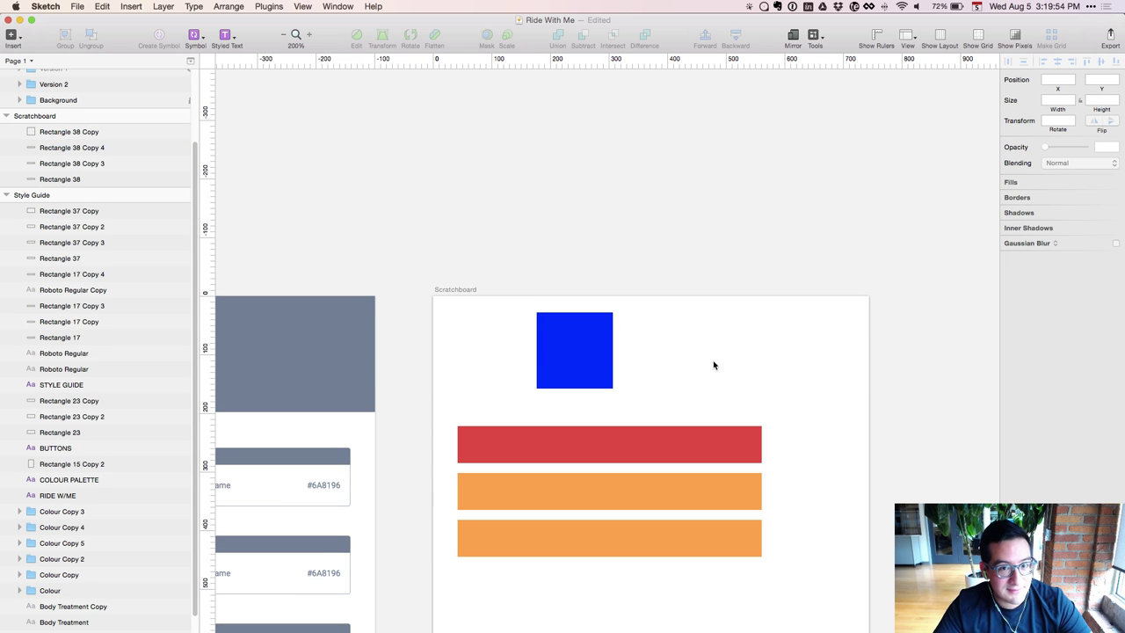
left_click(603, 336)
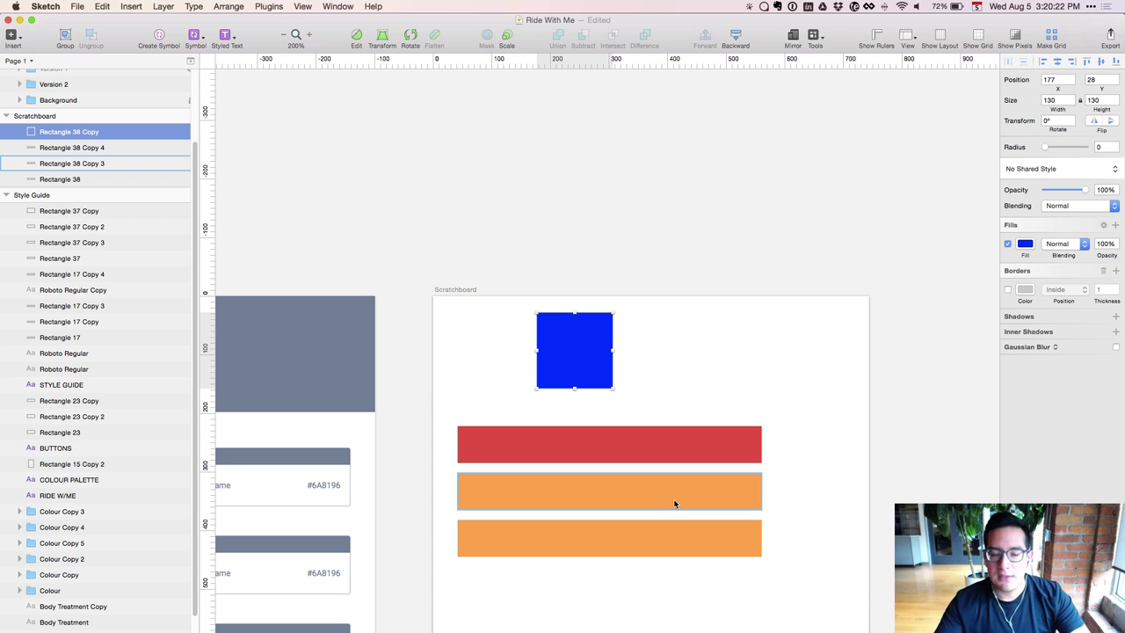
left_click(630, 389)
left_click(571, 375)
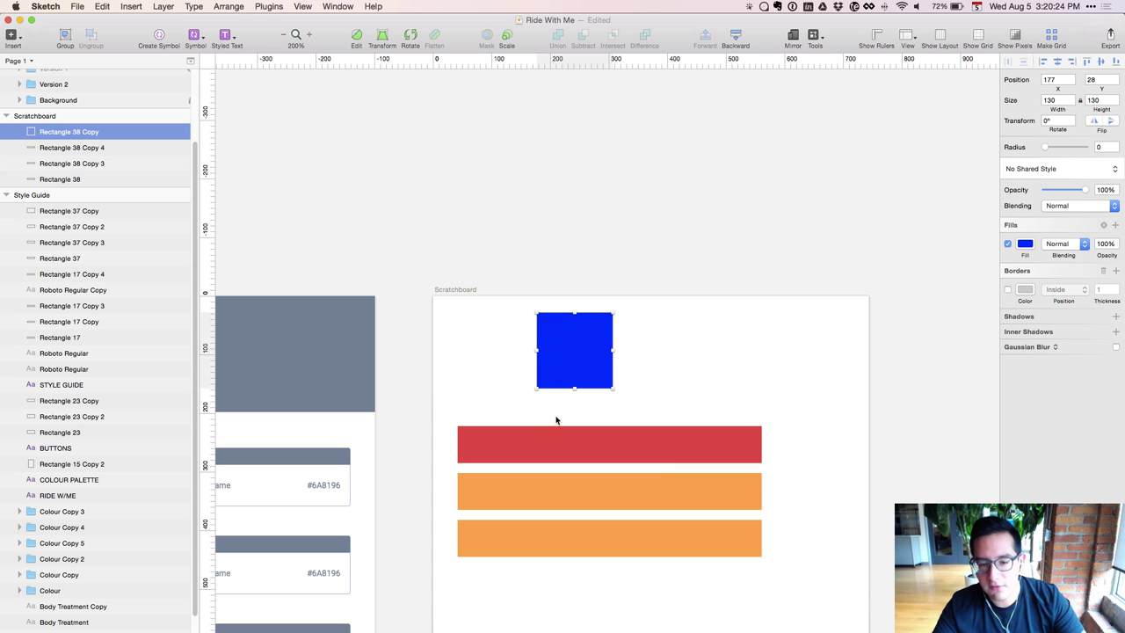
key("cmd+d")
key("shift+Right")
key("shift+Right")
key("shift+Right")
key("shift+Right")
key("shift+Right")
key("shift+Right")
key("shift+Right")
key("shift+Right")
key("shift+Right")
key("shift+Right")
key("shift+Right")
key("shift+Right")
key("shift+Right")
key("shift+Right")
key("shift+Right")
key("shift+Right")
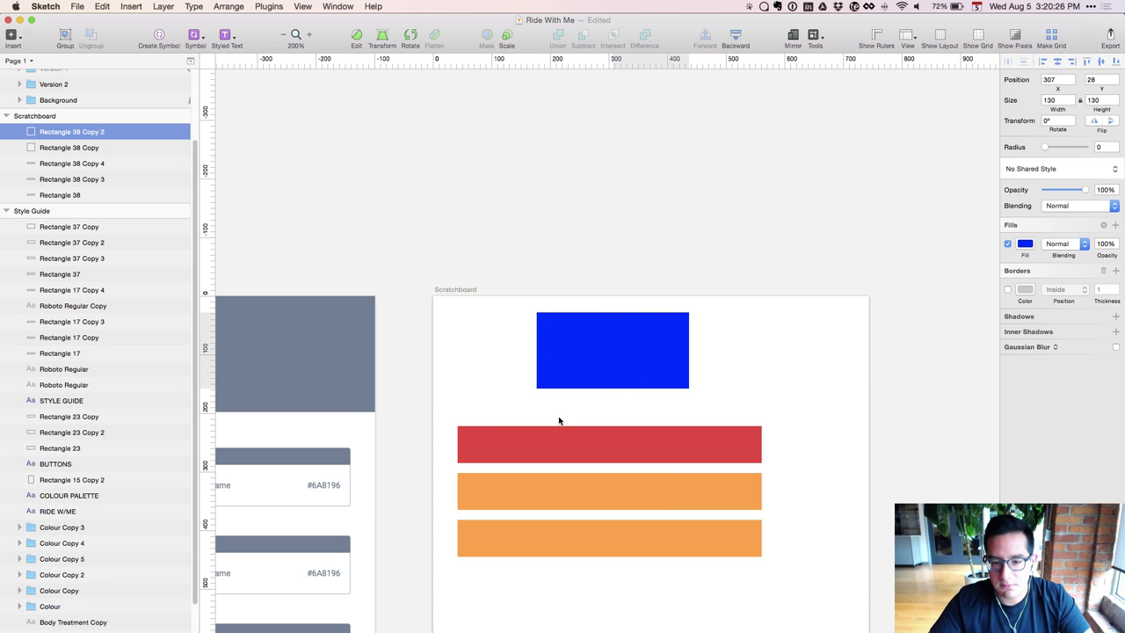
Change the copied square's fill to the lighter blue 2A9CFF
left_click(1025, 244)
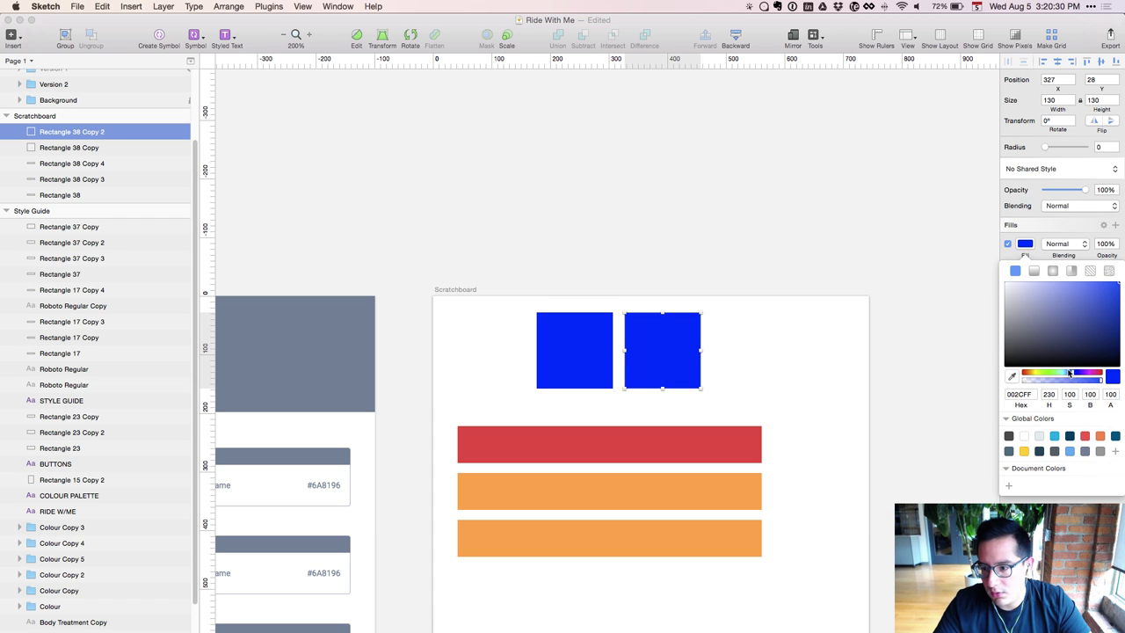
left_click_drag(1073, 373, 1069, 374)
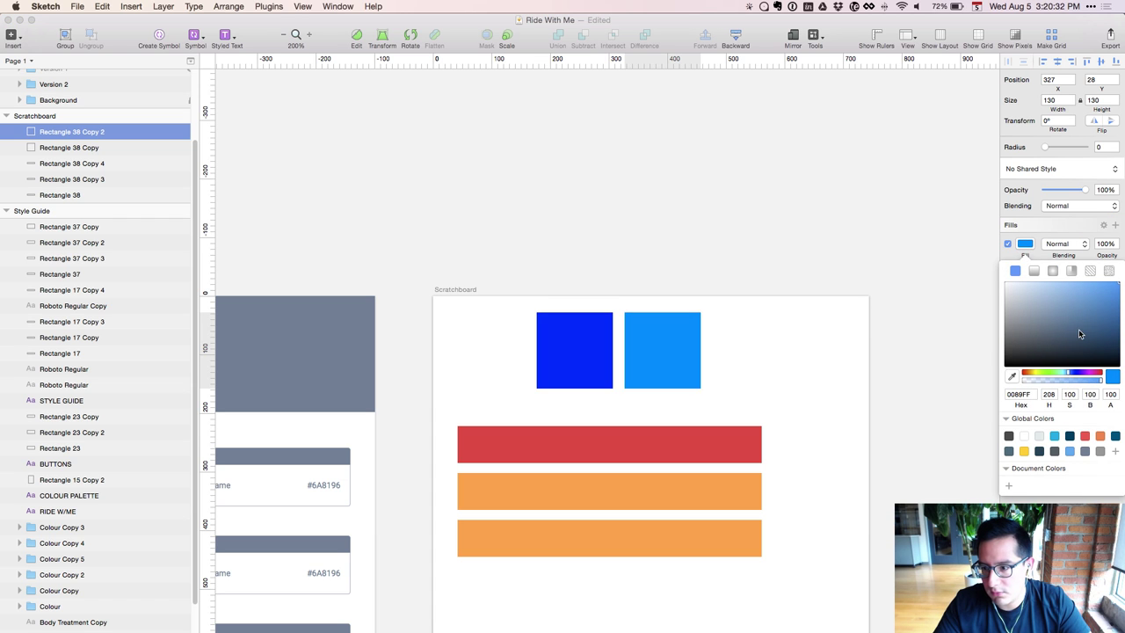
left_click_drag(1083, 335, 1101, 282)
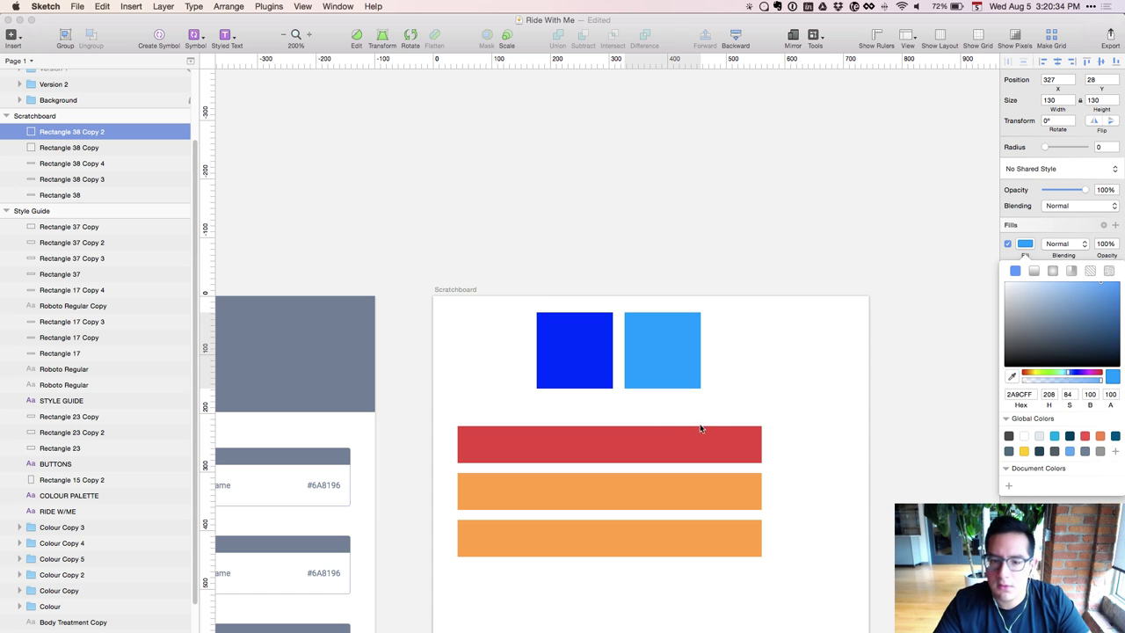
left_click(726, 396)
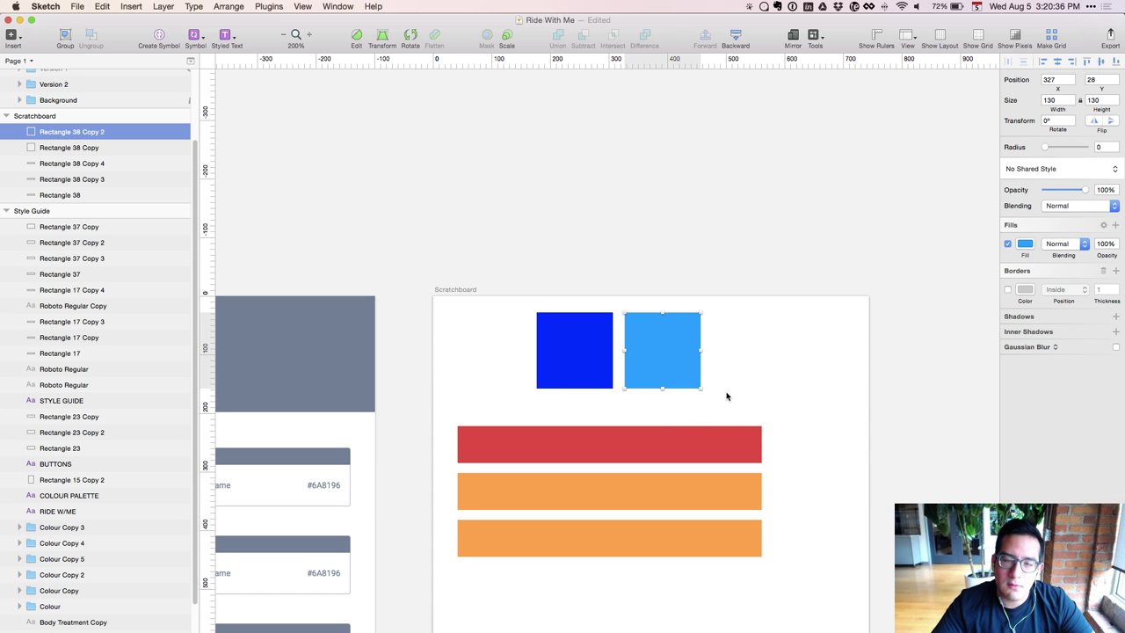
left_click(728, 394)
Delete the upper of the two orange bars below the red bar
left_click(575, 327)
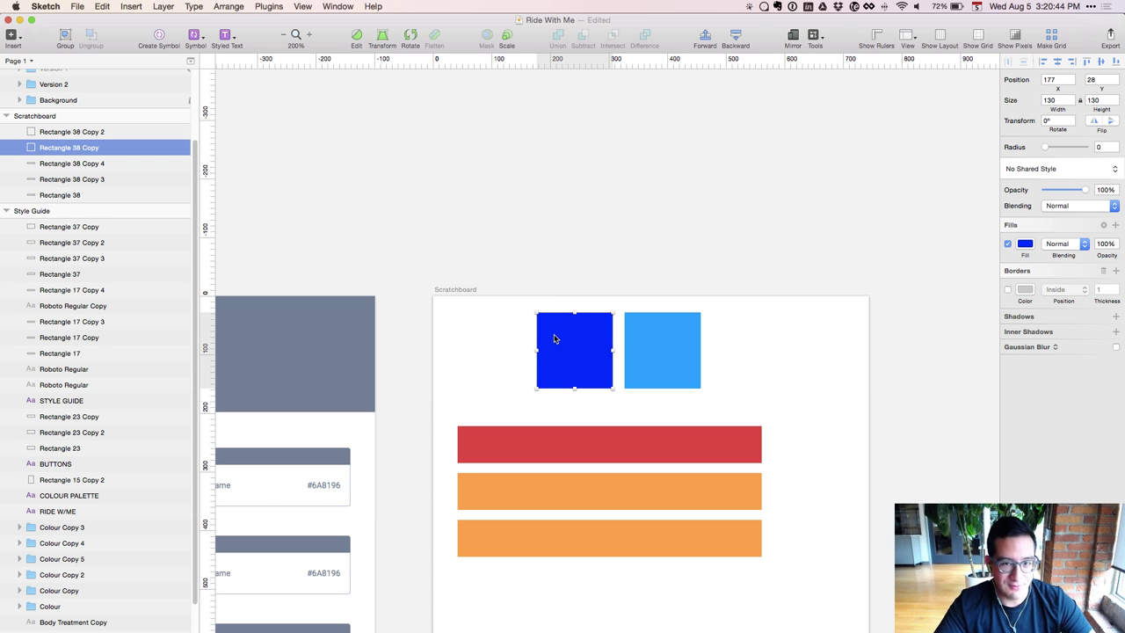
left_click(686, 363)
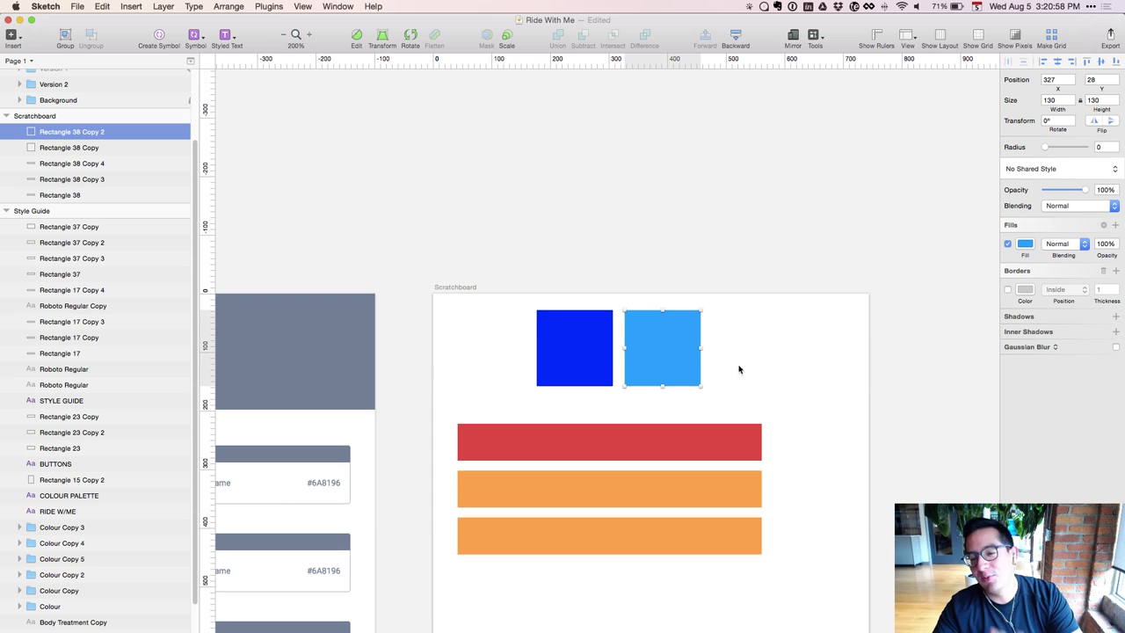
scroll(739, 369, "down", 2)
key("Escape")
left_click(689, 415)
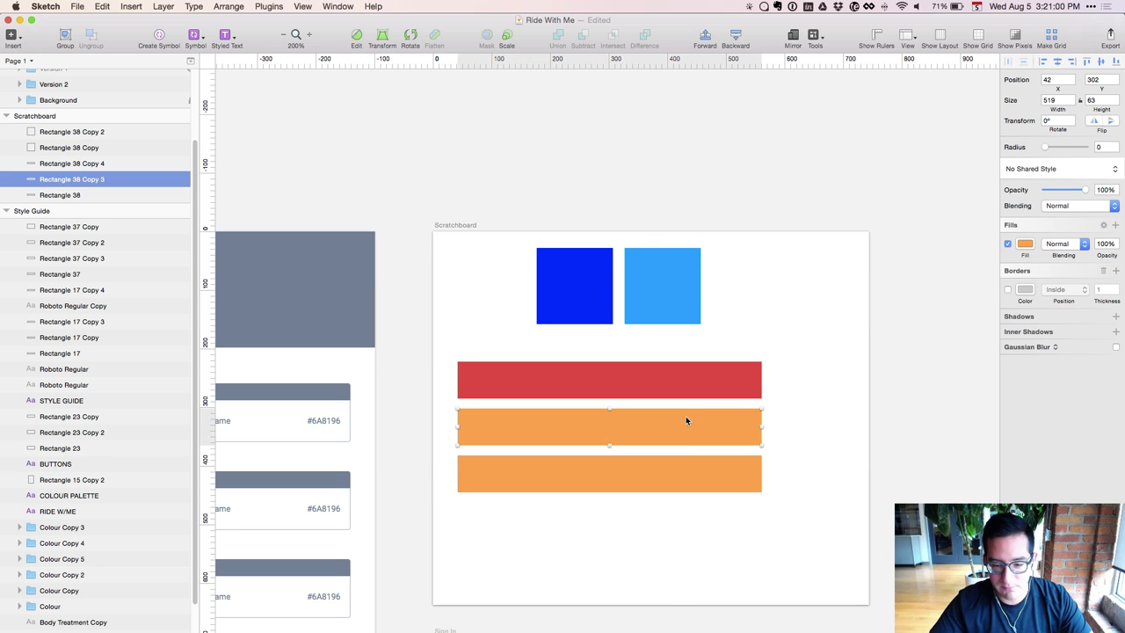
key("Delete")
Duplicate the red bar and move the copy straight down to Y 301, into the gap above the orange bar
left_click(674, 374)
key("super+d")
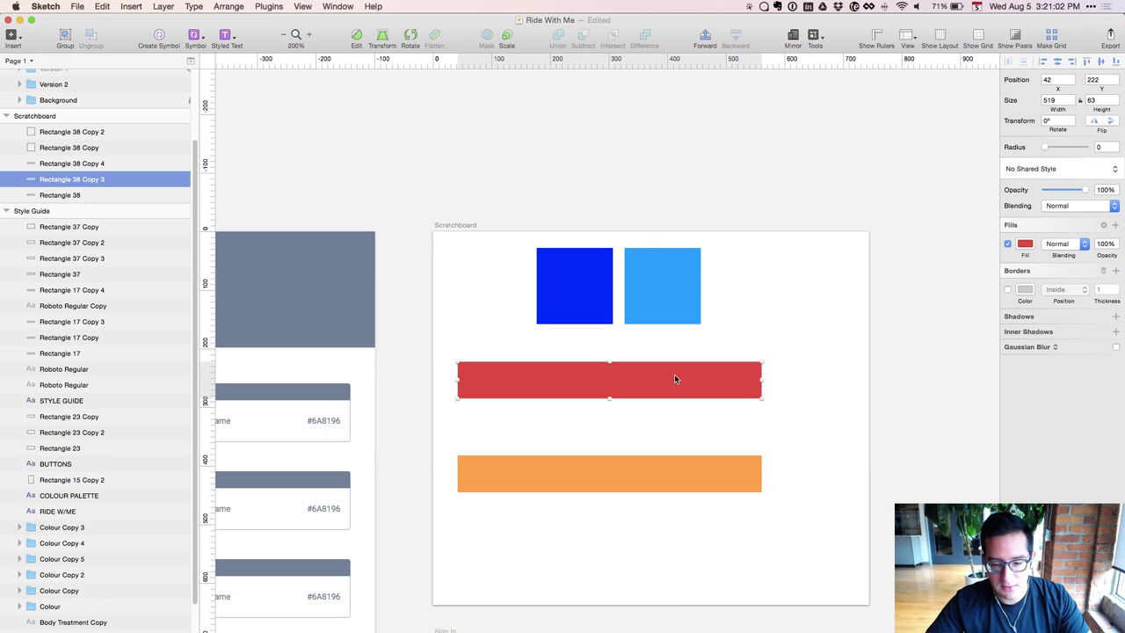
key("shift+Down")
key("shift+Down")
key("shift+Down")
key("shift+Down")
key("shift+Down")
key("shift+Down")
key("shift+Down")
key("shift+Down")
key("Up")
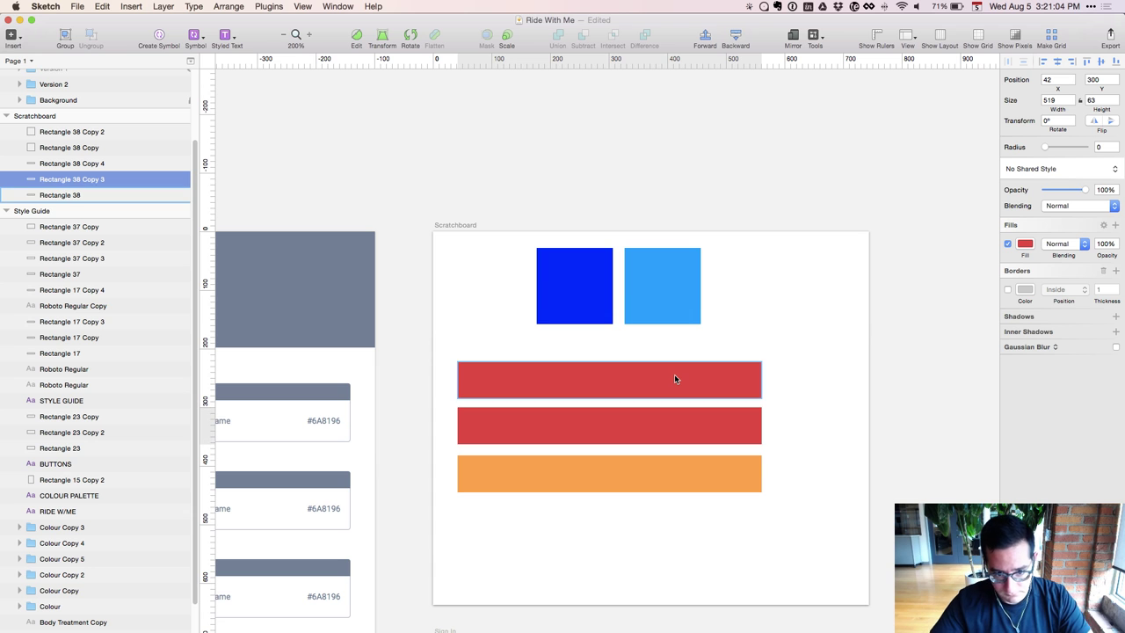
key("Down")
key("Up")
left_click(762, 306)
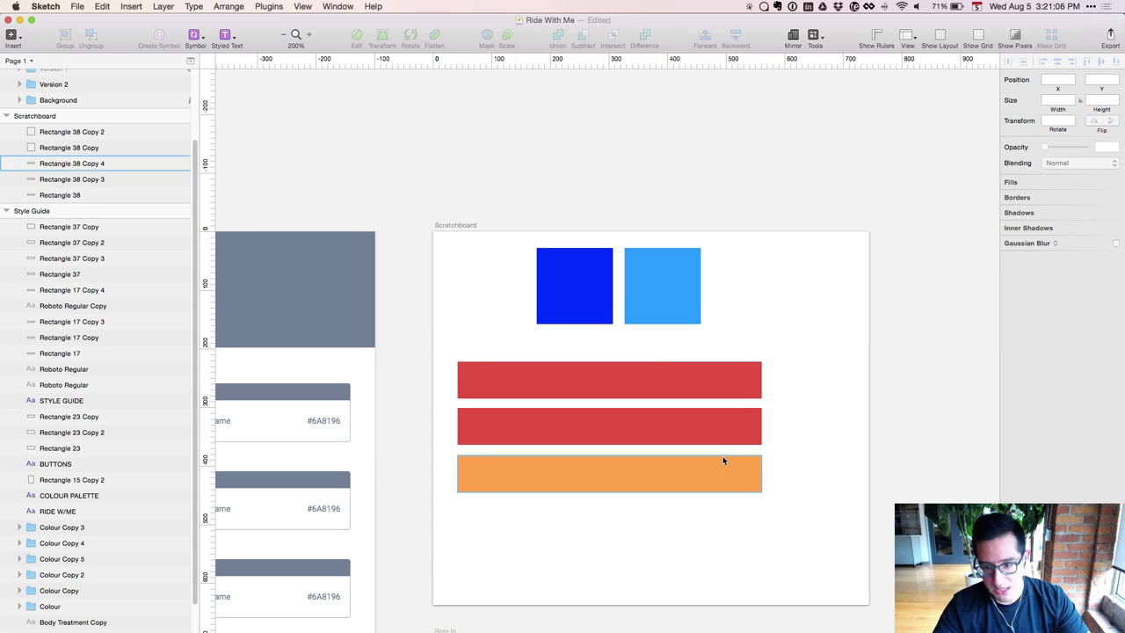
left_click_drag(717, 440, 714, 446)
key("super+z")
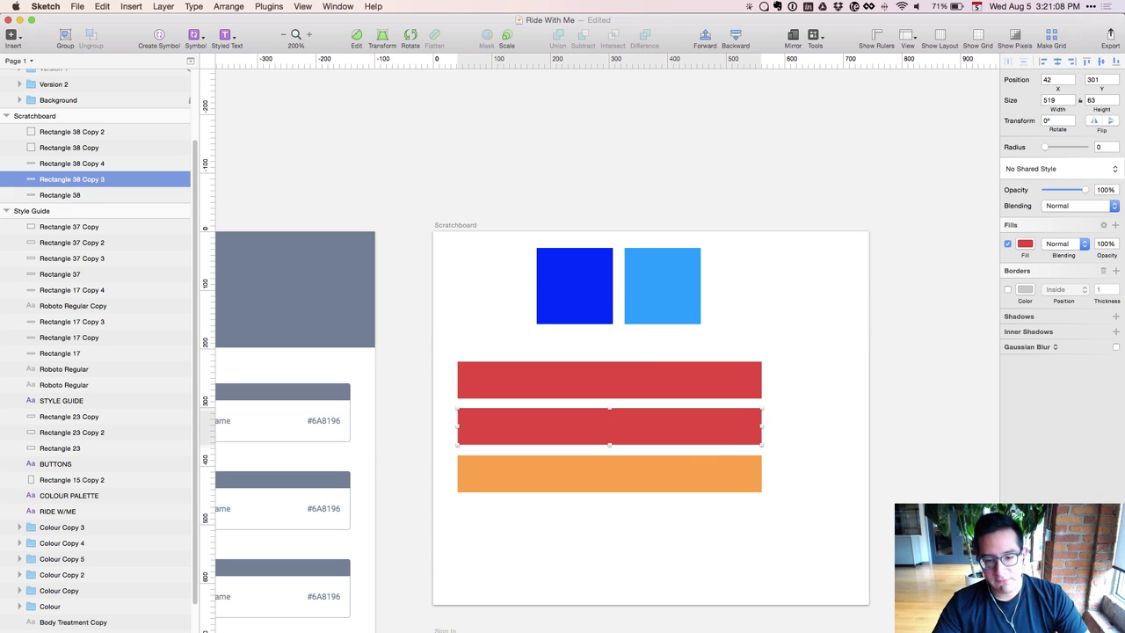
Switch to Firefox and review the blue section of the Color Wheel Pro page and the RideW/Me concept page
key("super+Tab")
scroll(619, 394, "down", 2)
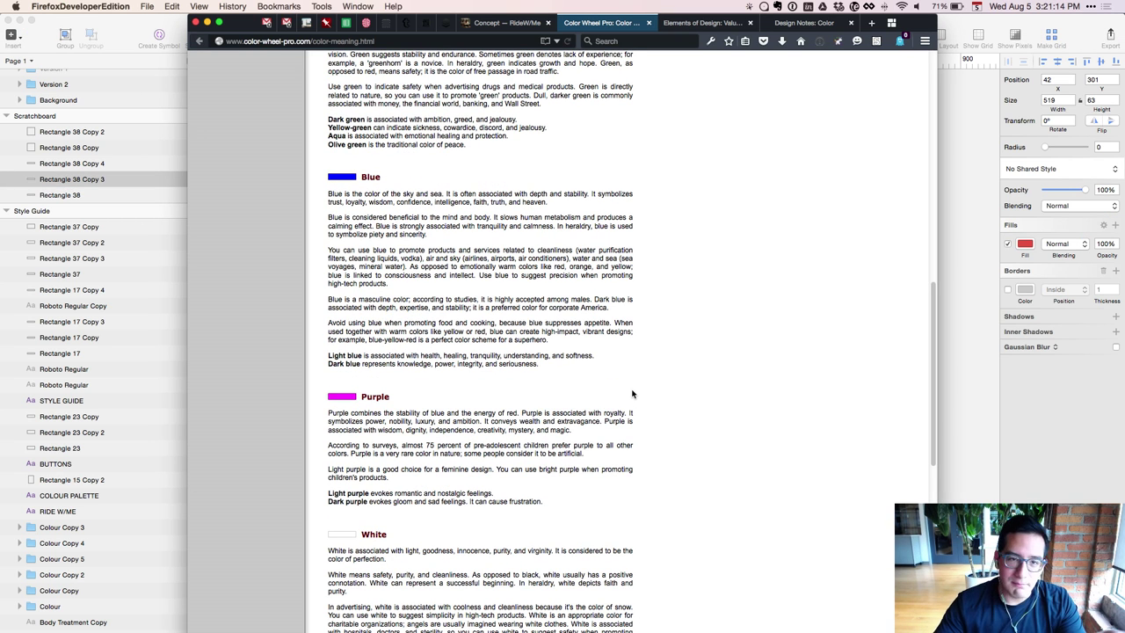
left_click(955, 349)
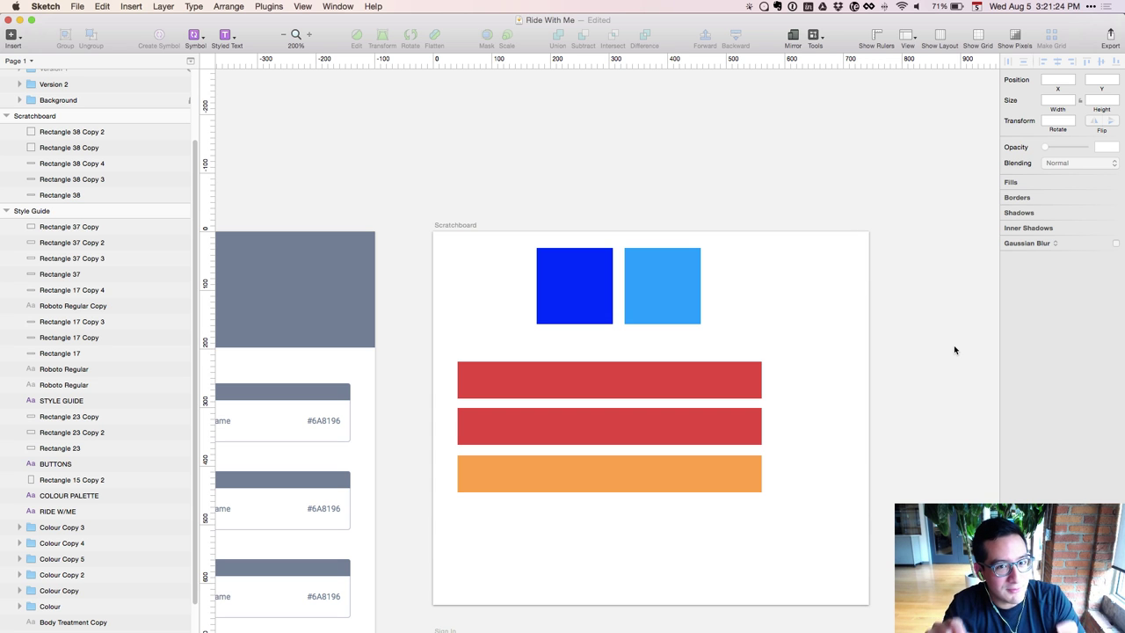
key("super+Tab")
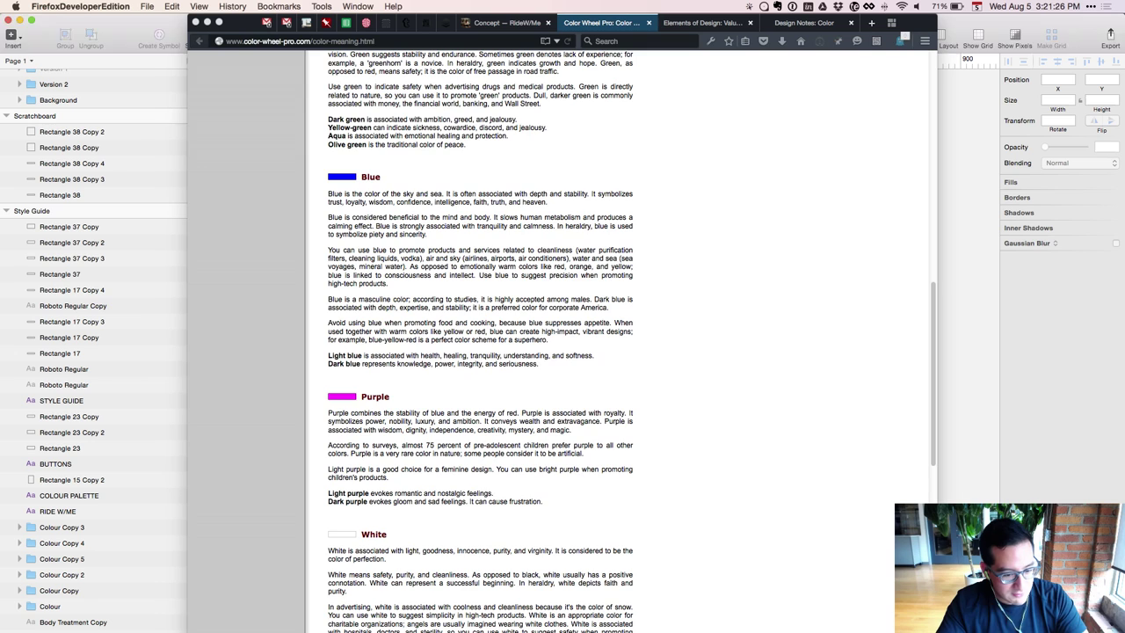
key("ctrl+shift+Tab")
key("ctrl+Tab")
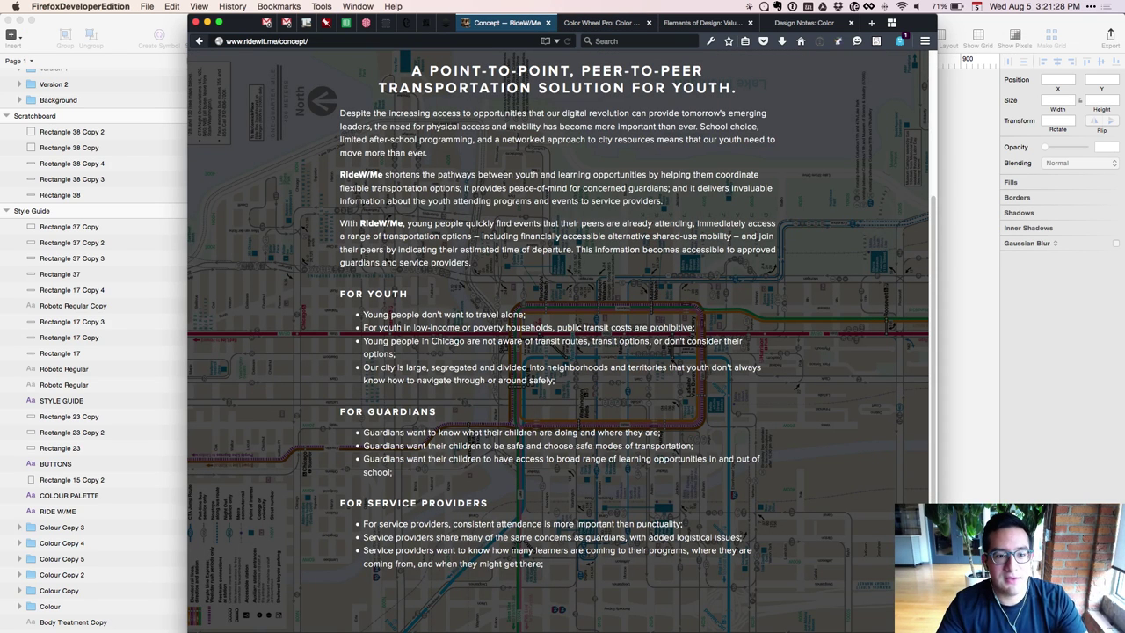
scroll(559, 334, "up", 1)
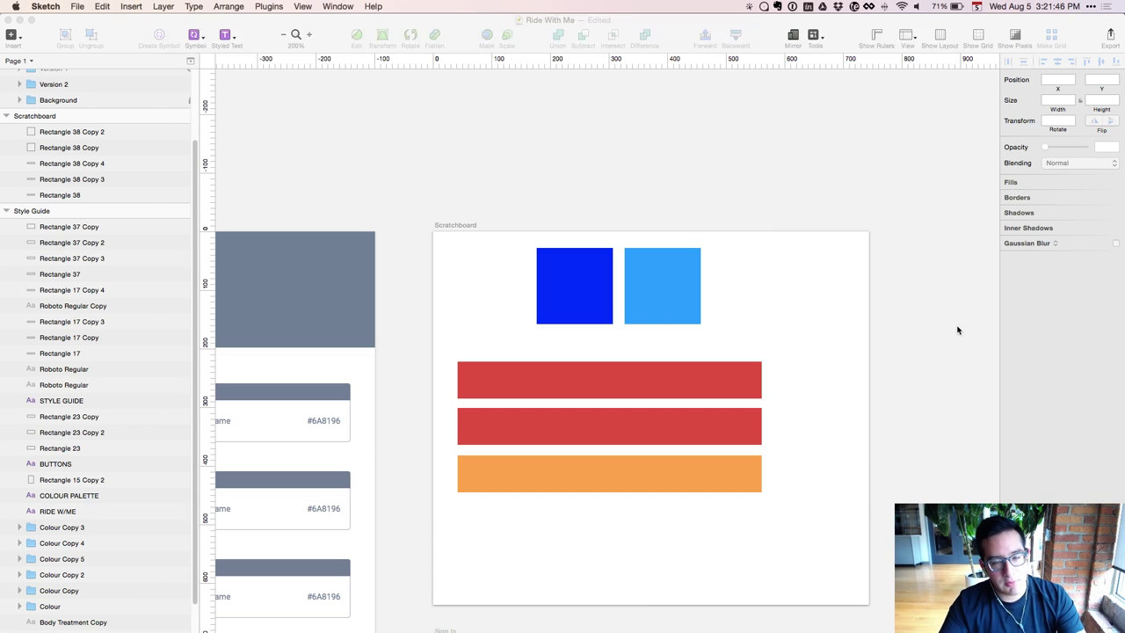
Switch back to Sketch and set the fill hue of the copied red bar to 205
left_click(958, 330)
left_click(588, 428)
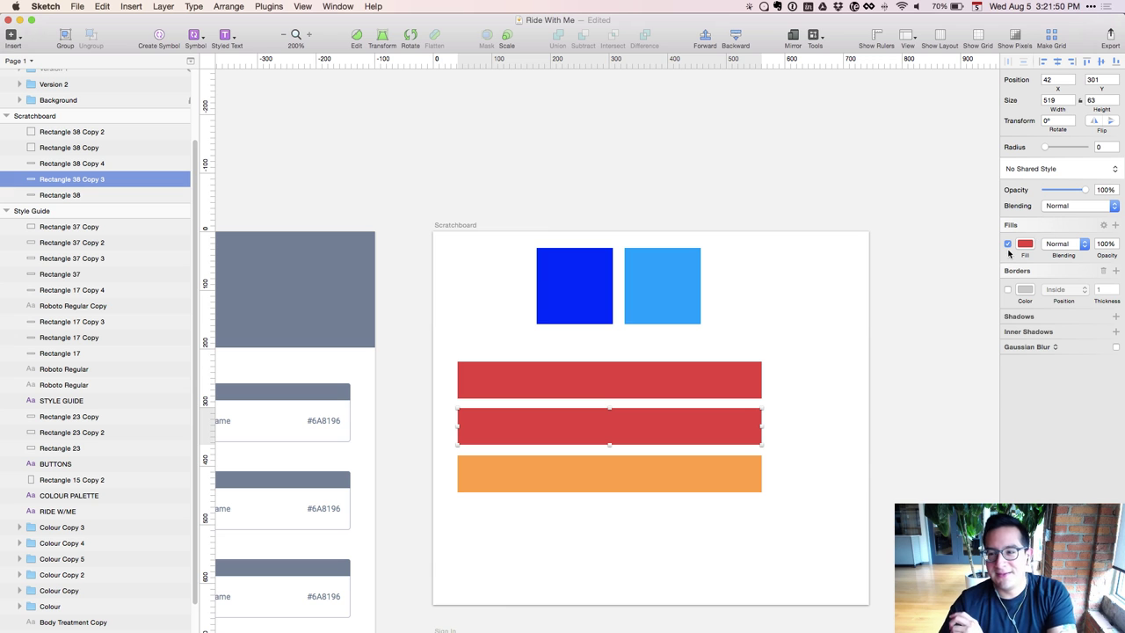
left_click(1026, 244)
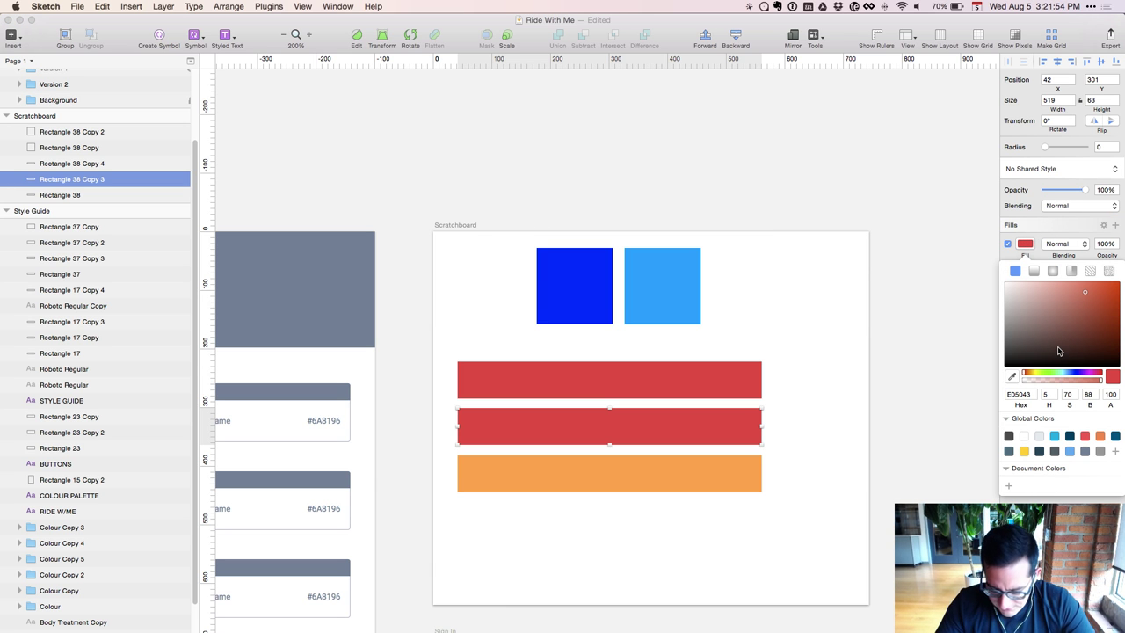
left_click(1046, 394)
key("super+a")
type("115")
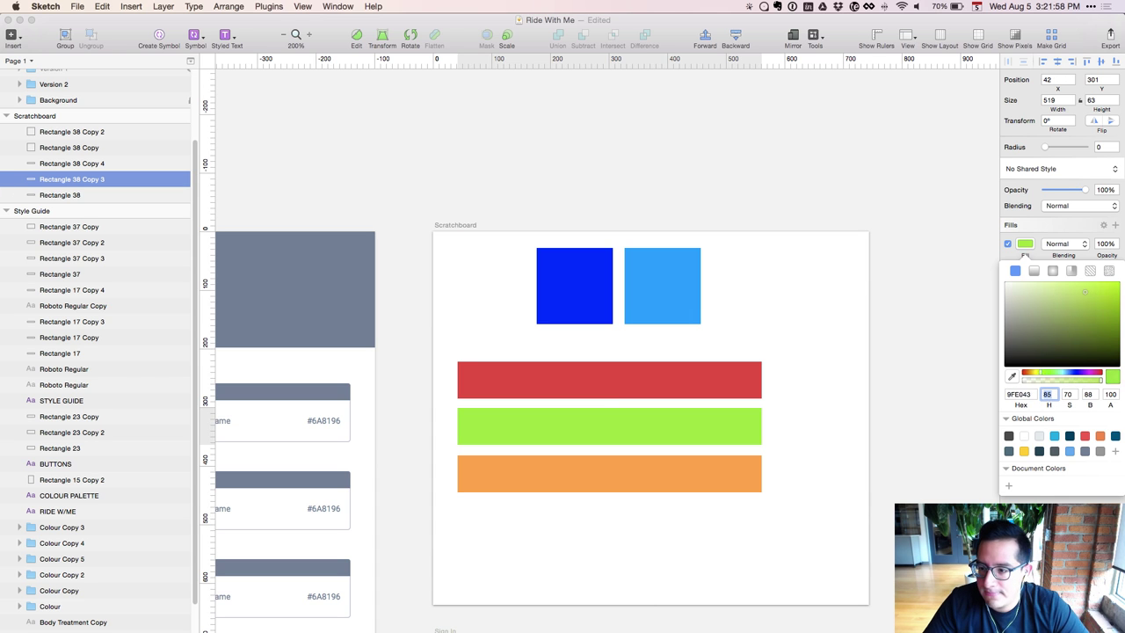
key("Return")
key("shift+Up")
key("shift+Up")
key("shift+Up")
key("shift+Up")
key("shift+Up")
key("shift+Up")
key("shift+Up")
key("shift+Up")
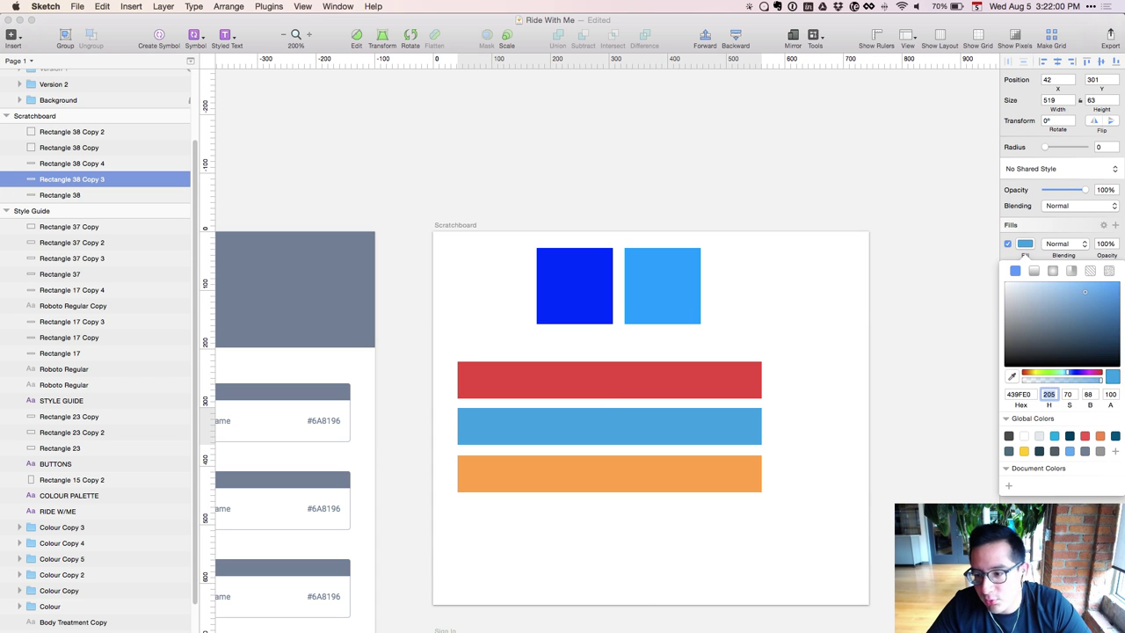
Set the middle bar's fill saturation to 100 and brightness to 97, giving the blue 0090F7
key("Tab")
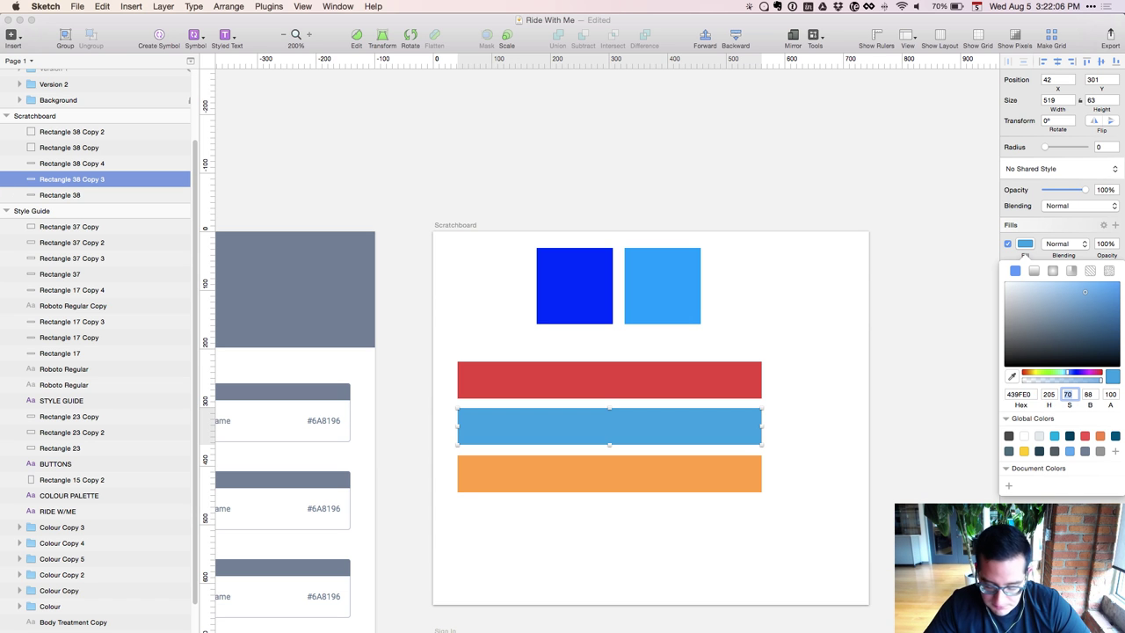
key("shift+Up")
key("shift+Up")
key("shift+Up")
key("Tab")
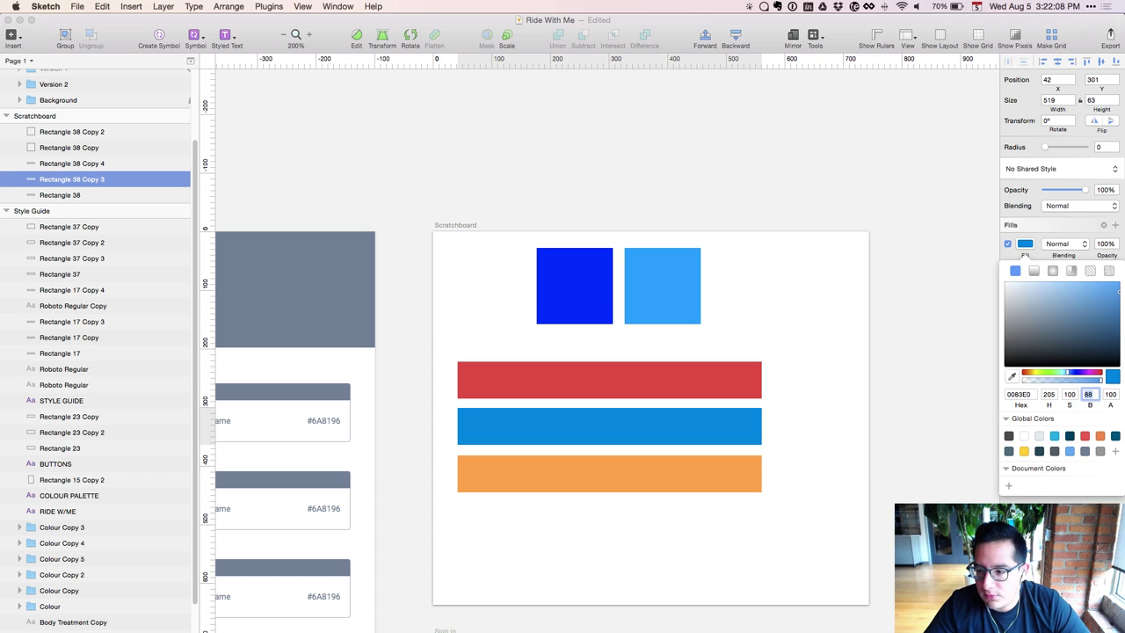
key("shift+Up")
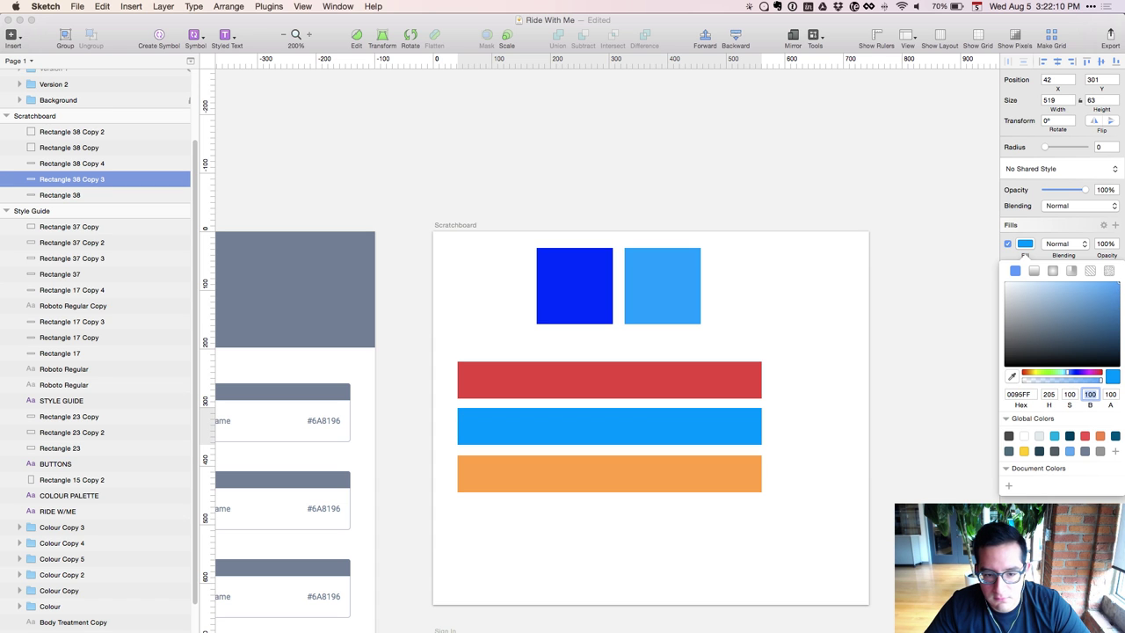
key("shift+Down")
key("shift+Up")
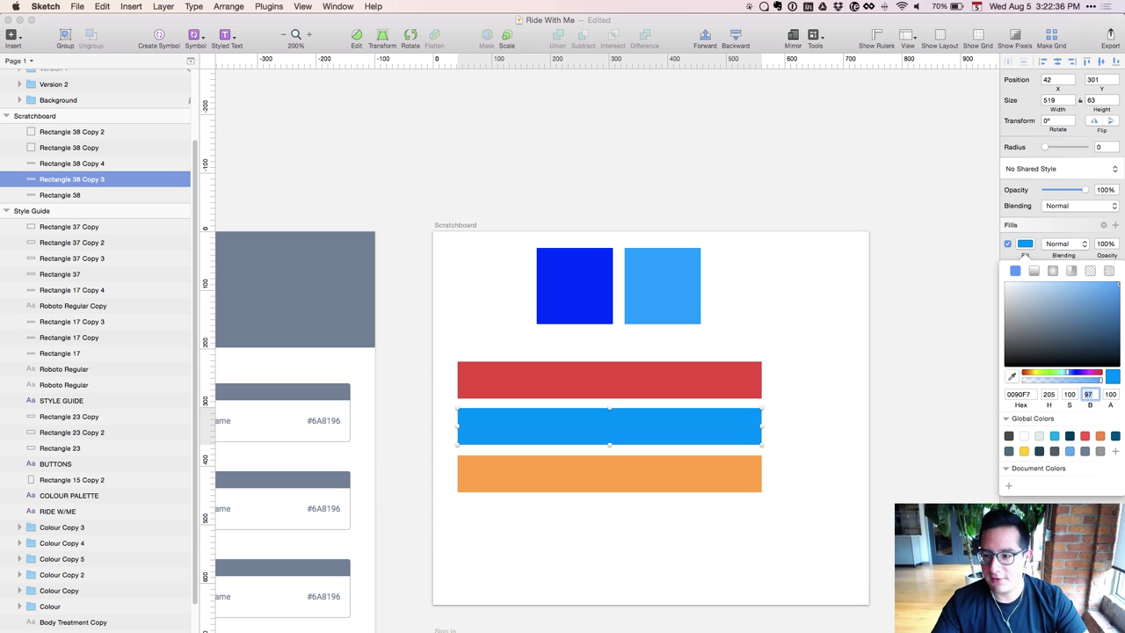
Move the blue bar over the red bar to X 121, Y 222, aligned vertically and leaving the red bar's left end exposed
left_click(726, 476)
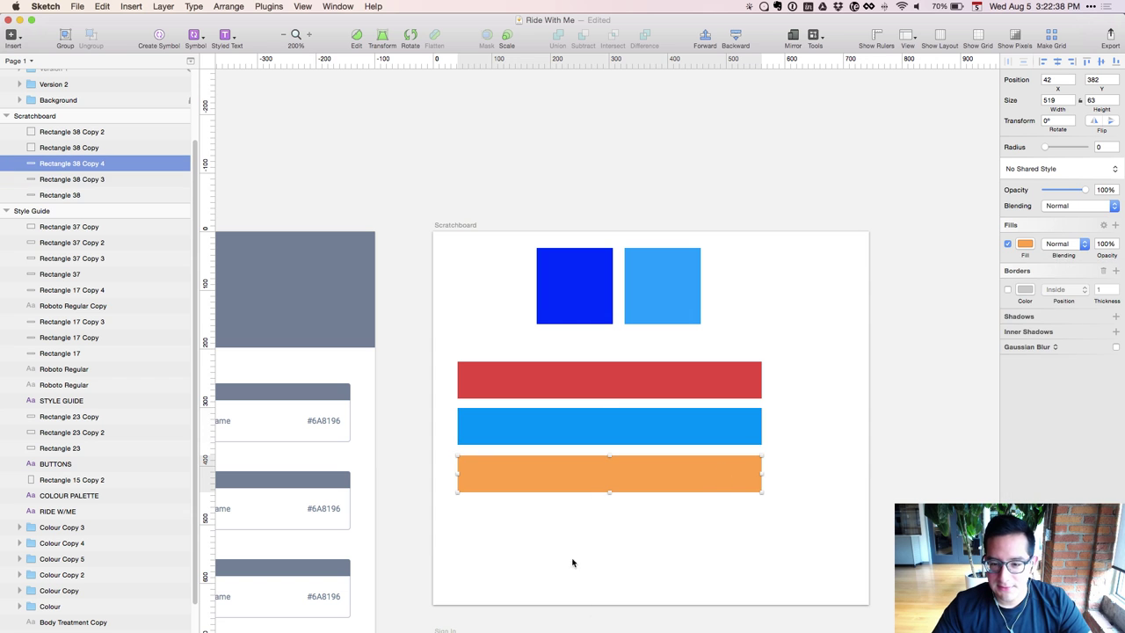
left_click(607, 417)
left_click_drag(580, 435, 624, 390)
left_click(615, 412)
left_click(553, 397)
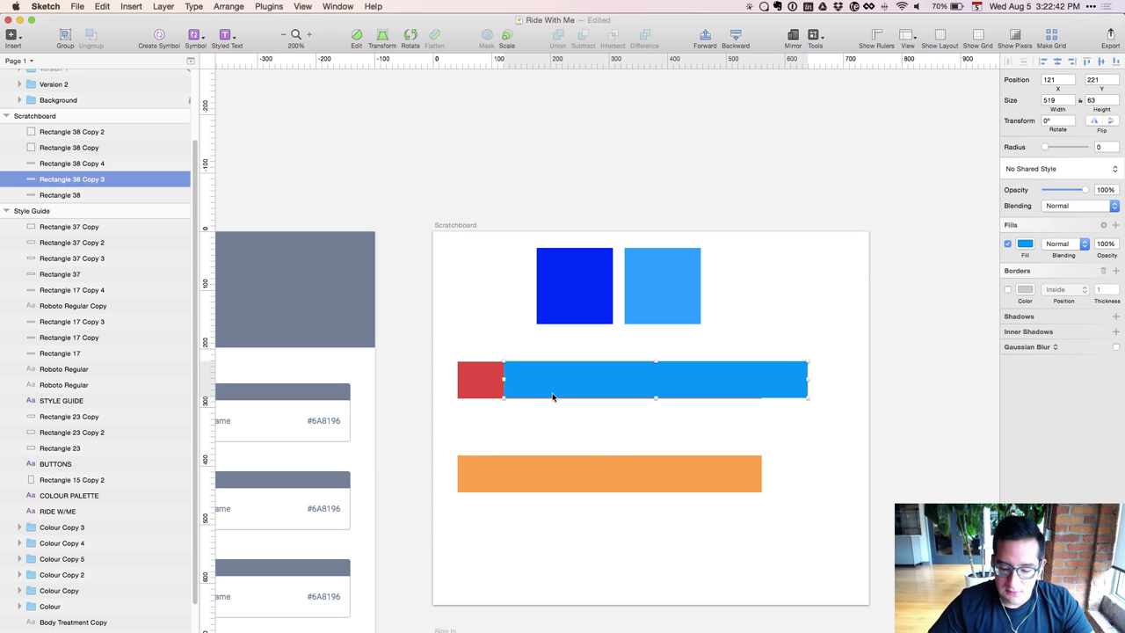
key("Down")
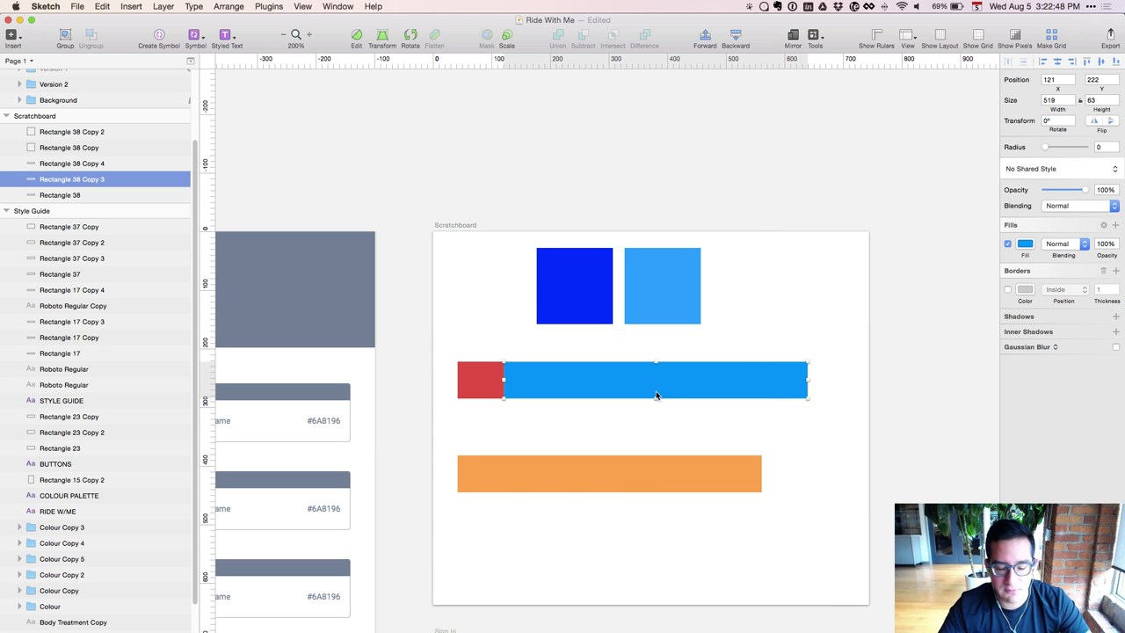
Draw a pale rectangle about 47 by 112 over the boundary between the red and blue bars
key("r")
left_click_drag(491, 343, 519, 409)
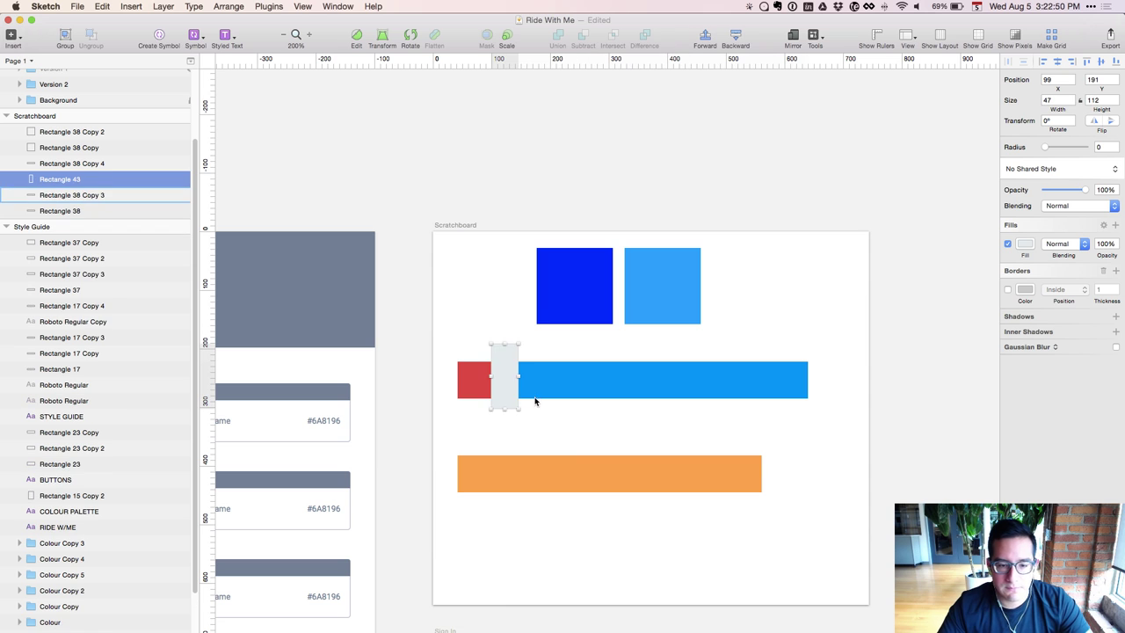
left_click(545, 391)
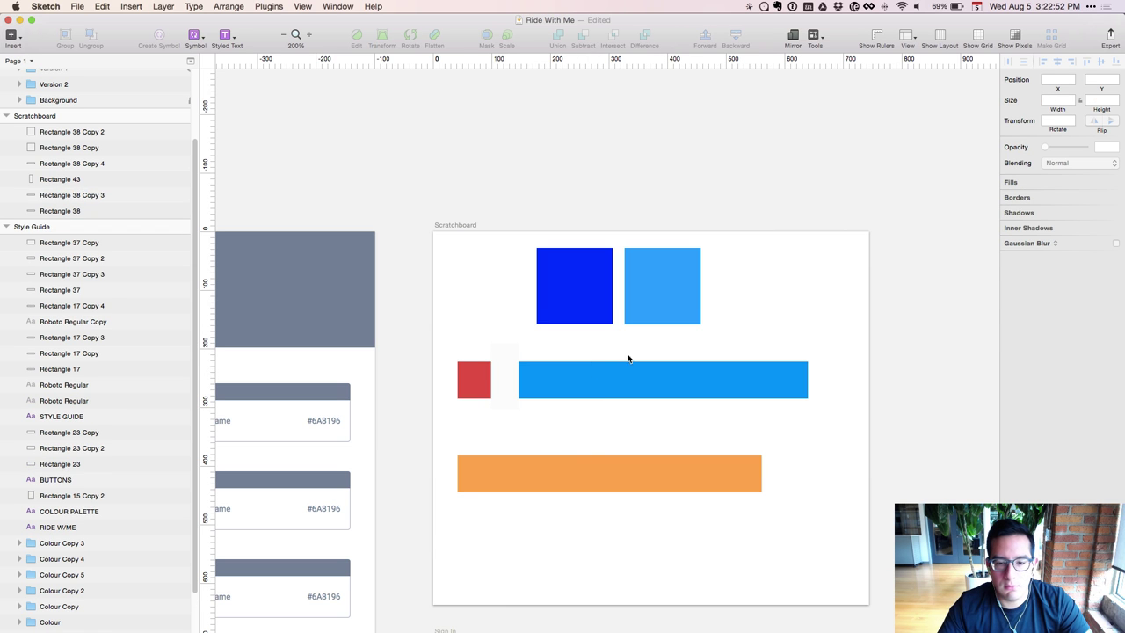
Shorten the blue and red bars from their right ends to leave small red and blue blocks either side of the pale rectangle
left_click_drag(808, 379, 554, 387)
left_click(641, 380)
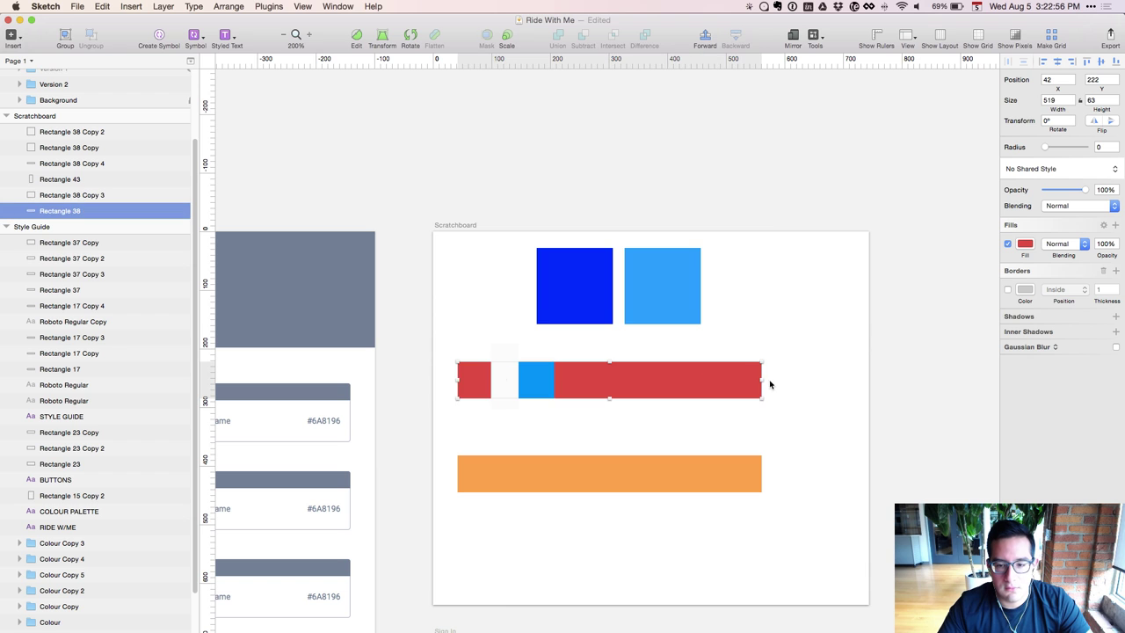
left_click_drag(764, 379, 545, 381)
left_click(565, 424)
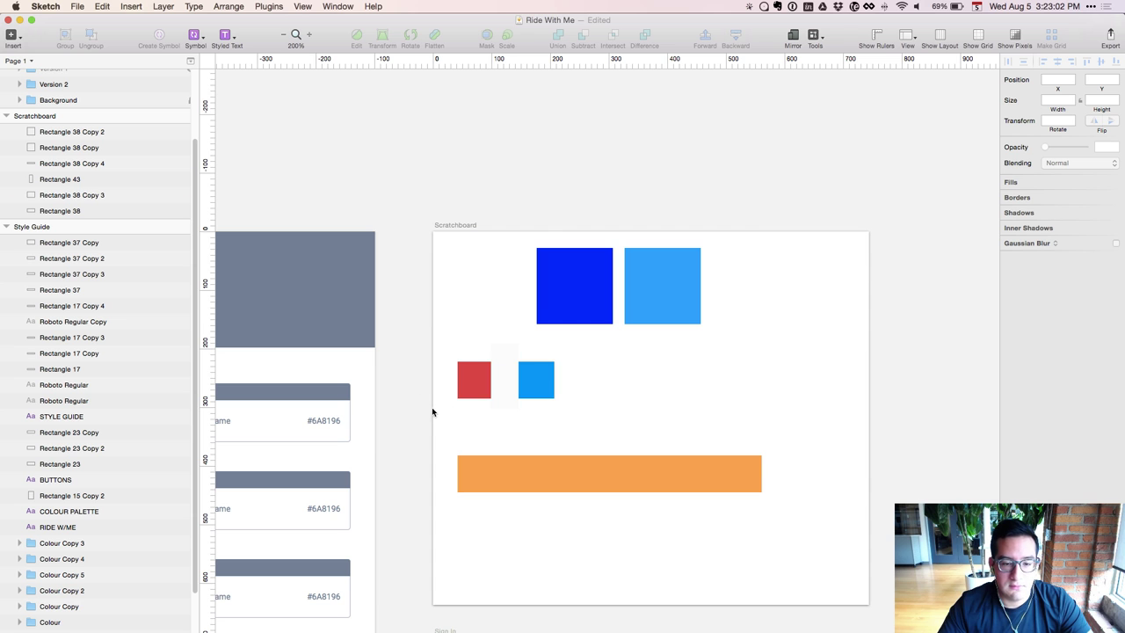
Move the small blue block away from the pale rectangle to about X 318, Y 239
left_click(513, 392)
left_click(534, 379)
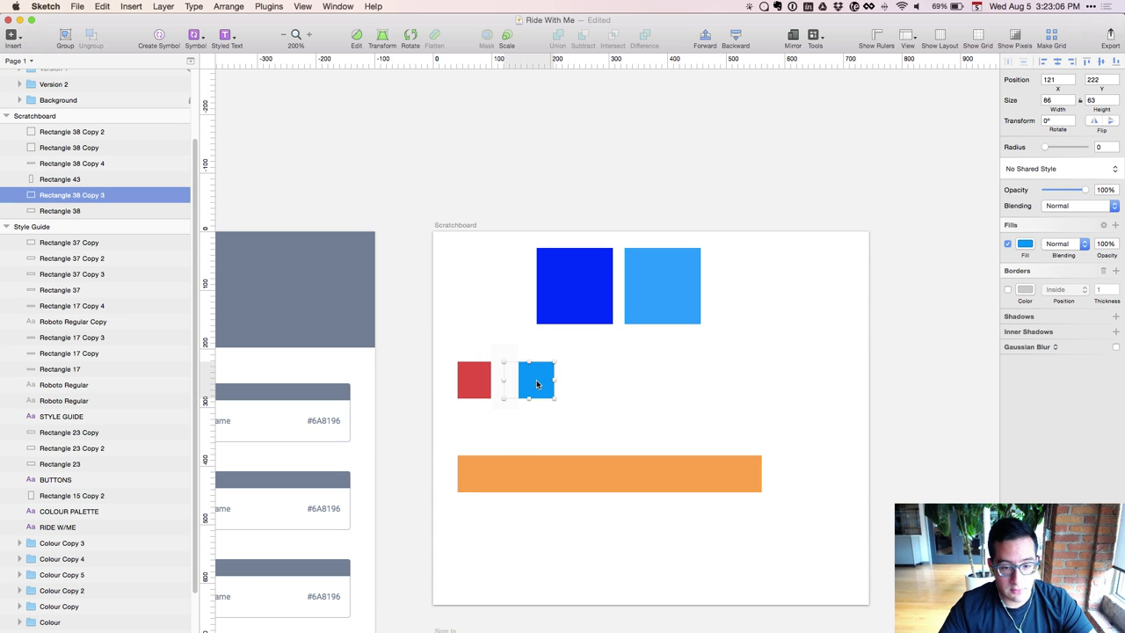
key("Return")
key("Escape")
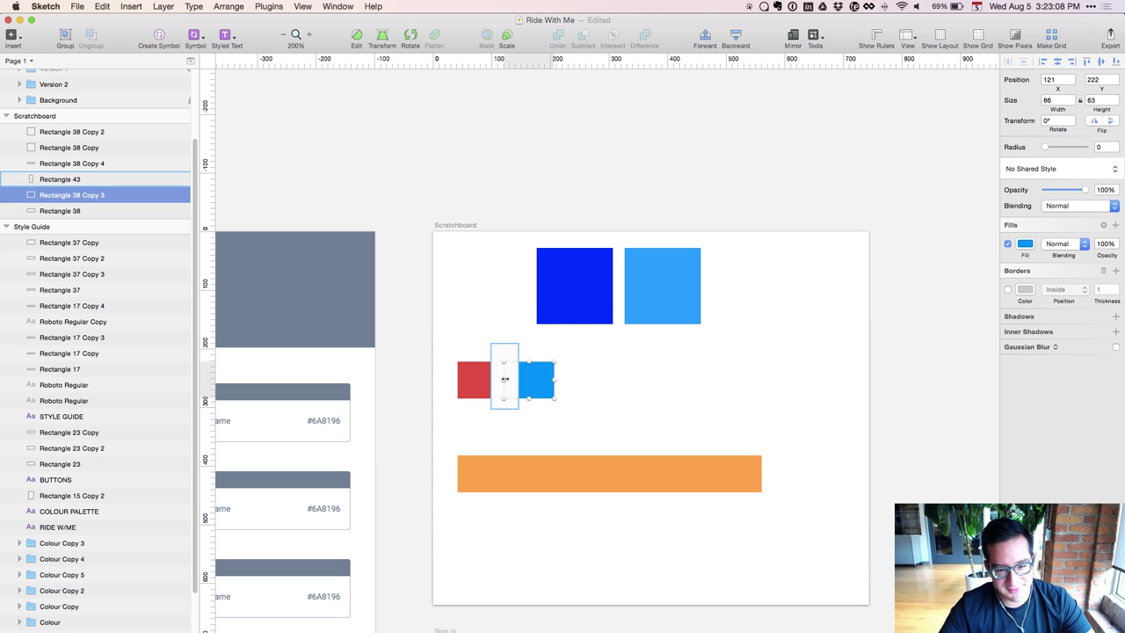
left_click_drag(544, 381, 648, 387)
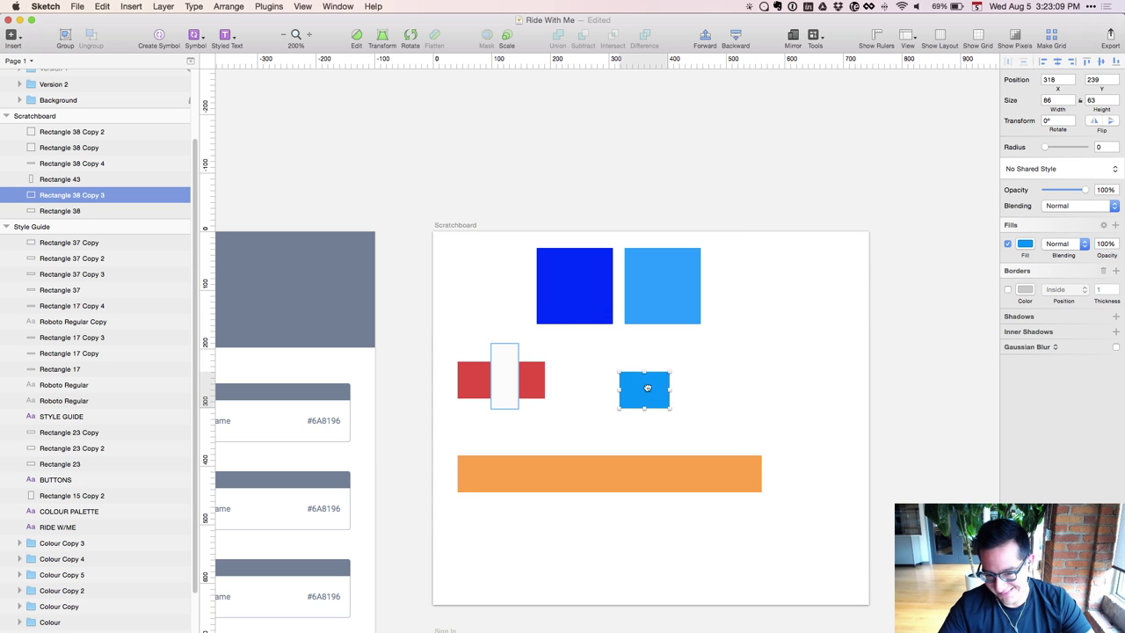
Enlarge the pale rectangle to about 119 by 125 and place the blue block against its right edge, level with the red block
left_click(507, 384)
left_click_drag(506, 384, 565, 409)
left_click(568, 416)
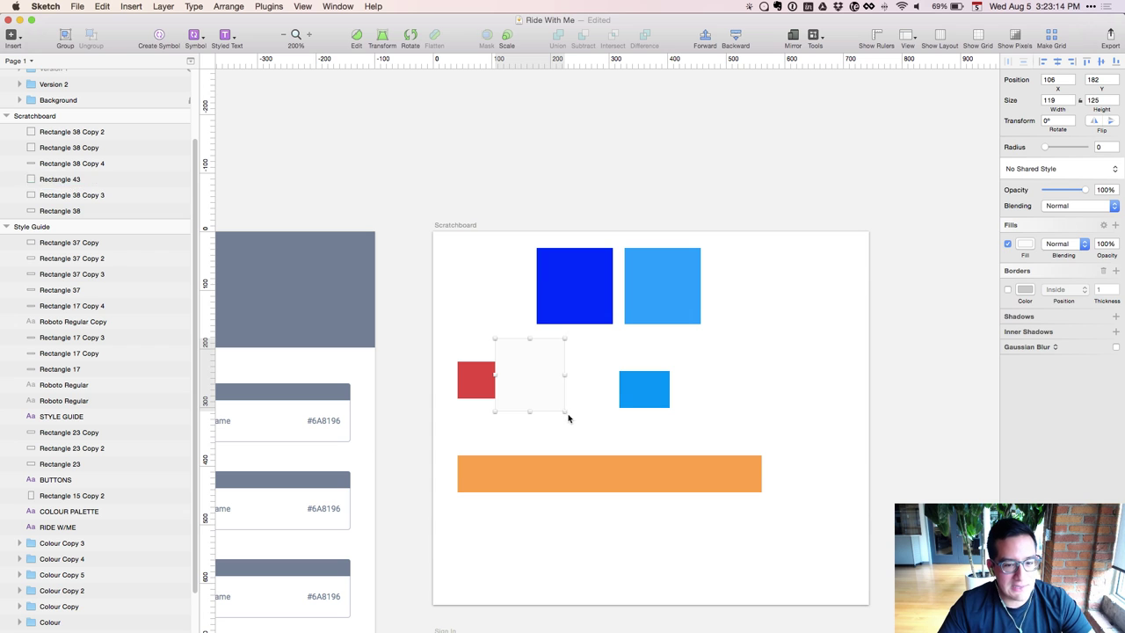
left_click(518, 378)
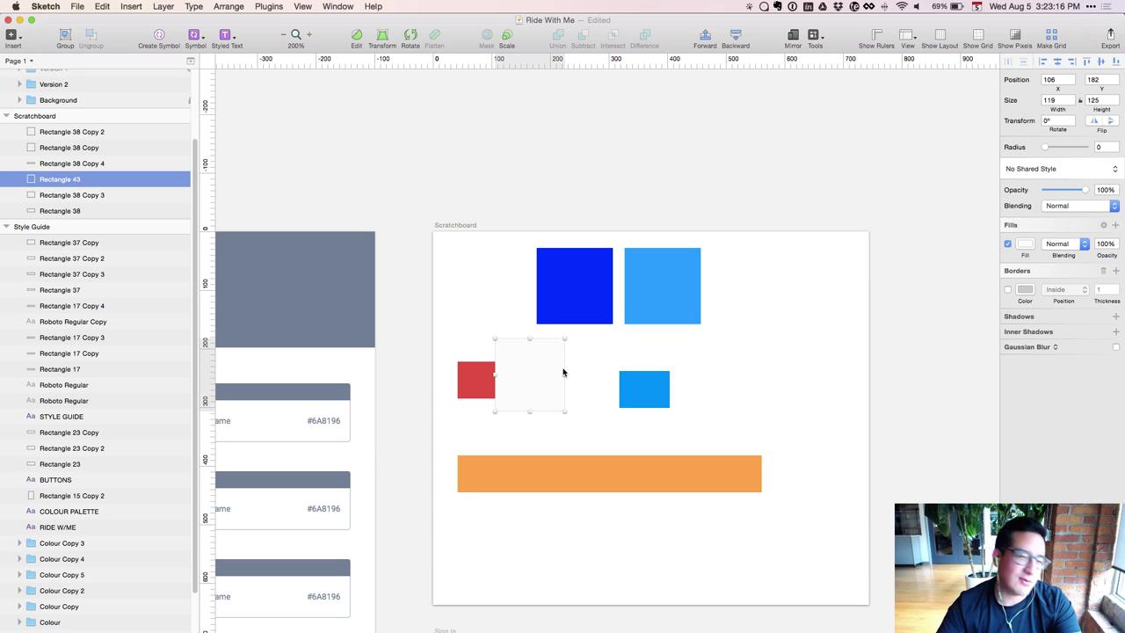
left_click(639, 386)
left_click_drag(639, 385, 572, 378)
Set the pale rectangle's fill to white, FFFFFF
left_click(546, 381)
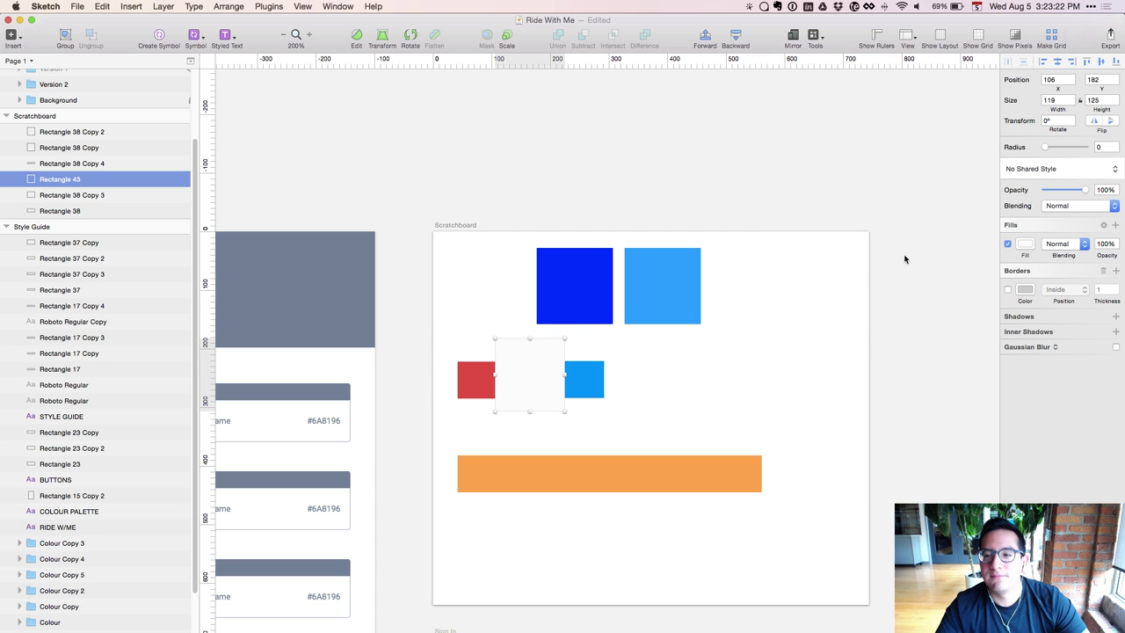
left_click(1021, 246)
left_click(1013, 394)
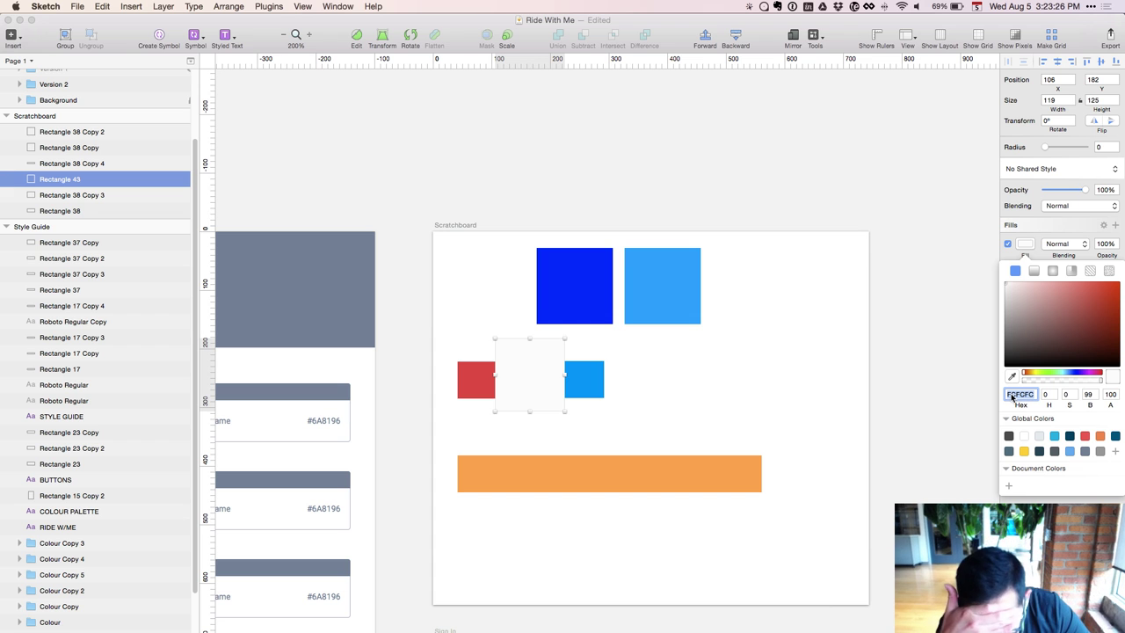
type("F")
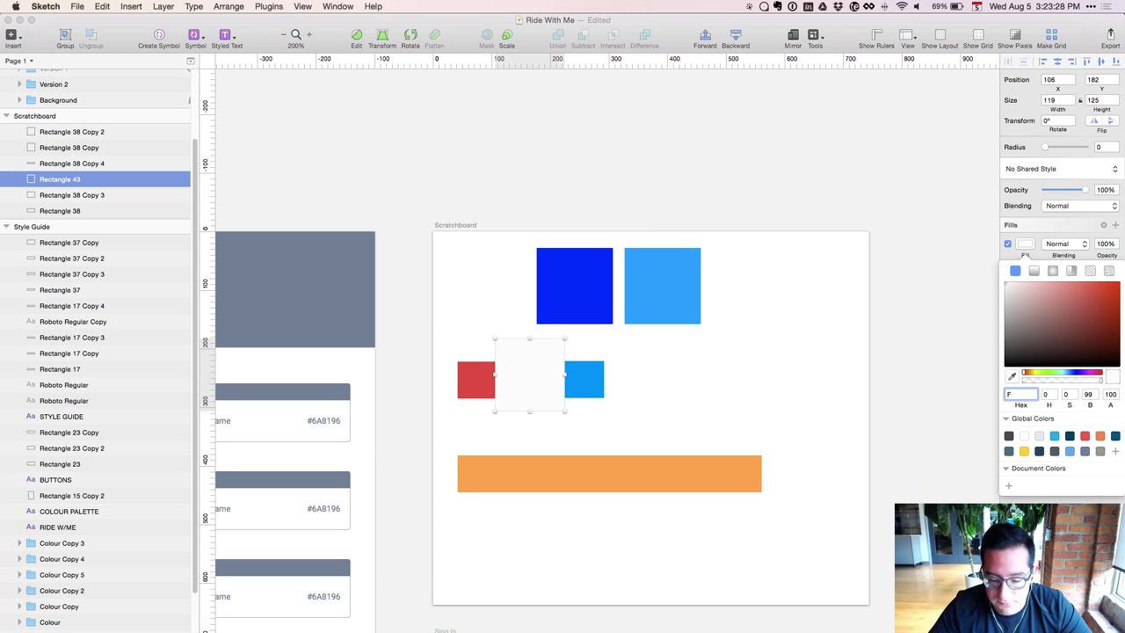
type("FFFFF")
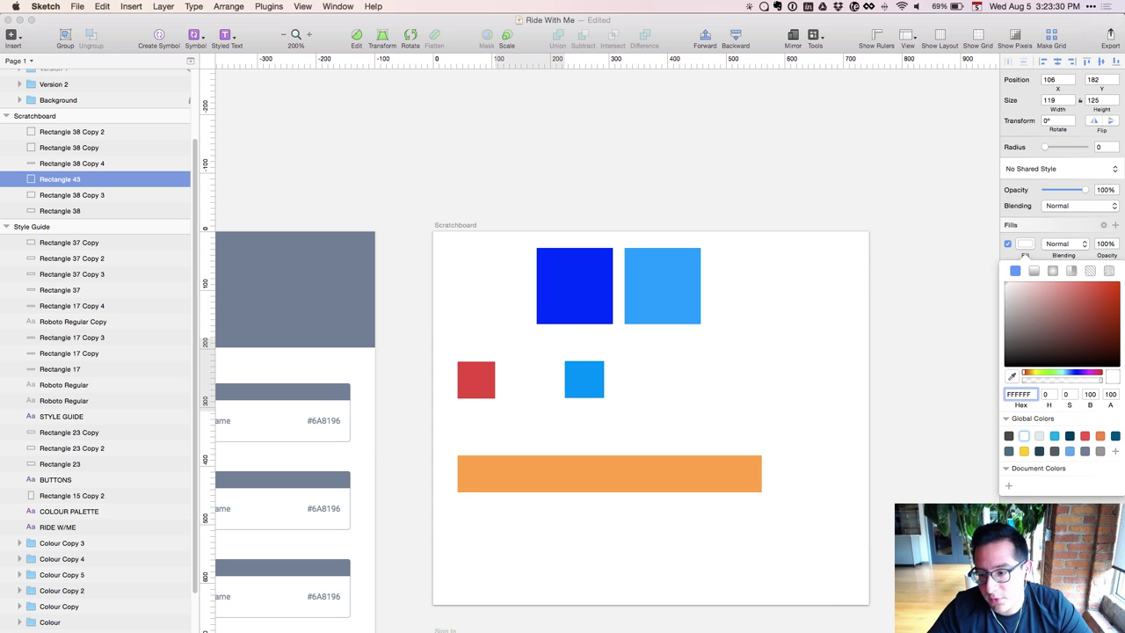
key("Return")
Set the rectangle's fill to FFEDFF and shift its hue to 39 for a cream FFF9ED
left_click(1011, 394)
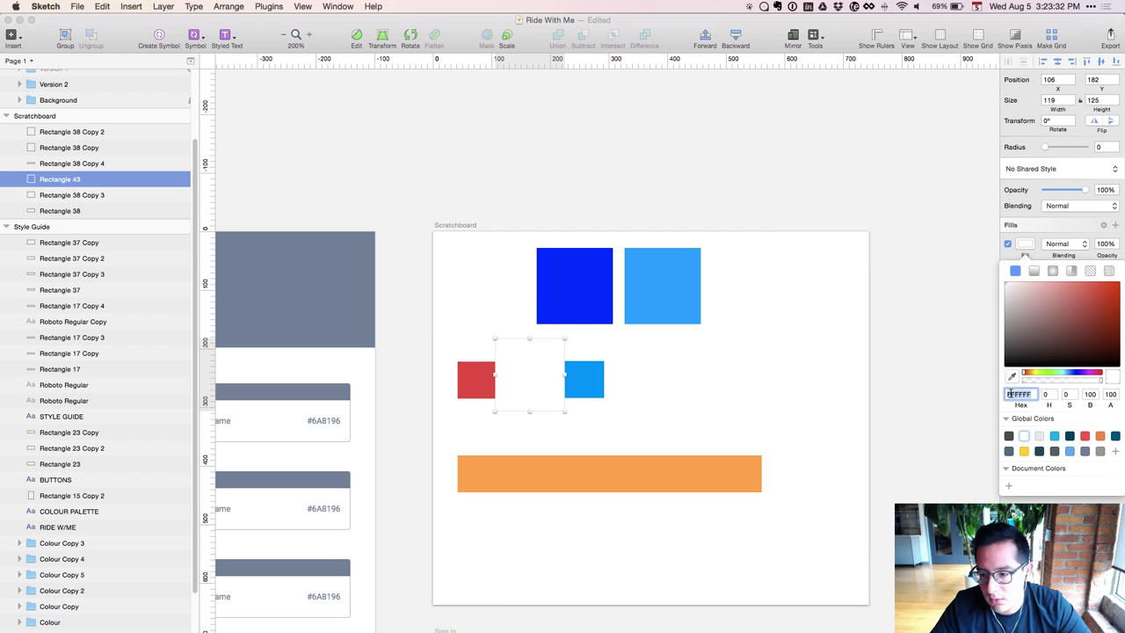
type("FF")
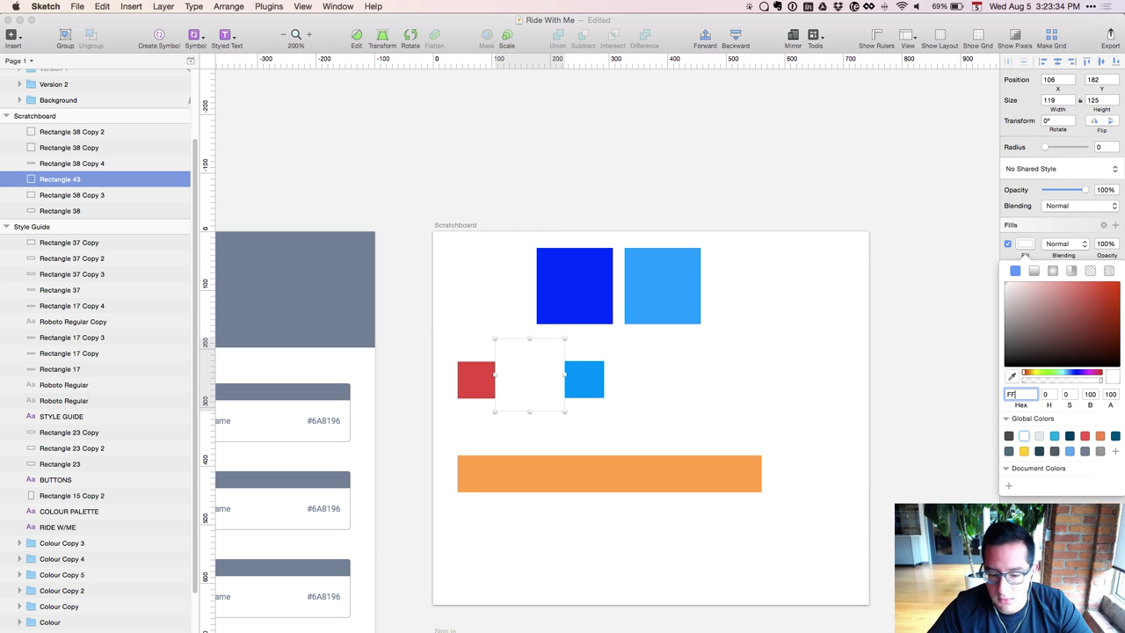
type("EEF")
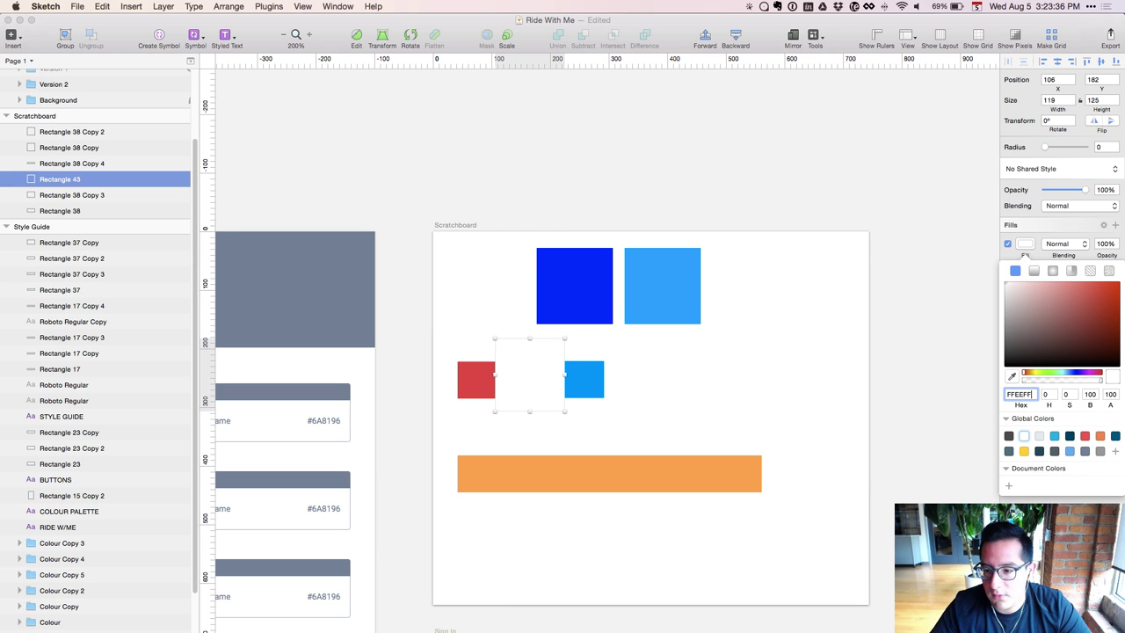
type("F")
key("Return")
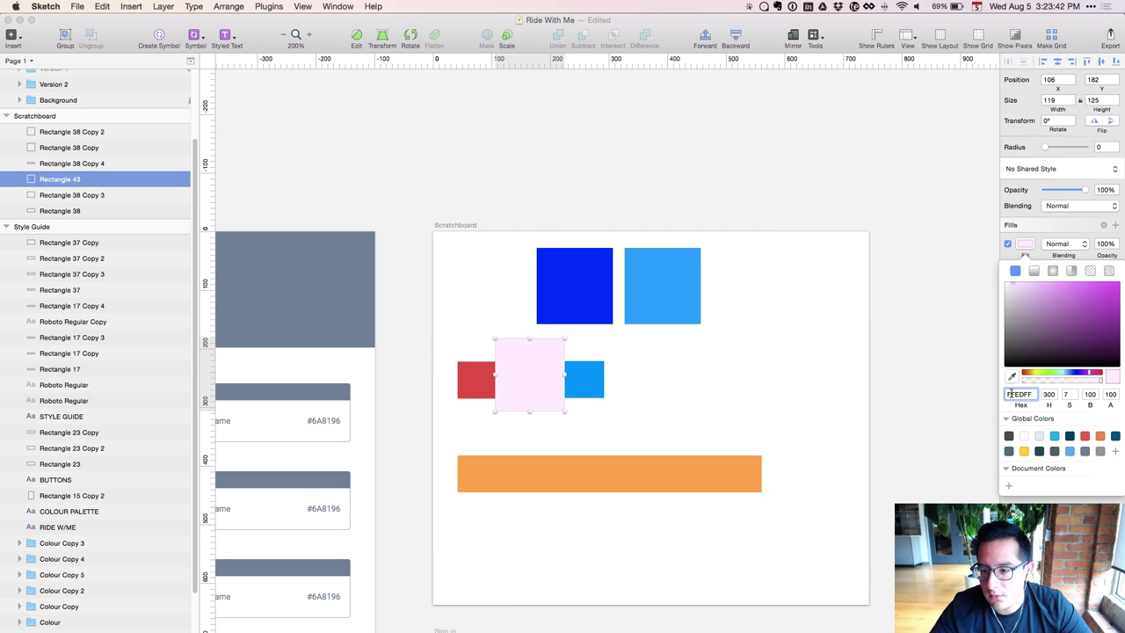
left_click_drag(1034, 378, 1032, 374)
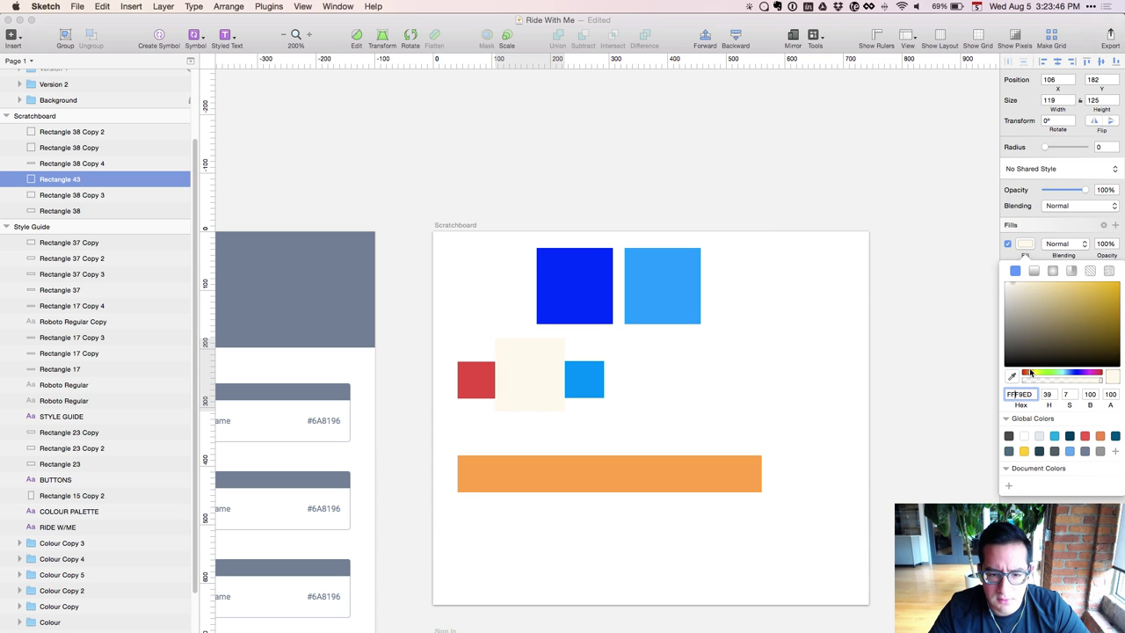
left_click(832, 387)
Reduce the cream rectangle's height to slightly more than that of the red and blue blocks
left_click(480, 373)
left_click(535, 362)
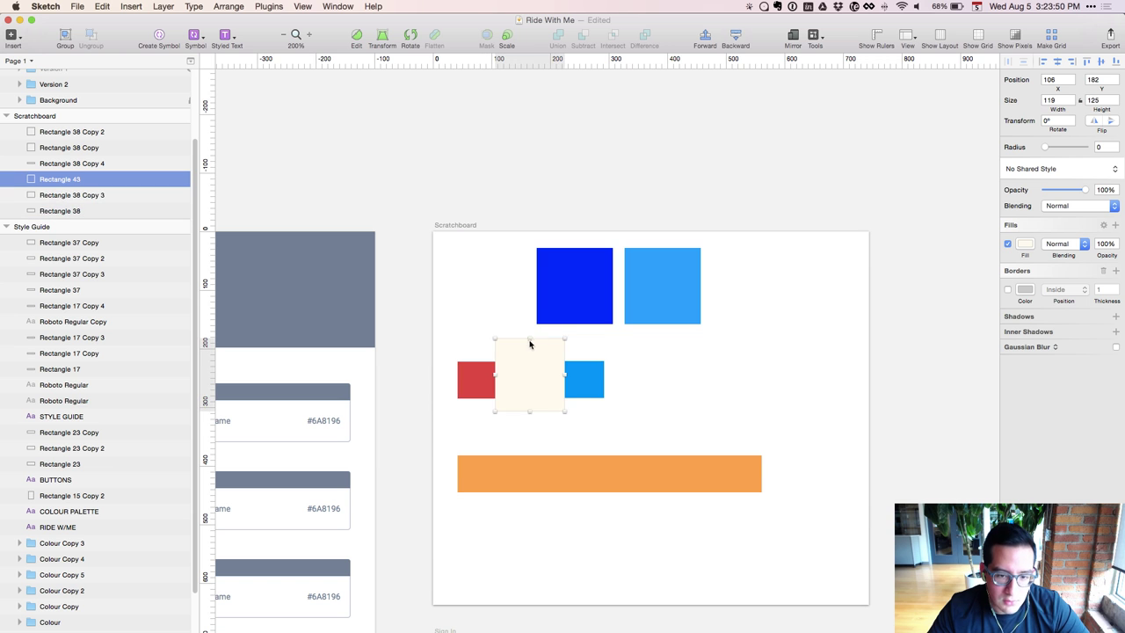
left_click_drag(530, 340, 532, 376)
left_click(694, 382)
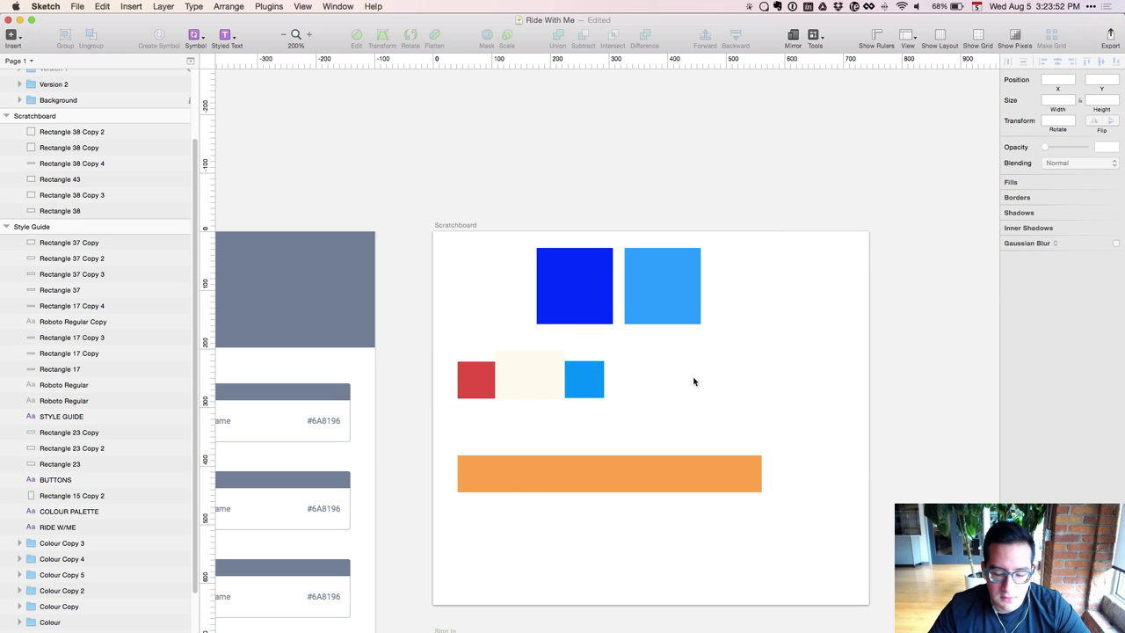
Fill the upper rectangle in the Sign In artboard's Background group with the colour sampled from the small blue block
key("super+minus")
left_click_drag(779, 493, 763, 364)
left_click(626, 350)
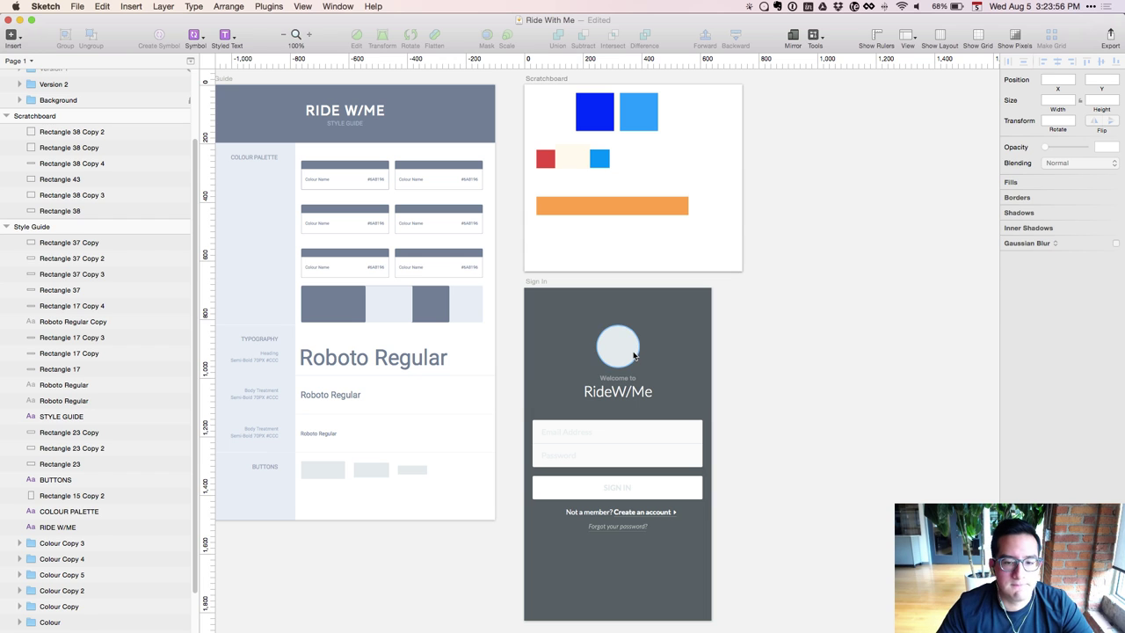
scroll(176, 180, "up", 4)
left_click(129, 109)
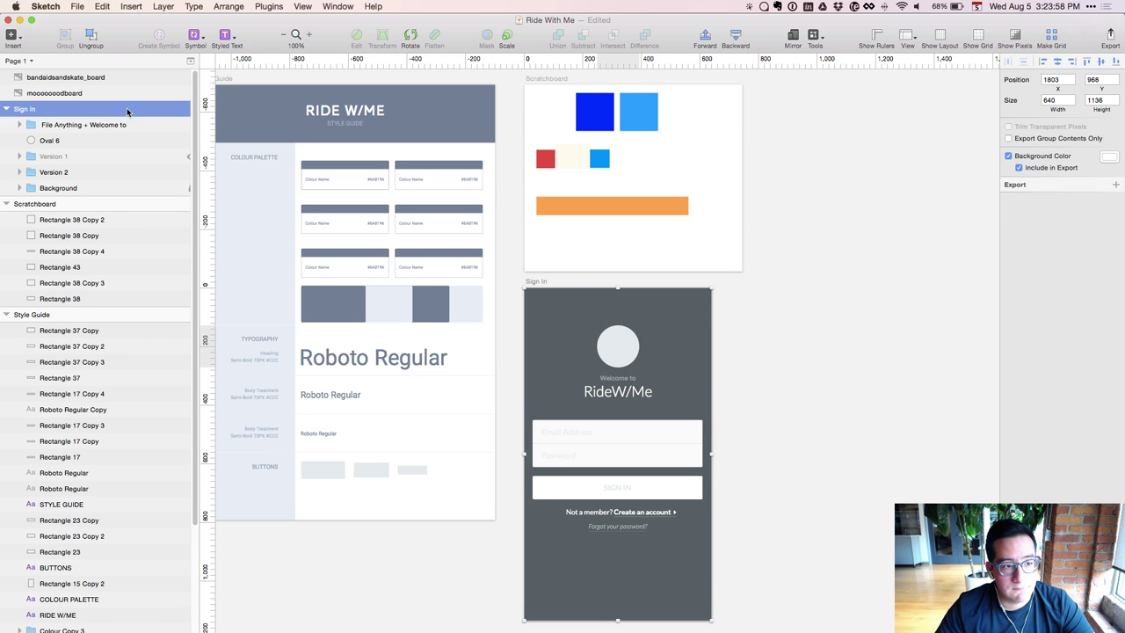
left_click(80, 186)
left_click(20, 188)
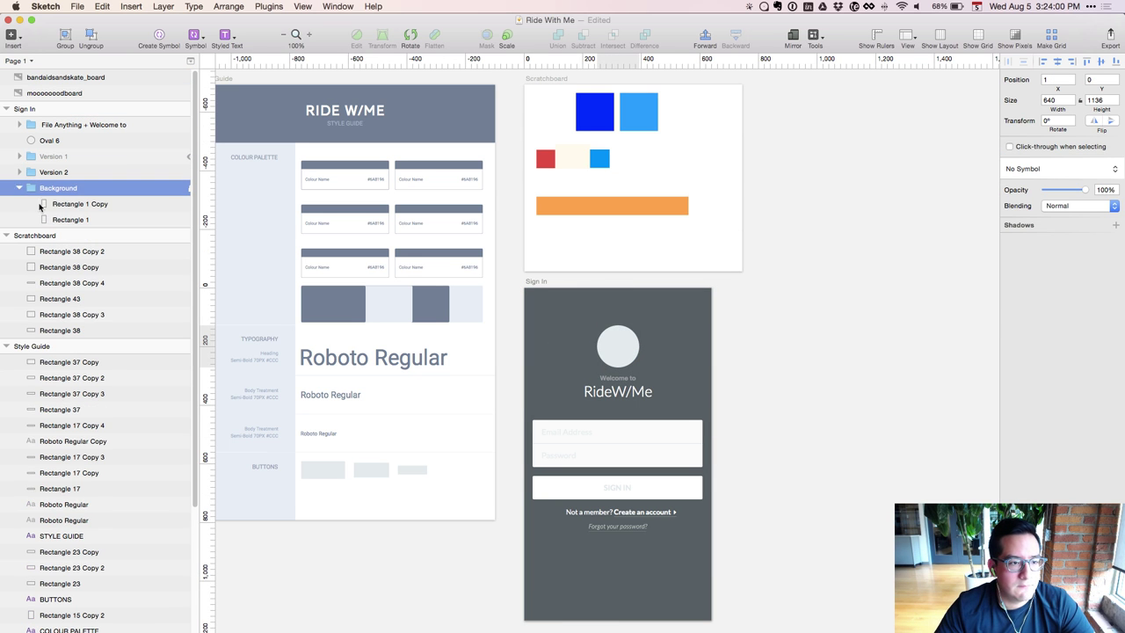
left_click(57, 205)
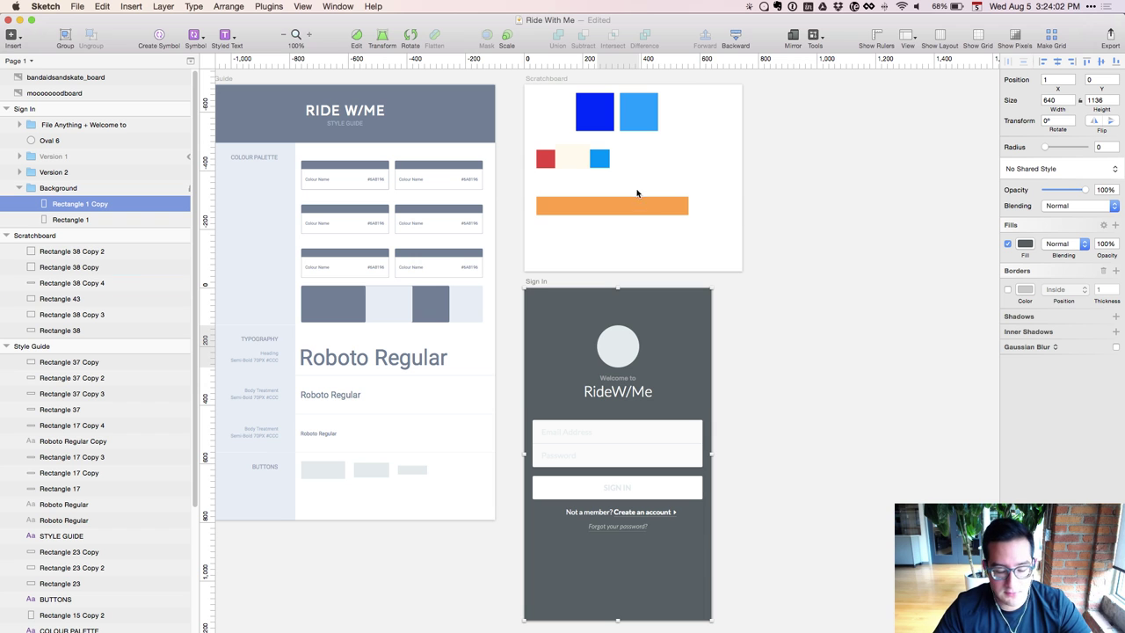
key("ctrl+c")
left_click(605, 158)
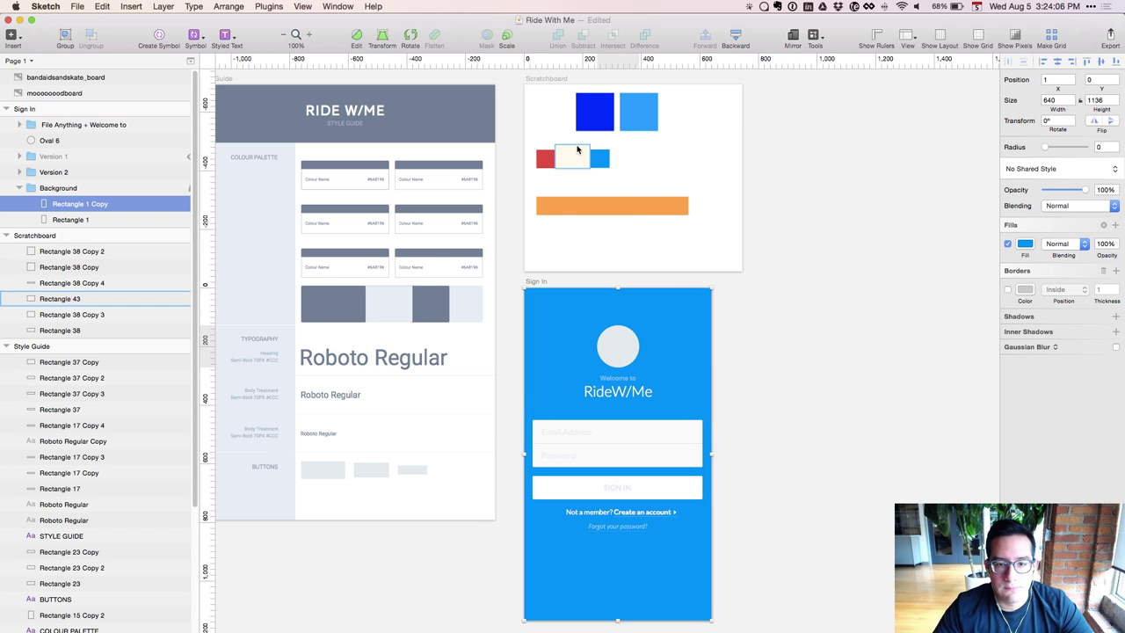
Try the red and cream block colours as the Sign In background fill, ending back on the sampled blue
key("ctrl+c")
left_click(550, 159)
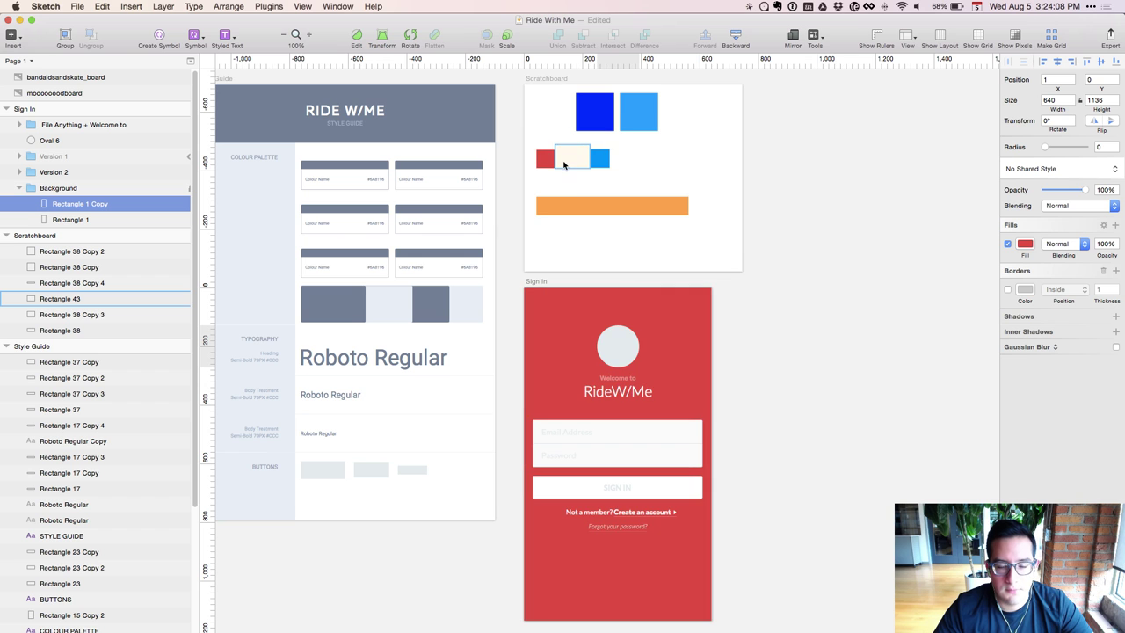
key("ctrl+c")
left_click(569, 158)
key("ctrl+c")
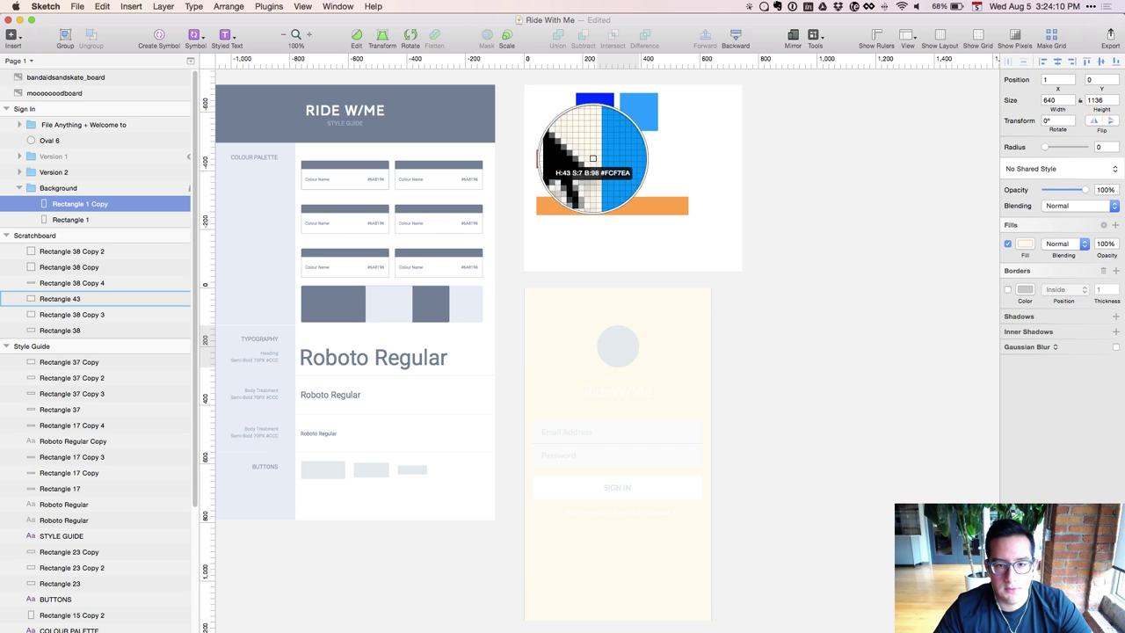
left_click(597, 158)
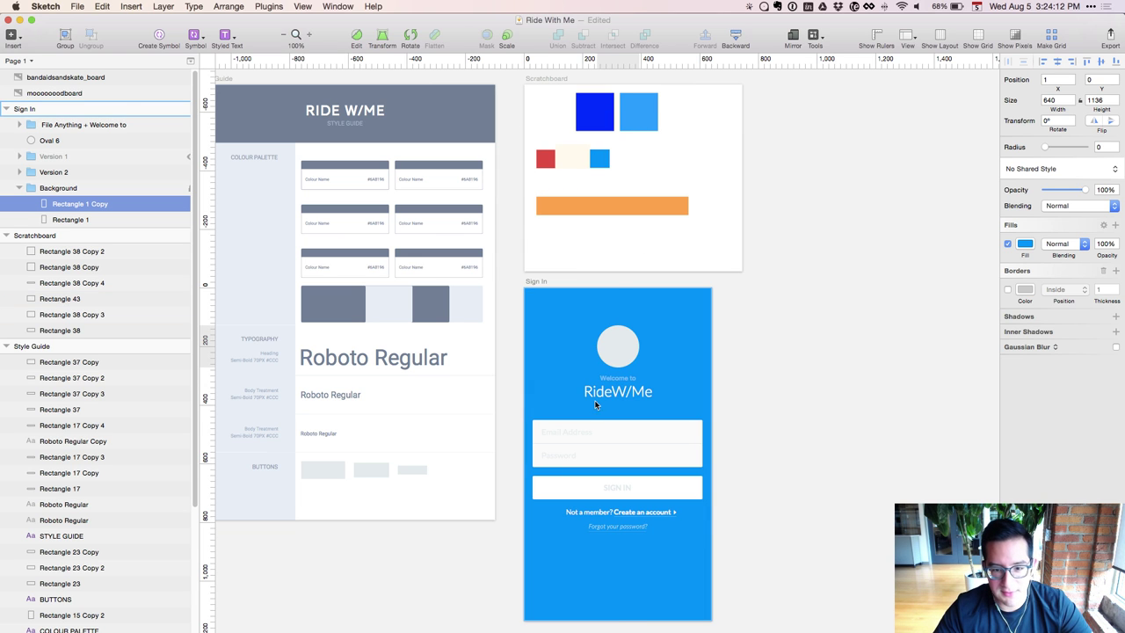
Fill the Sign In button's rectangle with the colour sampled from the red block
left_click(559, 497)
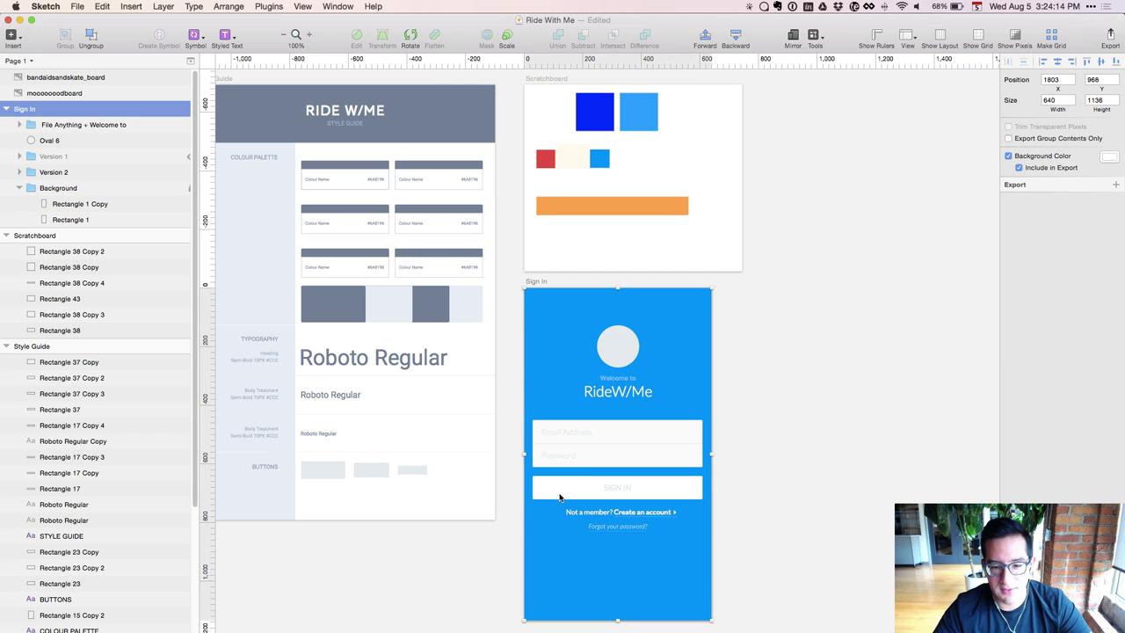
left_click(558, 532)
left_click(553, 484)
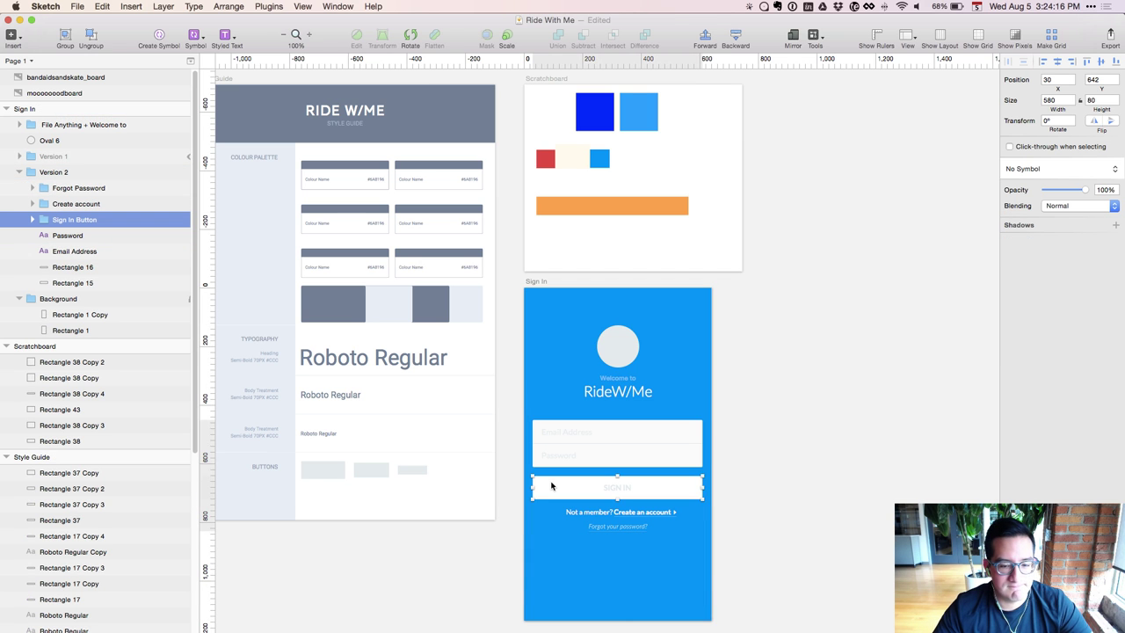
key("ctrl+c")
key("Escape")
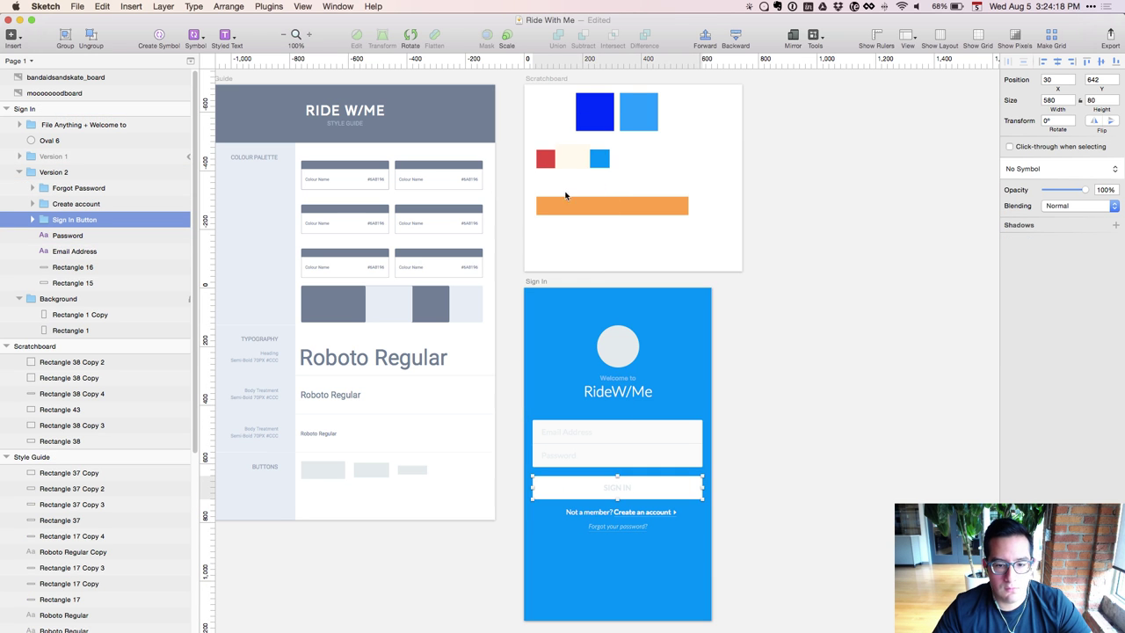
double_click(550, 486)
key("ctrl+c")
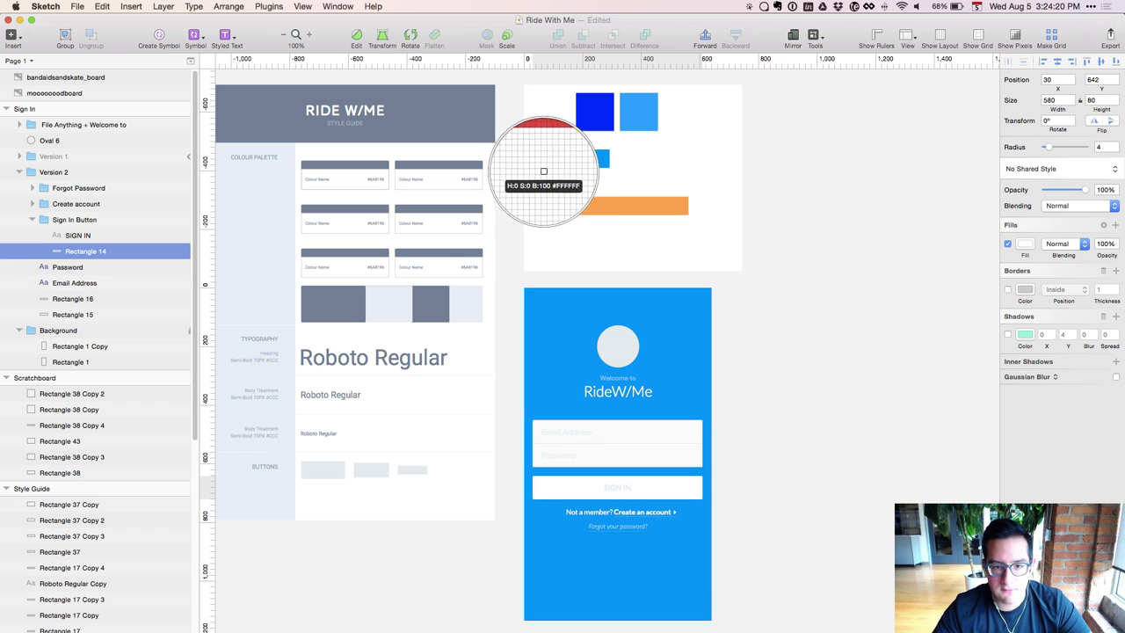
left_click(545, 160)
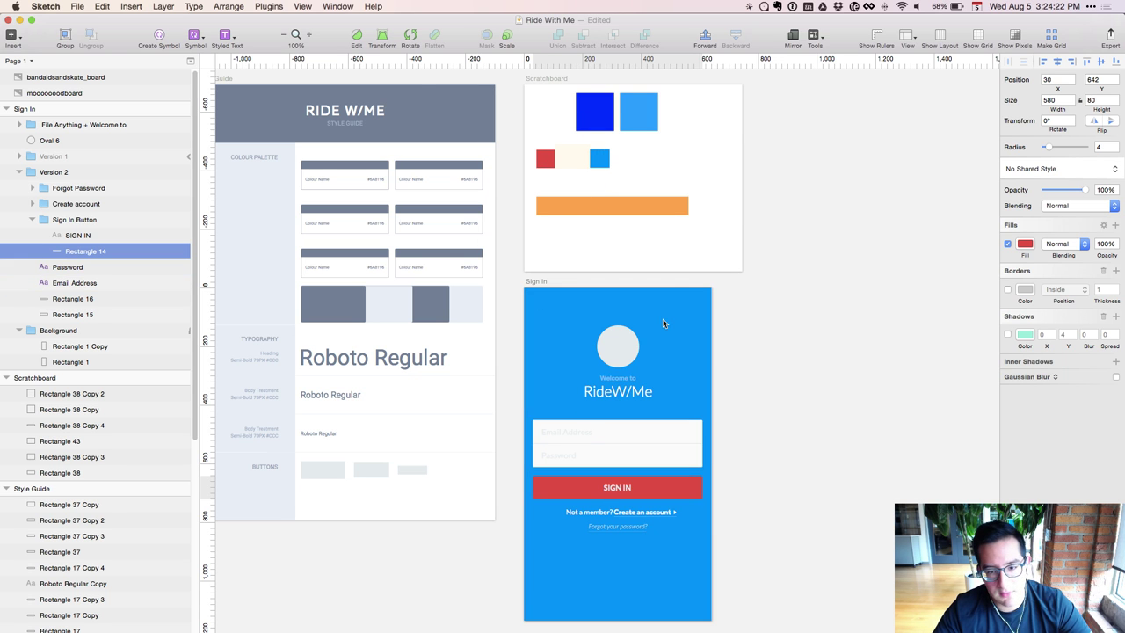
key("Escape")
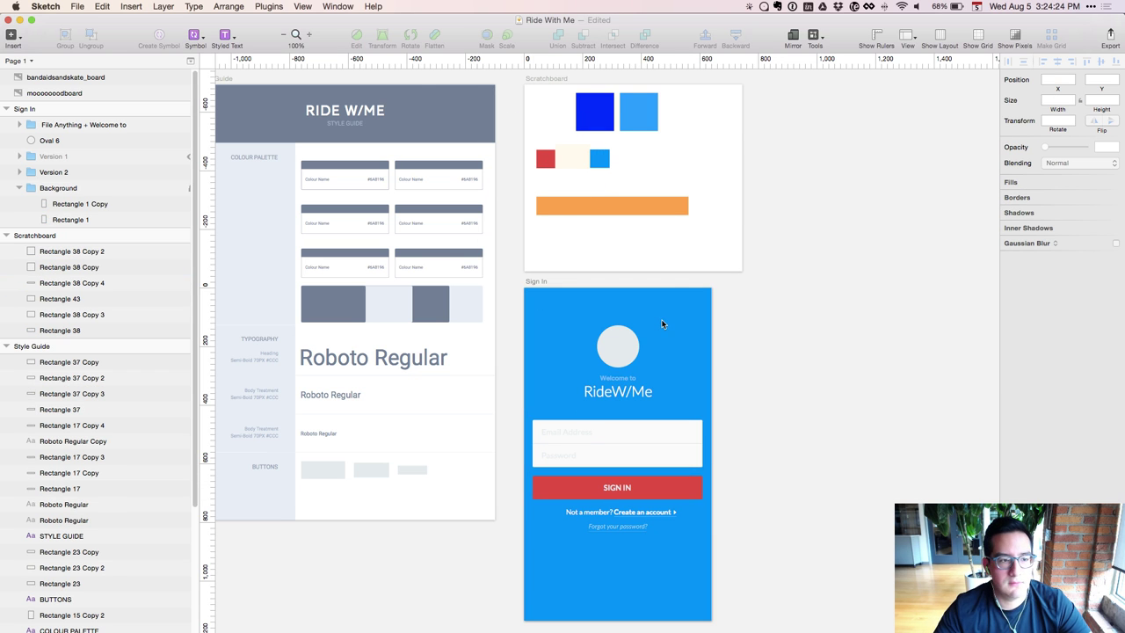
Darken the fill of the Sign In background's upper rectangle to 273C4A, with saturation 47 and brightness 29
left_click(599, 354)
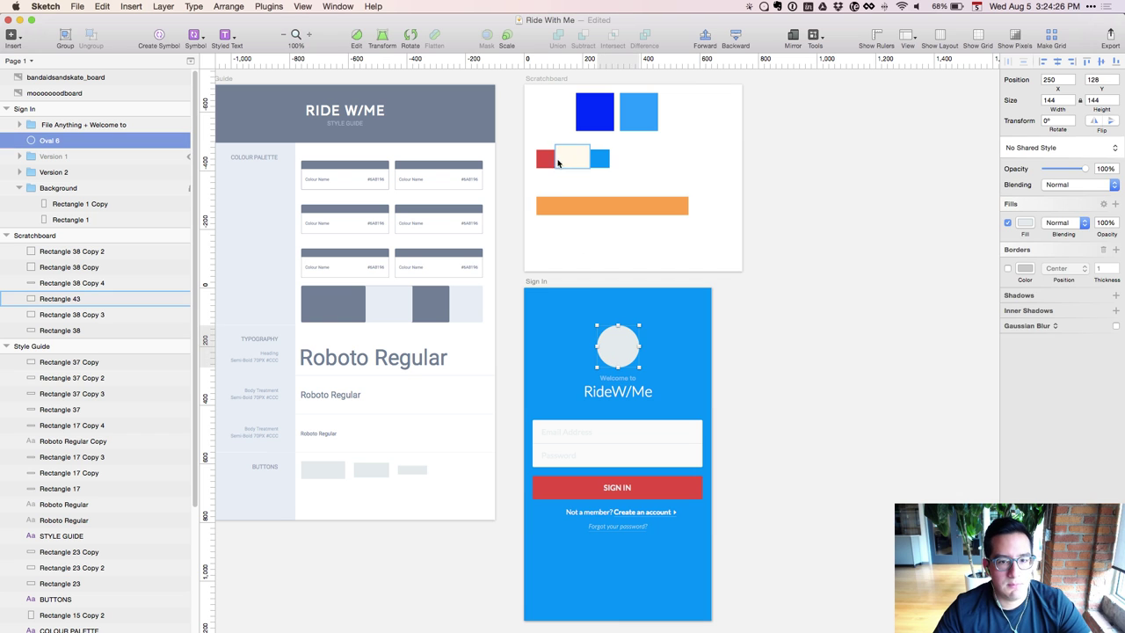
left_click(55, 219)
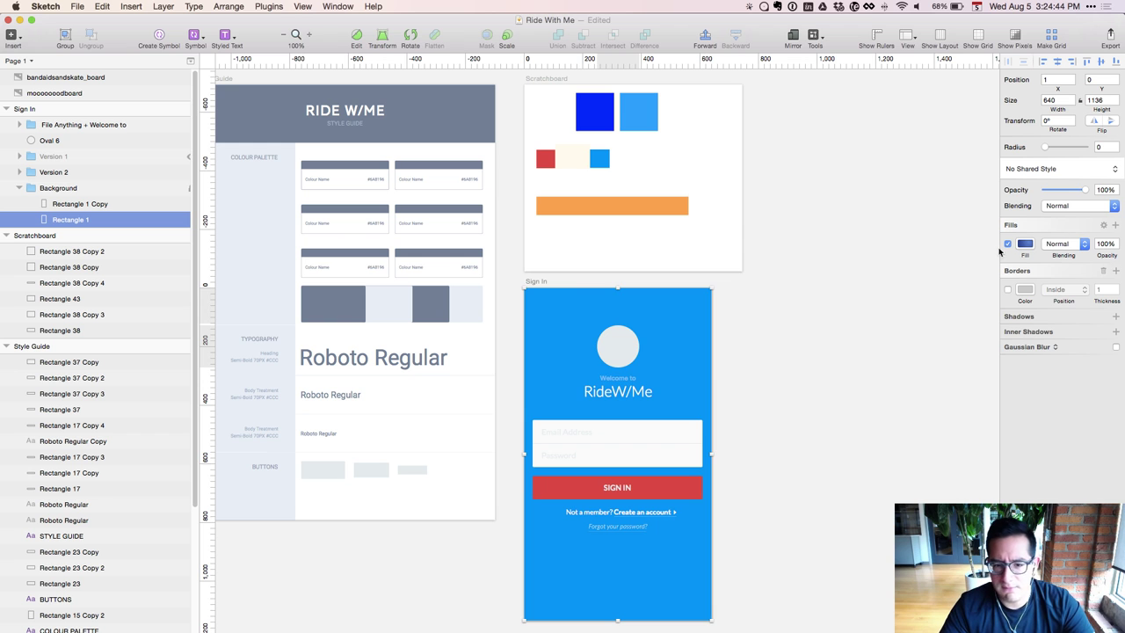
left_click(70, 203)
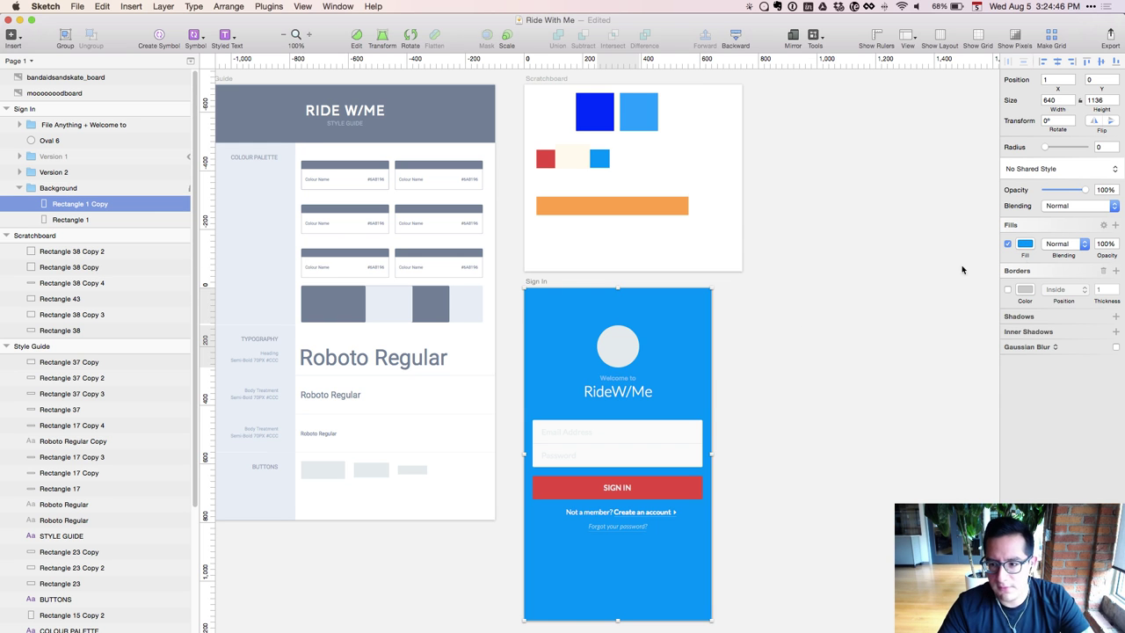
left_click(1025, 245)
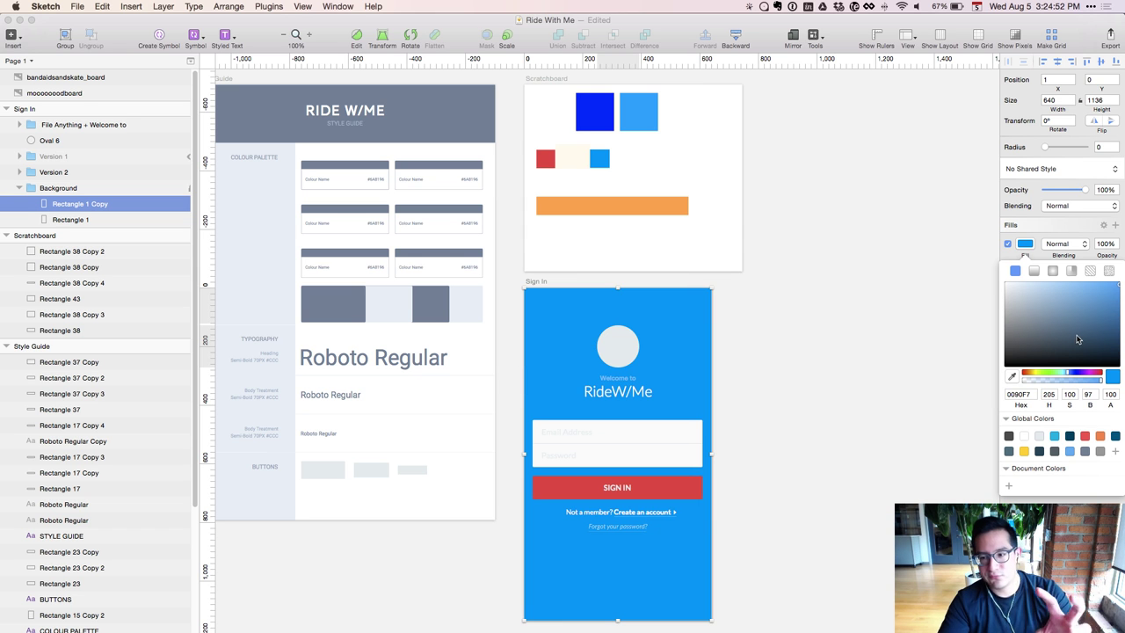
mouse_move(1043, 334)
left_mouse_down()
mouse_move(1019, 309)
mouse_move(1047, 340)
mouse_move(1055, 331)
mouse_move(1040, 348)
mouse_move(1024, 333)
mouse_move(1040, 322)
mouse_move(1079, 324)
mouse_move(1095, 347)
mouse_move(1060, 346)
left_mouse_up()
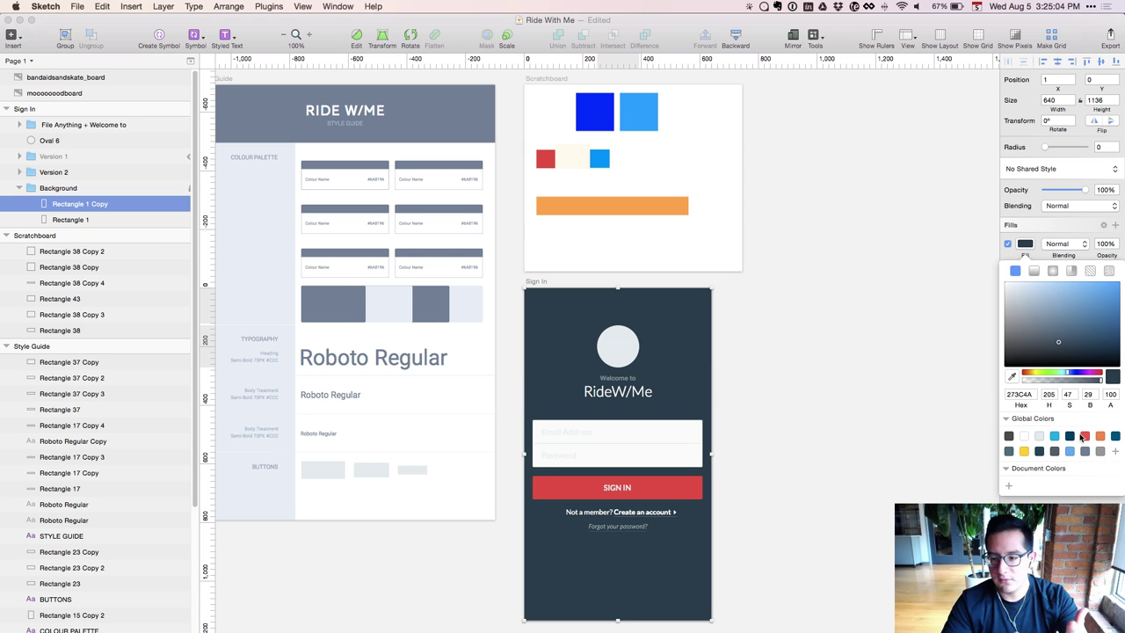
Try a near-black 211717, based on the Sign In button's sampled red, as the Sign In background fill, and undo back to the blue
key("ctrl+c")
left_click(637, 489)
left_click_drag(1090, 299, 1044, 359)
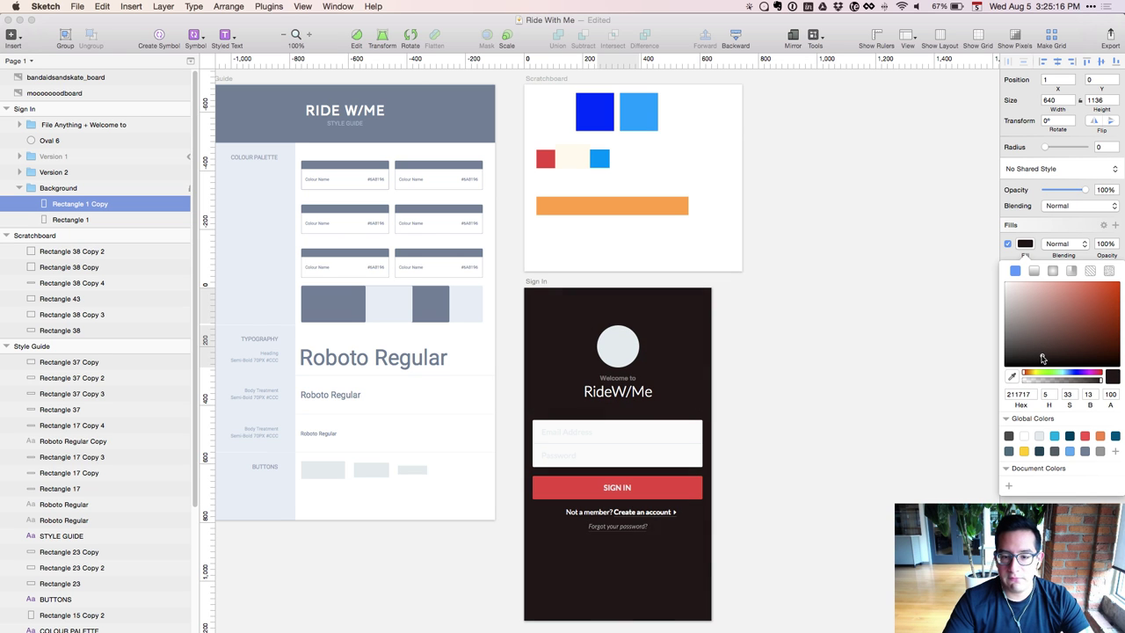
left_click(939, 375)
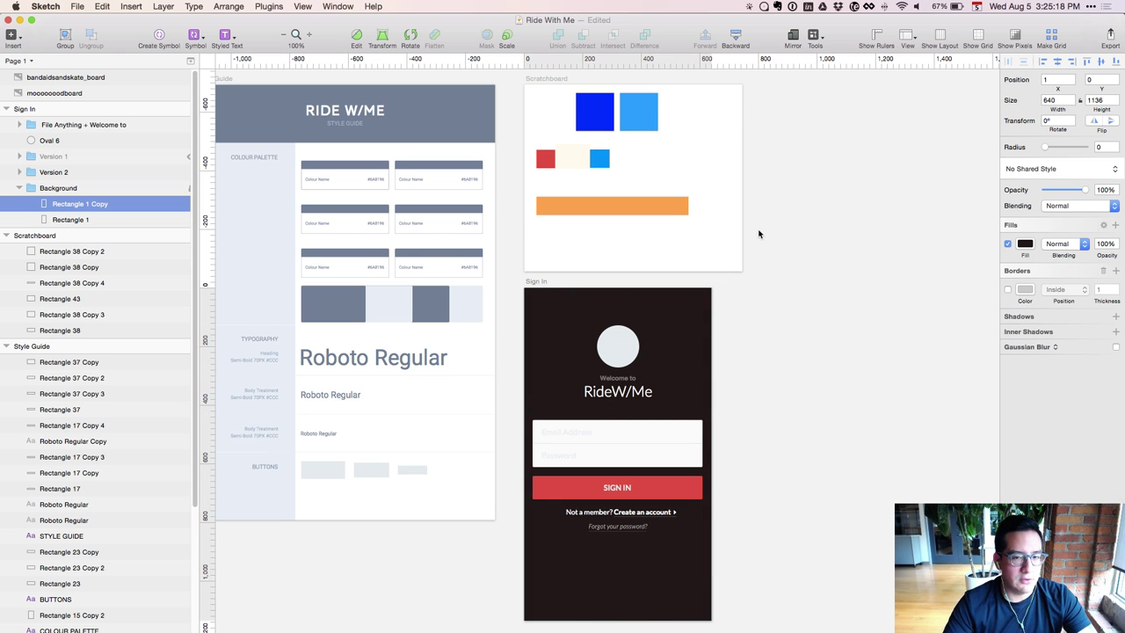
left_click(632, 486)
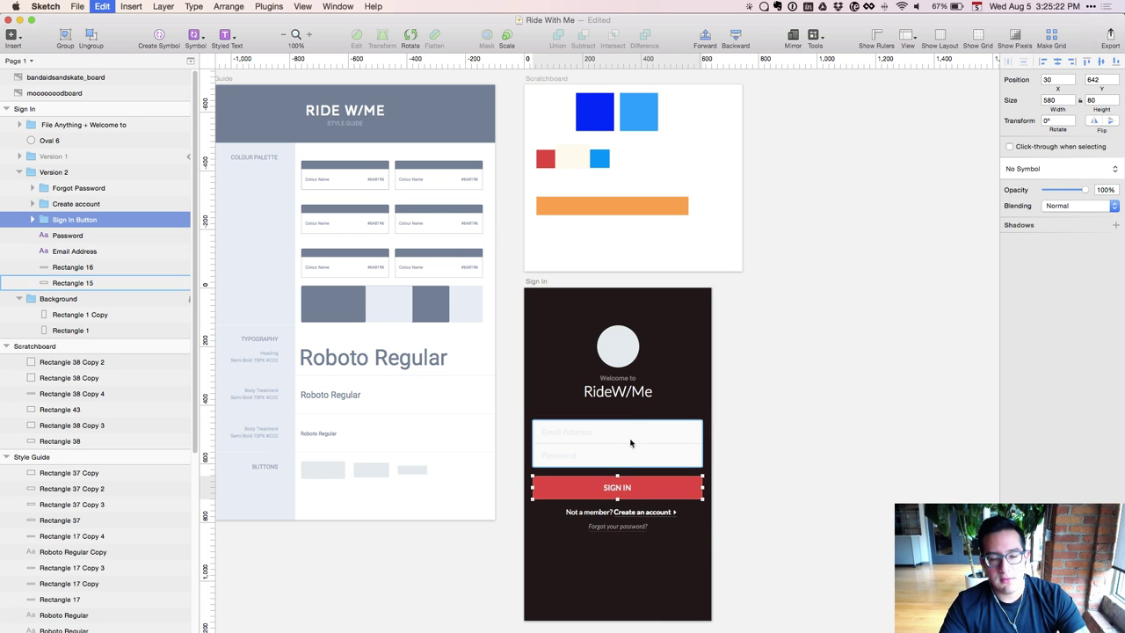
key("super+z")
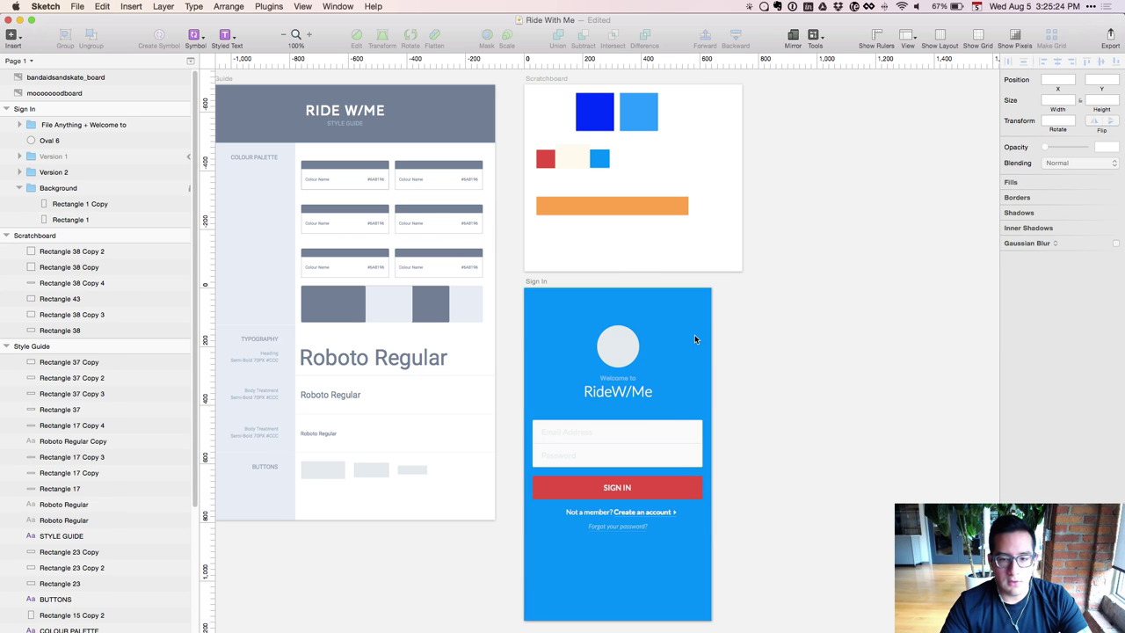
Fill the Sign In button's rectangle with the colour sampled from the small blue block on the Scratchboard
left_click(616, 341)
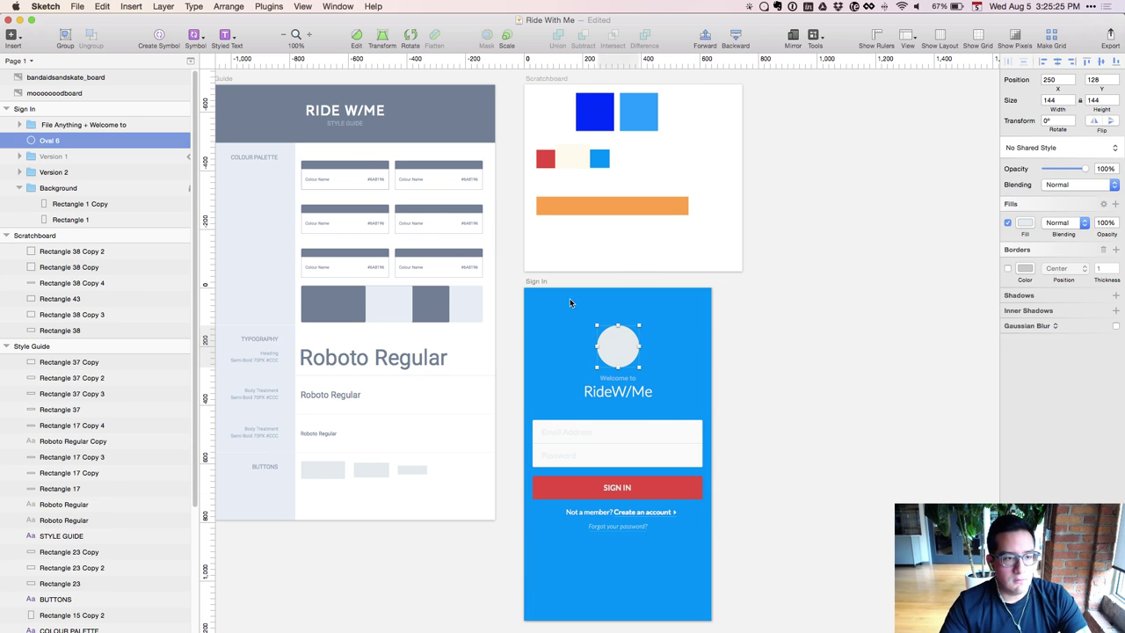
left_click(122, 212)
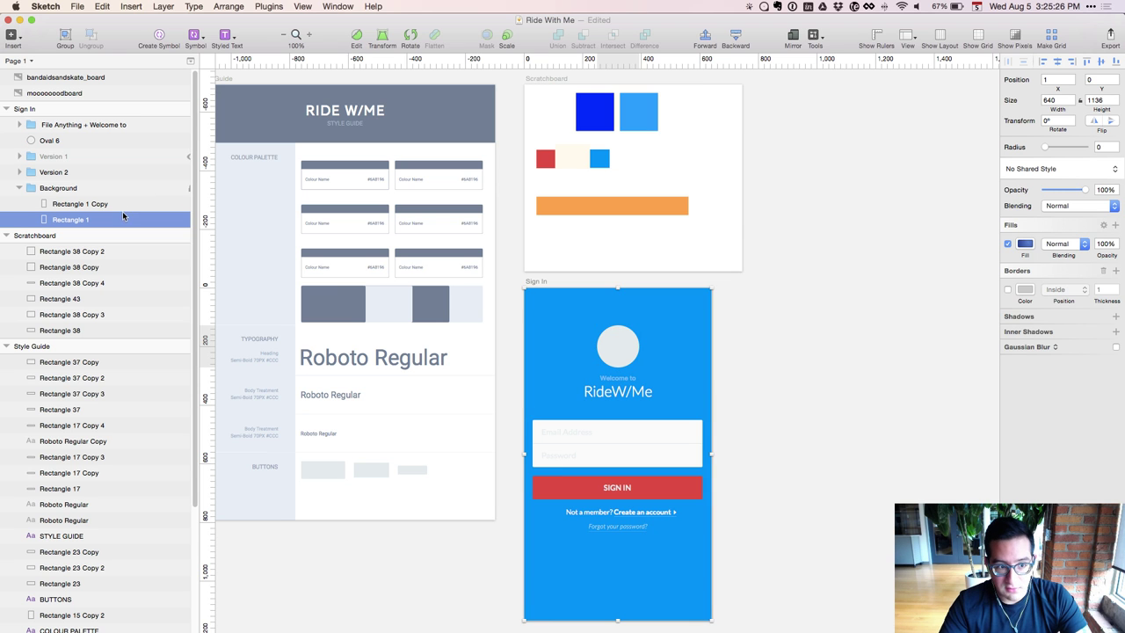
left_click(76, 203)
left_click(1022, 244)
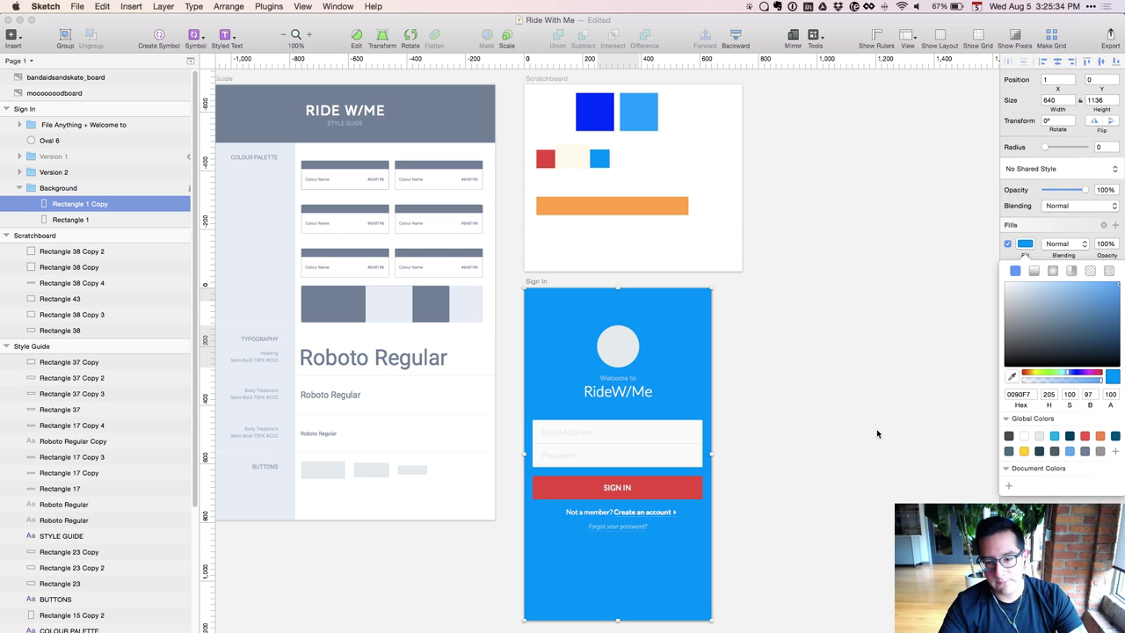
left_click(660, 487, "super")
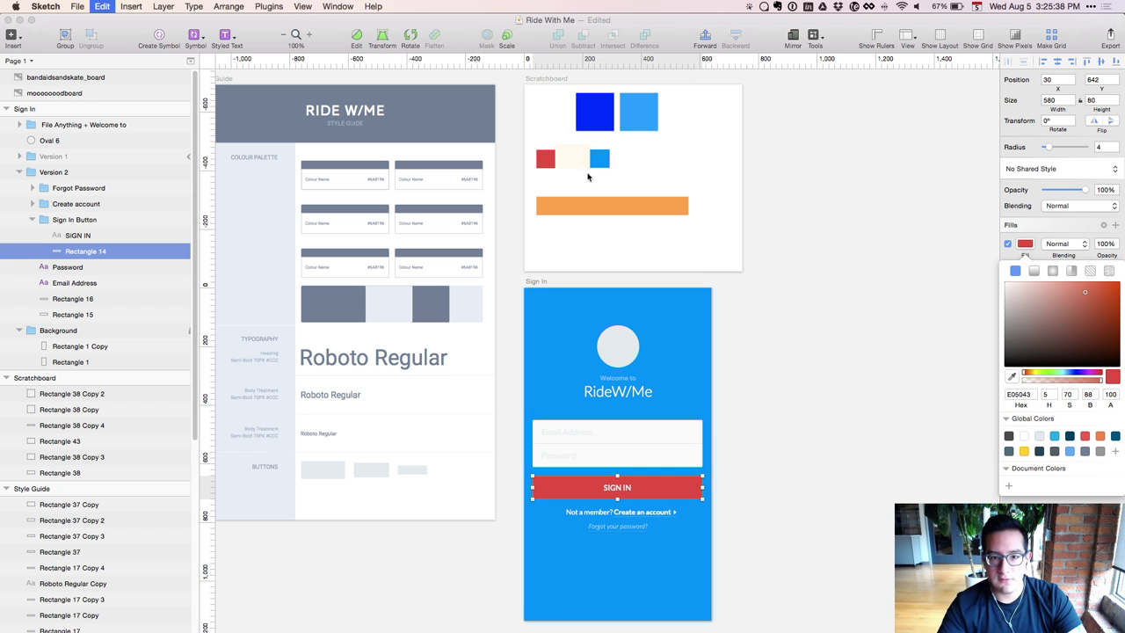
key("ctrl+c")
left_click(598, 159)
key("Escape")
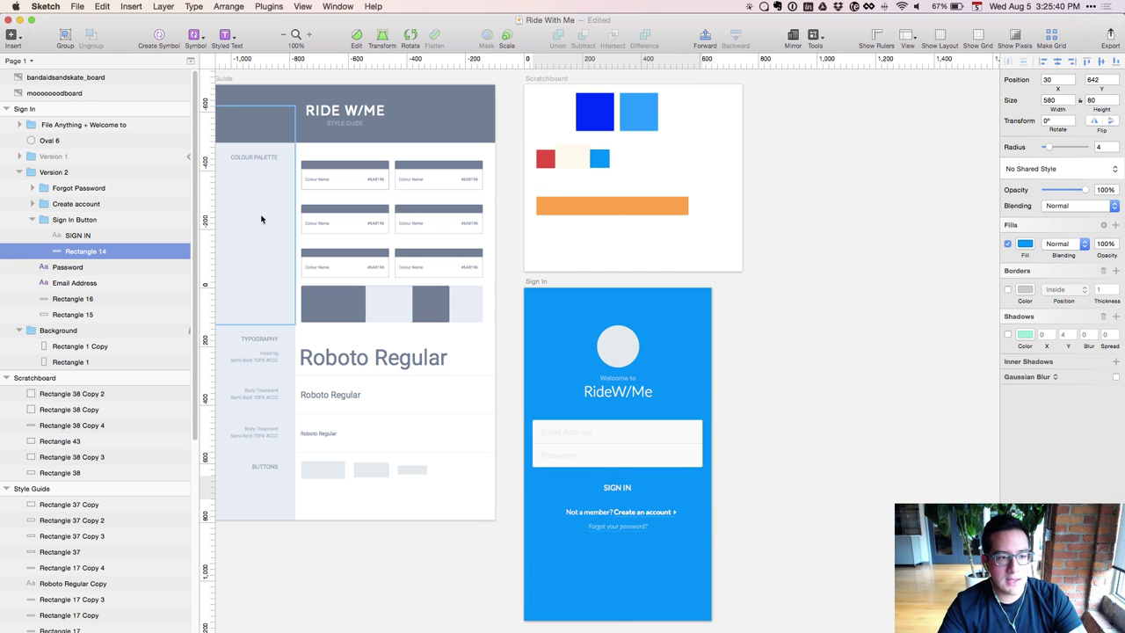
Fill the upper rectangle in the Sign In artboard's Background group with the colour sampled from the red block
left_click(545, 158)
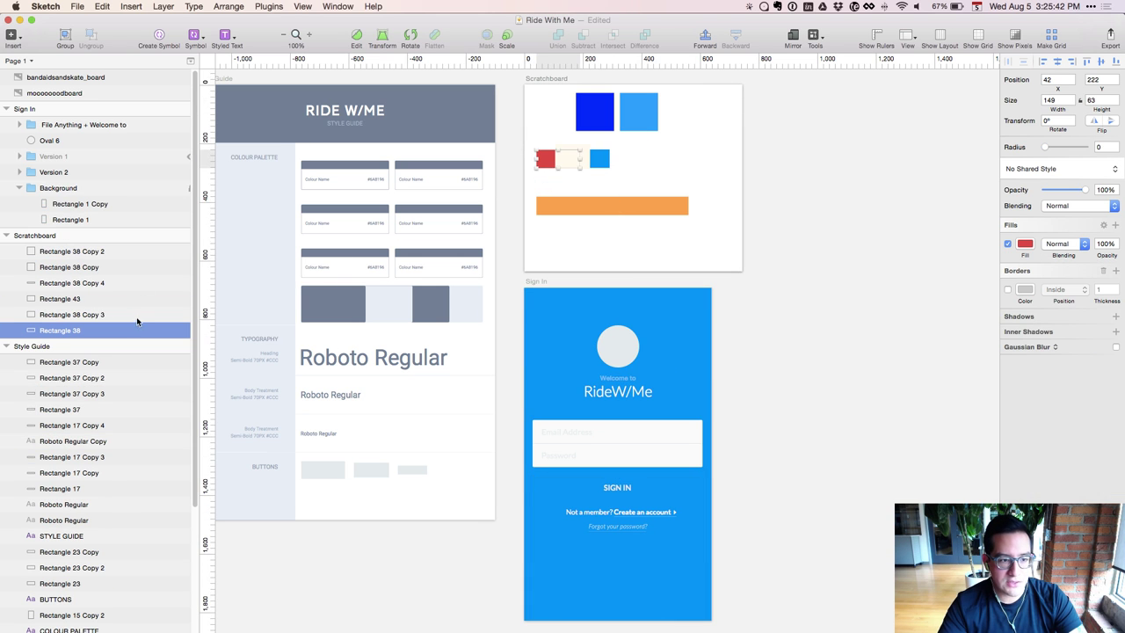
left_click(102, 208)
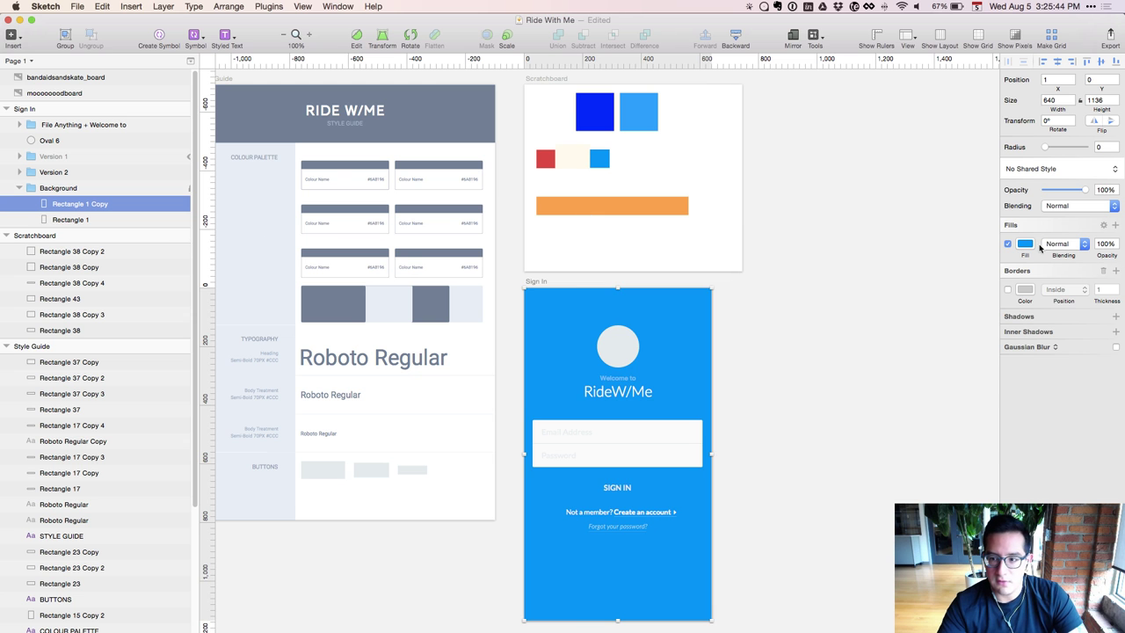
left_click(1025, 243)
key("ctrl+c")
left_click(545, 158)
key("Escape")
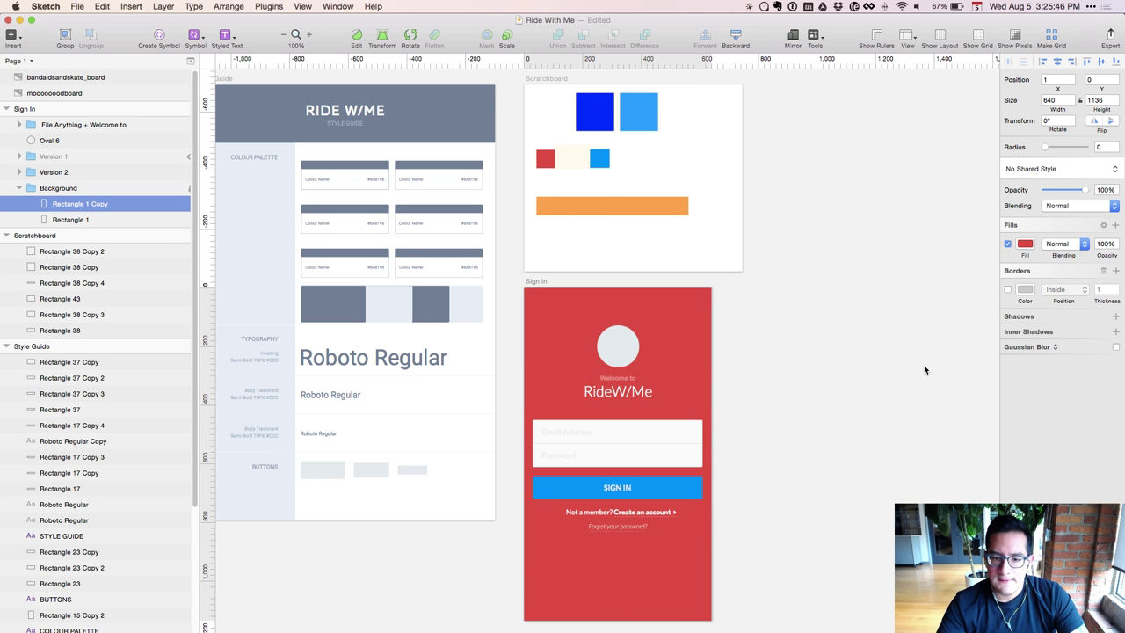
Sample the dark slate colour 384C62 from the pavement in the crosswalk-button photo on the bandaidsandskate_board mood board
scroll(924, 369, "left", 10)
scroll(924, 369, "up", 2)
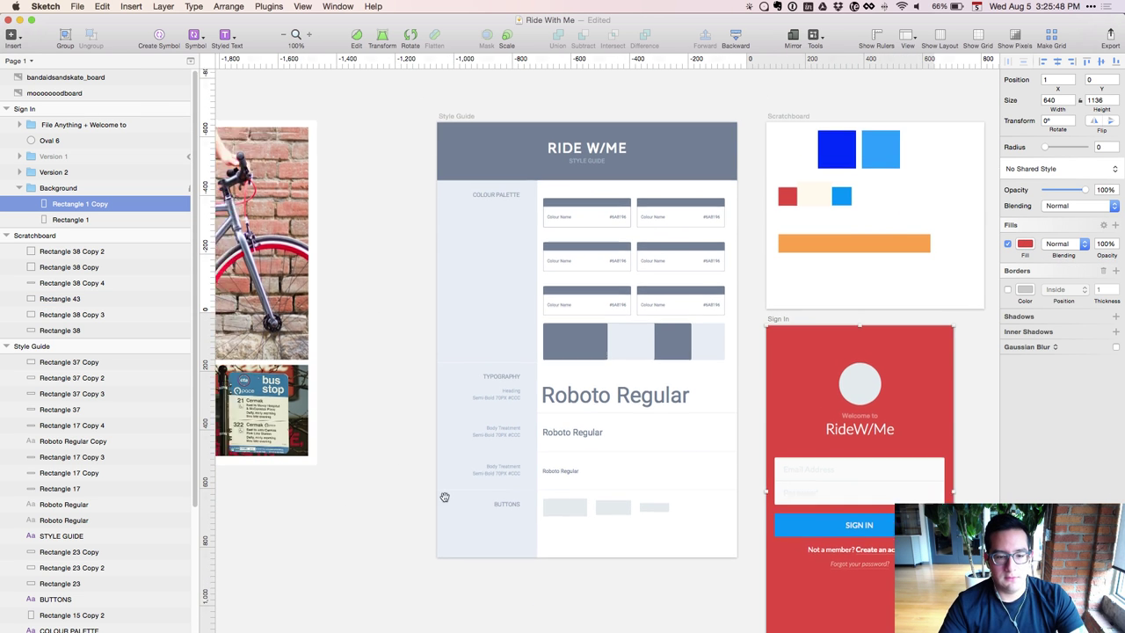
left_click_drag(445, 497, 875, 539)
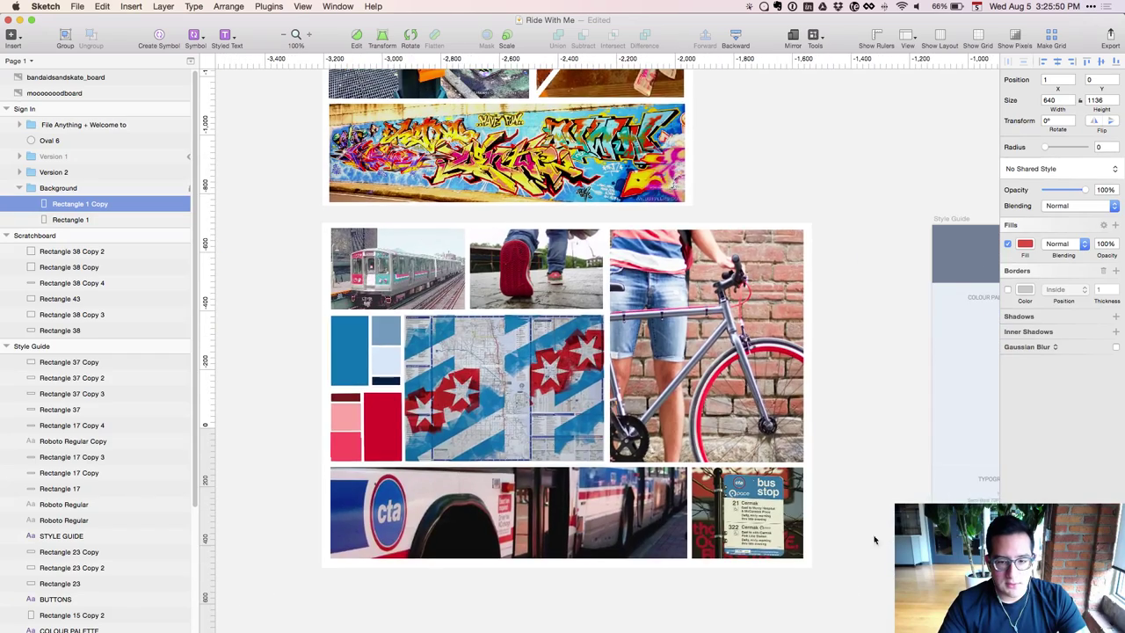
left_click_drag(884, 264, 870, 566)
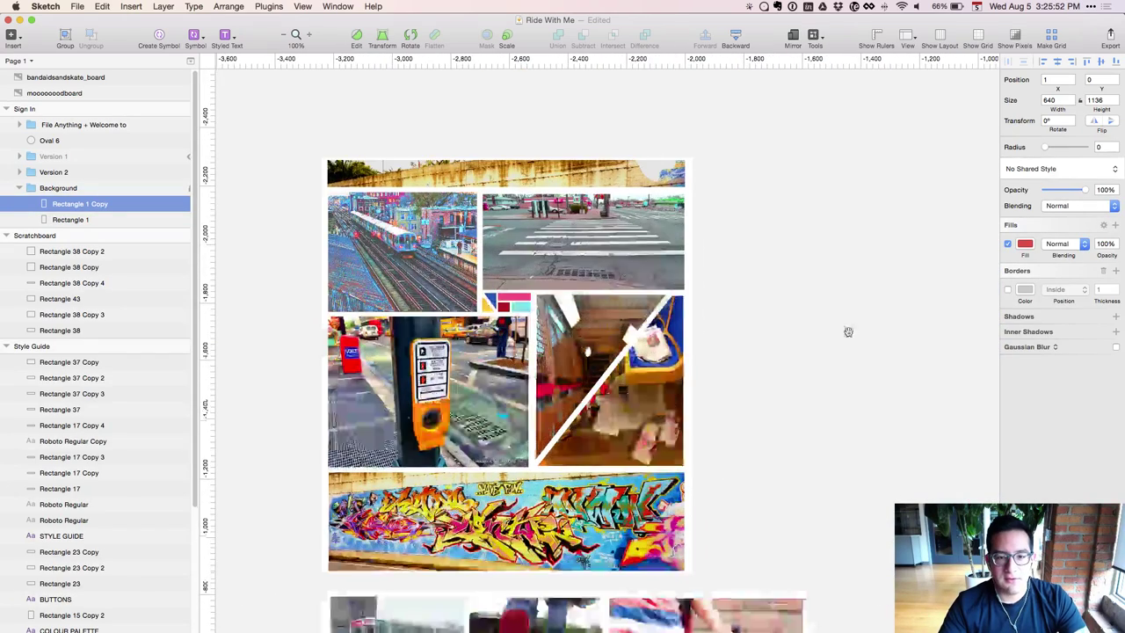
left_click_drag(848, 331, 819, 243)
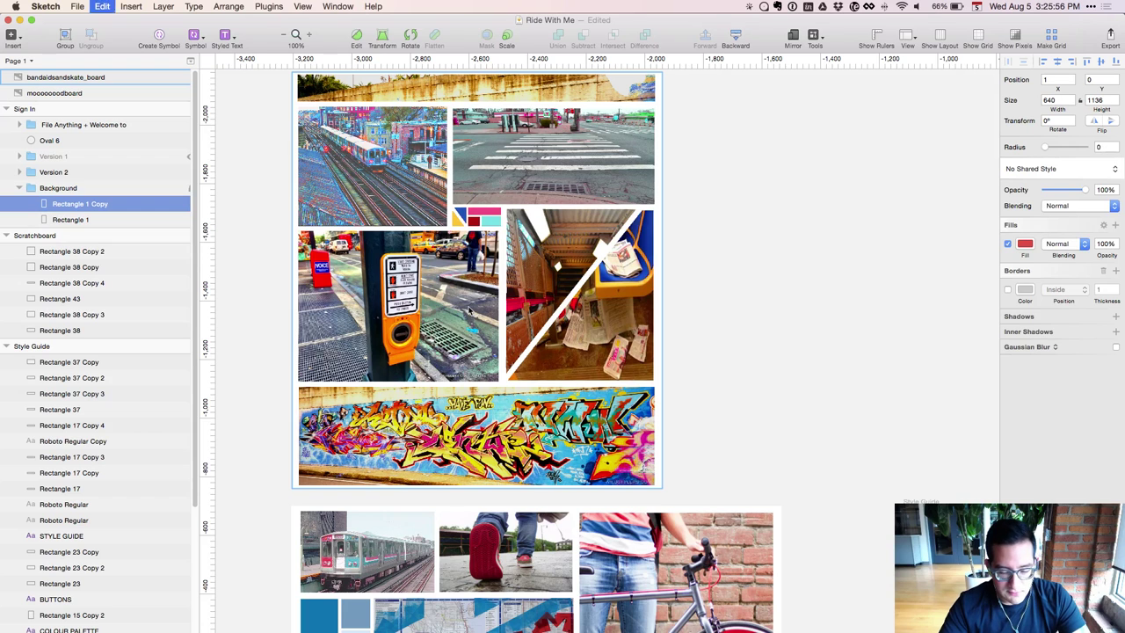
key("ctrl+c")
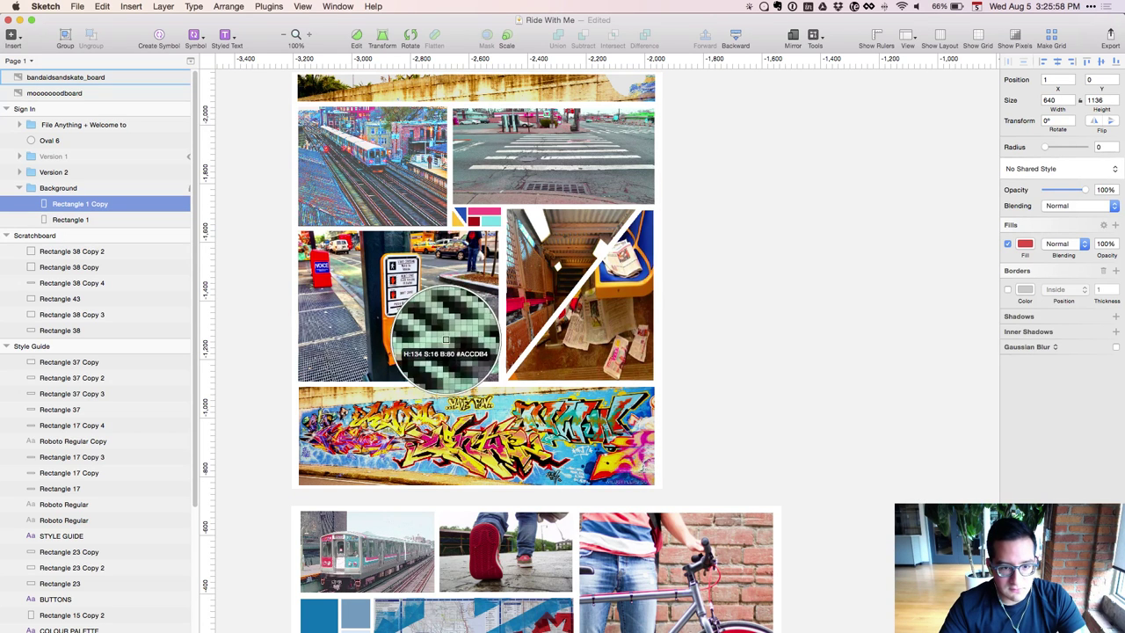
key("Escape")
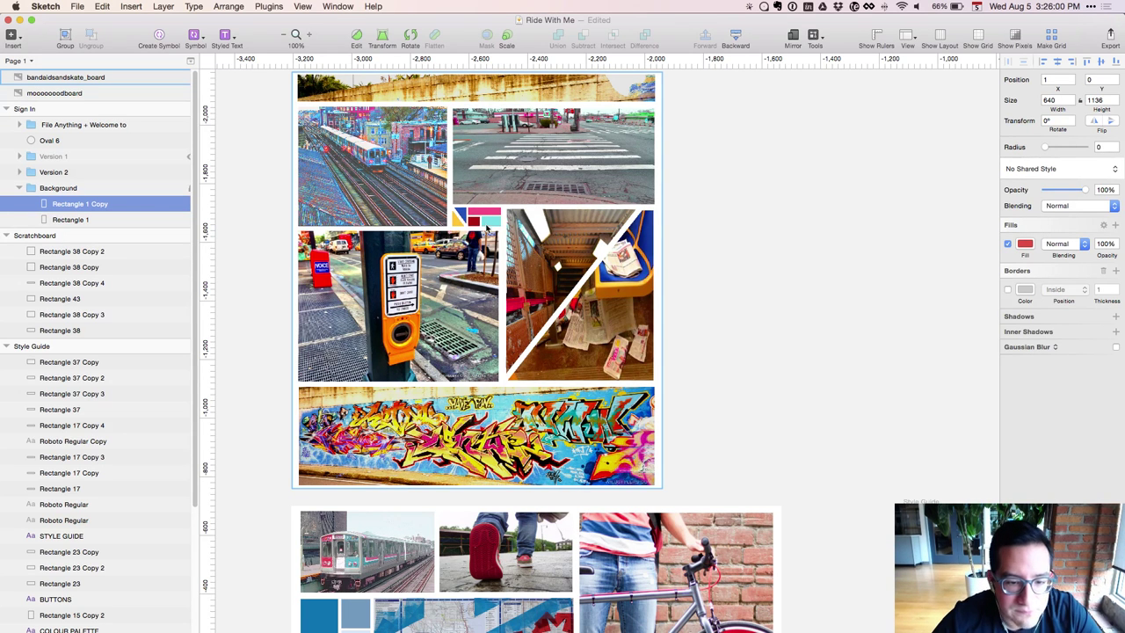
key("ctrl+c")
key("Escape")
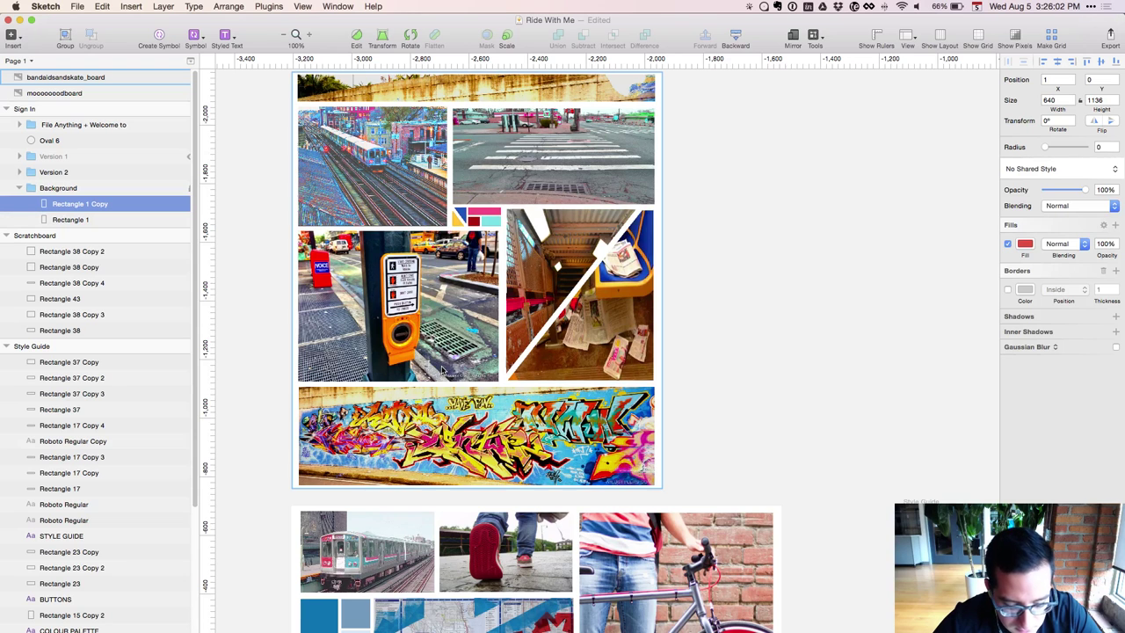
key("ctrl+c")
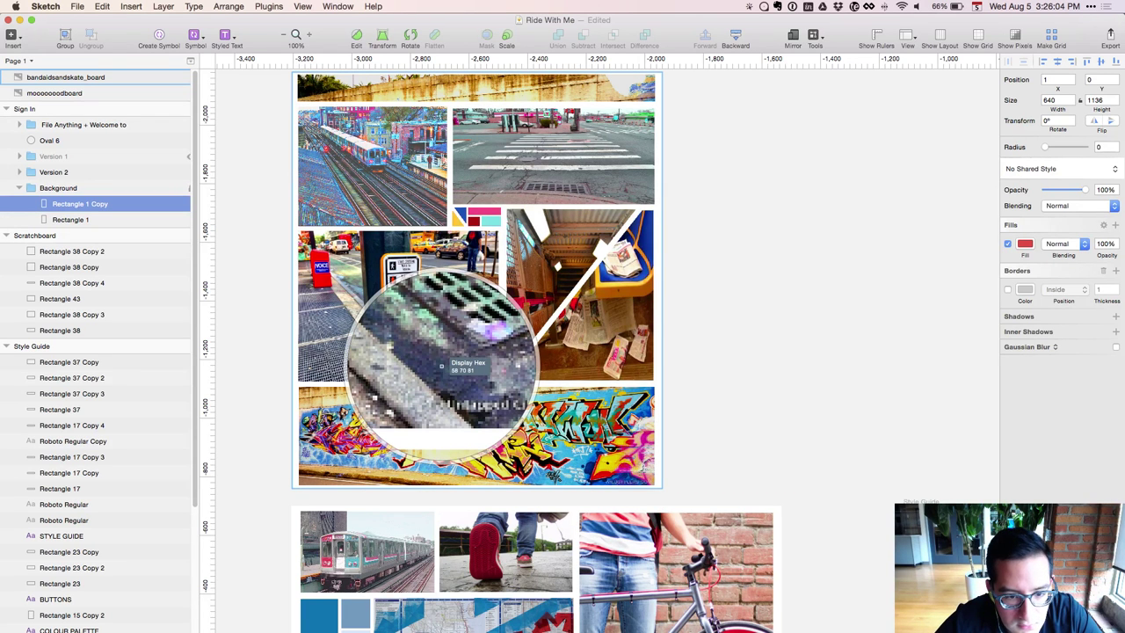
left_click(441, 364)
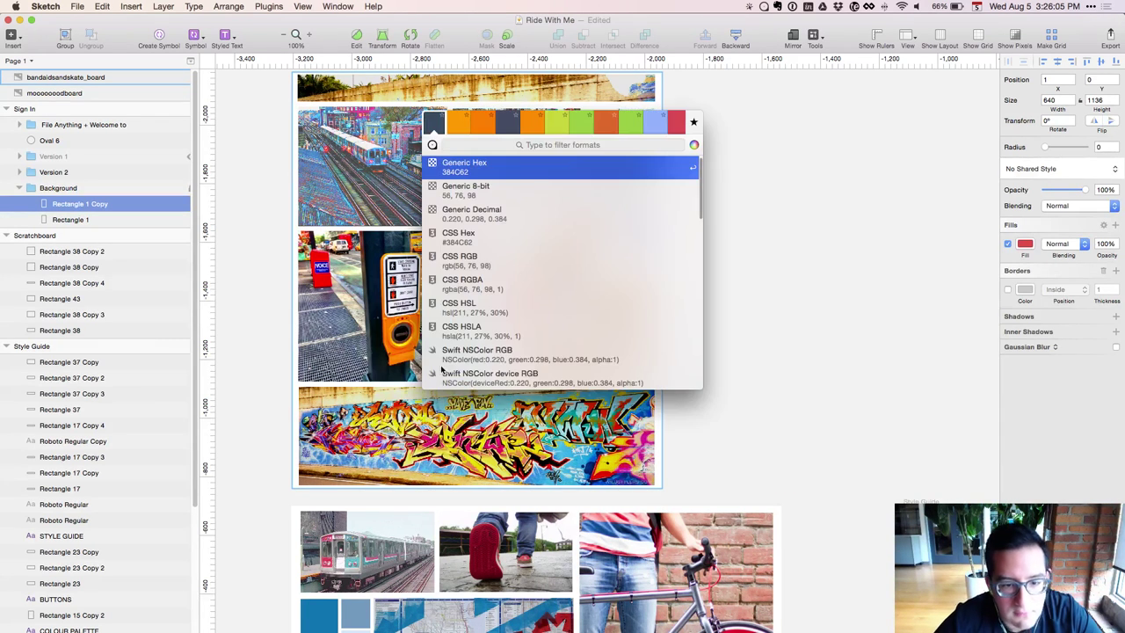
left_click(915, 304)
Copy the sampled colour's Generic Hex value and set the Scratchboard's long orange bar to fill 384C62
scroll(905, 395, "right", 15)
scroll(905, 395, "down", 7)
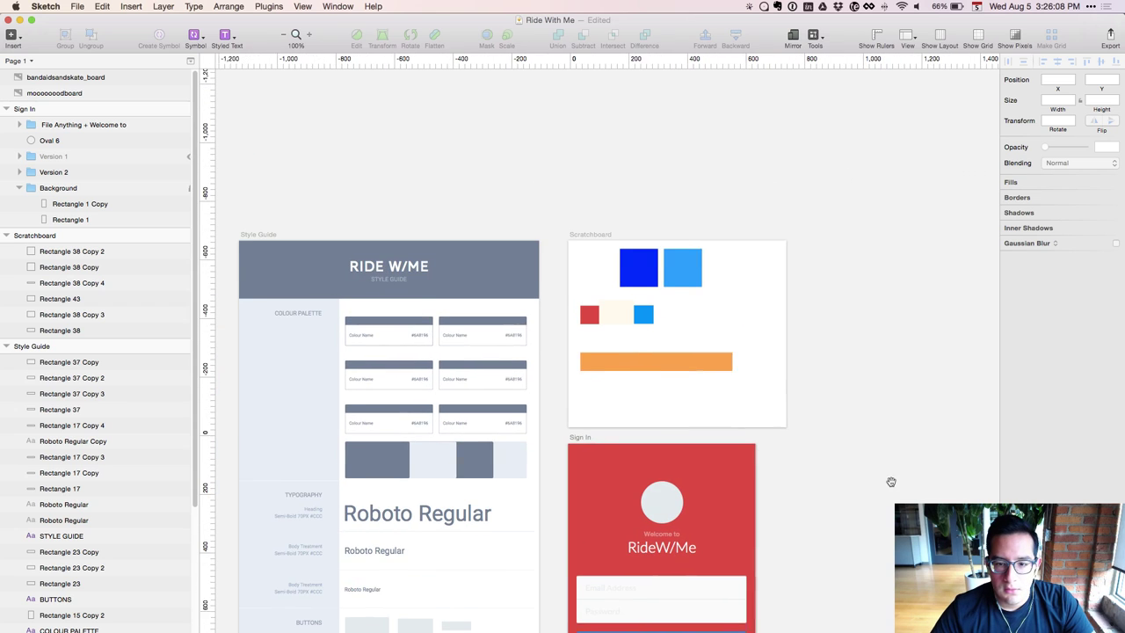
left_click(618, 367)
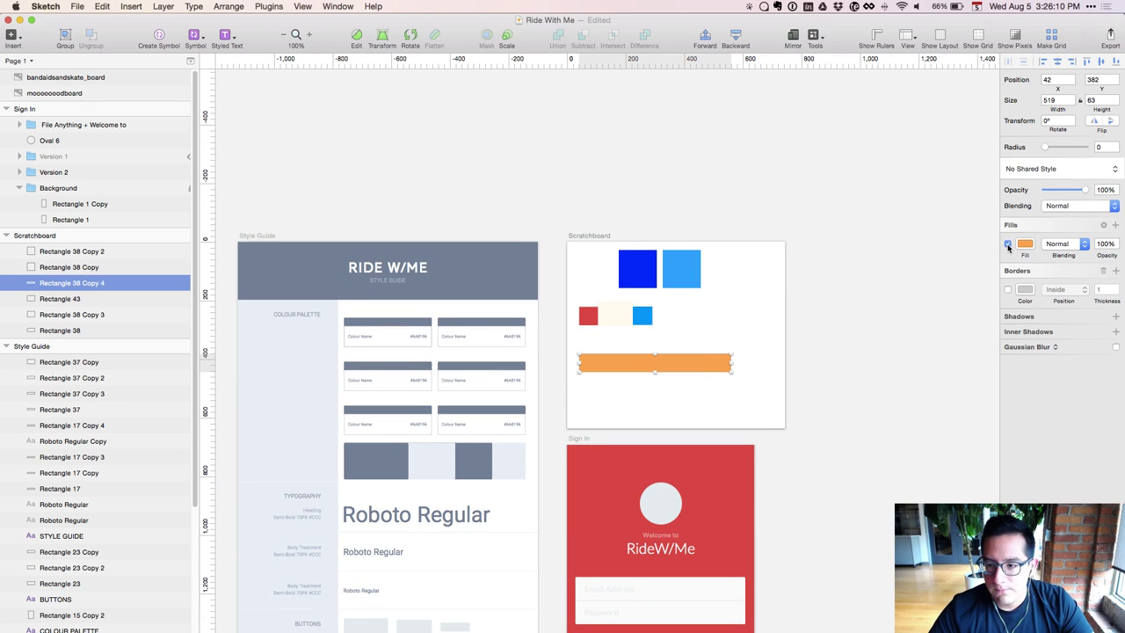
key("super+shift+c")
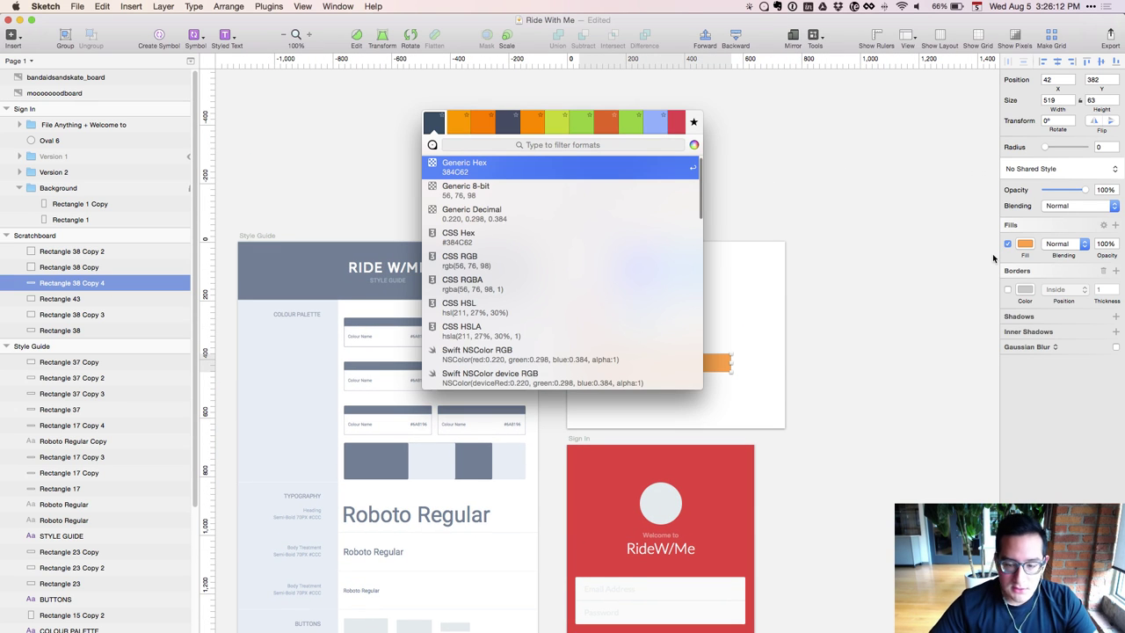
key("Return")
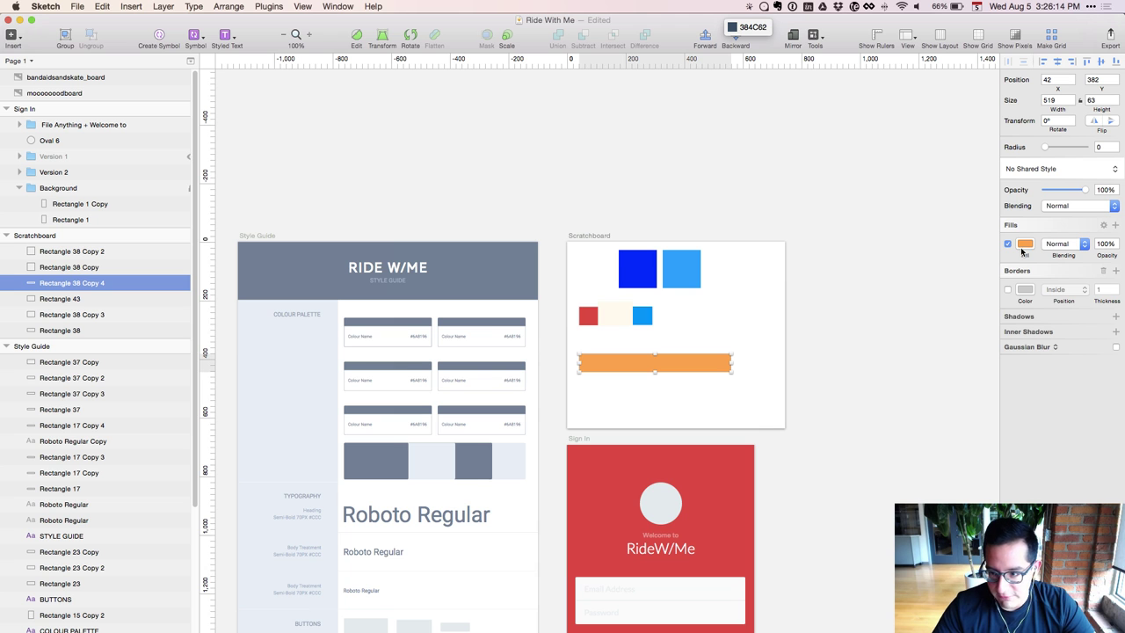
left_click(1025, 244)
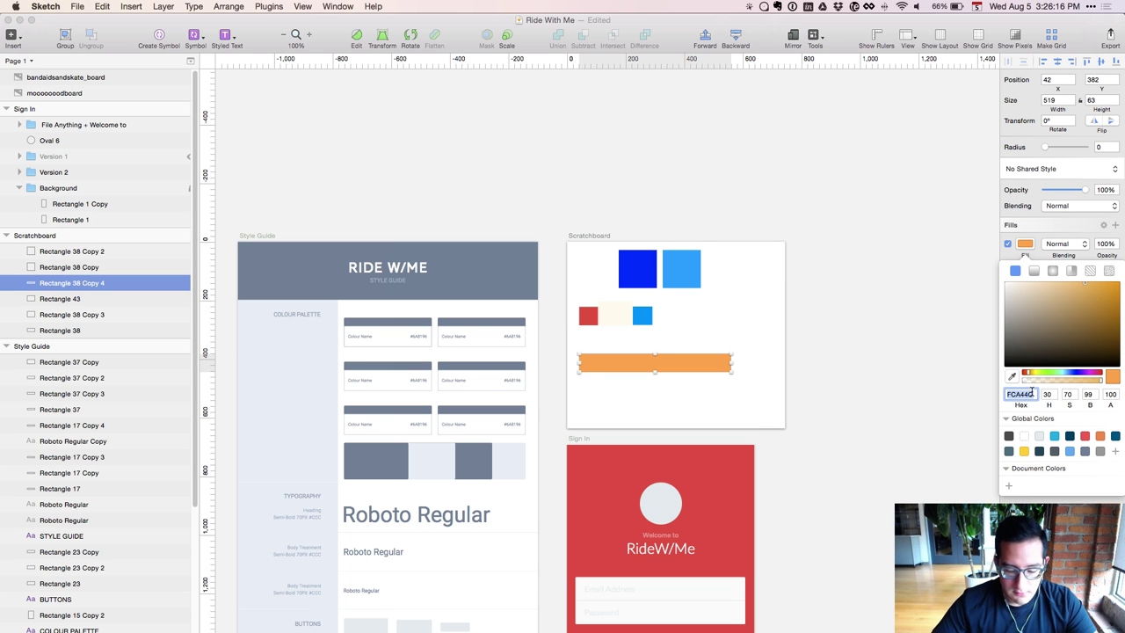
key("super+v")
key("Return")
left_click(866, 470)
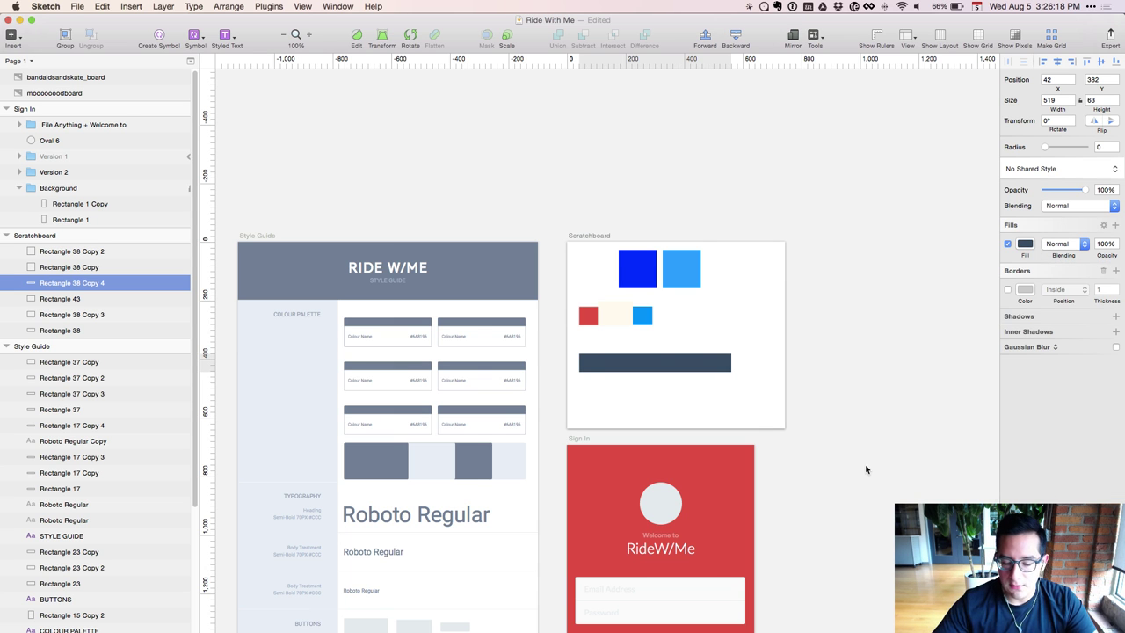
Compare the slate bar with the red, cream and blue blocks on the Scratchboard artboard
key("super+plus")
key("super+plus")
scroll(713, 482, "right", 3)
scroll(713, 483, "up", 2)
left_click(688, 480)
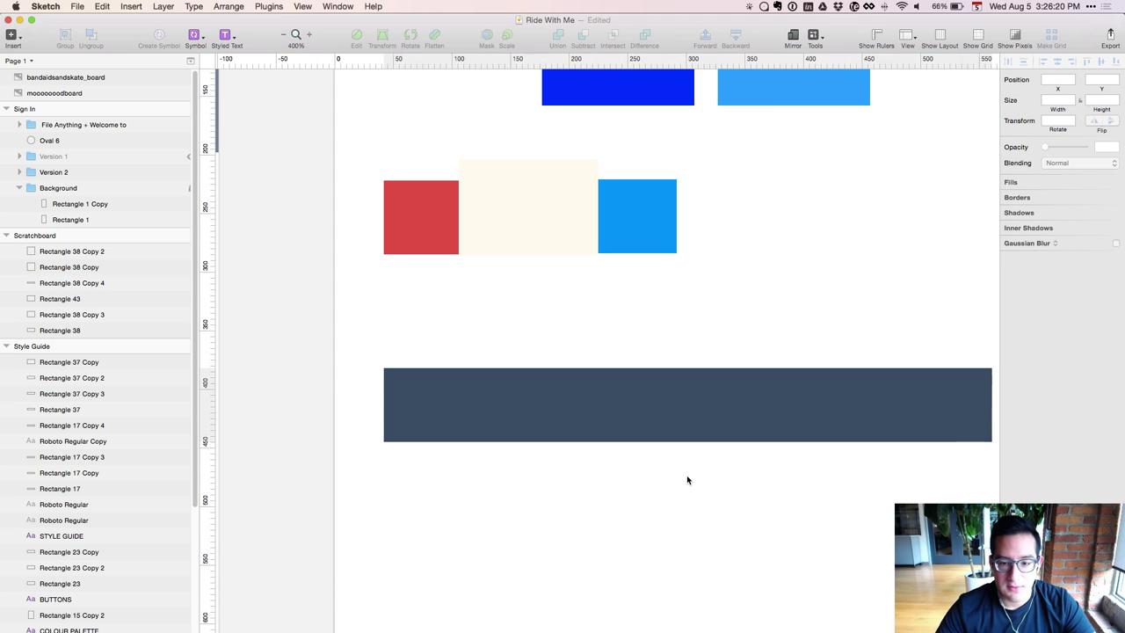
key("super+minus")
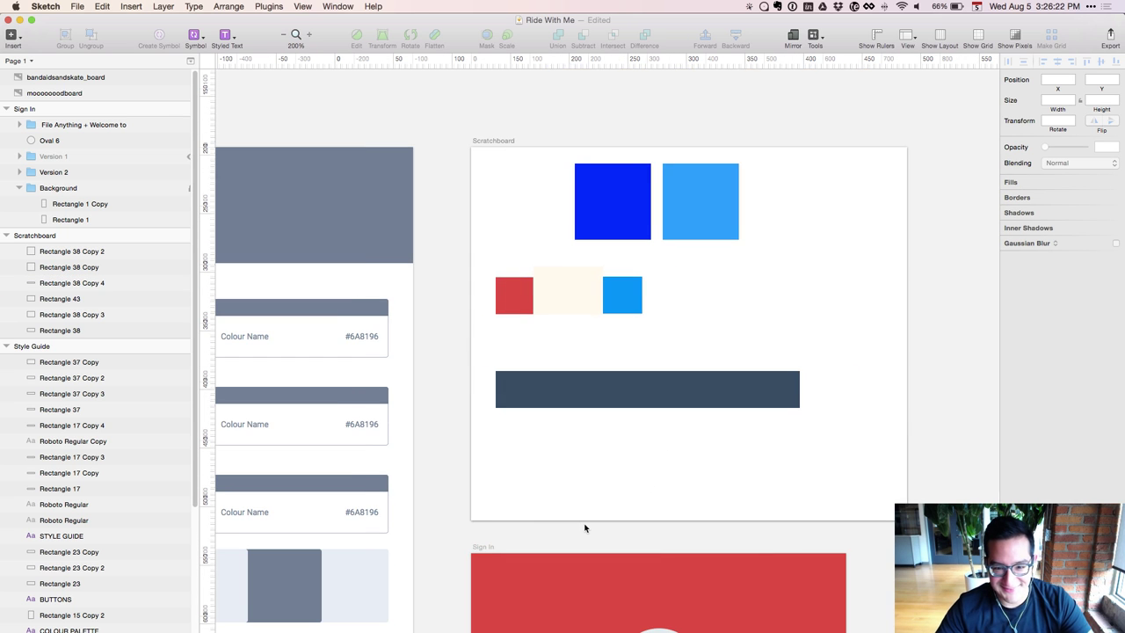
Examine the colours in the train, crosswalk and street photos on the bandaidsandskate_board mood board
scroll(414, 431, "left", 10)
scroll(414, 432, "left", 20)
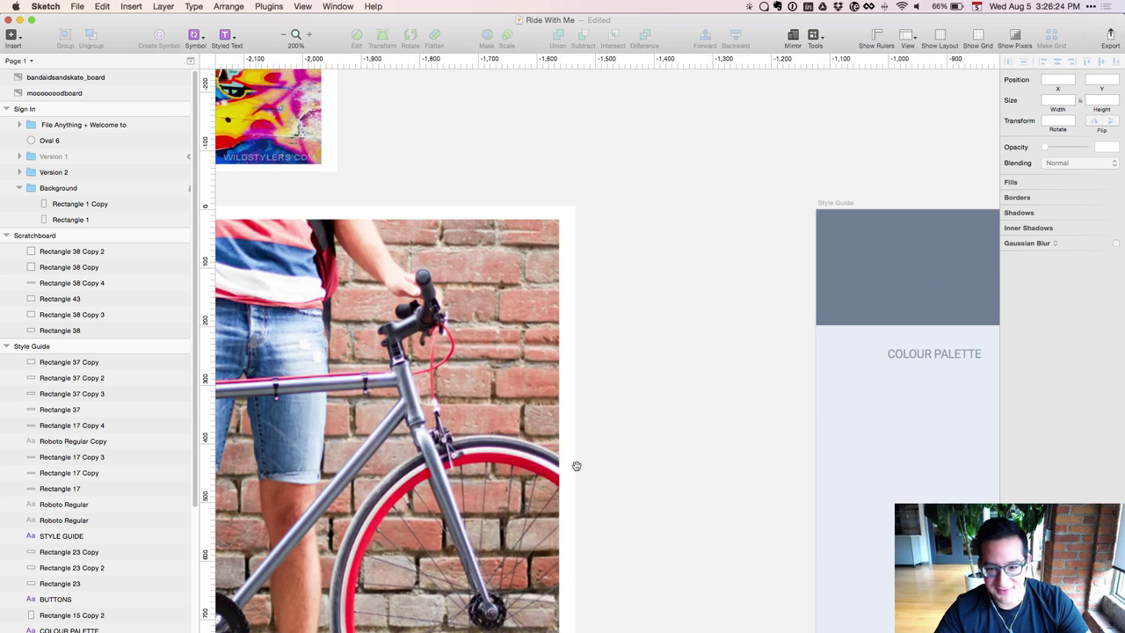
scroll(598, 494, "up", 4)
scroll(598, 494, "up", 15)
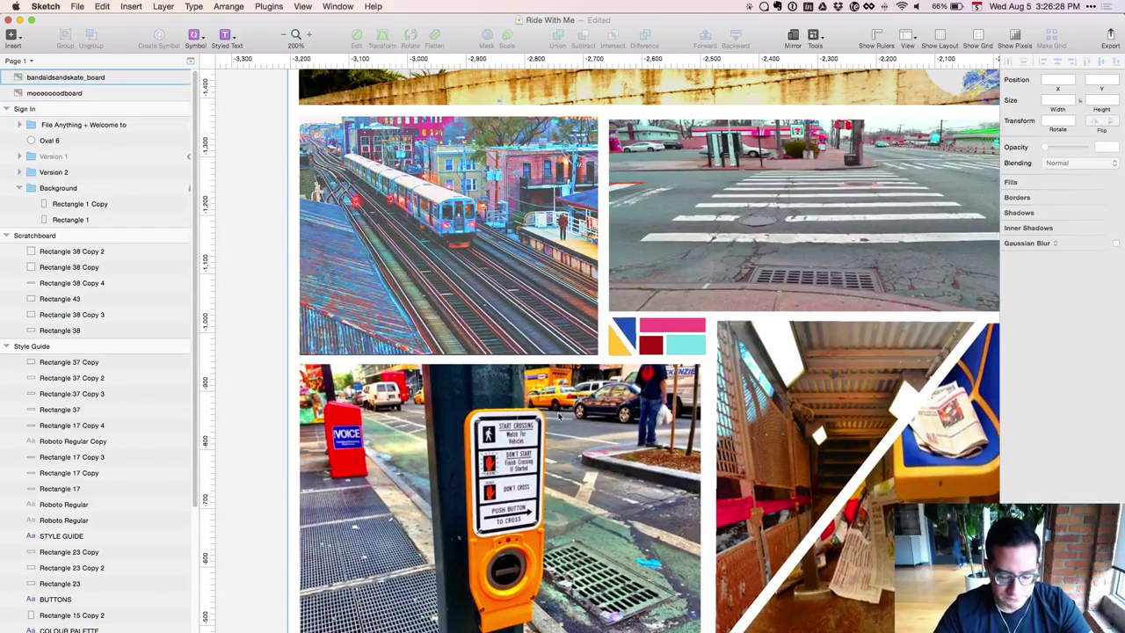
scroll(426, 474, "down", 5)
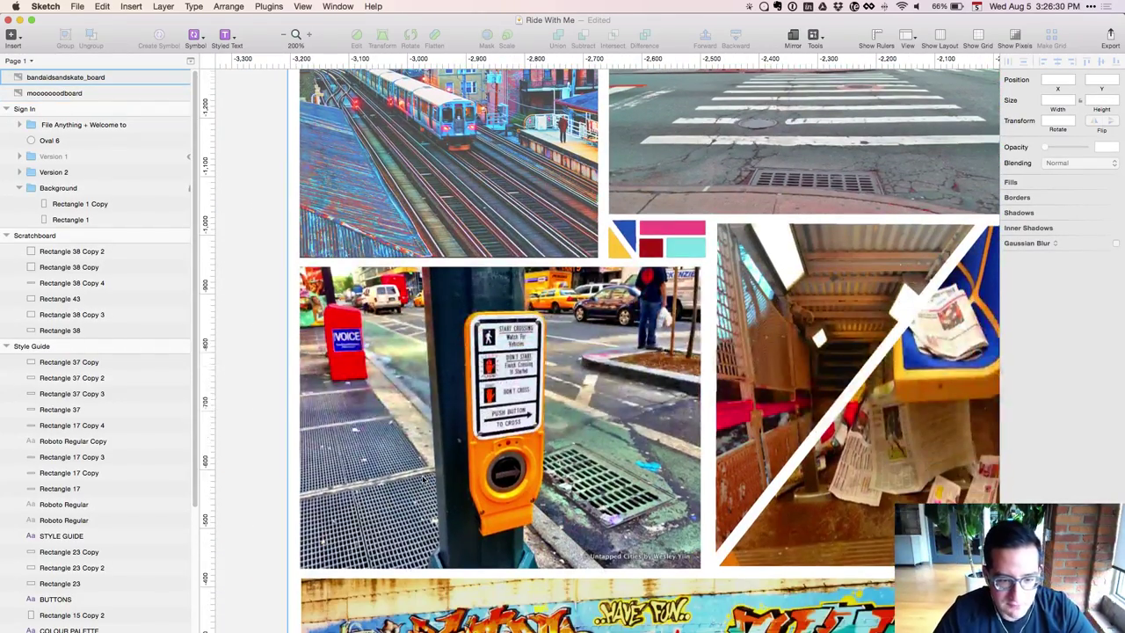
scroll(425, 479, "down", 2)
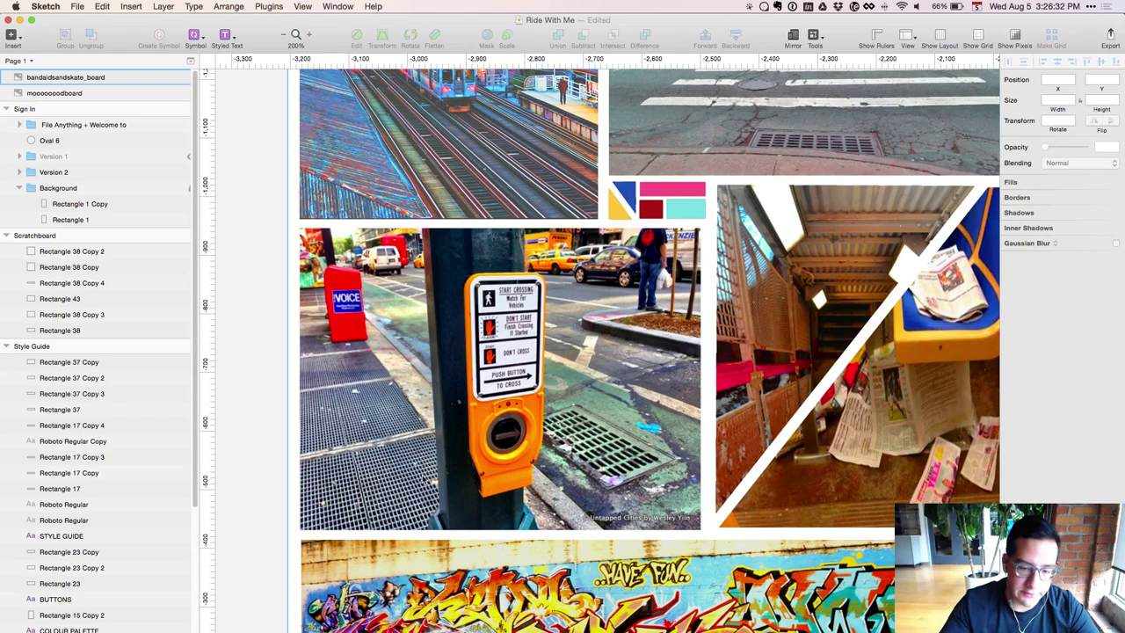
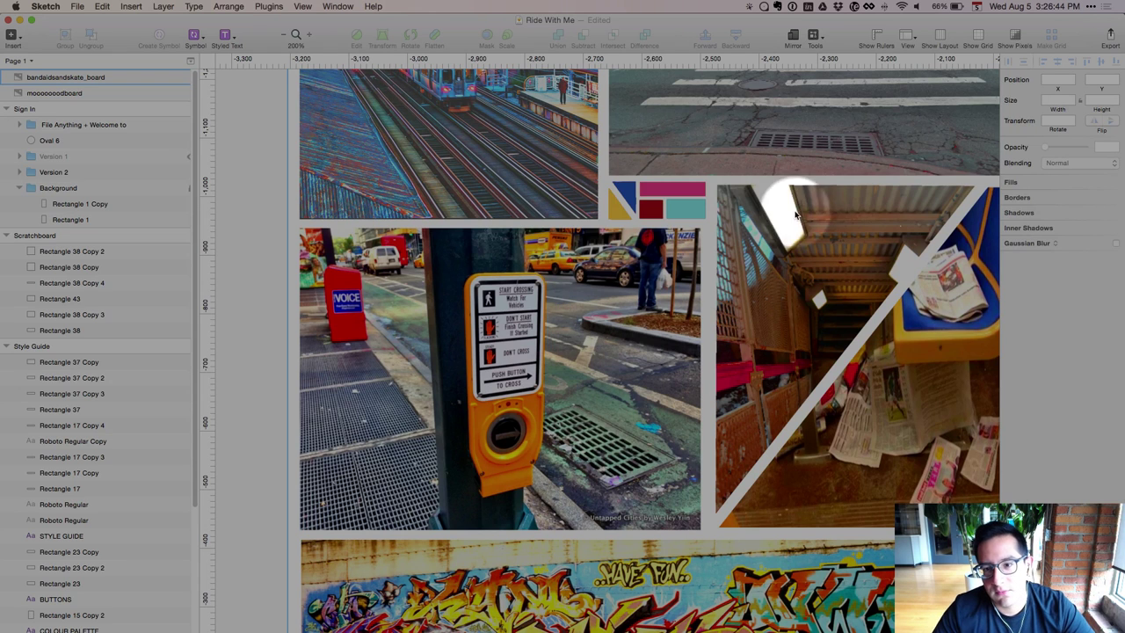
scroll(787, 193, "up", 3)
scroll(794, 189, "up", 3)
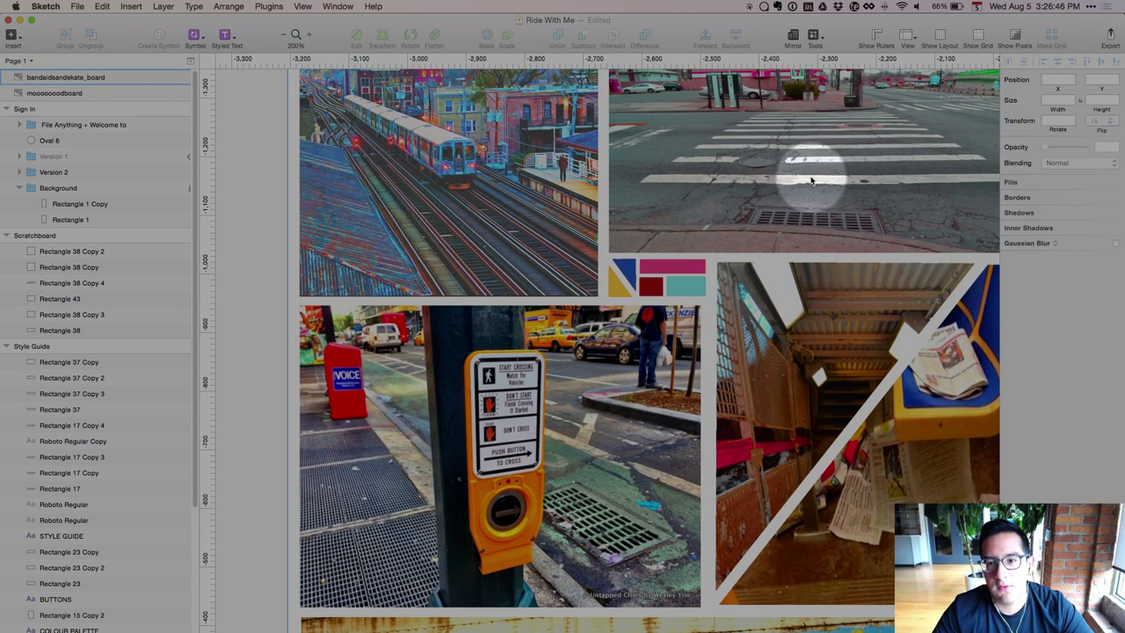
Examine the crosswalk, graffiti, transit map and bus images on the two mood boards for further palette colours
scroll(690, 179, "up", 2)
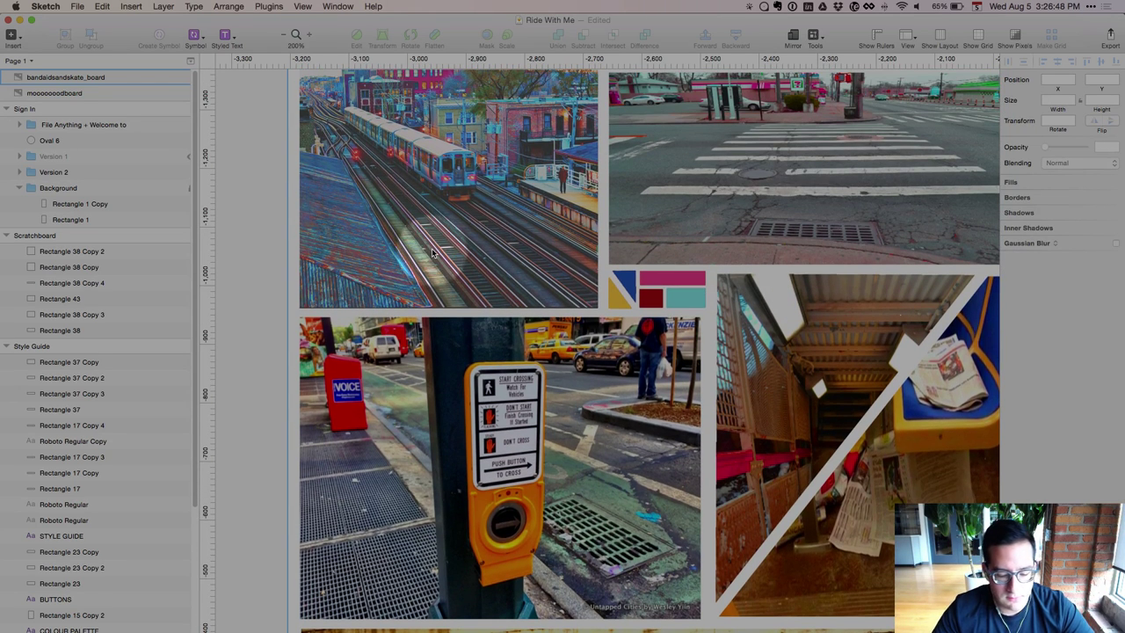
scroll(570, 306, "down", 10)
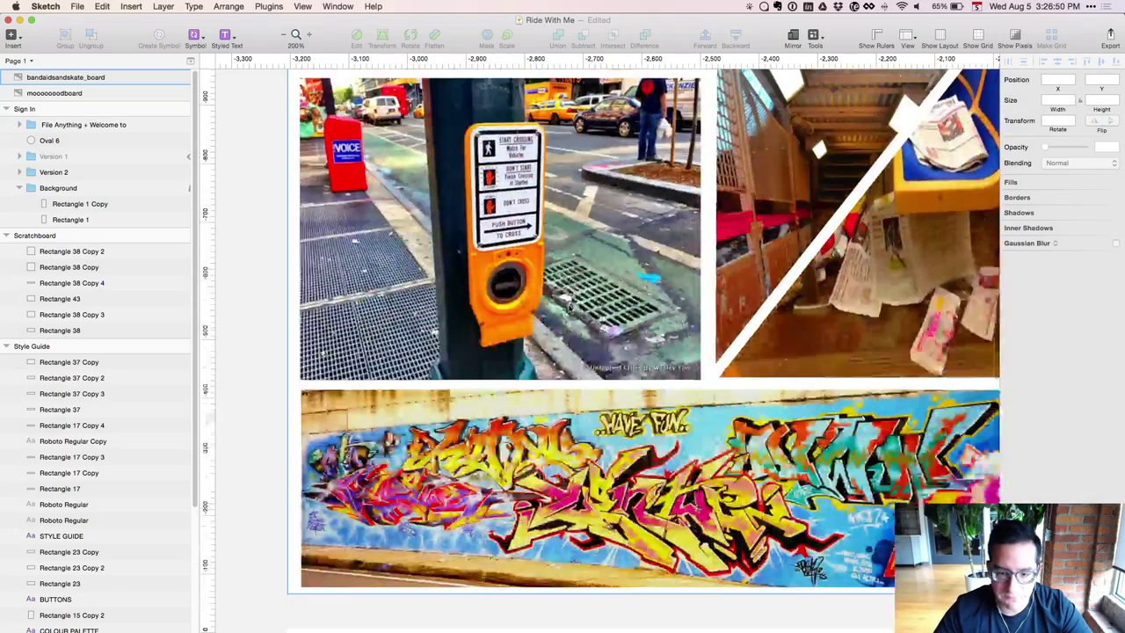
scroll(569, 305, "down", 6)
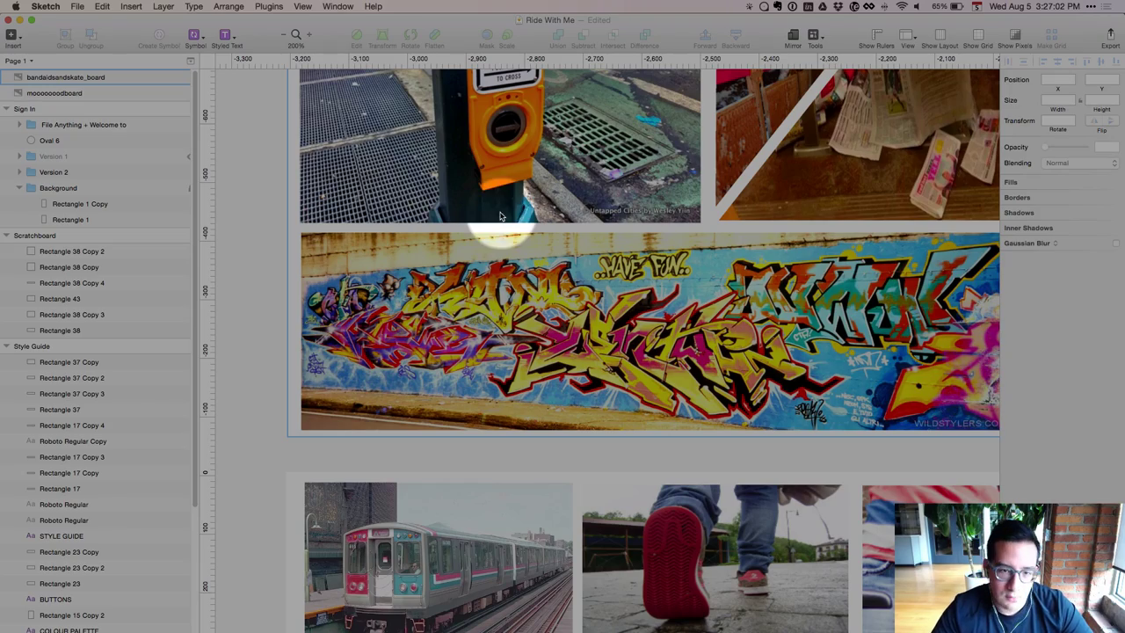
left_click(719, 488)
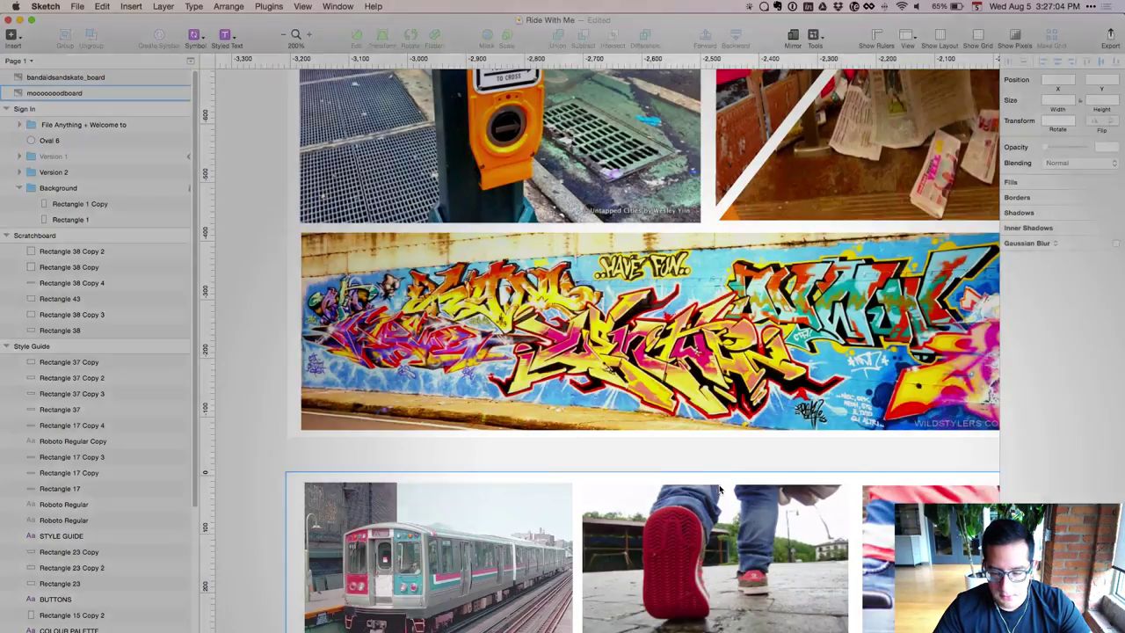
scroll(719, 489, "down", 5)
scroll(711, 478, "down", 2)
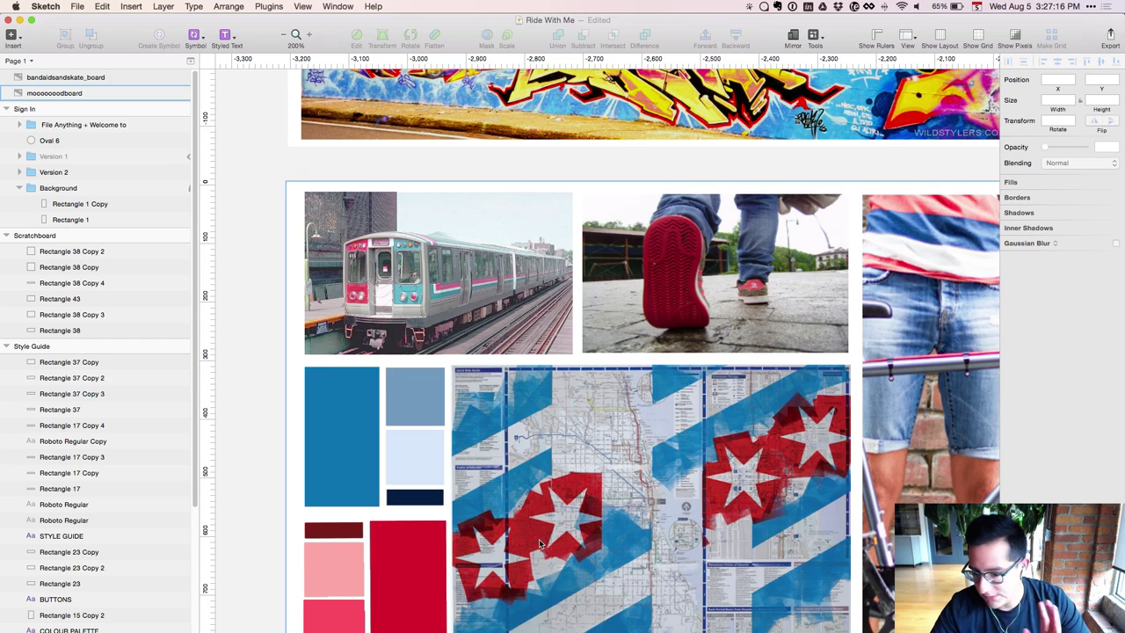
mouse_move(591, 474)
left_mouse_down()
mouse_move(359, 424)
mouse_move(302, 229)
mouse_move(306, 218)
mouse_move(616, 281)
left_mouse_up()
scroll(615, 281, "down", 3)
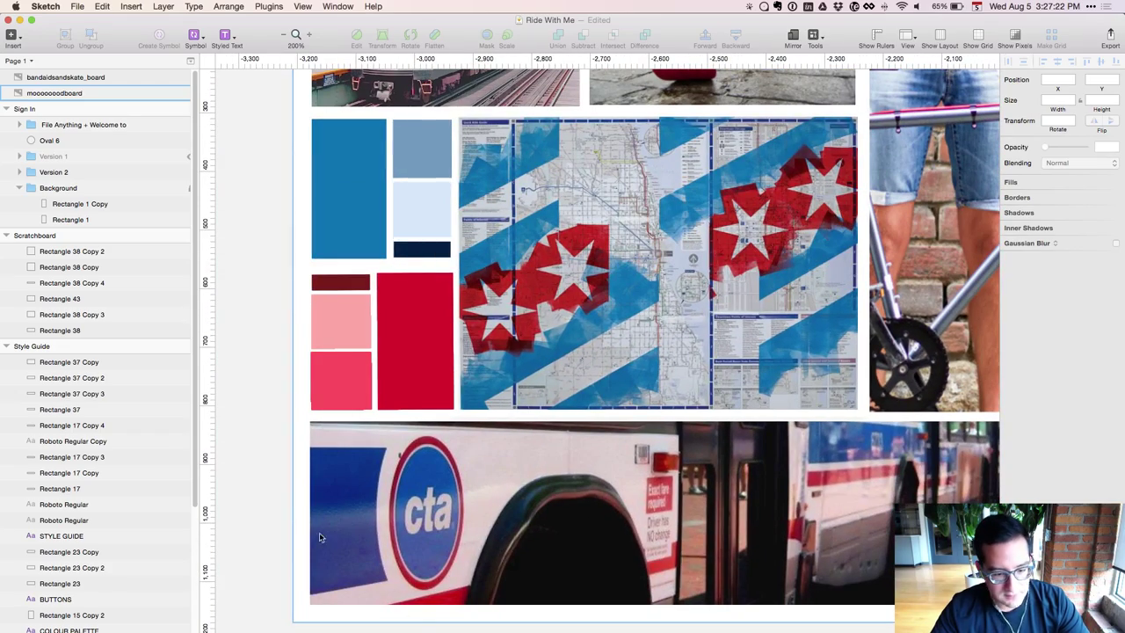
scroll(624, 330, "up", 5)
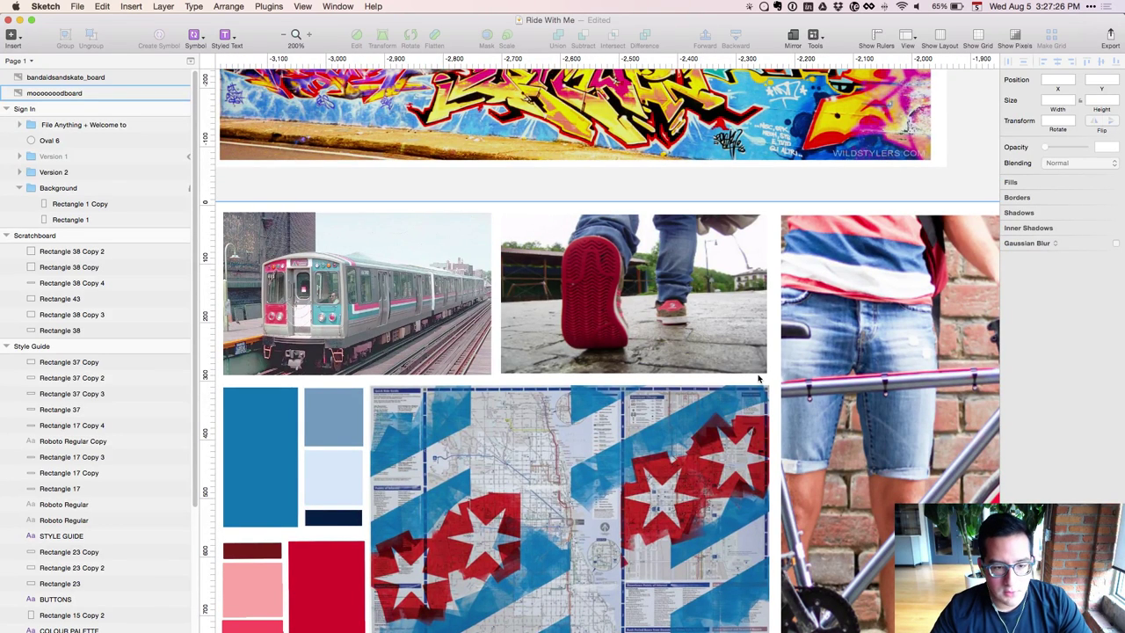
Sample the greys ACABAC from the pavement in the red-shoe photo and B9B8C0 from the transit map on the moooooodboard artboard
key("ctrl+c")
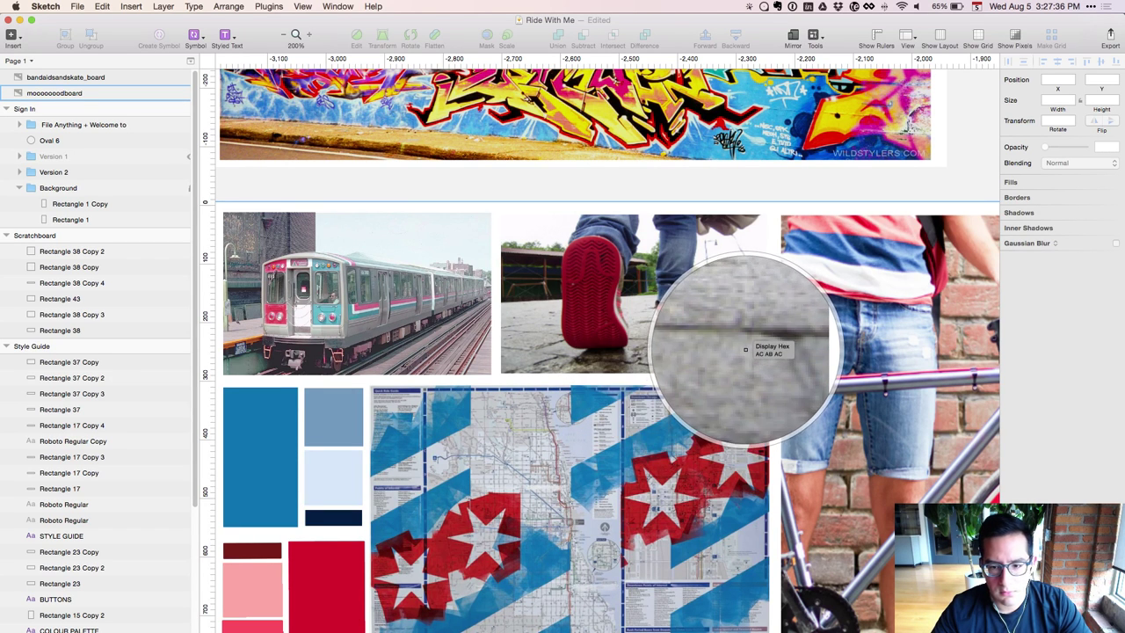
left_click(745, 349)
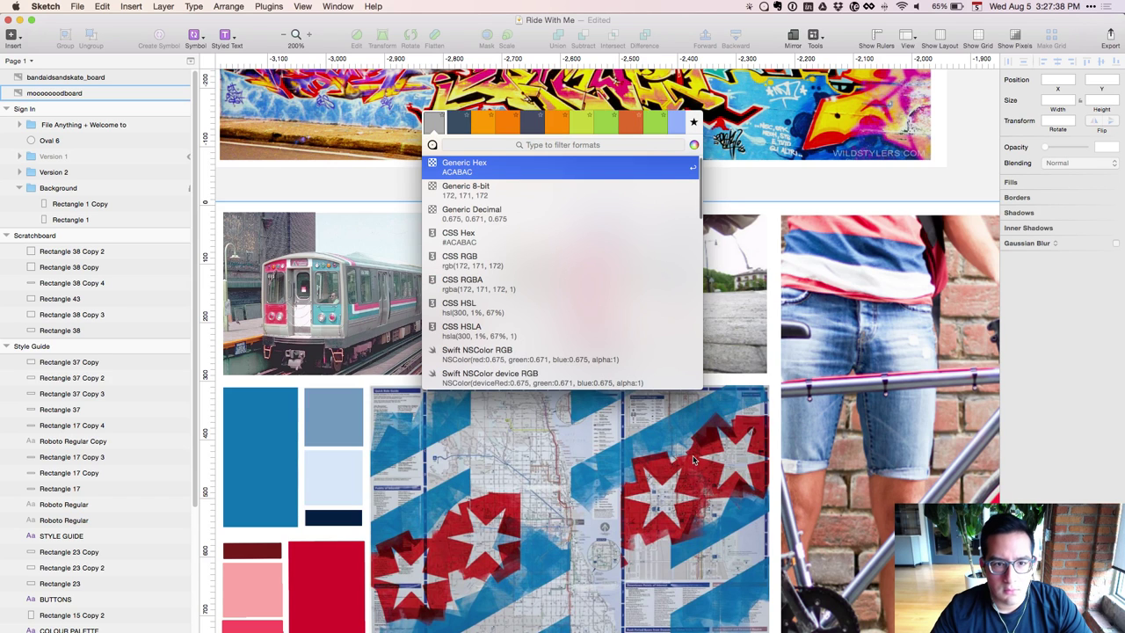
key("super+shift+c")
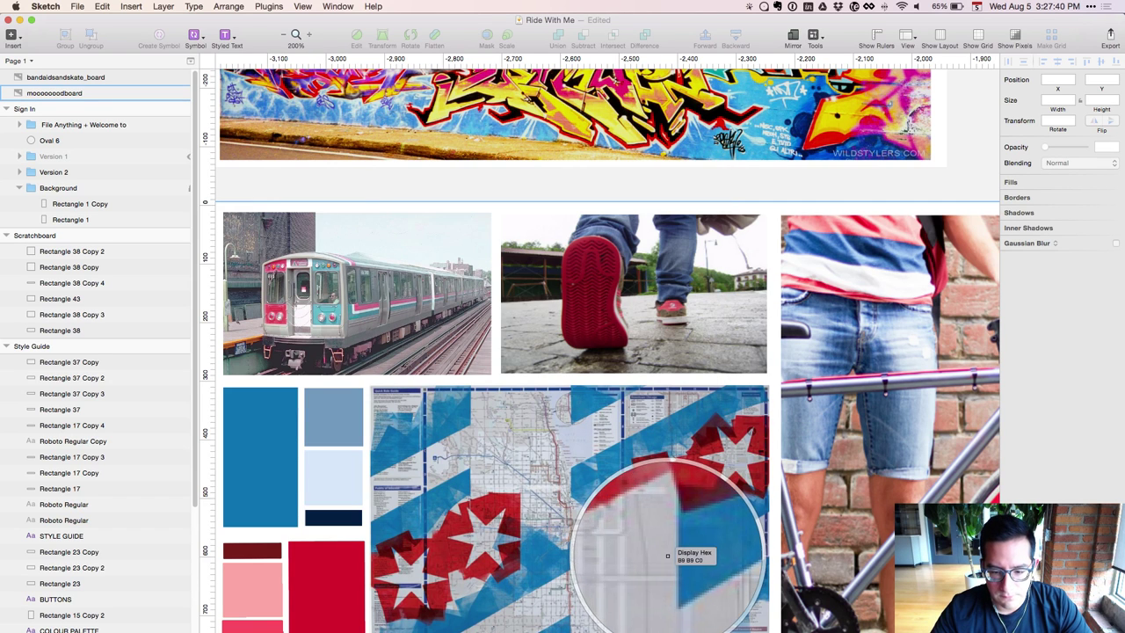
left_click(669, 559)
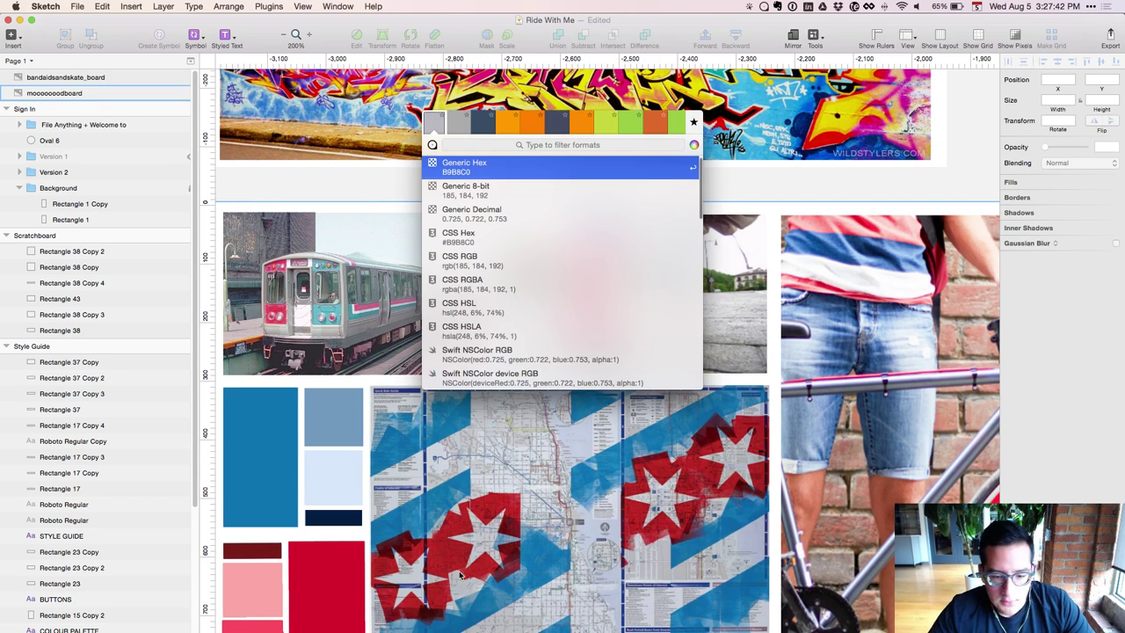
Sample the purple-grey 5B5A78 from the bicycle frame in the brick-wall photo and dismiss the colour formats
key("super+shift+c")
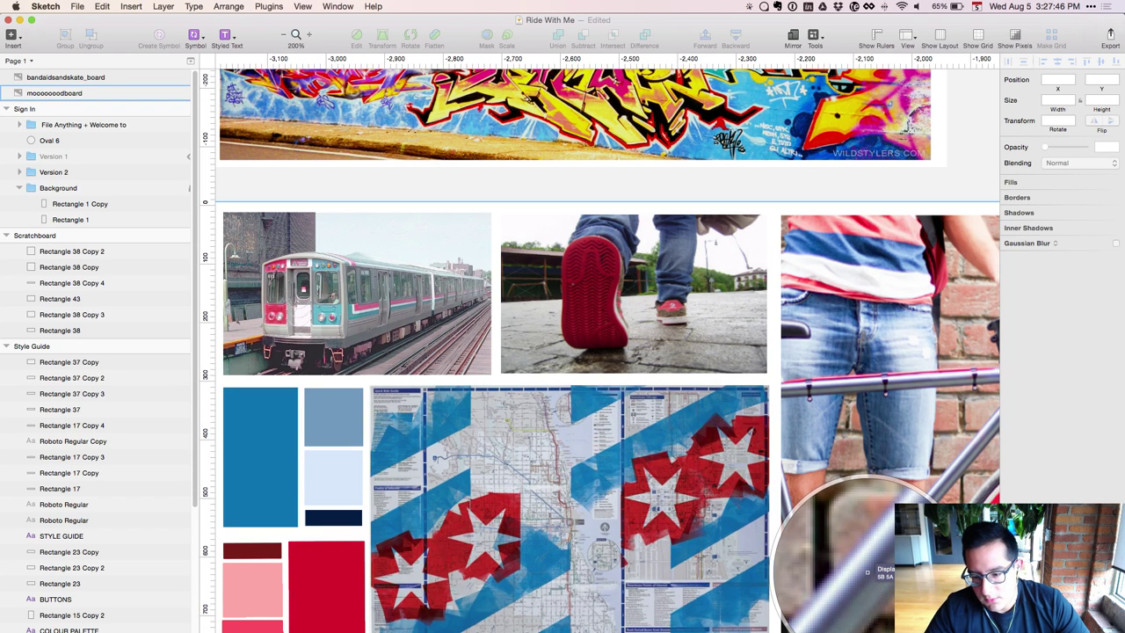
left_click(868, 573)
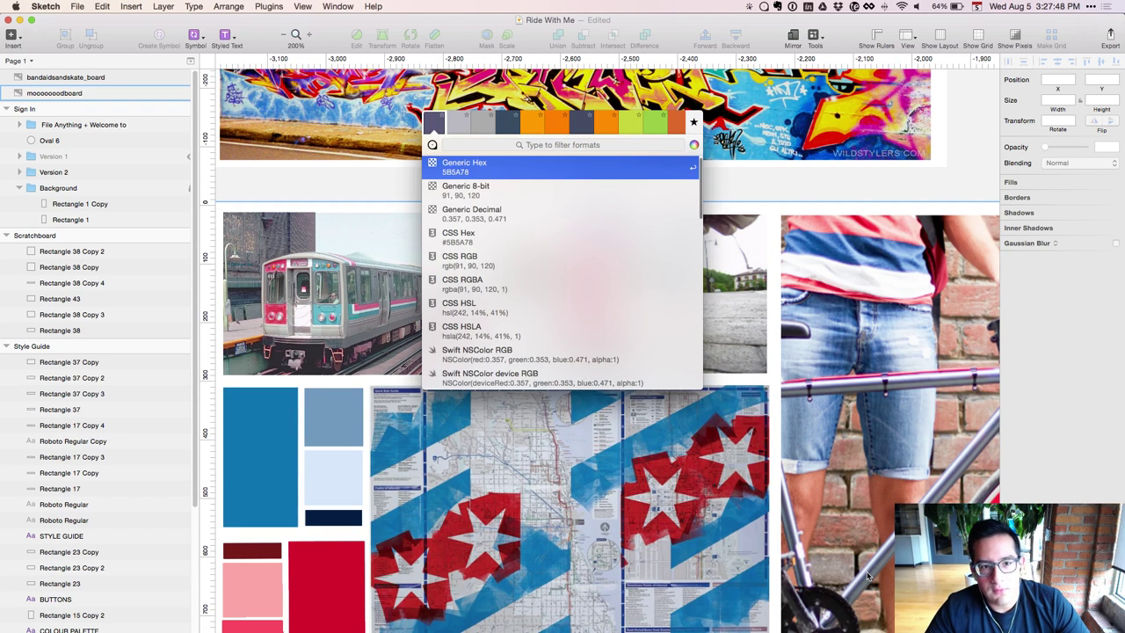
key("Escape")
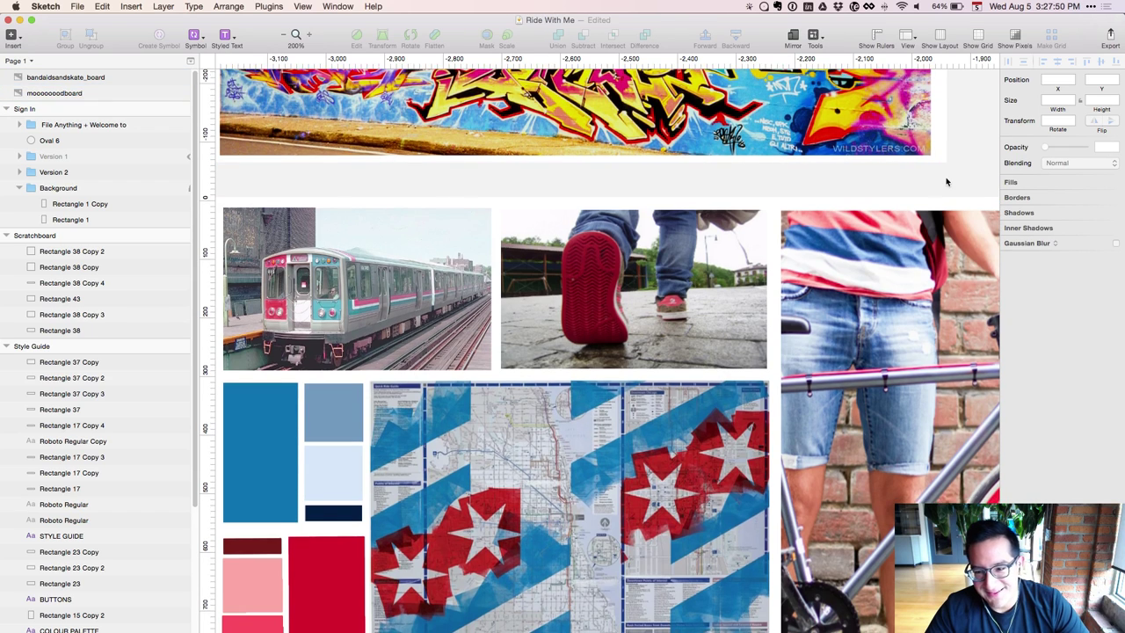
Sample the grey 858C99 from the drain grate in the bandaidsandskate_board crosswalk photo and copy its Generic Hex value
scroll(947, 181, "up", 10)
key("super+shift+c")
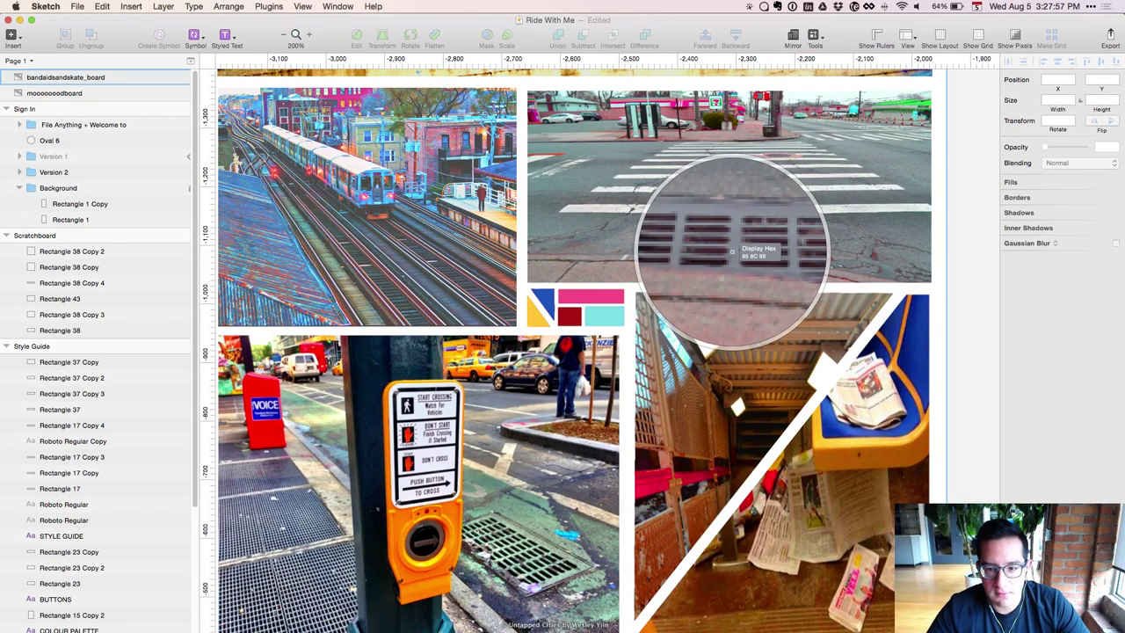
left_click(732, 251)
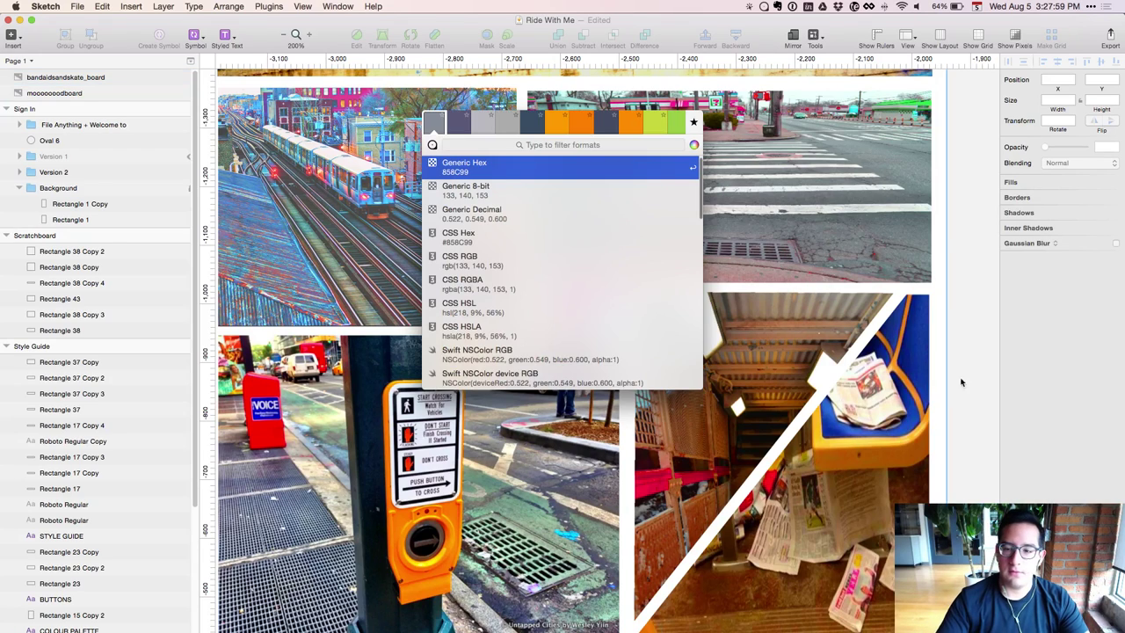
key("Return")
Change the Scratchboard's cream block to white, sampling the fill from the artboard's empty background
key("super+minus")
key("super+minus")
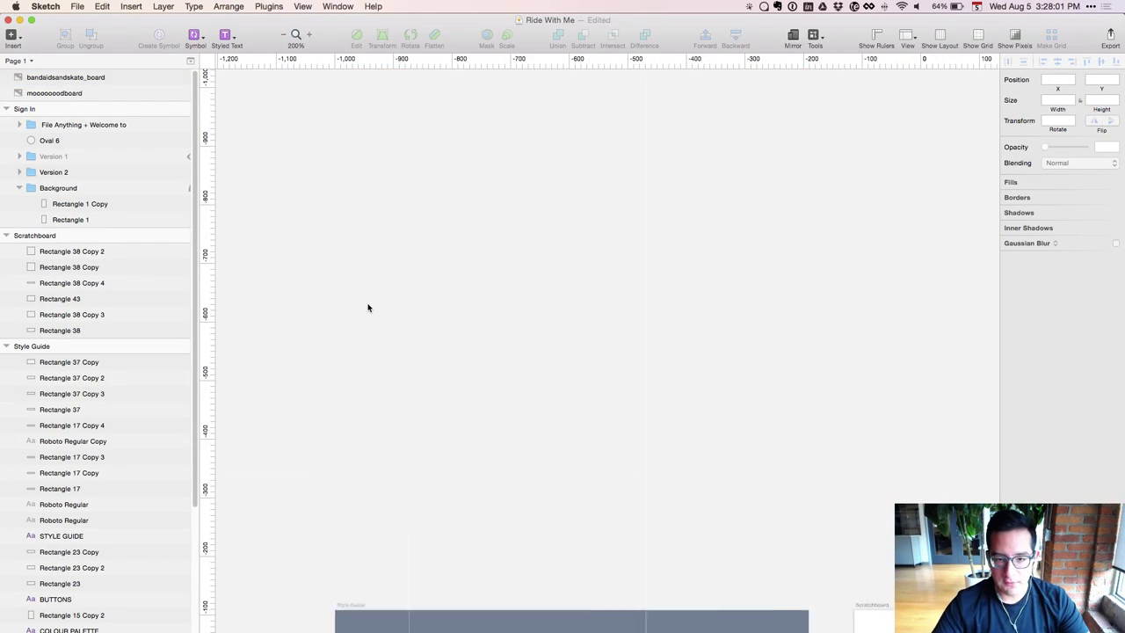
scroll(484, 274, "down", 4)
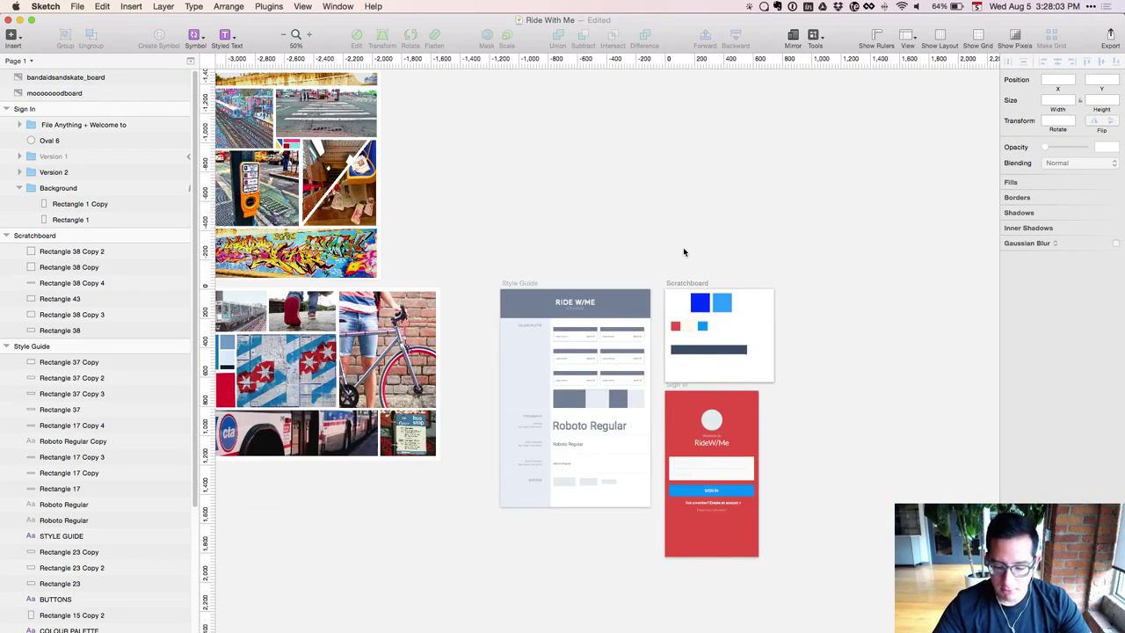
key("super+plus")
scroll(375, 308, "right", 4)
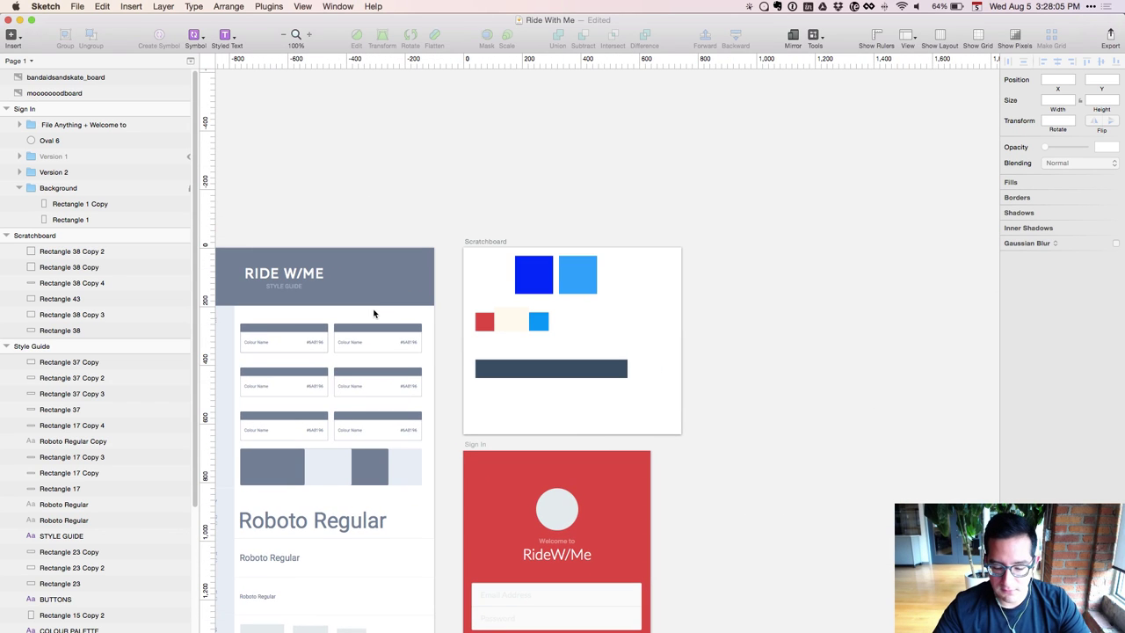
key("super+plus")
key("super+plus")
left_click(418, 287)
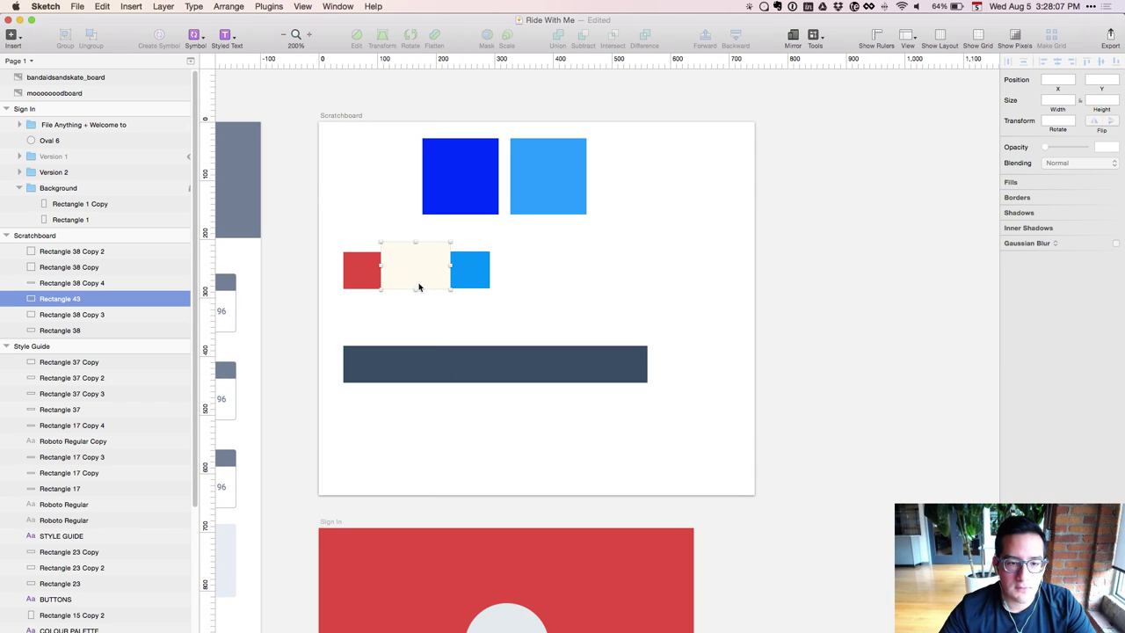
key("ctrl+c")
left_click(691, 257)
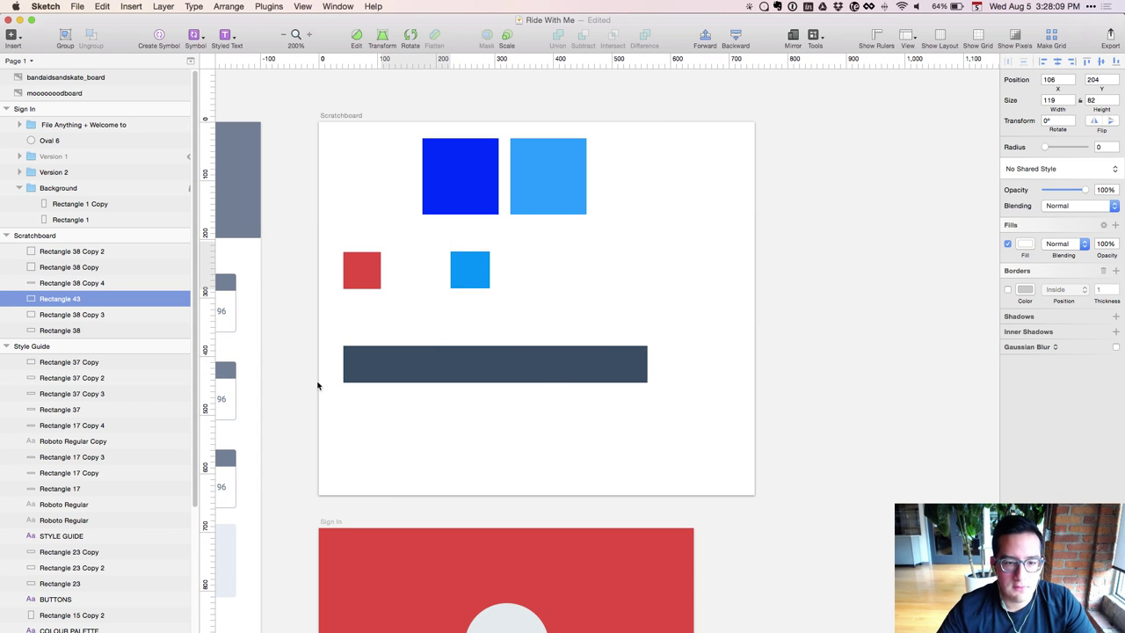
left_click(445, 469)
Look over both mood boards and inspect the graffiti mural's colours with the magnifier, without taking a sample
scroll(638, 456, "left", 10)
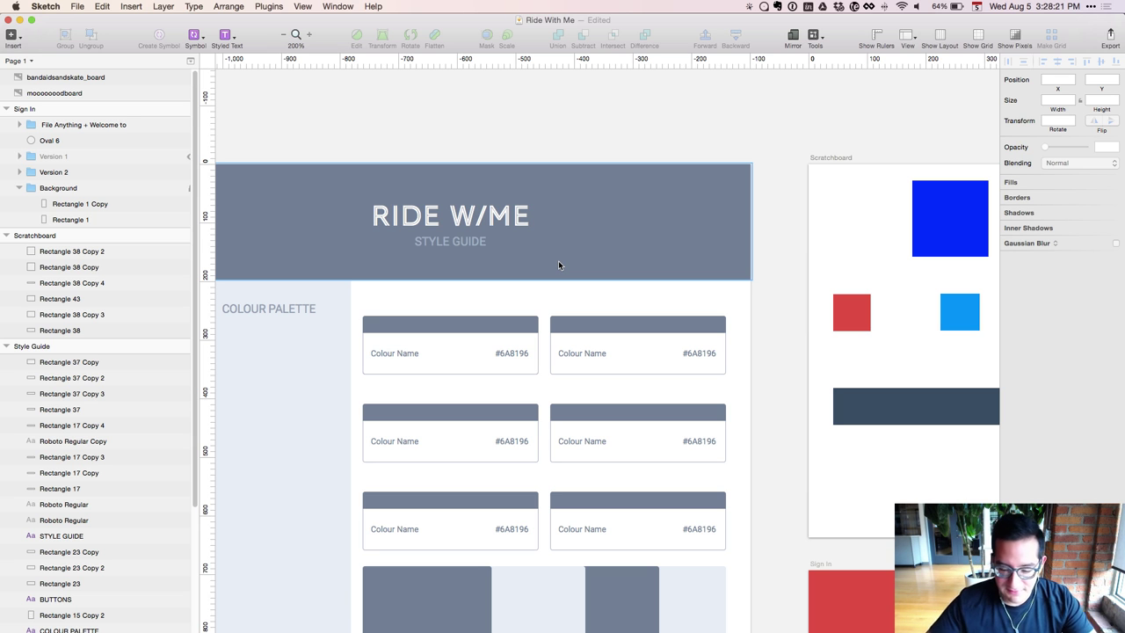
key("super+0")
scroll(778, 252, "left", 10)
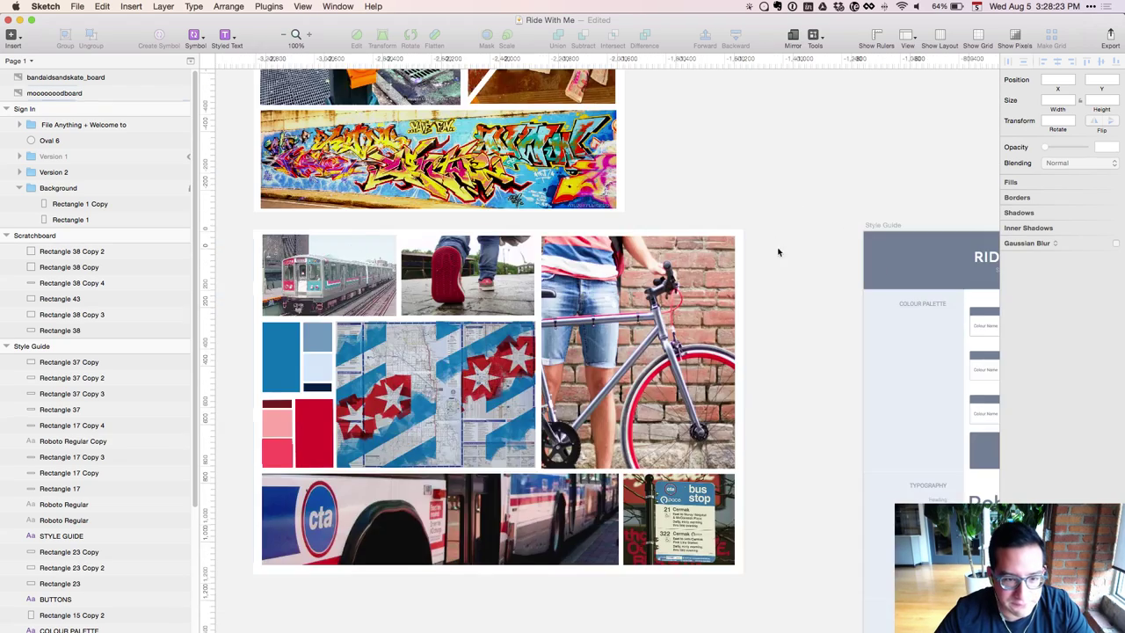
scroll(779, 252, "up", 5)
scroll(778, 252, "left", 5)
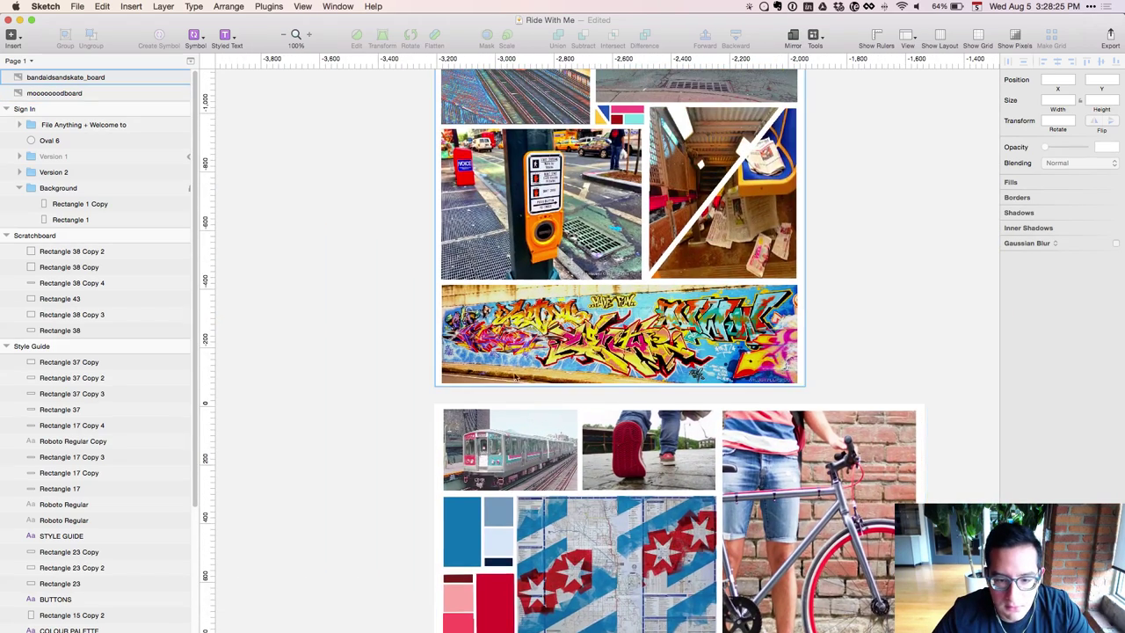
scroll(515, 377, "down", 3)
scroll(516, 377, "right", 1)
scroll(516, 377, "up", 7)
key("ctrl+c")
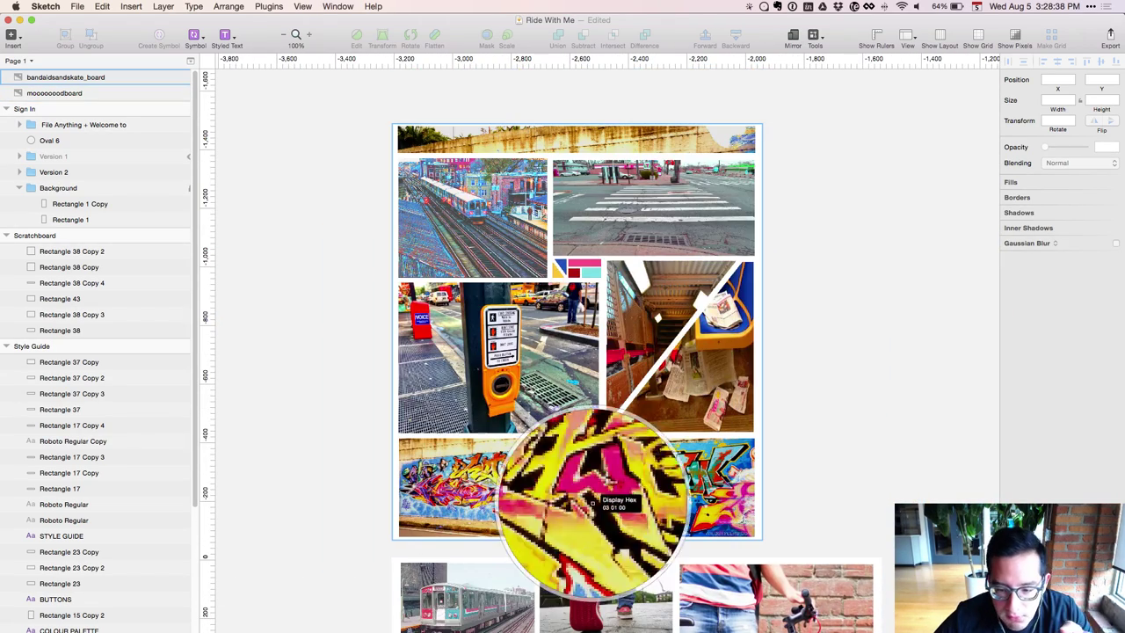
key("Escape")
Try the Scratchboard's red as the fill of the first colour card's header strip in the Style Guide, and undo it
key("super+plus")
key("super+minus")
key("super+minus")
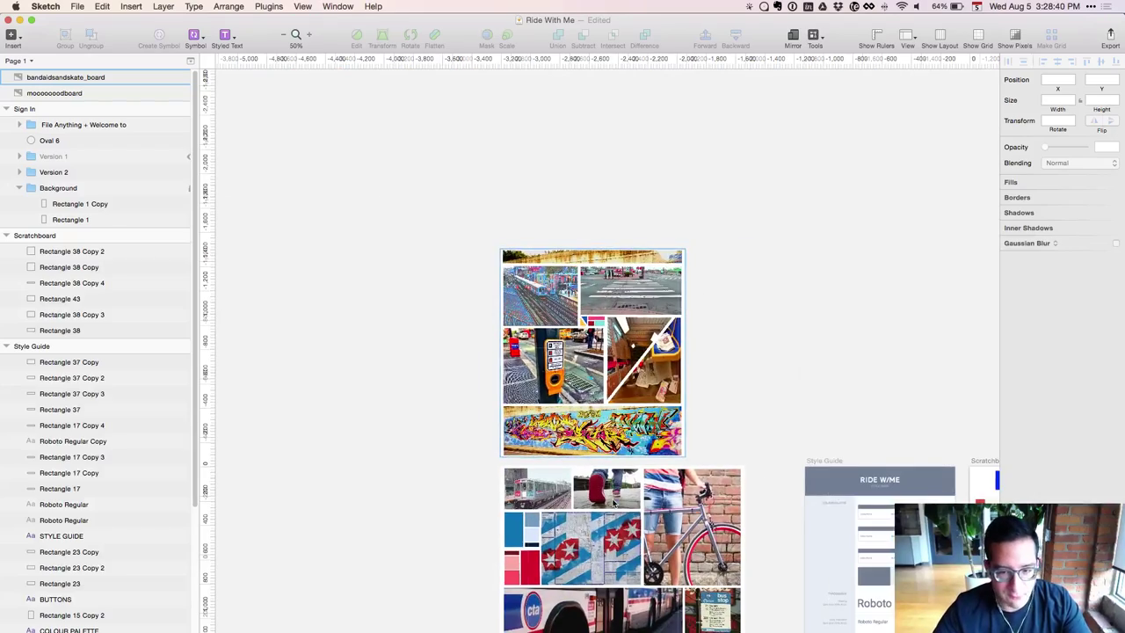
scroll(344, 199, "right", 10)
scroll(343, 198, "down", 4)
scroll(475, 226, "left", 3)
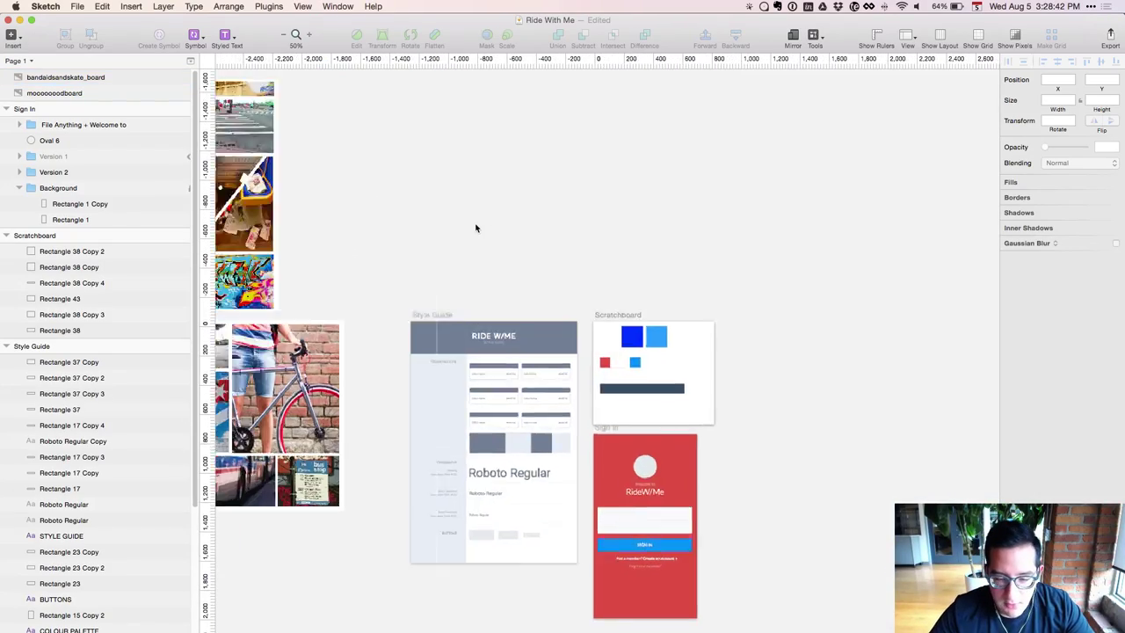
key("super+plus")
key("super+plus")
scroll(478, 226, "left", 3)
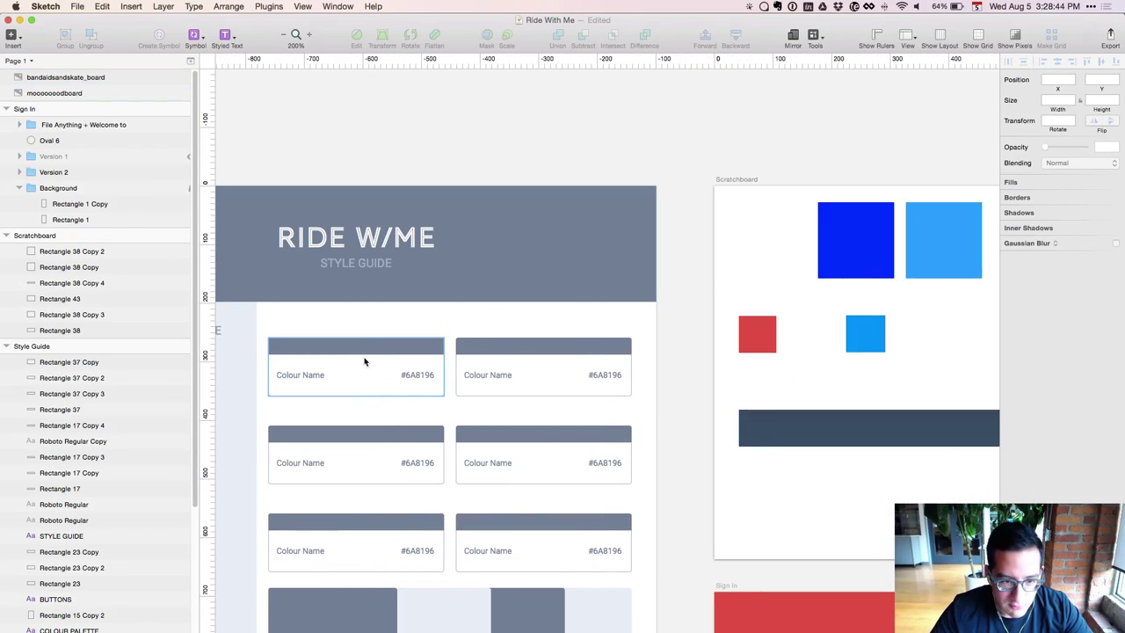
left_click(365, 362, "super")
key("ctrl+c")
left_click(748, 336)
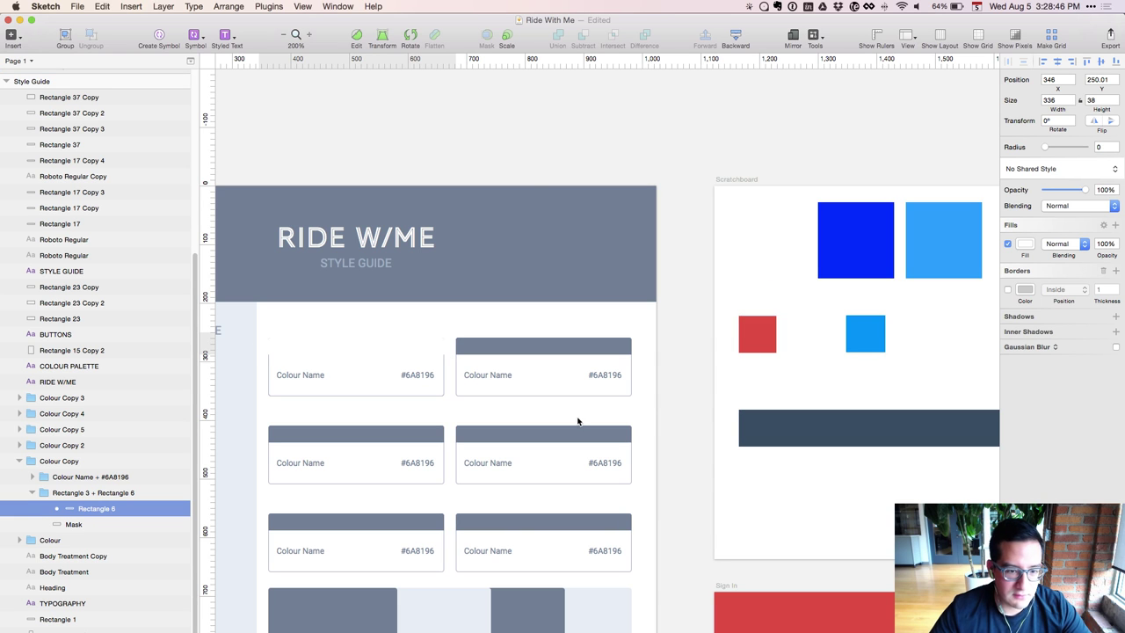
key("super+z")
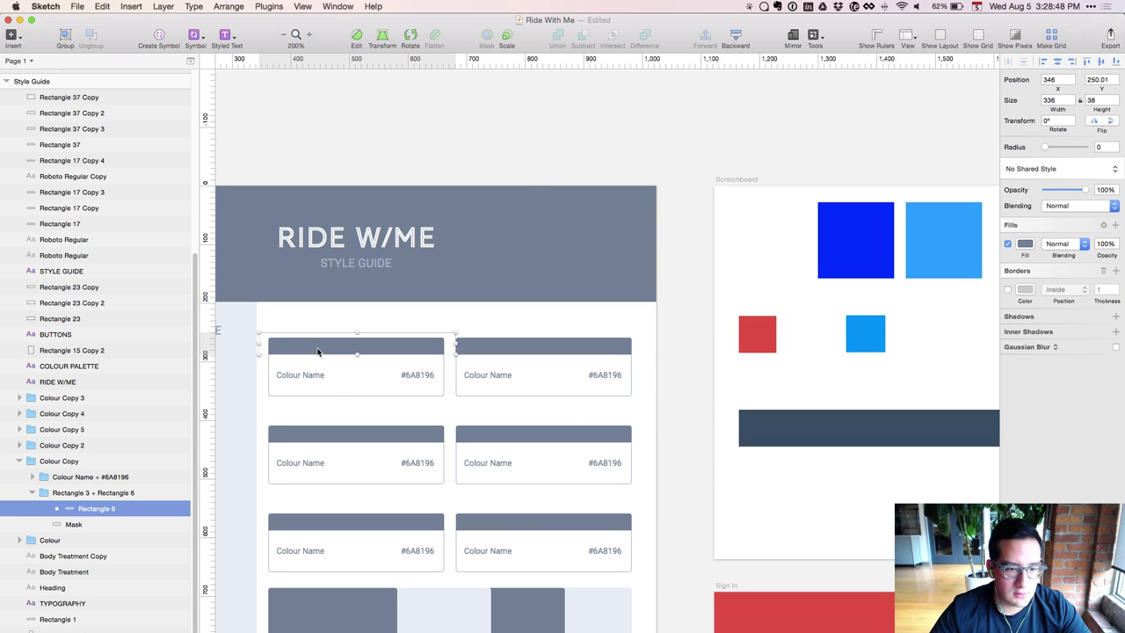
left_click(753, 336)
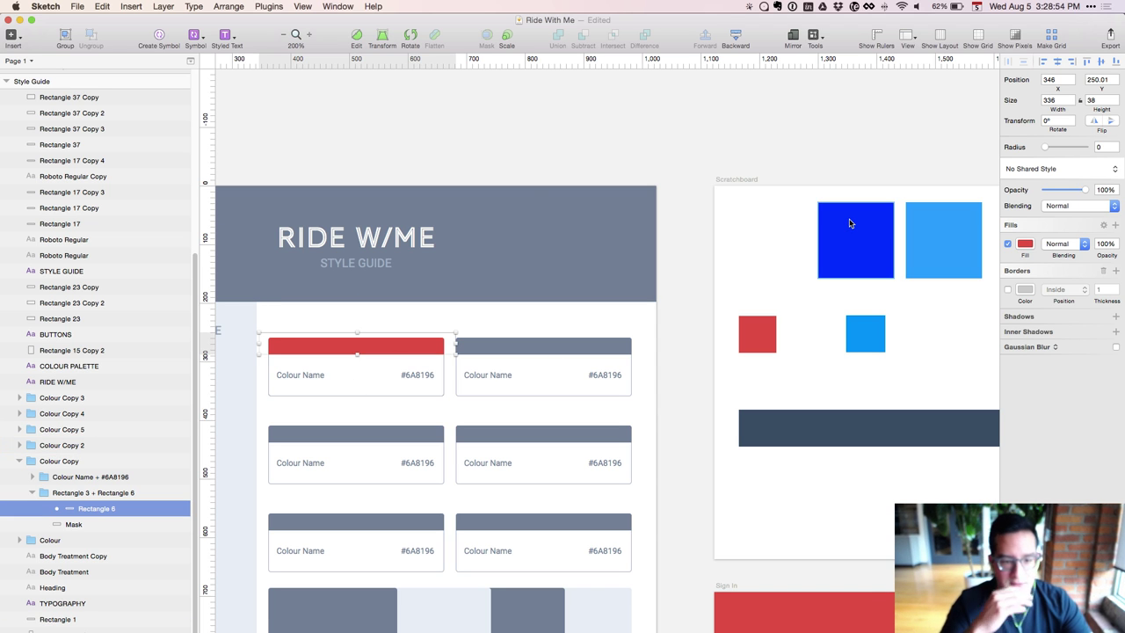
key("super+z")
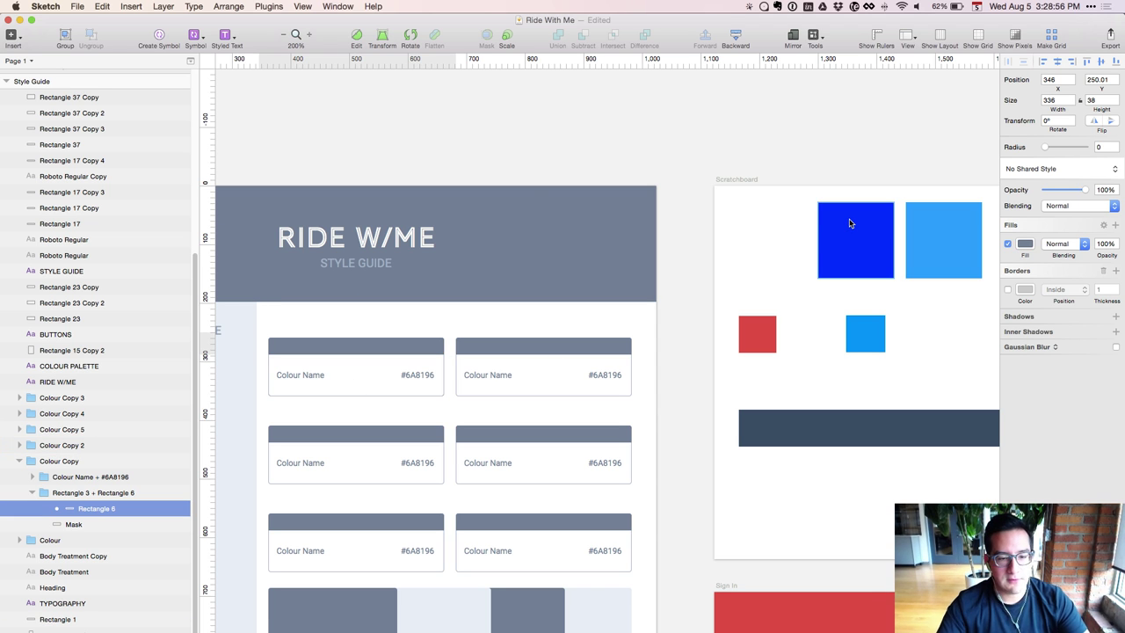
Delete the two large blue squares from the upper part of the Scratchboard artboard
left_click(804, 200)
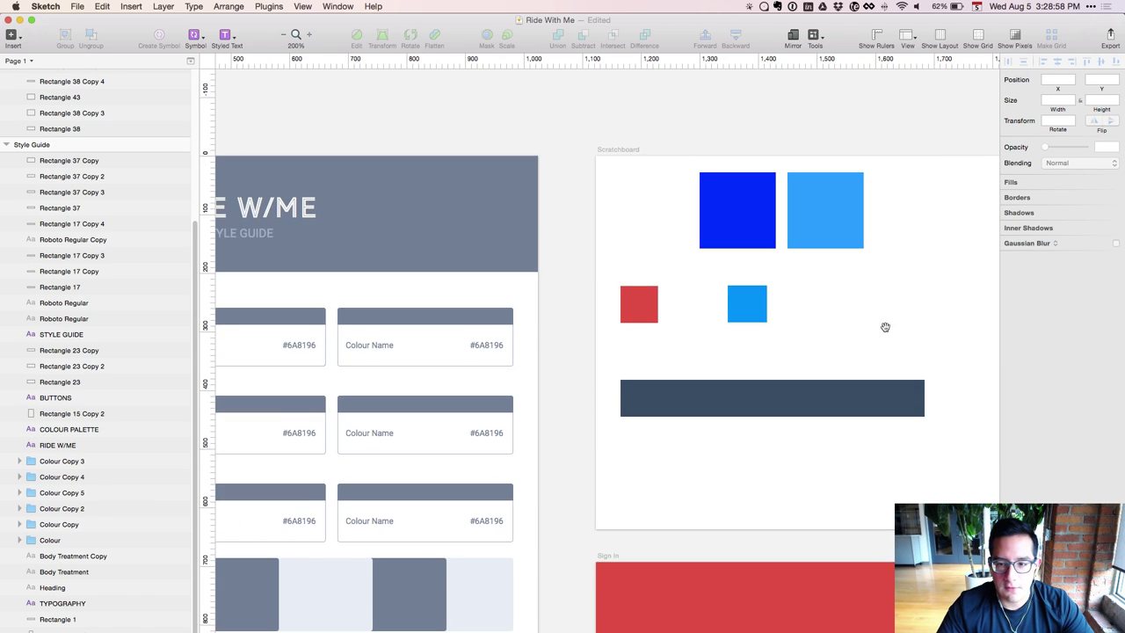
scroll(884, 326, "right", 4)
left_click(562, 202)
key("Delete")
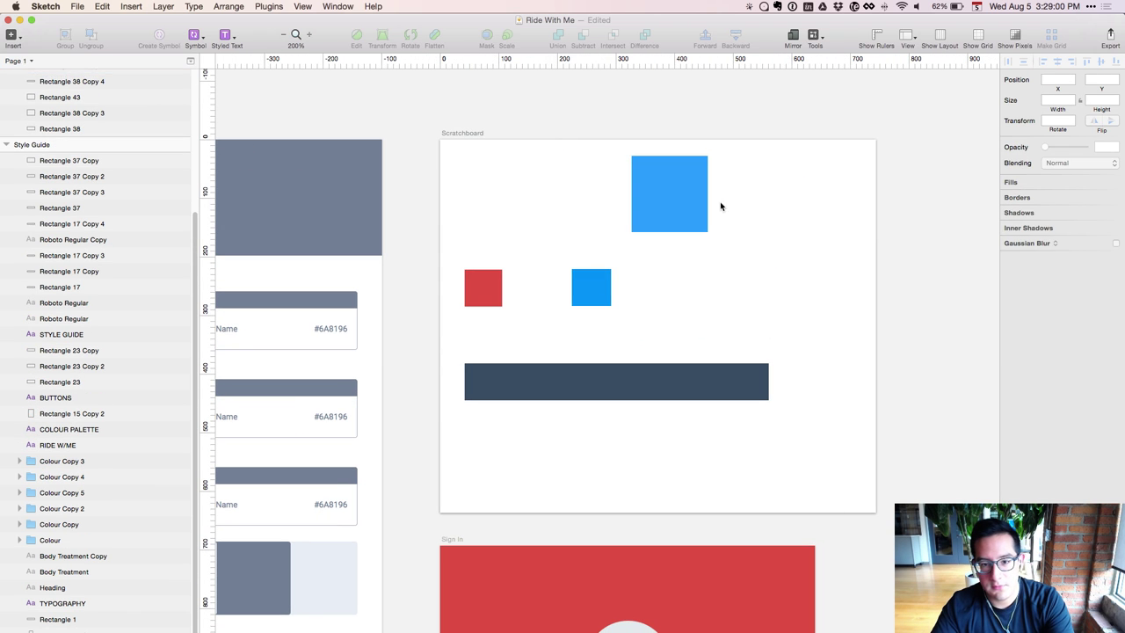
left_click(697, 200)
key("Delete")
Draw a pale grey rectangle about 296 by 149 around the red, white and blue swatches and place it behind them
left_click(552, 292)
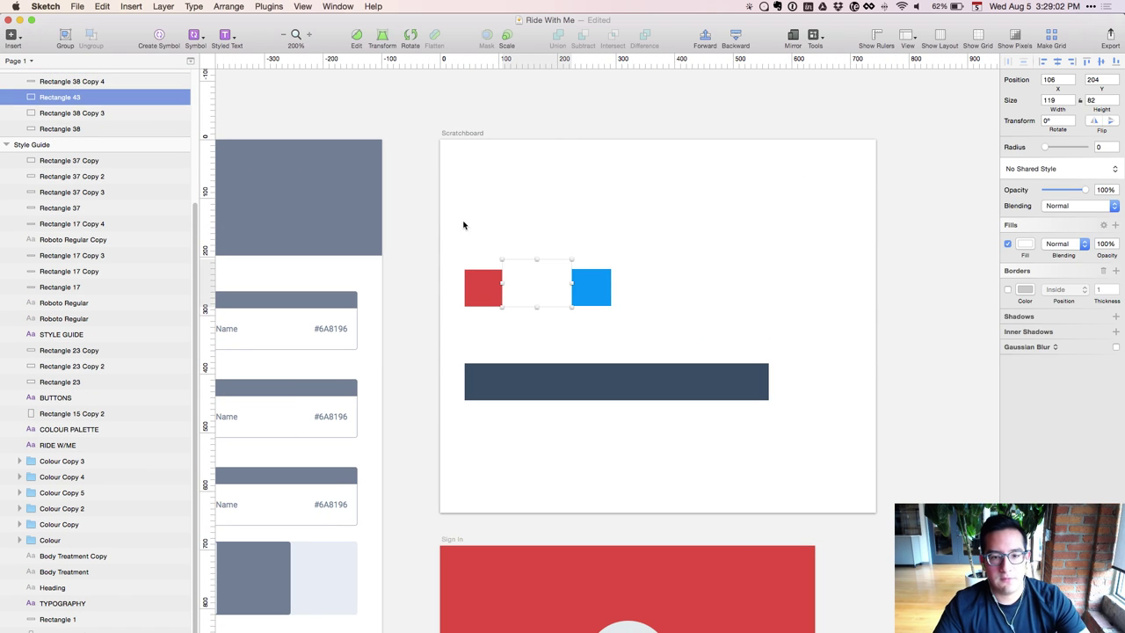
left_click(458, 248)
key("r")
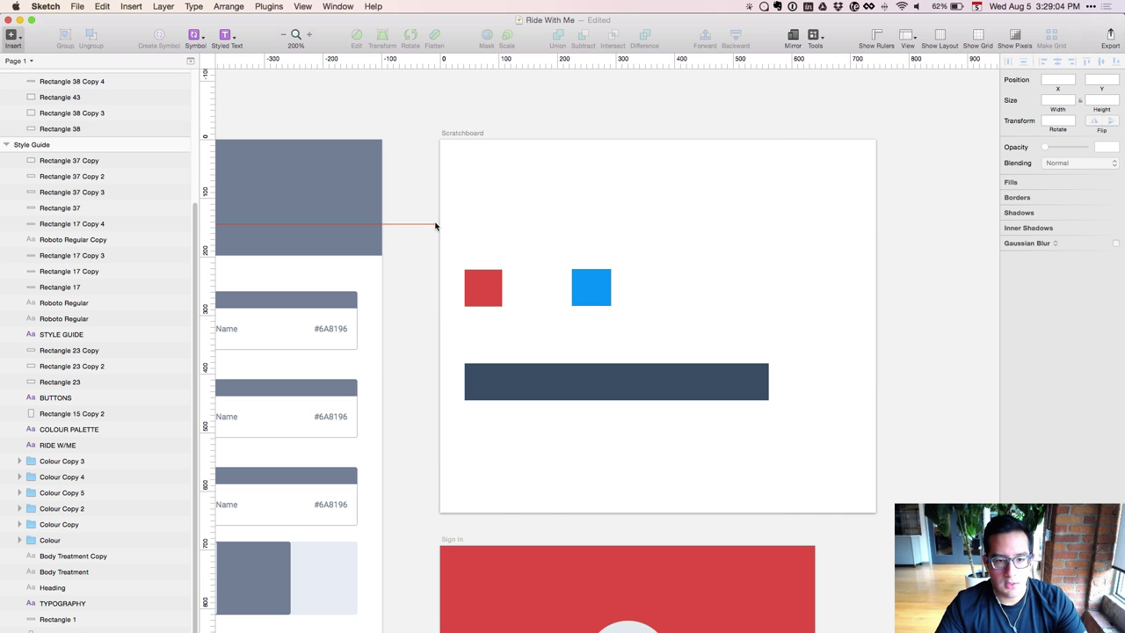
left_click_drag(454, 242, 626, 332)
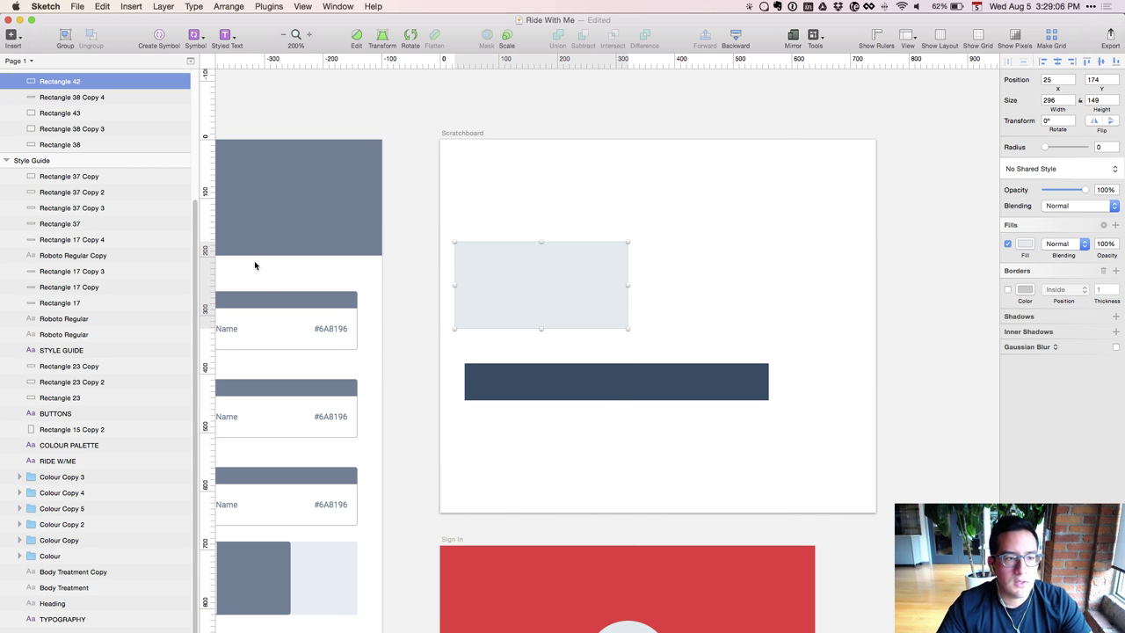
left_click_drag(100, 84, 108, 152)
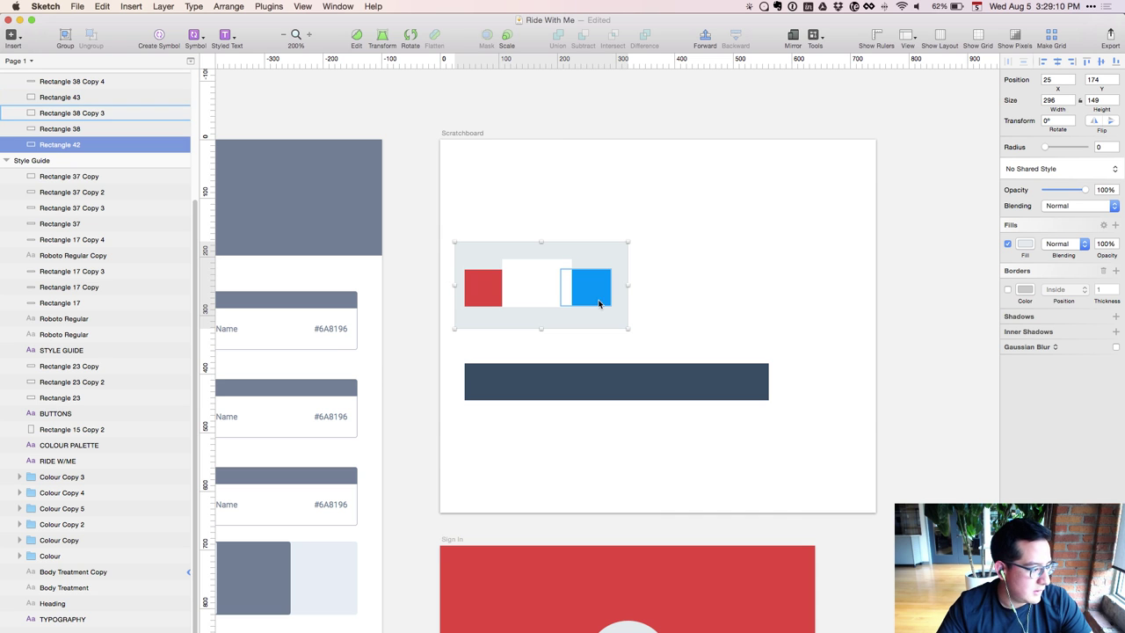
Trim the white block from its upper edge to a height of 65 and recentre the pale grey panel around the three swatches
left_click(538, 280)
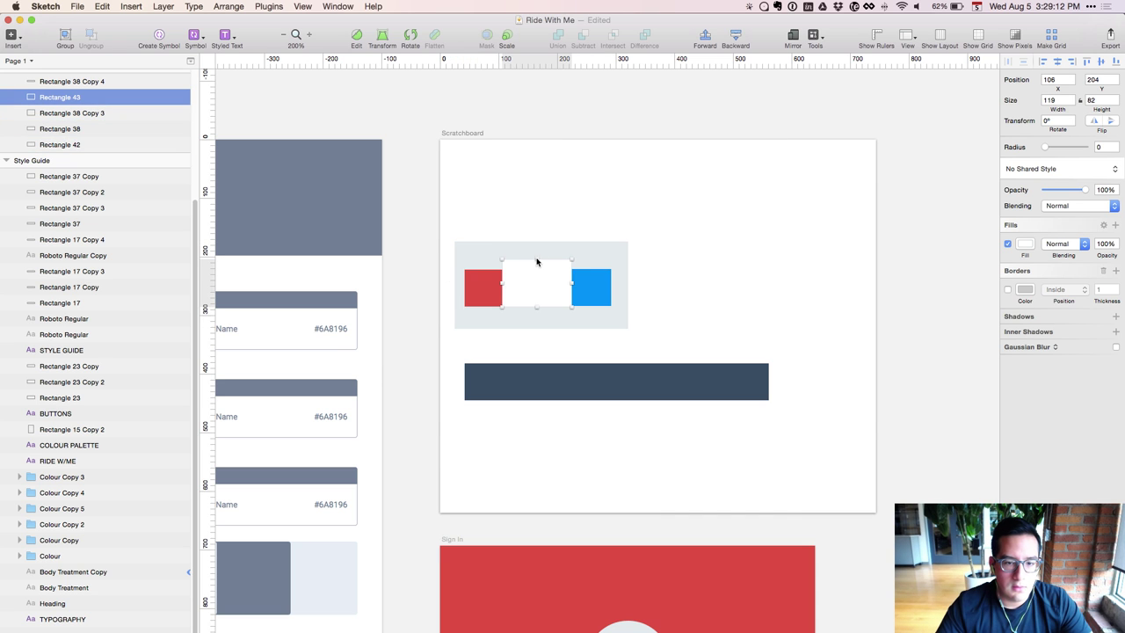
left_click_drag(534, 261, 540, 273)
left_click(547, 264)
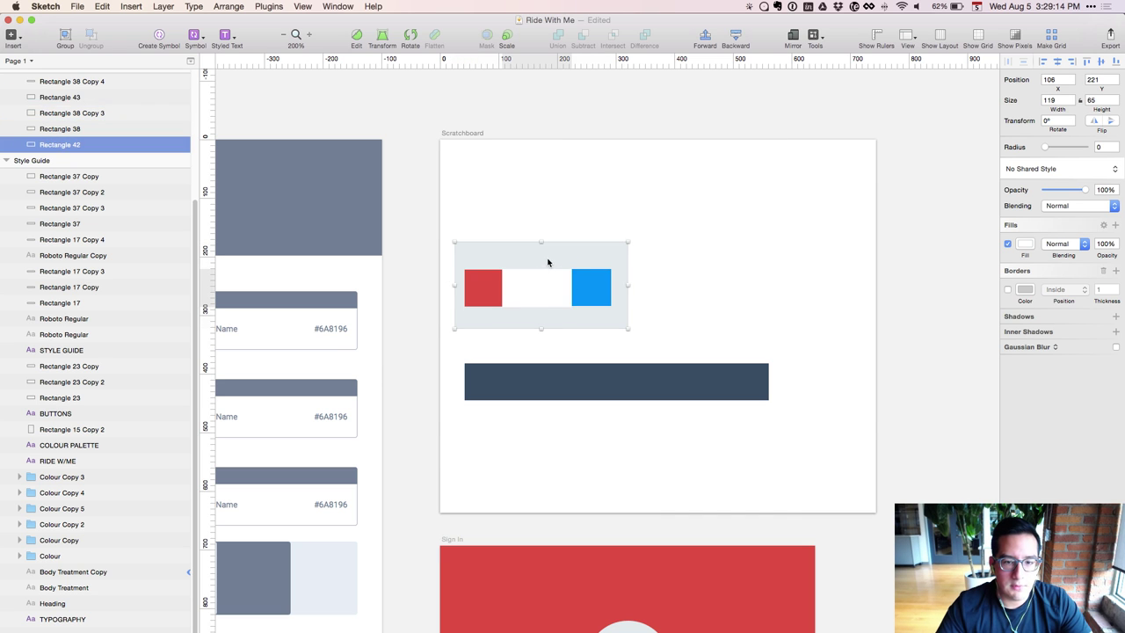
left_click_drag(594, 322, 592, 325)
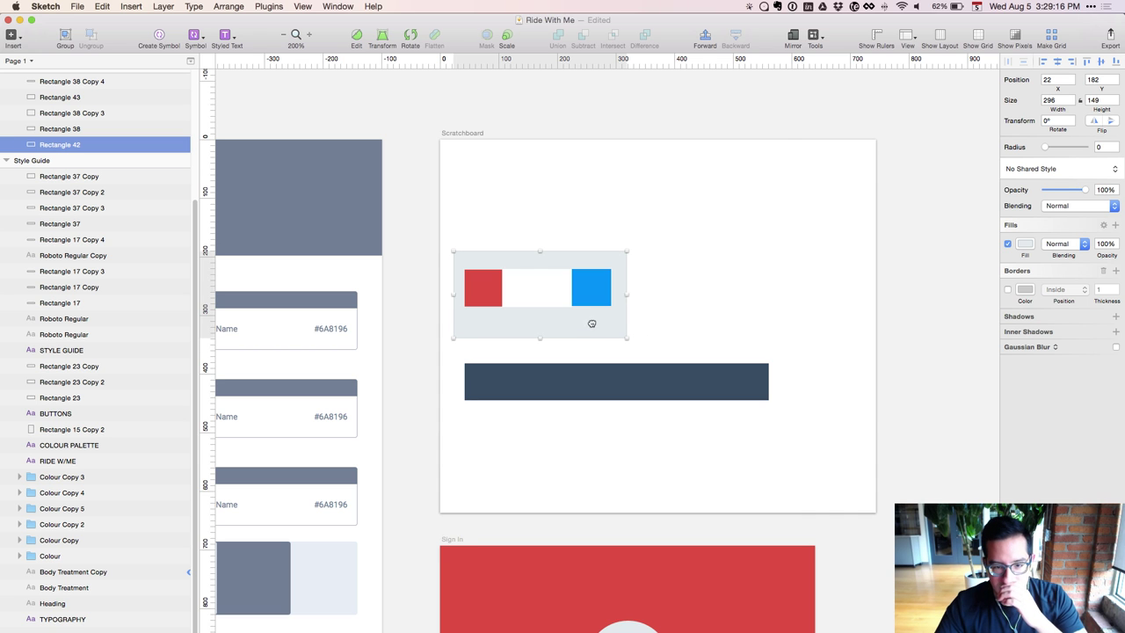
left_click(819, 302)
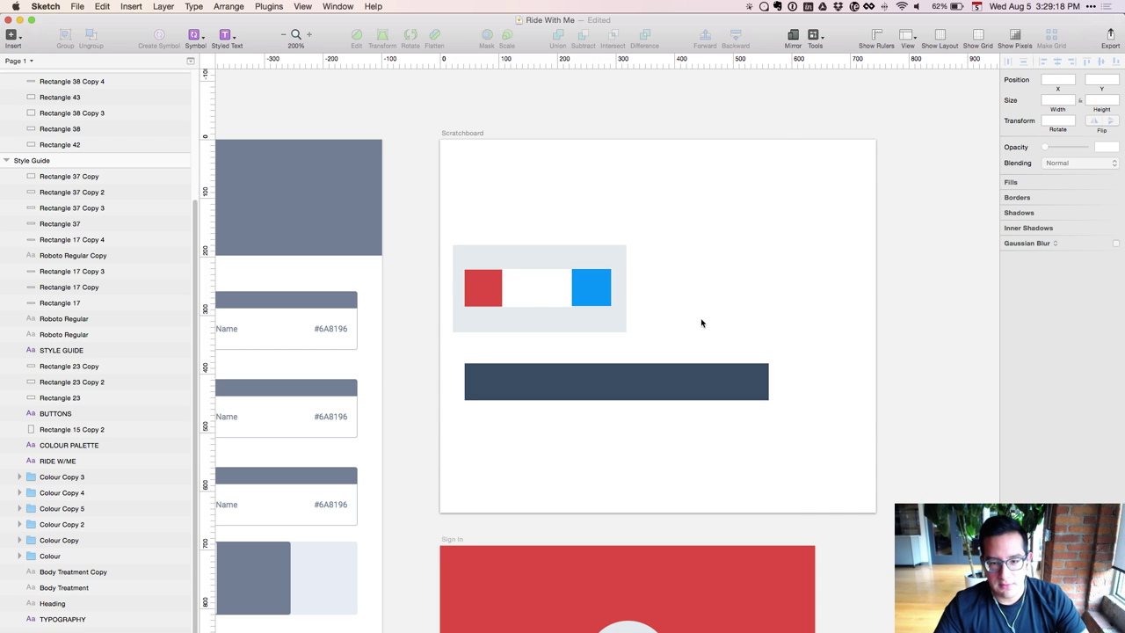
Duplicate the Scratchboard's slate bar and place the copy directly below it at Y 464
scroll(701, 331, "down", 3)
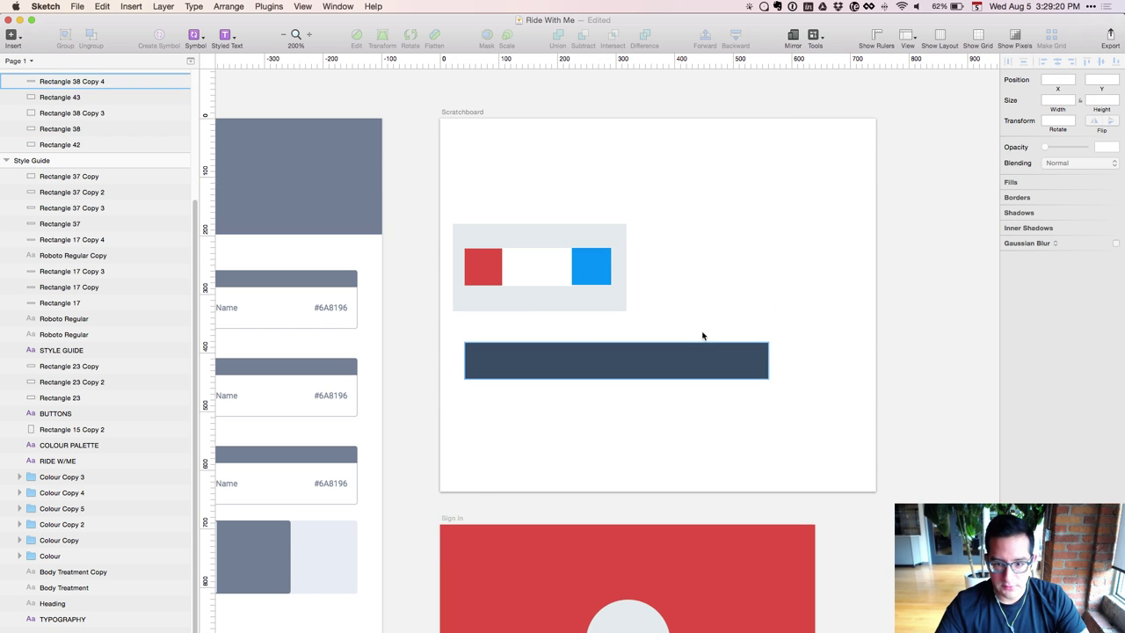
scroll(761, 516, "down", 3)
scroll(762, 516, "up", 4)
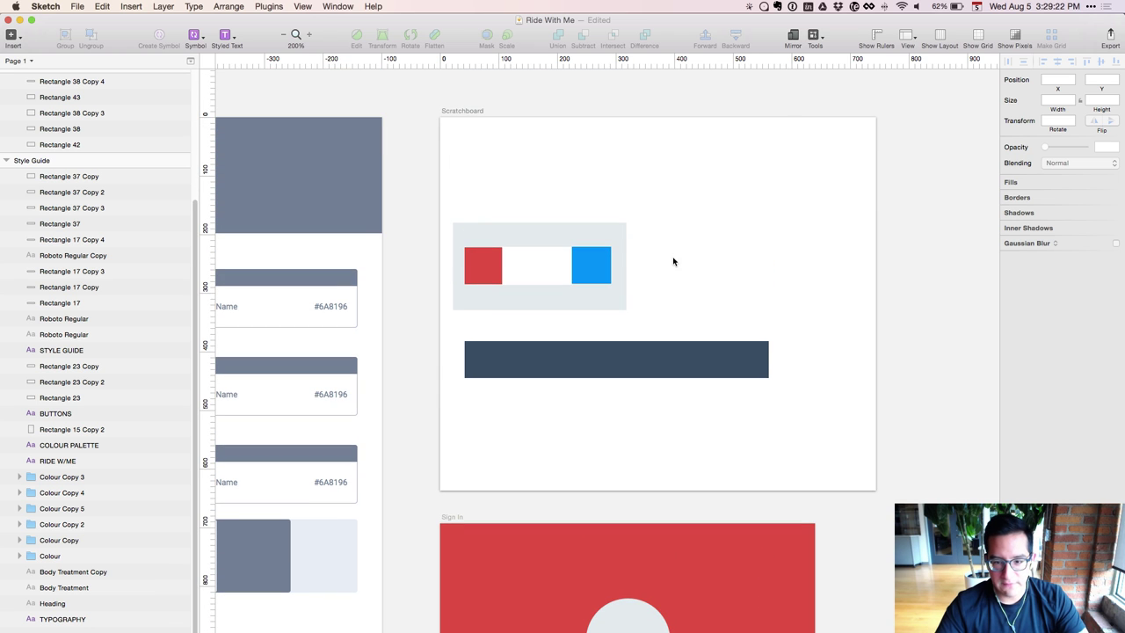
left_click(685, 355)
key("super+d")
key("shift+Down")
key("shift+Down")
key("shift+Down")
key("shift+Down")
key("shift+Down")
key("shift+Down")
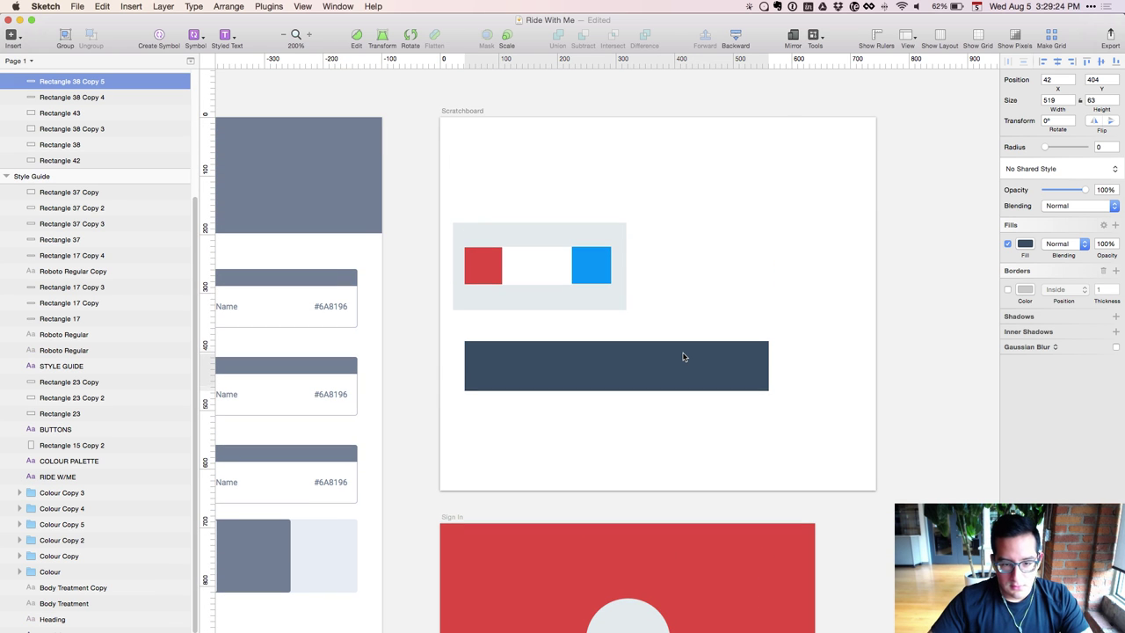
key("shift+Down")
key("shift+Down")
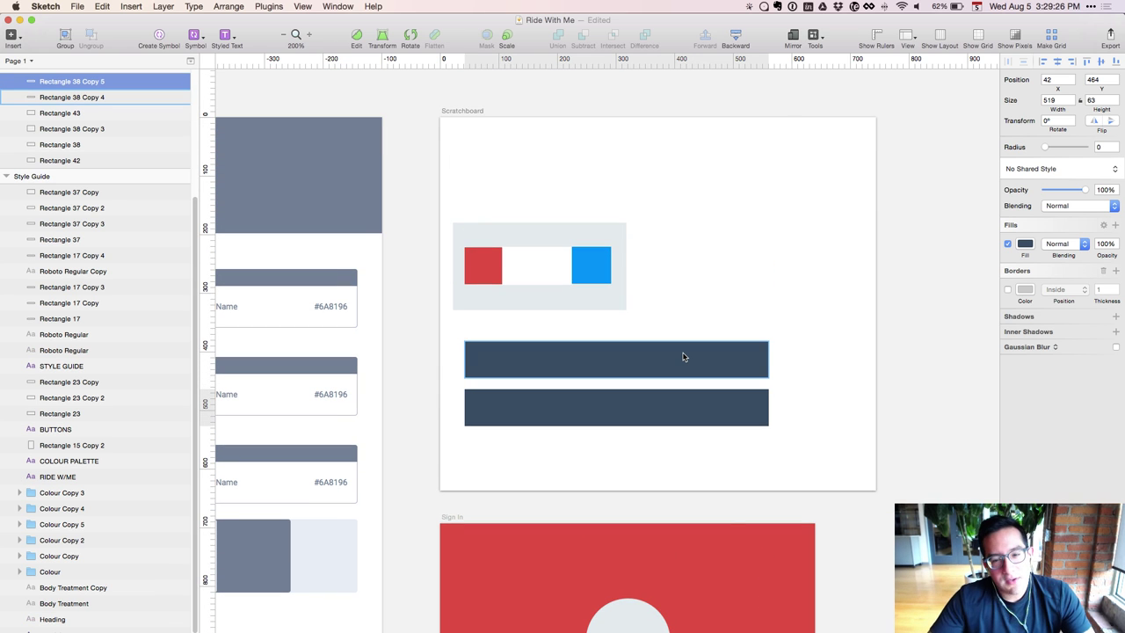
Duplicate the second slate bar and move the new copy down to Y 554 as a third bar
key("super+d")
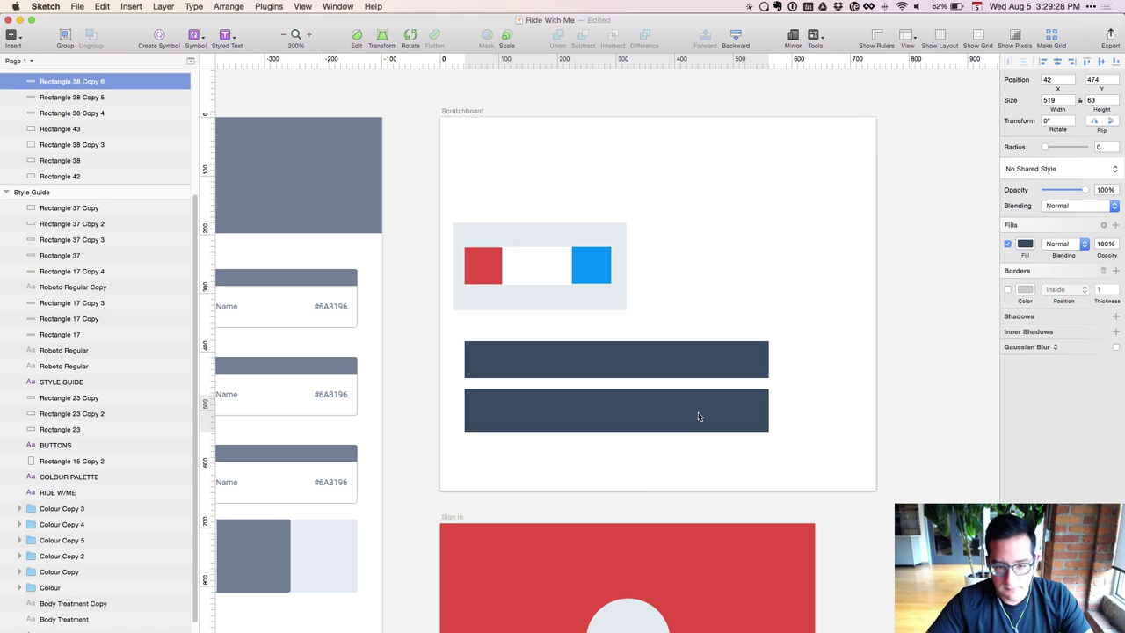
key("shift+Down")
key("shift+Down")
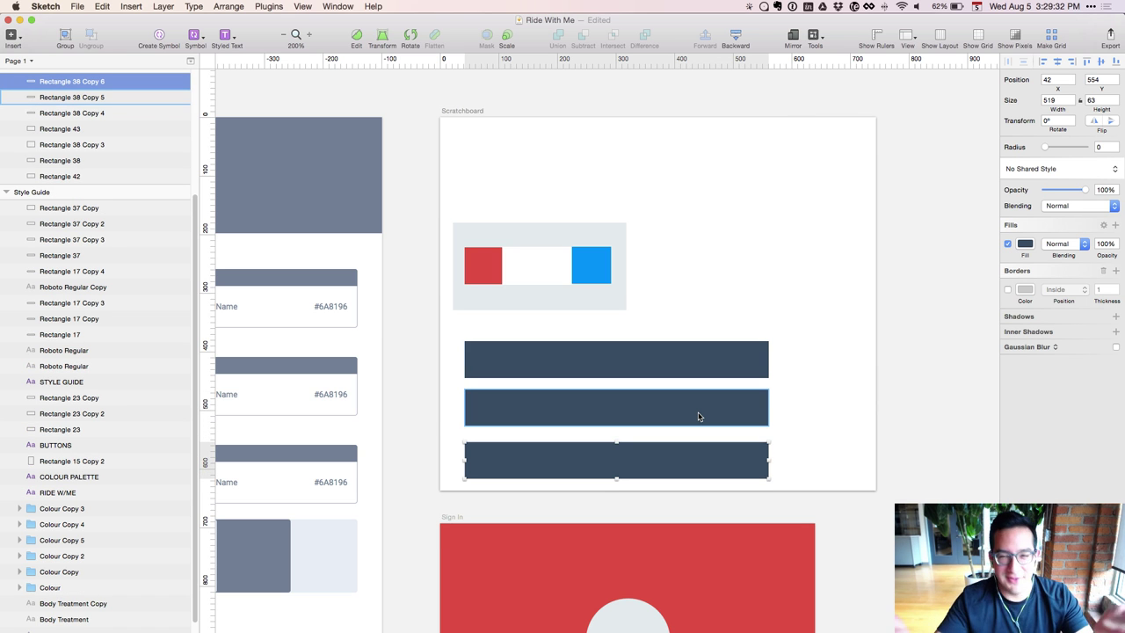
left_click(698, 417)
Add a row of four pale grey squares, each about 95 by 99, above the swatch panel on the Scratchboard
left_click(739, 356)
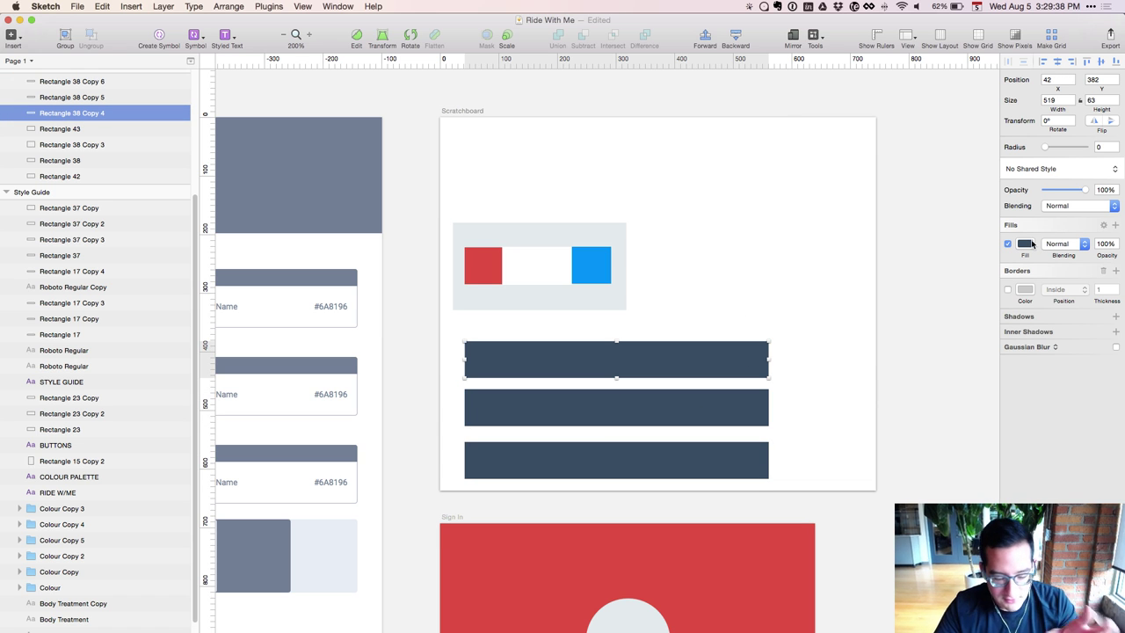
key("r")
mouse_move(496, 145)
left_mouse_down()
mouse_move(607, 233)
mouse_move(557, 186)
mouse_move(552, 203)
mouse_move(684, 189)
mouse_move(684, 179)
mouse_move(767, 182)
left_mouse_up()
Browse the picked-colour history and copy the generic hex code of the blue-grey 858C99 for the first square
left_click(541, 178)
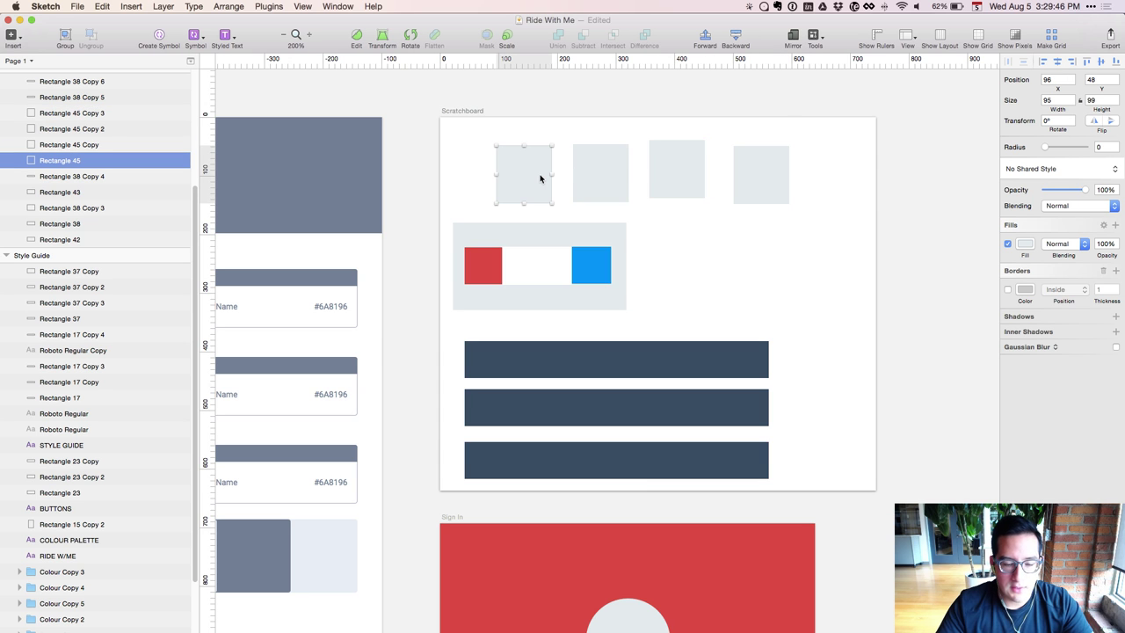
key("alt")
key("cmd+shift+c")
left_click(540, 179)
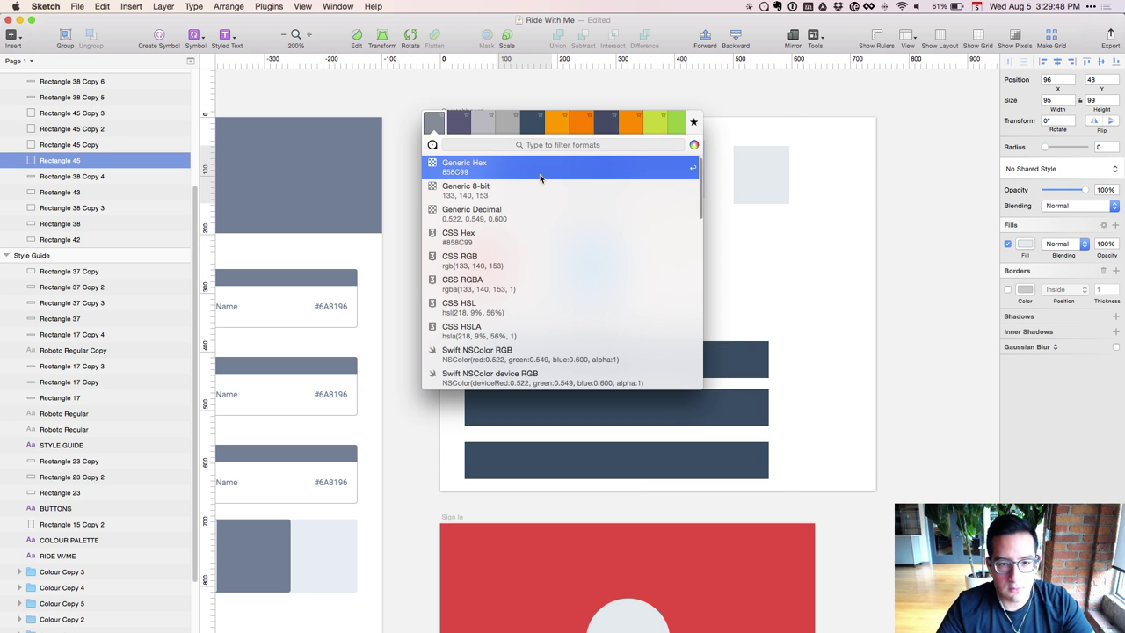
key("Right")
key("Right")
key("Right")
key("Right")
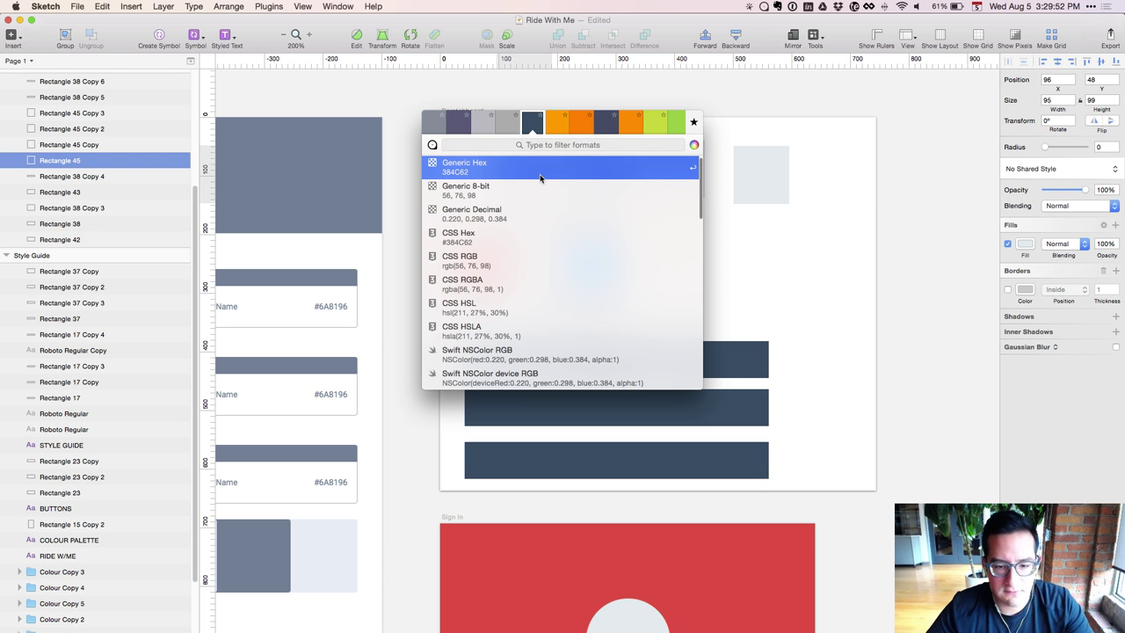
key("Left")
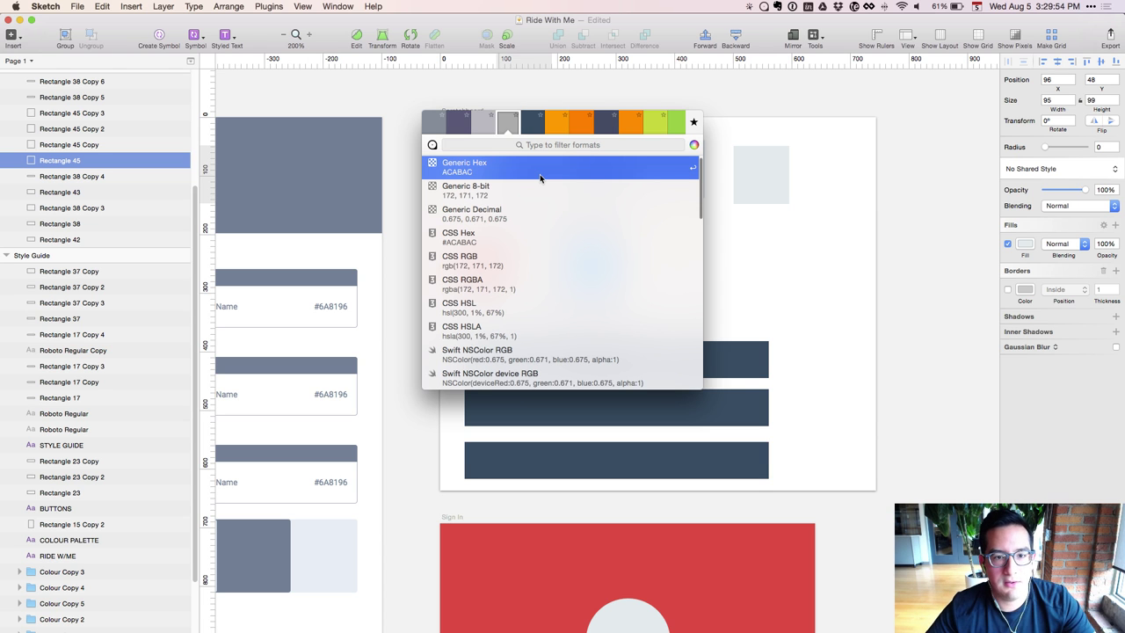
key("Left")
key("Left")
key("Left")
key("Return")
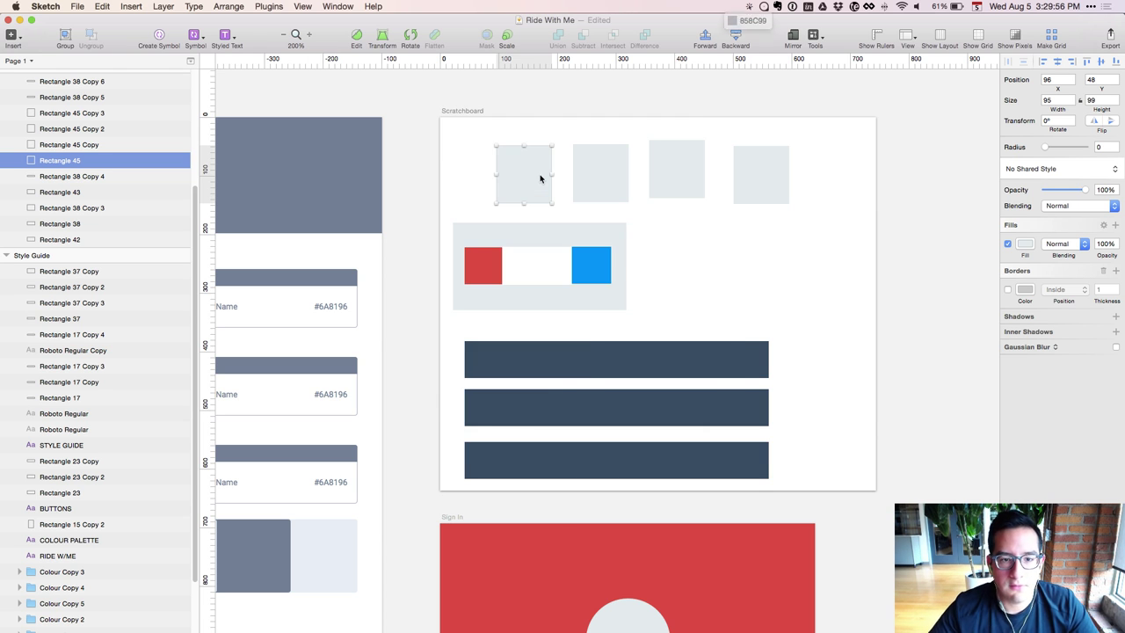
Set the first square's fill to hex 858C99
left_click(1025, 244)
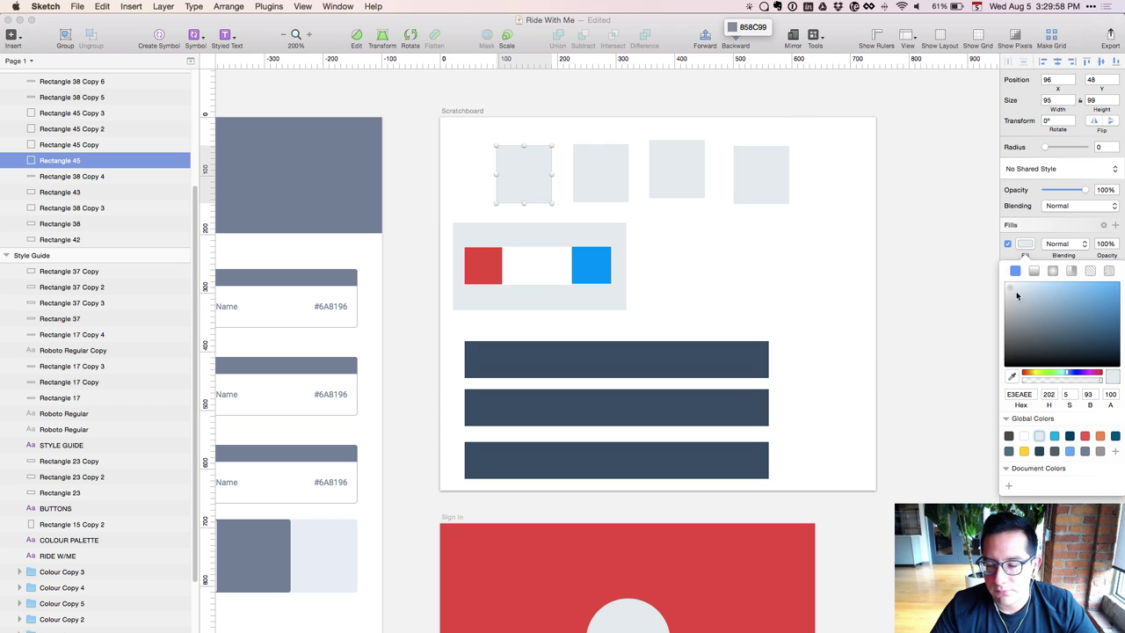
left_click(1011, 395)
key("ctrl+v")
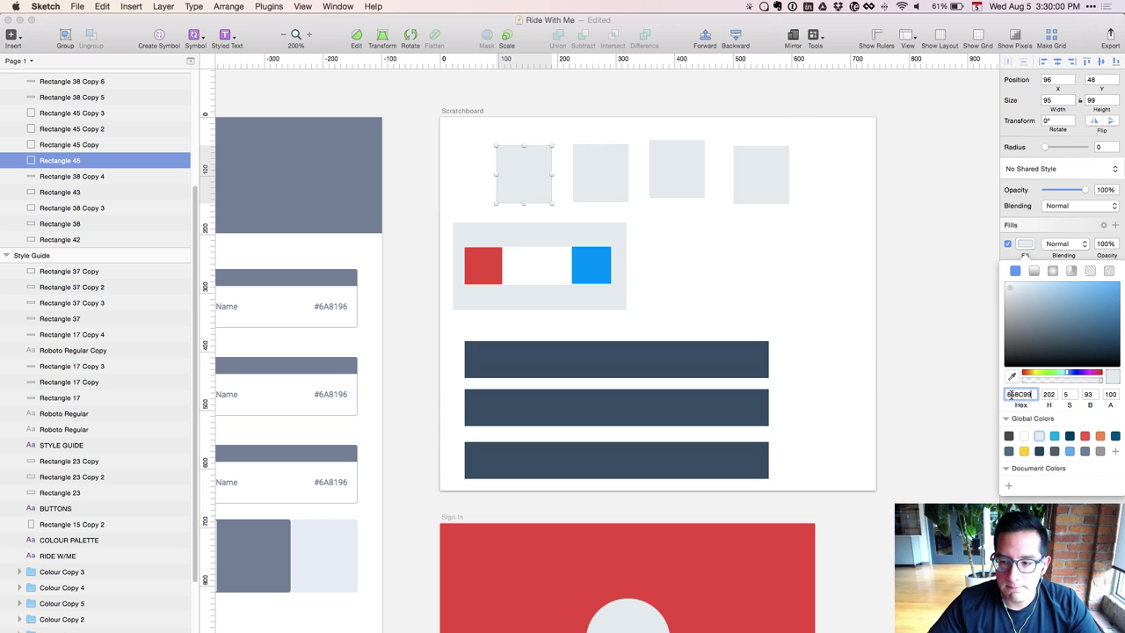
key("Return")
Copy the grey ACABAC from the picked-colour history and set it as the second square's fill
left_click(615, 171)
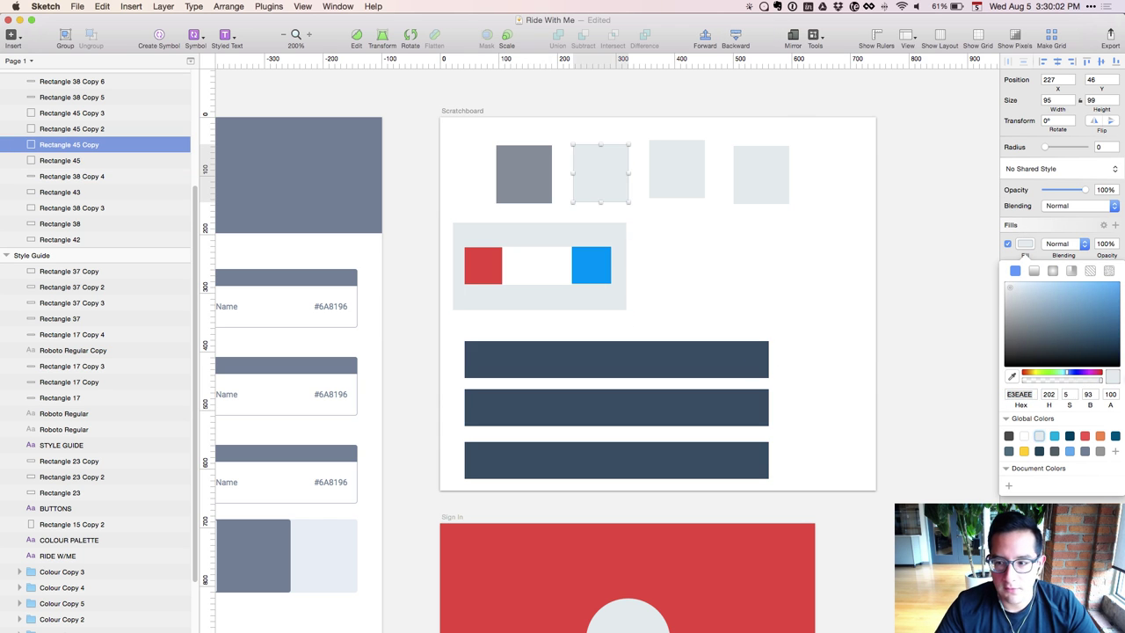
left_click(1008, 394)
key("ctrl+alt+super+c")
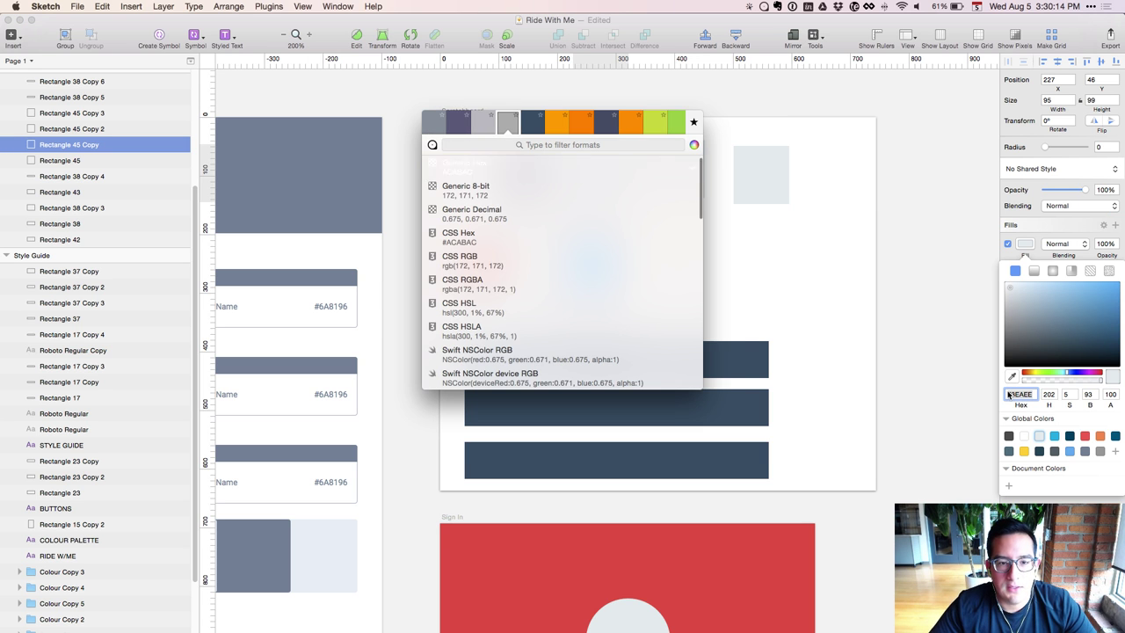
key("Return")
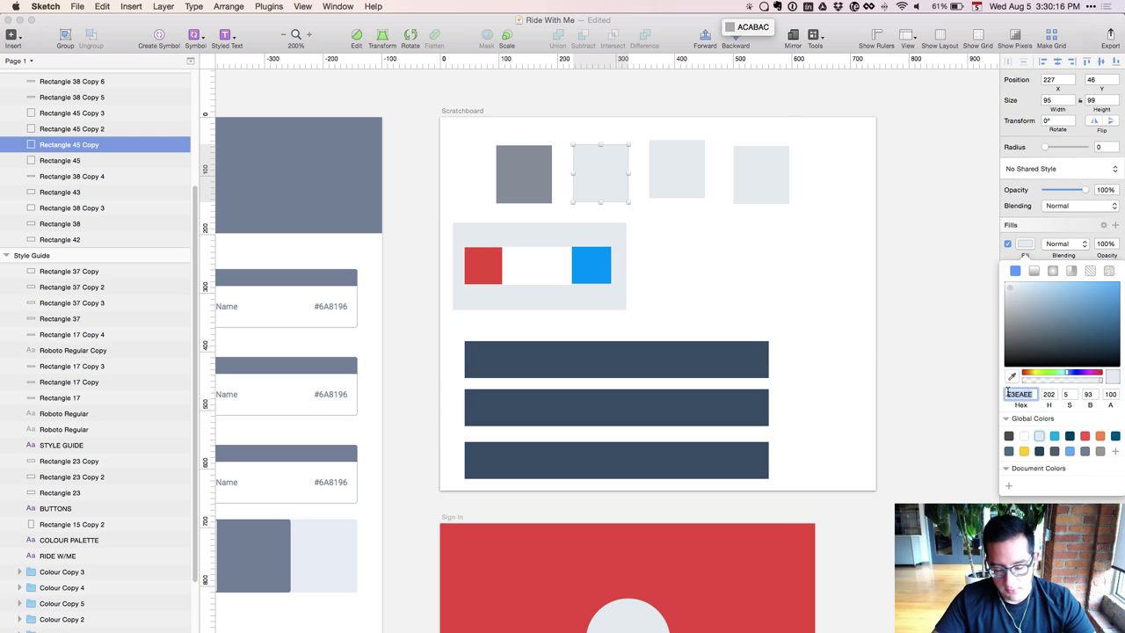
key("super+v")
key("Return")
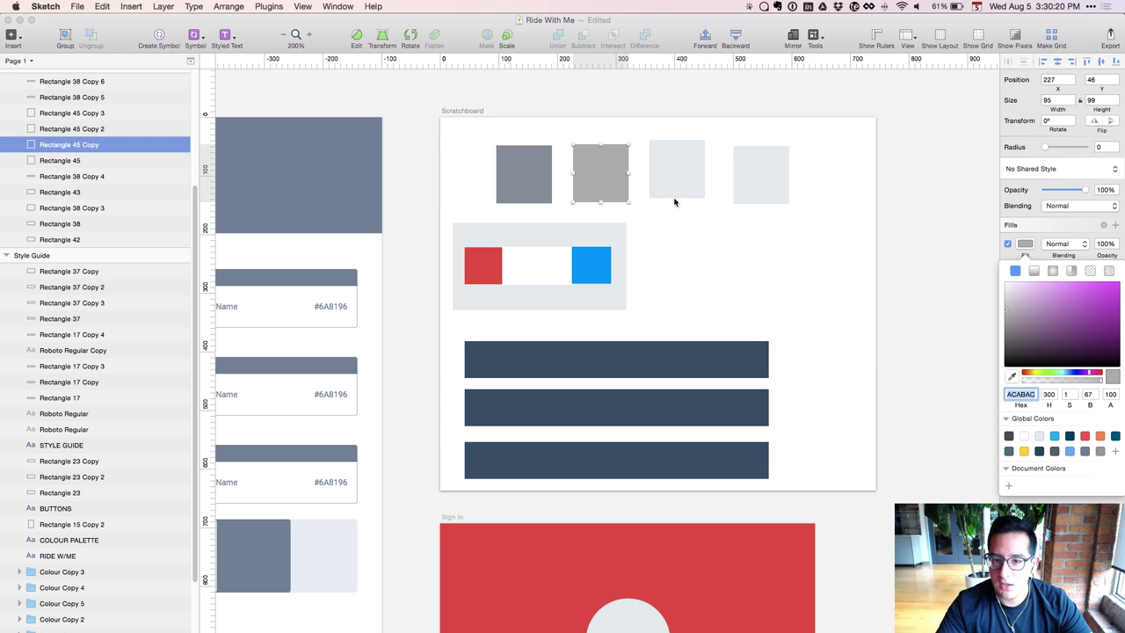
Nudge the third square to X 360, Y 44, copy hex B9B8C0 from the picked-colour history and paste it onto the Scratchboard
left_click_drag(677, 192, 680, 194)
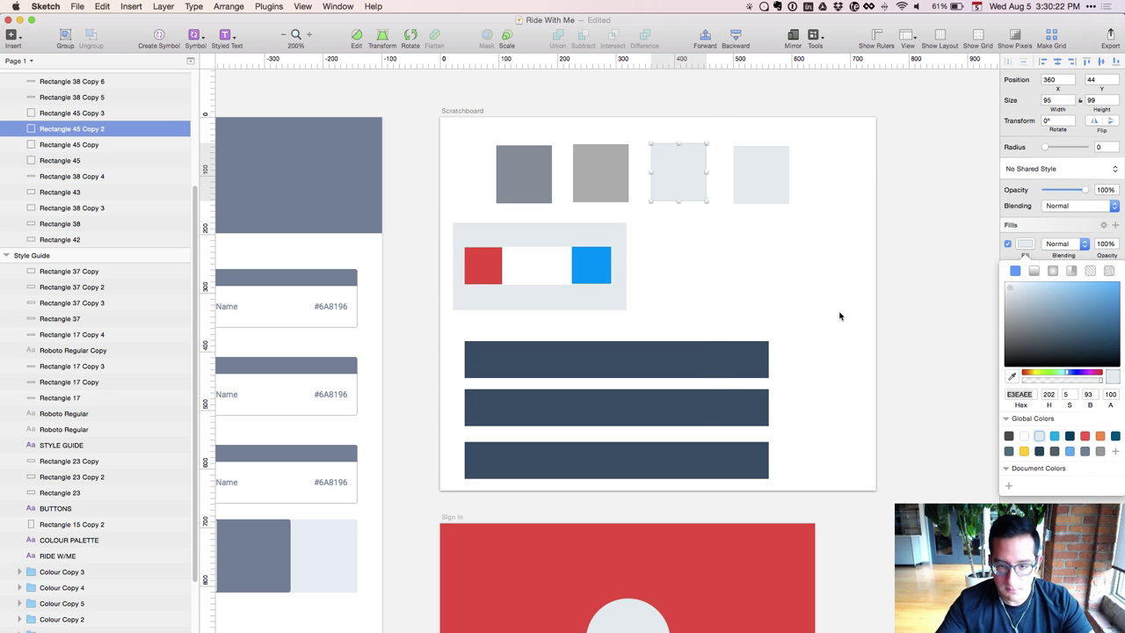
key("super+shift+c")
key("Right")
key("Right")
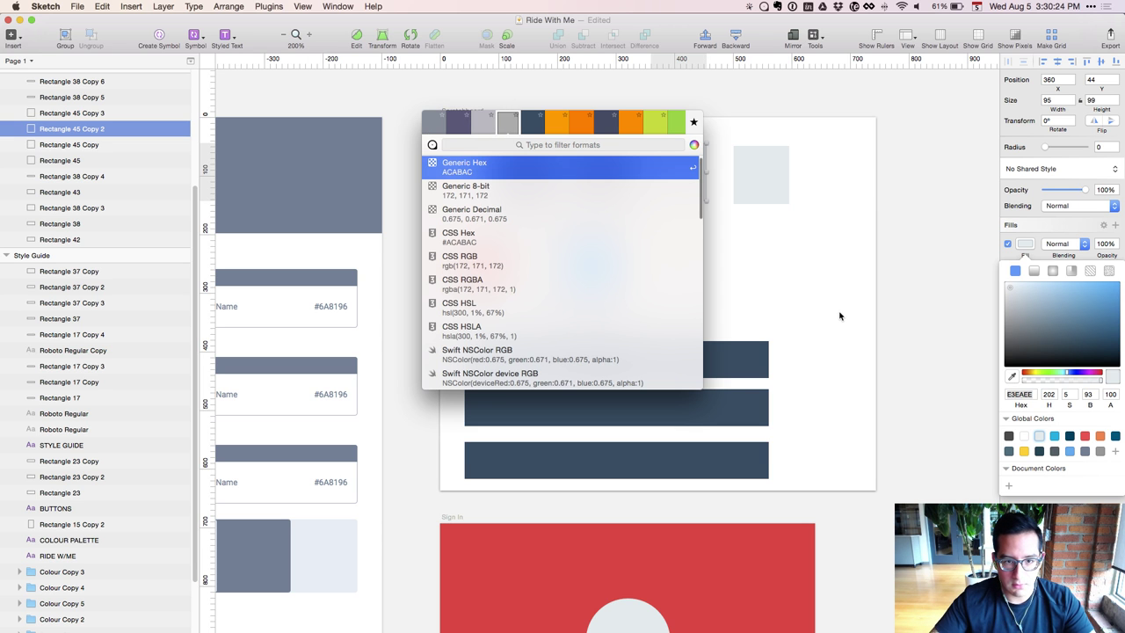
key("Return")
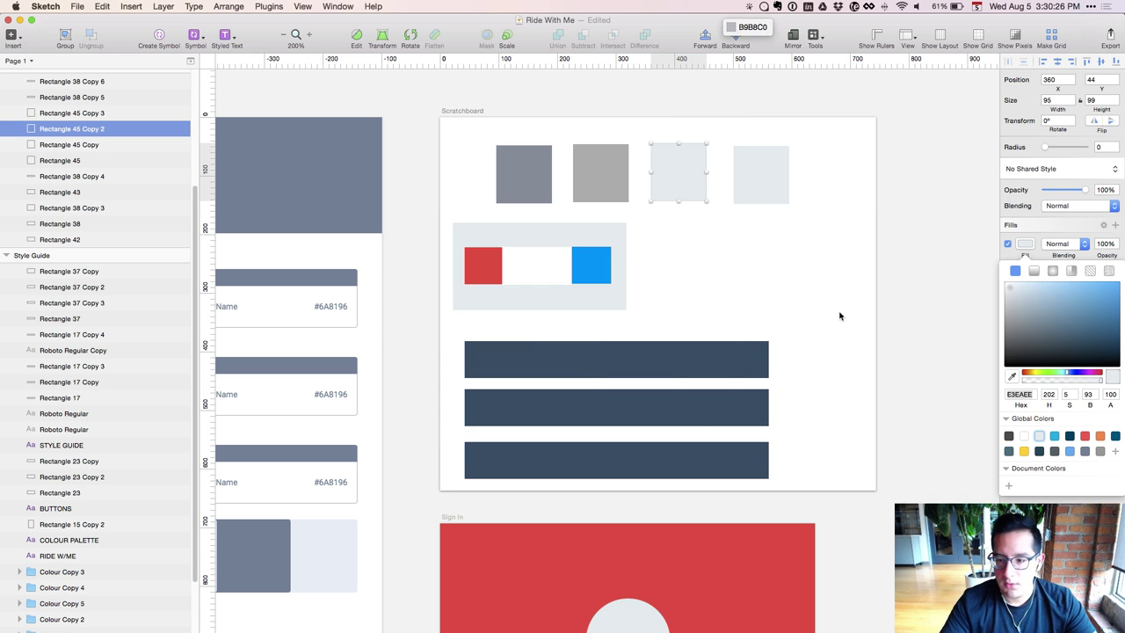
key("super+v")
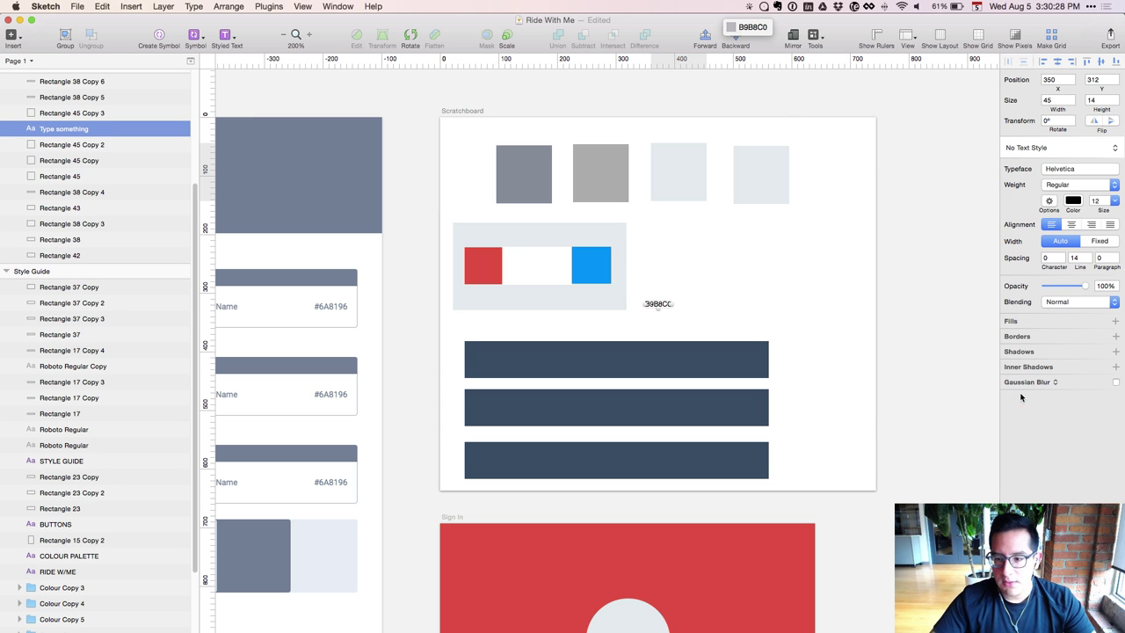
Set the third square's fill to the copied hex B9B8C0
left_click(677, 158)
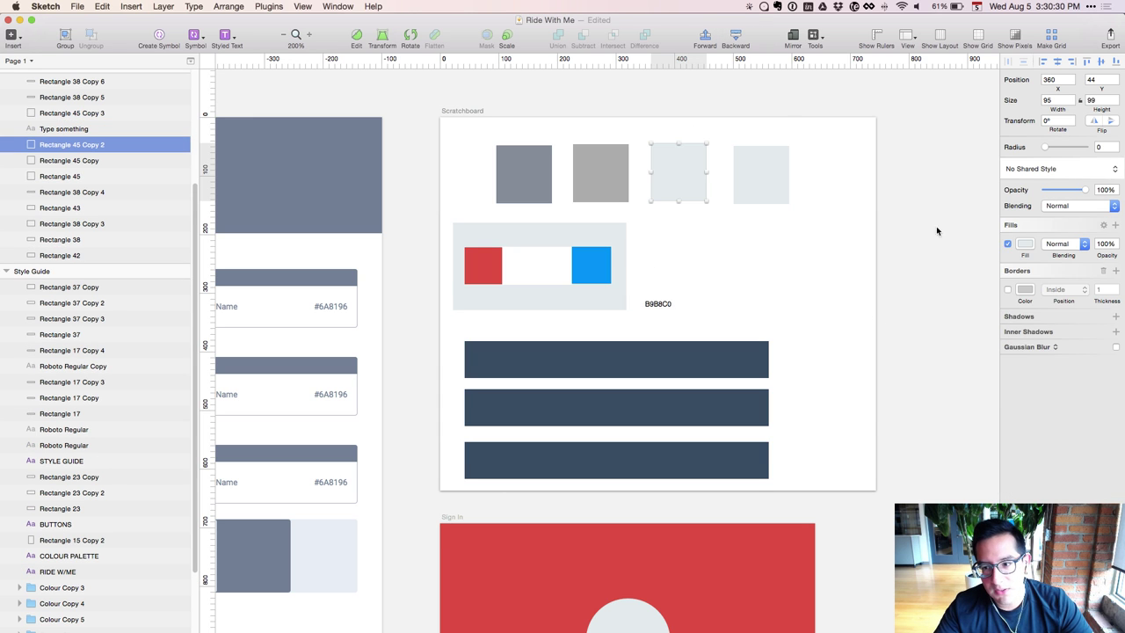
left_click(1025, 244)
double_click(1034, 395)
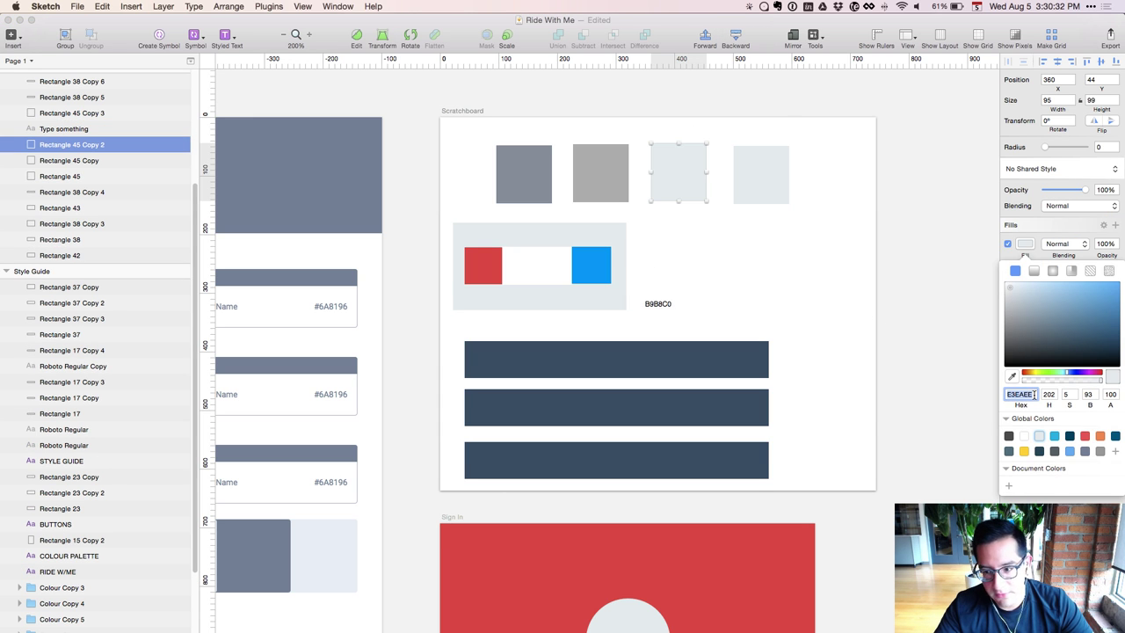
key("super+v")
key("Return")
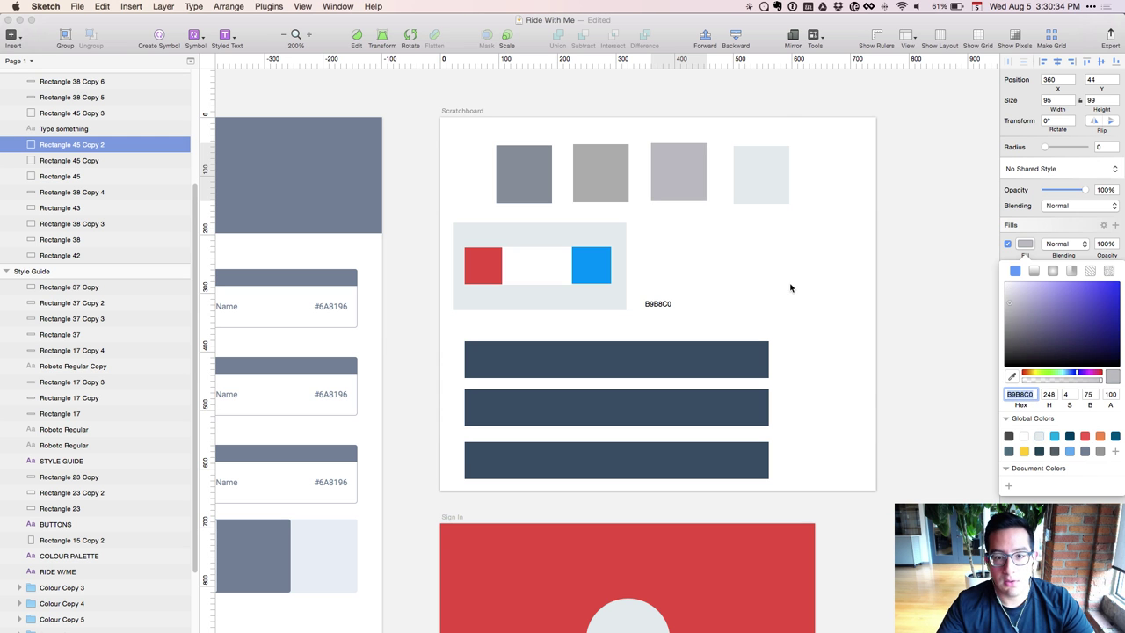
key("Escape")
key("super+Tab")
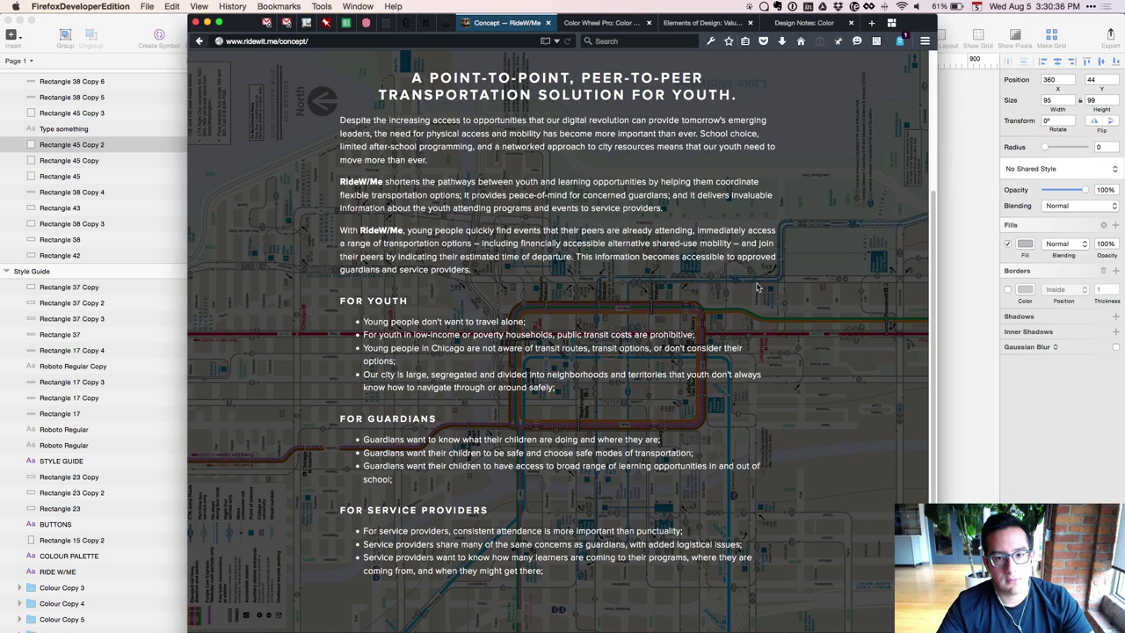
key("super+Tab")
Copy hex B9B8C0 from the picked-colour history
key("super+shift+c")
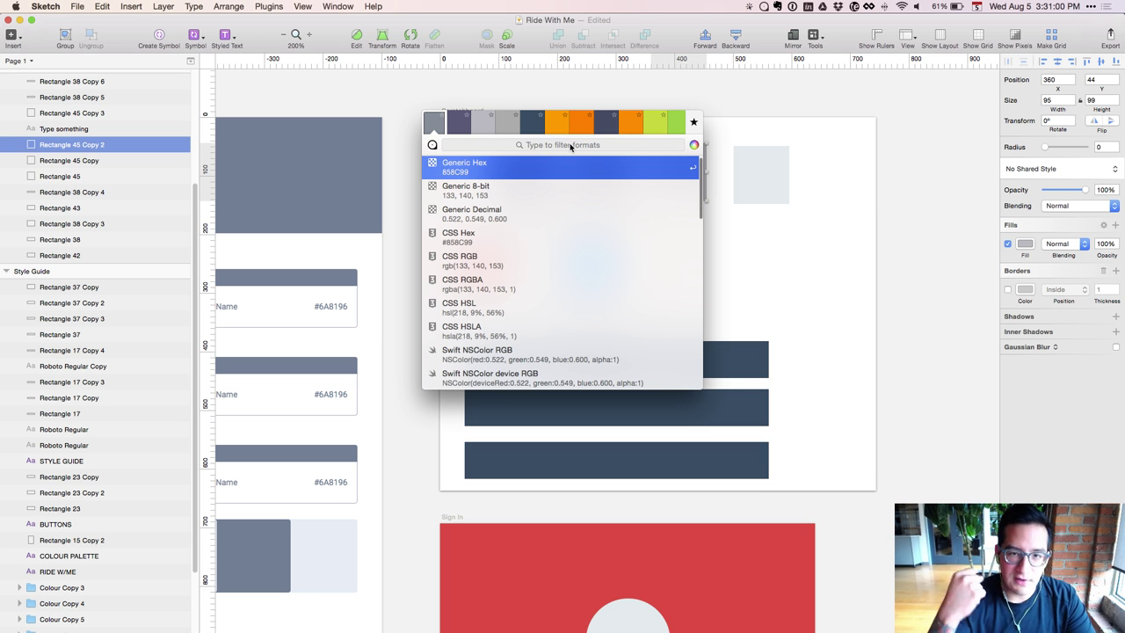
key("Right")
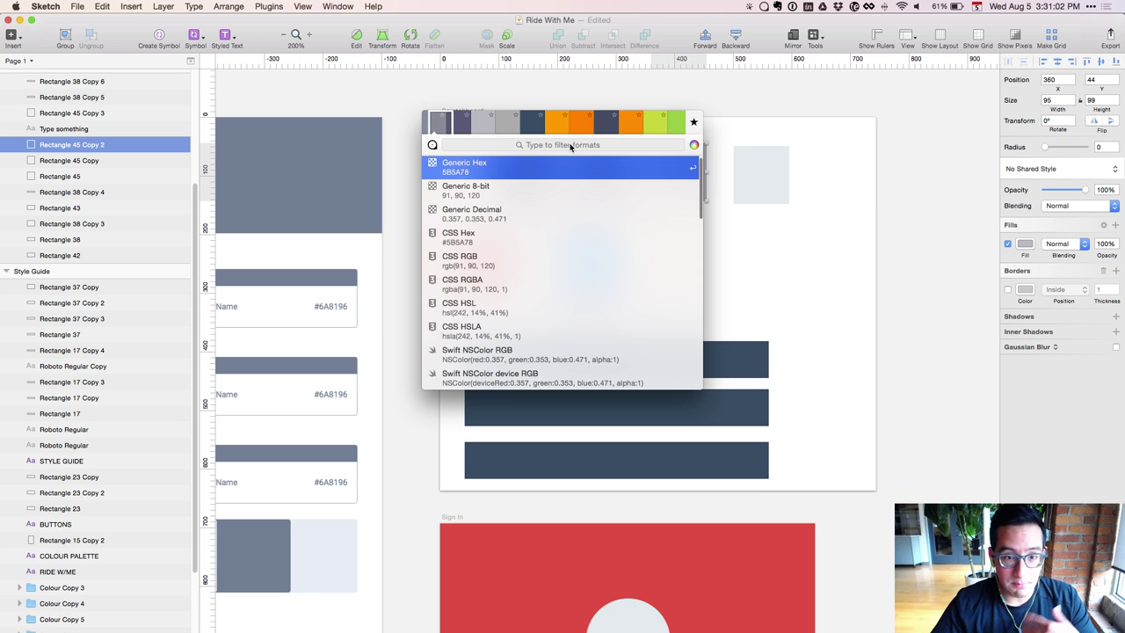
key("Left")
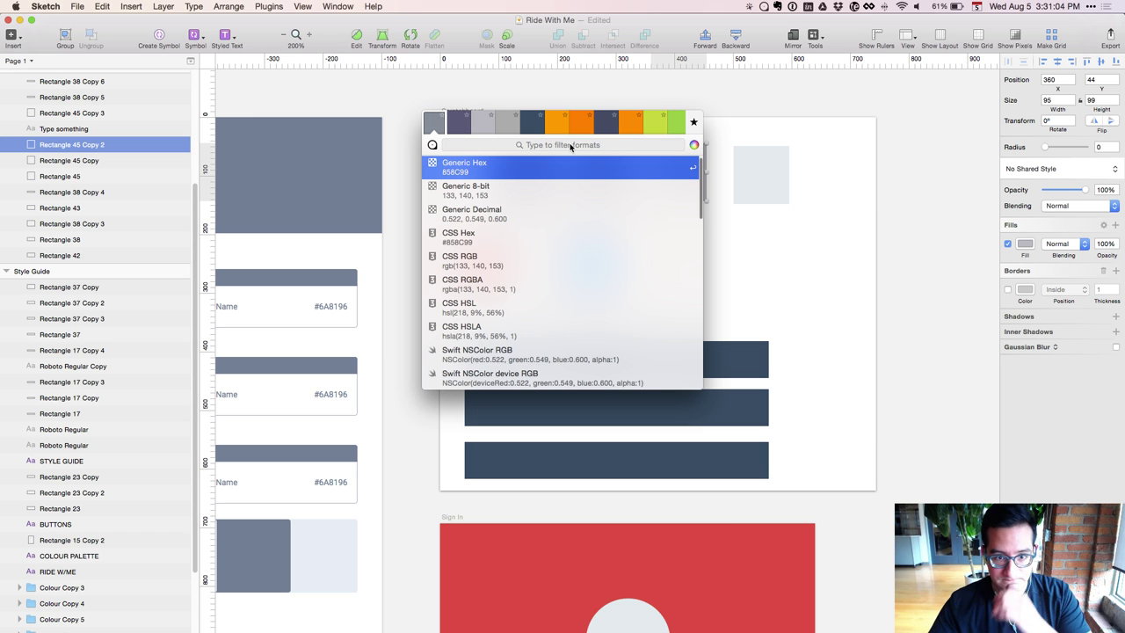
key("Right")
key("Right")
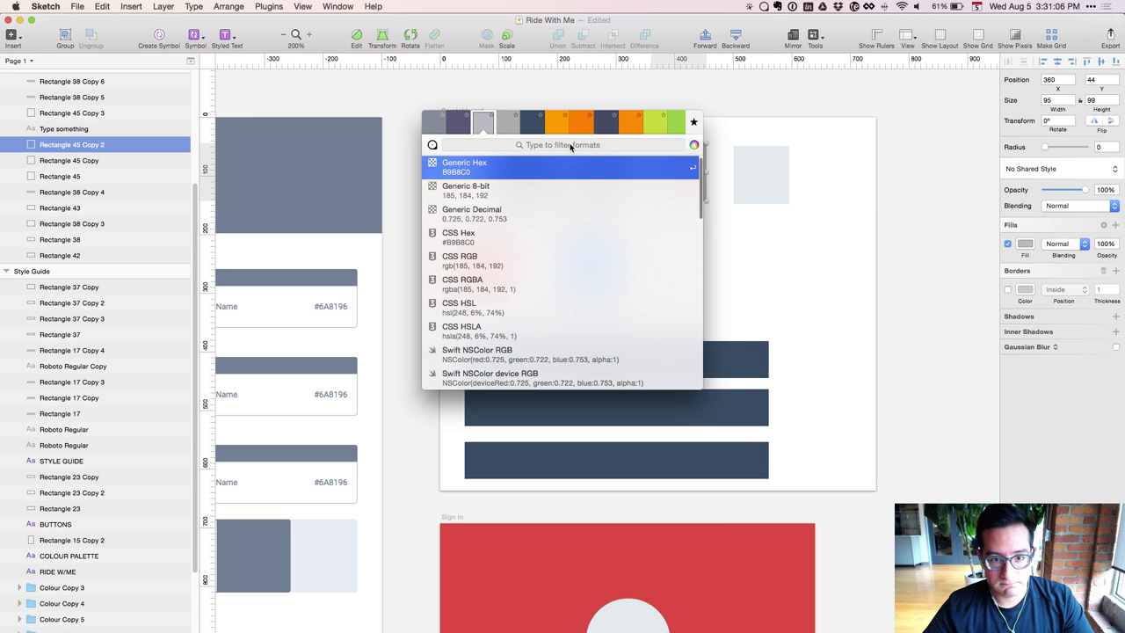
key("Return")
Set the fourth square's fill to the copied hex B9B8C0
left_click(748, 158)
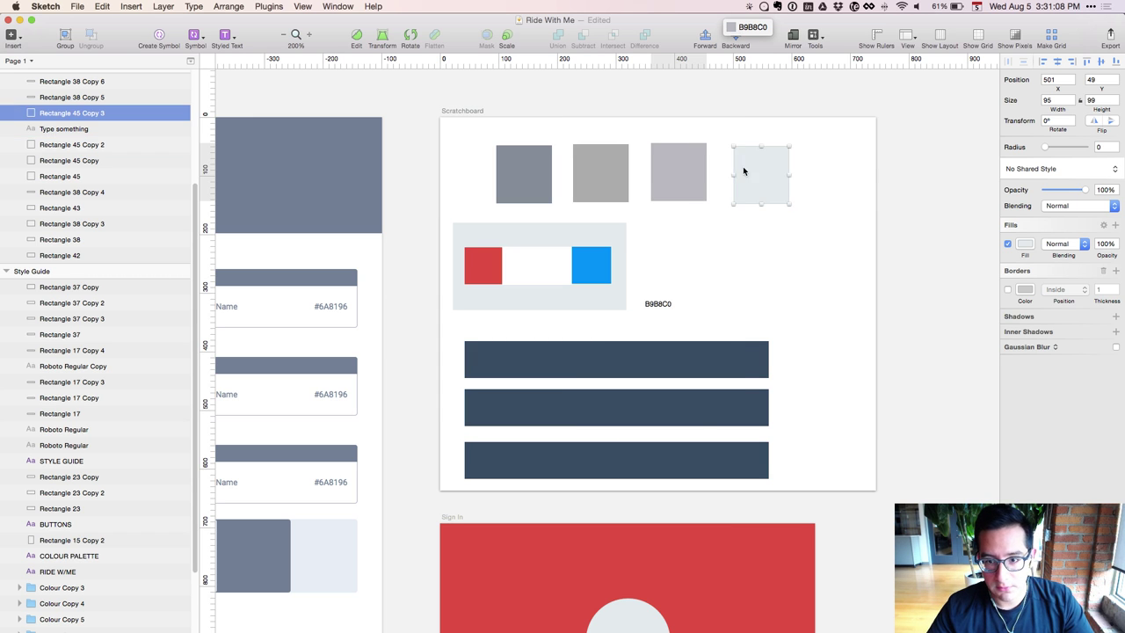
left_click(1025, 244)
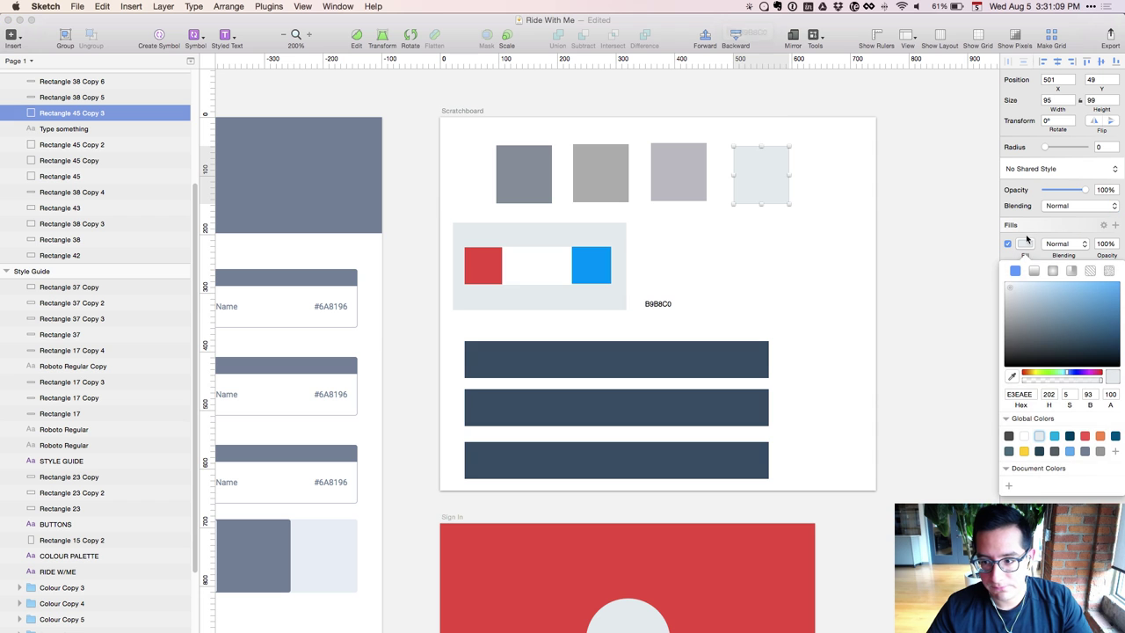
left_click(1018, 394)
key("super+v")
key("Return")
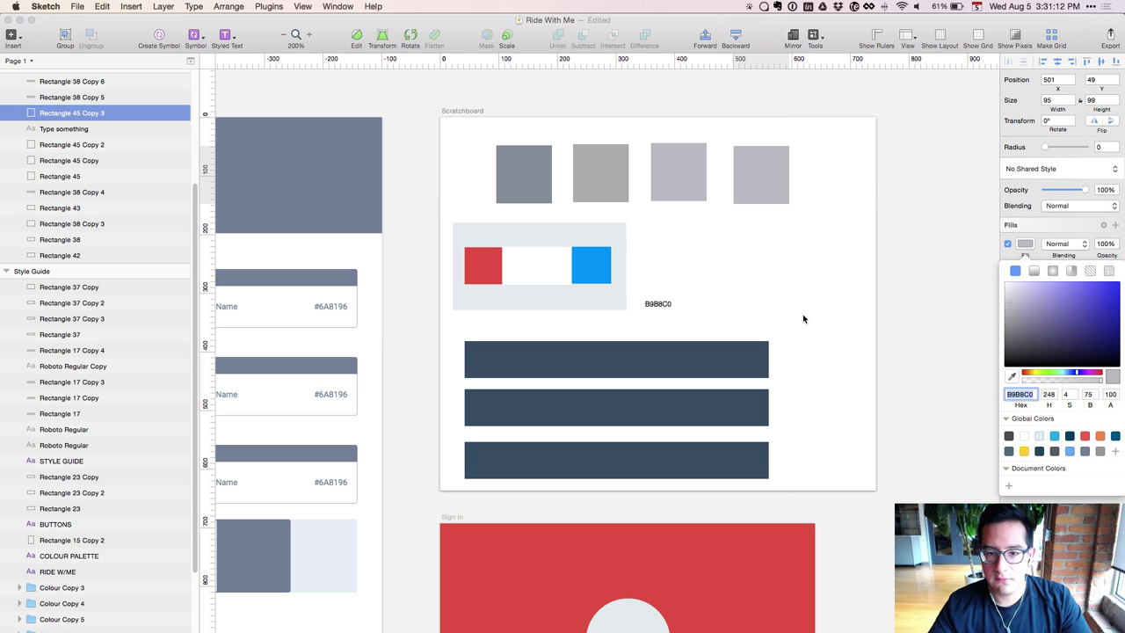
left_click(761, 196)
left_click(732, 269)
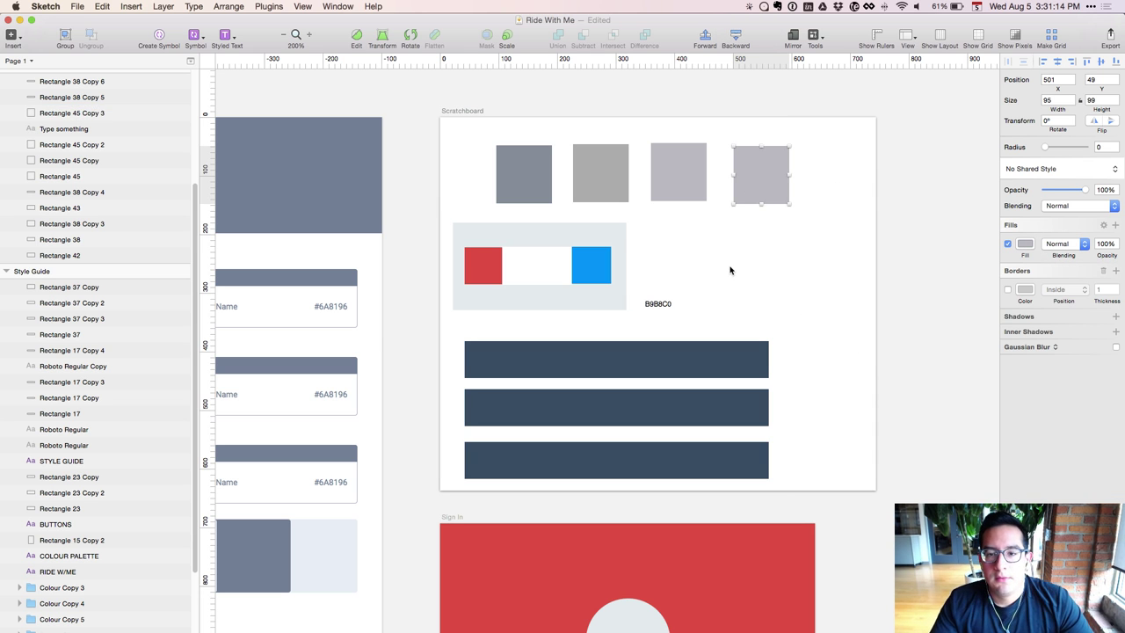
Delete the pale grey backdrop rectangle behind the red, white and blue swatches
scroll(694, 263, "down", 3)
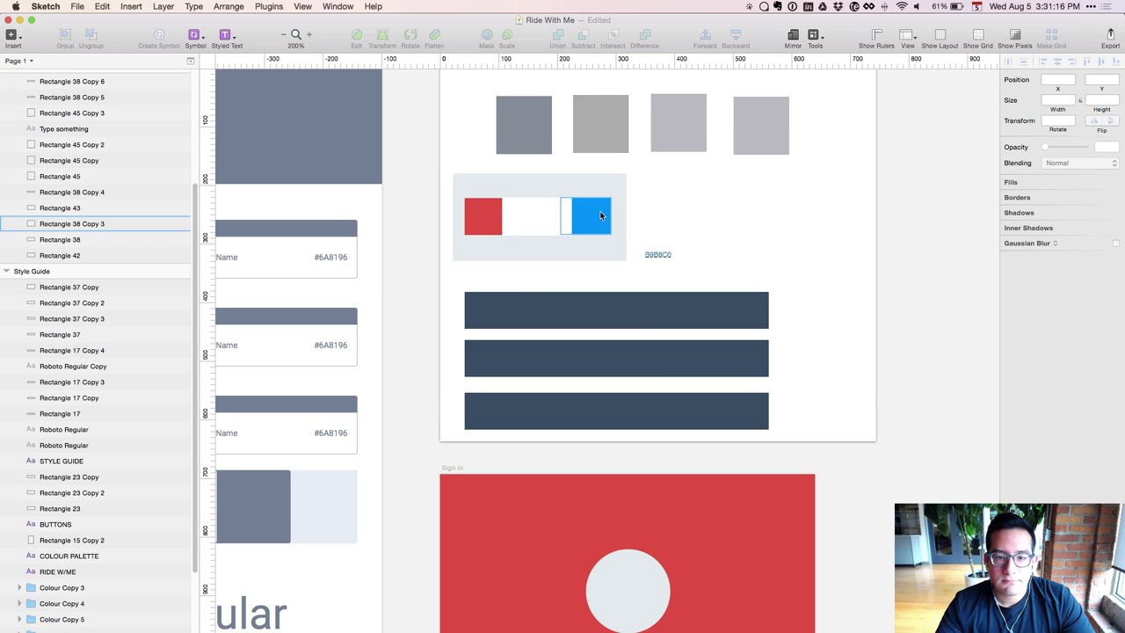
left_click_drag(598, 176, 601, 304)
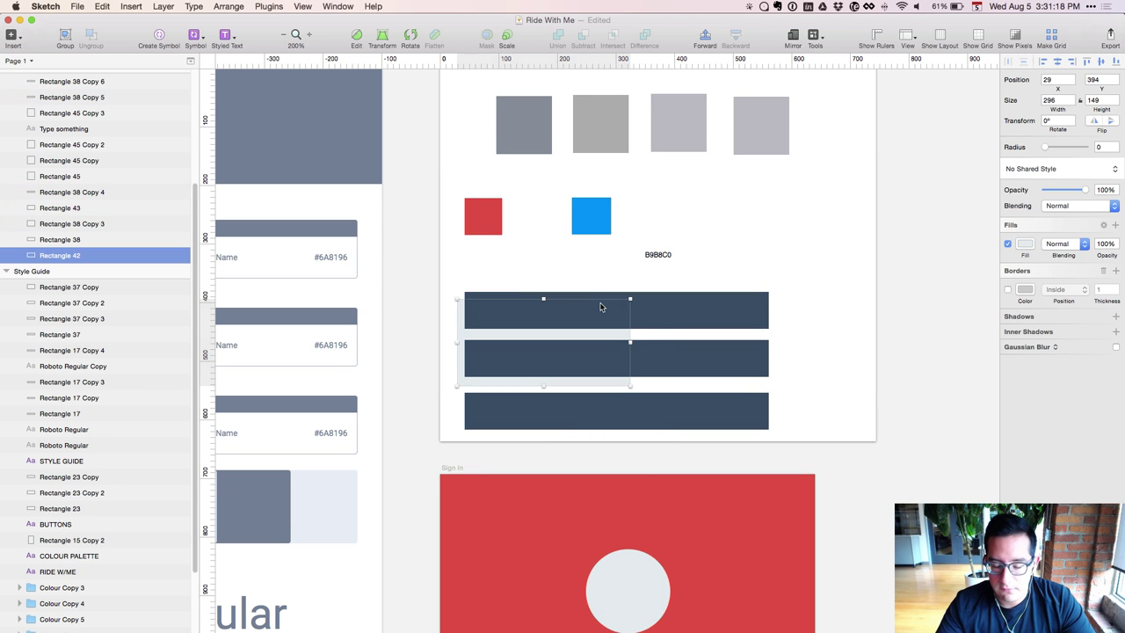
key("BackSpace")
Duplicate the white rectangle between the red and blue swatches and shift the copy horizontally to X 316
left_click(542, 231)
key("super+d")
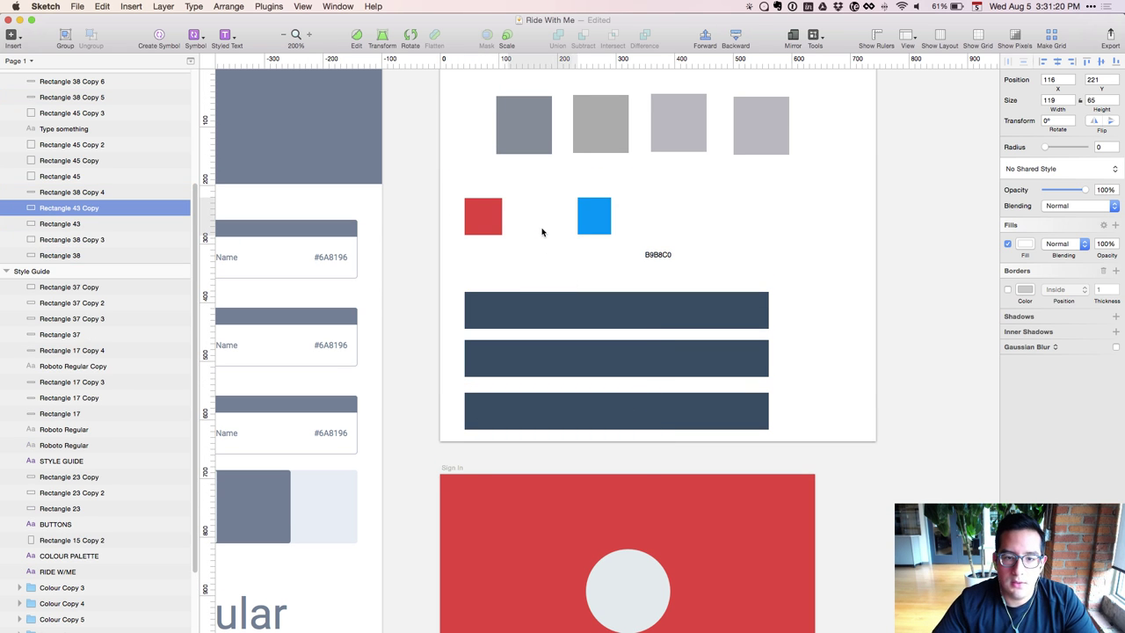
key("shift+Right")
key("shift+Right")
key("shift+Right")
key("shift+Right")
key("shift+Right")
key("shift+Right")
key("shift+Right")
key("shift+Right")
key("shift+Right")
key("shift+Right")
key("shift+Right")
key("shift+Right")
key("shift+Right")
key("shift+Right")
key("shift+Right")
key("shift+Right")
key("shift+Right")
key("shift+Right")
key("shift+Right")
key("shift+Right")
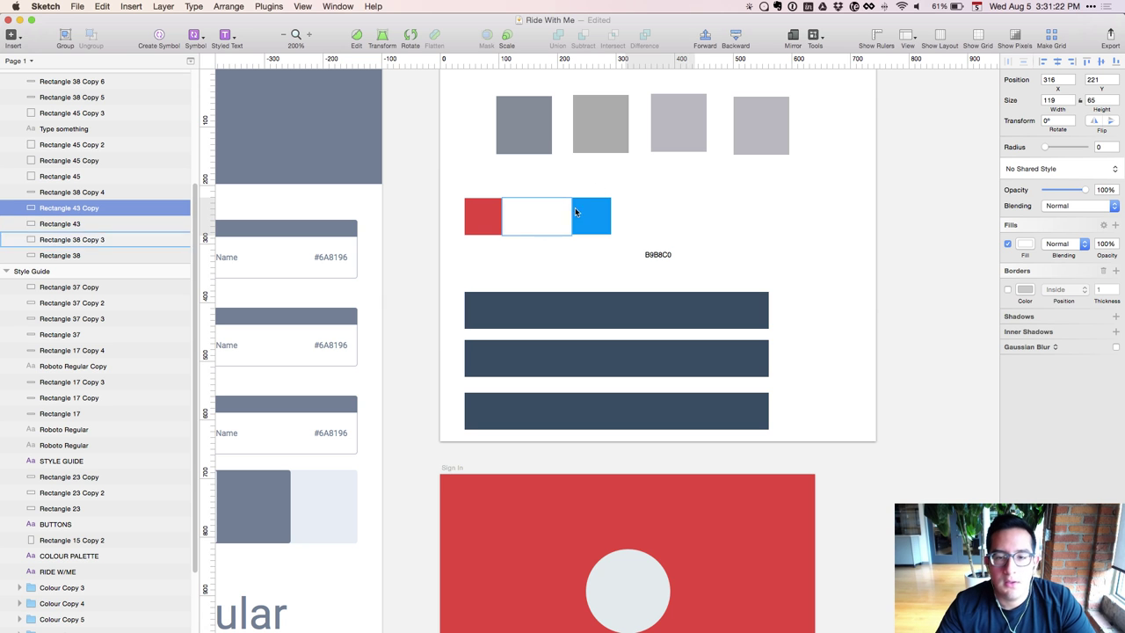
Fill the copied rectangle with the slate grey sampled from the first square and place it at X 280, Y 220
key("ctrl+c")
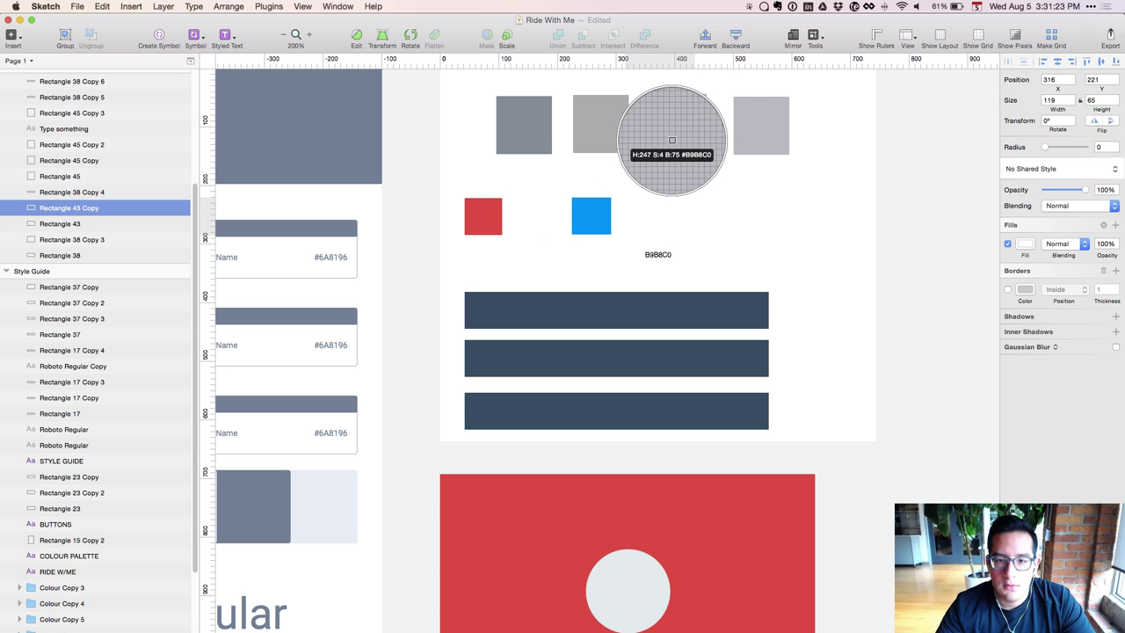
left_click(526, 119)
left_click_drag(691, 222, 669, 218)
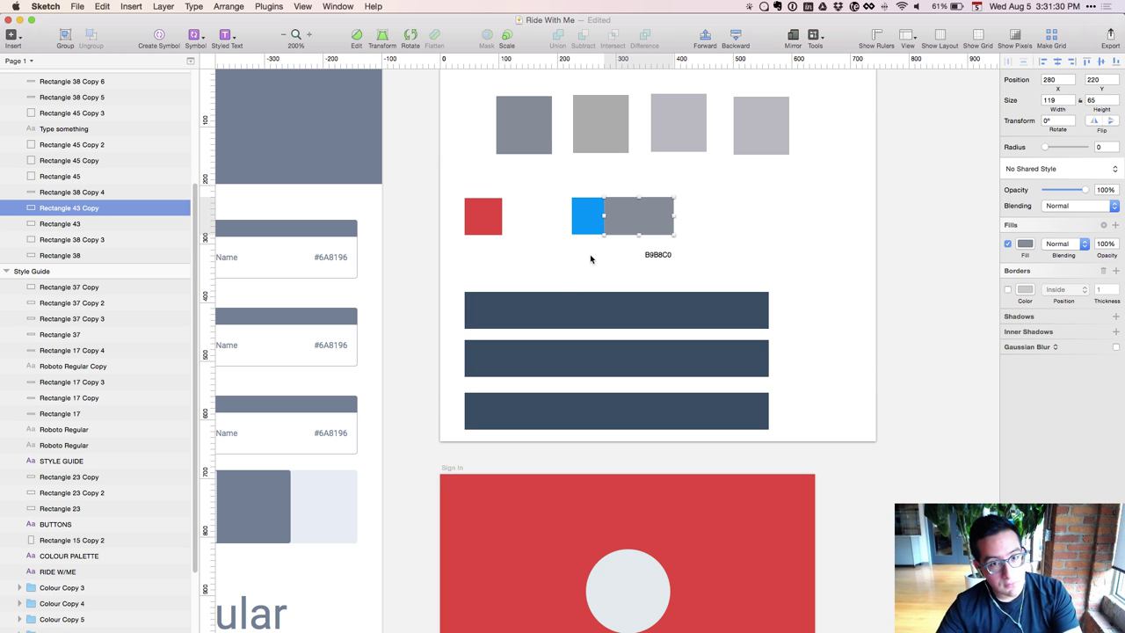
left_click(591, 258)
Move the second grey square to X 257, Y 38 and place a copy of the slate grey rectangle partly over the red swatch
left_click(600, 145)
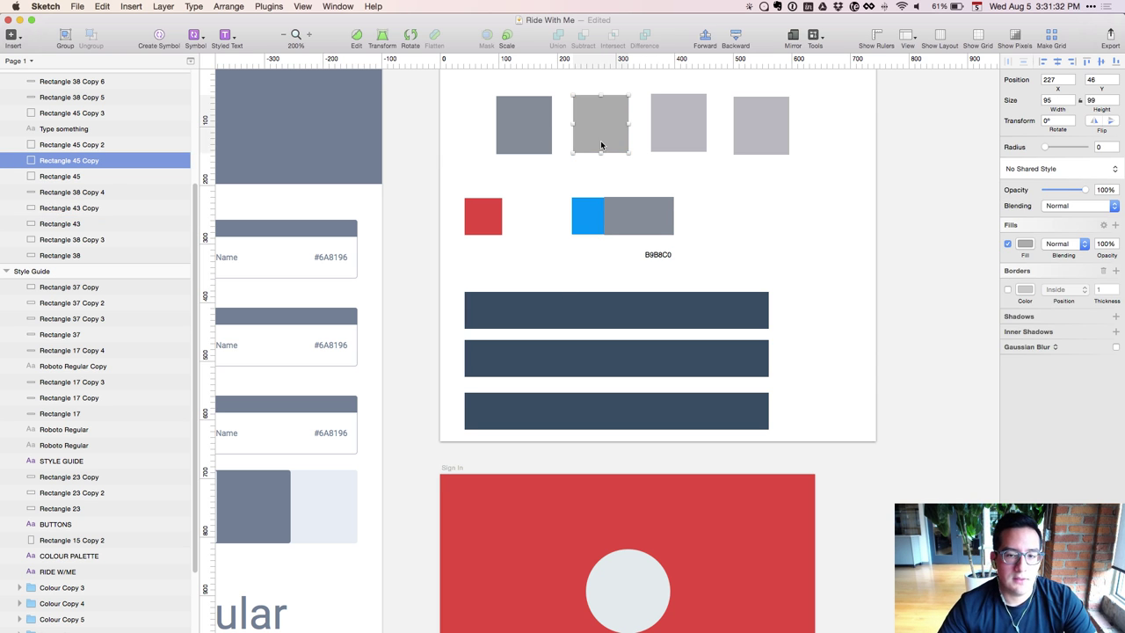
mouse_move(600, 145)
left_mouse_down()
mouse_move(618, 126)
mouse_move(618, 140)
left_mouse_up()
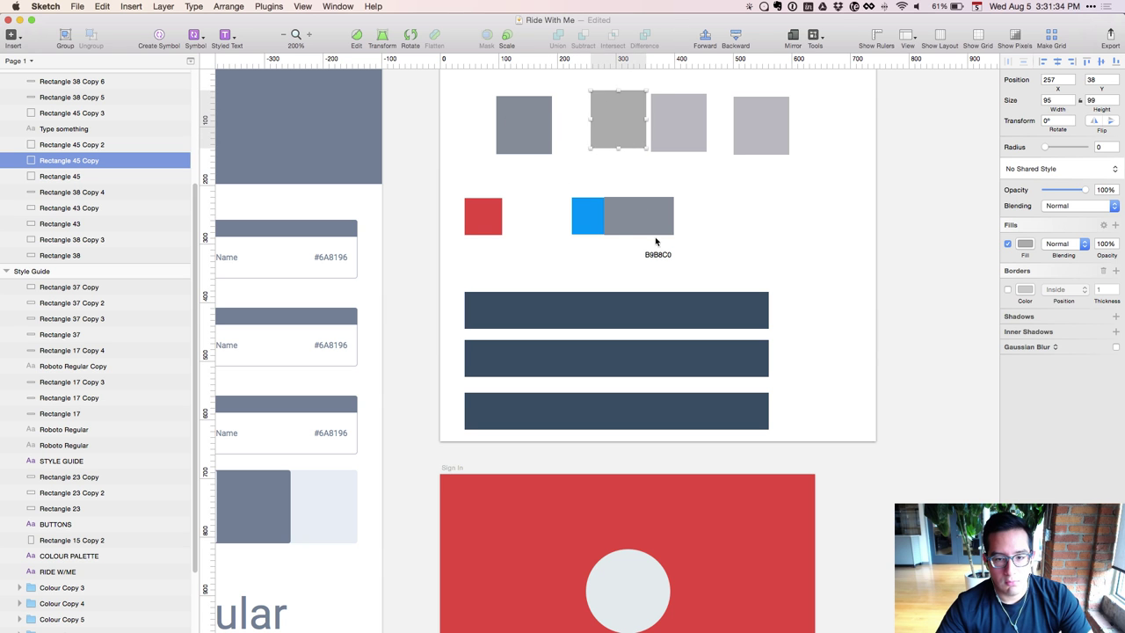
left_click(658, 221)
left_click_drag(658, 222, 462, 224)
Fill the new rectangle copy with the grey sampled from the second square
key("ctrl+c")
left_click(621, 120)
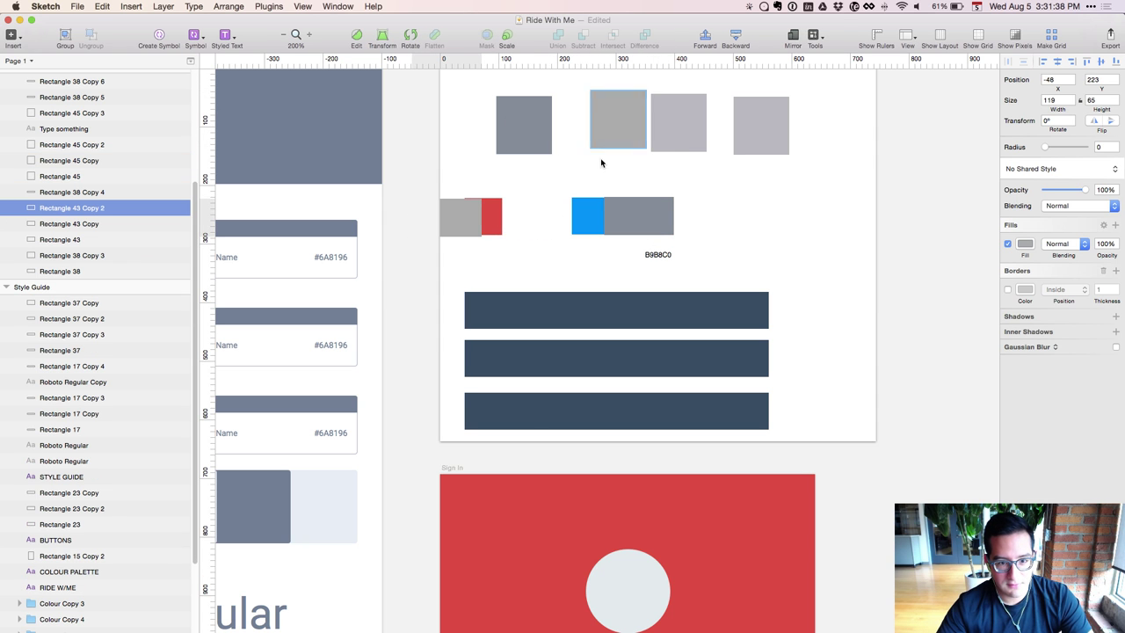
left_click(497, 265)
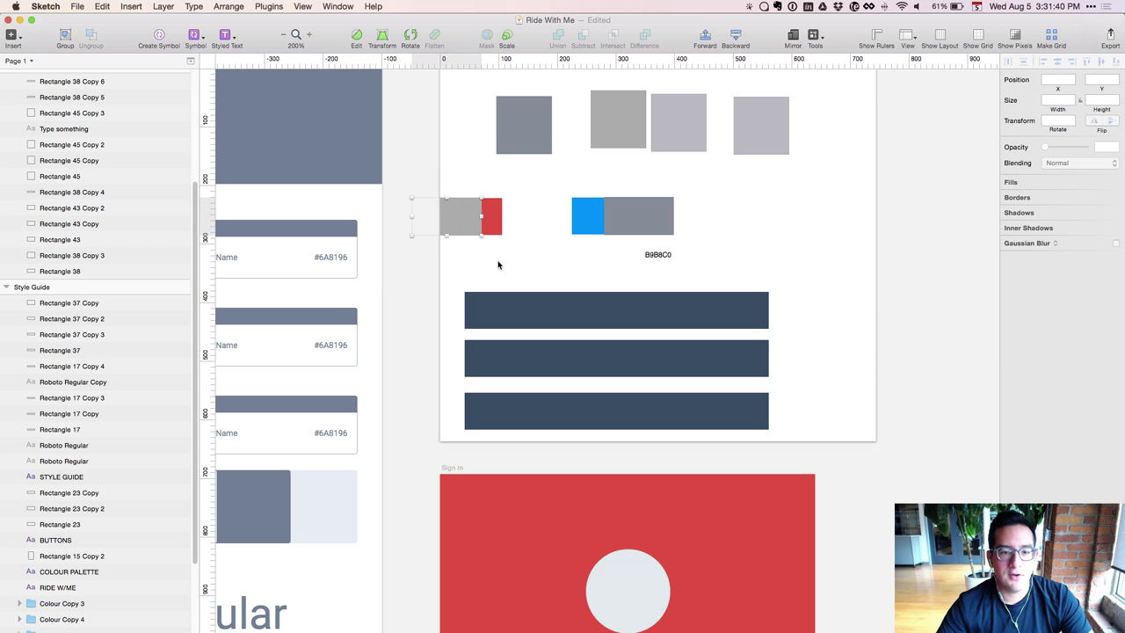
Place the two grey rectangles side by side above the red and blue swatches, at X 32 and X 153, Y 155
left_click(455, 220)
left_click_drag(456, 220, 502, 182)
left_click(636, 211)
left_click_drag(636, 211, 564, 175)
left_click(495, 181)
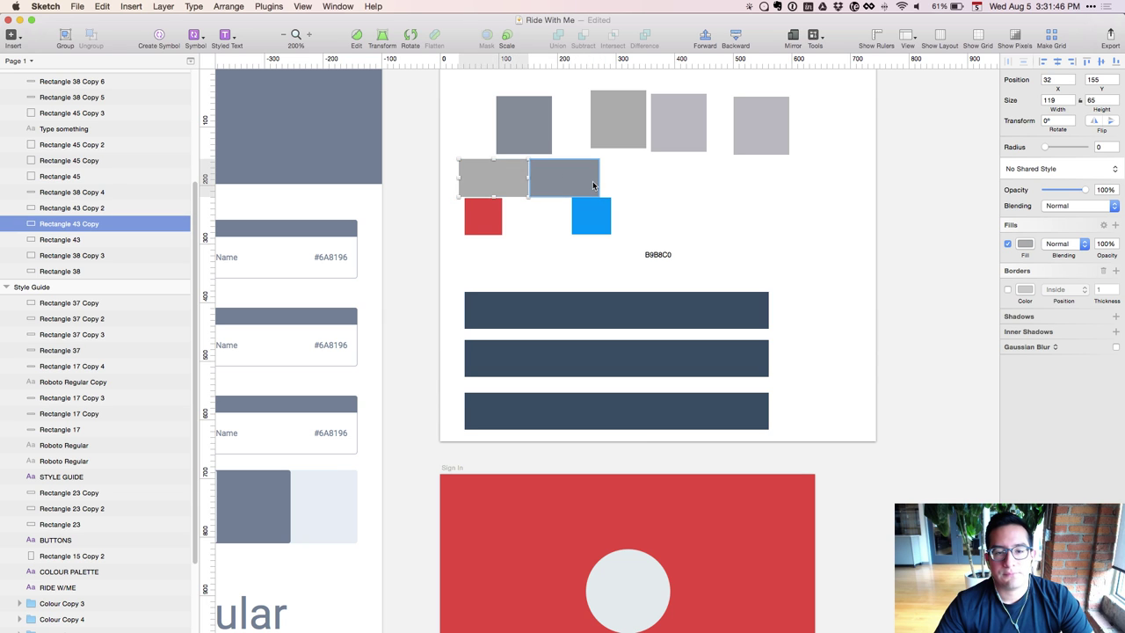
left_click(492, 191)
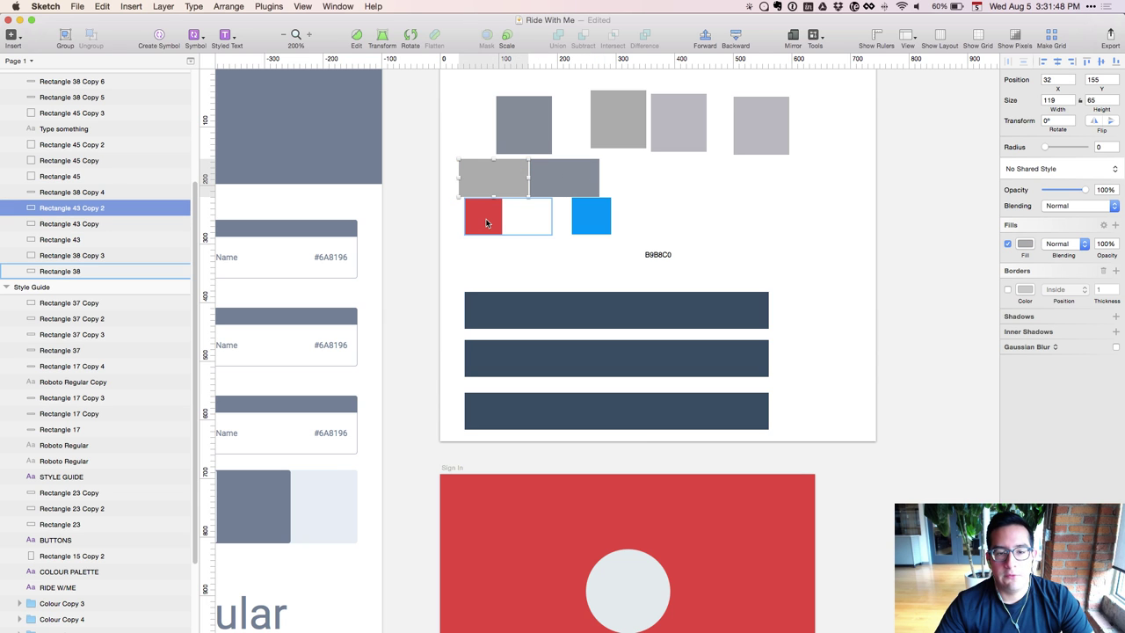
left_click(485, 218)
left_click(493, 191)
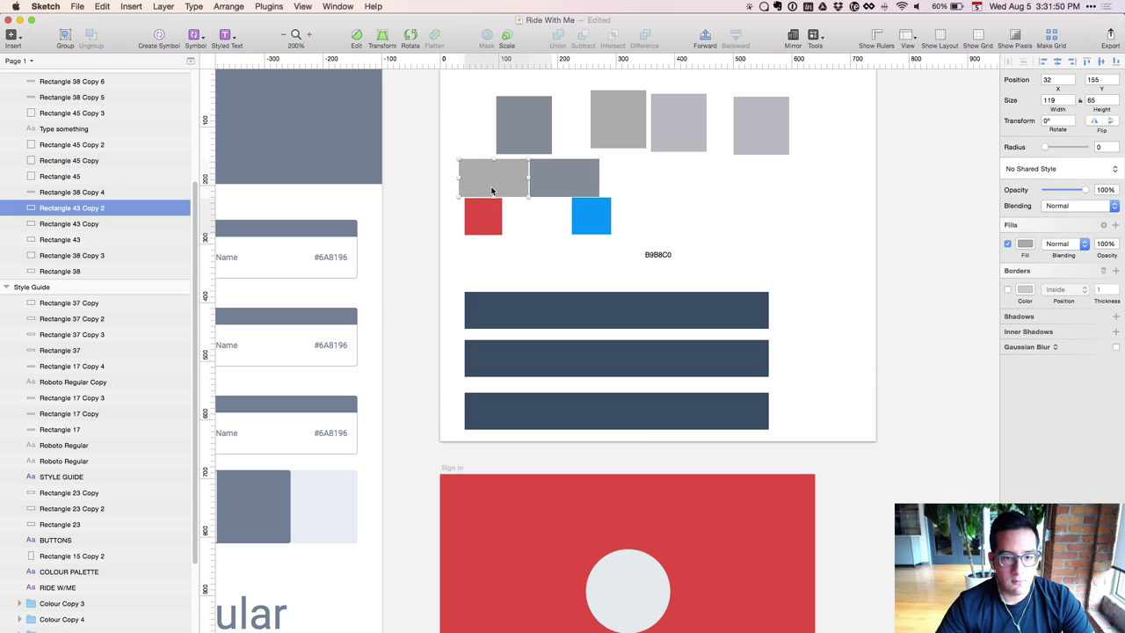
left_click(587, 216)
left_click(577, 181)
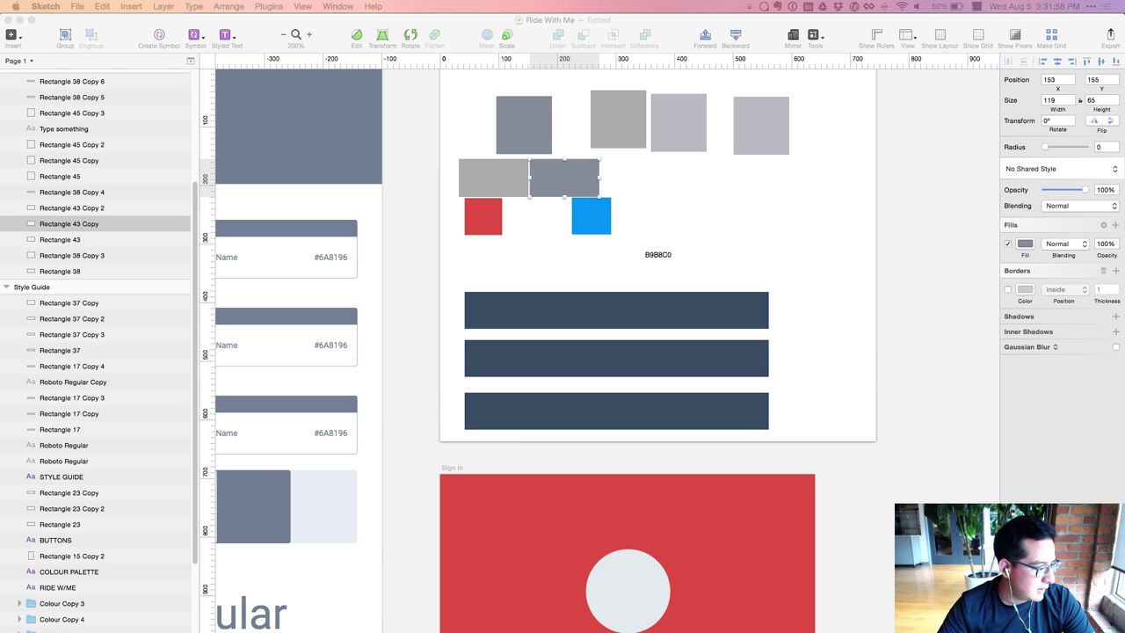
left_click(625, 447)
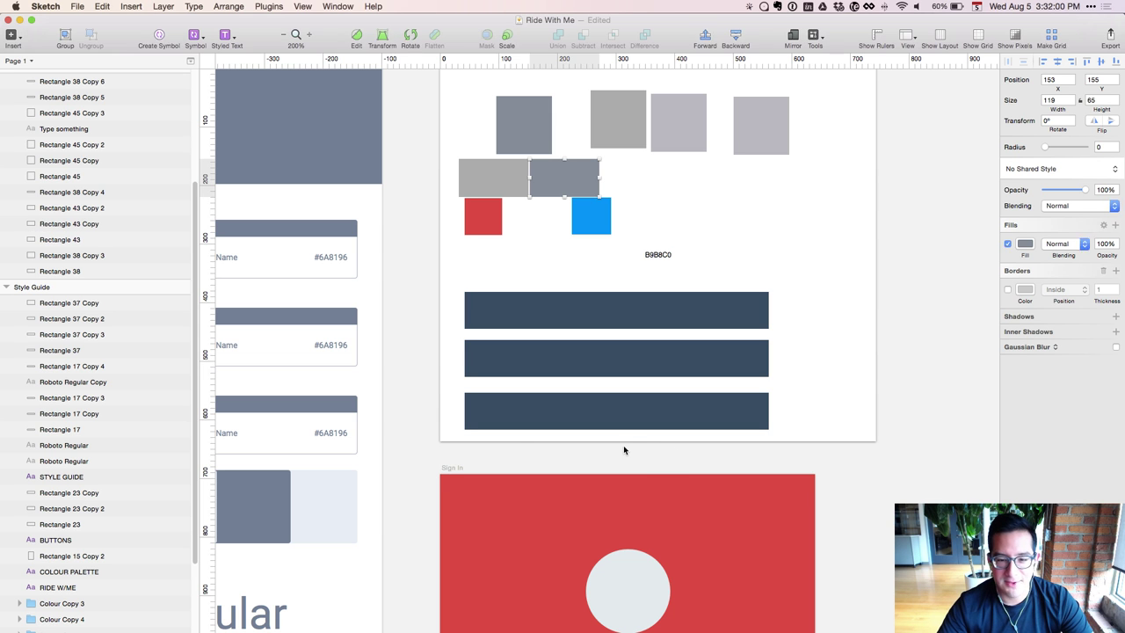
Sample the orange FF7E00 from the pedestrian crossing button's housing in the moodboard photo
left_click_drag(608, 451, 960, 455)
scroll(960, 454, "left", 15)
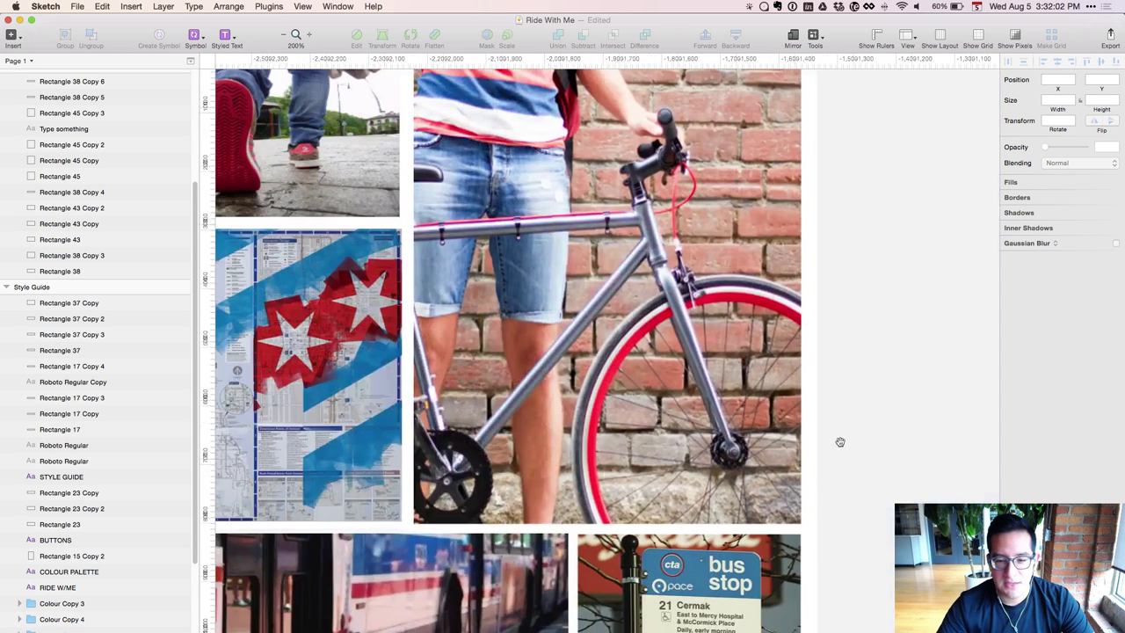
scroll(649, 364, "up", 15)
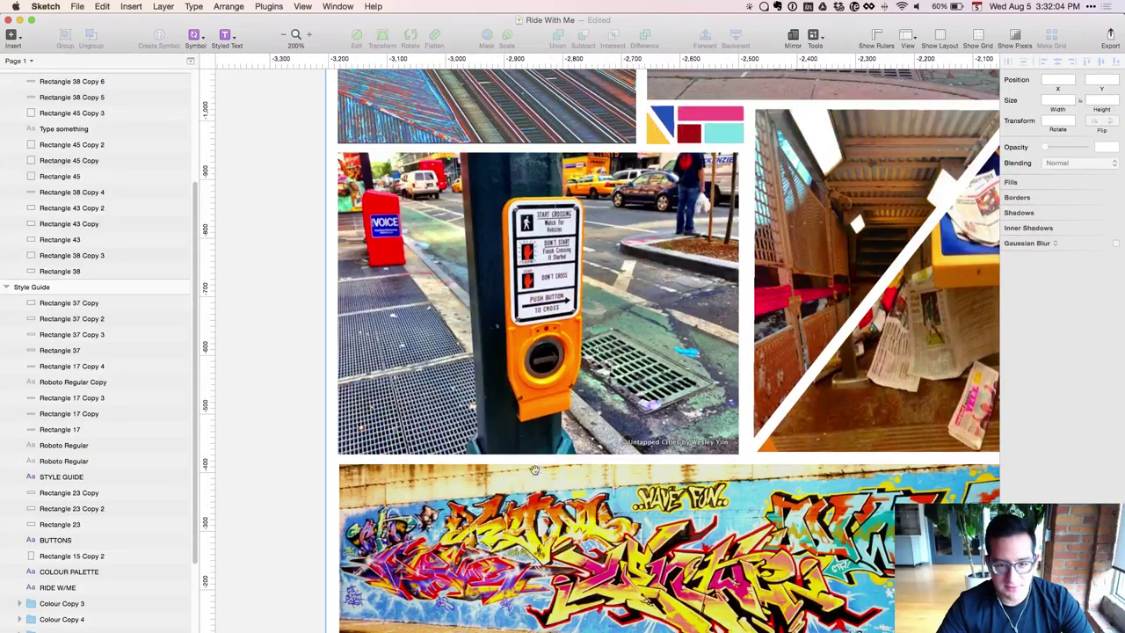
key("ctrl+c")
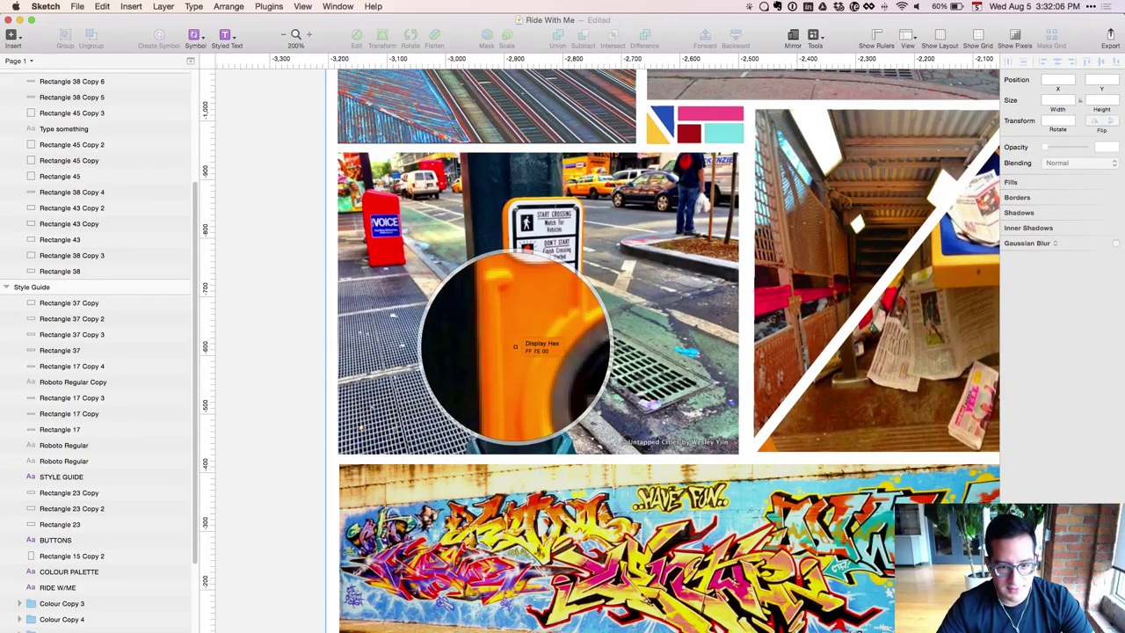
left_click(527, 360)
Copy hex FF7E00 from the picked-colour history and set it as the fill of the uppermost dark bar on the Scratchboard
key("super+minus")
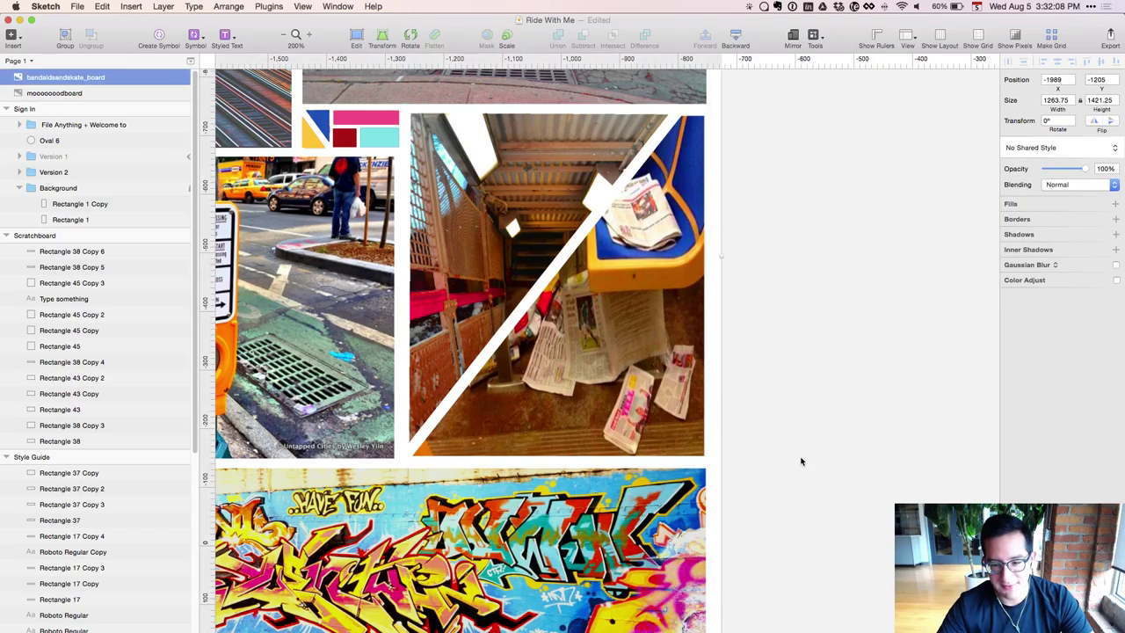
key("super+minus")
scroll(857, 434, "right", 10)
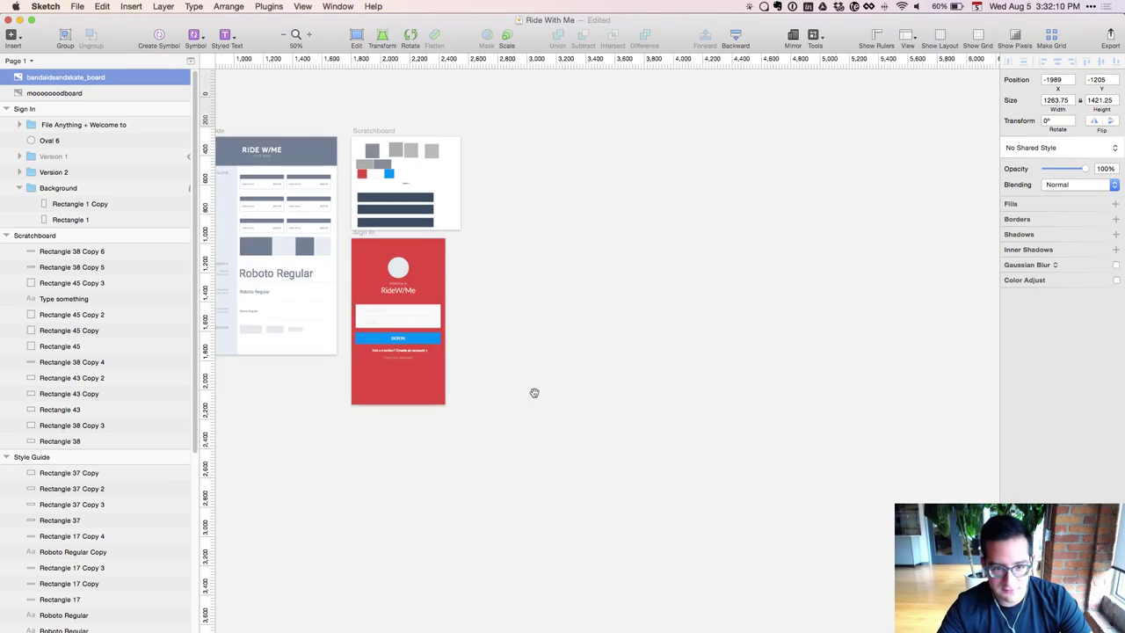
scroll(533, 392, "up", 5)
key("super+plus")
key("super+plus")
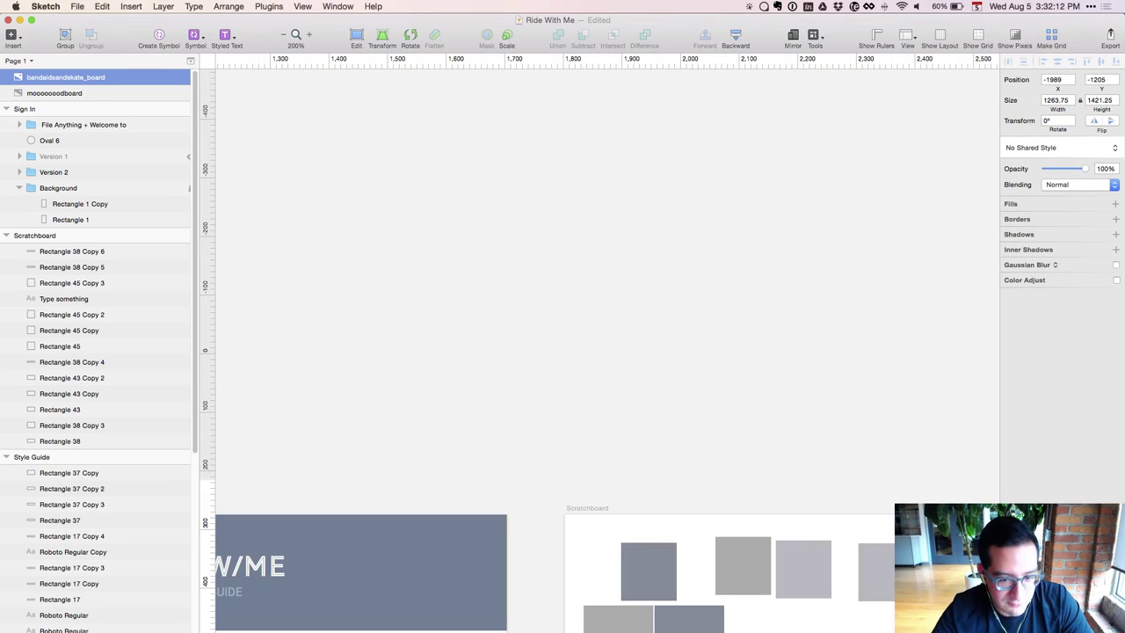
scroll(555, 427, "down", 8)
scroll(555, 427, "right", 3)
left_click(578, 400)
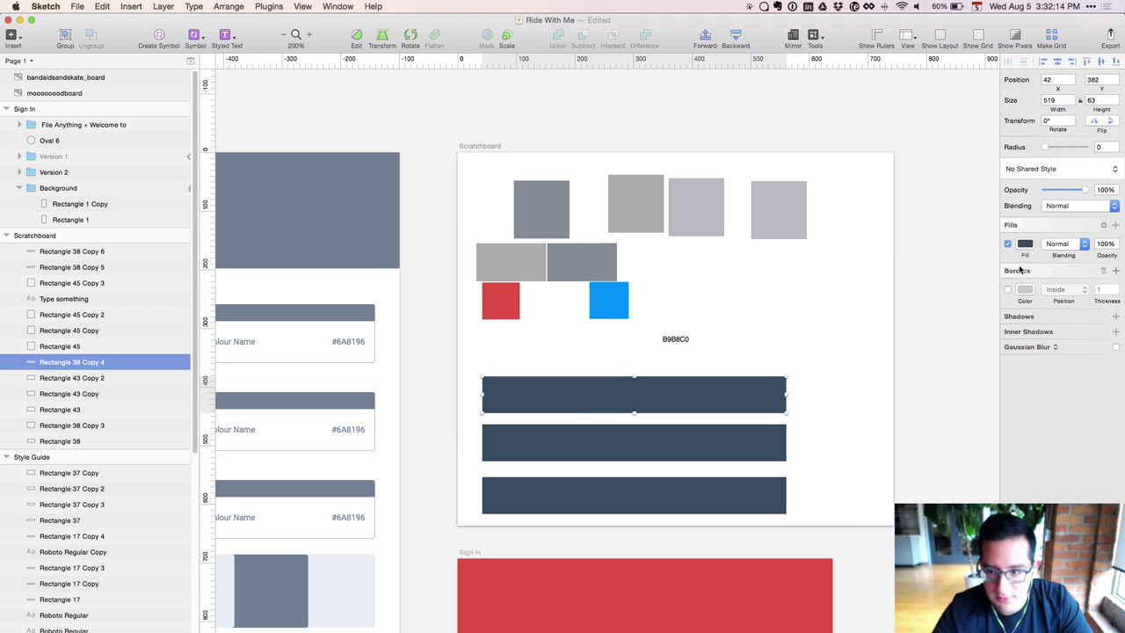
left_click(1025, 244)
left_click(1013, 394)
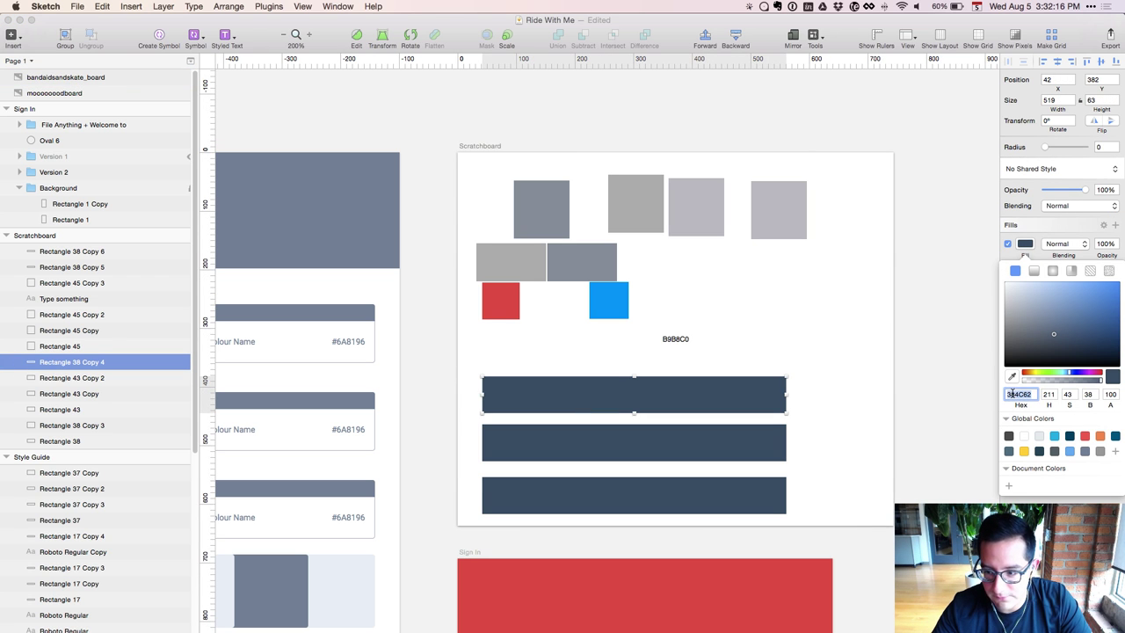
key("super+v")
key("Return")
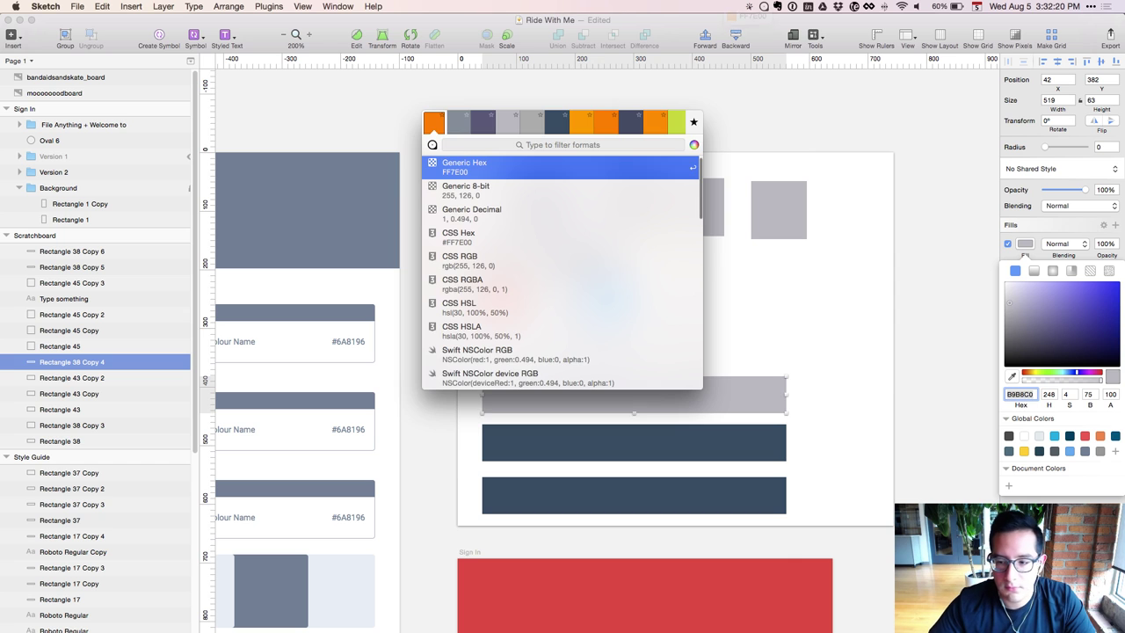
key("Return")
key("super+v")
key("Return")
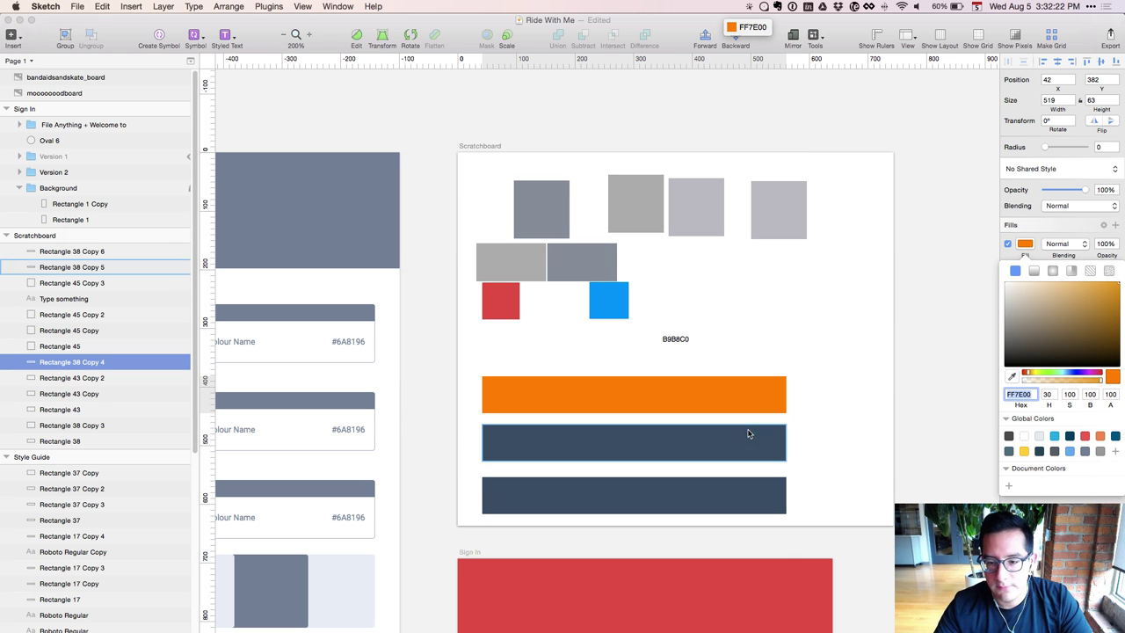
left_click(784, 407)
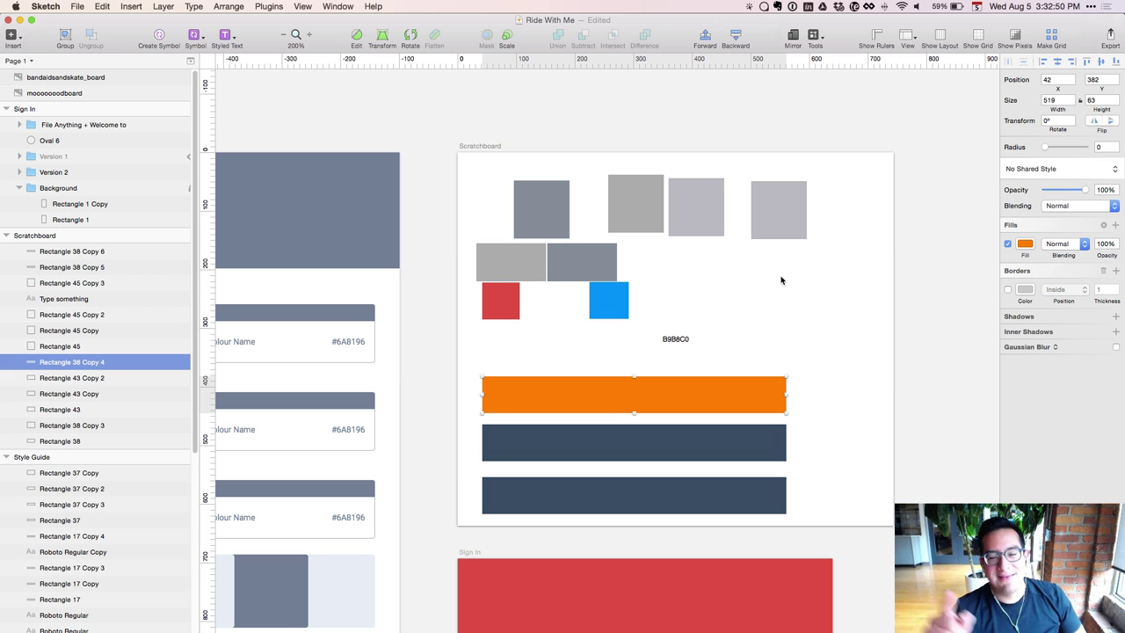
Delete the B9B8C0 text from the Scratchboard
left_click(689, 343)
key("BackSpace")
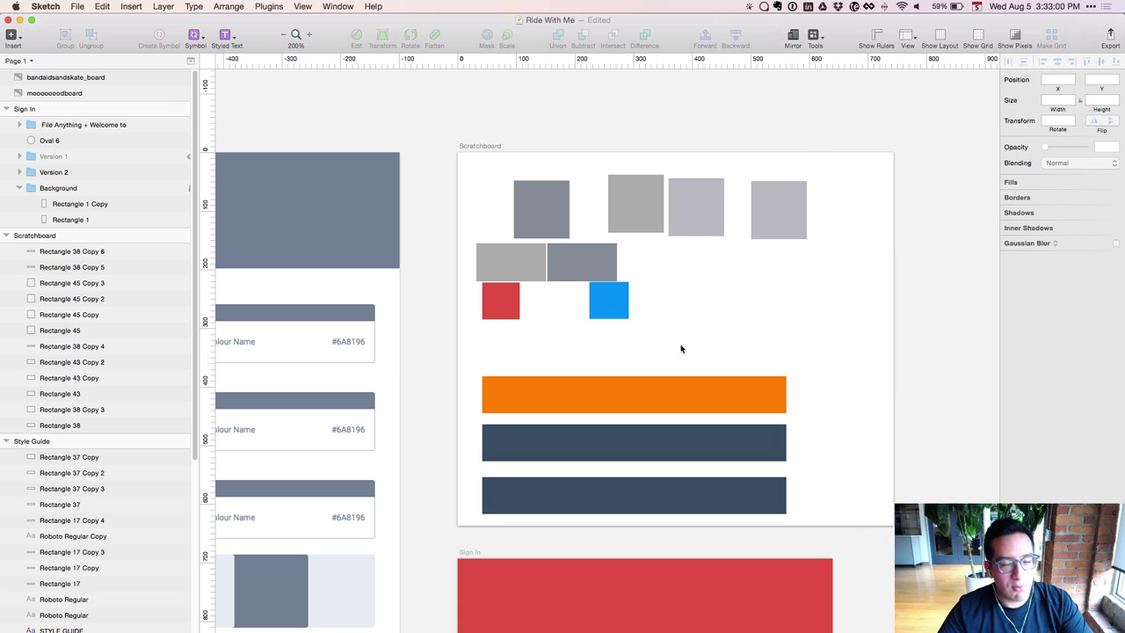
Duplicate the light grey rectangle and place the copy below the red and blue swatches, at X 107, Y 285
left_click(542, 267)
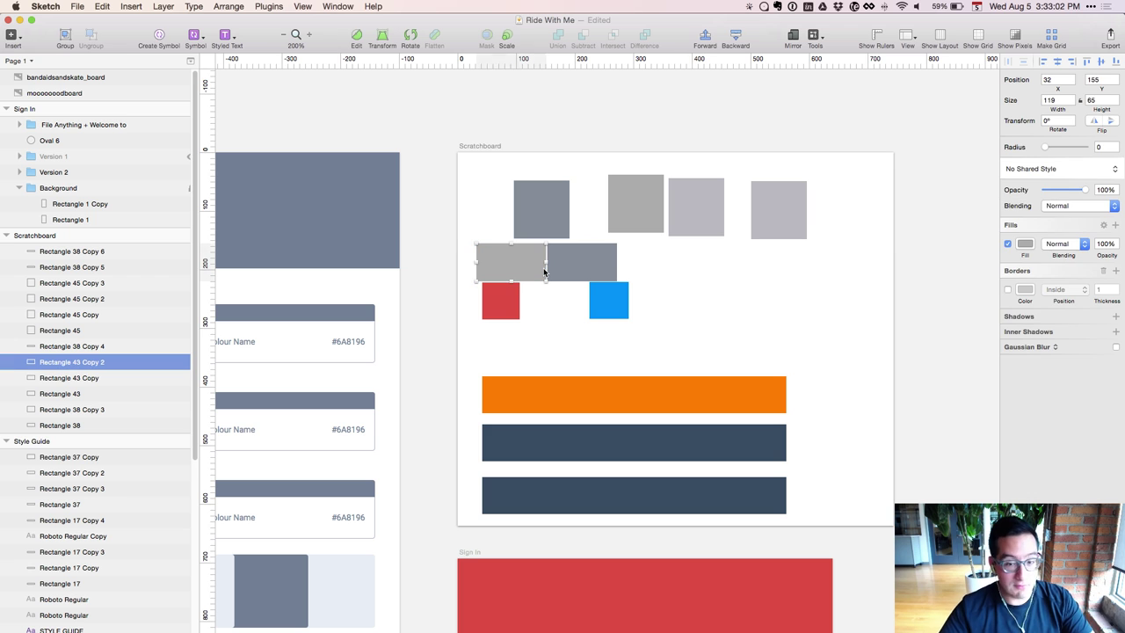
key("super+d")
key("shift+Down")
key("shift+Down")
key("shift+Down")
key("shift+Down")
key("shift+Down")
key("shift+Down")
key("shift+Down")
key("shift+Down")
key("shift+Down")
key("shift+Down")
key("shift+Down")
key("shift+Down")
key("shift+Down")
key("shift+Down")
key("shift+Right")
key("shift+Right")
key("shift+Right")
key("shift+Right")
key("shift+Right")
key("shift+Right")
key("shift+Right")
key("shift+Right")
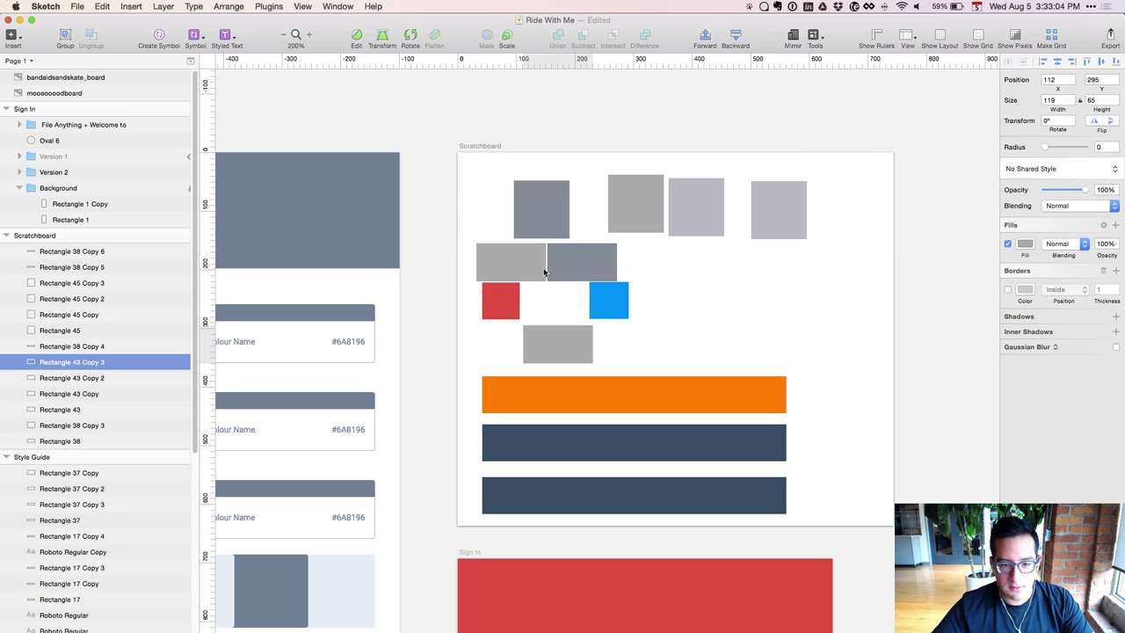
key("shift+Left")
key("Right")
key("Right")
key("Right")
key("Right")
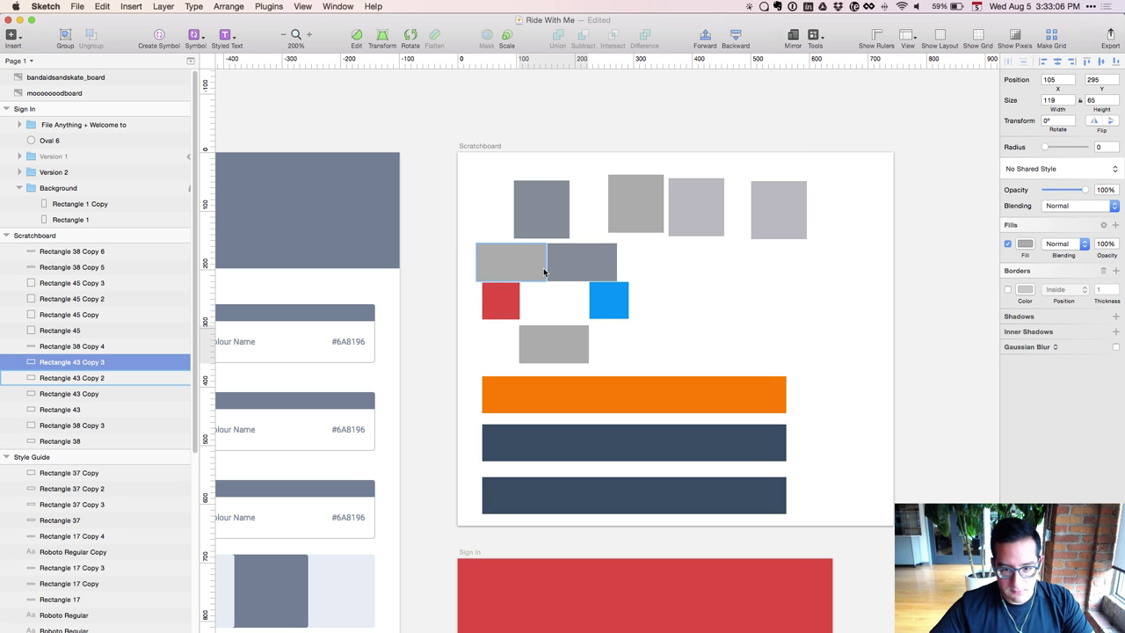
key("Up")
key("Up")
key("Up")
key("Up")
key("Up")
key("Up")
key("Up")
key("Up")
key("Up")
key("Up")
key("Right")
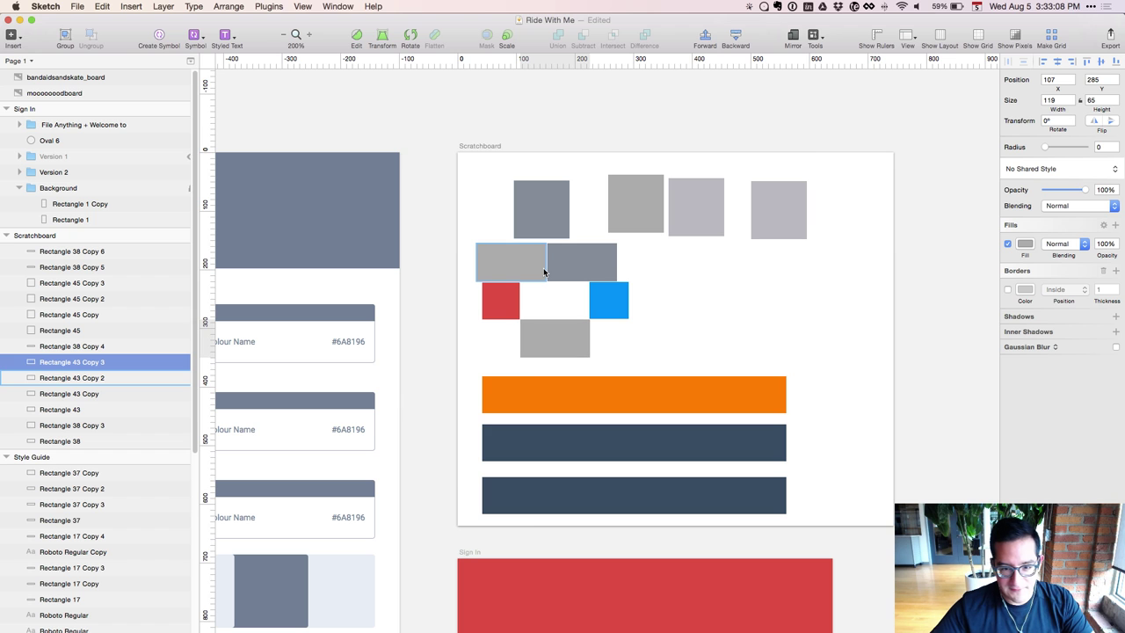
Check the fill colour values of the slate grey and light grey rectangles above the red and blue swatches
left_click(567, 257)
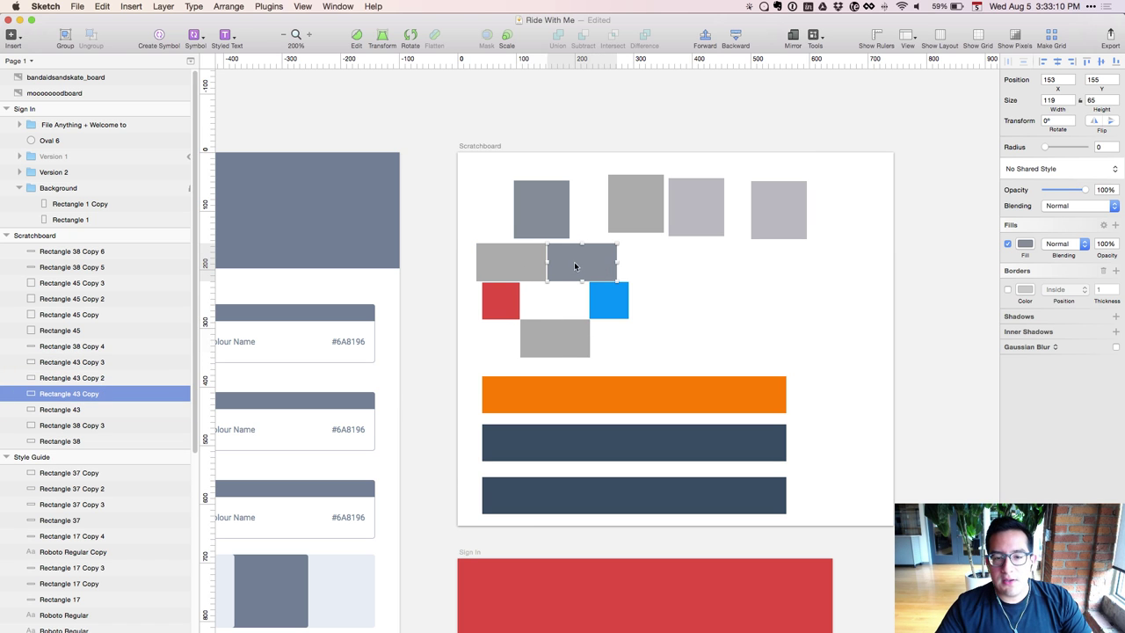
left_click(1022, 245)
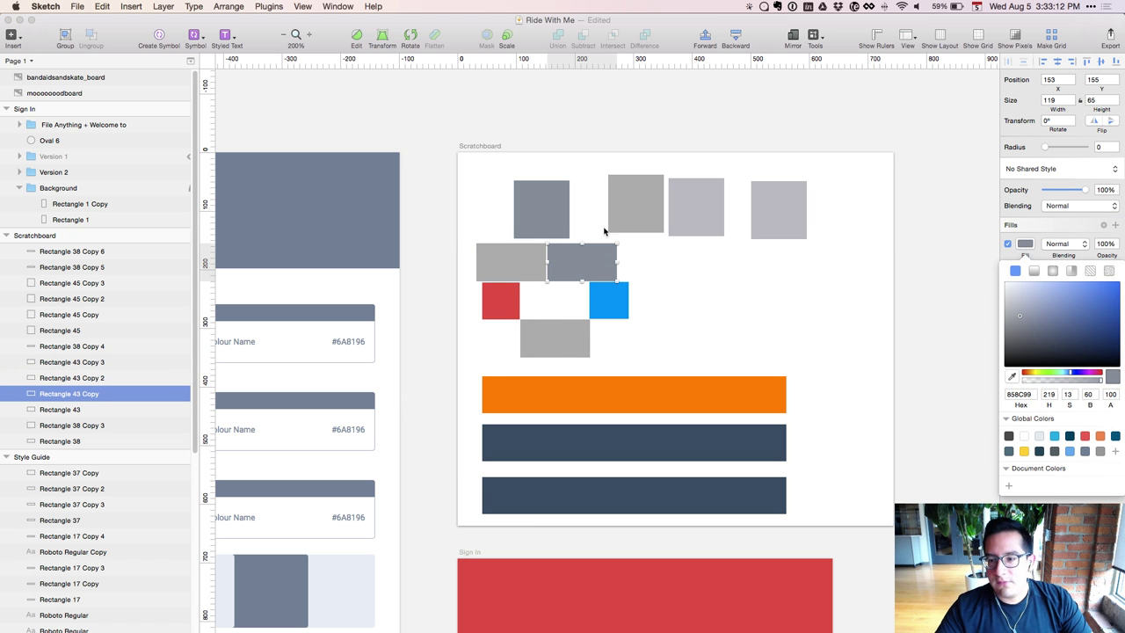
left_click(516, 263)
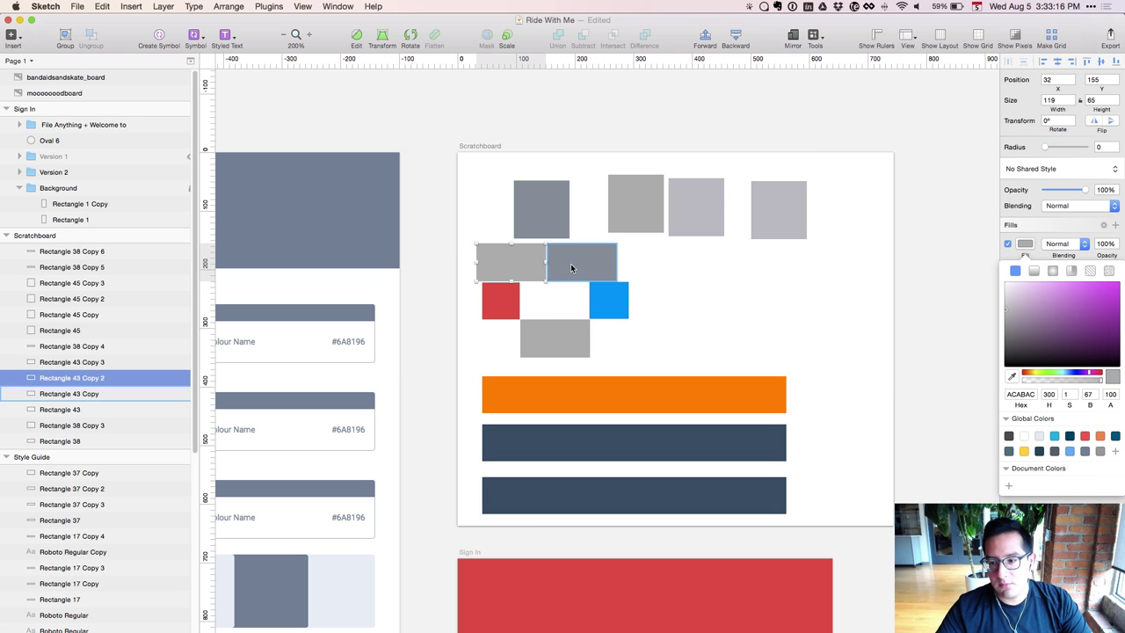
Try fill hues between 230 and 260 on the grey rectangle copy below the swatches, ending on 230
left_click(566, 326)
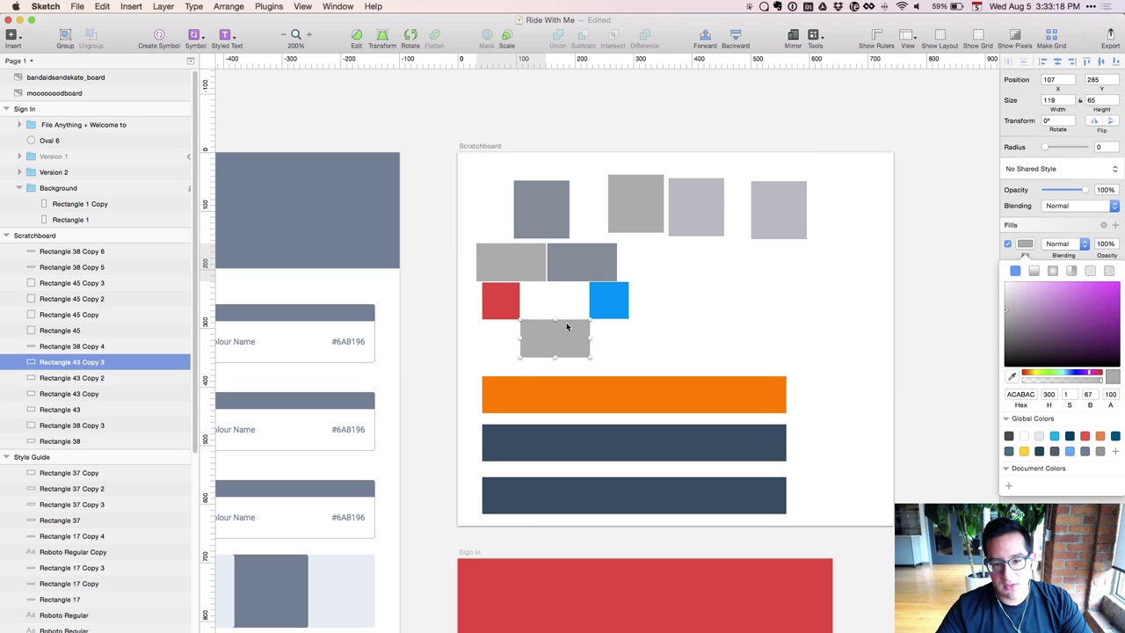
left_click(1049, 395)
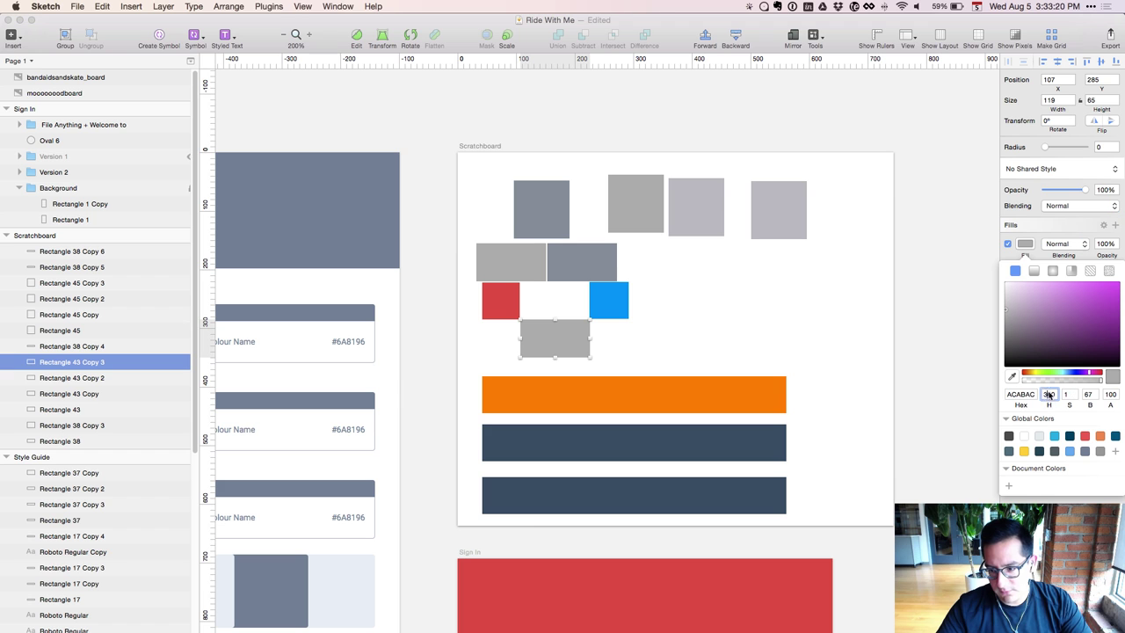
type("230")
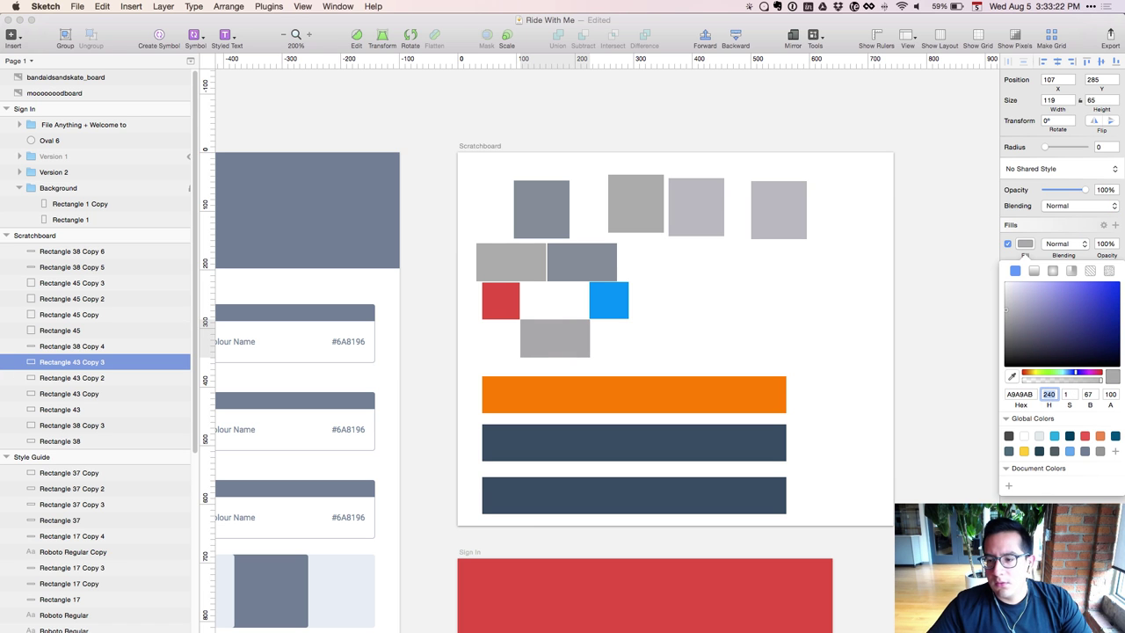
key("shift+Up")
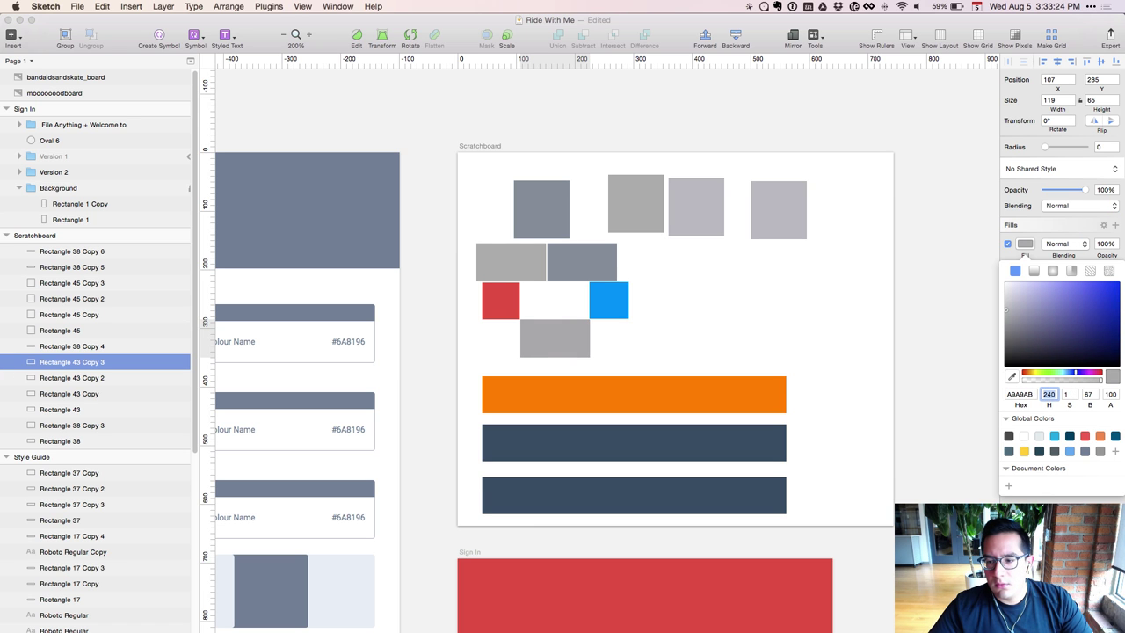
key("shift+Down")
key("shift+Down")
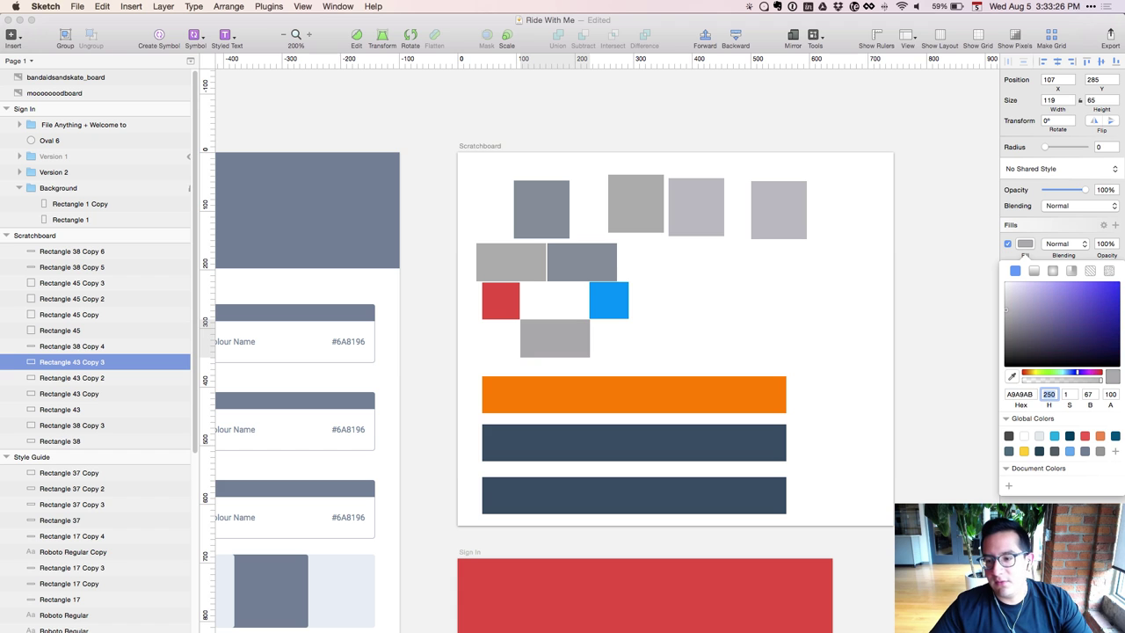
key("shift+Up")
key("shift+Down")
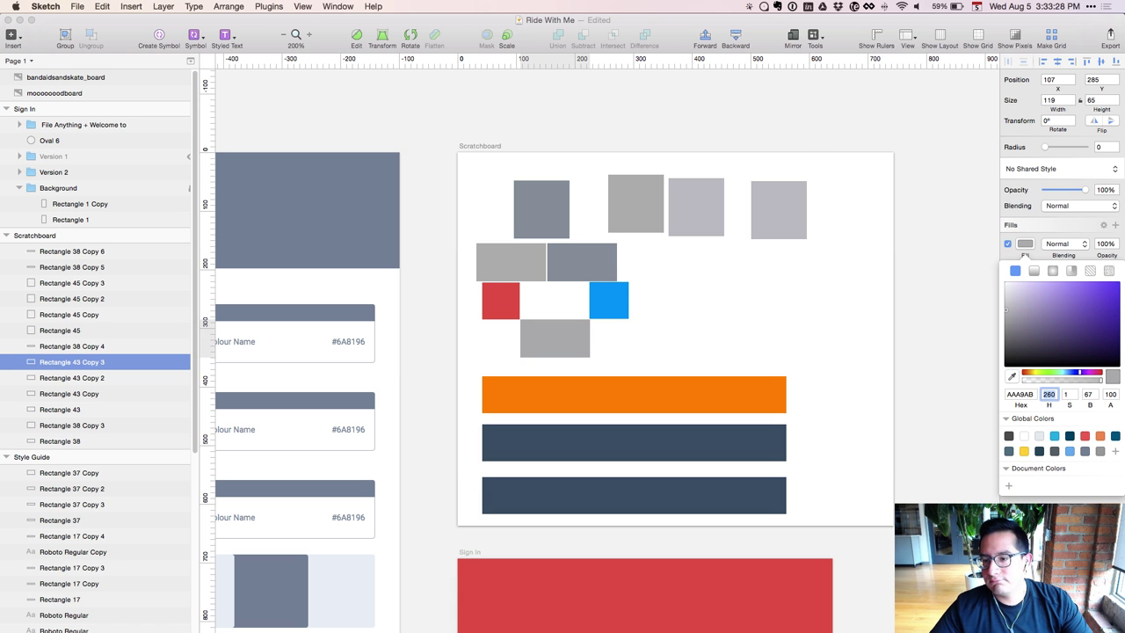
key("shift+Up")
key("shift+Up")
key("shift+Down")
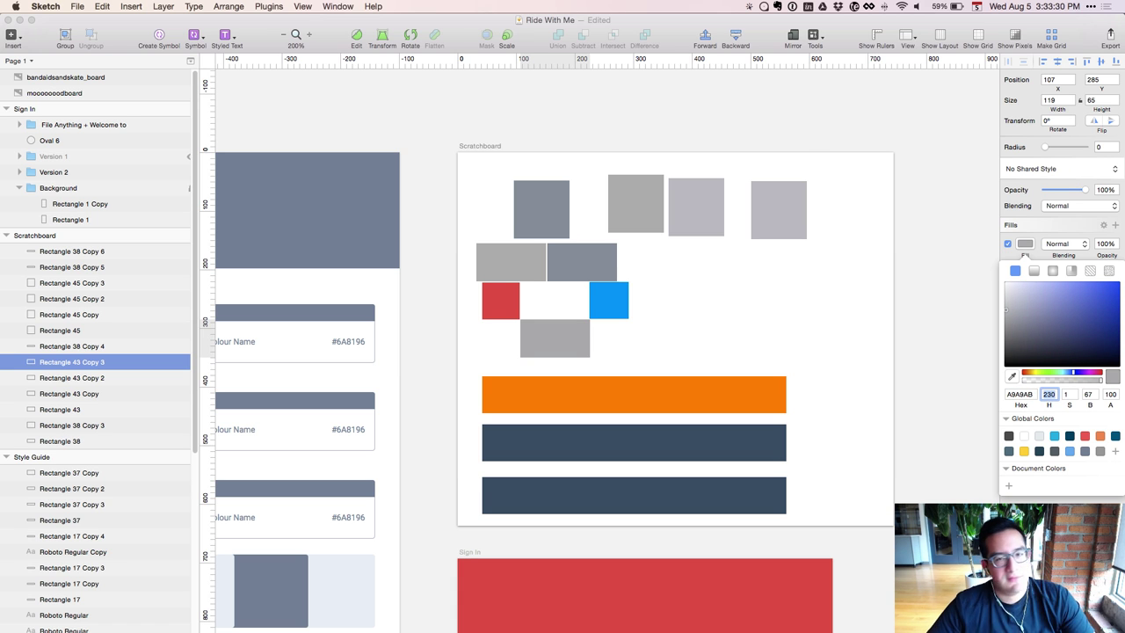
Test the lower grey rectangle at saturation 11 against saturation 1, ending on 1
key("Tab")
key("shift+Up")
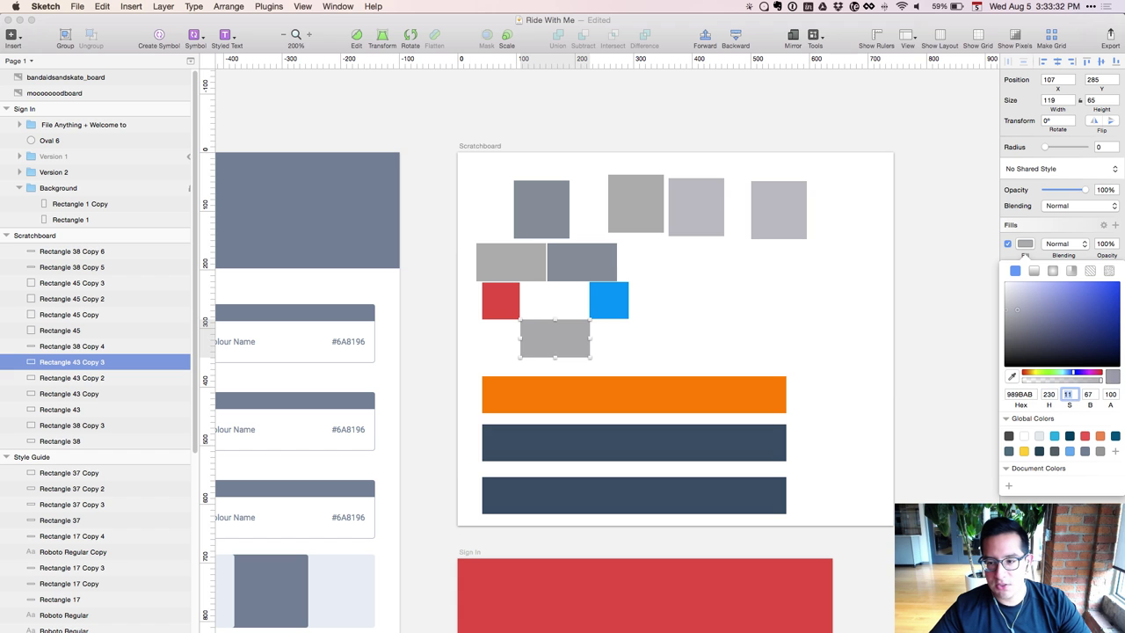
key("shift+Down")
key("shift+Up")
key("shift+Down")
key("shift+Up")
key("shift+Down")
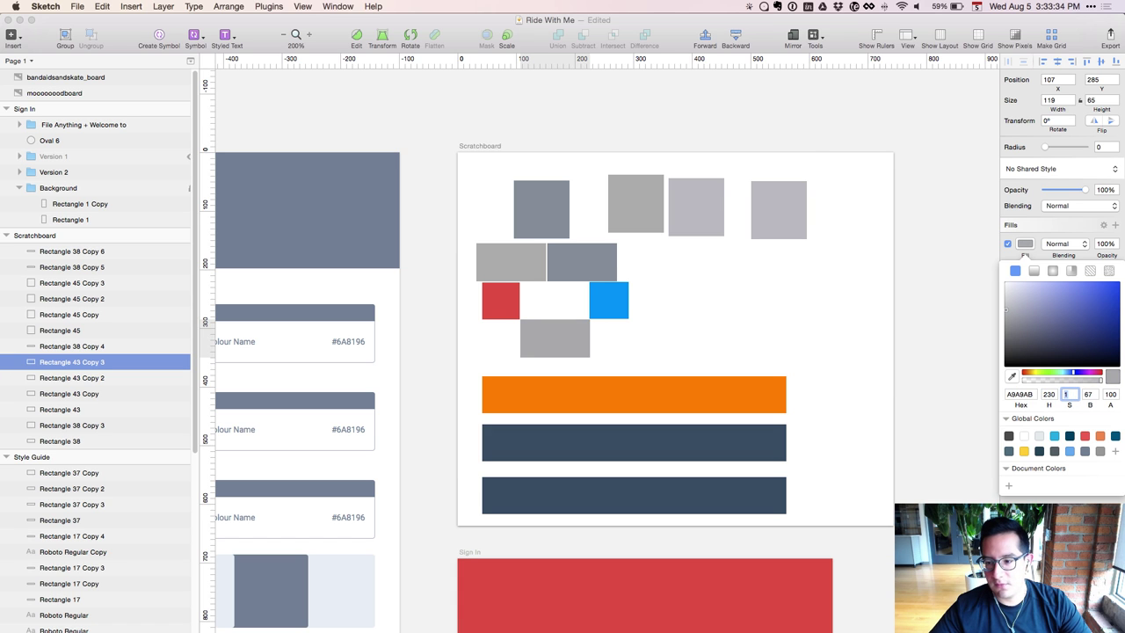
Try hue 220 on the lower grey rectangle's fill, testing a different brightness and a saturation of 11
key("shift+Tab")
key("shift+Down")
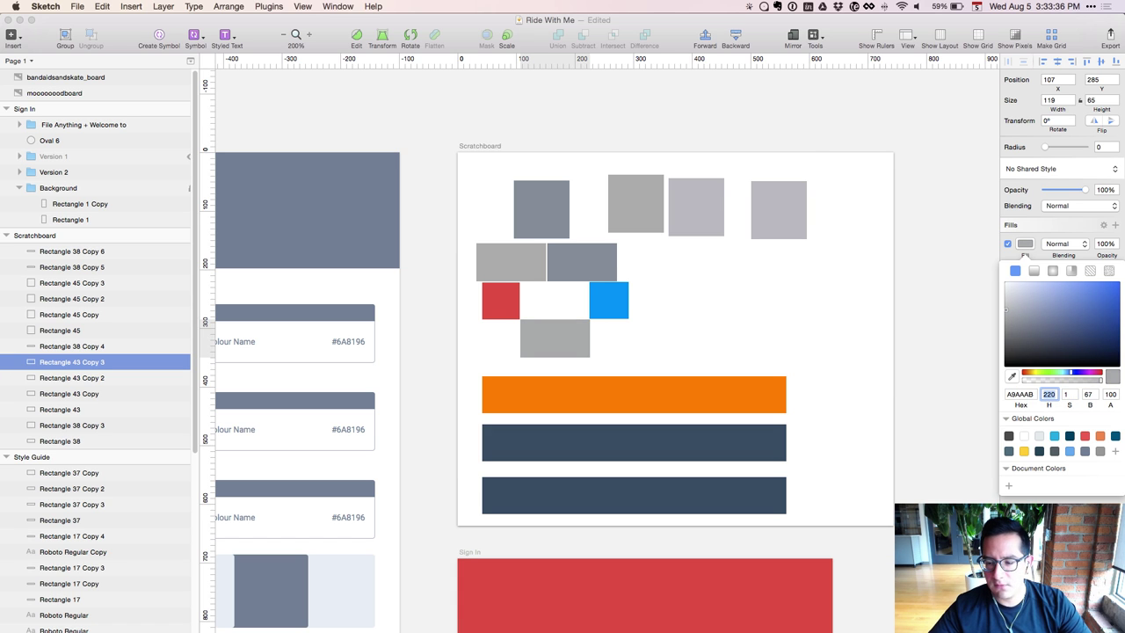
key("Tab")
key("Tab")
key("shift+Down")
key("shift+Up")
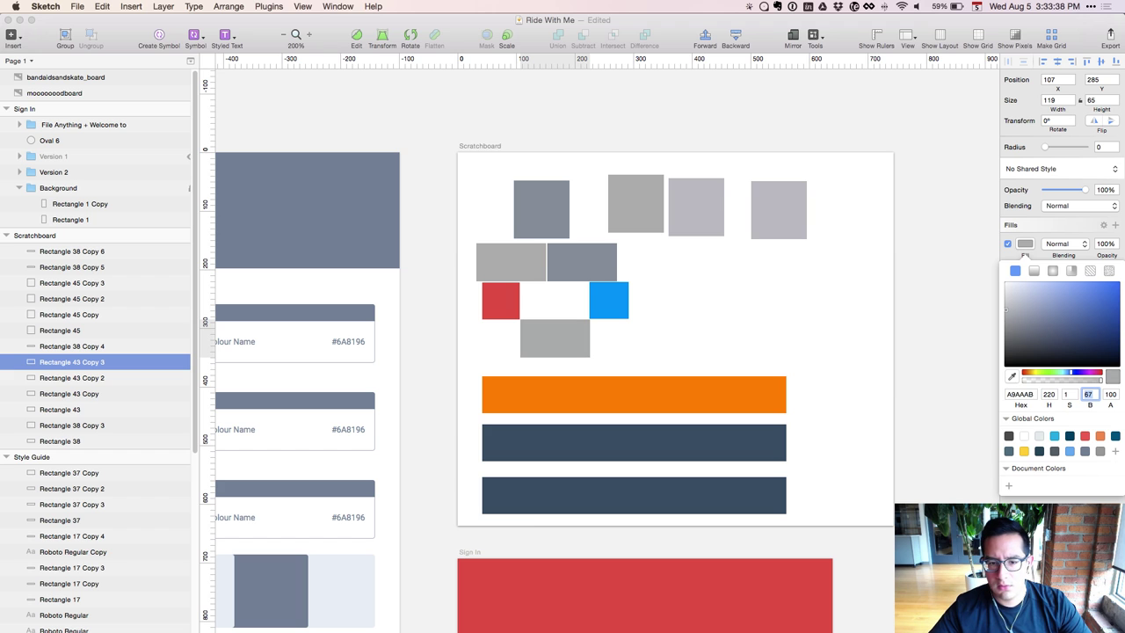
key("shift+Tab")
key("shift+Up")
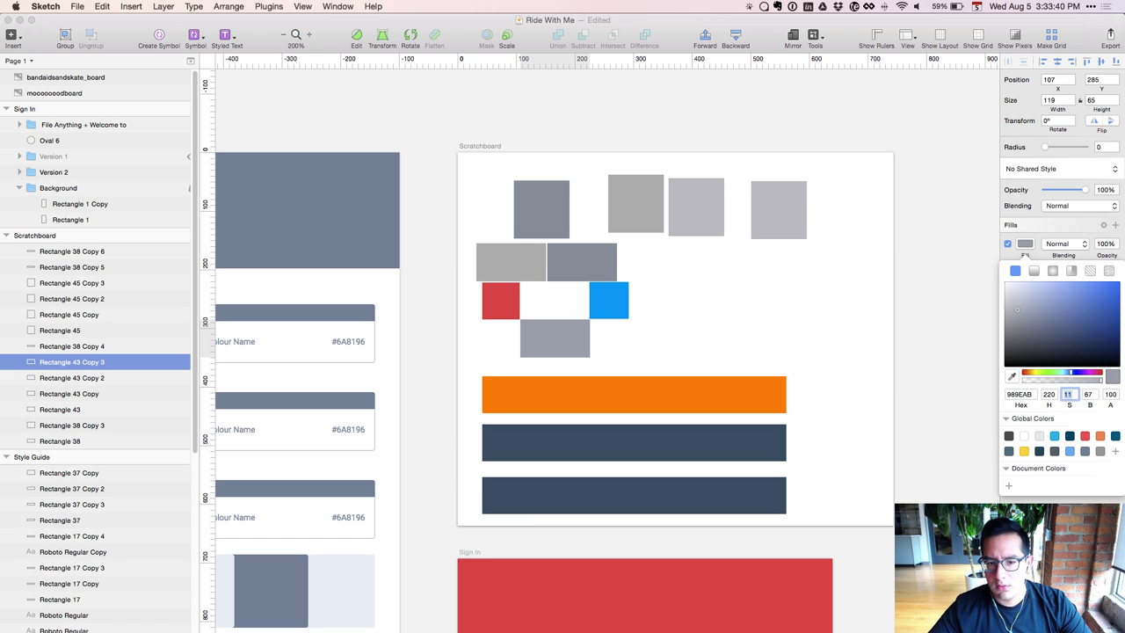
key("shift+Down")
Try lower hues on the same rectangle's fill, going through 200 down to 160
key("shift+Tab")
key("shift+Down")
key("shift+Down")
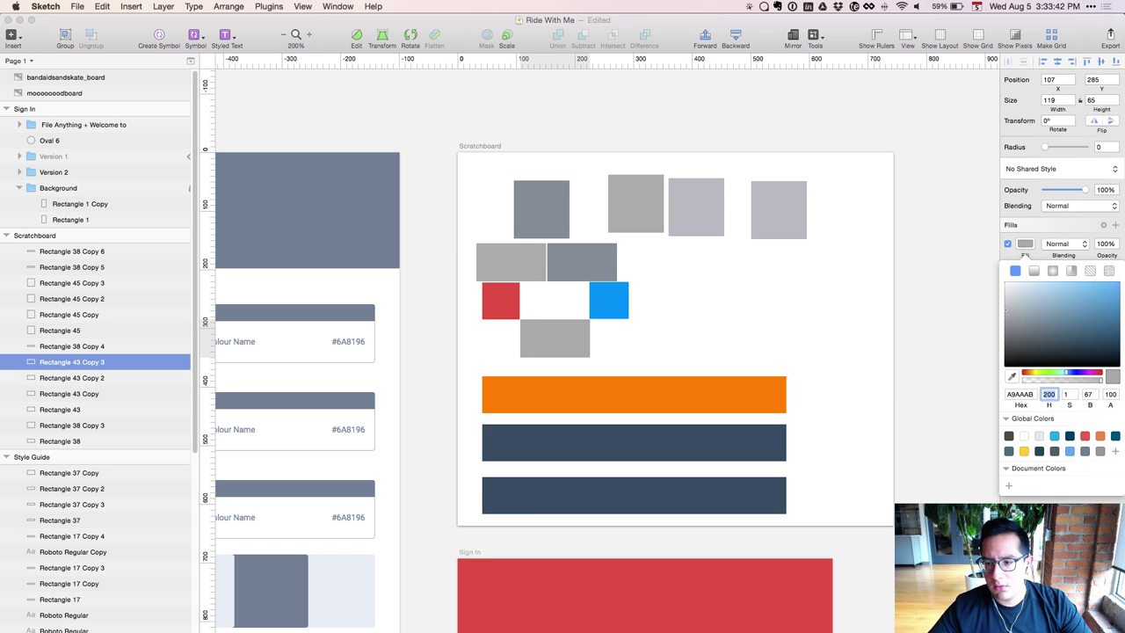
key("shift+Down")
key("shift+Down")
key("shift+Down")
key("shift+Down")
key("shift+Down")
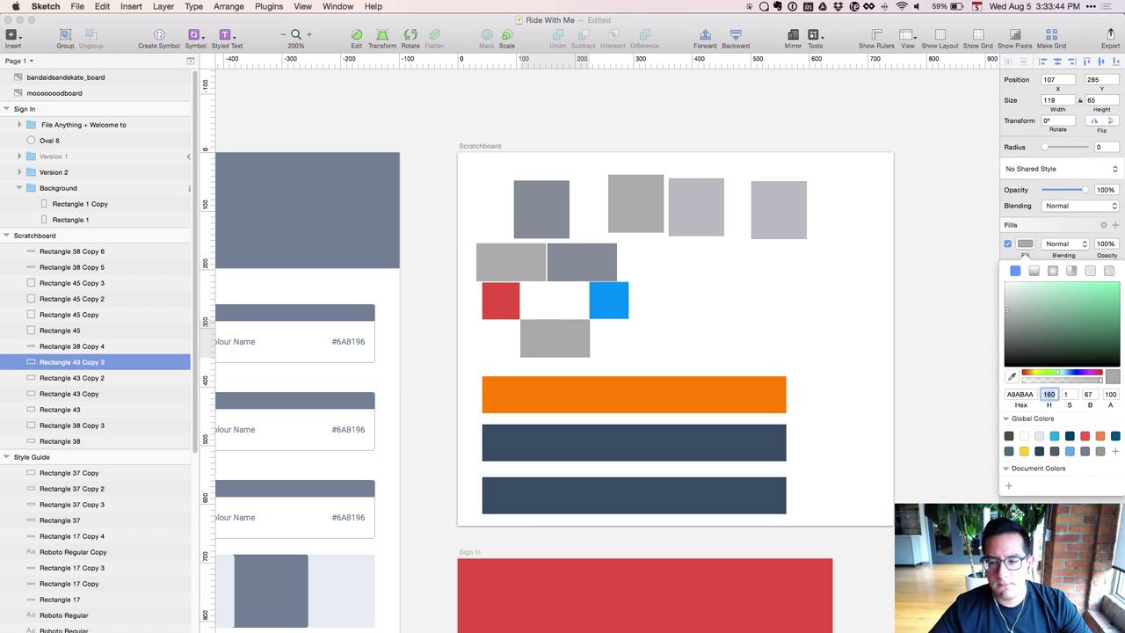
Compare the fill colour values of the red swatch and the two grey rectangles above it
left_click(516, 304)
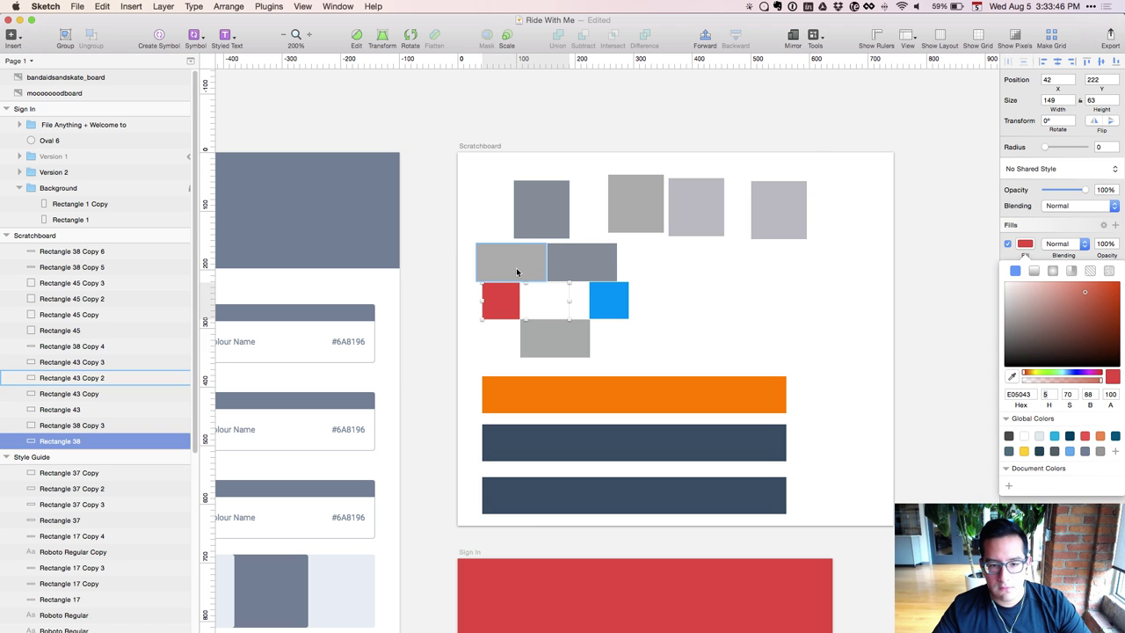
left_click(516, 273)
left_click(588, 268)
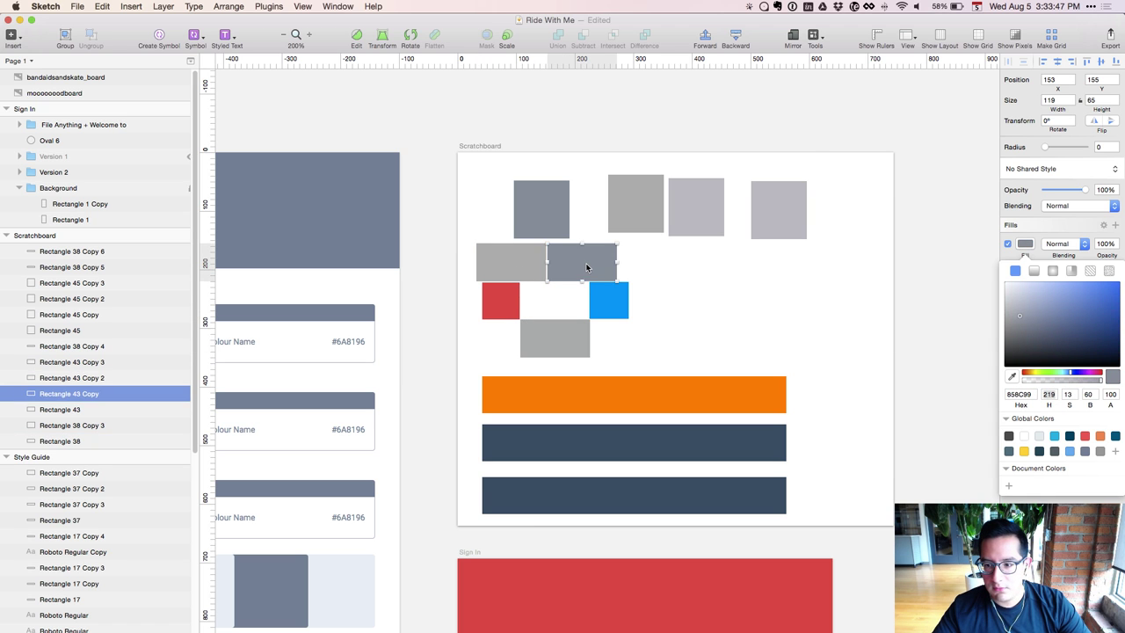
Try purple fill hues 280 and 290 on the lower grey rectangle
left_click(566, 330)
type("200")
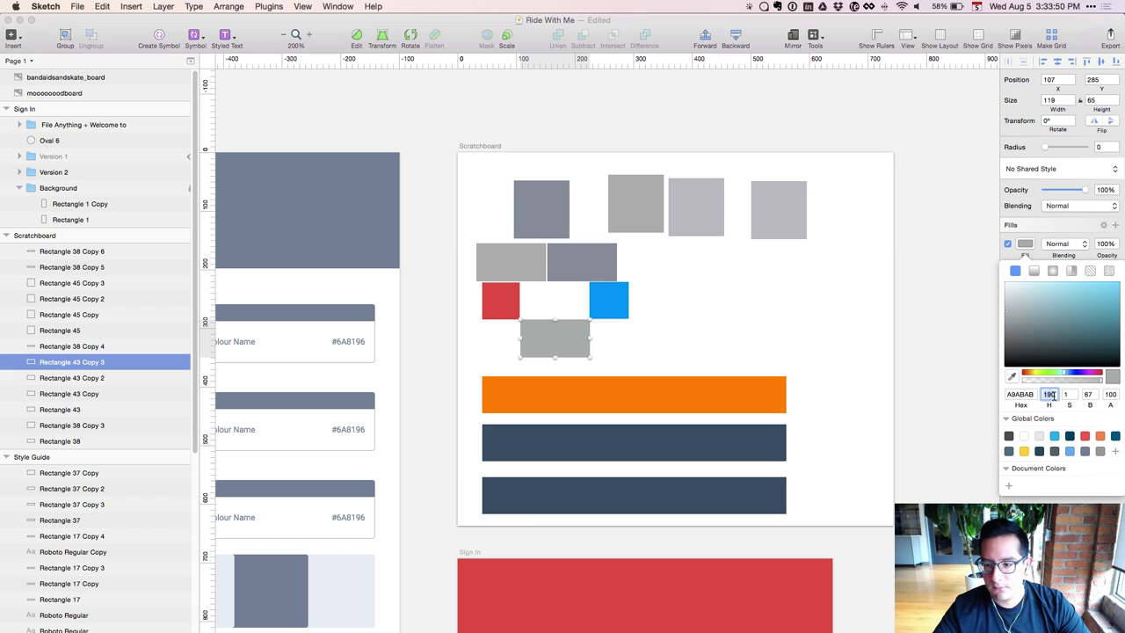
key("Return")
type("280")
key("Return")
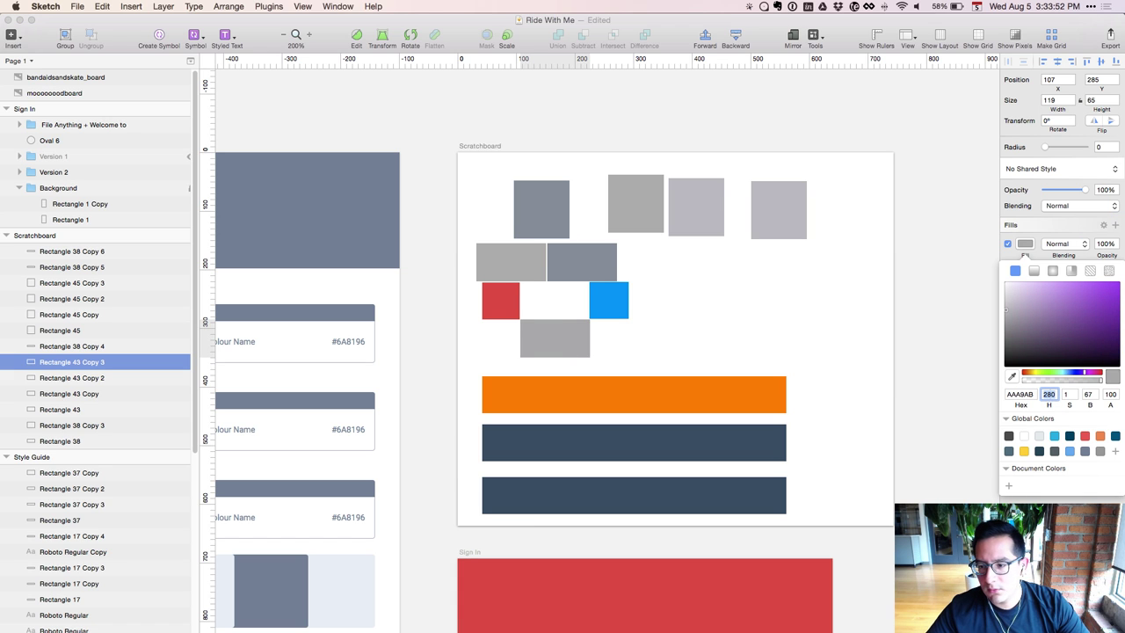
type("290")
key("Return")
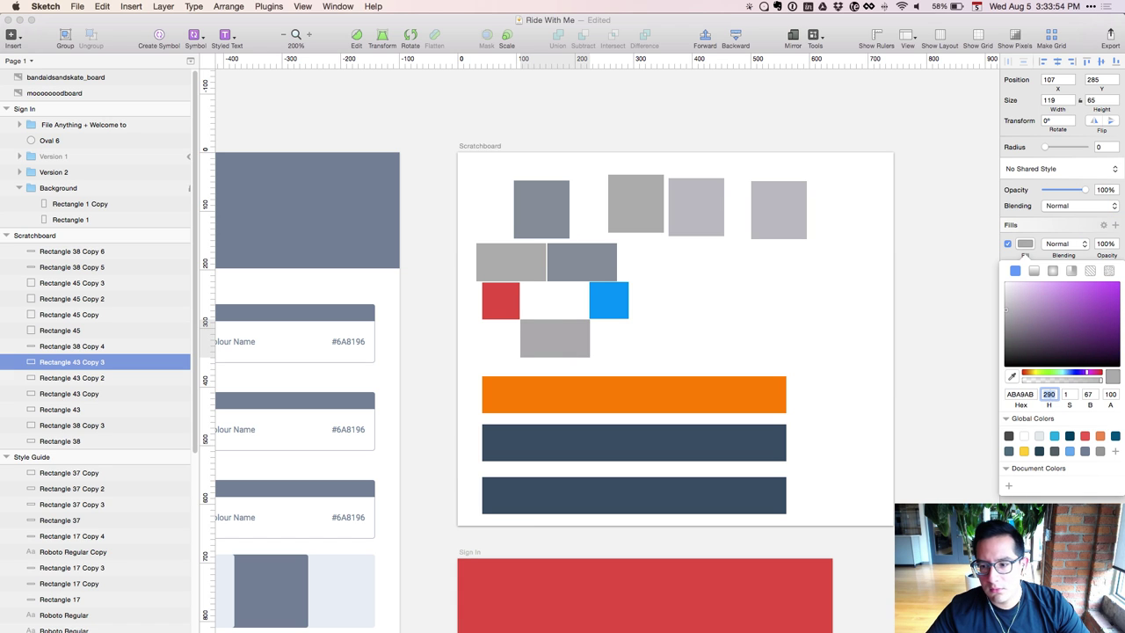
Test saturations 11, 4 and 2 on the lower rectangle's purple-tinted grey fill
key("Tab")
type("11")
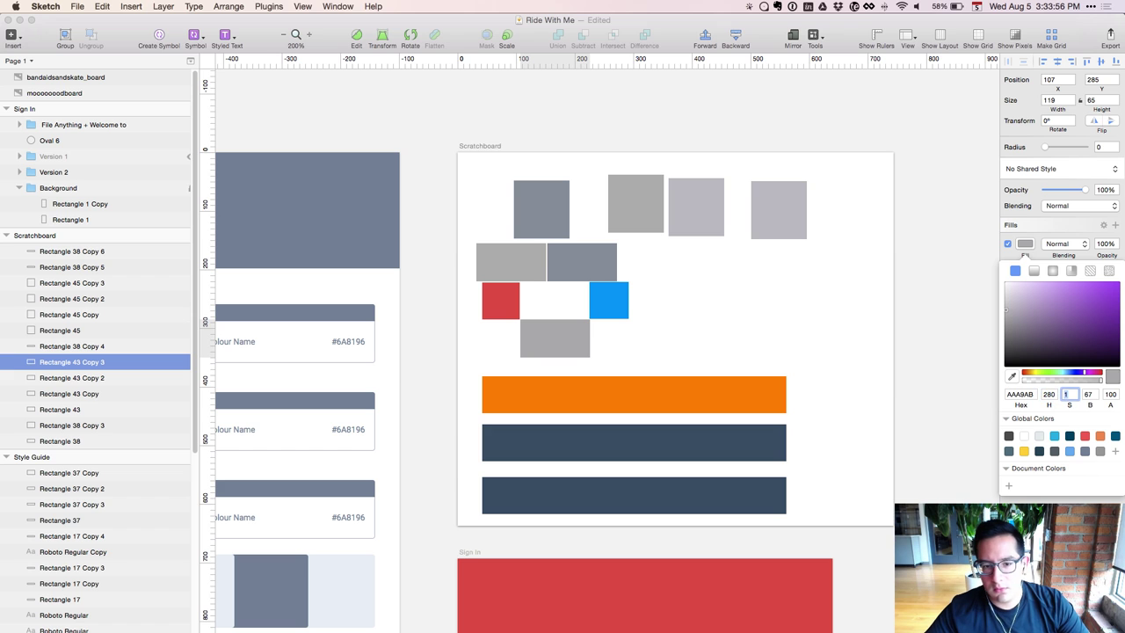
key("Return")
type("4")
key("Return")
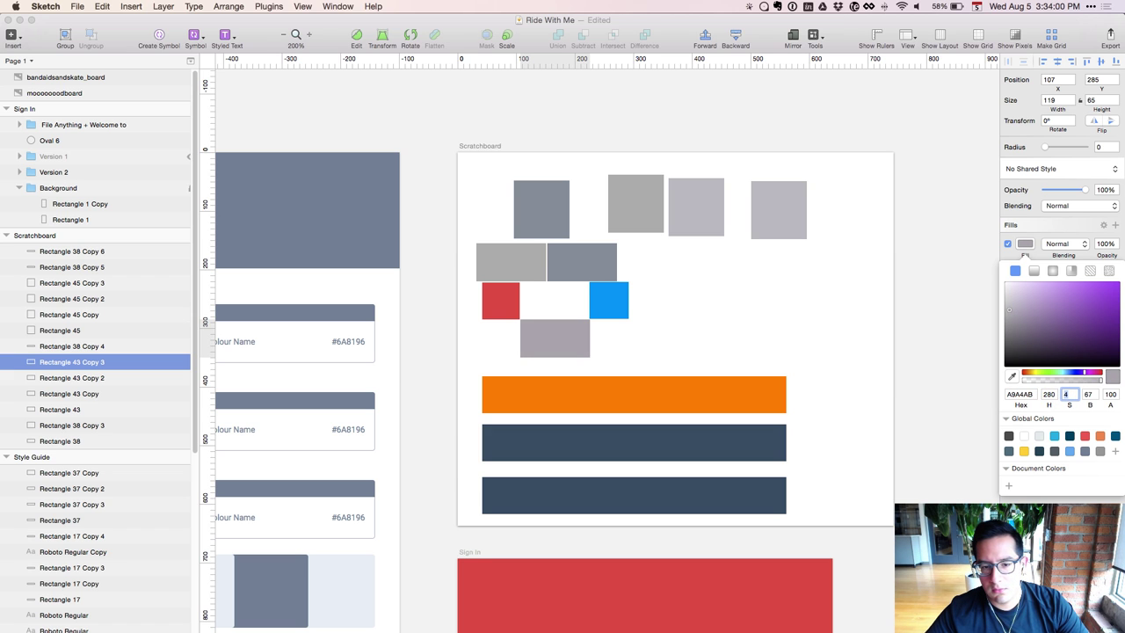
type("2")
key("Return")
Try hues 300 and 290 on the lower rectangle's fill, ending on 290
key("shift+Tab")
type("300")
key("Return")
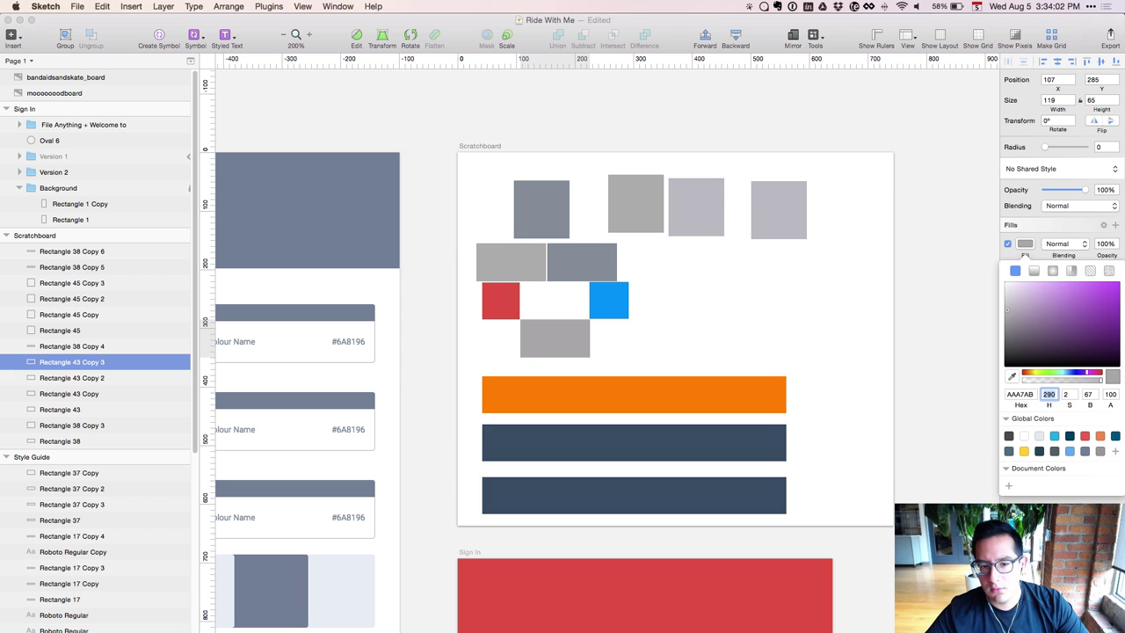
type("290")
key("Return")
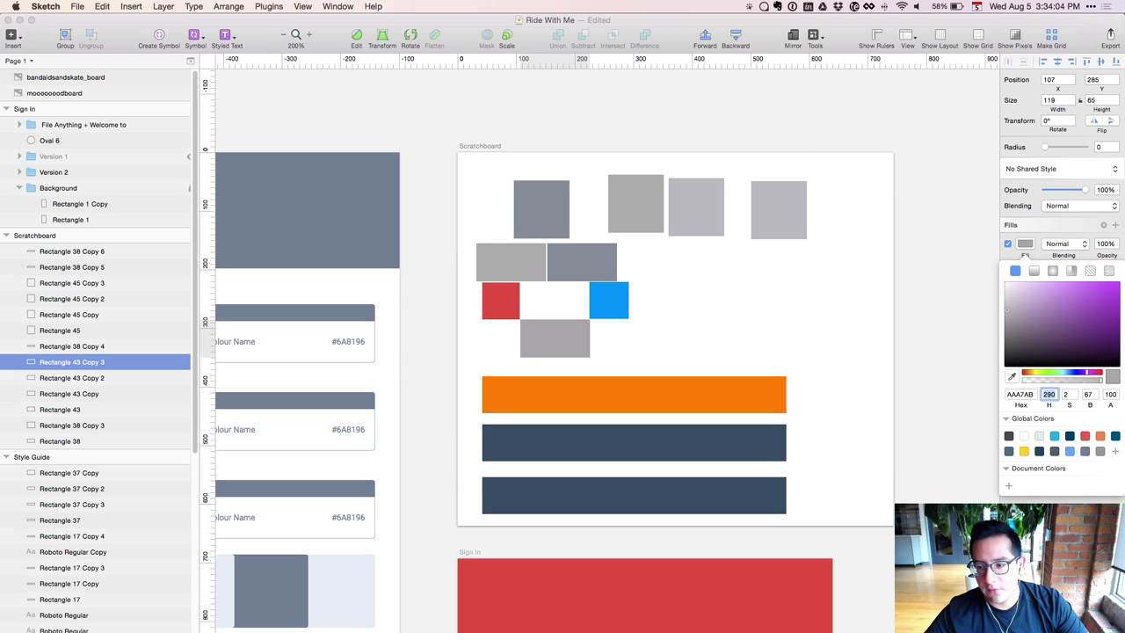
Test a brightness of 77 on the lower rectangle's fill, then return it to 67
key("Tab")
key("Tab")
type("77")
key("Return")
type("67")
key("Return")
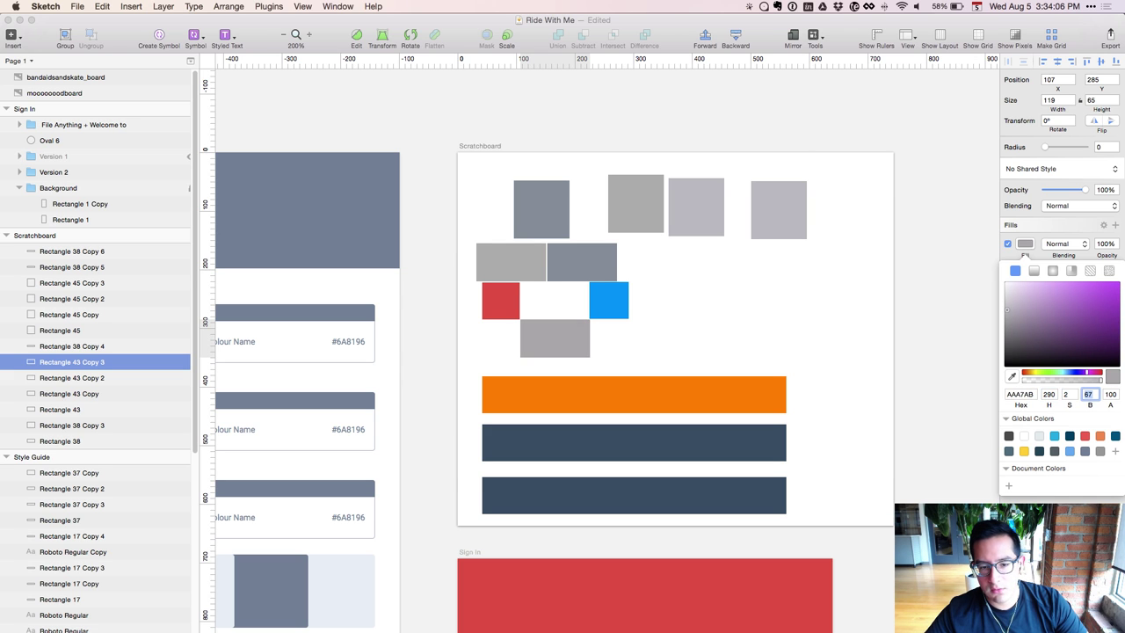
Set the lower grey rectangle's fill to hue 270 and saturation 12
key("shift+Tab")
key("shift+Tab")
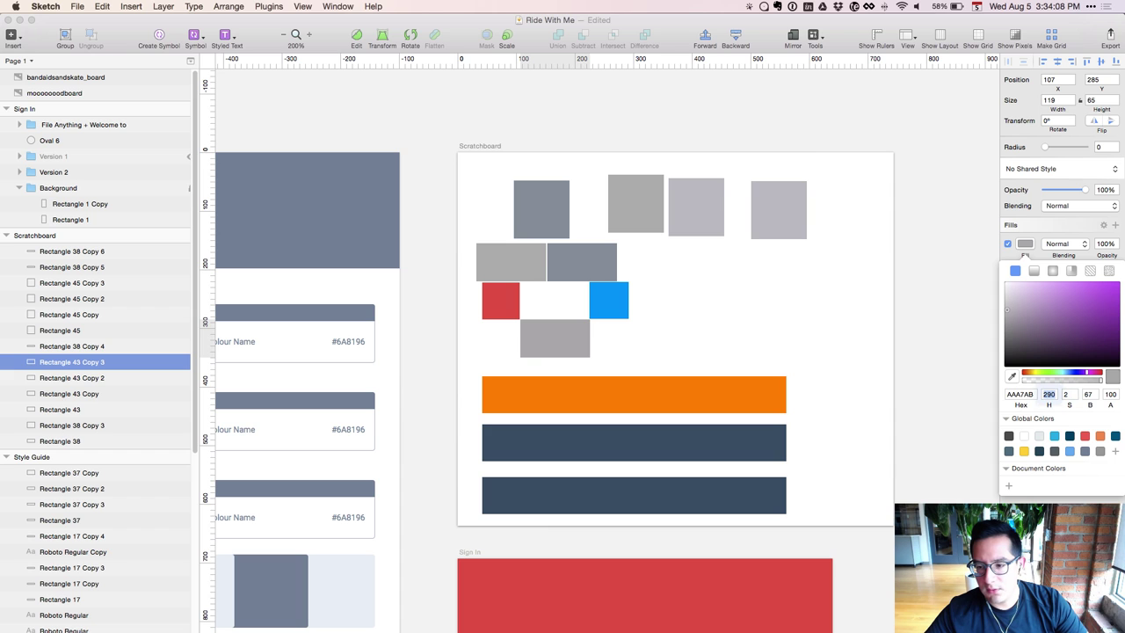
type("300")
key("Return")
type("270")
key("Return")
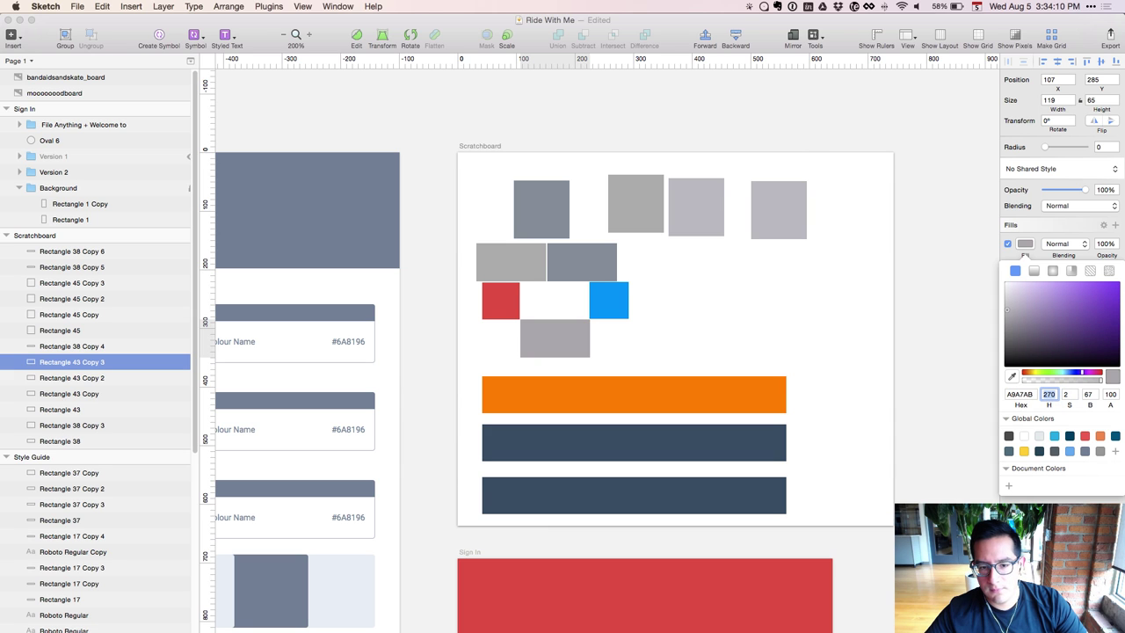
key("Tab")
type("20")
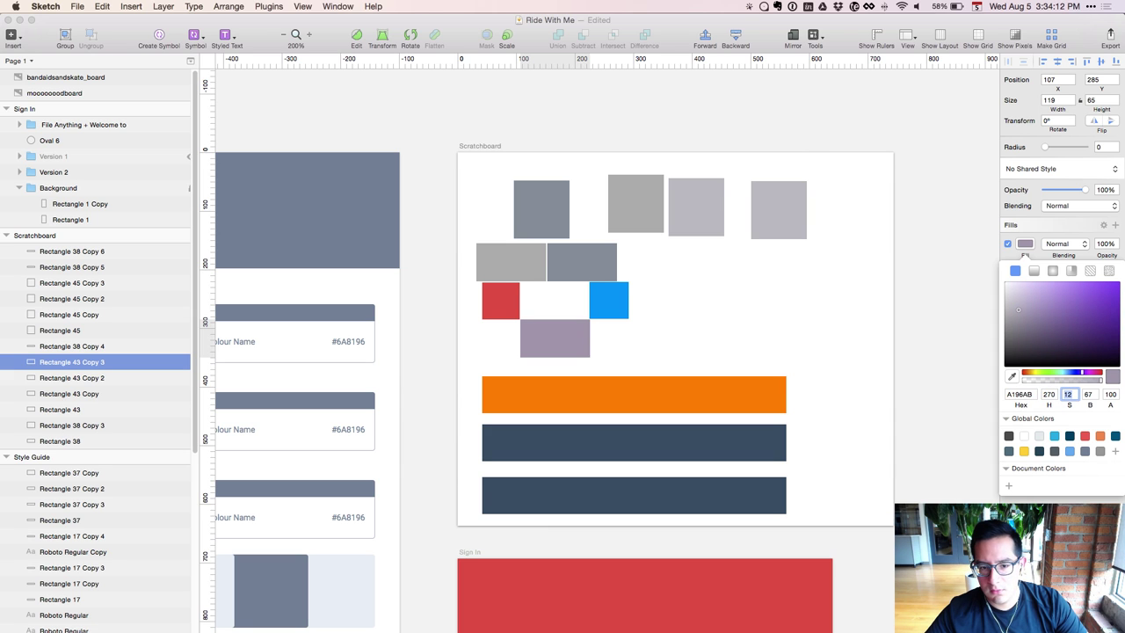
Test hue 250 with saturations 12 and 2 on the lower grey rectangle's fill
key("BackSpace")
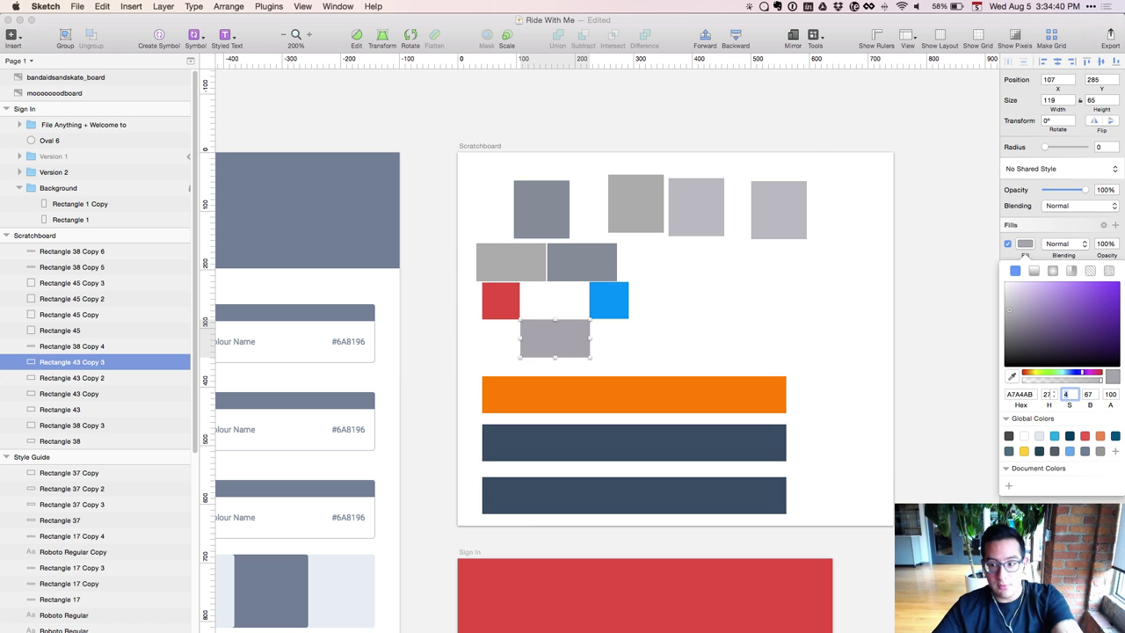
key("shift+Tab")
type("250")
key("Return")
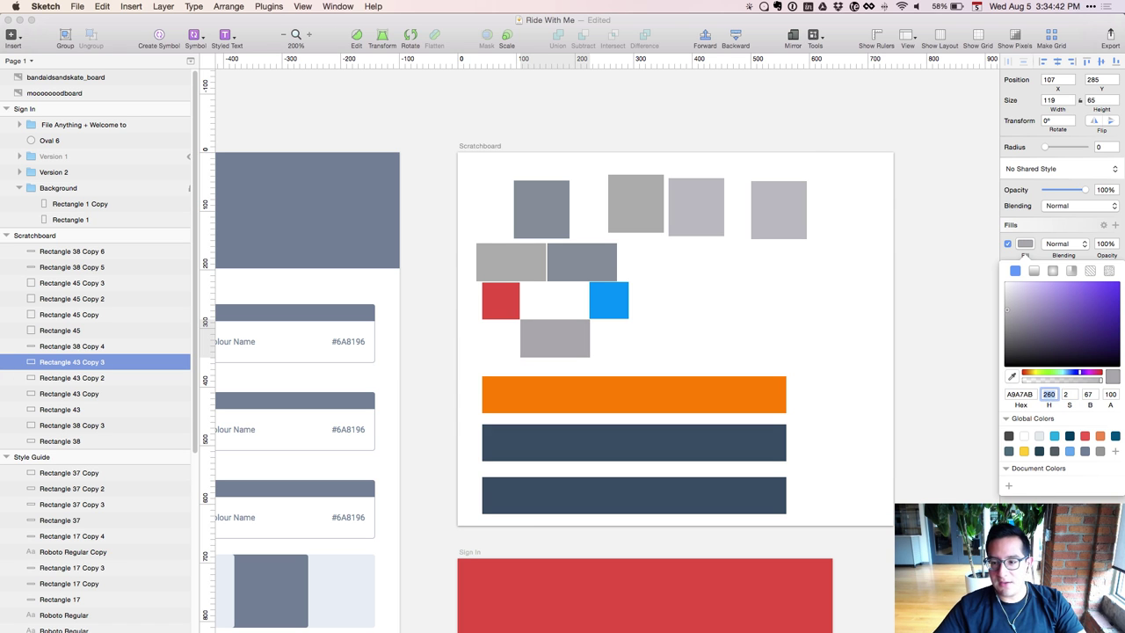
key("Tab")
key("shift+Up")
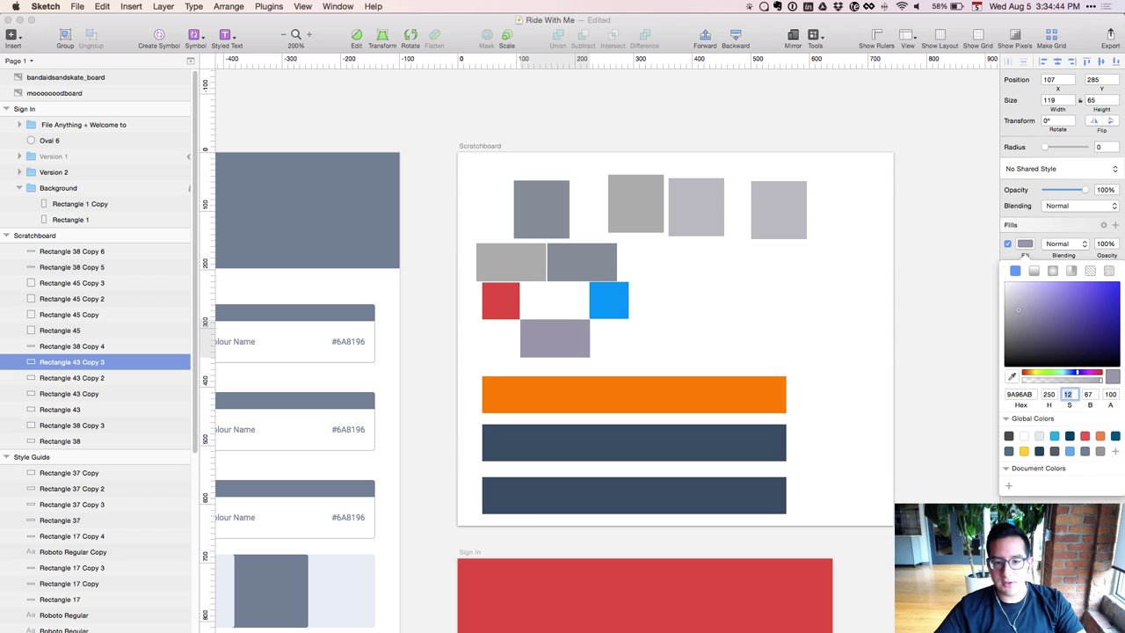
key("shift+Down")
Set the lower grey rectangle's fill to hue 220 and saturation 7
key("shift+Tab")
key("shift+Down")
key("shift+Down")
key("shift+Down")
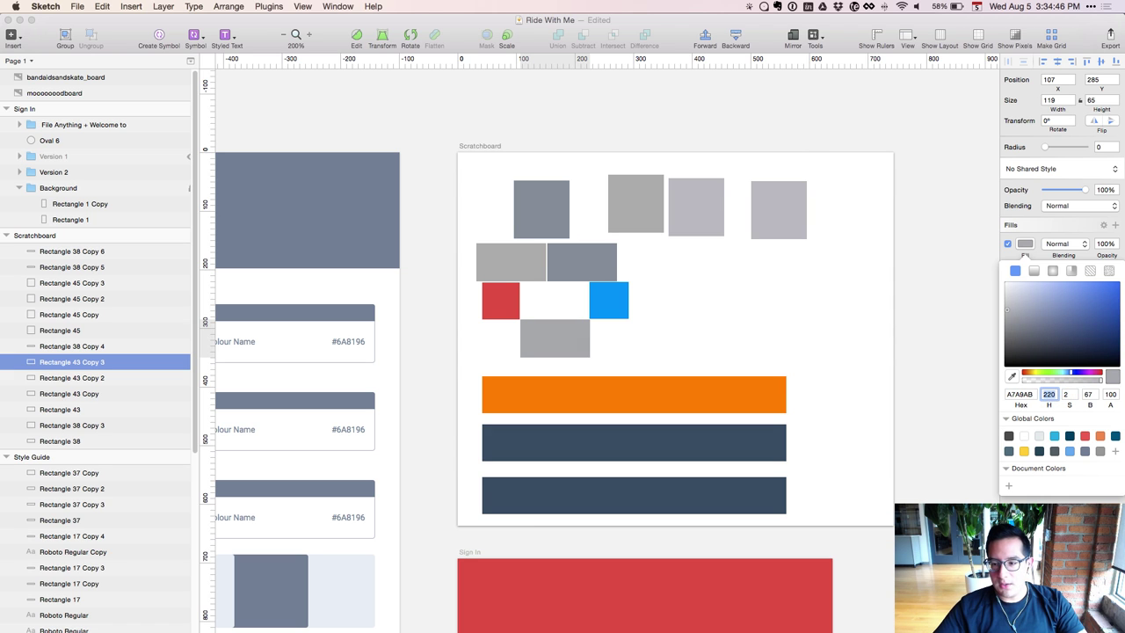
key("Tab")
key("shift+Up")
key("shift+Down")
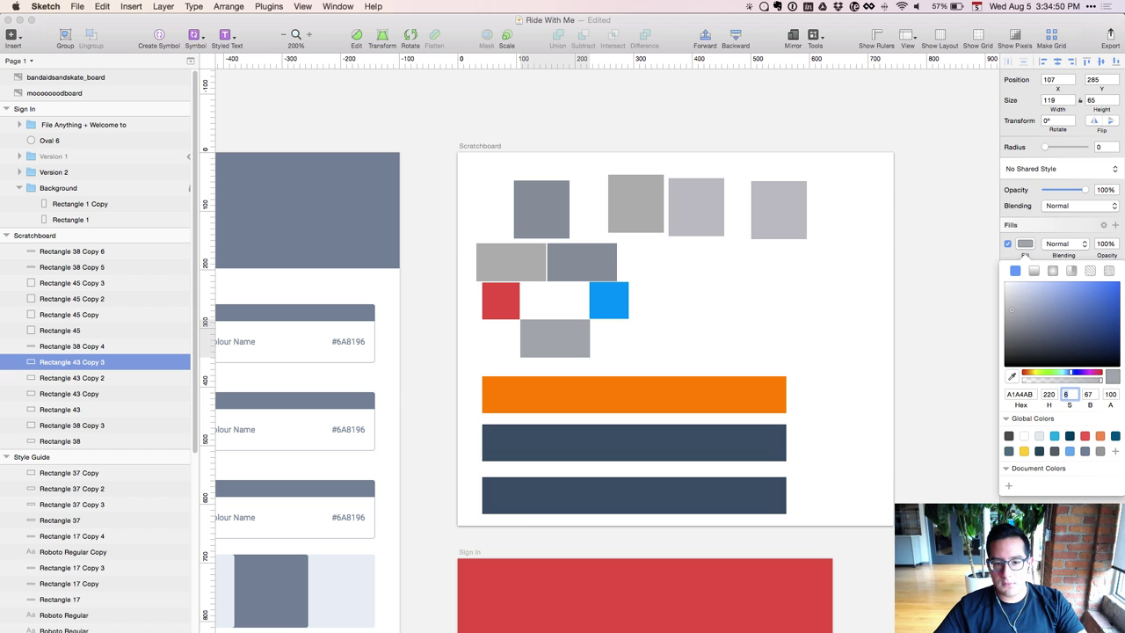
key("Up")
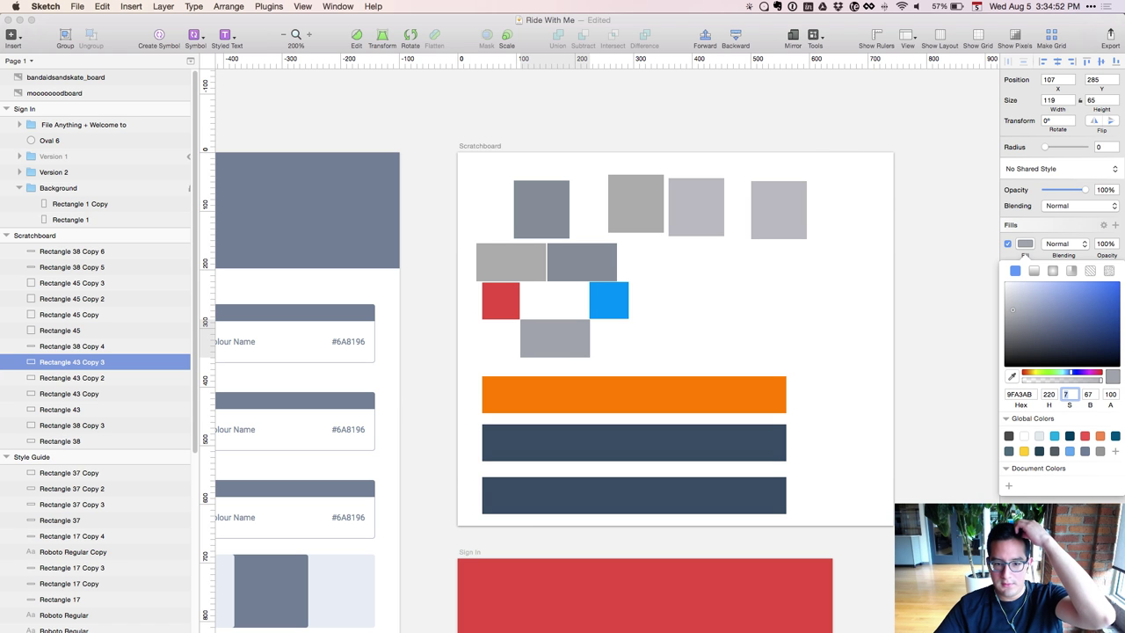
Set the fill saturation of the grey rectangle below the red and blue swatches to 6
key("Down")
key("Up")
key("Down")
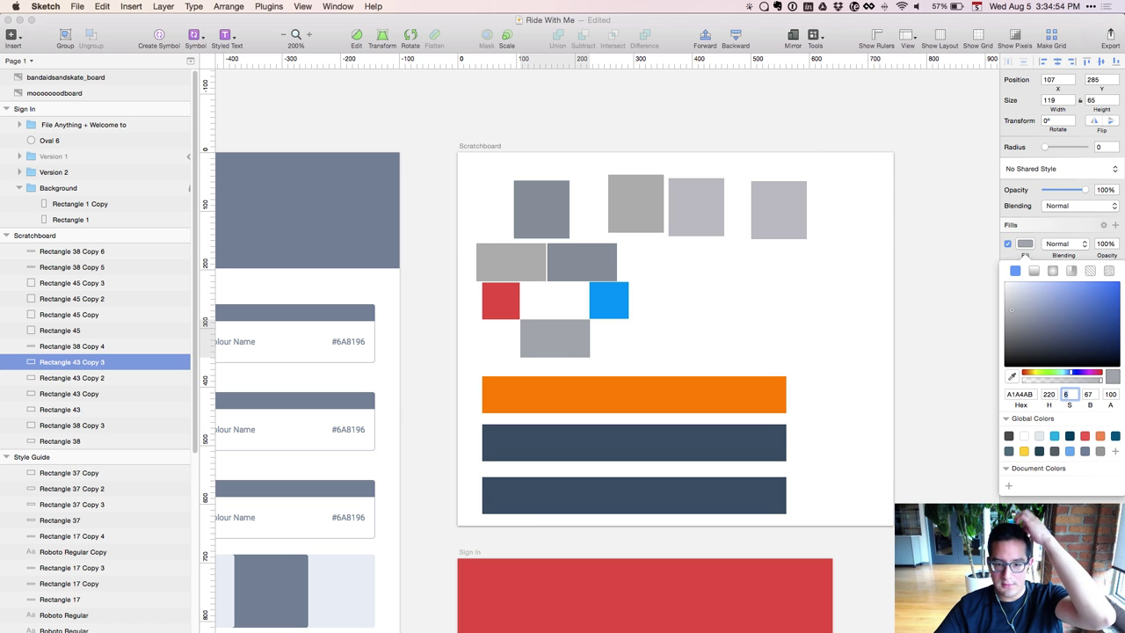
key("Up")
key("Down")
key("Up")
key("Down")
key("Up")
key("Down")
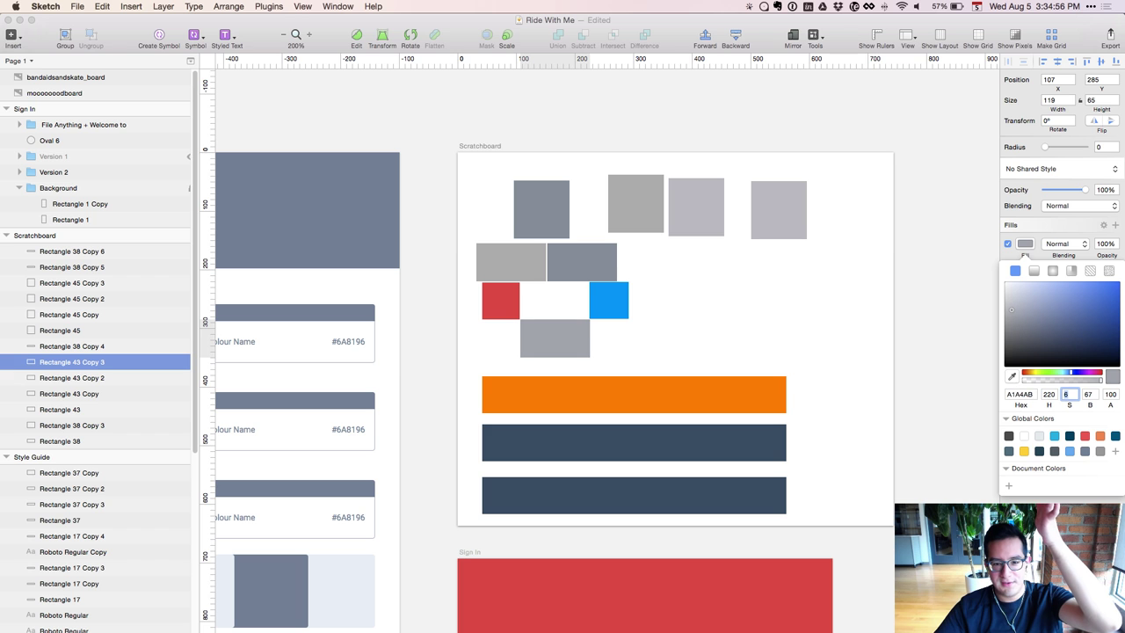
key("Up")
key("Down")
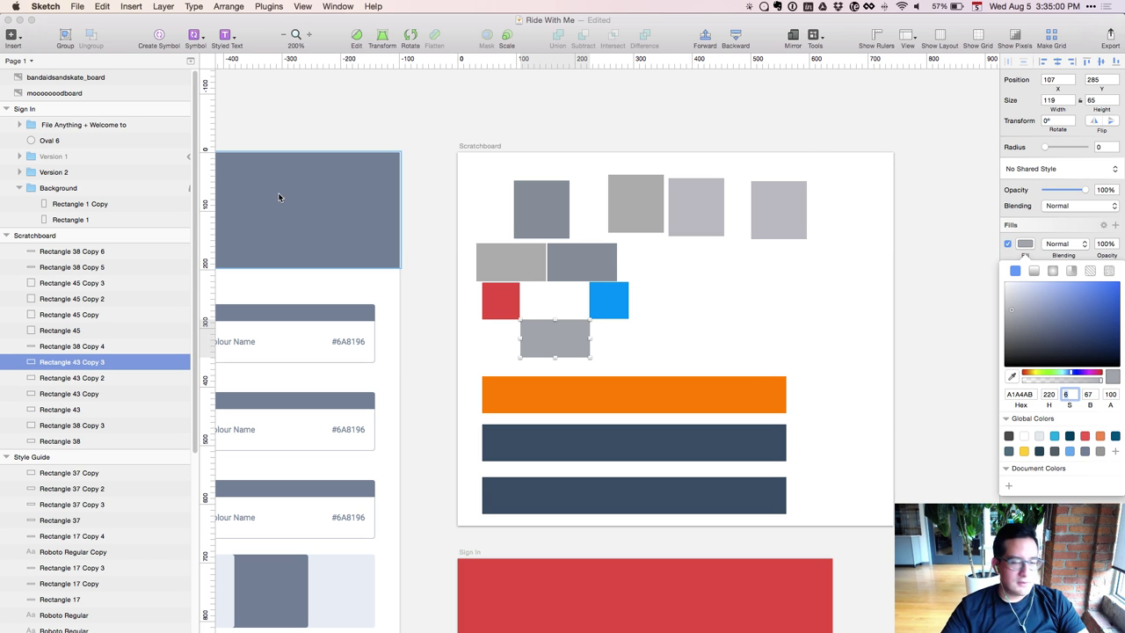
left_click(518, 250)
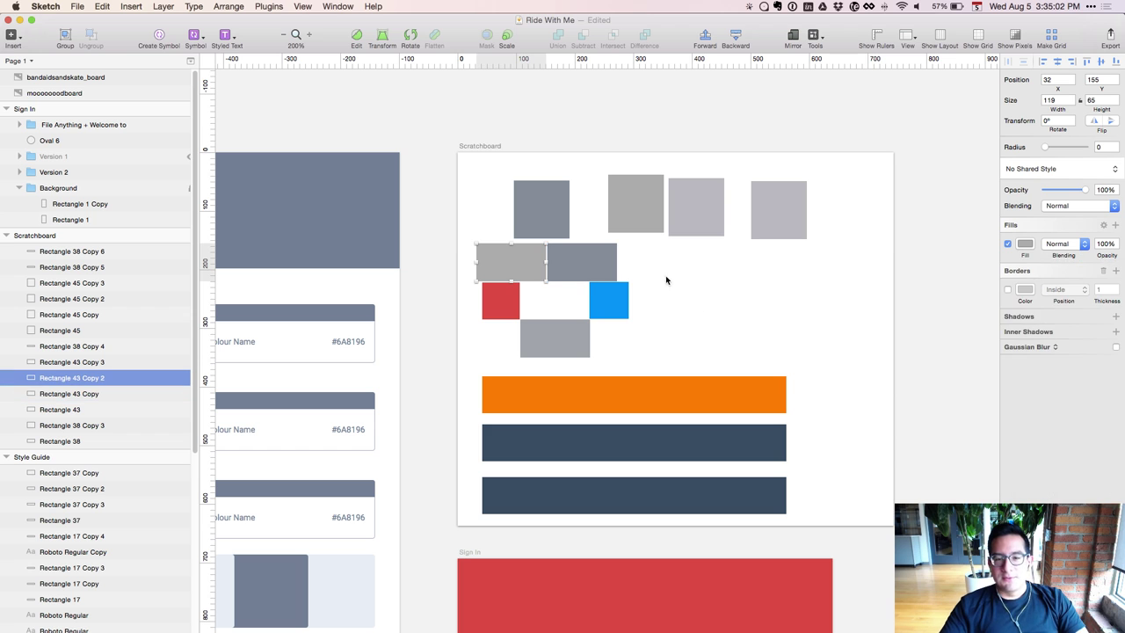
left_click(768, 341)
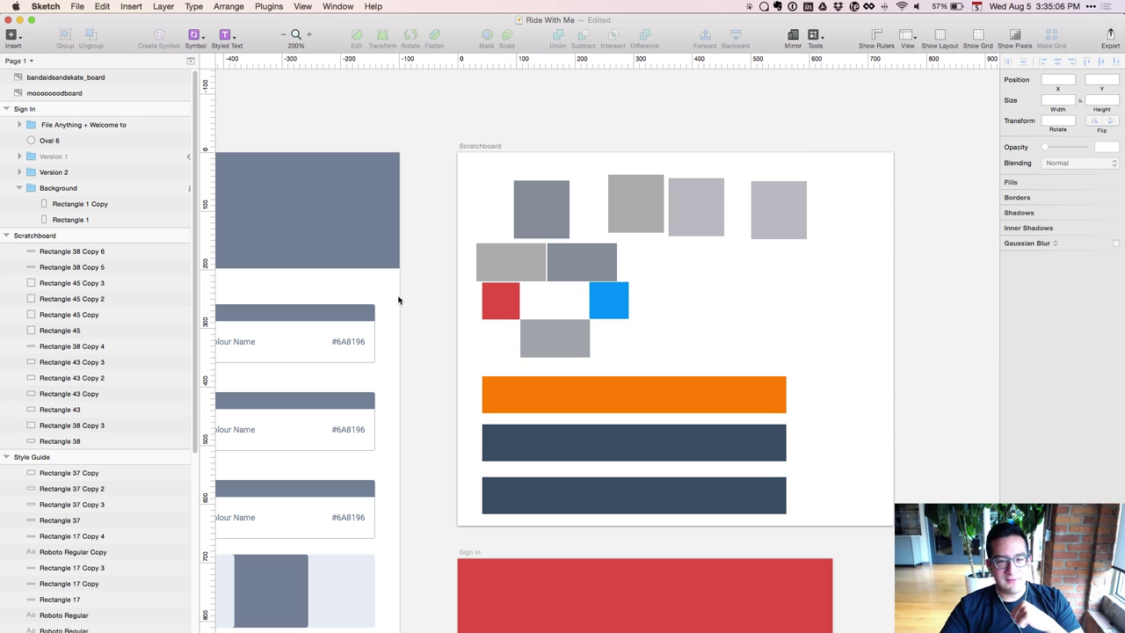
Compare the adjusted grey rectangle with the two adjoining grey swatches by laying it across their seam, and put it back beneath them
left_click(509, 264)
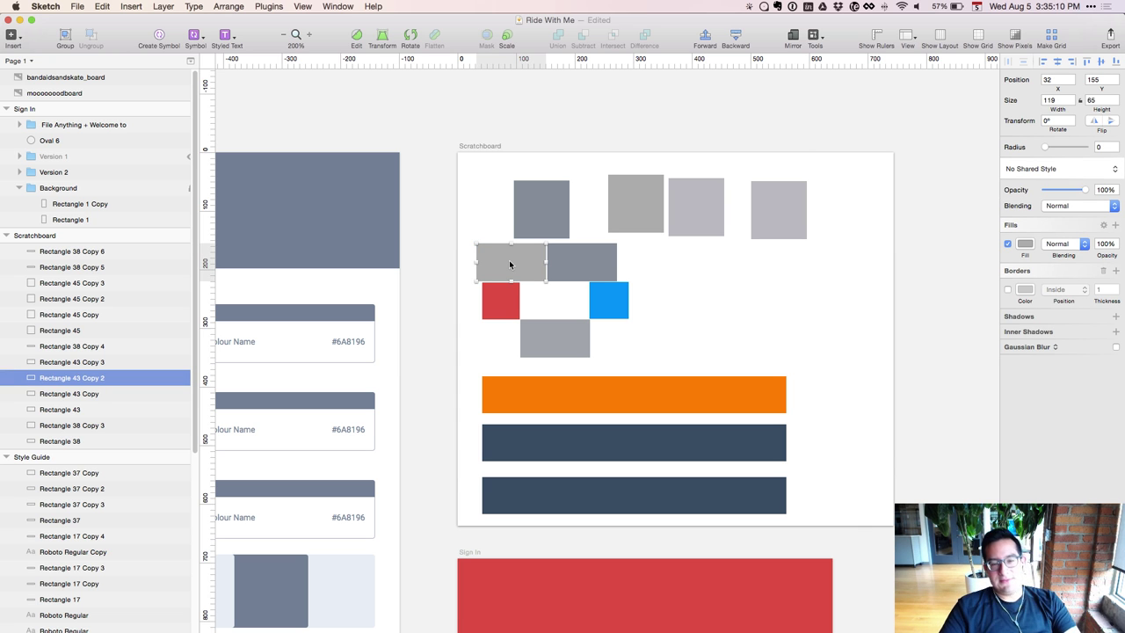
left_click(606, 262)
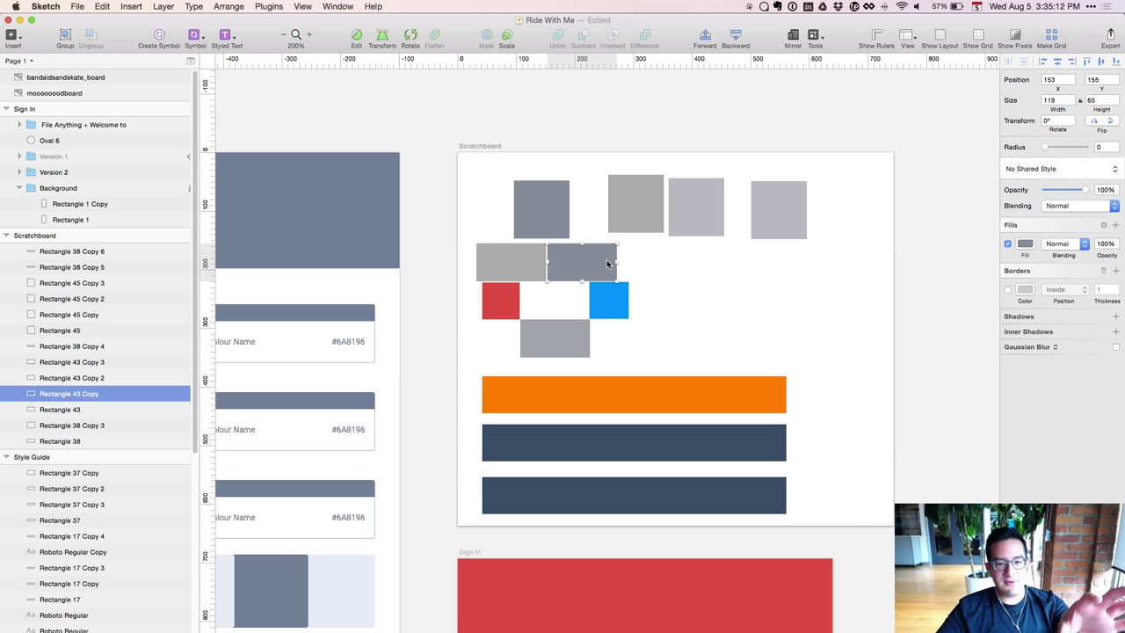
left_click(644, 285)
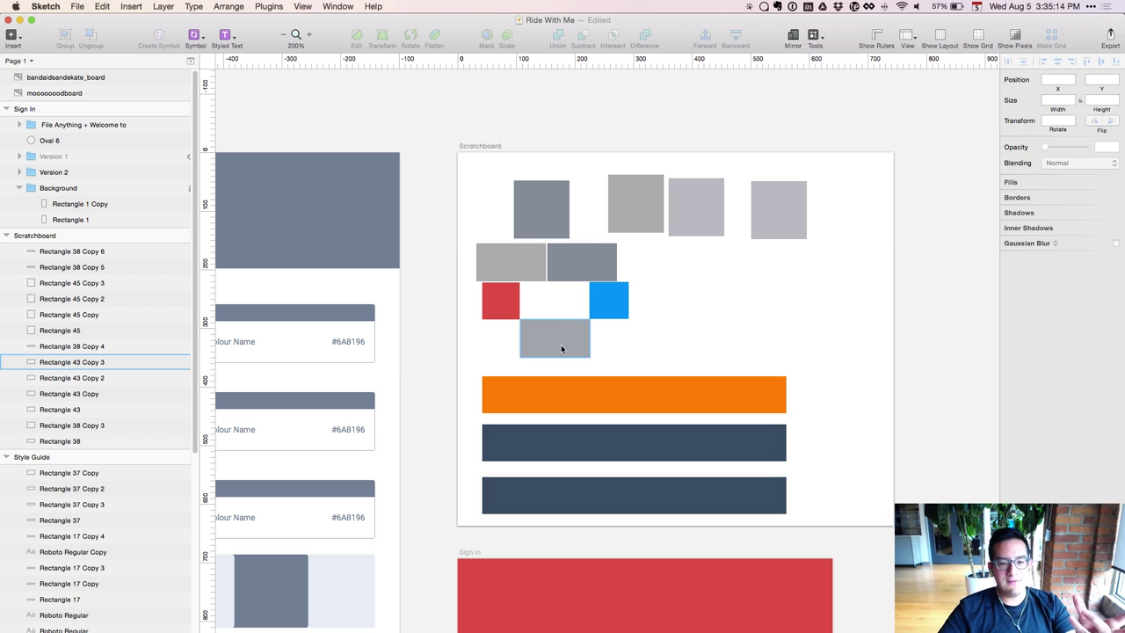
left_click_drag(556, 347, 551, 275)
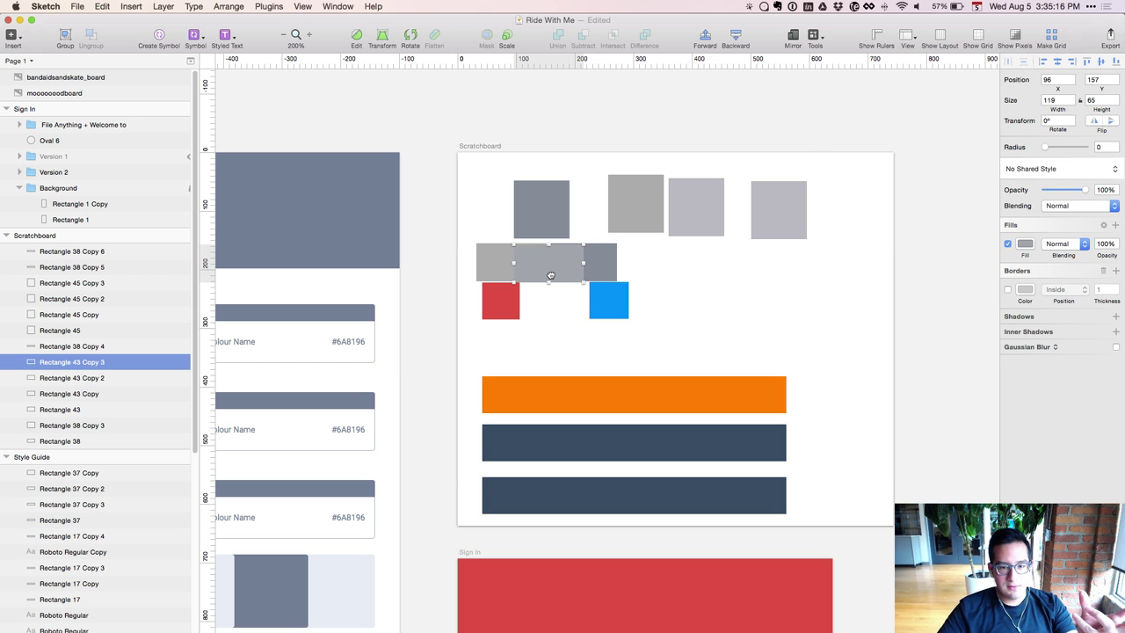
left_click(704, 272)
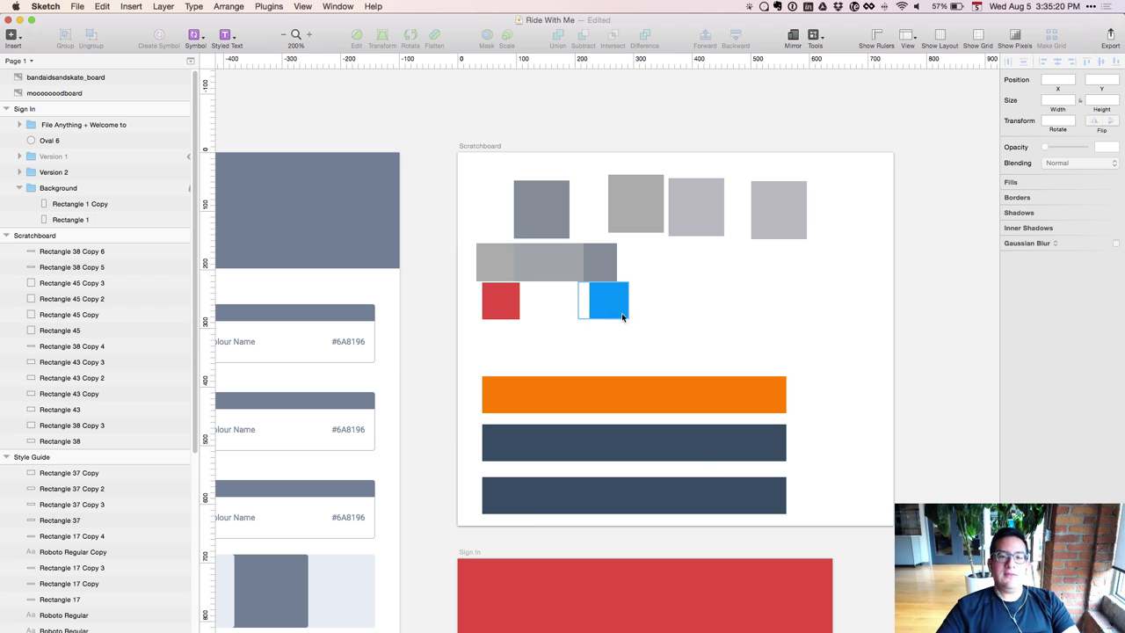
left_click_drag(551, 288, 557, 360)
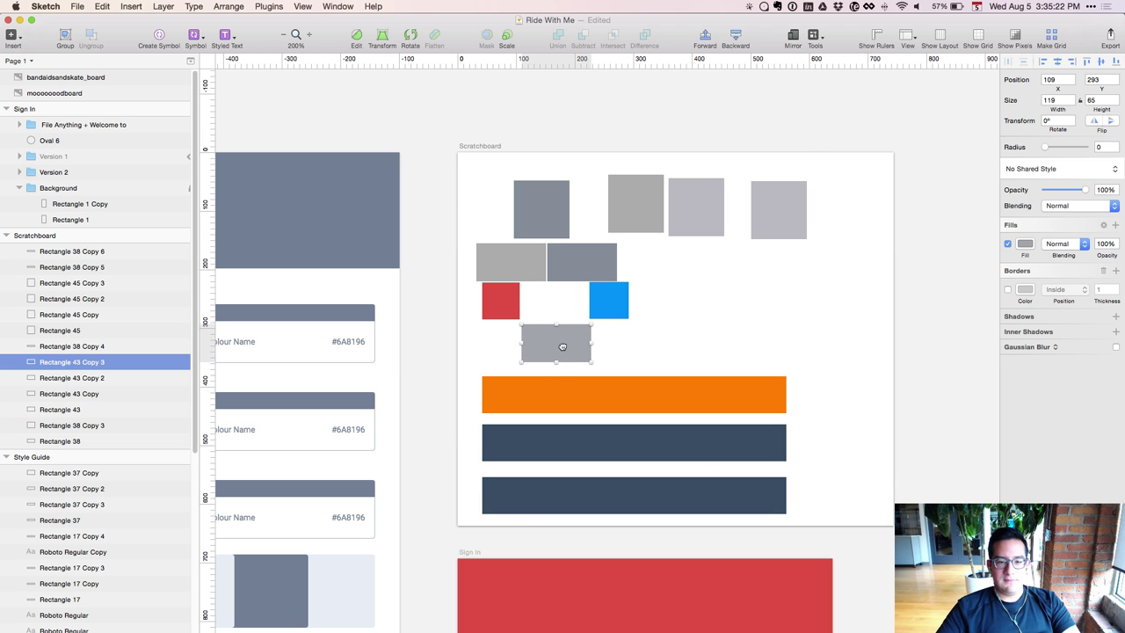
left_click(672, 334)
scroll(673, 335, "down", 2)
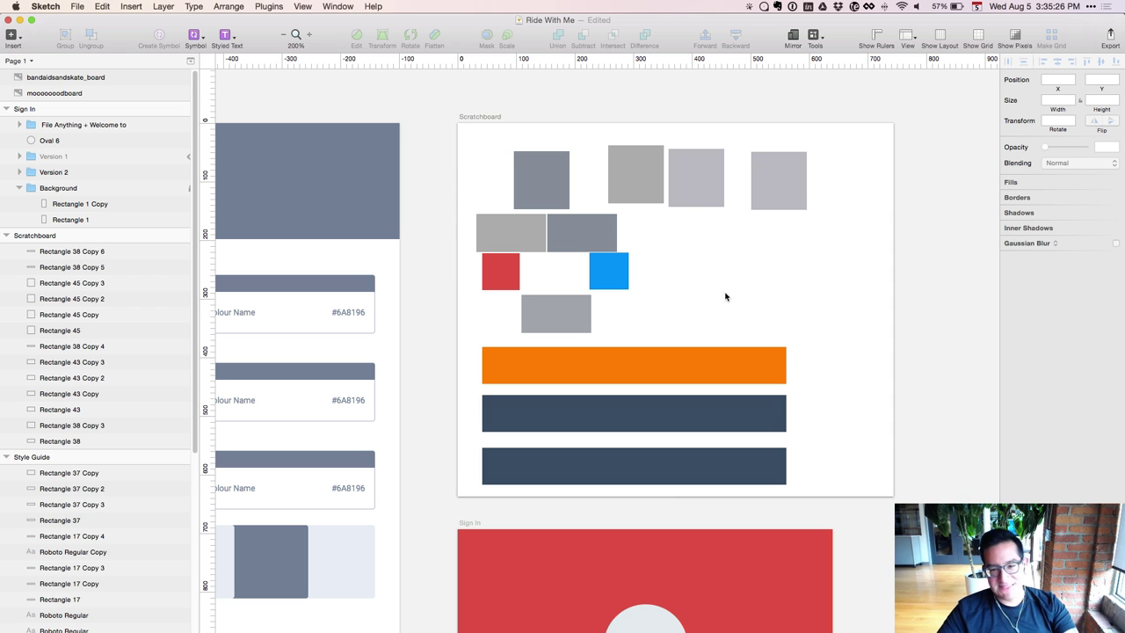
key("super+0")
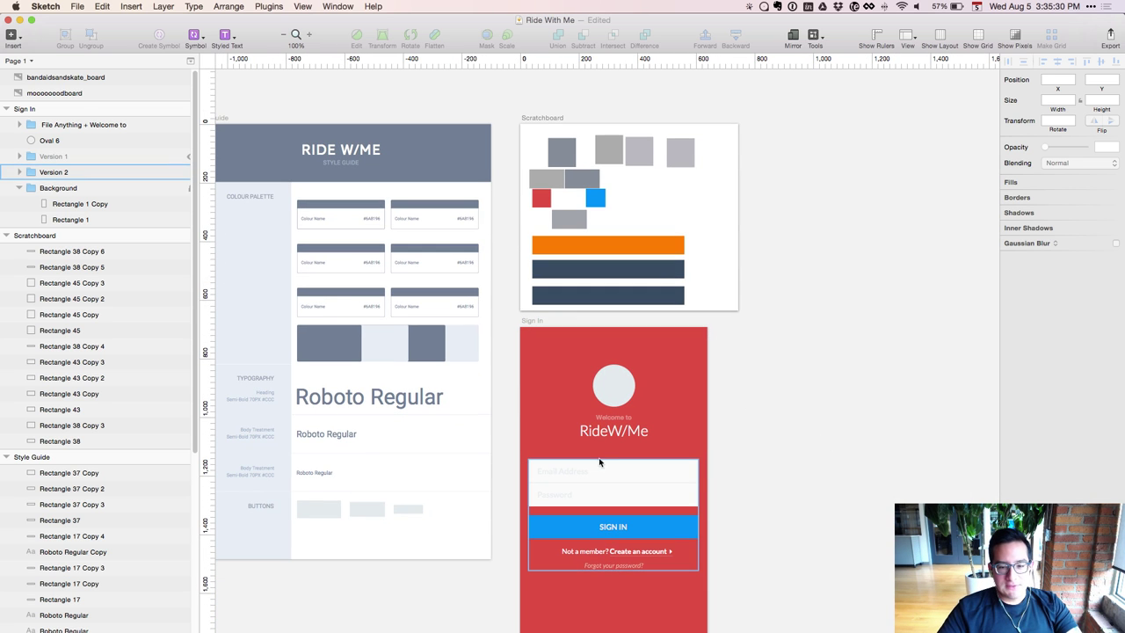
left_click(608, 424)
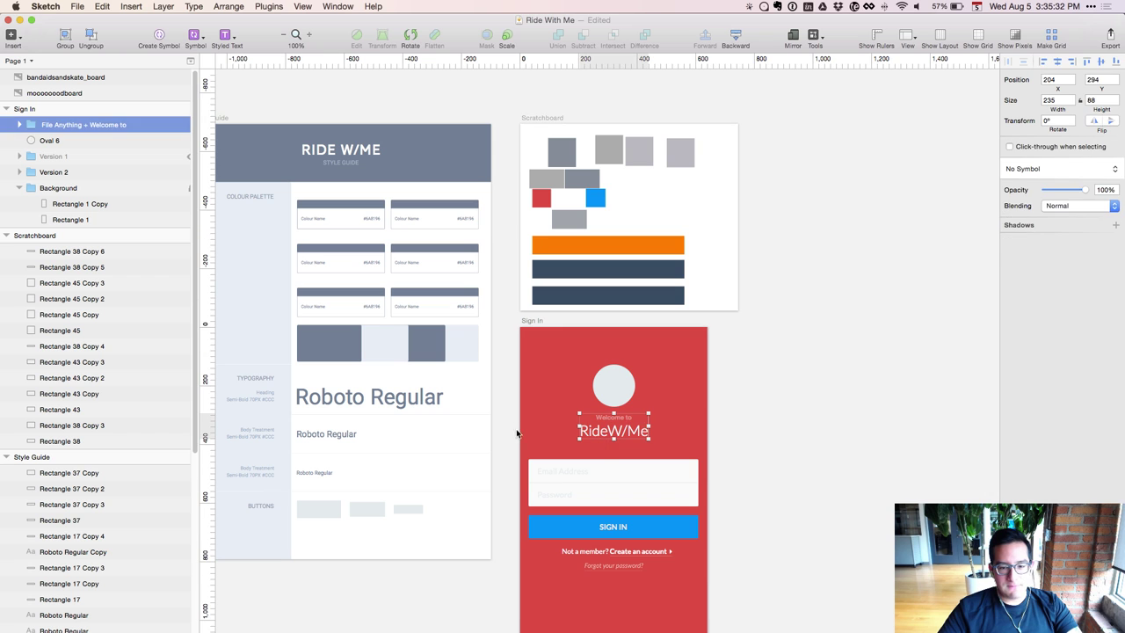
left_click(552, 382)
left_click(53, 140)
left_click(71, 219)
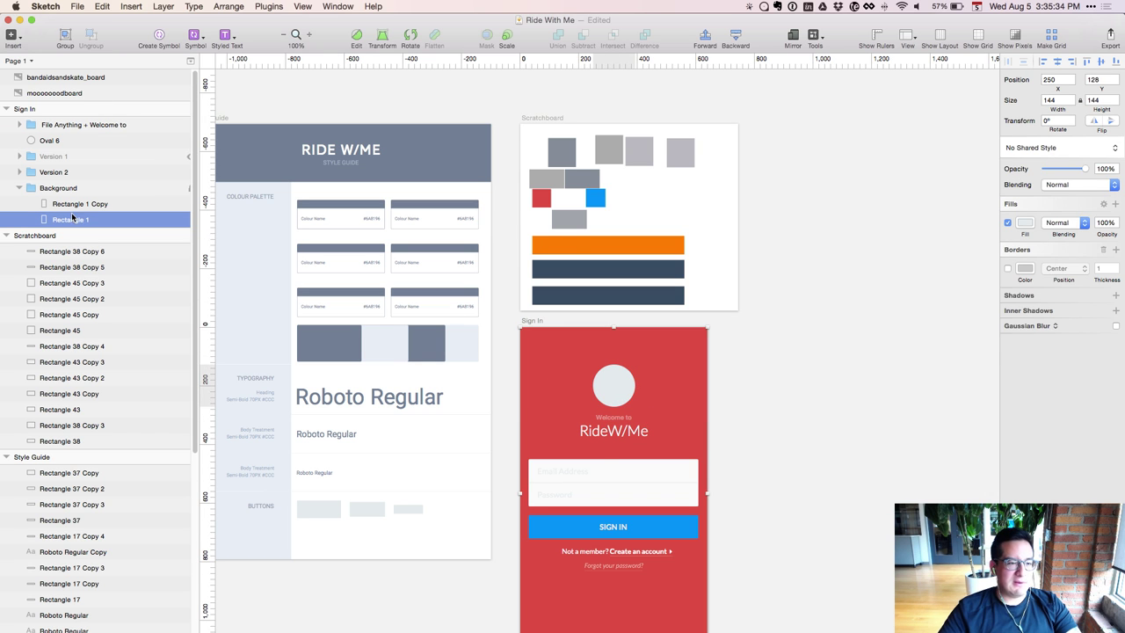
key("ctrl+c")
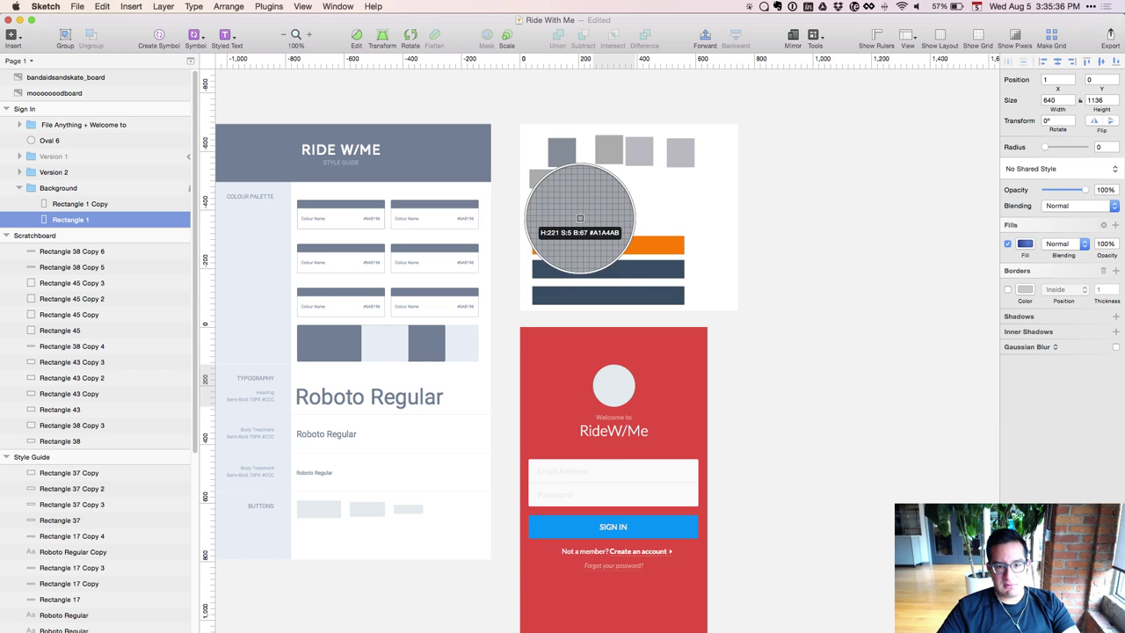
key("Escape")
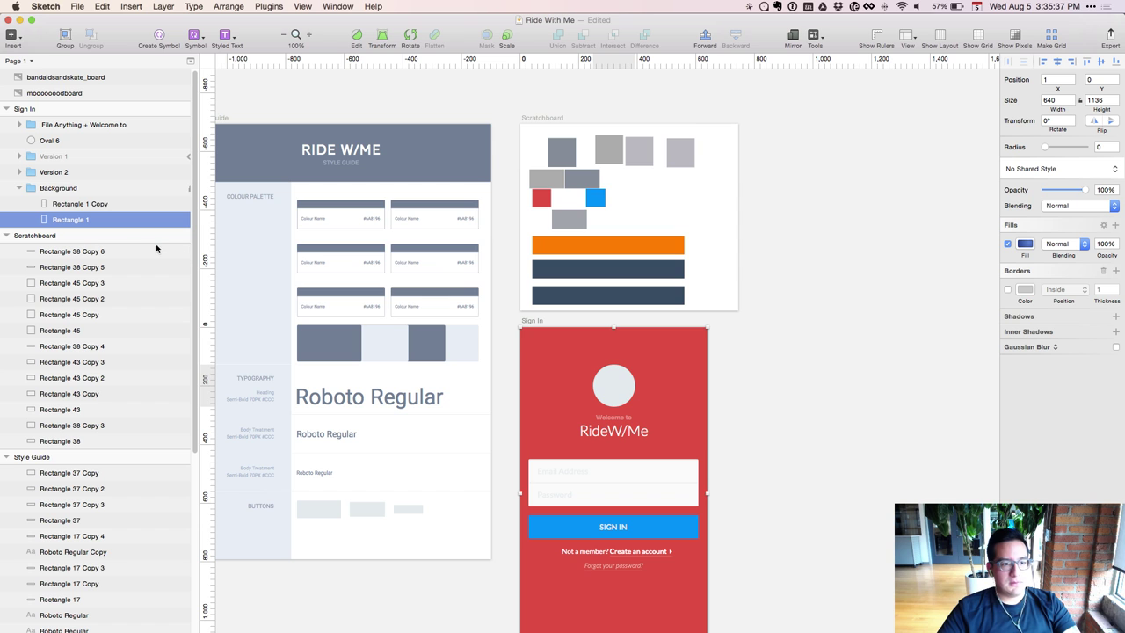
Fill Rectangle 1 Copy in the Sign In artboard's Background group with the adjusted grey sampled from the Scratchboard
left_click(91, 203)
key("ctrl+c")
left_click(568, 219)
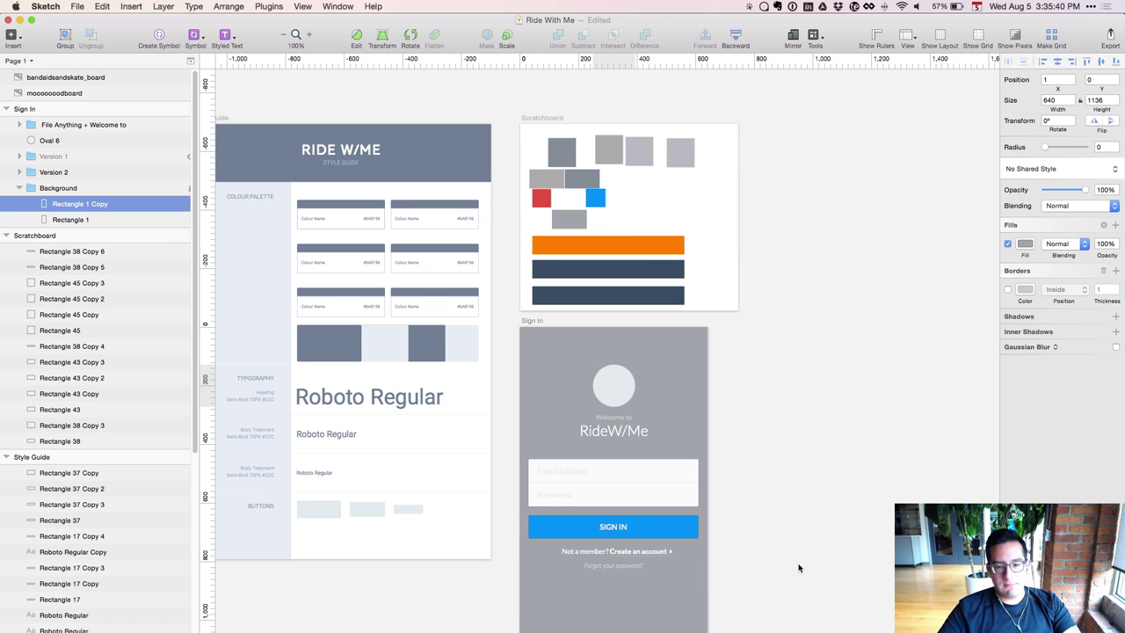
Recolour the SIGN IN button's rectangle with the red sampled from the Scratchboard swatch
left_click(663, 531, "super")
key("ctrl+c")
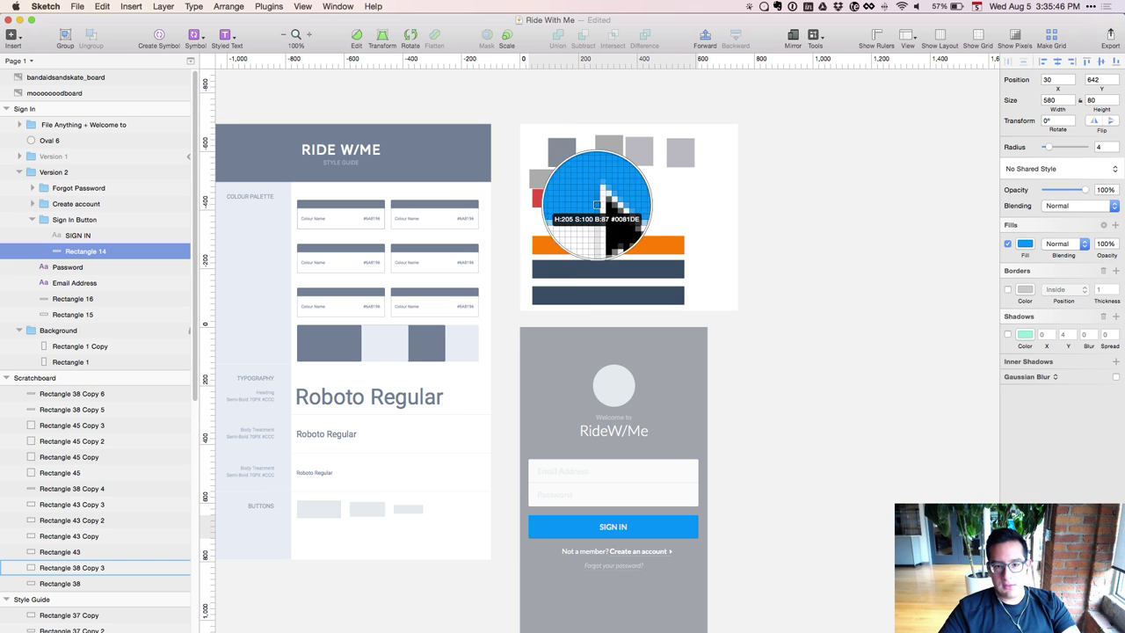
left_click(539, 202)
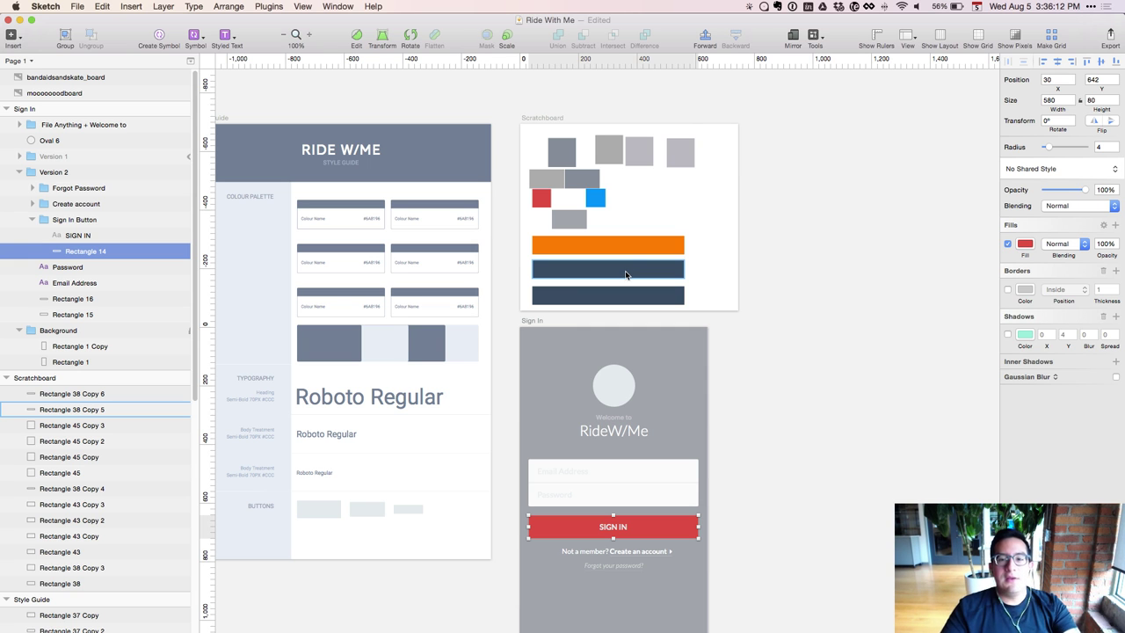
left_click(649, 217)
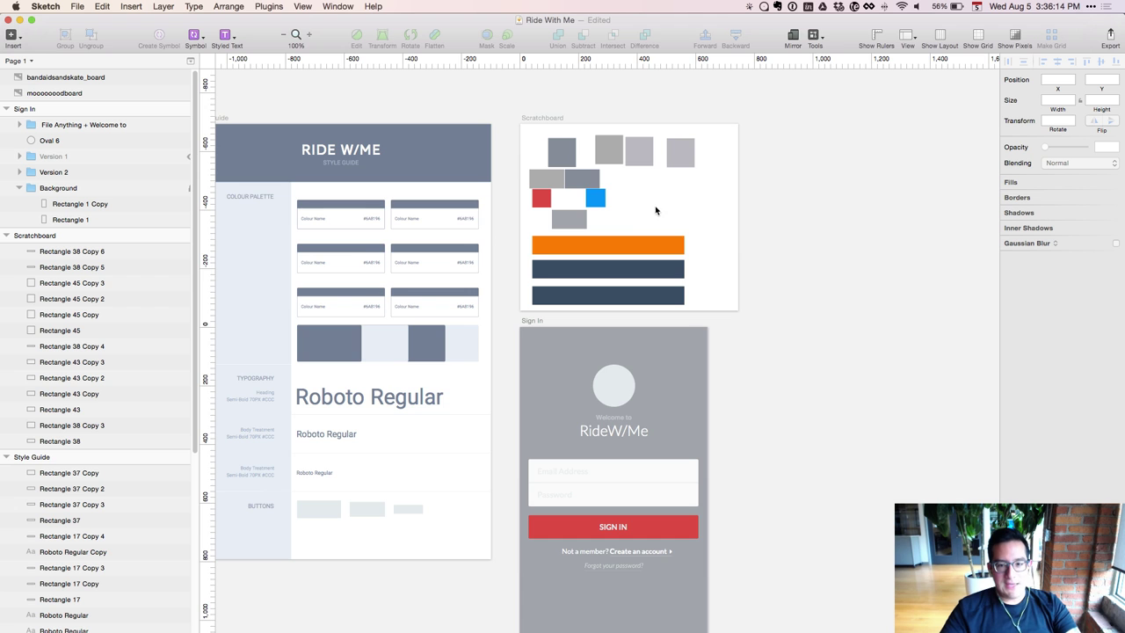
Fill the header bar of the first colour card in the palette's second row with the Scratchboard's adjusted grey
scroll(655, 210, "up", 5)
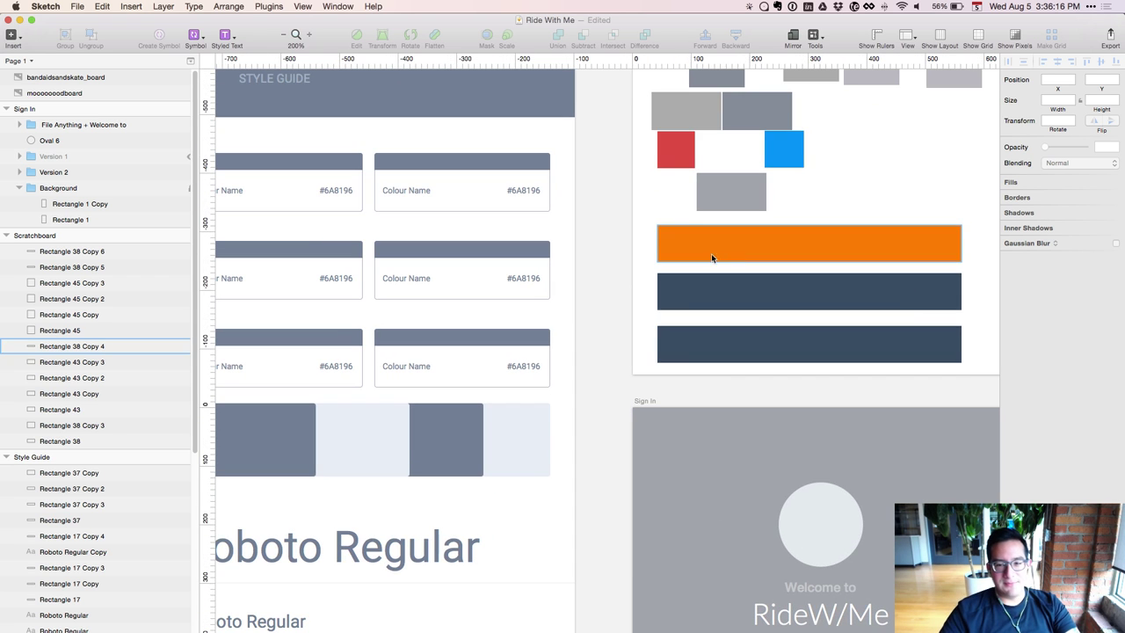
scroll(711, 253, "up", 5)
scroll(711, 254, "left", 5)
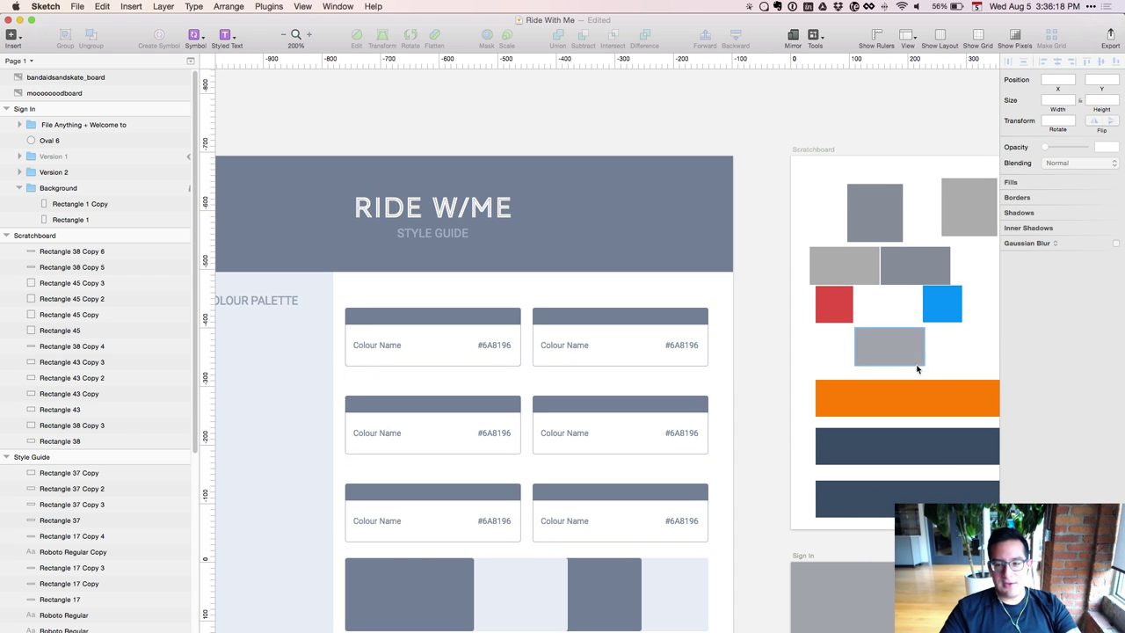
left_click(456, 395, "super")
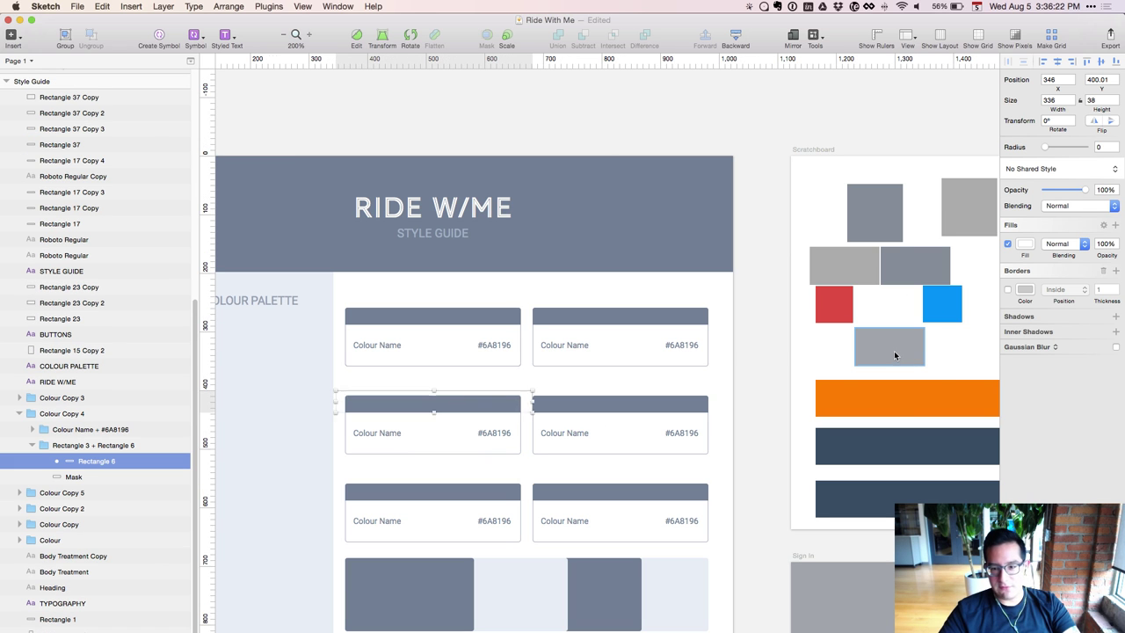
left_click(501, 408, "super")
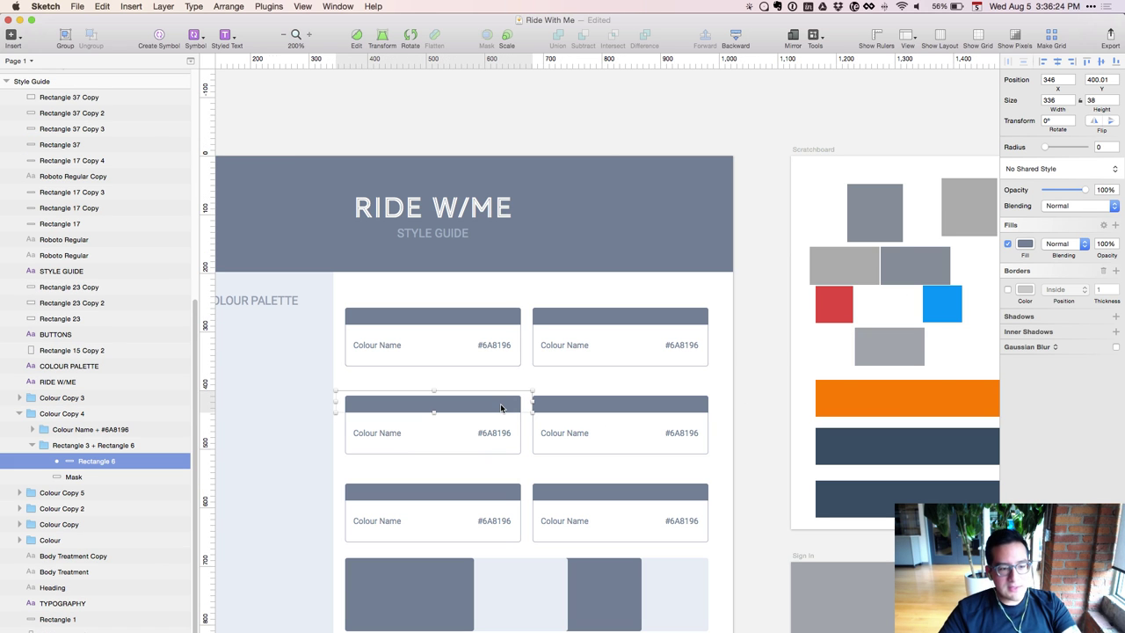
key("ctrl+c")
left_click(867, 358)
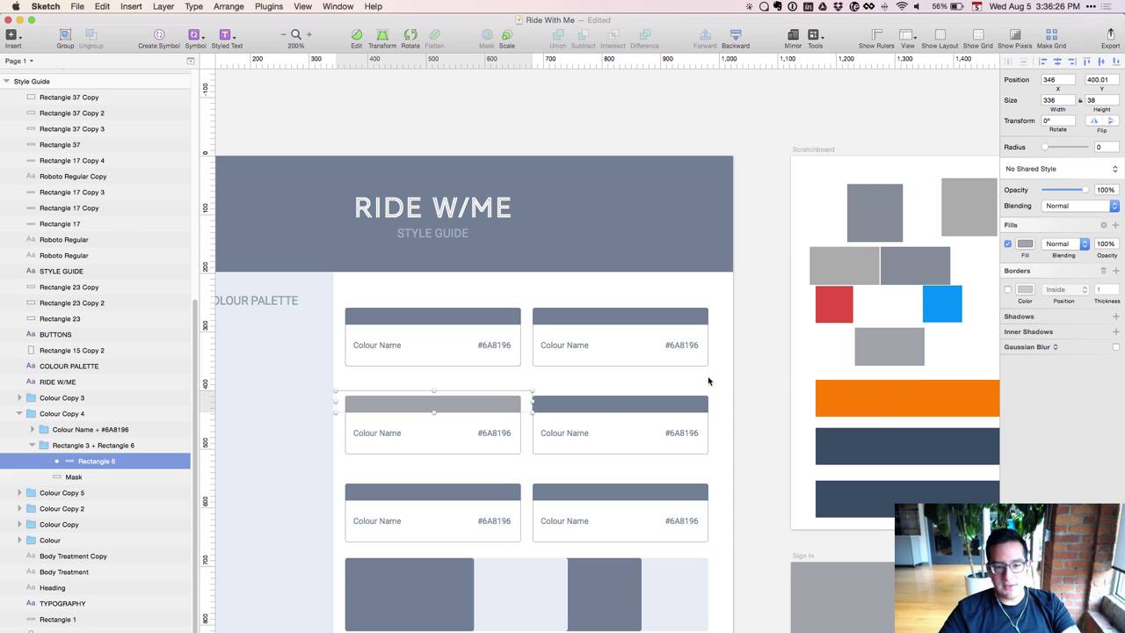
left_click(423, 384)
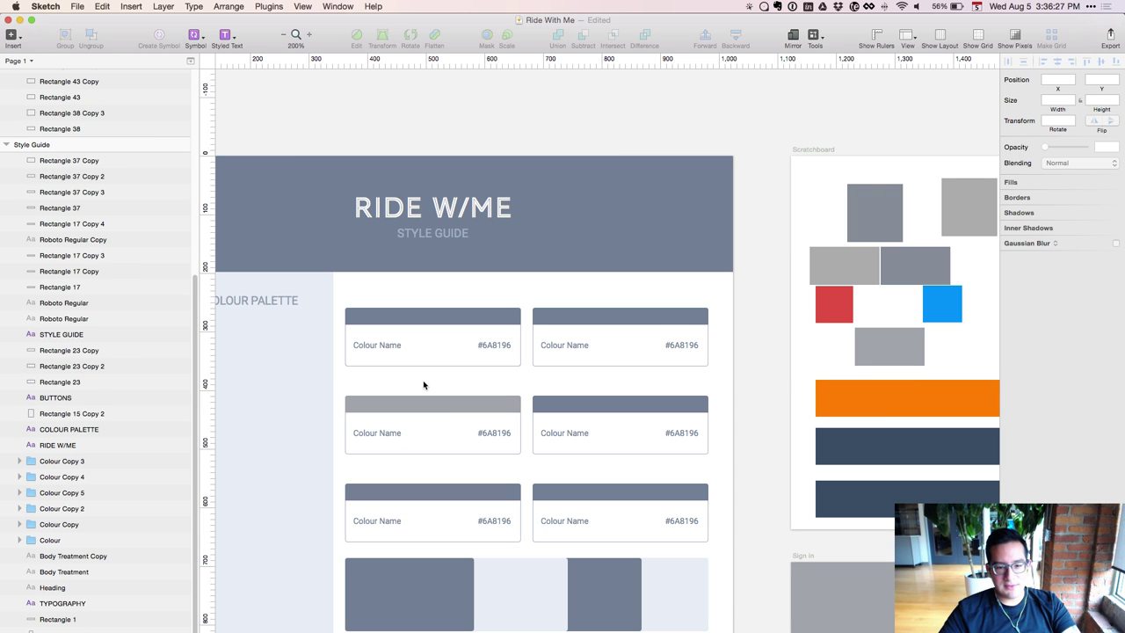
Fill the header bars of the palette's first-row cards from the Scratchboard swatches, blue on the second card and red on the first
left_click(656, 309, "super")
key("ctrl+c")
left_click(940, 304)
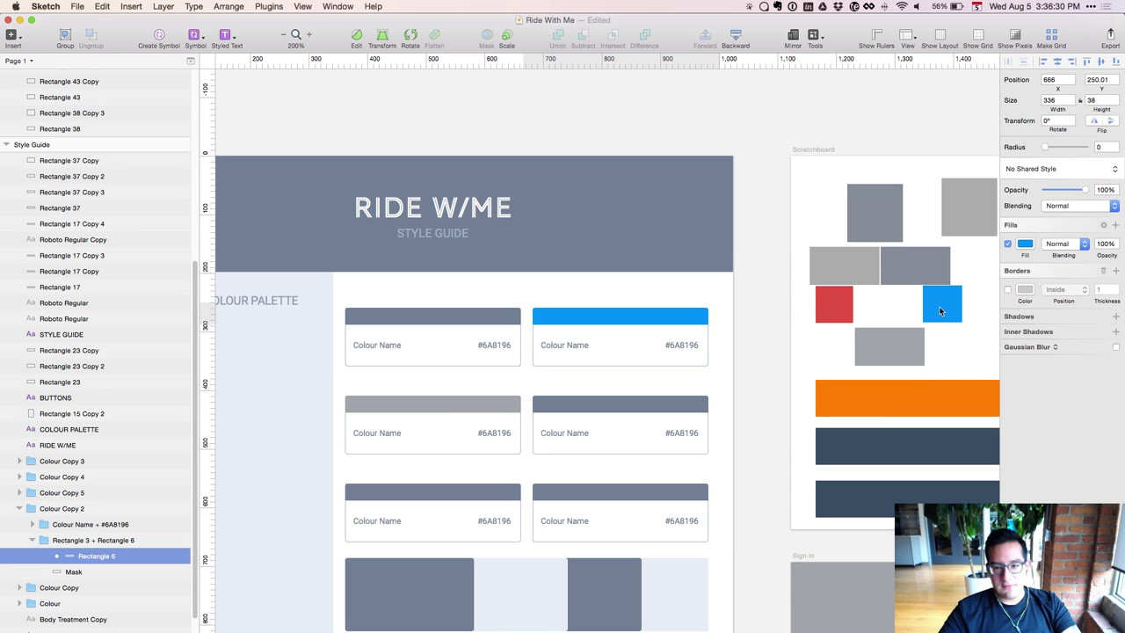
left_click(501, 319, "super")
key("ctrl+c")
left_click(834, 304)
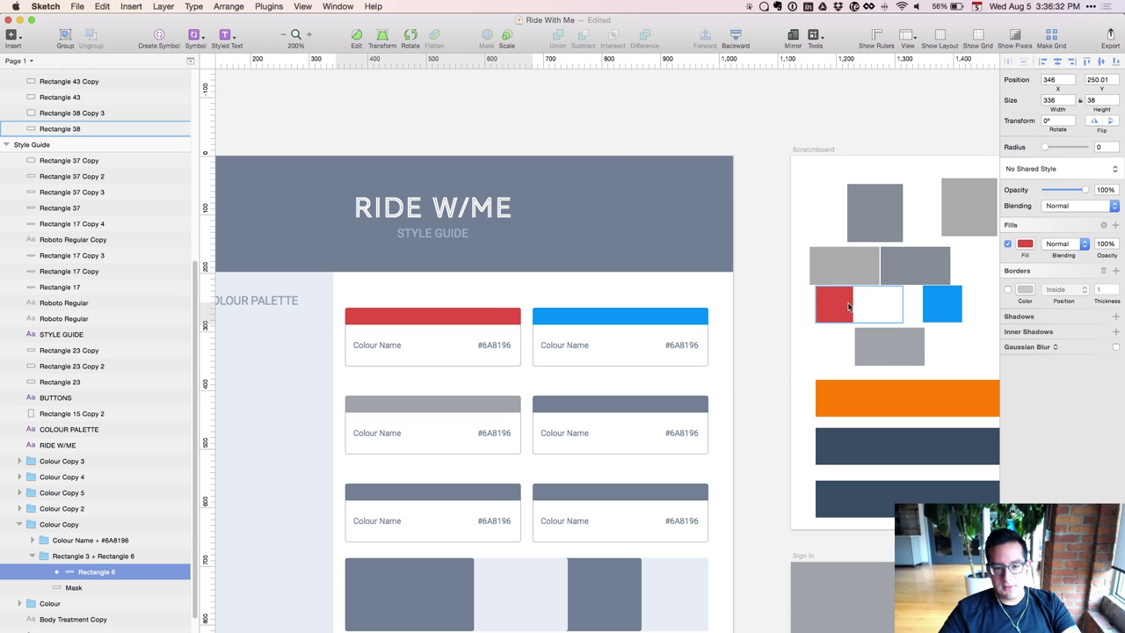
left_click(771, 375)
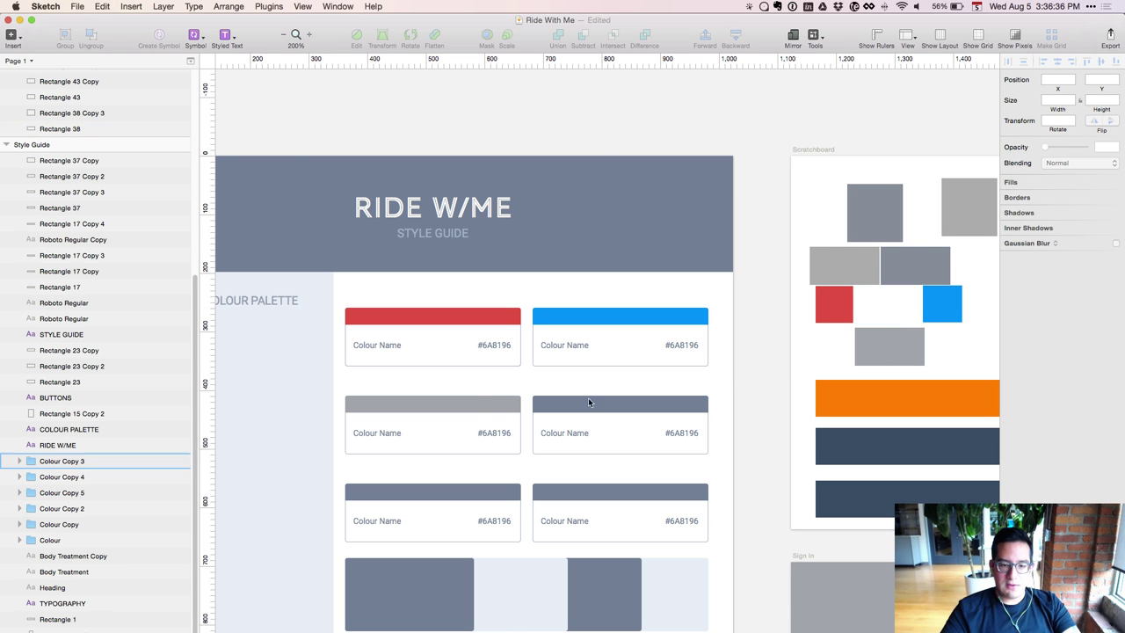
Fill the header bar of the second card in the palette's second row with the grey sampled from the first card beside it
left_click(474, 401)
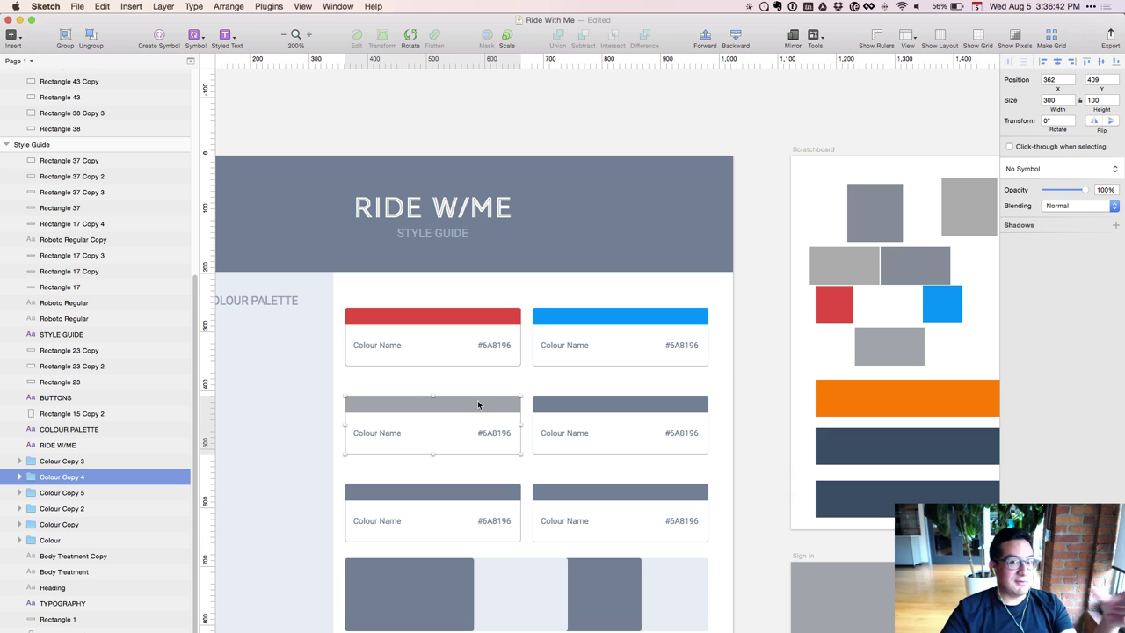
left_click(586, 402)
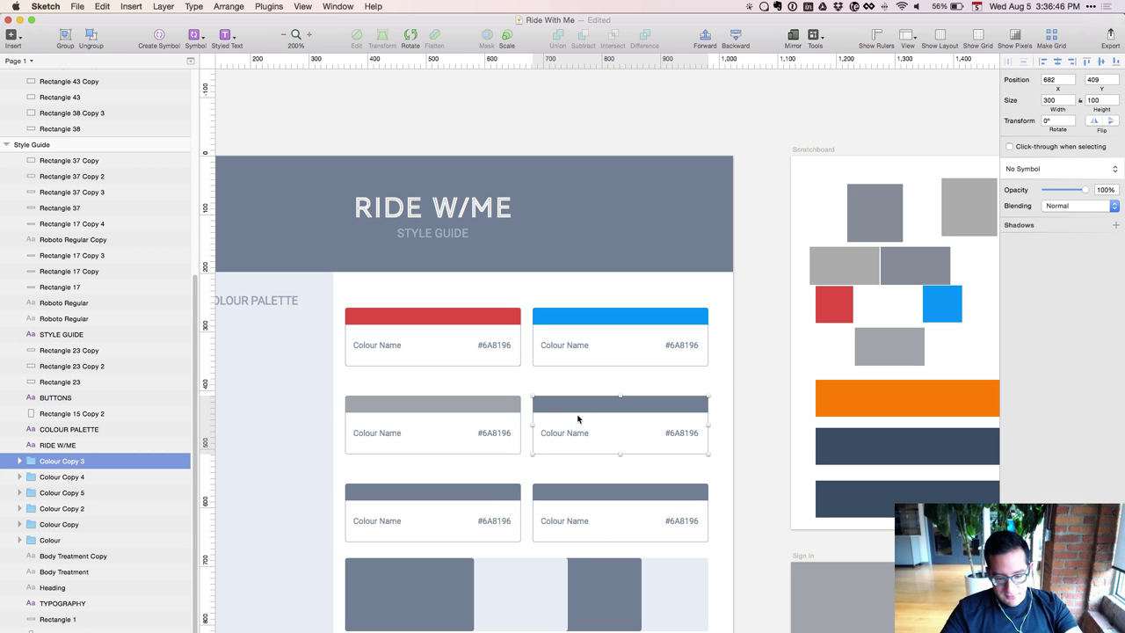
double_click(577, 406)
key("ctrl+c")
left_click(515, 406)
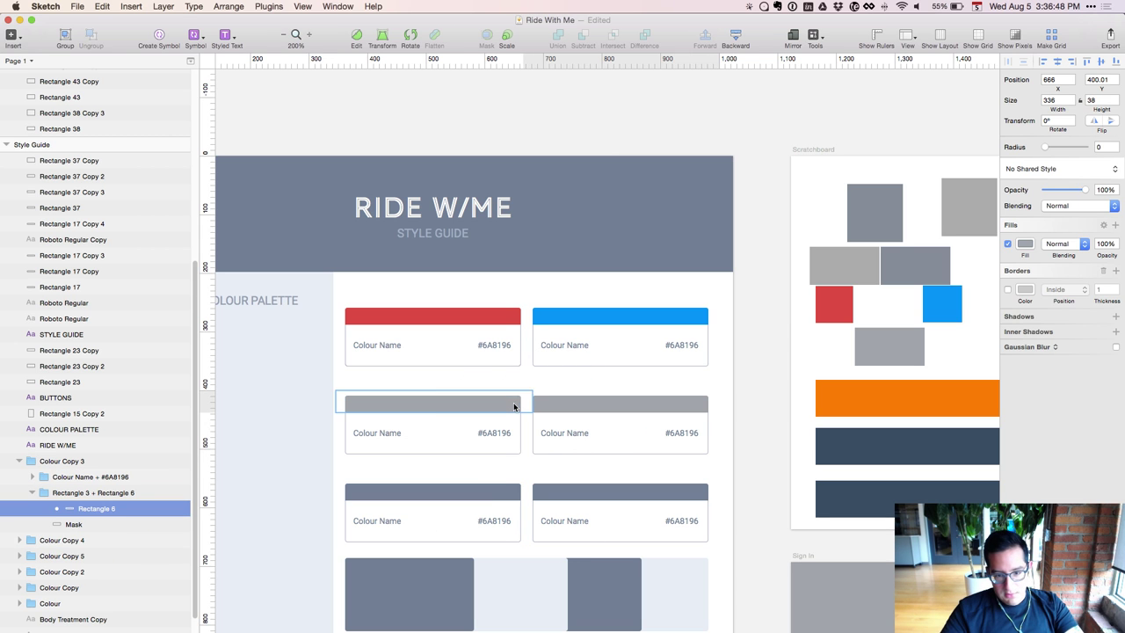
Refill the header bar of the second row's first card with the slate blue sampled from the card below it
left_click(514, 406)
key("ctrl+c")
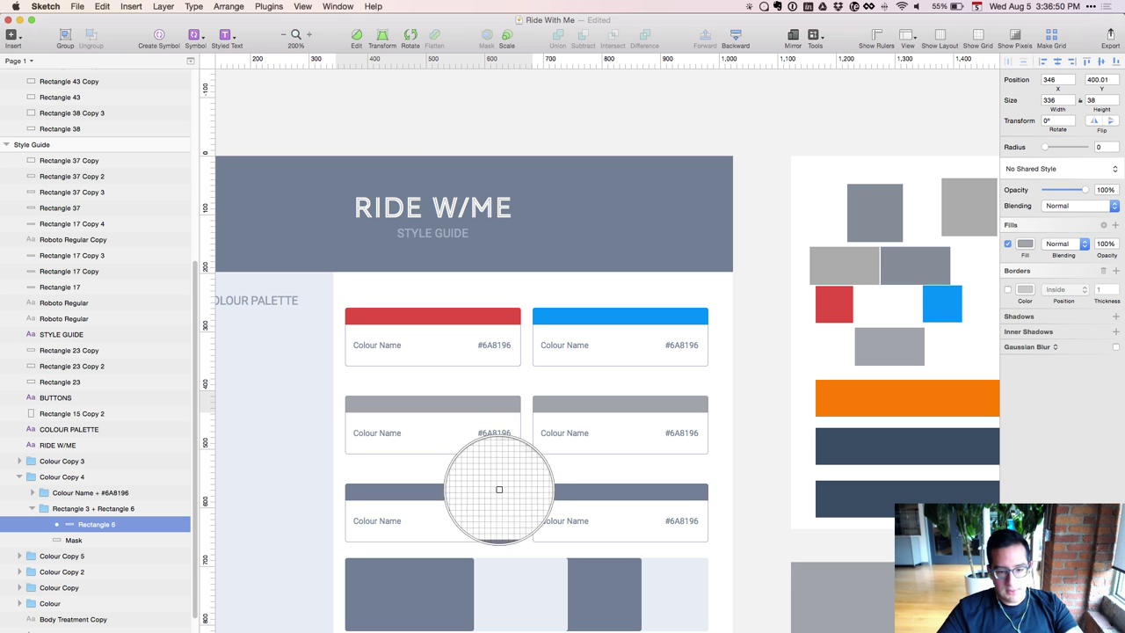
left_click(499, 491)
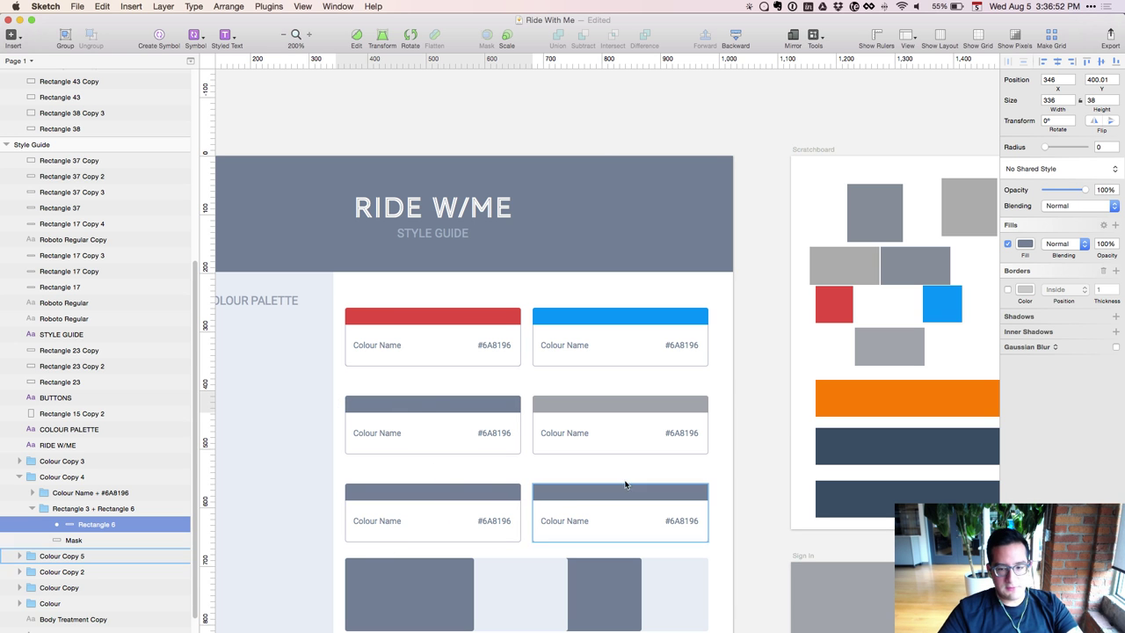
Shift the Scratchboard's orange bar slightly up and to the right, just beneath the lone grey swatch
left_click(836, 351)
left_click_drag(836, 352, 772, 297)
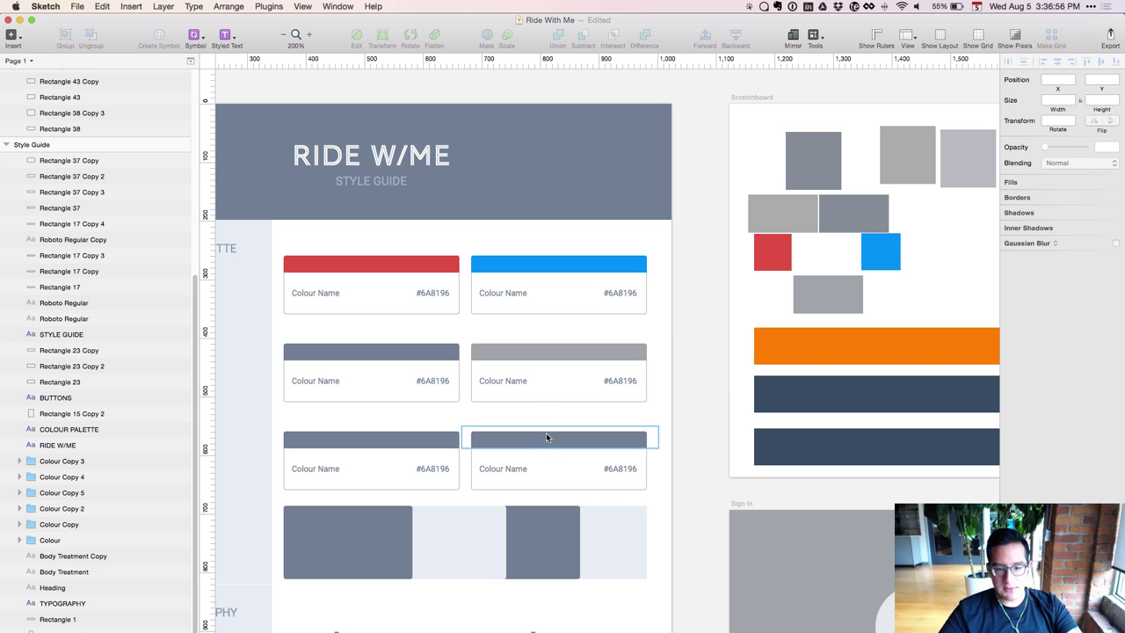
left_click_drag(947, 261, 856, 284)
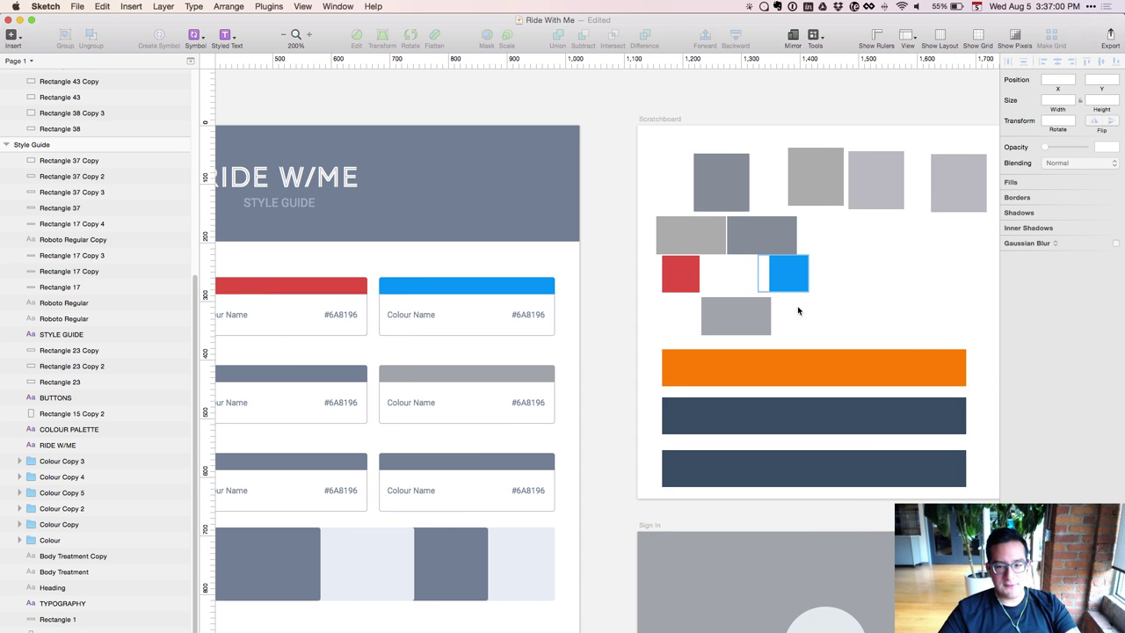
left_click_drag(812, 367, 837, 357)
left_click(662, 366)
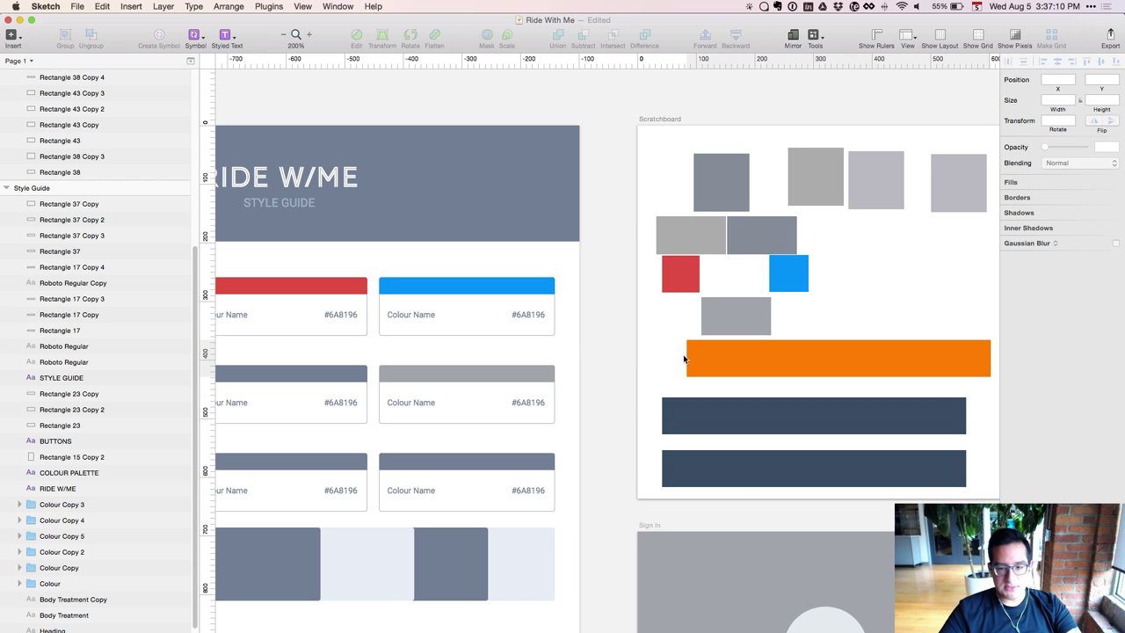
left_click_drag(897, 302, 868, 334)
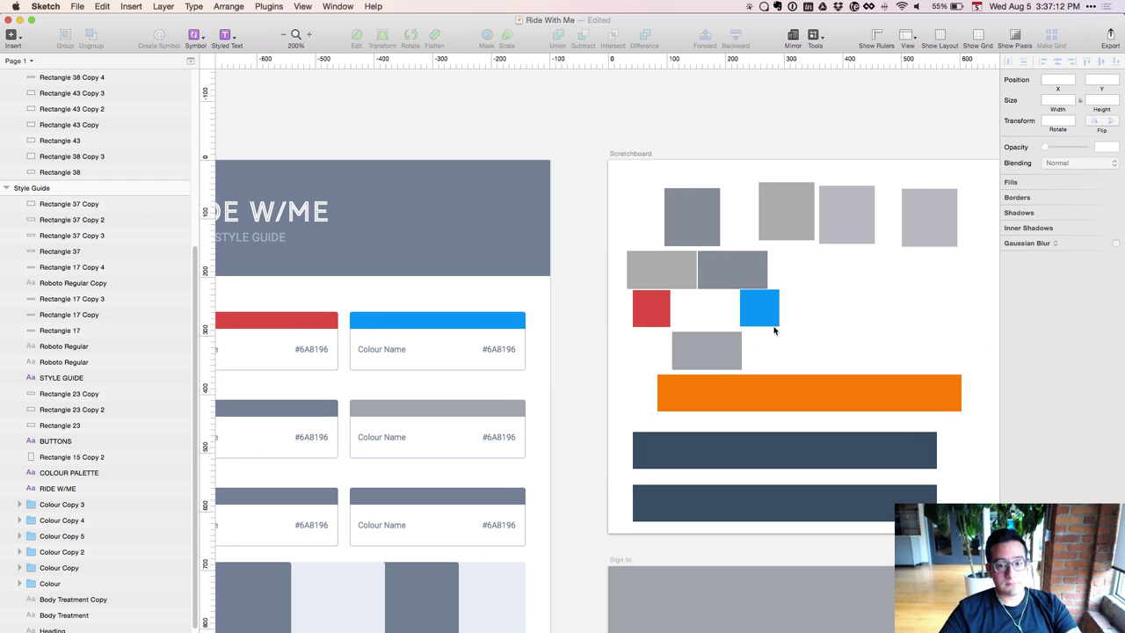
Darken the white swatch between the red and blue ones to off-white F7F7F7 by setting its brightness to 97
left_click(714, 313)
left_click(1026, 245)
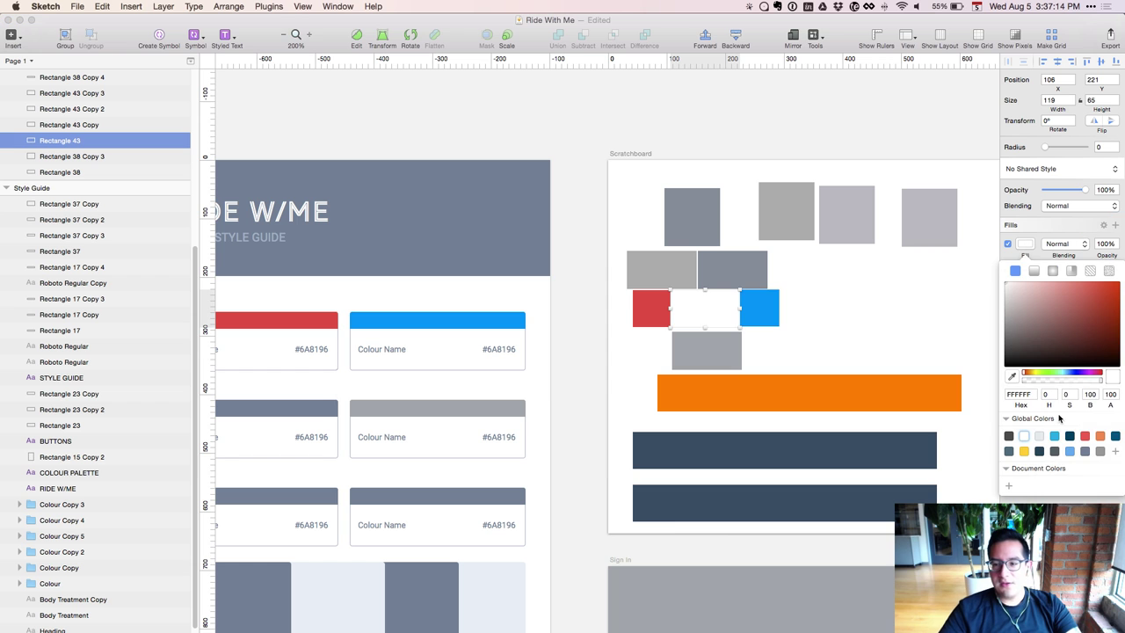
left_click(1031, 395)
key("Tab")
key("Tab")
key("Tab")
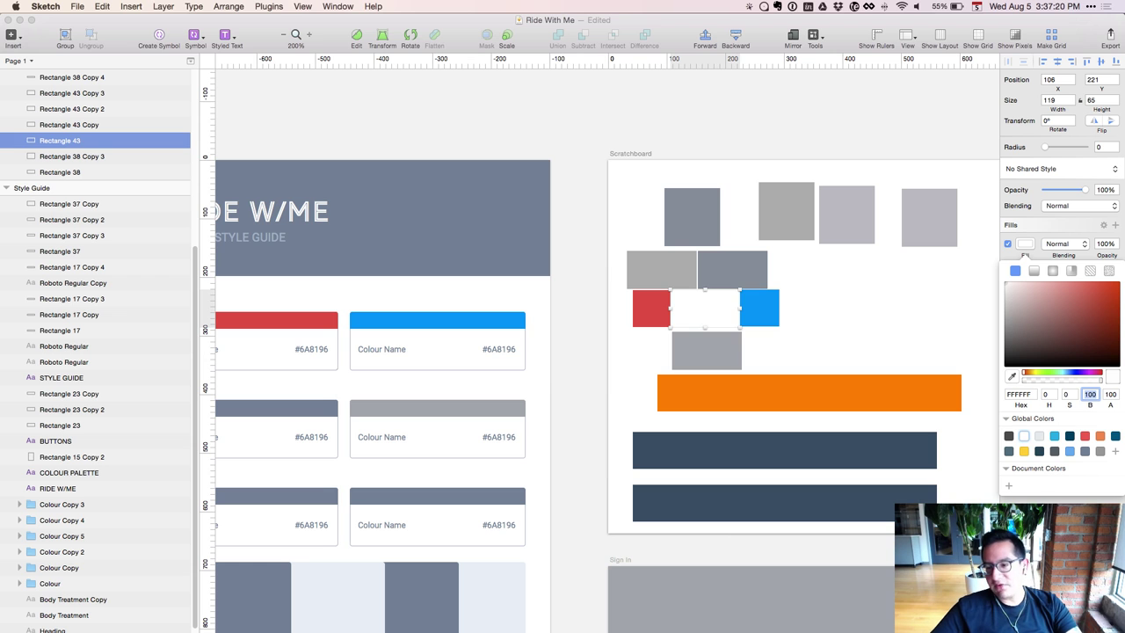
key("Down")
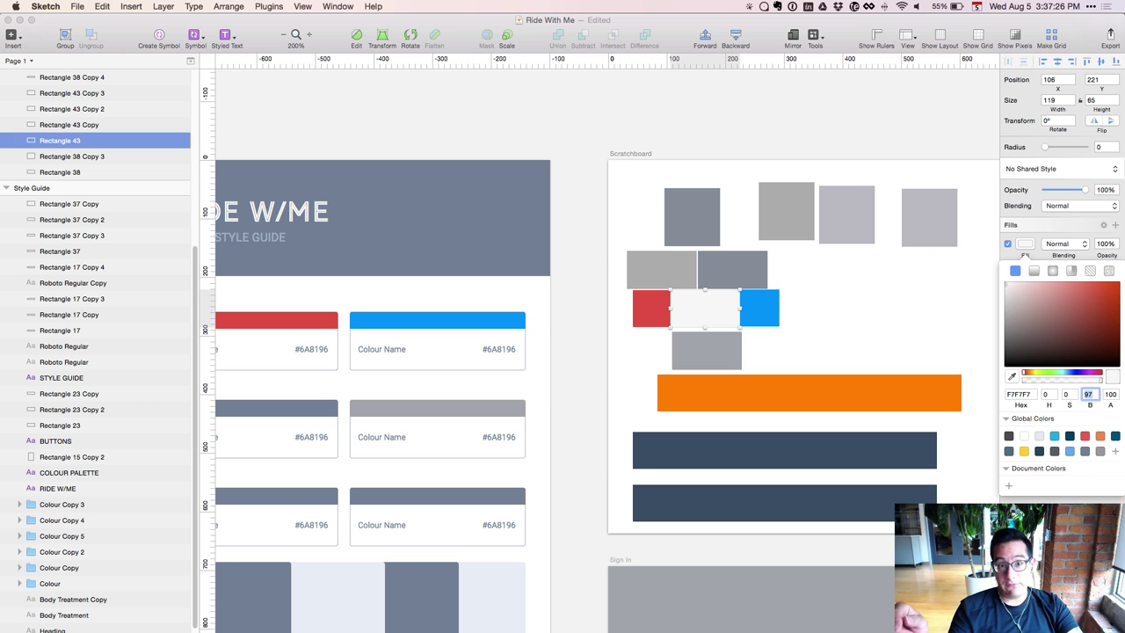
right_click(904, 372)
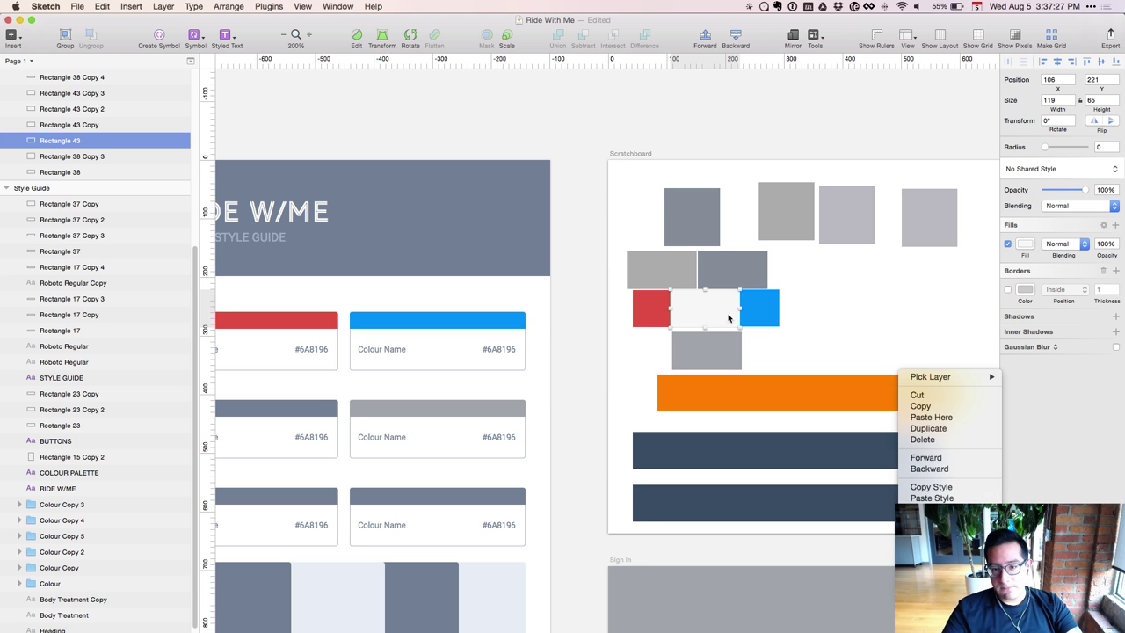
left_click(872, 311)
Move the three grey and slate rectangles around the red, off-white and blue swatches away to the Scratchboard's right side
key("super+plus")
left_click_drag(885, 313, 612, 500)
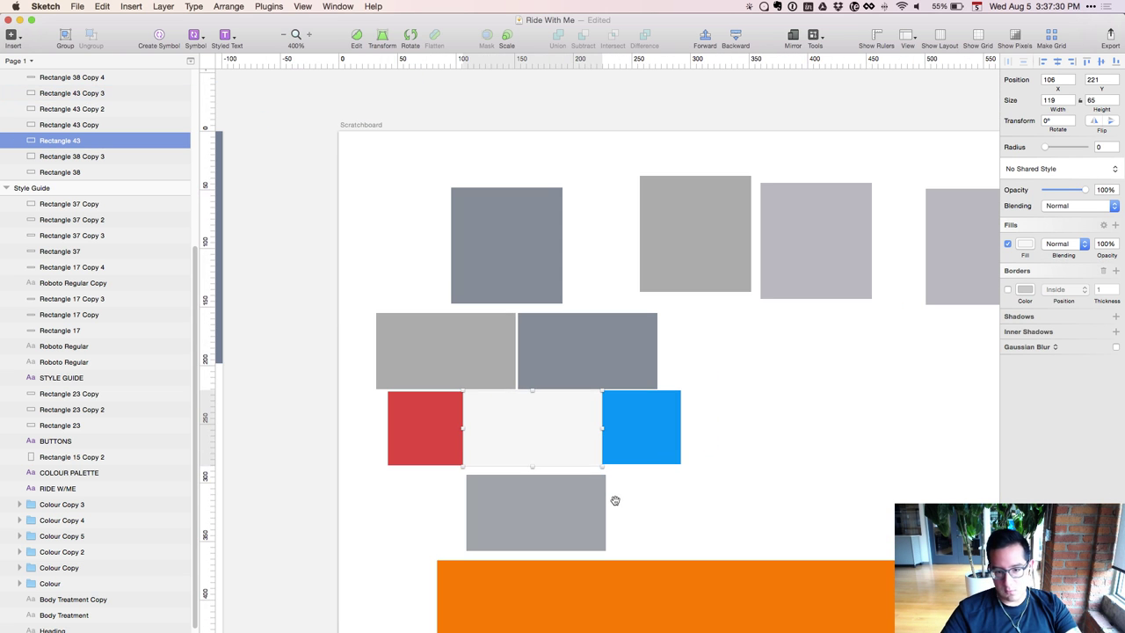
left_click(447, 348)
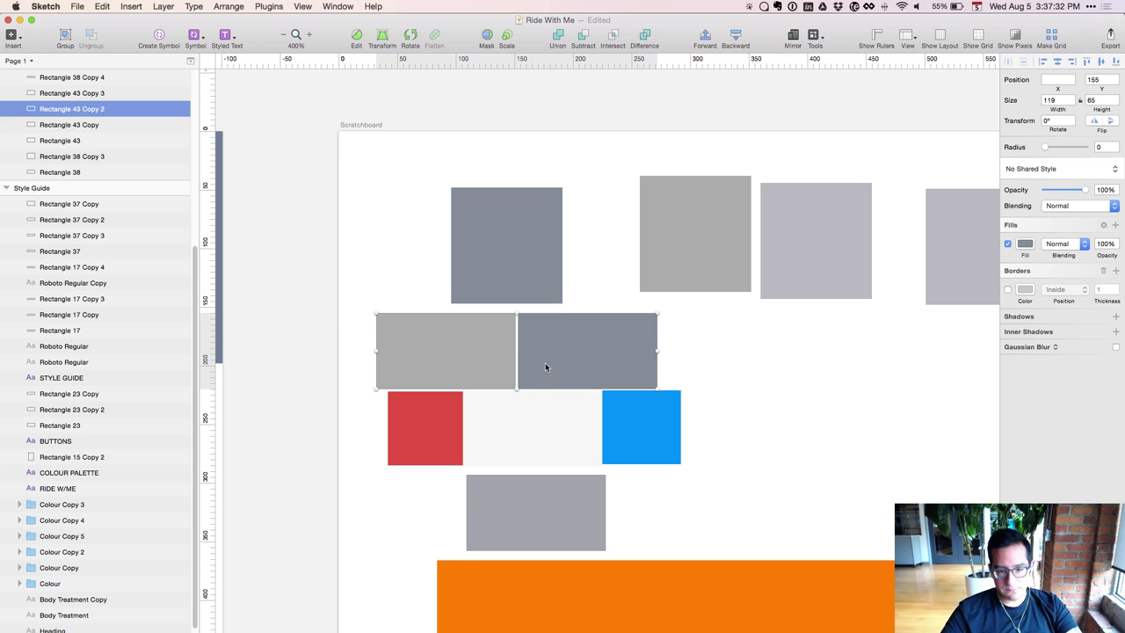
left_click_drag(545, 362, 998, 350)
left_click_drag(616, 350, 915, 437)
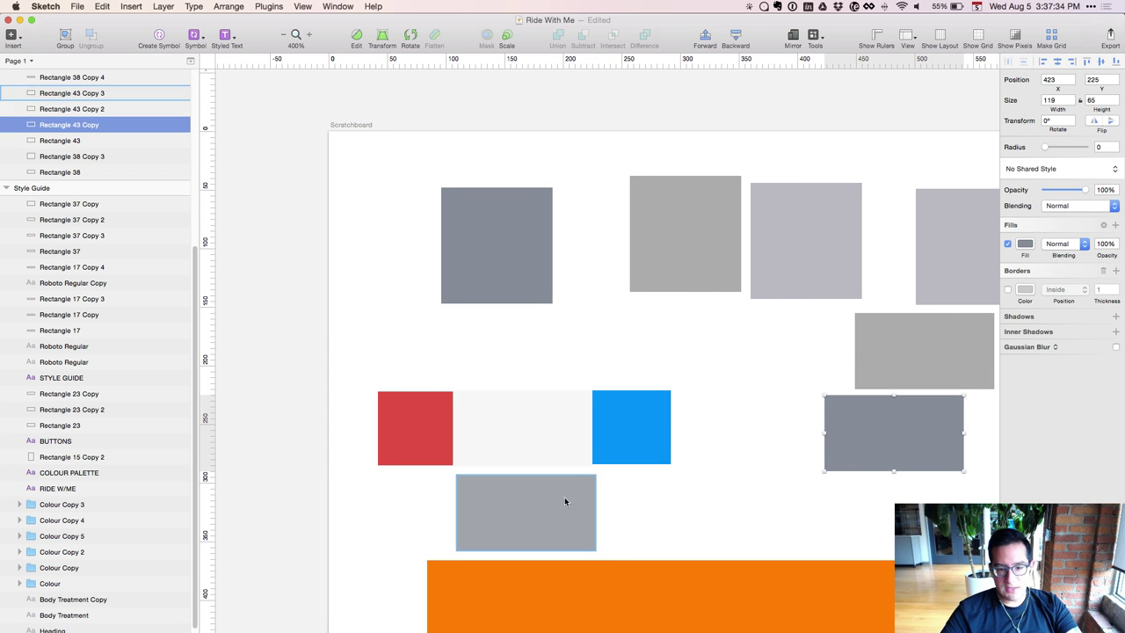
left_click_drag(566, 498, 966, 472)
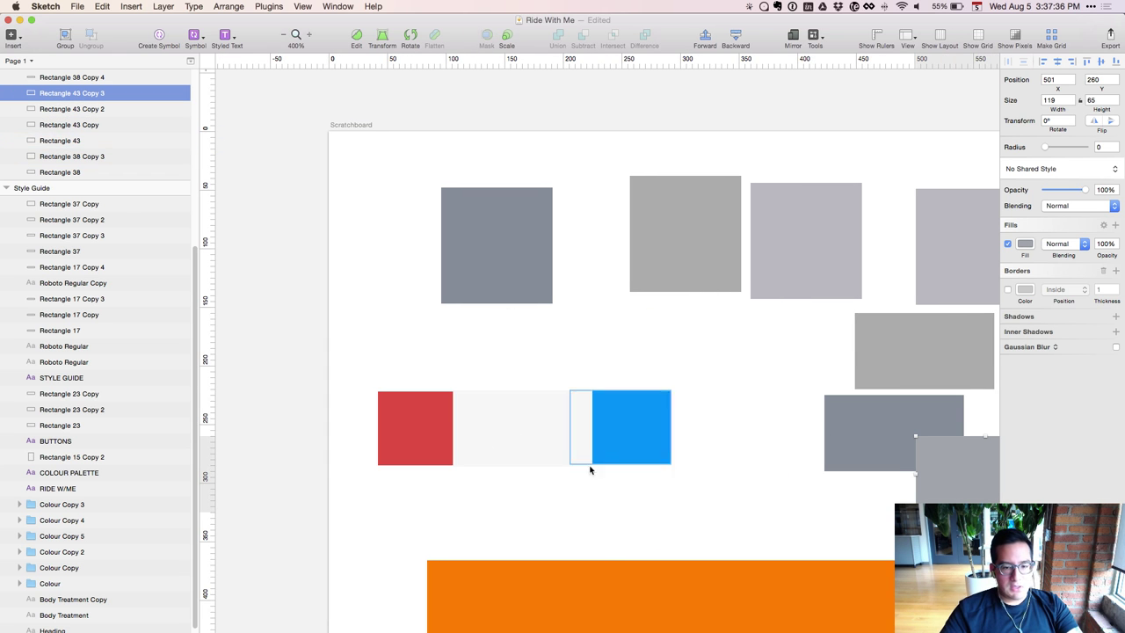
left_click(525, 508)
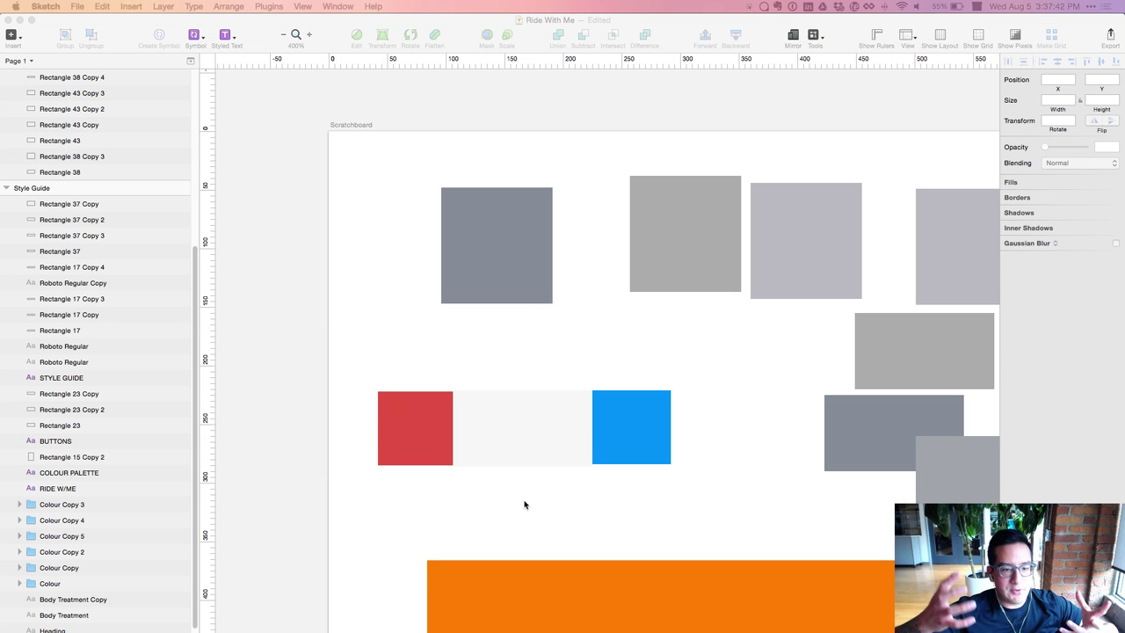
Stretch the orange bar to 190 px high behind the red, off-white and blue swatches, and move it below them
left_click_drag(524, 579, 436, 340)
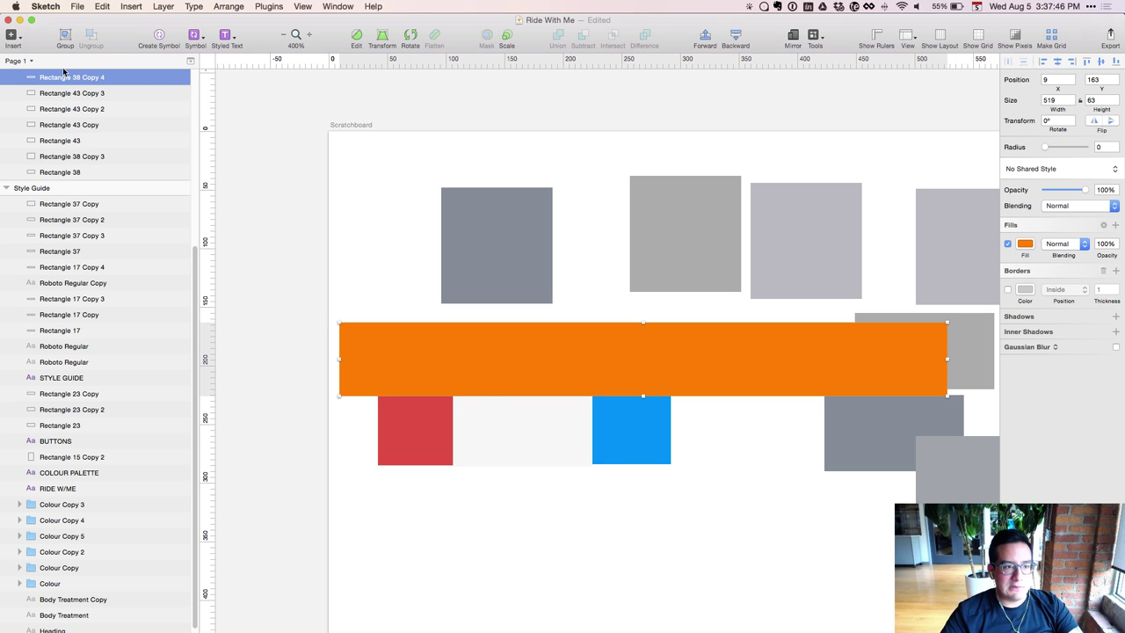
left_click_drag(63, 76, 76, 180)
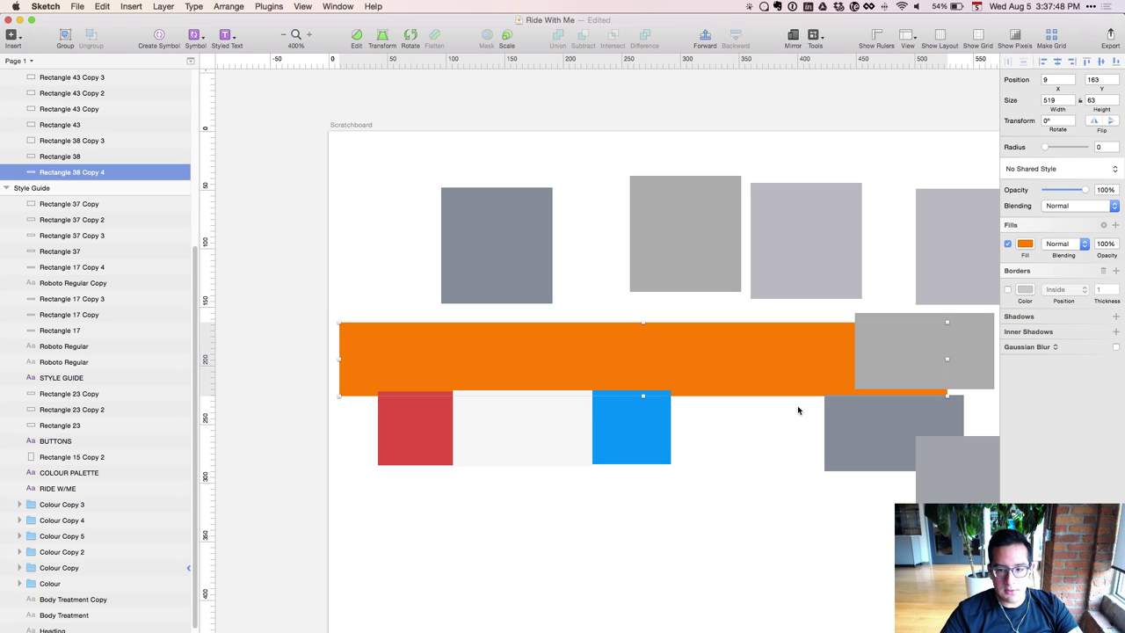
left_click_drag(643, 397, 649, 545)
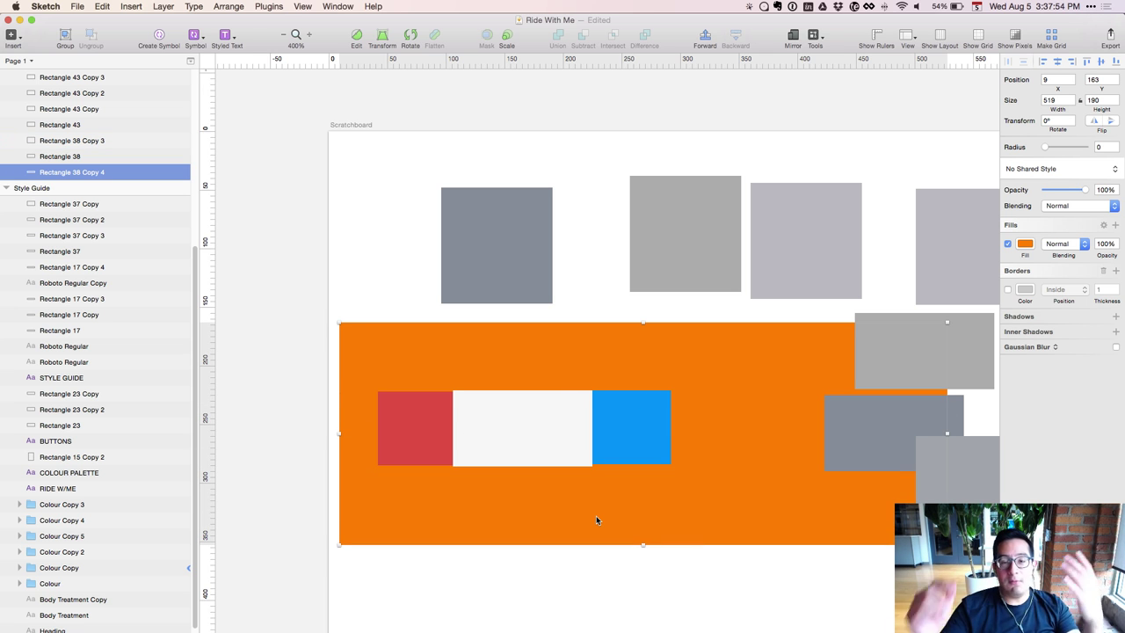
left_click_drag(741, 474, 615, 557)
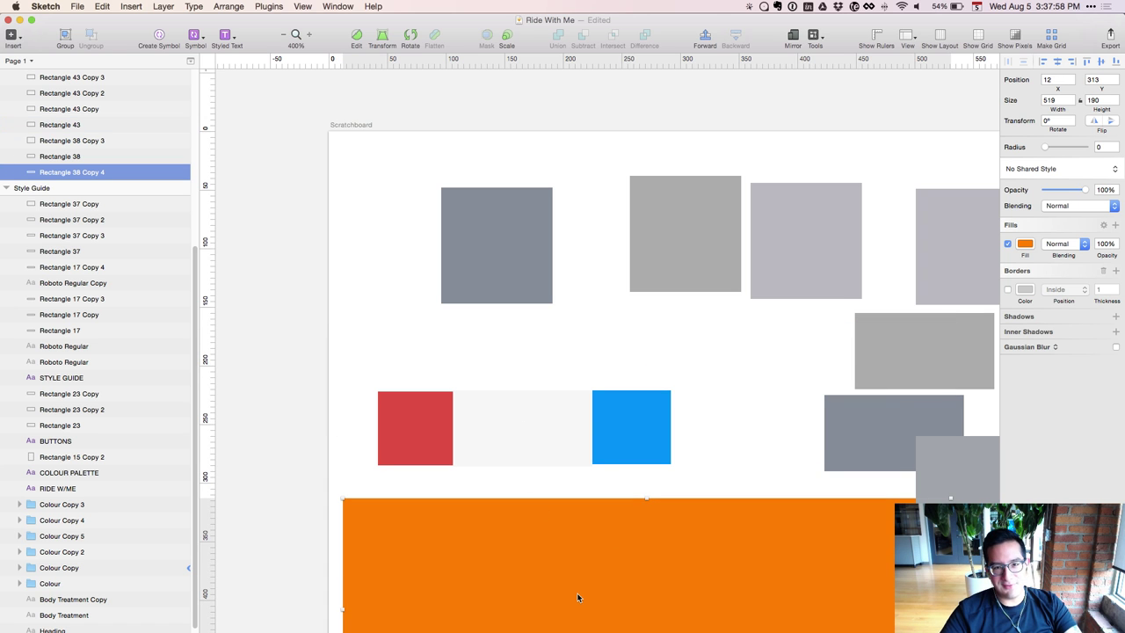
left_click(541, 356)
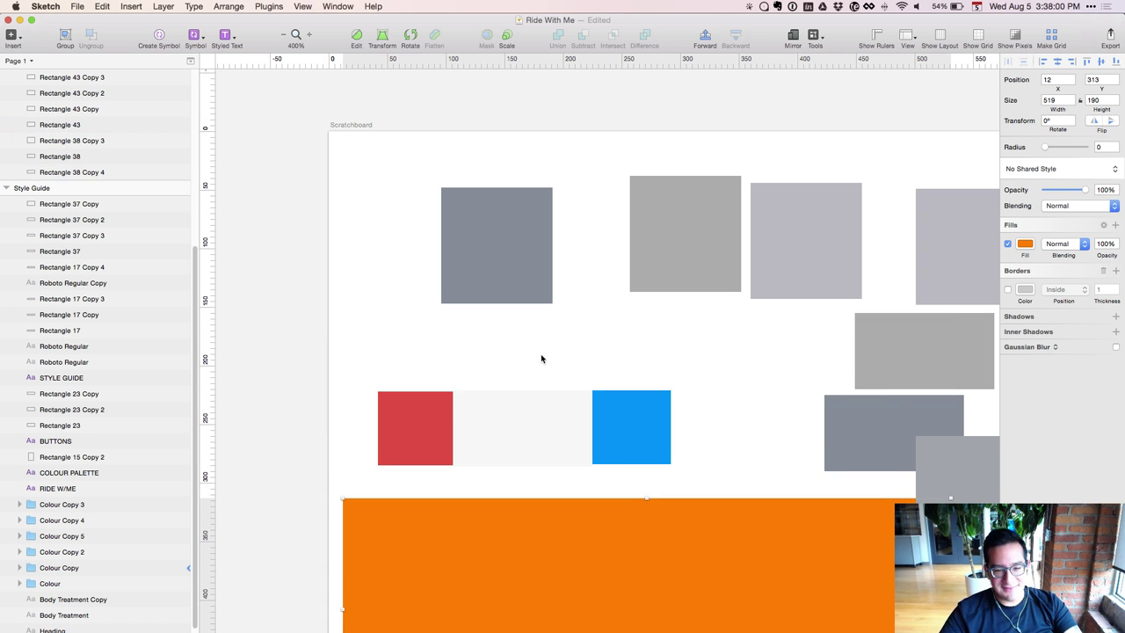
Fill the header bar of the second card in the palette's third row with the off-white swatch's hex value F7F7F7
key("super+minus")
left_click_drag(541, 356, 786, 320)
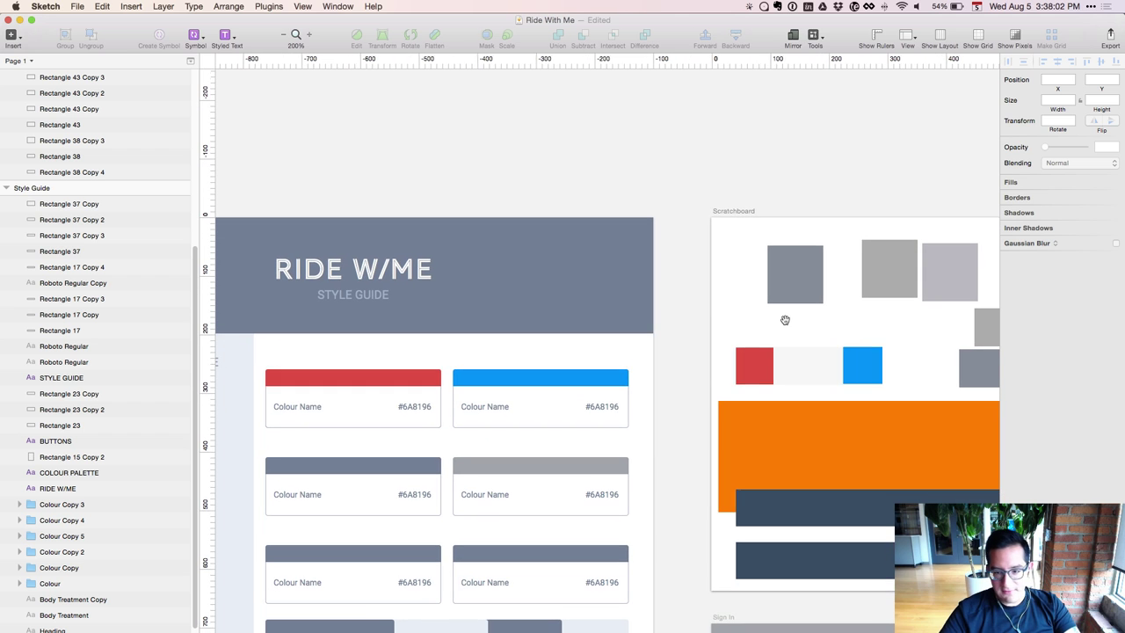
left_click(799, 356)
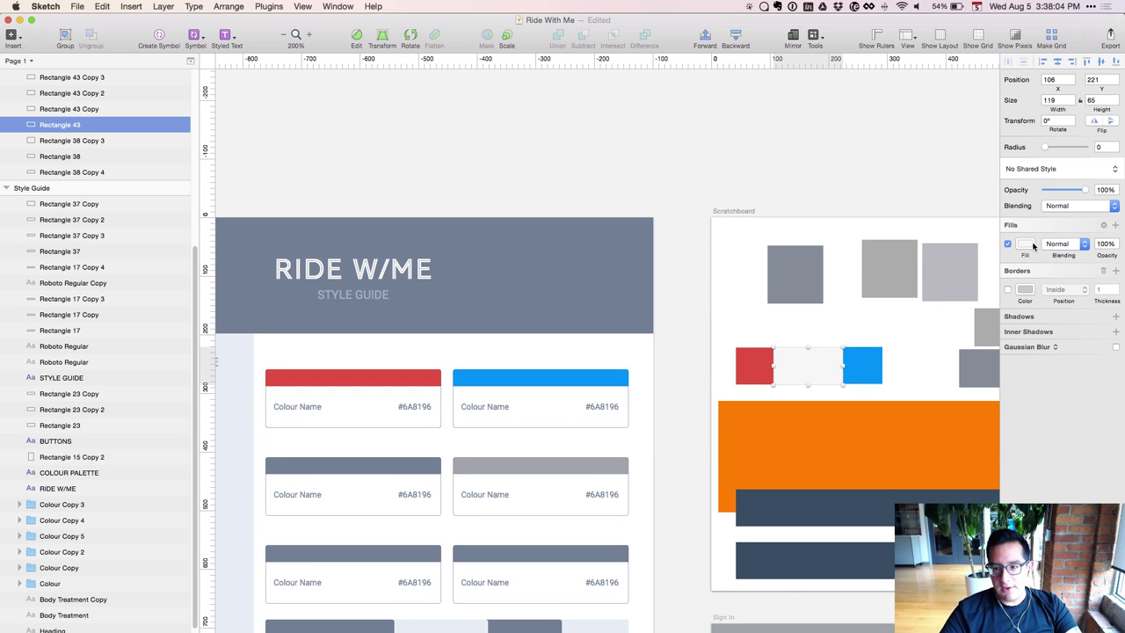
left_click(1025, 245)
left_click(1018, 395)
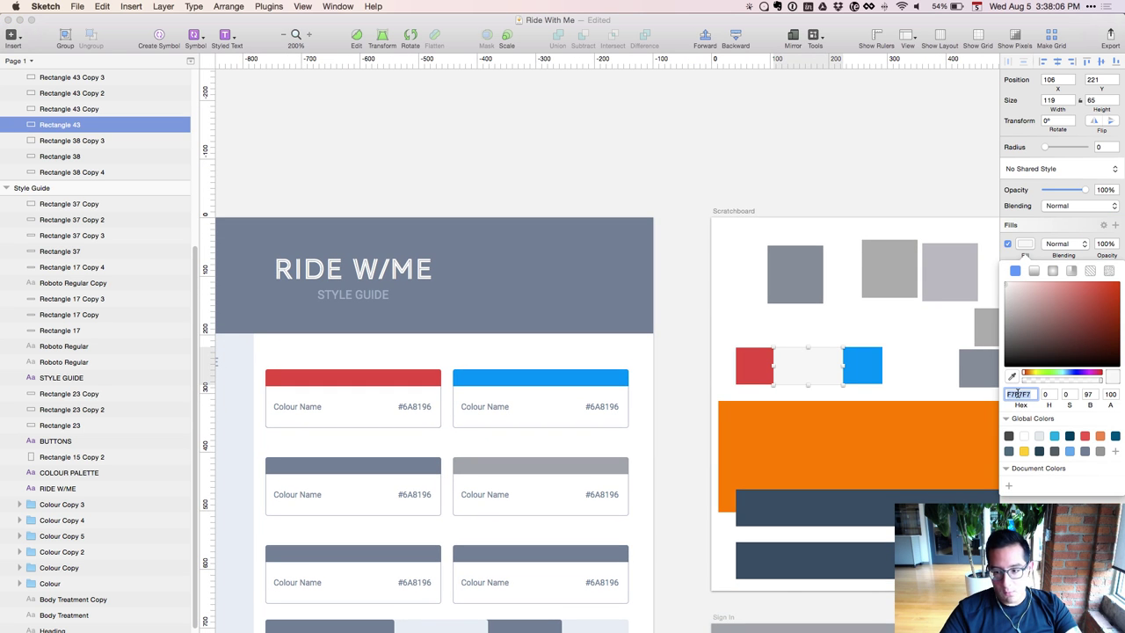
left_click(559, 563, "super")
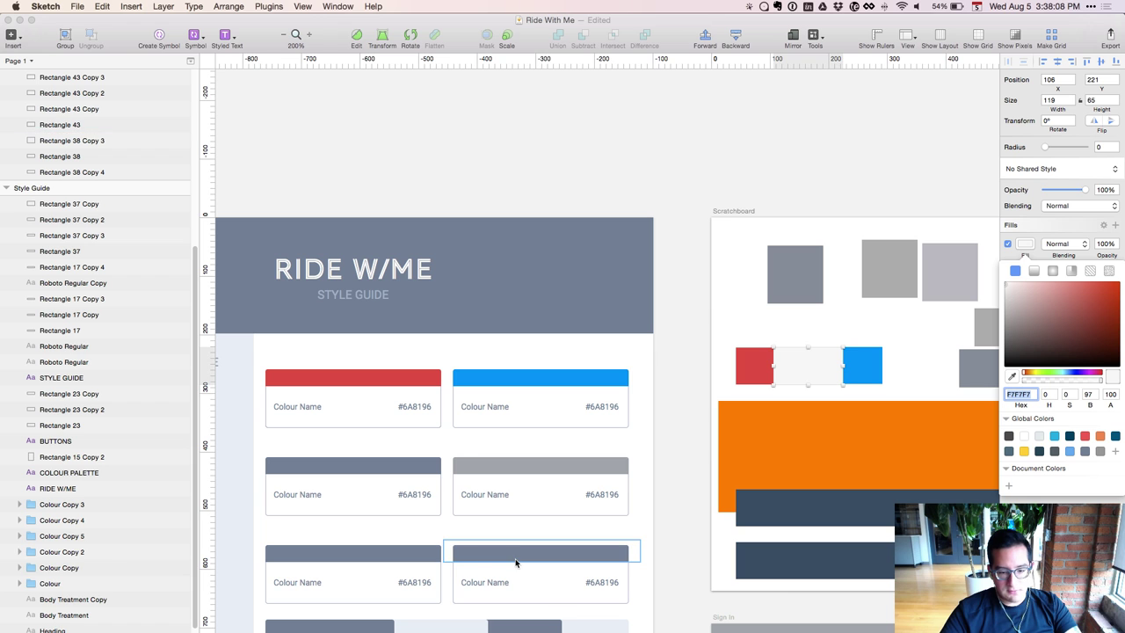
key("ctrl+c")
left_click(795, 387)
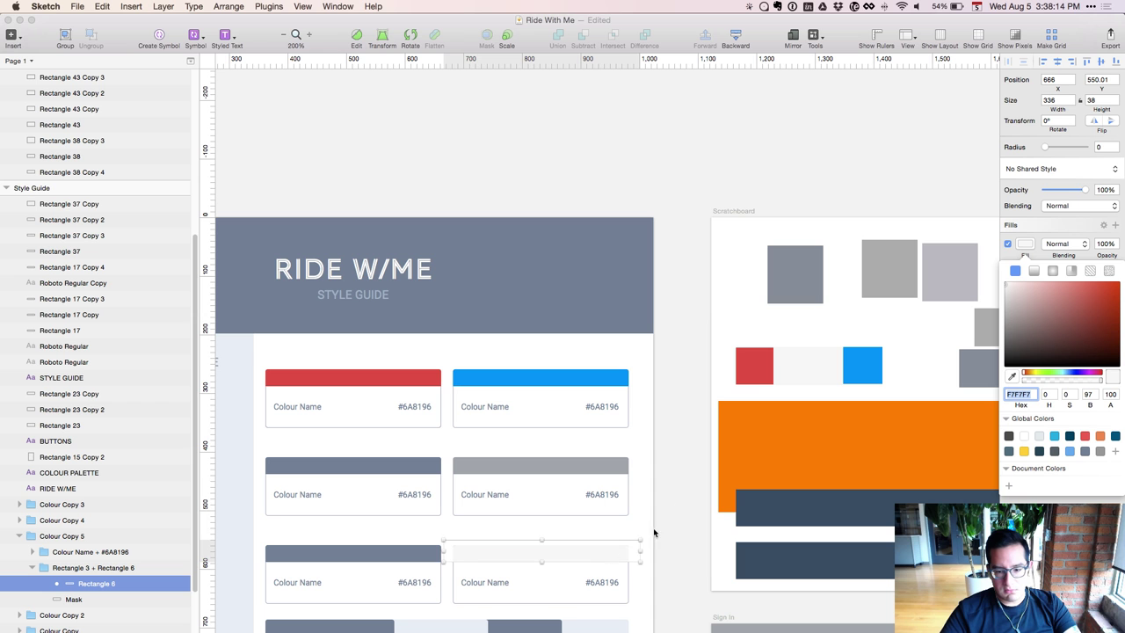
key("ctrl+c")
left_click(800, 374)
left_click(663, 579)
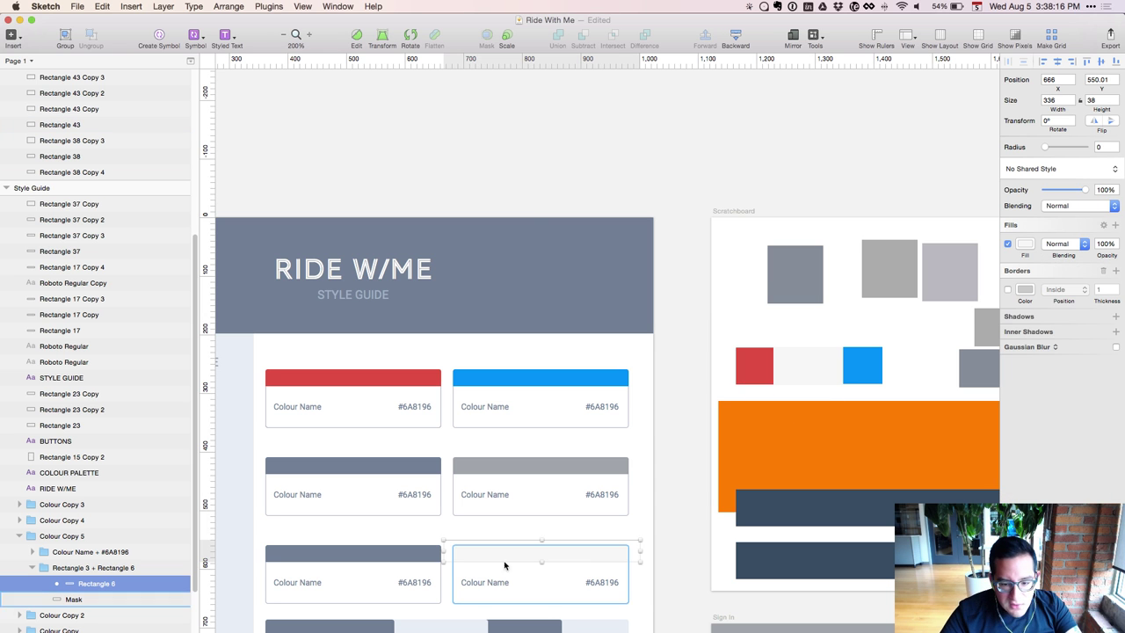
left_click(668, 564)
Reposition the orange rectangle at X 39, Y 299 and the upper navy bar beneath it at X 72, Y 523
key("super+plus")
scroll(677, 554, "down", 1)
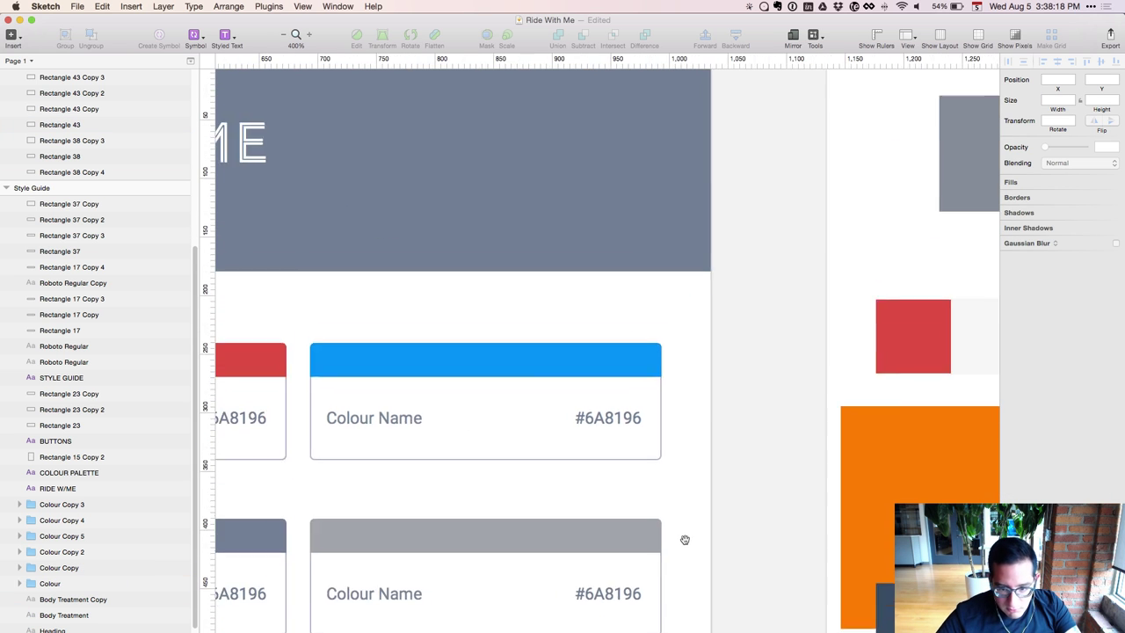
key("super+plus")
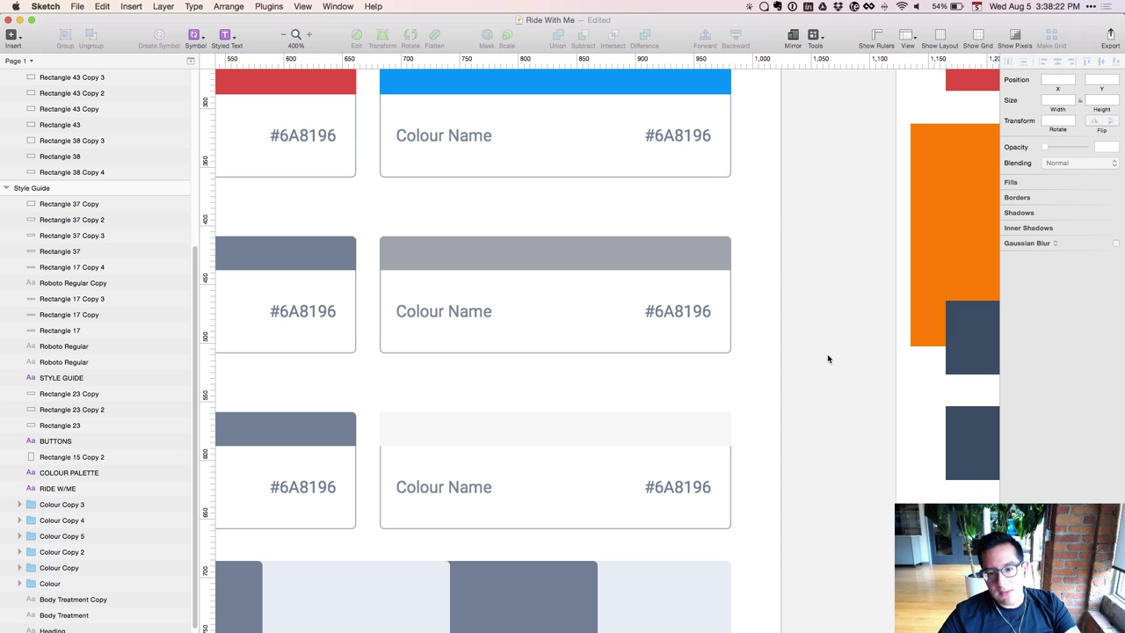
left_click_drag(903, 318, 779, 360)
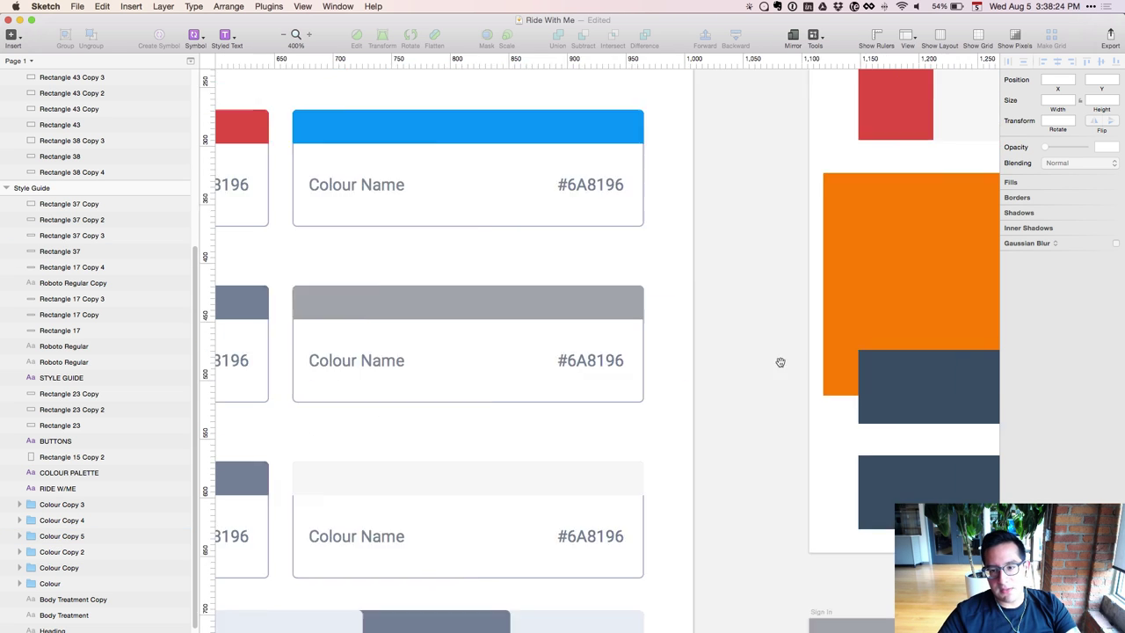
key("super+minus")
scroll(621, 410, "right", 5)
left_click(557, 377)
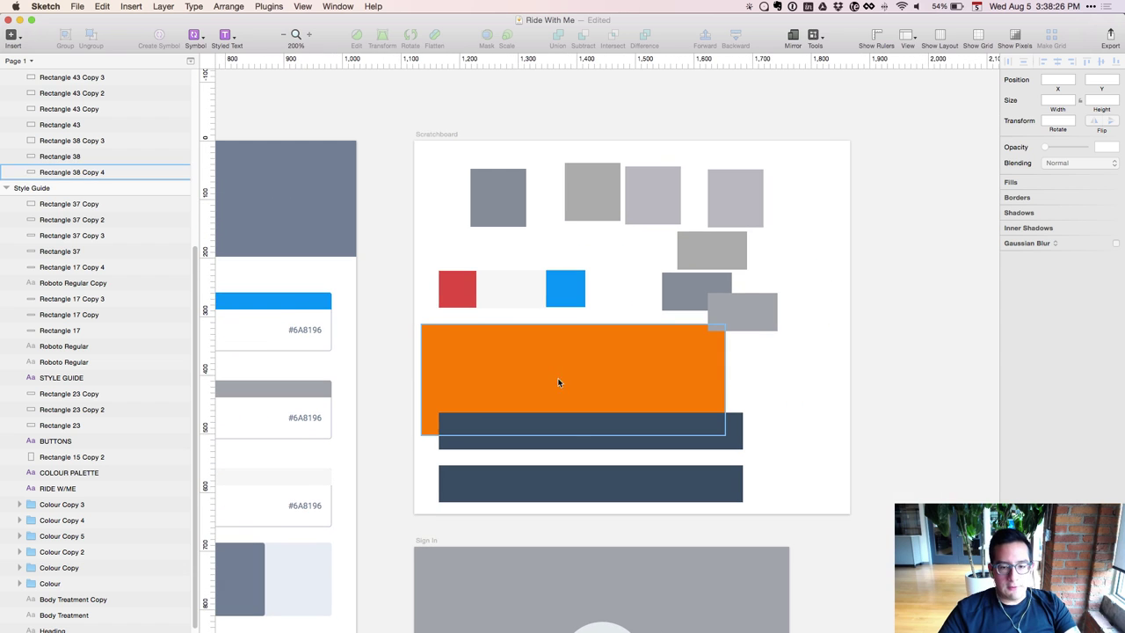
double_click(566, 370)
key("Escape")
mouse_move(601, 365)
left_mouse_down()
mouse_move(648, 328)
mouse_move(557, 359)
mouse_move(607, 349)
left_mouse_up()
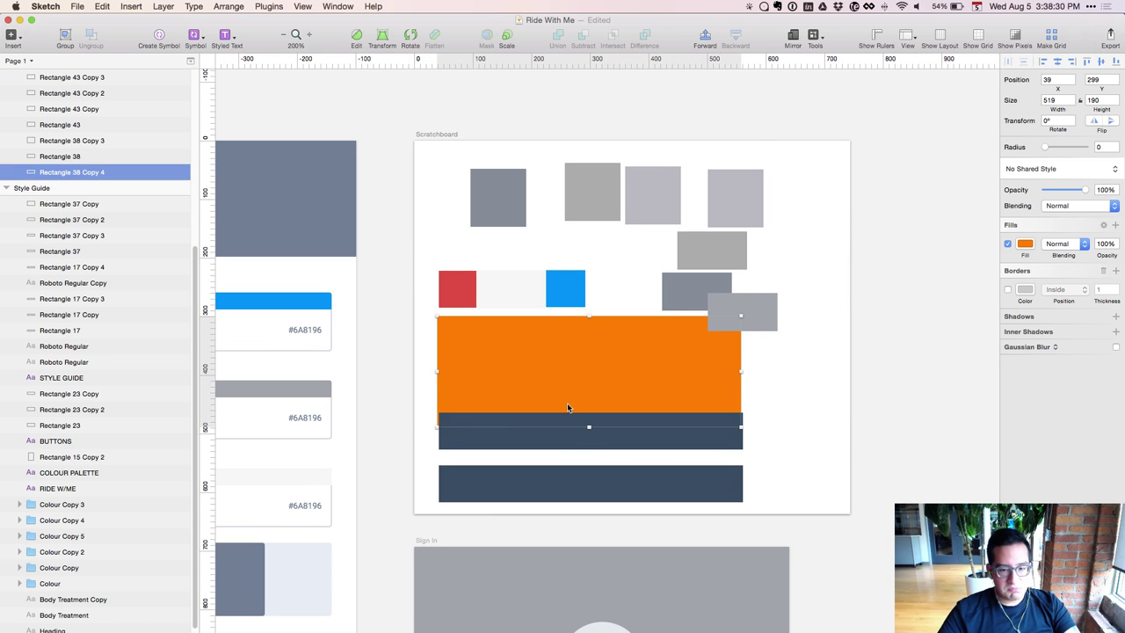
left_click_drag(549, 435, 567, 469)
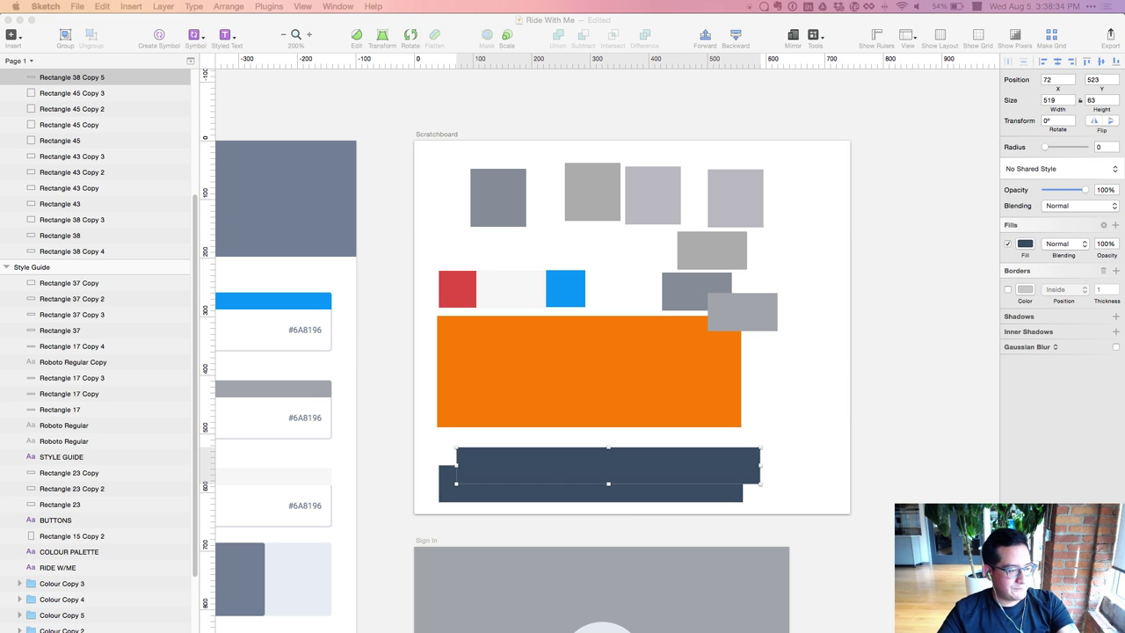
Sample the orange FFA700 from the crosswalk push-button in the street-photo moodboard and copy it as a generic hex value
left_click(572, 374)
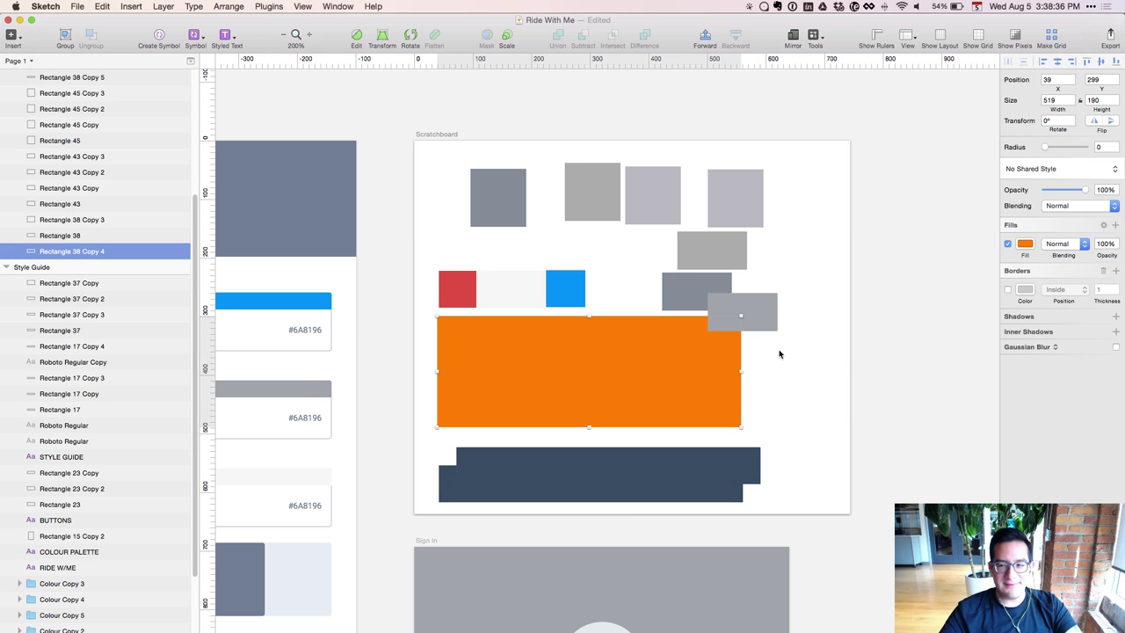
left_click(1024, 246)
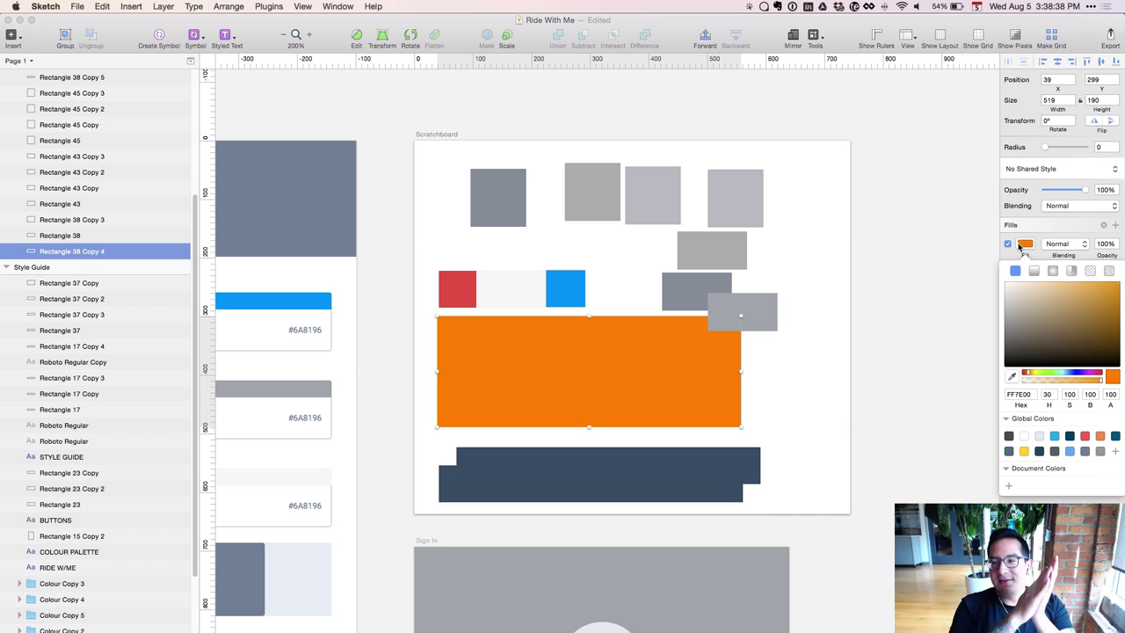
key("super+minus")
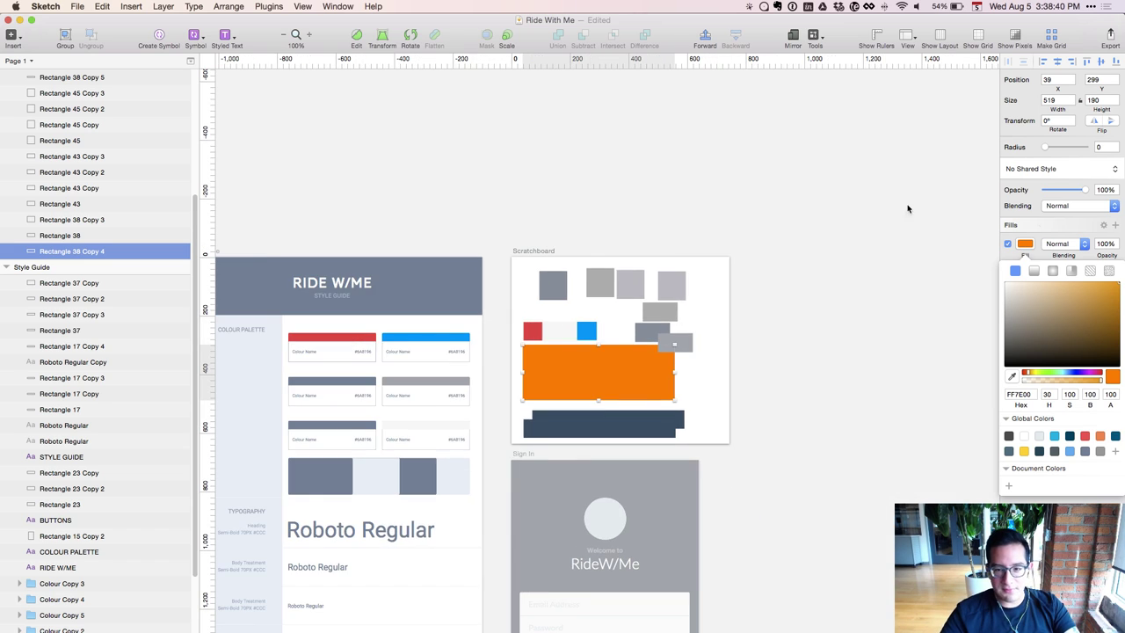
scroll(505, 228, "left", 5)
scroll(615, 351, "left", 10)
scroll(862, 503, "up", 3)
scroll(863, 503, "left", 2)
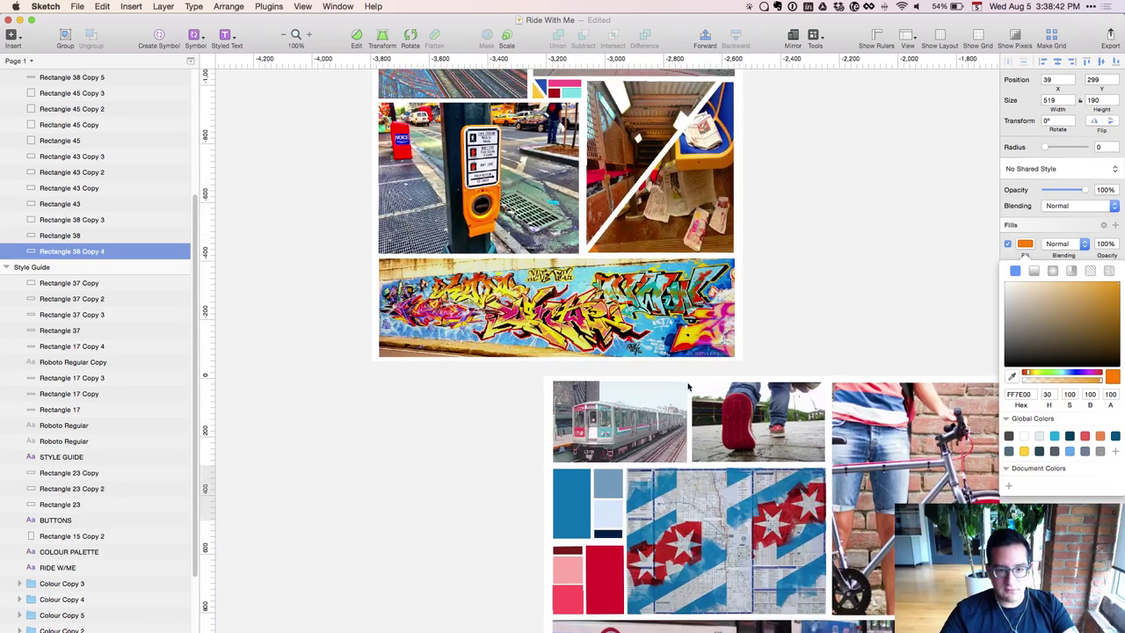
scroll(689, 387, "up", 7)
scroll(812, 402, "down", 2)
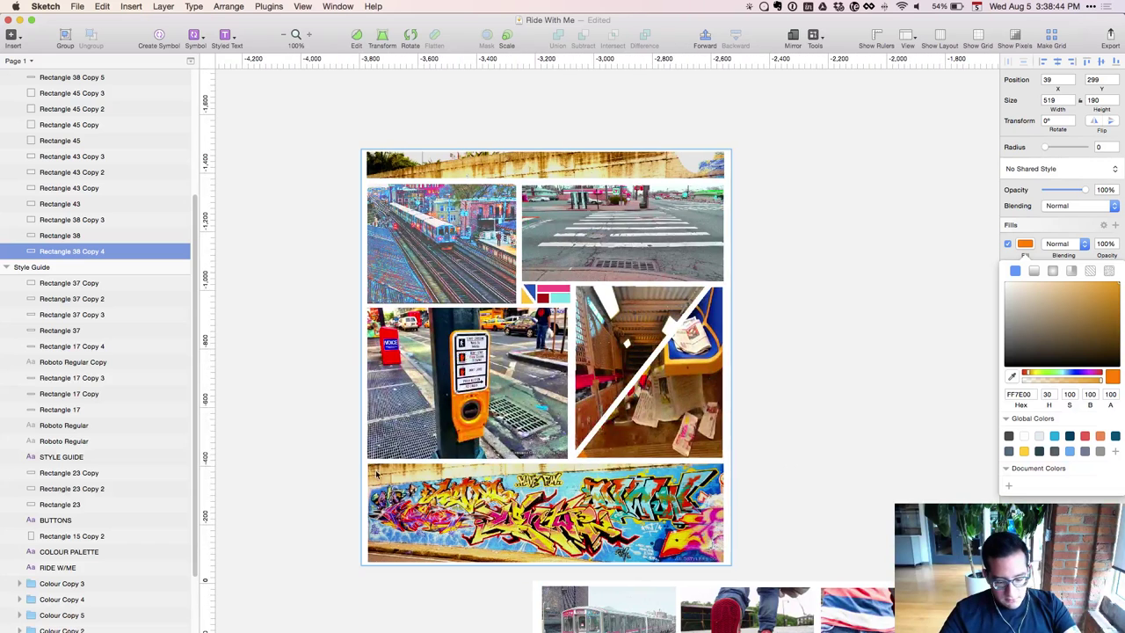
key("ctrl+c")
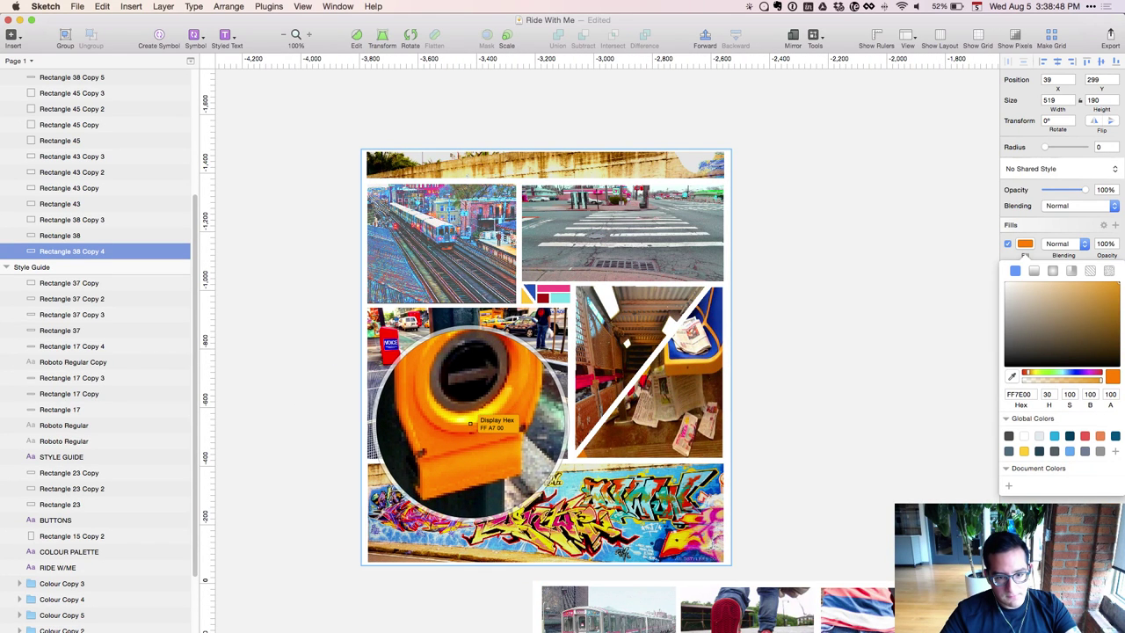
left_click(470, 424)
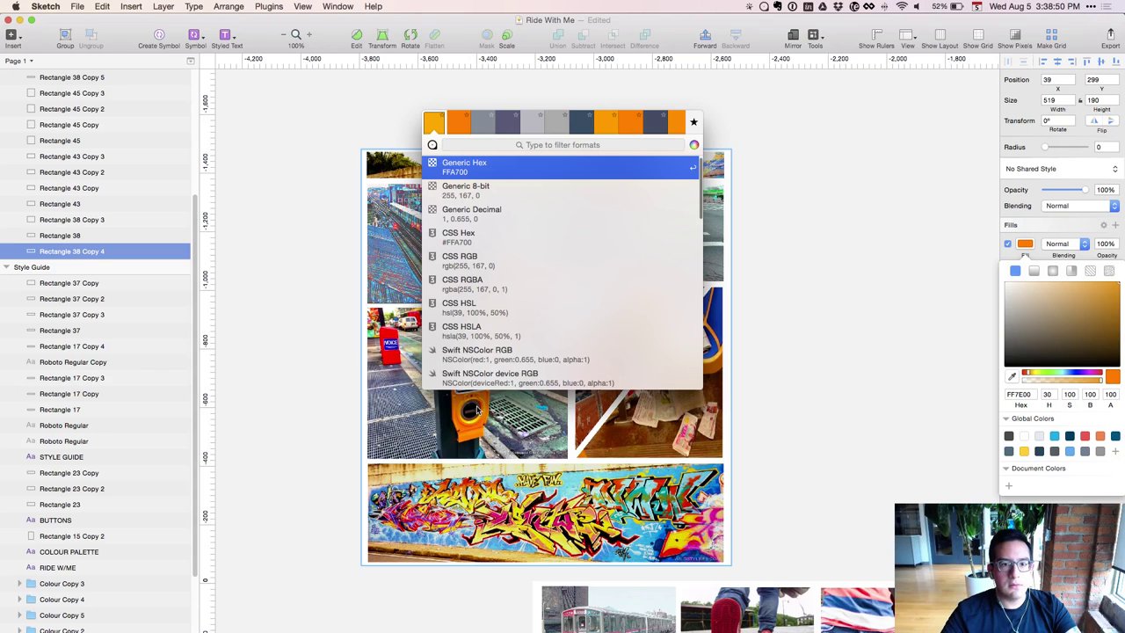
key("Return")
Sample the yellow FFE700 from the crosswalk push-button photo and dismiss the list of colour formats
key("ctrl+c")
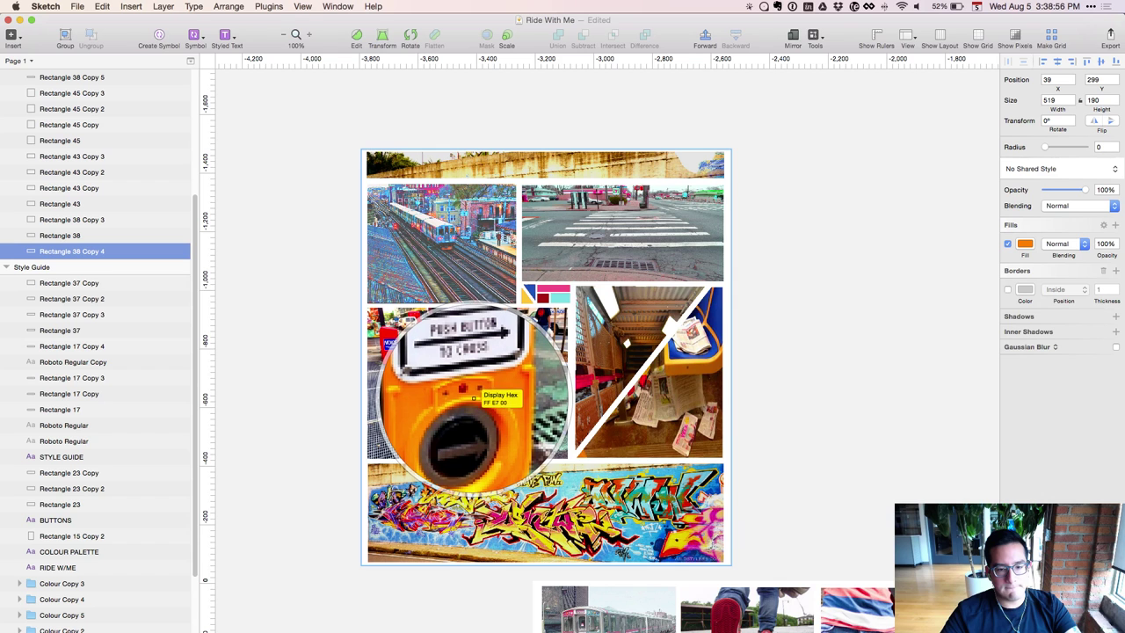
left_click(473, 397)
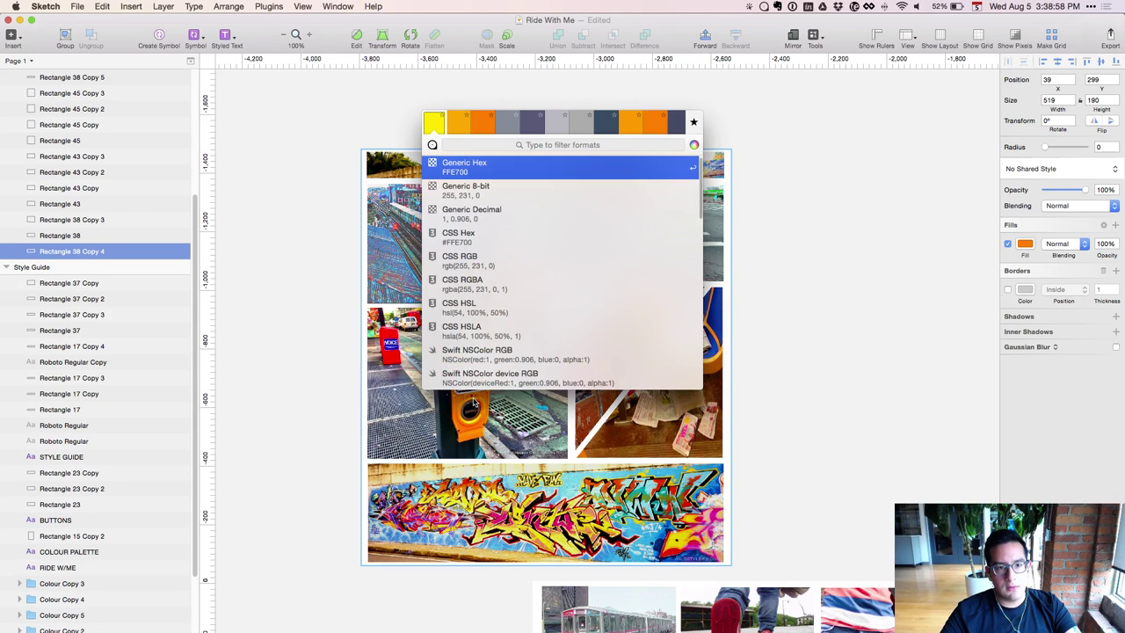
left_click(824, 372)
Select the large orange rectangle on the Scratchboard and copy the sampled FFA700 from the colour history as a generic hex value
scroll(711, 332, "right", 5)
scroll(711, 332, "right", 5)
scroll(711, 331, "down", 3)
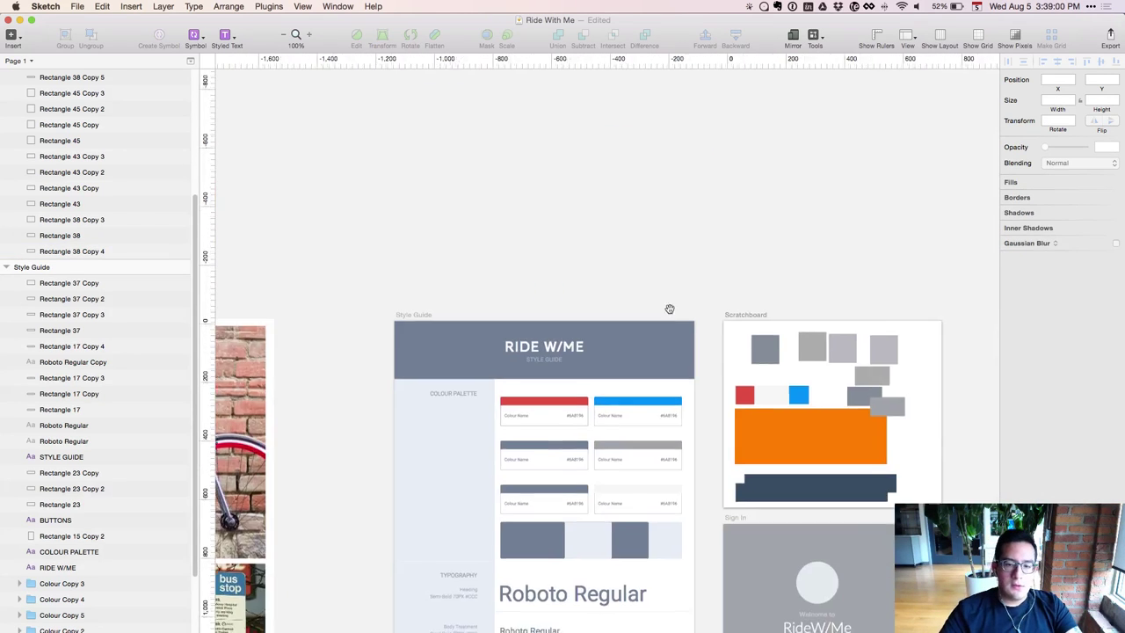
key("super+equal")
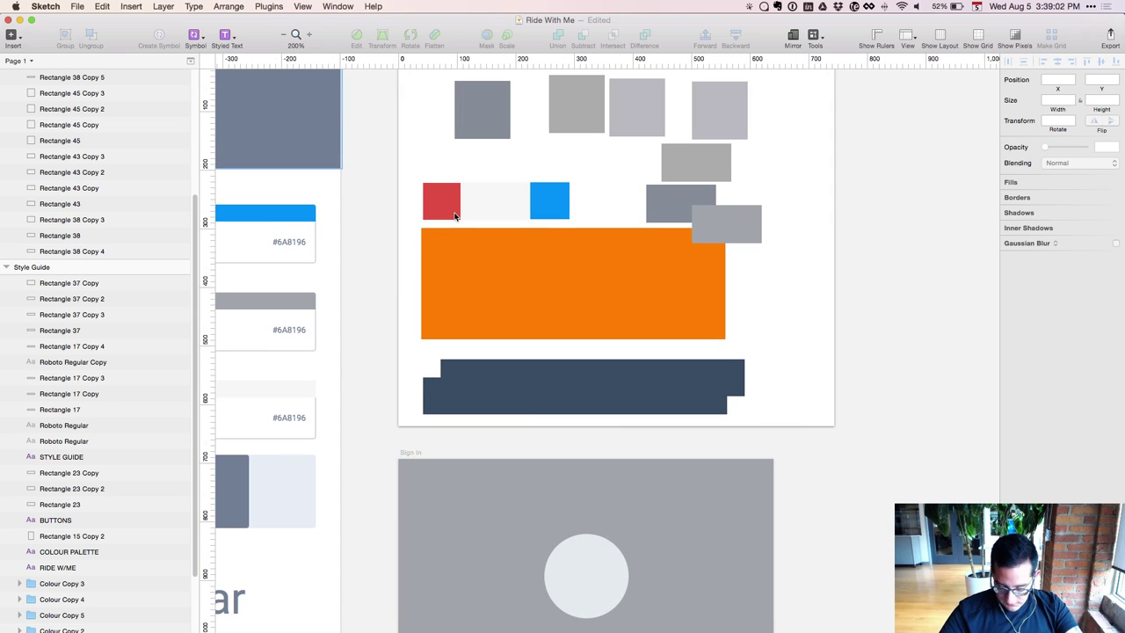
scroll(691, 402, "up", 5)
scroll(691, 401, "left", 2)
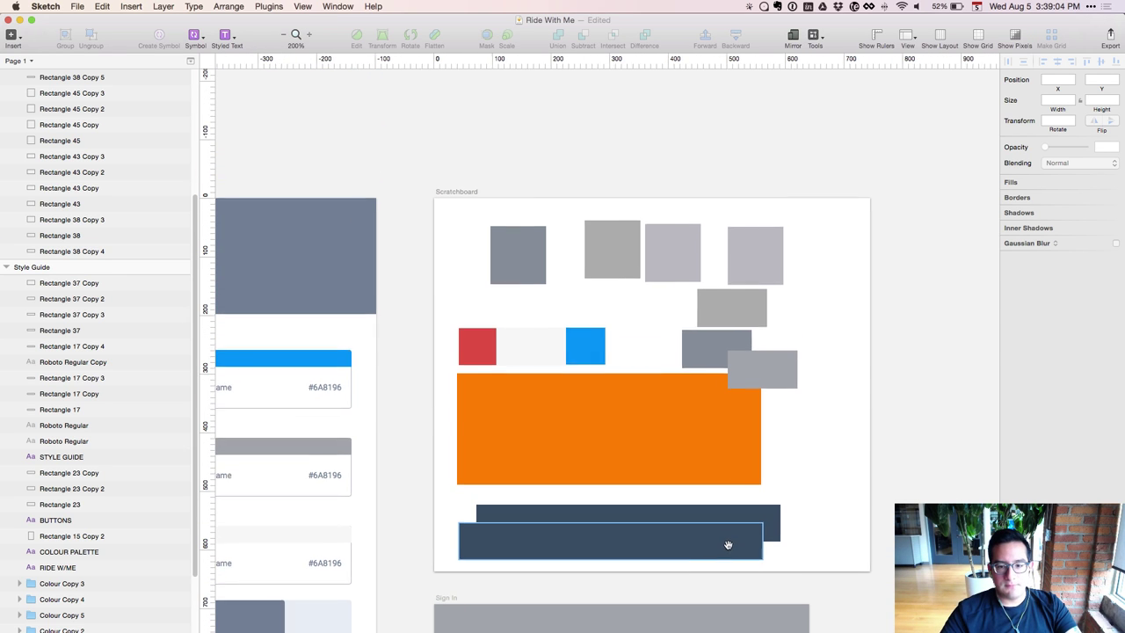
left_click(713, 449)
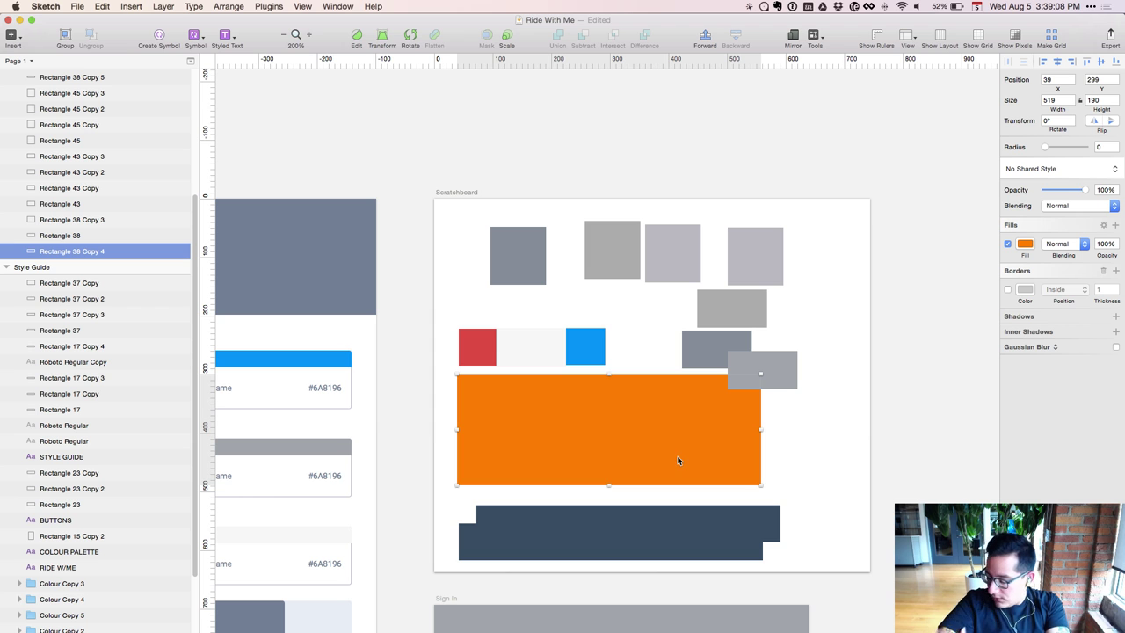
left_click(1025, 243)
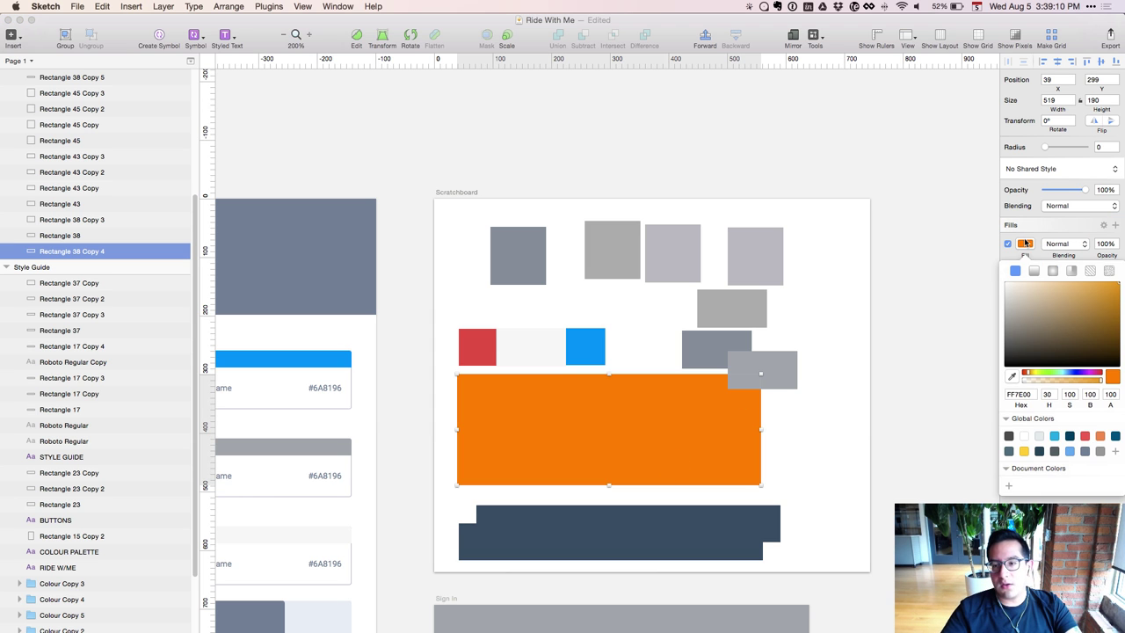
key("super+shift+x")
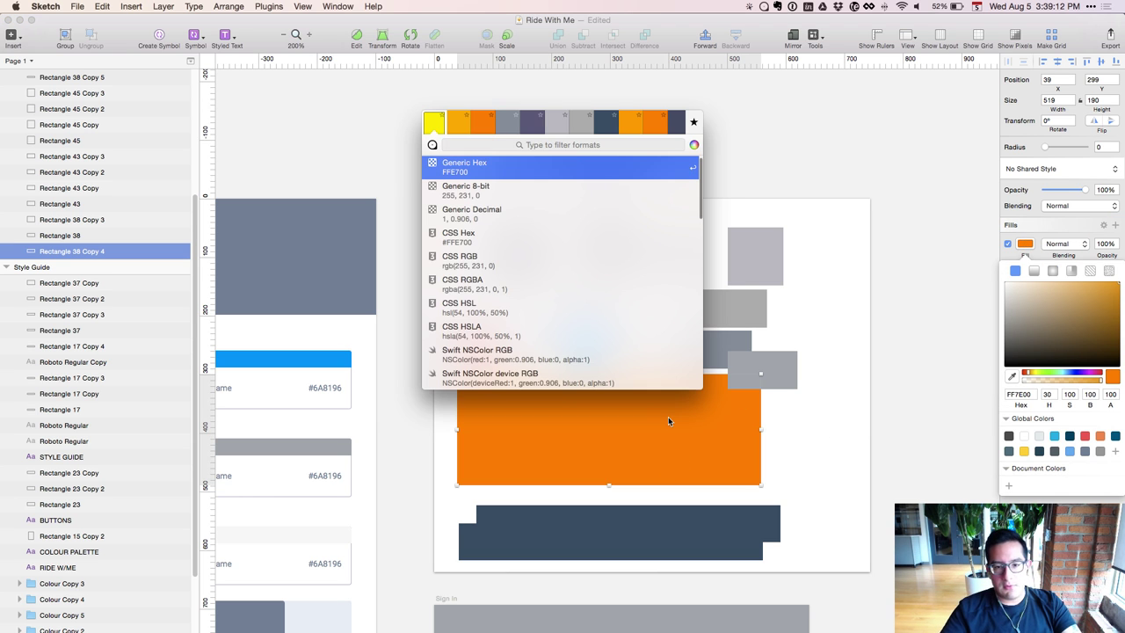
key("Right")
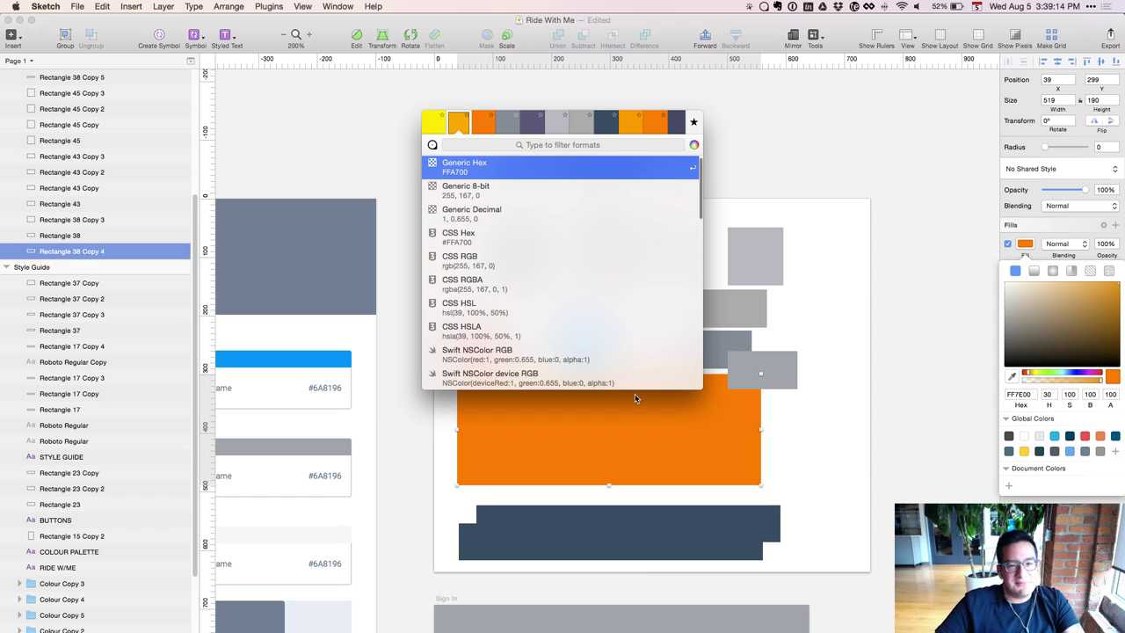
key("Down")
key("F11")
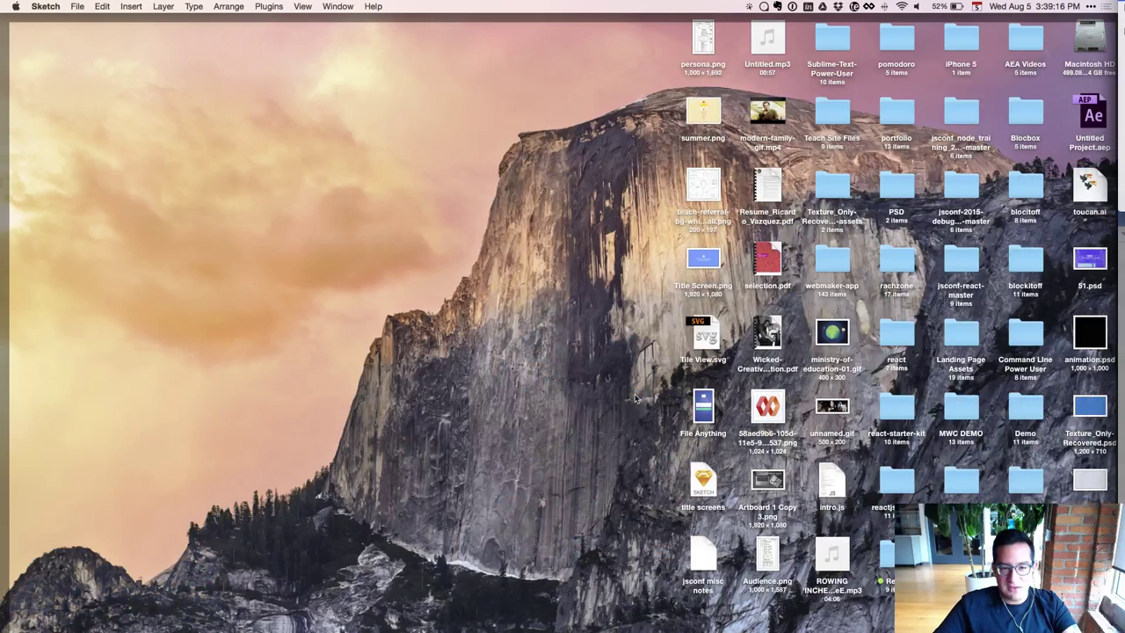
key("F11")
key("Return")
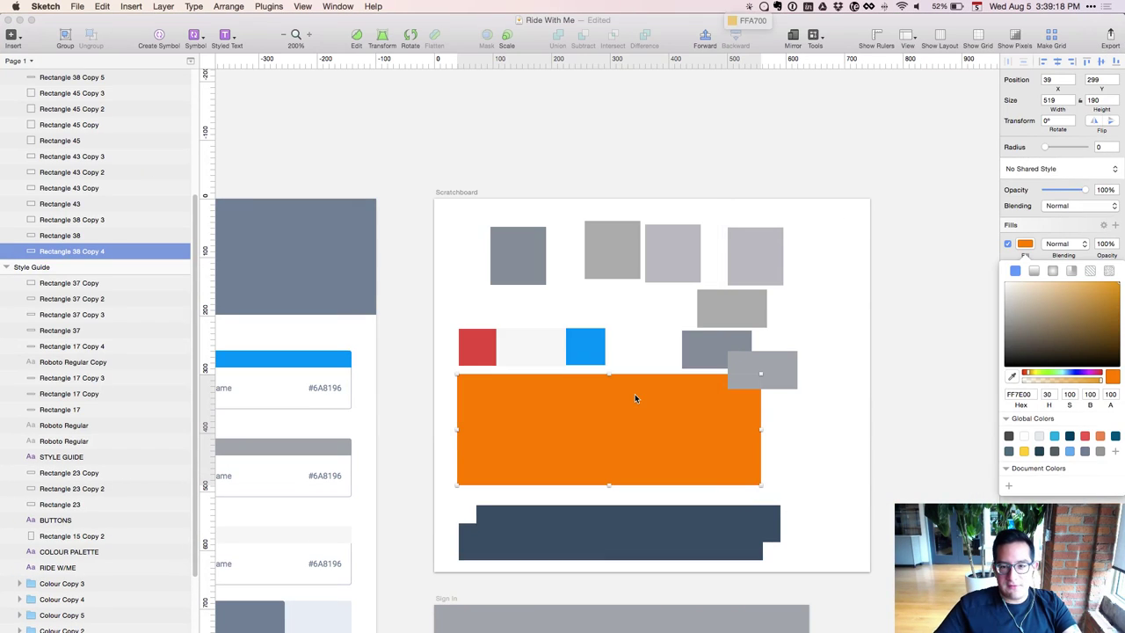
Set the large orange rectangle's fill hex value to the copied FFA700
left_click(1025, 394)
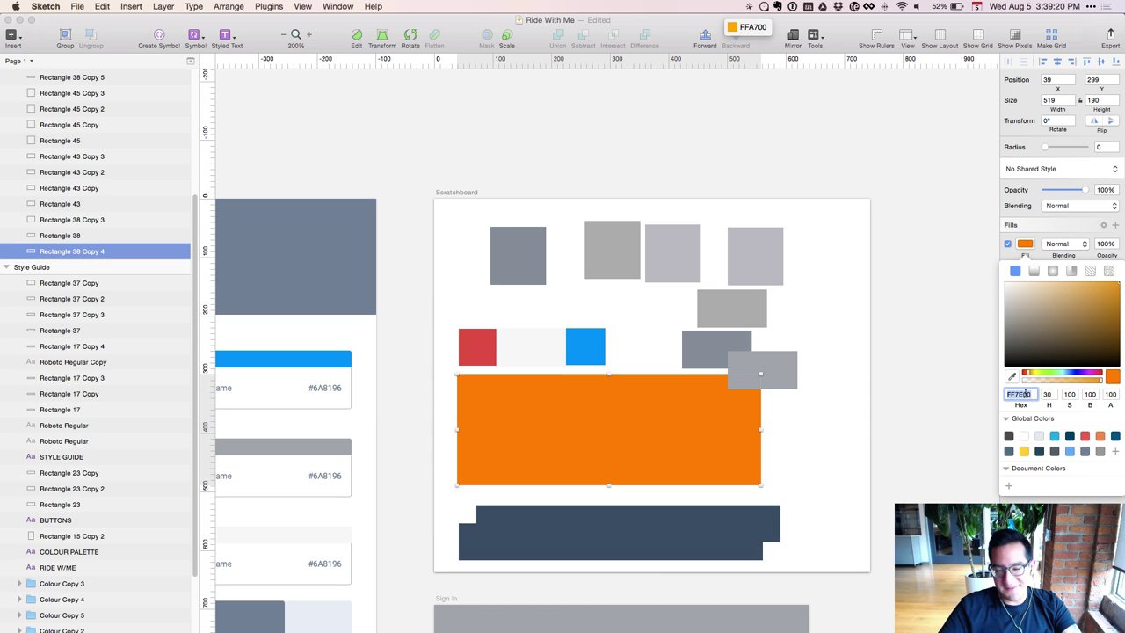
key("super+v")
key("Return")
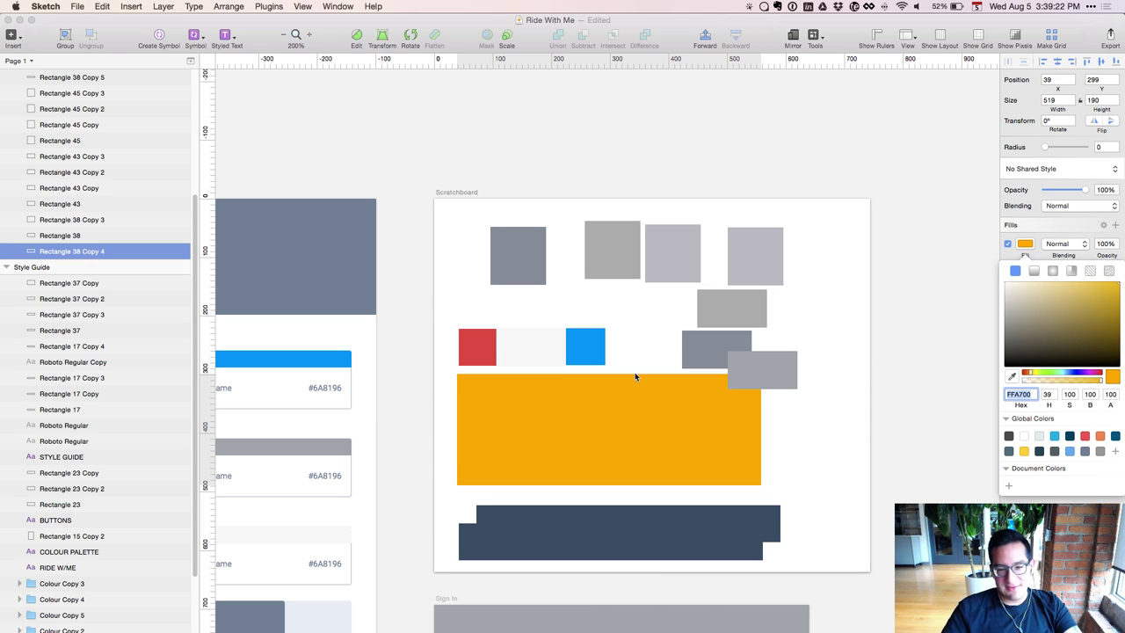
Shrink the FFA700 rectangle to 252 by 78 px and place it below the red, off-white and blue swatches at X 63, Y 326
mouse_move(689, 444)
left_mouse_down()
mouse_move(684, 317)
mouse_move(671, 334)
mouse_move(692, 443)
left_mouse_up()
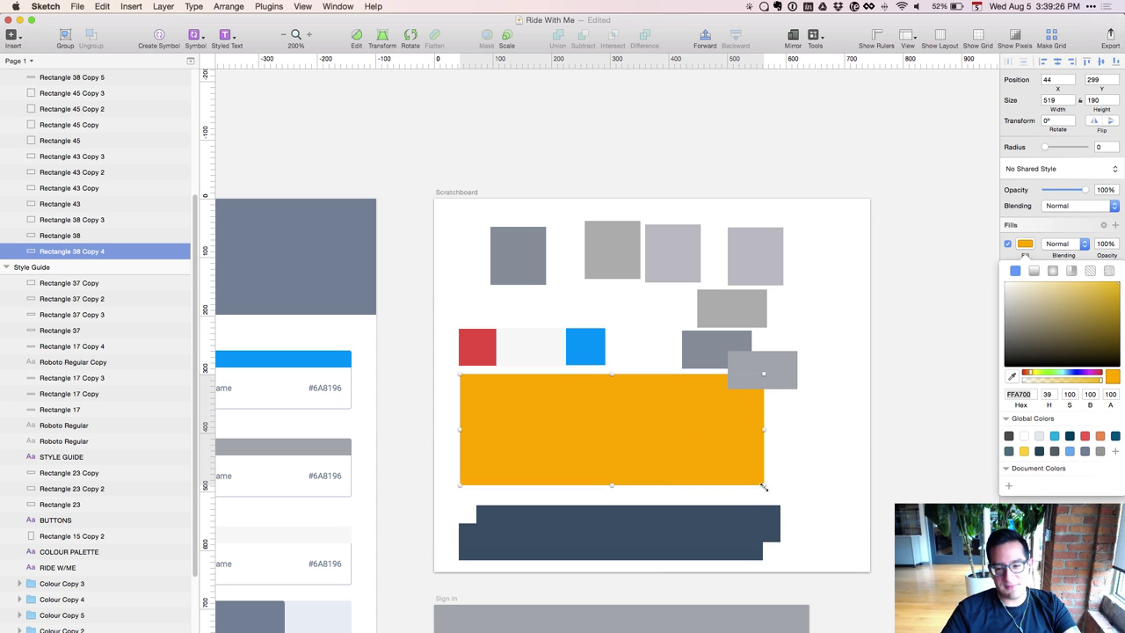
left_click_drag(764, 486, 599, 397)
key("Escape")
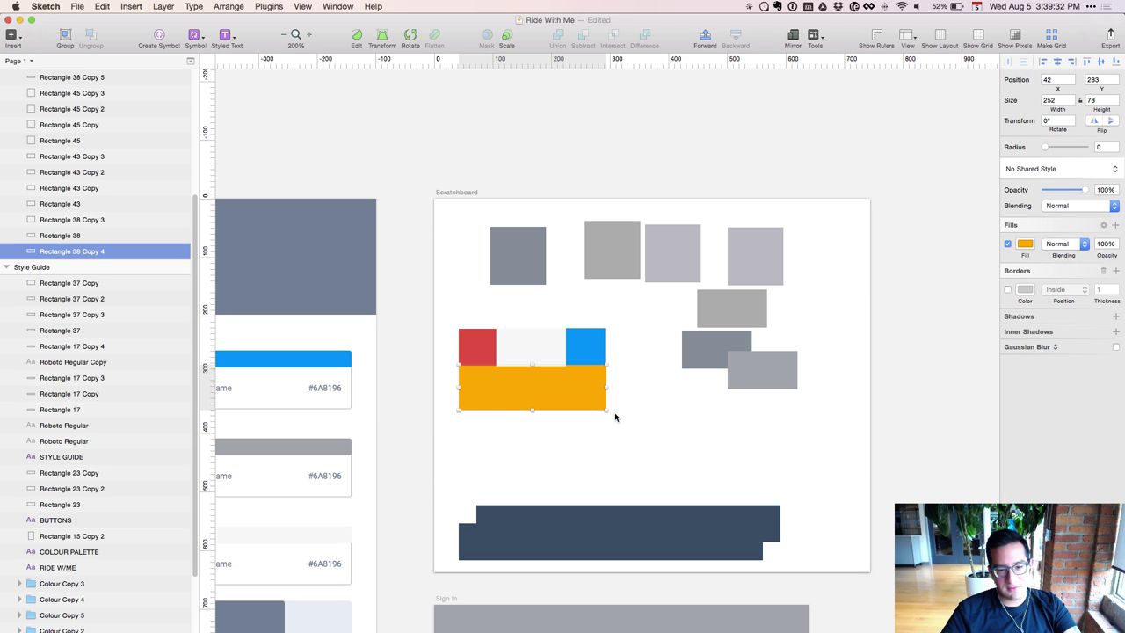
left_click(588, 444)
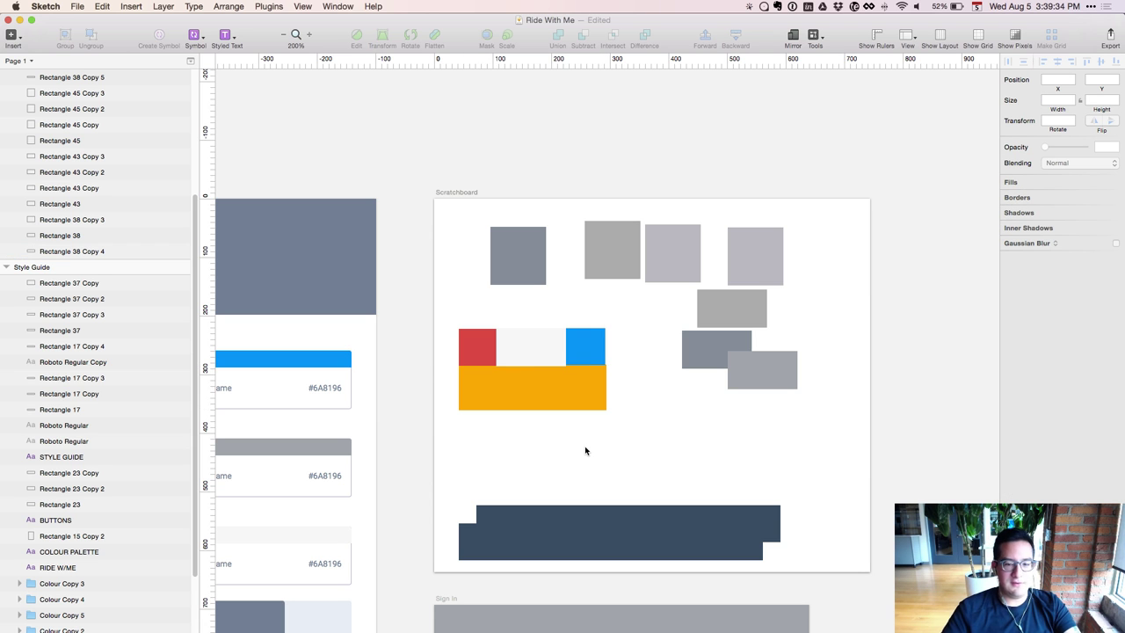
left_click_drag(582, 410, 588, 433)
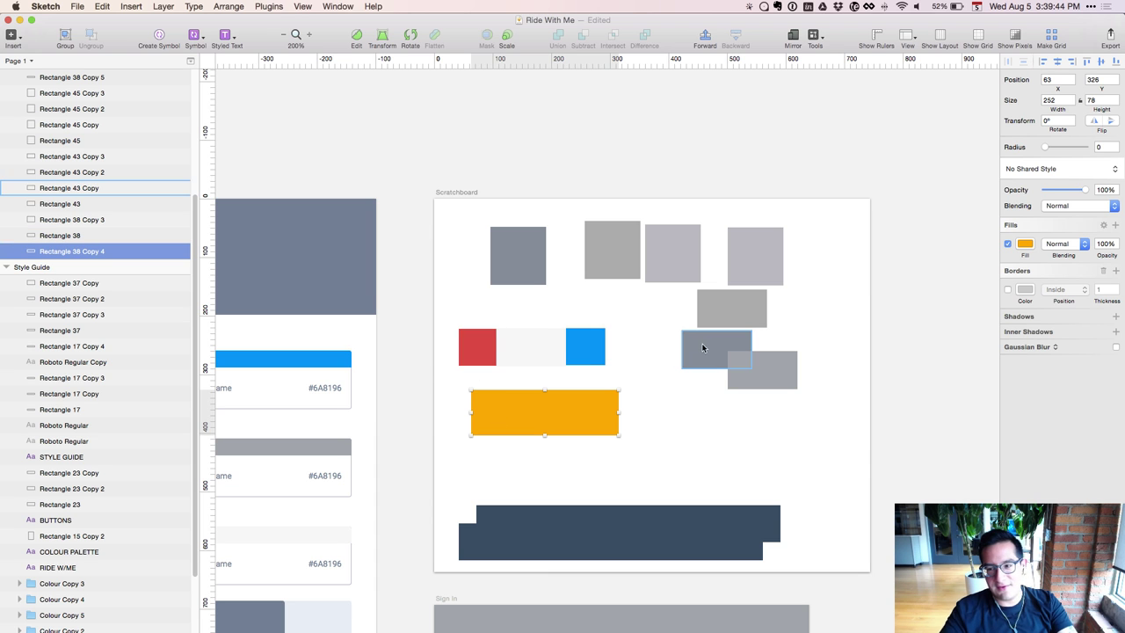
Duplicate the FFA700 bar and move the copy down 80 px to Y 406, directly beneath the original
key("super+d")
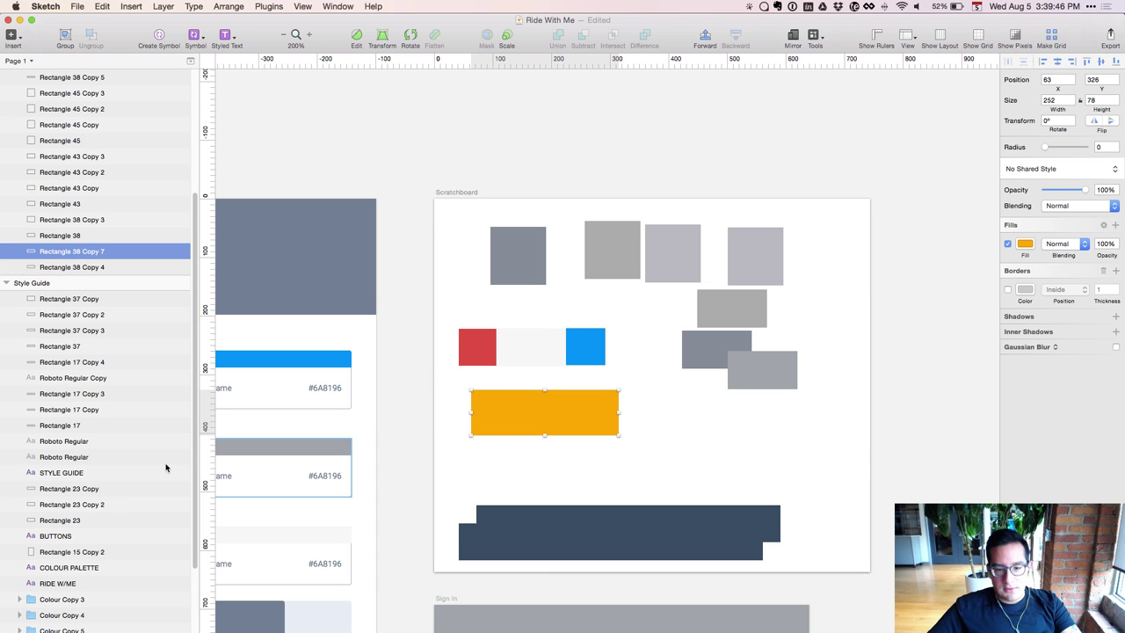
key("shift+Down")
key("shift+Down")
key("shift+Down")
key("shift+Down")
key("shift+Down")
key("shift+Down")
key("shift+Down")
key("shift+Down")
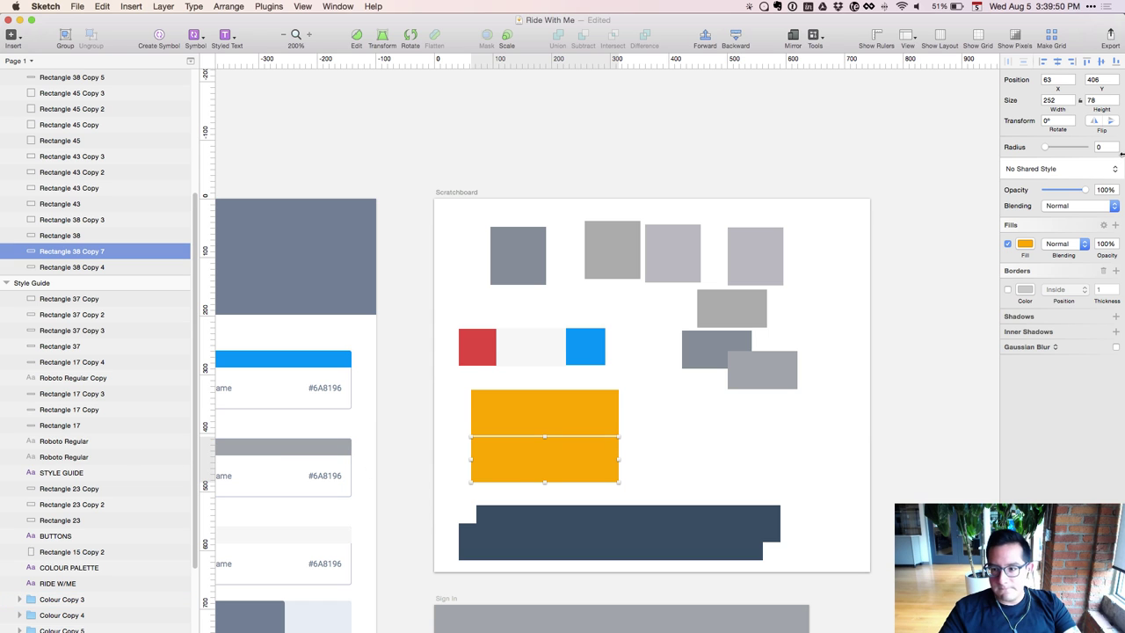
Set the lower bar's fill hue to 29, try the bar behind the red, off-white and blue swatches, and undo that move
left_click(1025, 244)
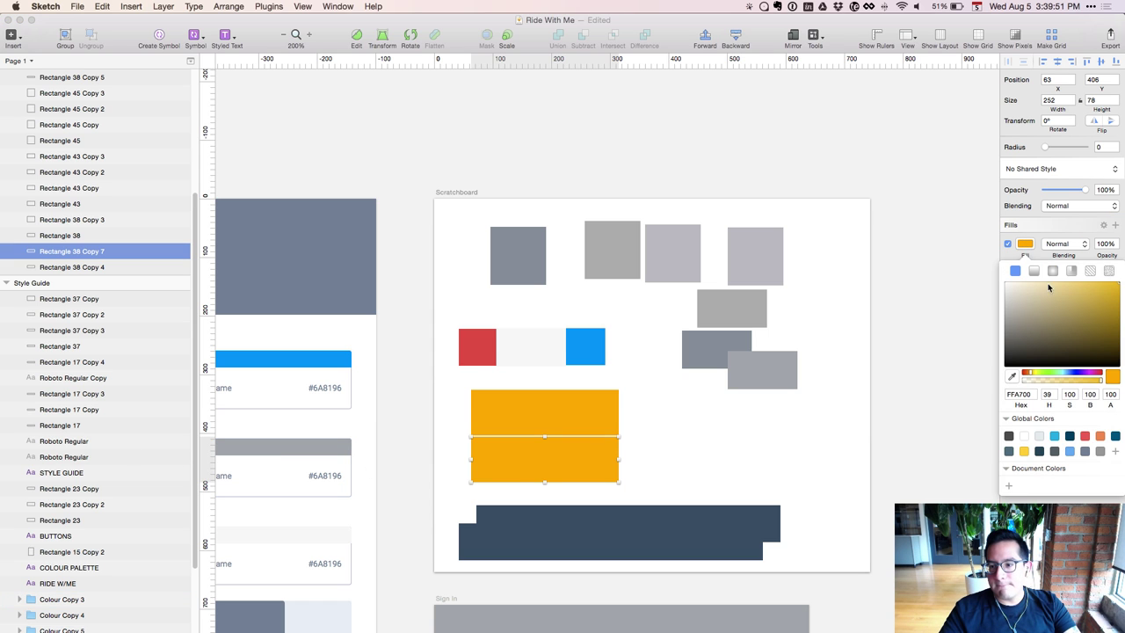
left_click(1048, 395)
key("super+a")
type("29")
key("Return")
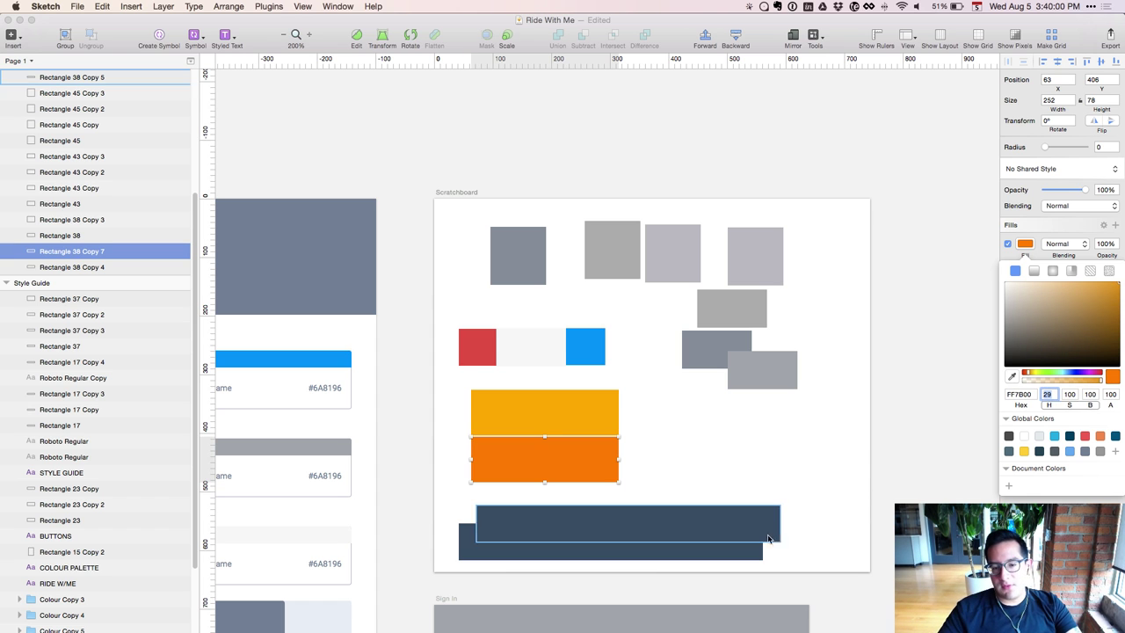
left_click_drag(562, 469, 535, 331)
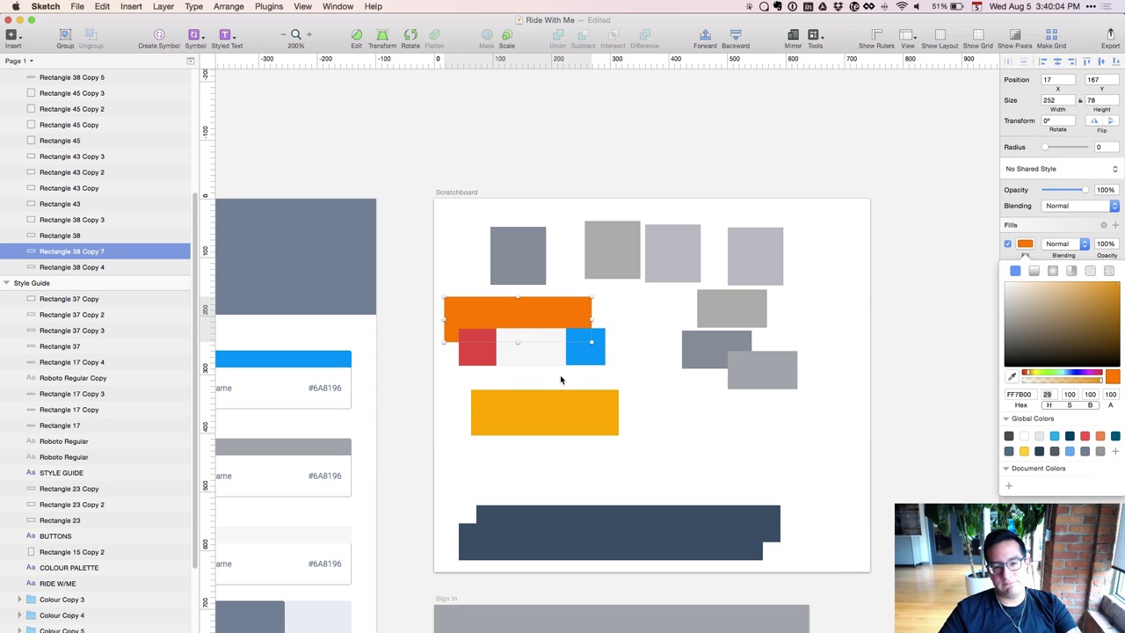
key("super+z")
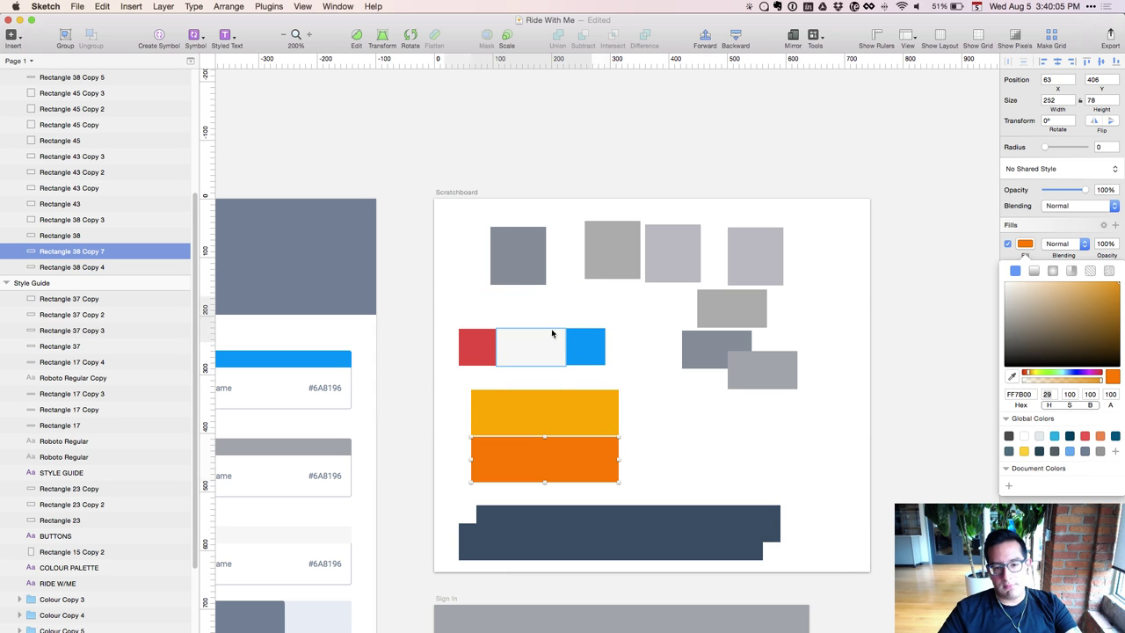
Set the lower bar's fill hue to 49 and move the bar slightly to X 68, Y 408
left_click(1046, 395)
type("49")
key("Return")
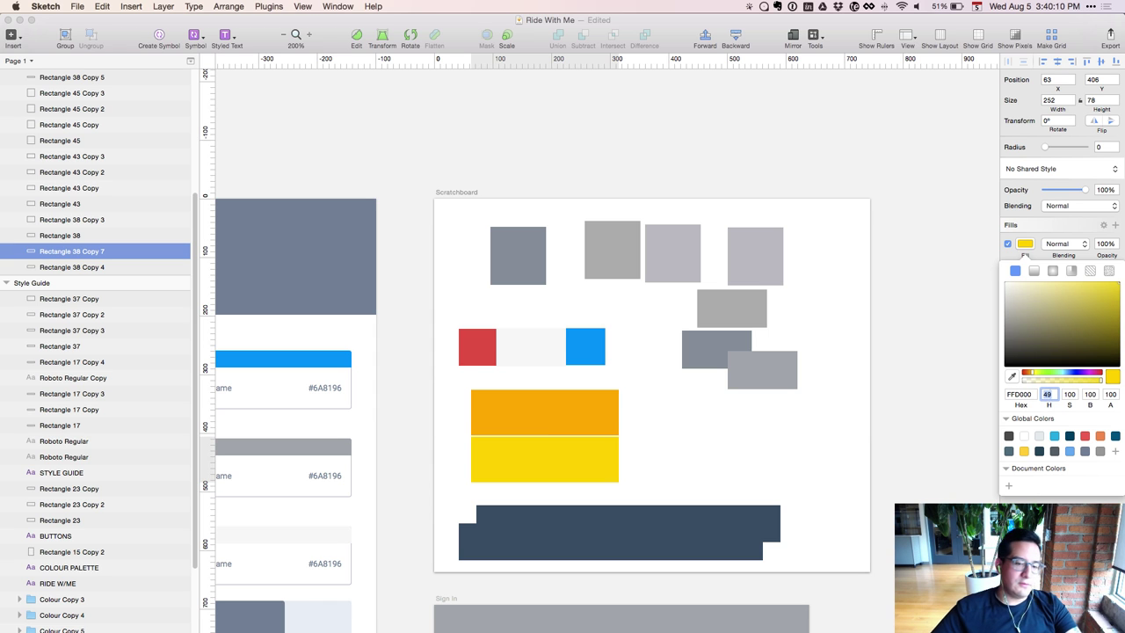
mouse_move(612, 464)
left_mouse_down()
mouse_move(614, 374)
mouse_move(598, 303)
mouse_move(598, 431)
mouse_move(615, 464)
left_mouse_up()
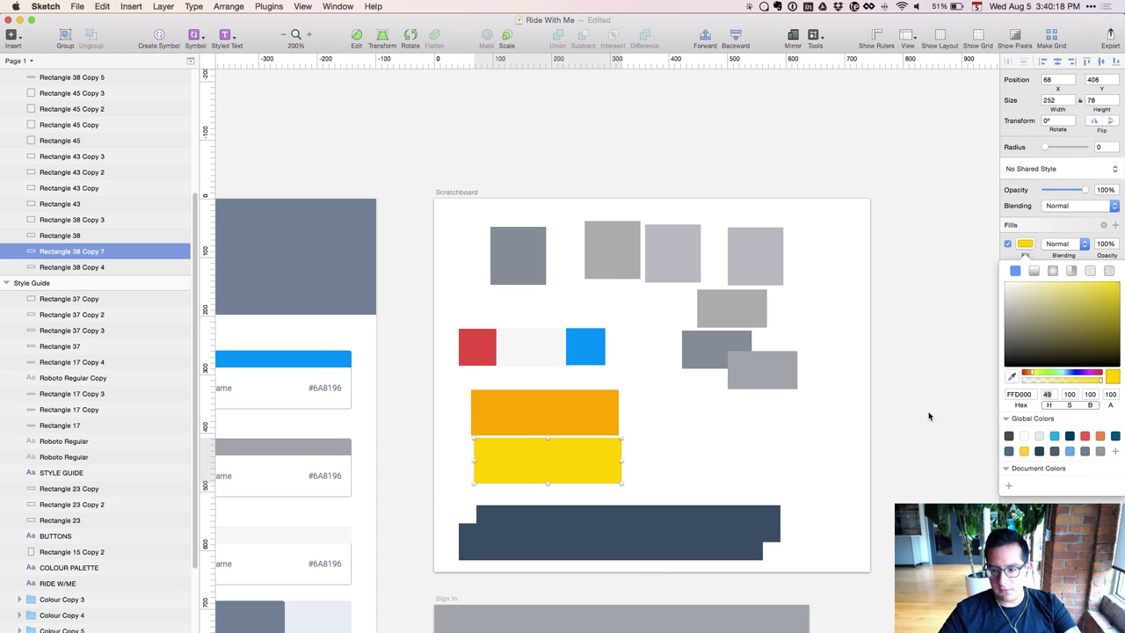
Try a fill hue of 39 on the lower bar, and replace it with a hue of 19
left_click(1048, 396)
type("39")
key("Return")
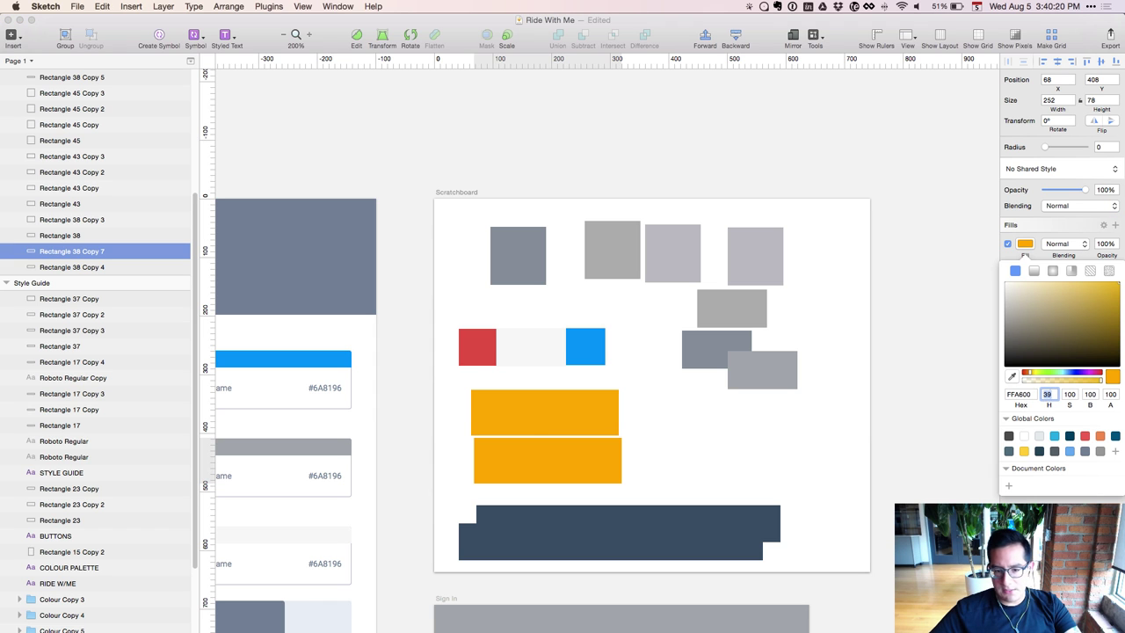
type("19")
key("Return")
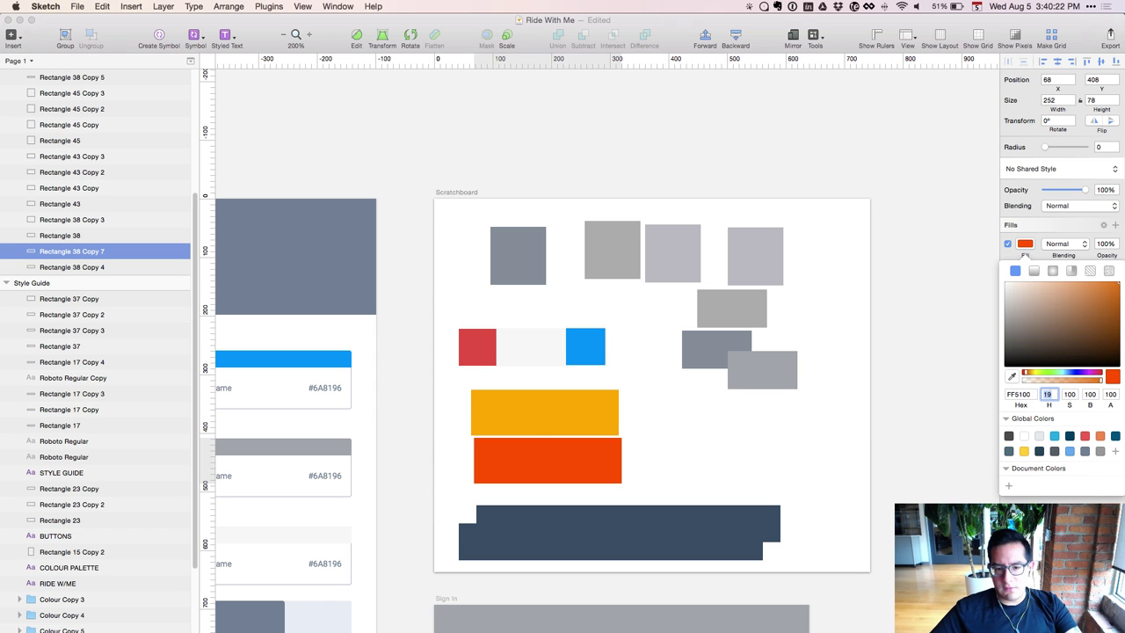
Try a fill brightness of 80 on the lower bar, and set both its brightness and saturation to 90
key("Tab")
key("Tab")
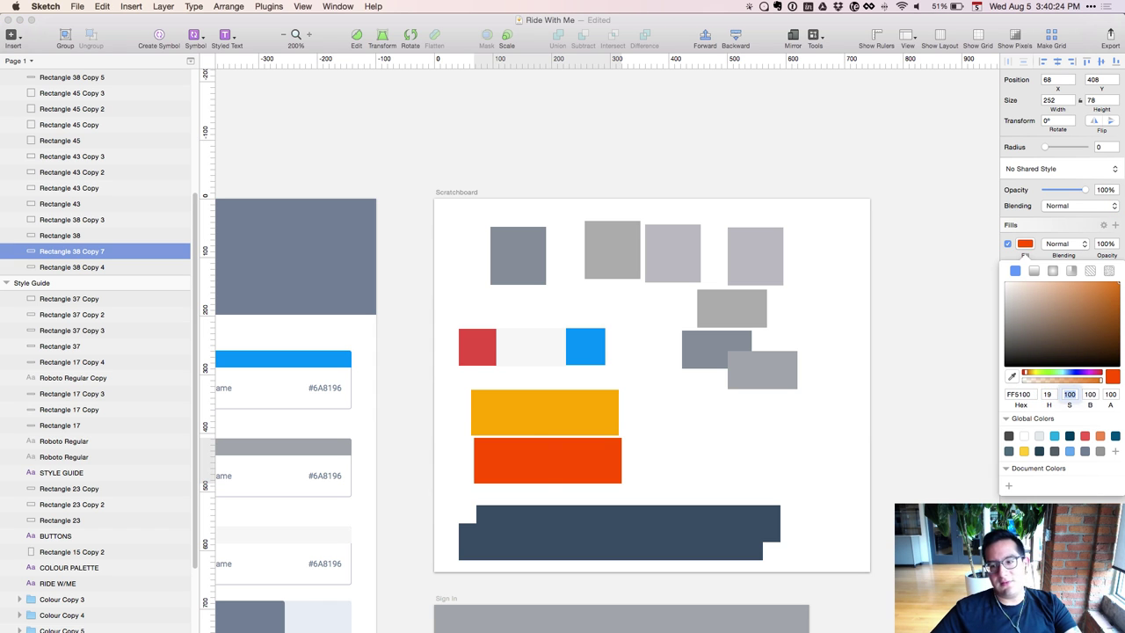
type("90")
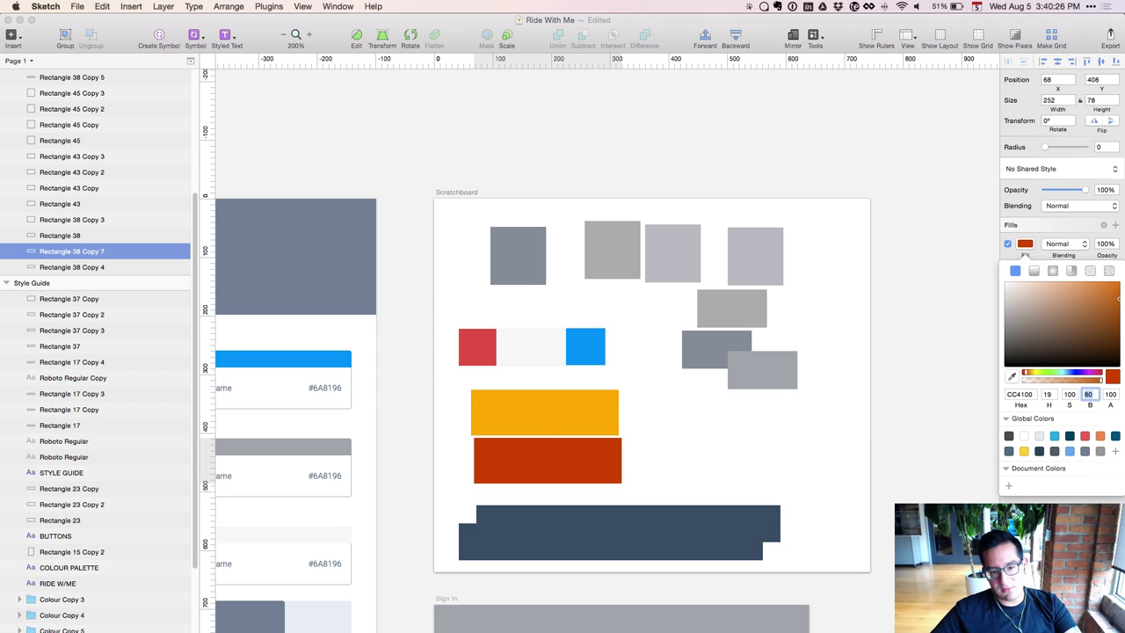
key("Return")
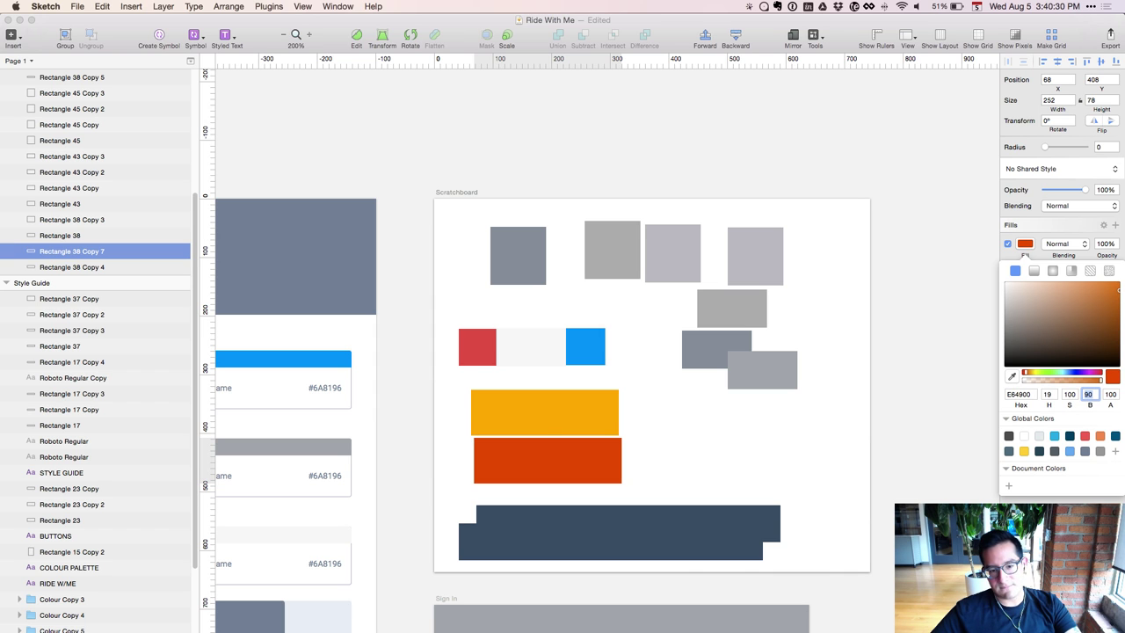
left_click(1069, 393)
type("90")
key("Return")
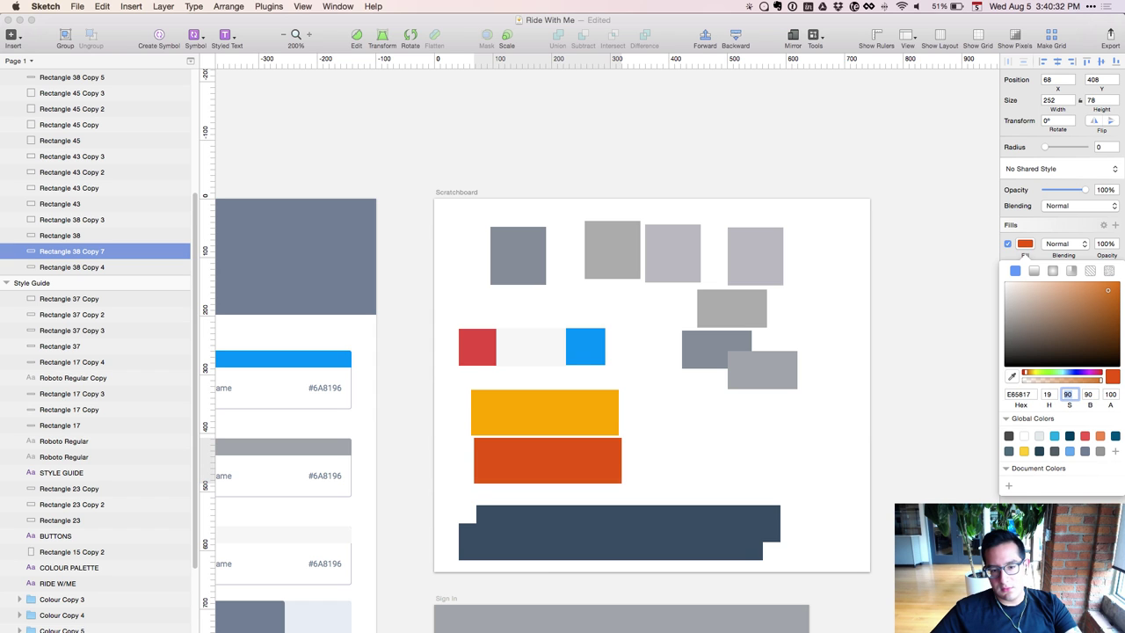
Try a fill saturation of 100 with a brightness of 80 on the lower bar, and return the saturation to 90
type("100")
key("Tab")
type("80")
key("Return")
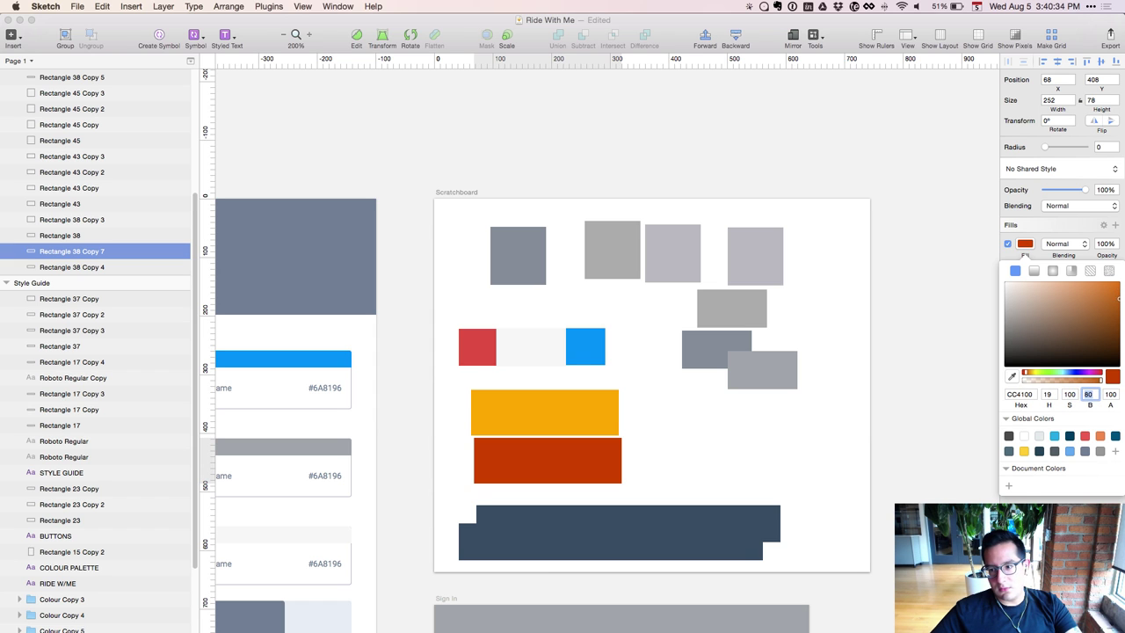
key("shift+Tab")
type("90")
key("Return")
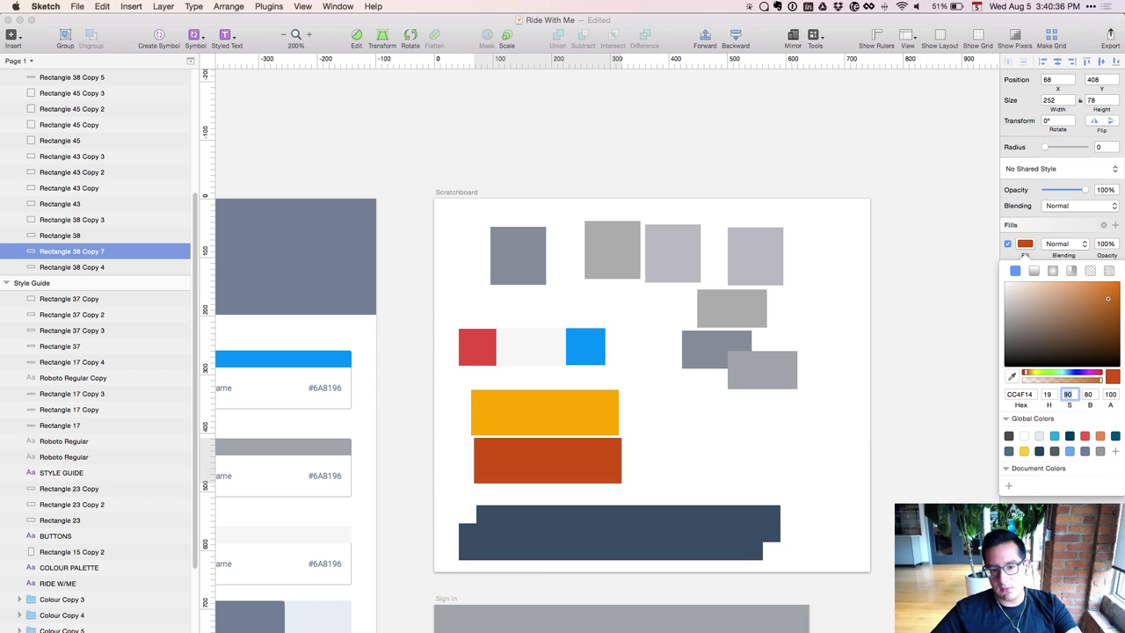
key("Down")
key("Down")
key("Up")
key("Up")
key("shift+Tab")
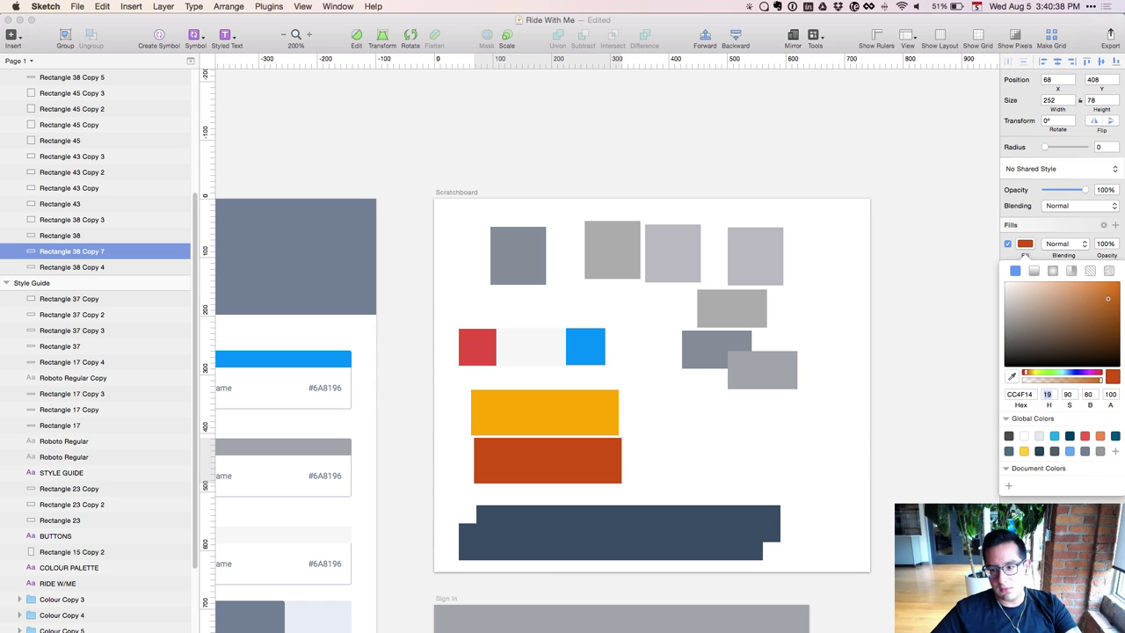
Set the lower bar's fill brightness to 90 and deselect the bar
key("Tab")
key("Tab")
type("90")
key("Return")
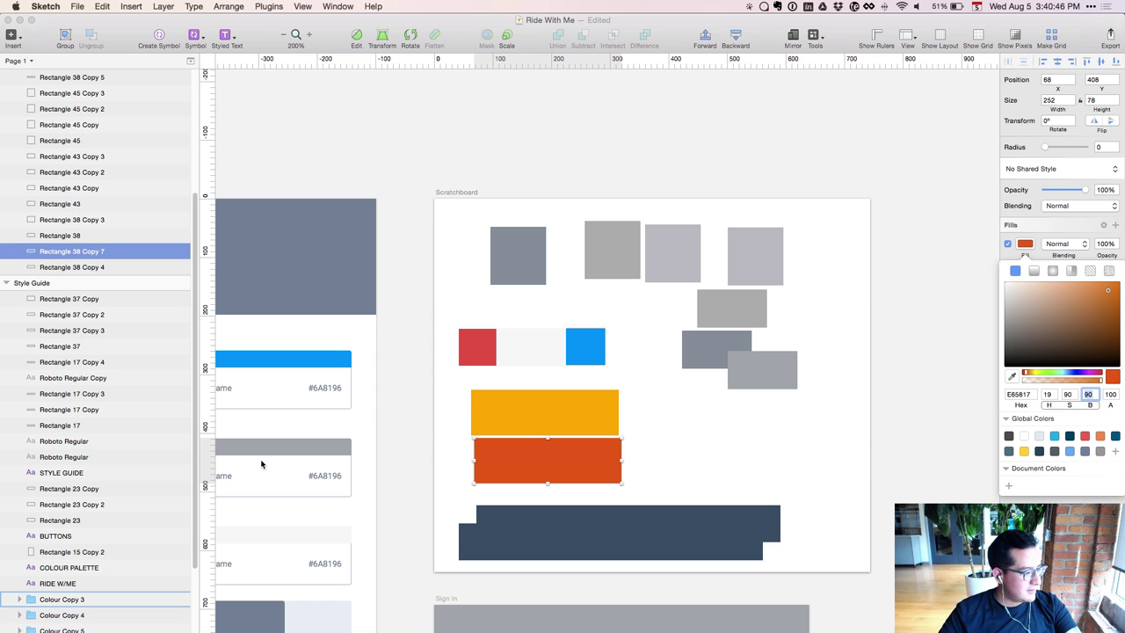
left_click(654, 464)
left_click(630, 458)
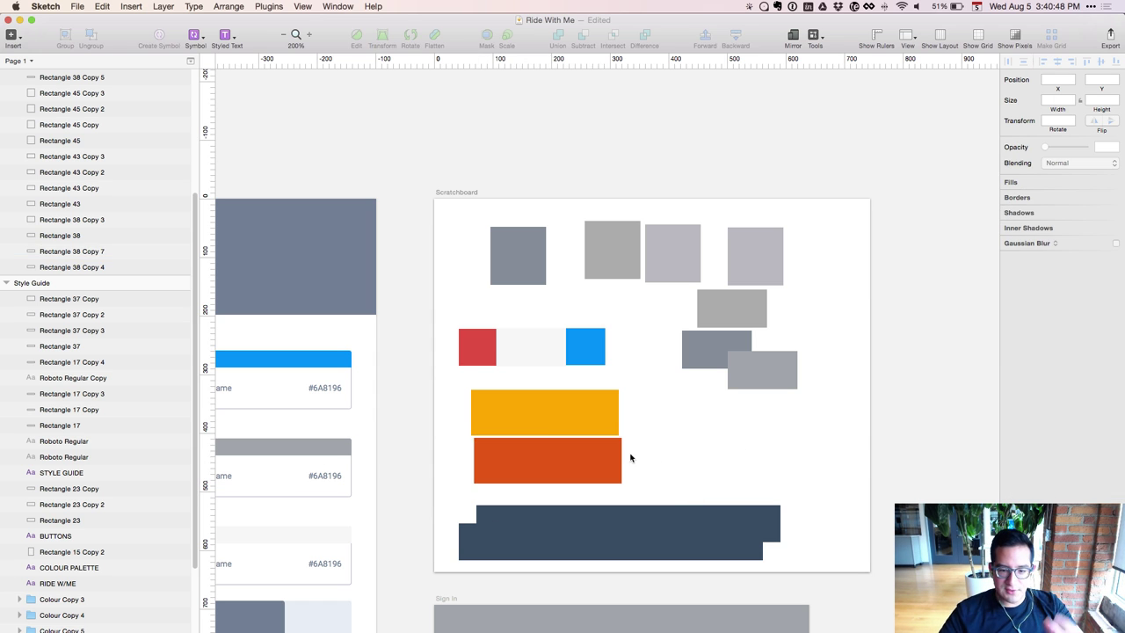
Nudge the lower red-orange bar left so that it lines up with the FFA700 bar above it
left_click(620, 457)
key("Left")
key("Left")
key("Left")
key("Left")
key("Left")
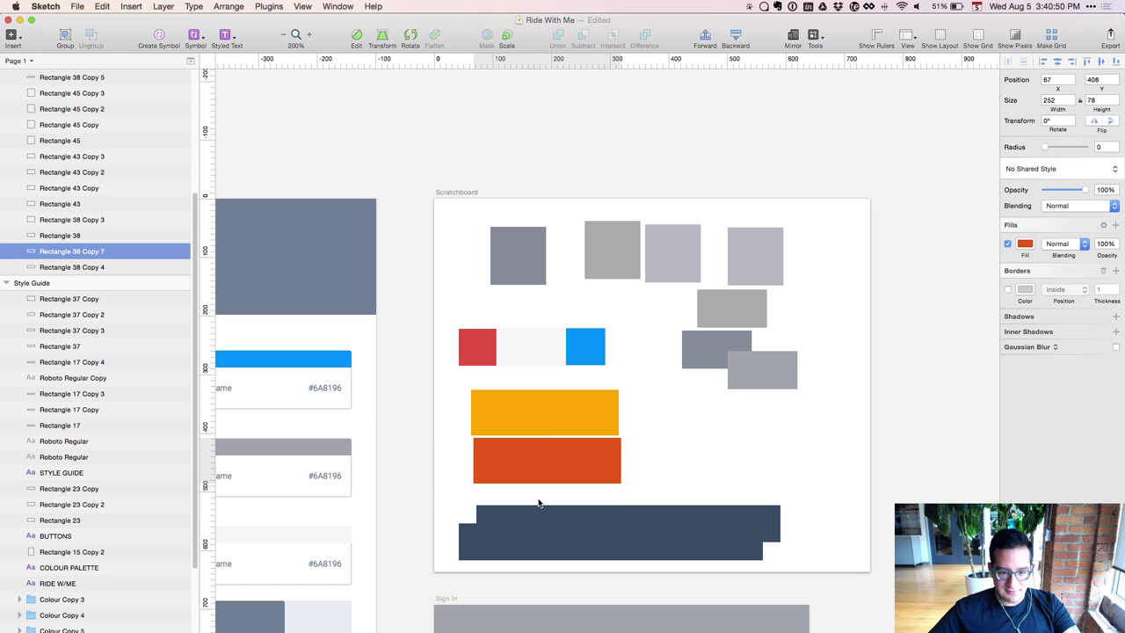
key("Left")
Duplicate the red-orange bar and move the copy to X 320, Y 327, beside the FFA700 bar
key("super+d")
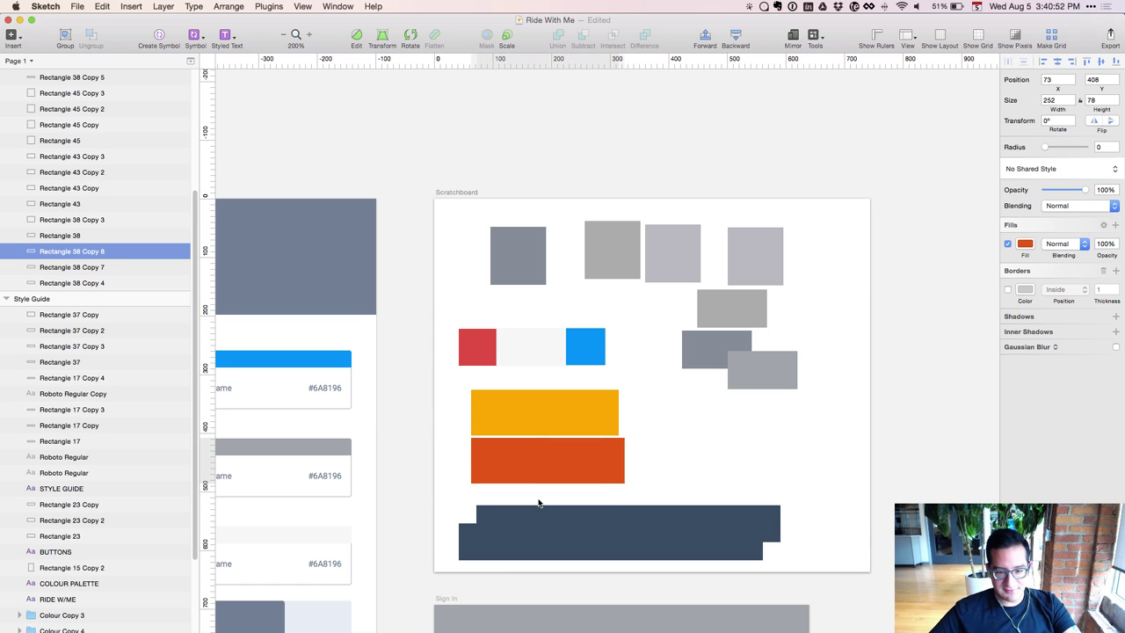
key("shift+Right")
key("shift+Right")
key("shift+Right")
key("shift+Right")
key("shift+Right")
key("shift+Right")
key("shift+Right")
key("shift+Right")
key("shift+Right")
key("shift+Right")
key("shift+Right")
key("shift+Right")
key("shift+Right")
key("shift+Right")
key("shift+Right")
key("shift+Right")
key("shift+Right")
key("shift+Right")
key("shift+Right")
key("shift+Right")
key("shift+Left")
key("shift+Left")
key("shift+Left")
key("shift+Left")
key("shift+Left")
key("shift+Left")
key("shift+Up")
key("shift+Up")
key("shift+Up")
key("shift+Up")
key("shift+Up")
key("shift+Up")
key("shift+Up")
key("shift+Up")
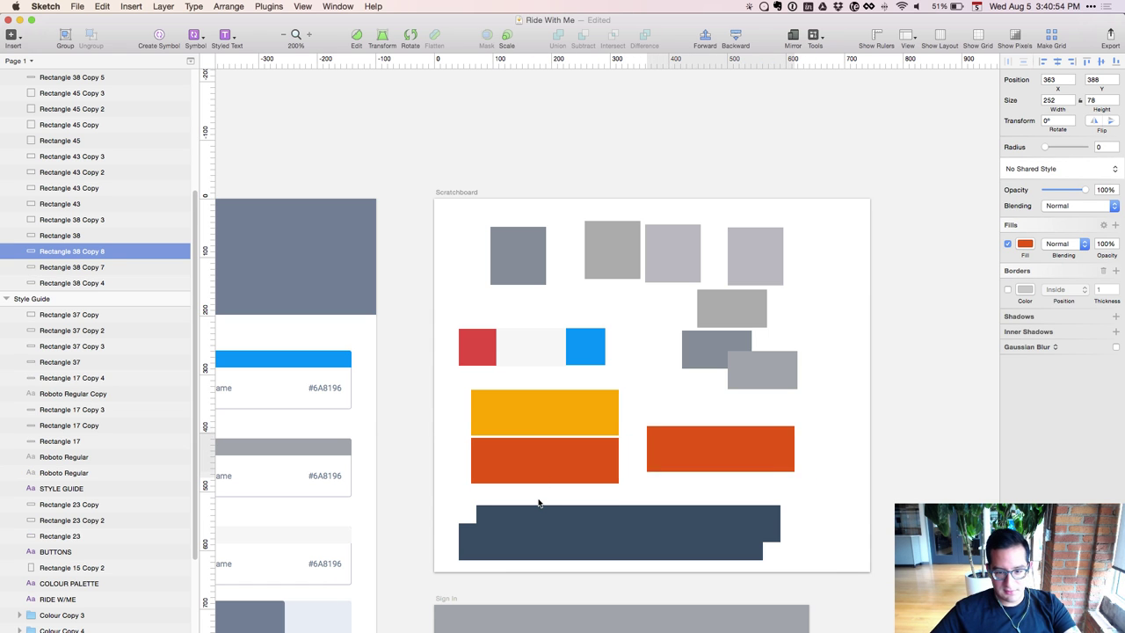
key("Left")
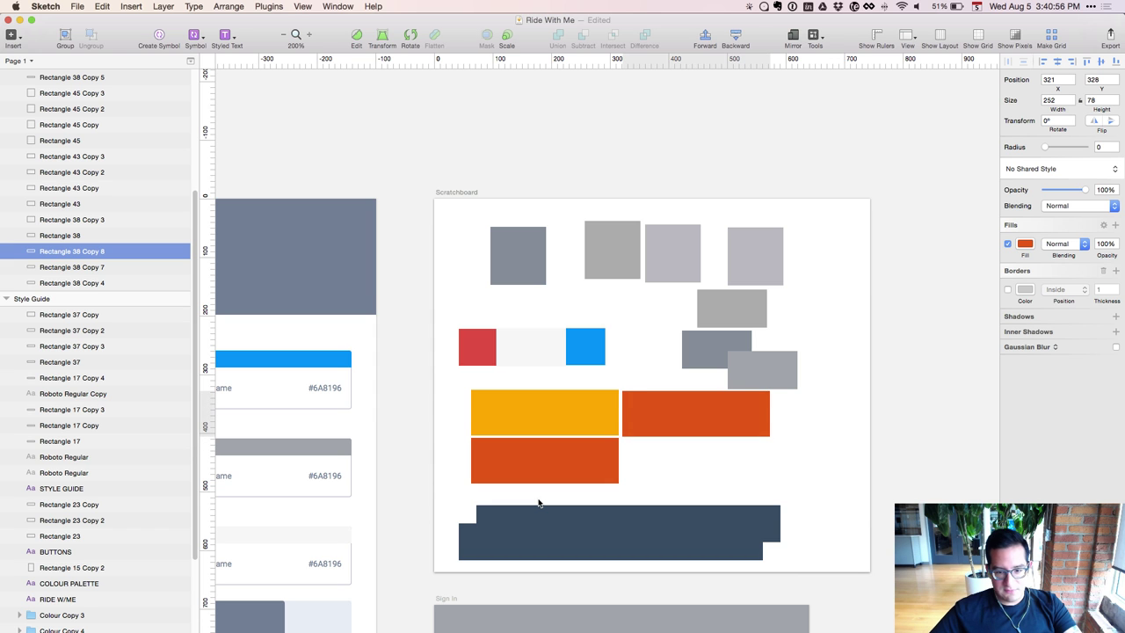
key("Left")
key("Left")
key("Up")
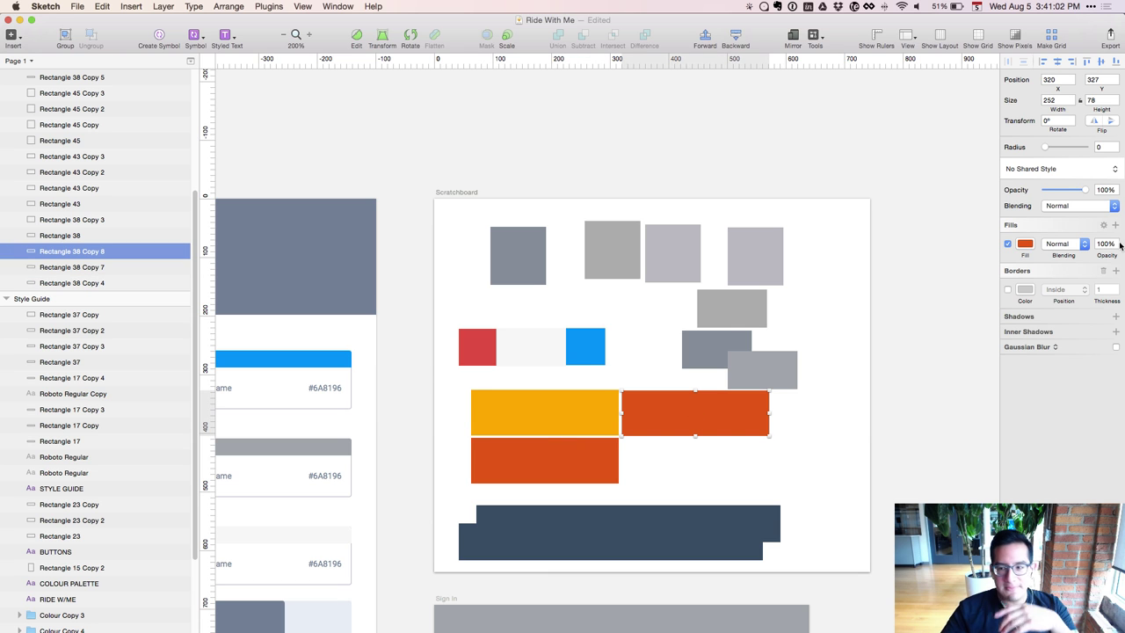
Sample the FFA700 bar's colour into the red-orange copy's fill, and undo that colour change
left_click(1025, 244)
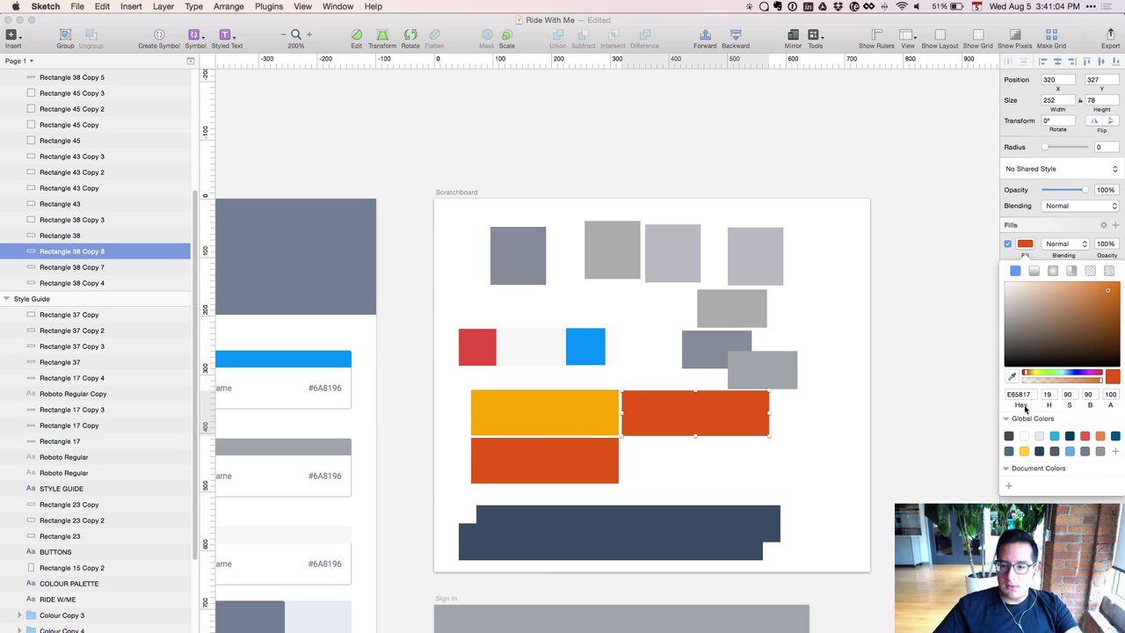
left_click(1012, 376)
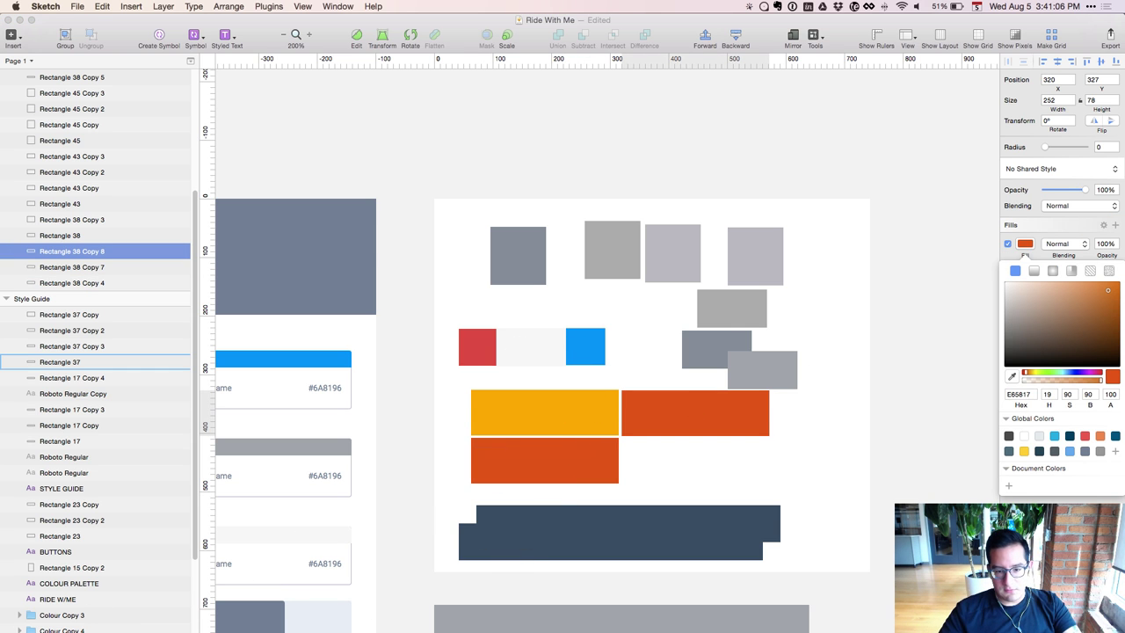
left_click(546, 413)
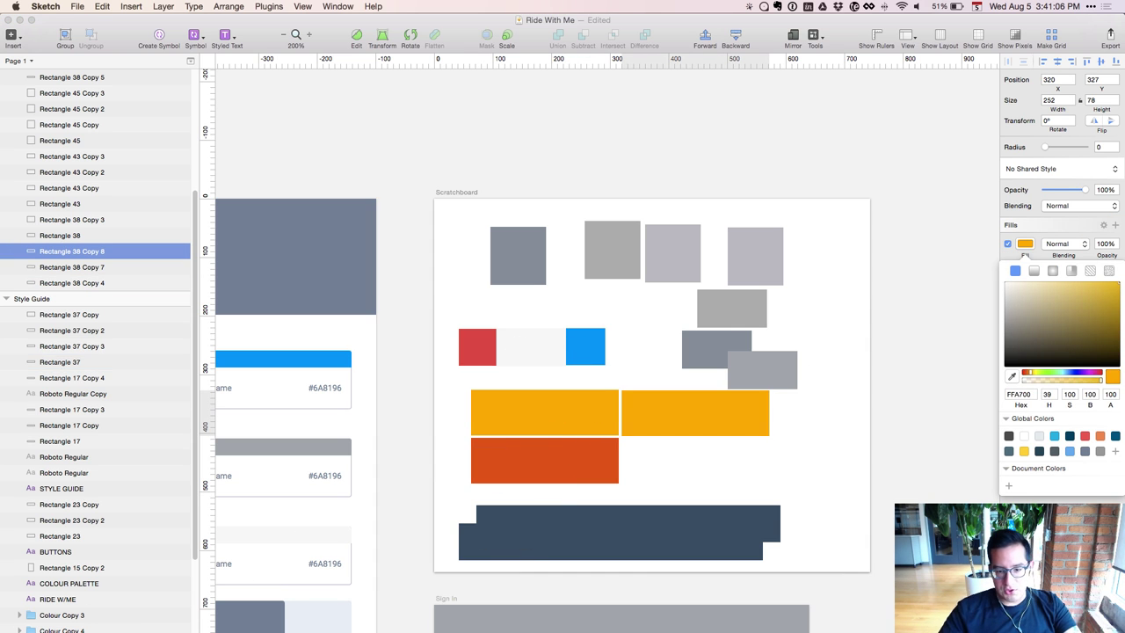
left_click(1069, 394)
key("super+a")
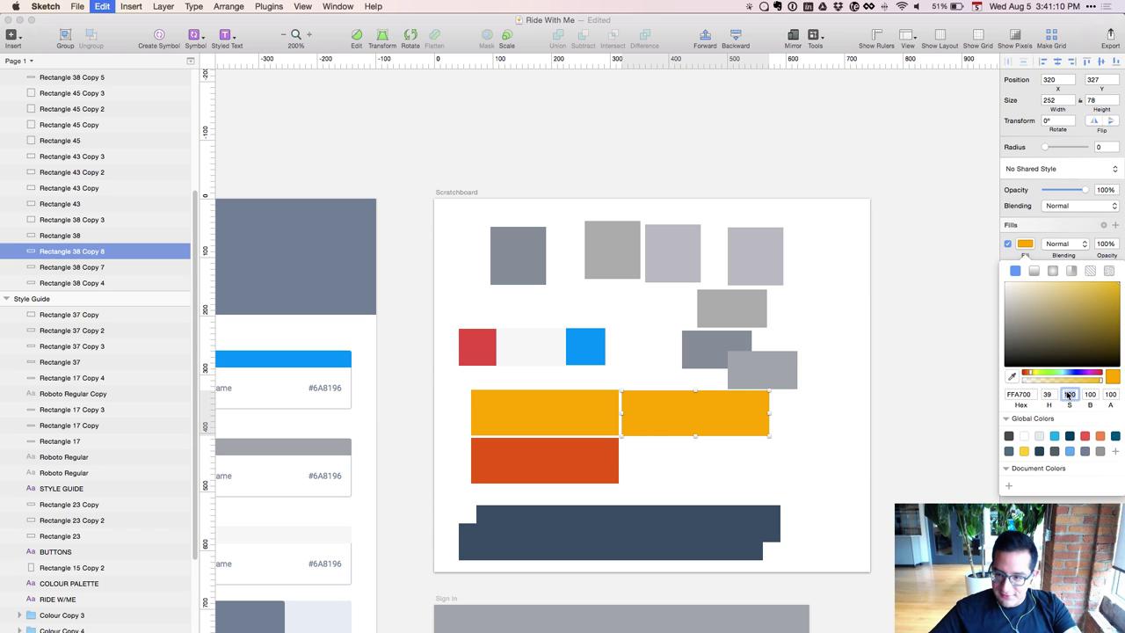
key("super+v")
key("super+c")
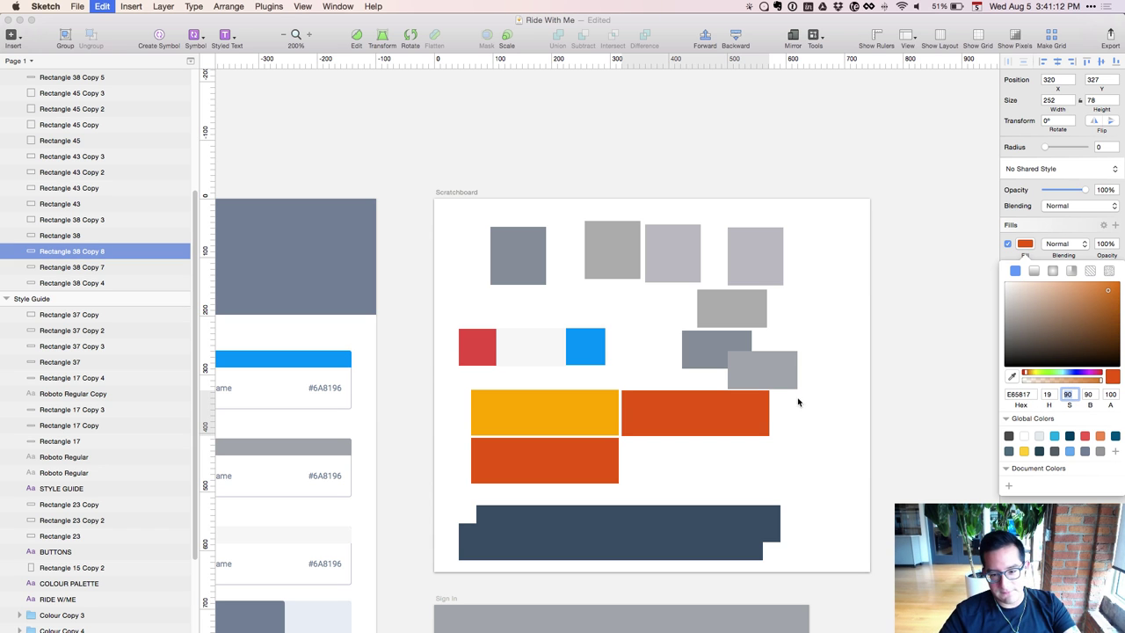
Duplicate the FFA700 bar and move the copy right to X 323, Y 326, beside the original
left_click(572, 428)
key("super+d")
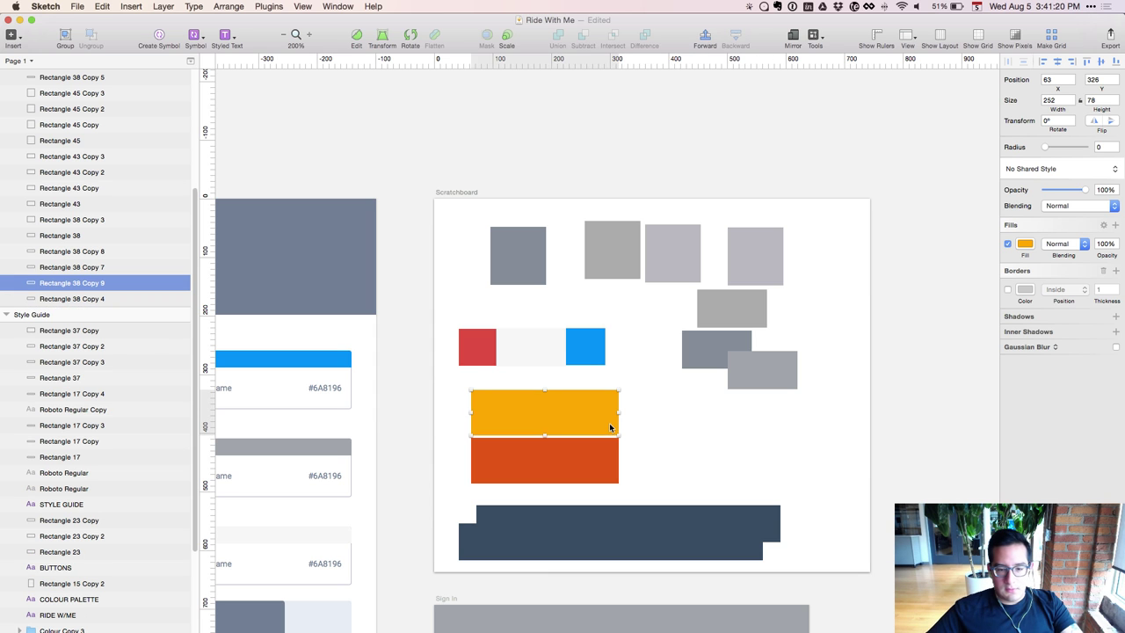
key("shift+Right")
key("shift+Right")
key("shift+Right")
key("shift+Right")
key("shift+Right")
key("shift+Right")
key("shift+Right")
key("shift+Right")
key("shift+Right")
key("shift+Right")
key("shift+Right")
key("shift+Right")
key("shift+Right")
key("shift+Right")
key("shift+Right")
key("shift+Right")
key("shift+Right")
key("shift+Right")
key("shift+Right")
key("shift+Right")
key("shift+Left")
key("shift+Left")
key("shift+Left")
key("shift+Left")
key("shift+Left")
key("shift+Left")
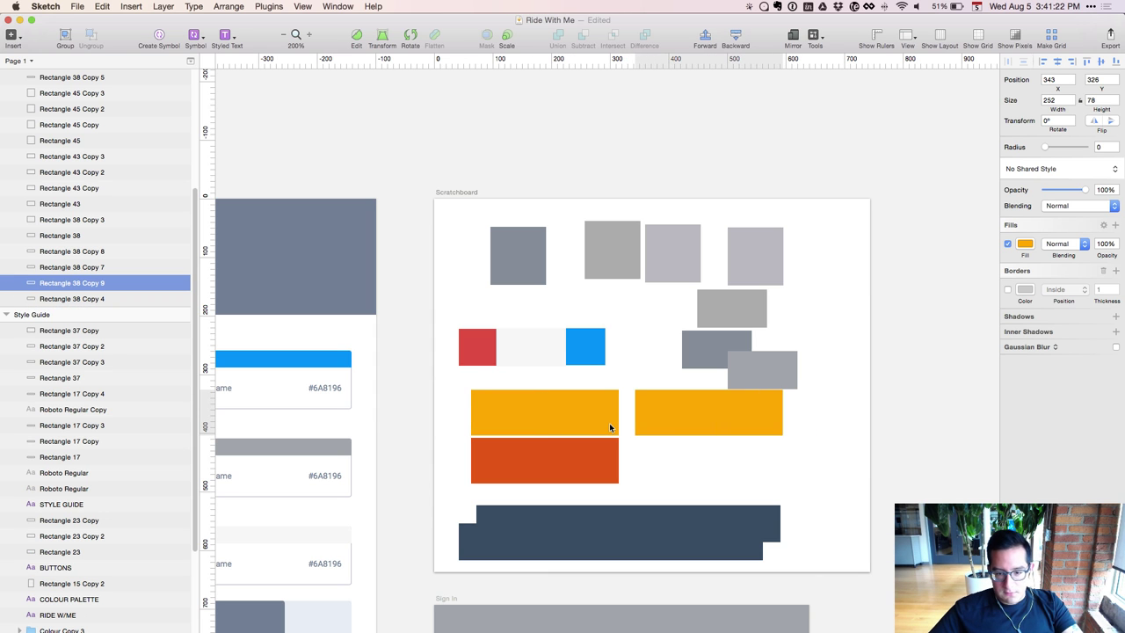
Compare fill saturations of 80, 100 and 70 on the FFA700 copy, and settle on 80
left_click(1025, 243)
left_click(1067, 396)
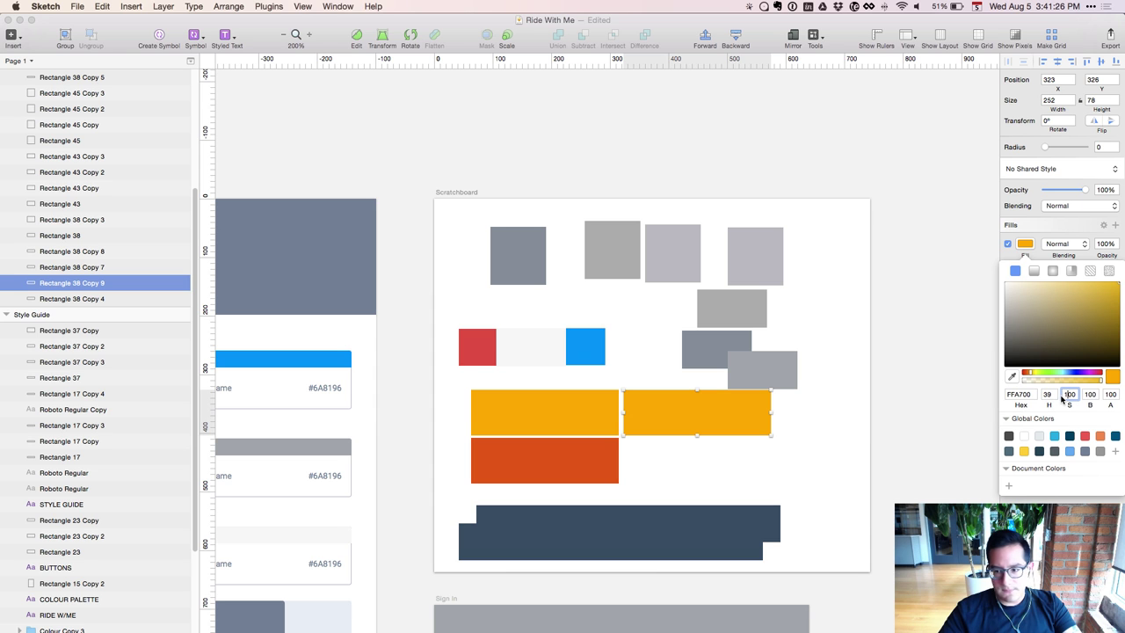
type("80")
key("Return")
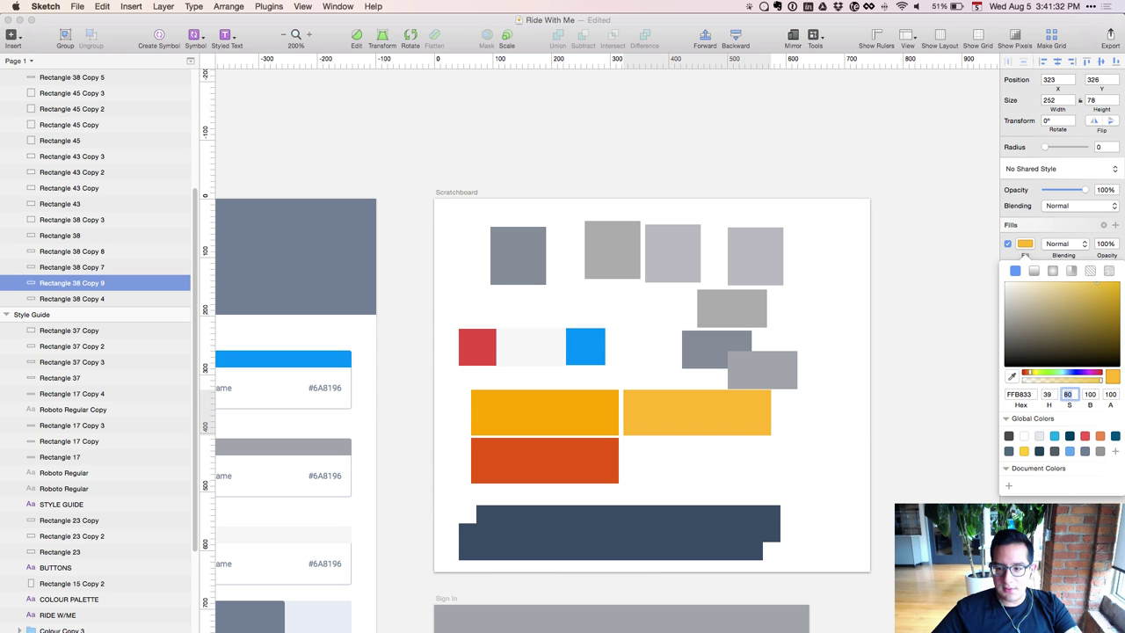
type("100")
key("Return")
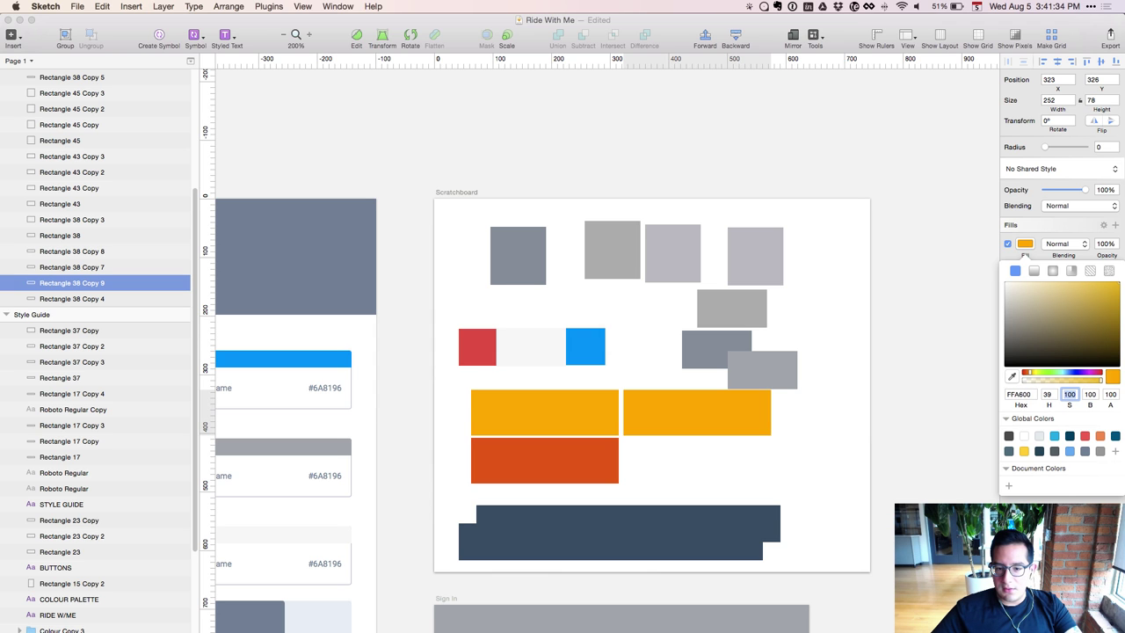
type("70")
key("Return")
type("80")
key("Return")
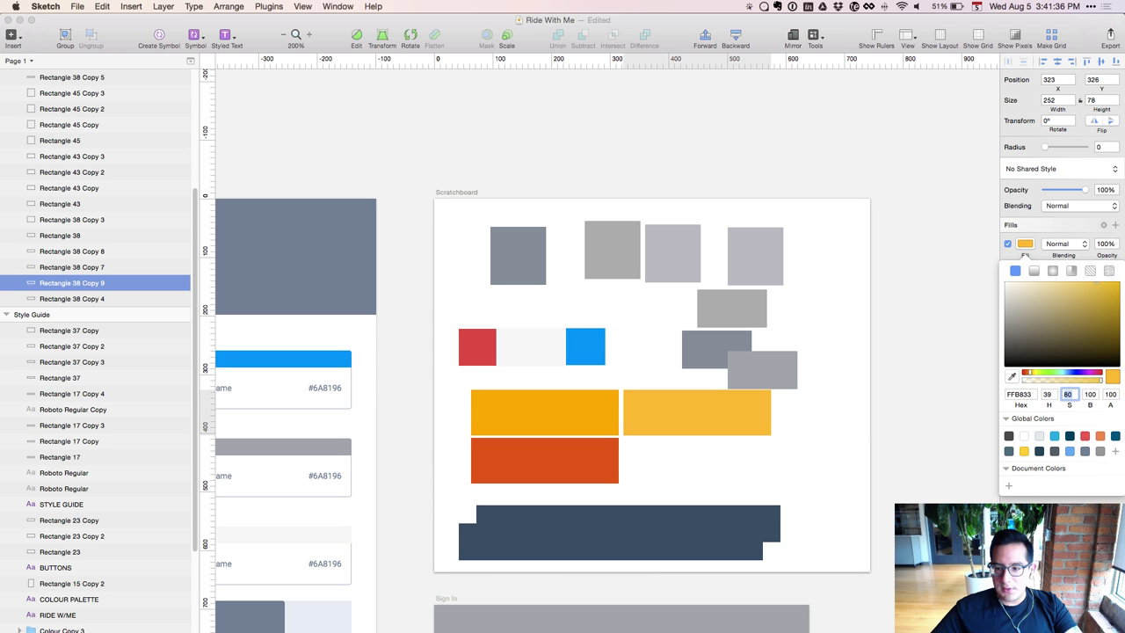
Compare fill brightness values of 90, 100 and 98 on the lighter amber copy, and set it to 99
key("Tab")
type("90")
key("Return")
type("100")
key("Return")
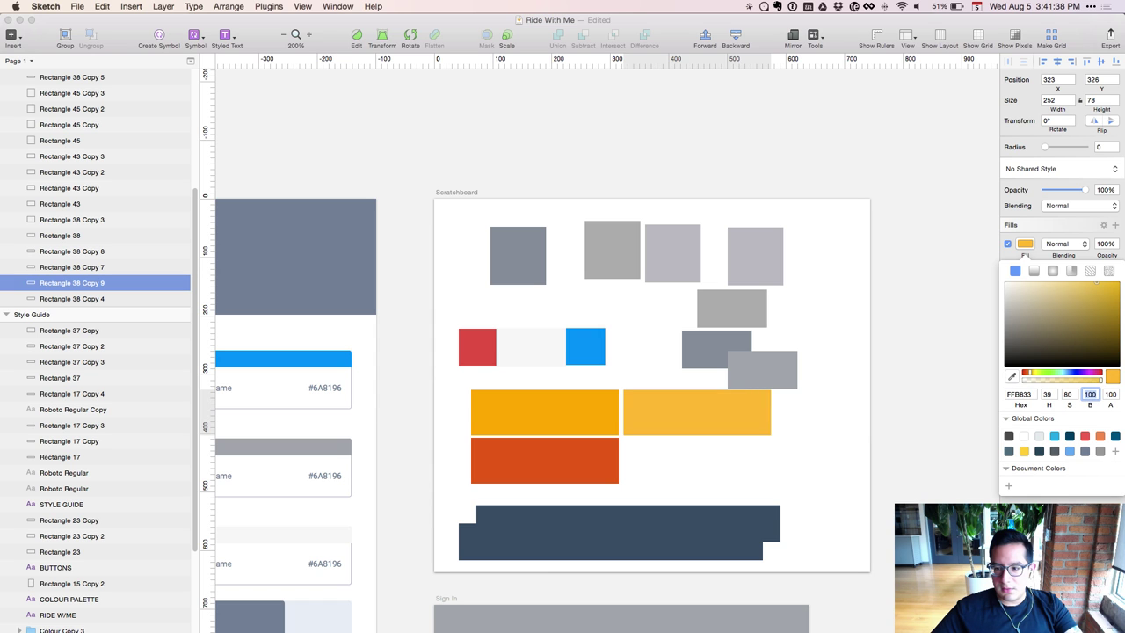
type("90")
key("Return")
type("98")
key("Return")
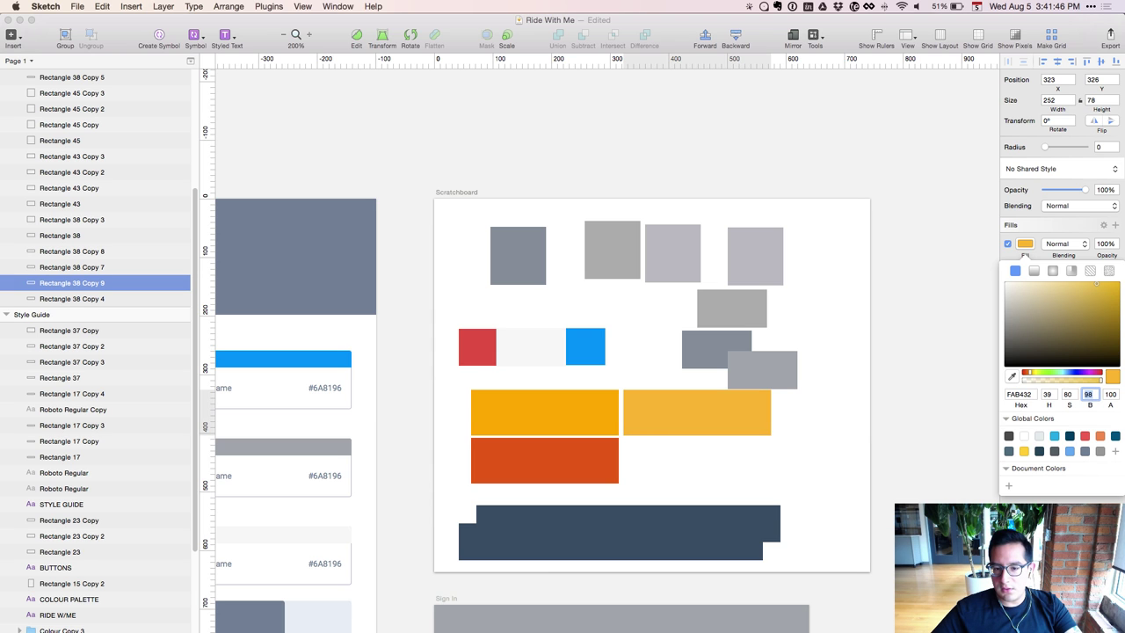
type("98")
key("Return")
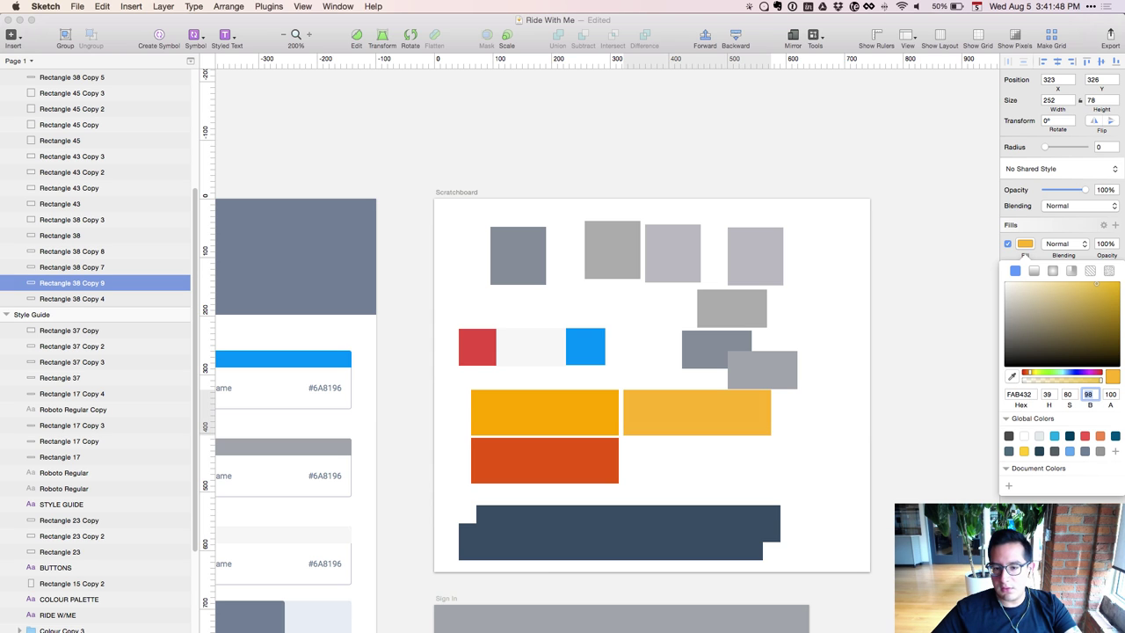
Try a shifted fill hue on the lighter amber copy and return it to 39
key("shift+Tab")
key("shift+Tab")
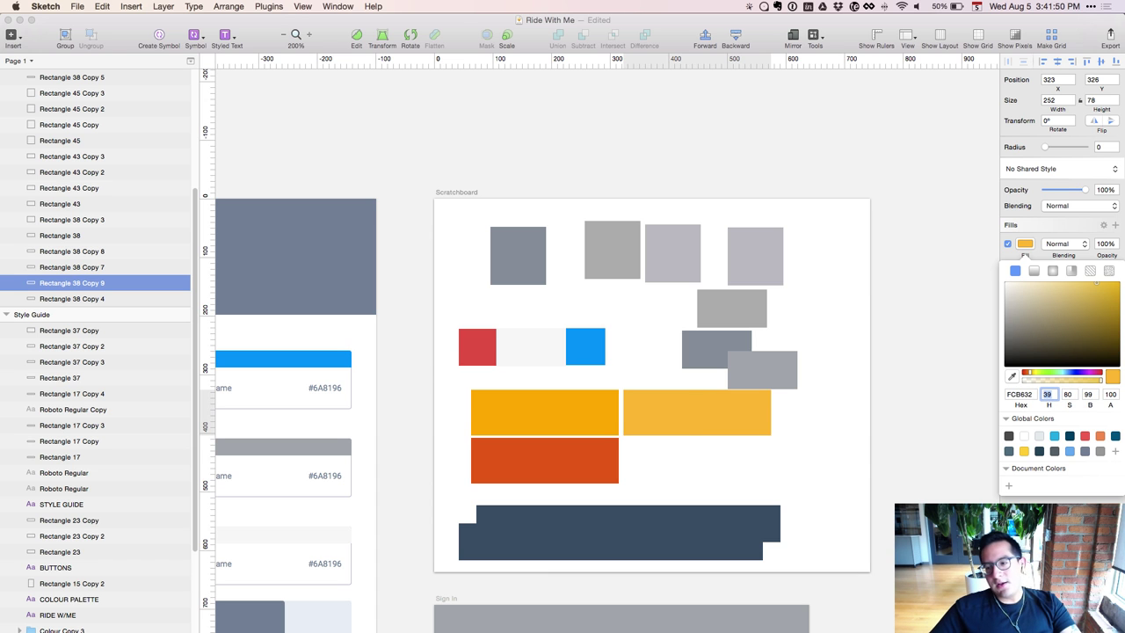
key("shift+Down")
key("shift+Up")
key("shift+Down")
key("shift+Up")
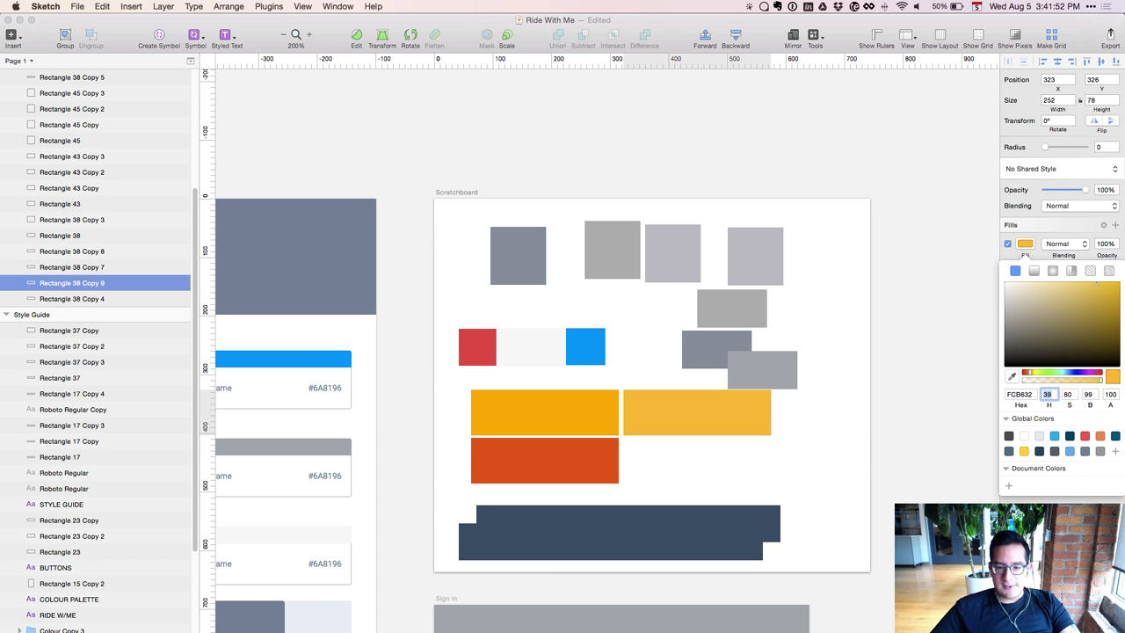
Stack the lighter amber bar over the FFA700 bar at X 63, Y 269, and move the front red-orange bar to X 64, Y 391
left_click_drag(662, 405, 514, 376)
left_click(515, 441)
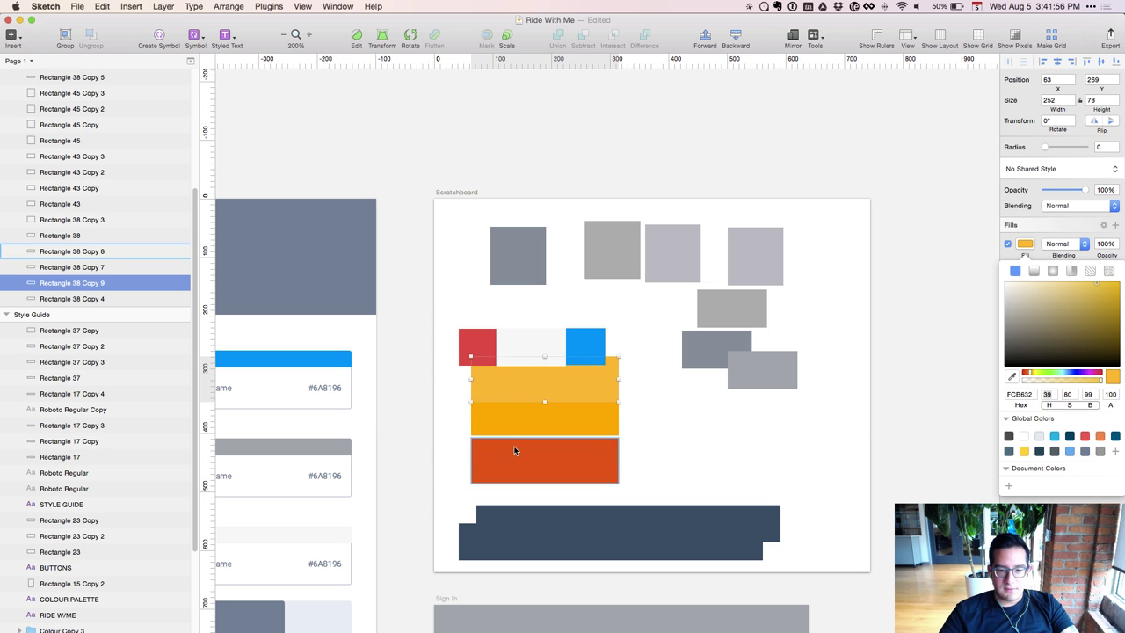
key("Up")
key("Up")
key("Up")
key("Up")
key("Up")
key("Up")
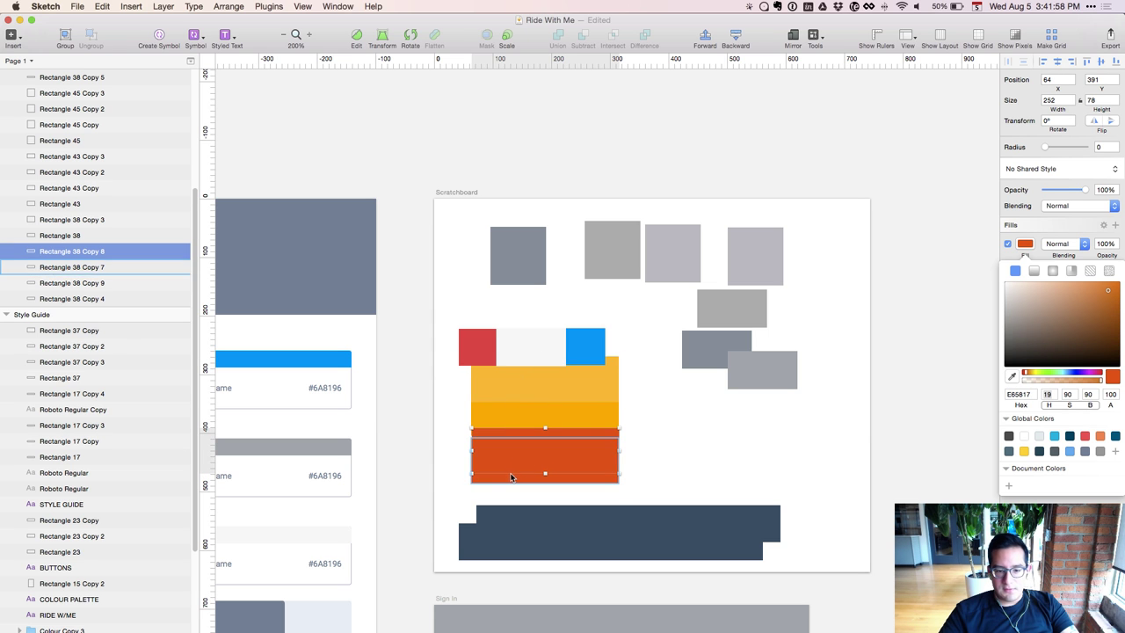
Delete the duplicate red-orange bar lying beneath the front one
left_click(508, 471)
key("Delete")
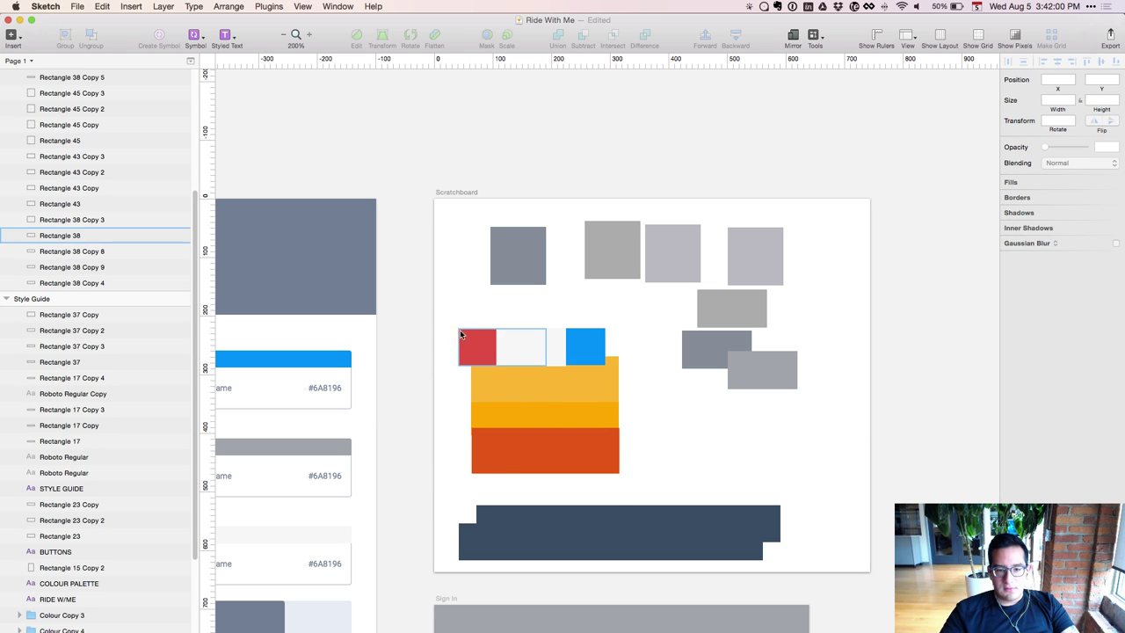
Move the red, off-white and blue swatches together to the scratchboard's upper right corner and group them
left_click_drag(457, 326, 547, 367)
left_click(590, 338, "shift")
left_click_drag(589, 337, 836, 223)
key("super+g")
left_click(651, 424)
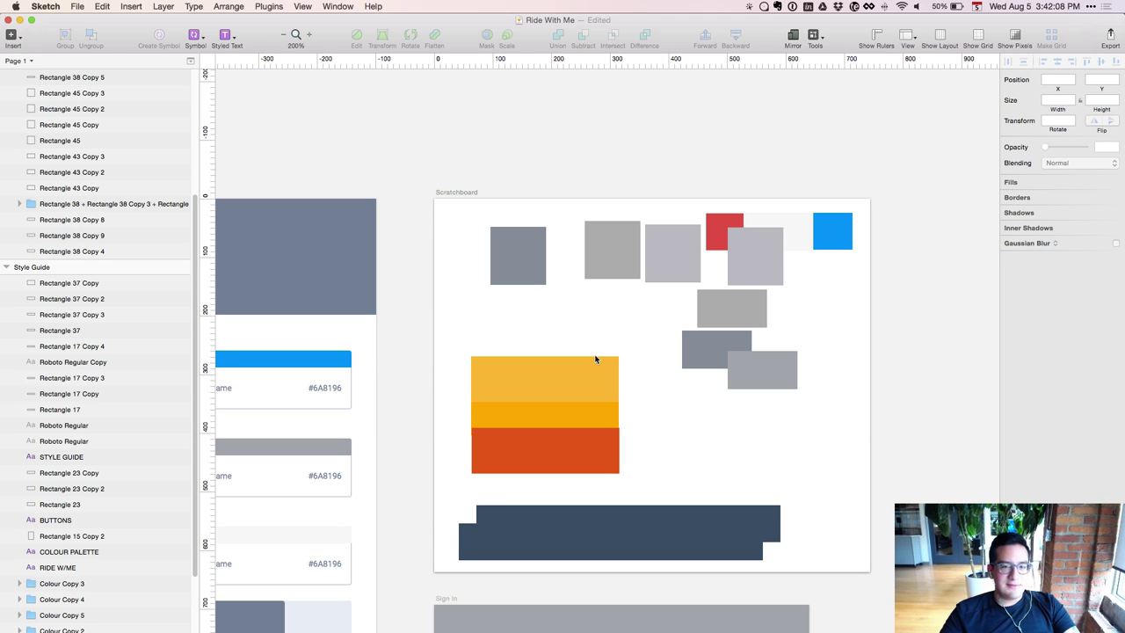
Move the lighter amber bar up off the FFA700 bar to X 60, Y 219
left_click(527, 375)
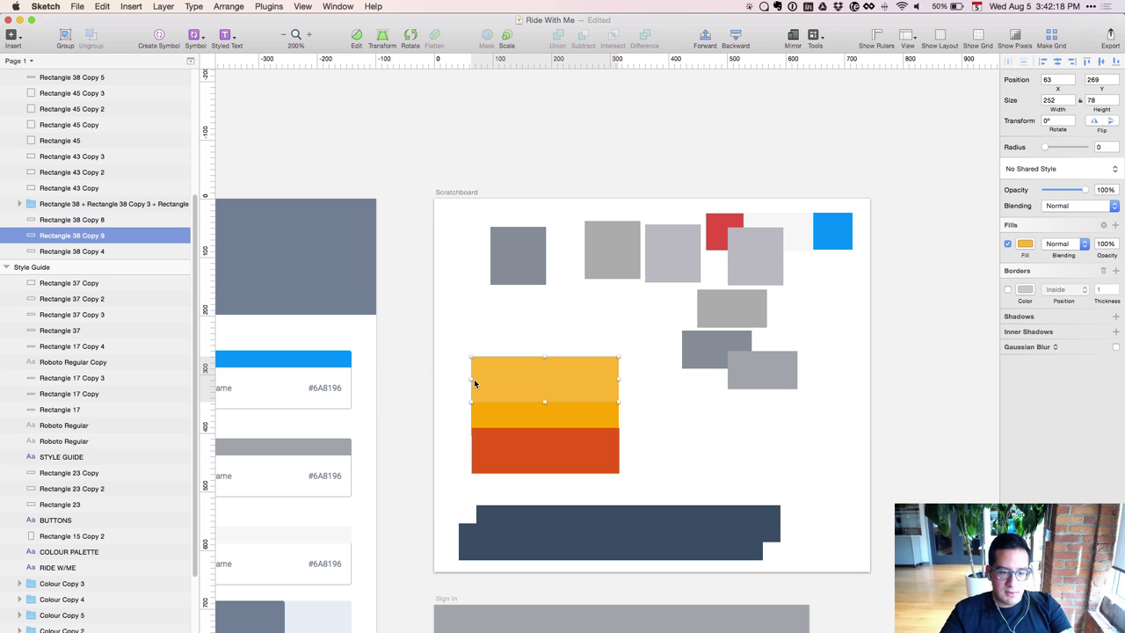
scroll(474, 382, "left", 8)
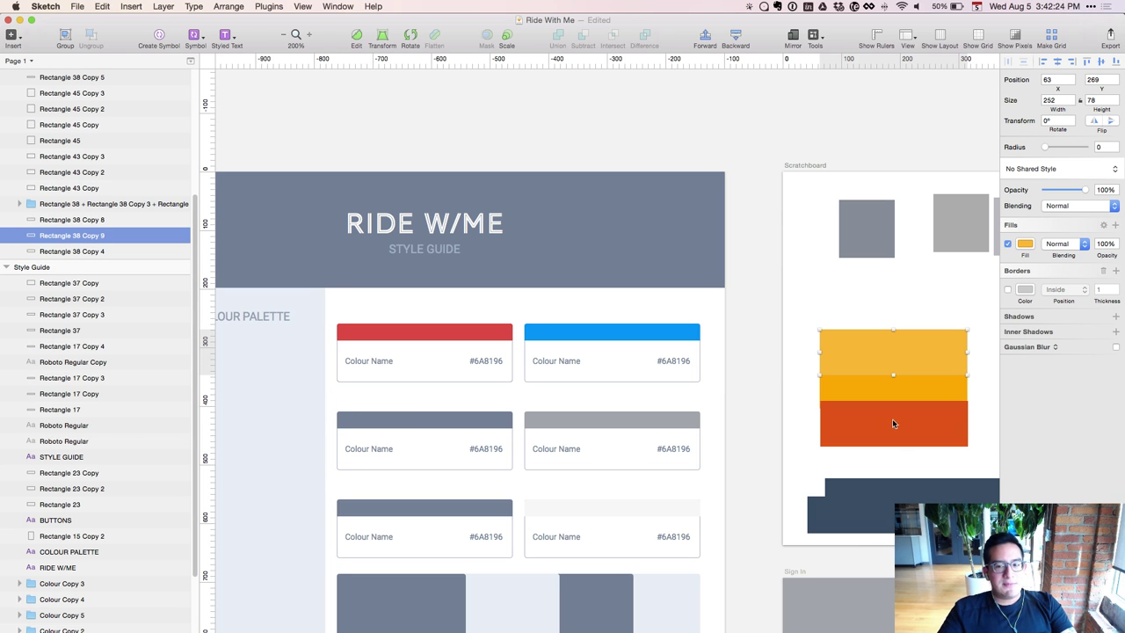
left_click_drag(905, 328, 780, 332)
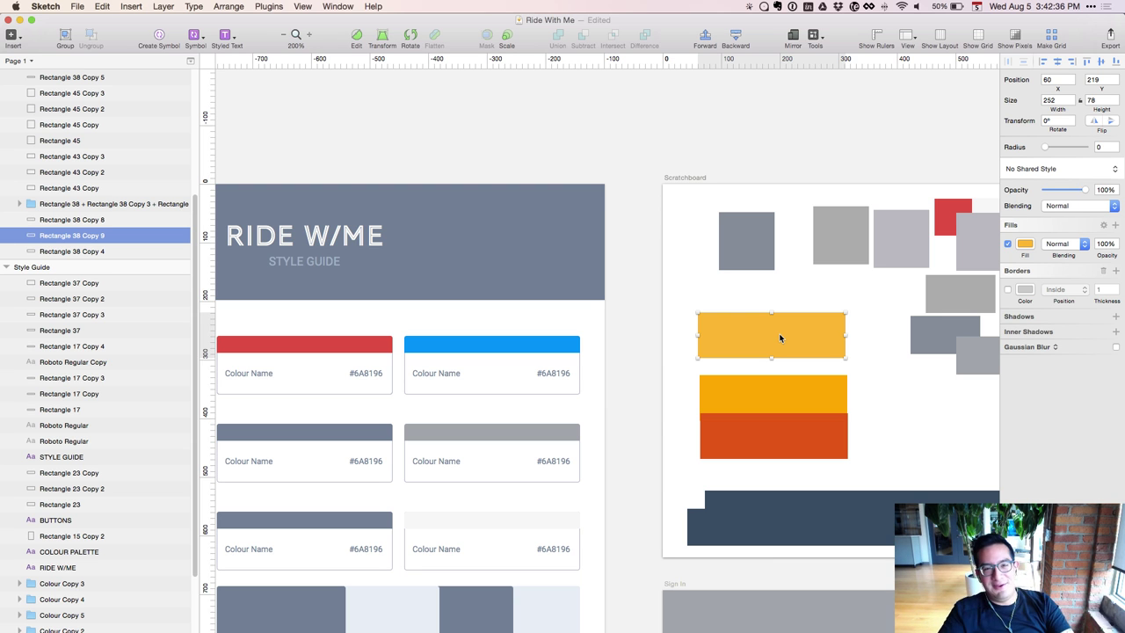
left_click(780, 290)
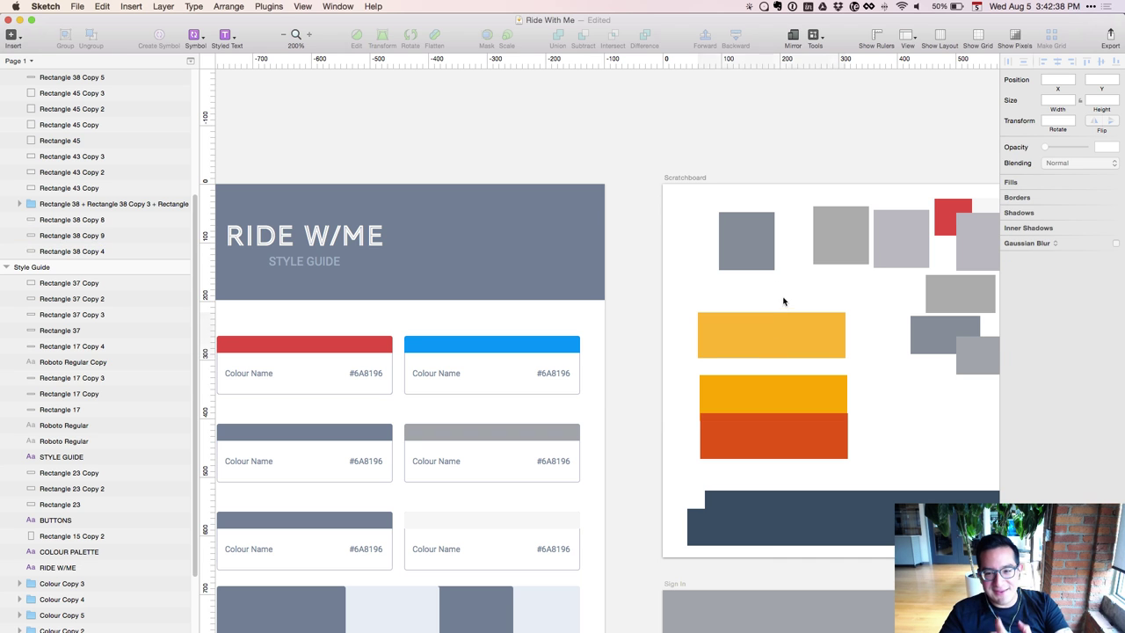
Move the FFA700 bar to X 61, Y 311 and set the lighter amber bar above it with a clear gap
left_click(784, 345)
mouse_move(794, 339)
left_mouse_down()
mouse_move(794, 377)
mouse_move(794, 353)
left_mouse_up()
left_click(785, 386)
mouse_move(785, 390)
left_mouse_down()
mouse_move(754, 392)
mouse_move(783, 384)
mouse_move(772, 389)
left_mouse_up()
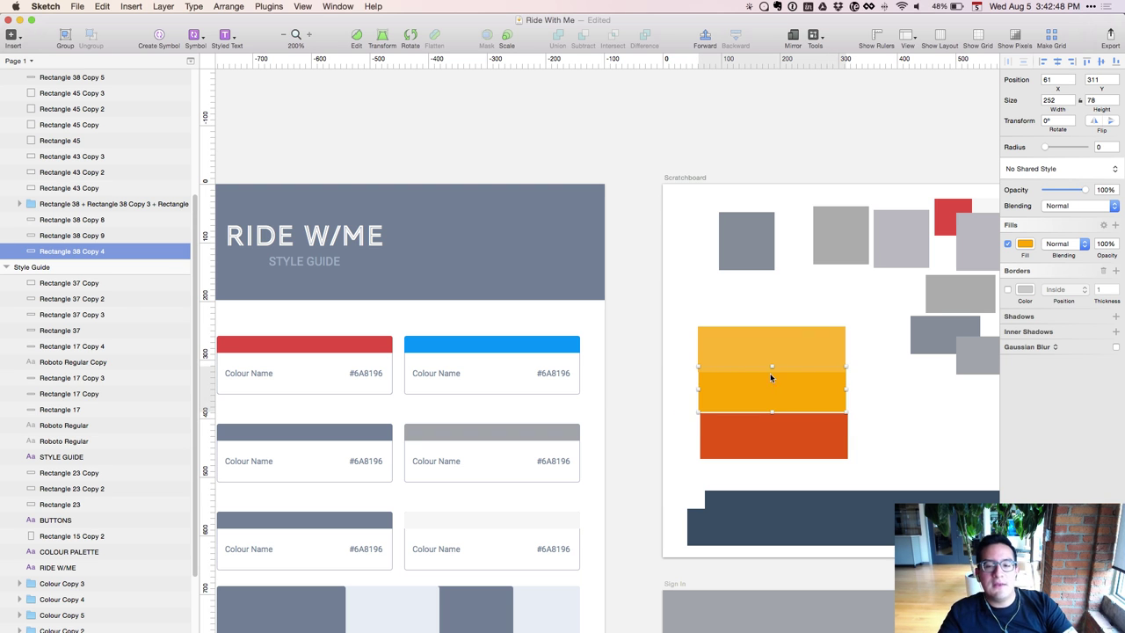
left_click(780, 335)
left_click_drag(782, 335, 780, 312)
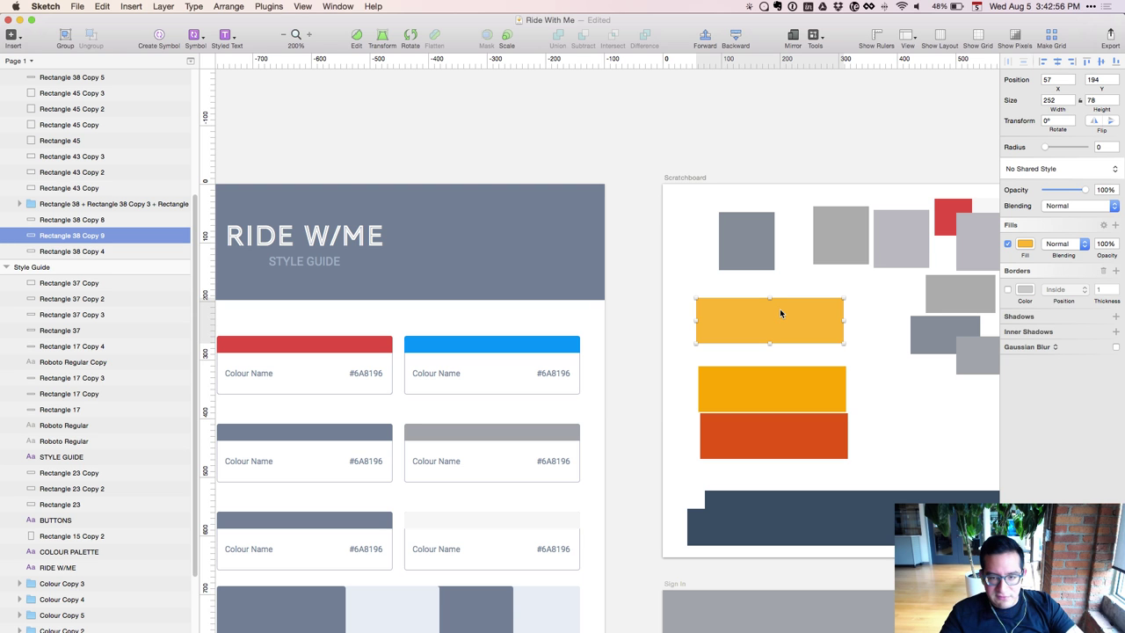
mouse_move(787, 273)
left_mouse_down()
mouse_move(678, 299)
mouse_move(818, 263)
mouse_move(916, 219)
mouse_move(915, 256)
mouse_move(633, 316)
mouse_move(669, 322)
left_mouse_up()
Fill the header strip of the left colour card in the style guide's second row with the scratchboard's lighter amber
left_click_drag(738, 376, 960, 339)
left_click(453, 432)
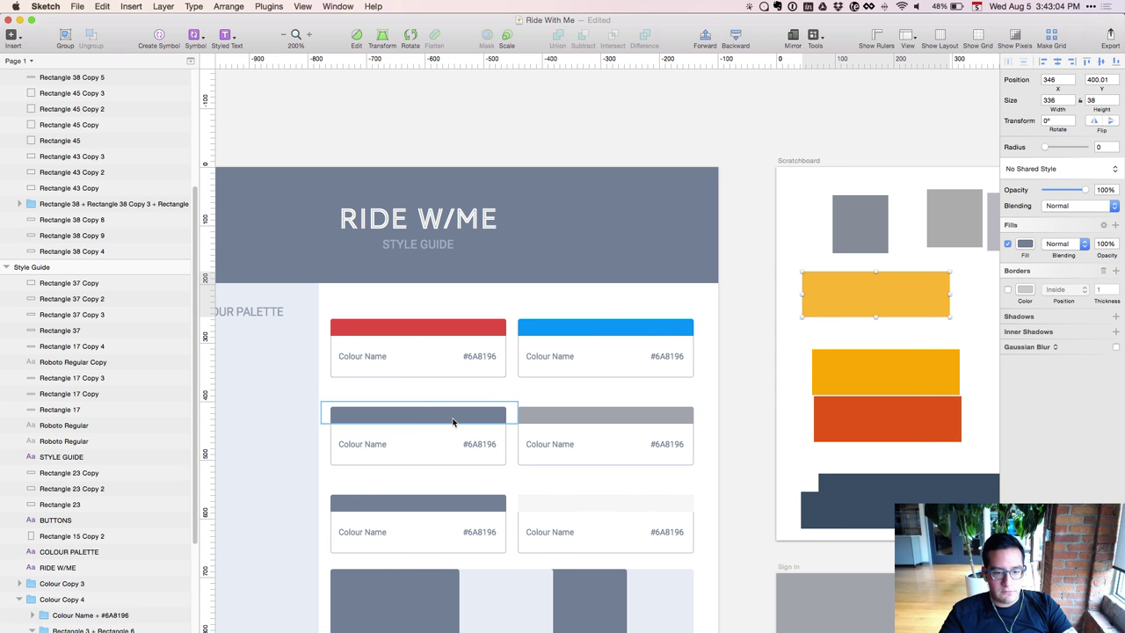
key("ctrl+c")
left_click(870, 304)
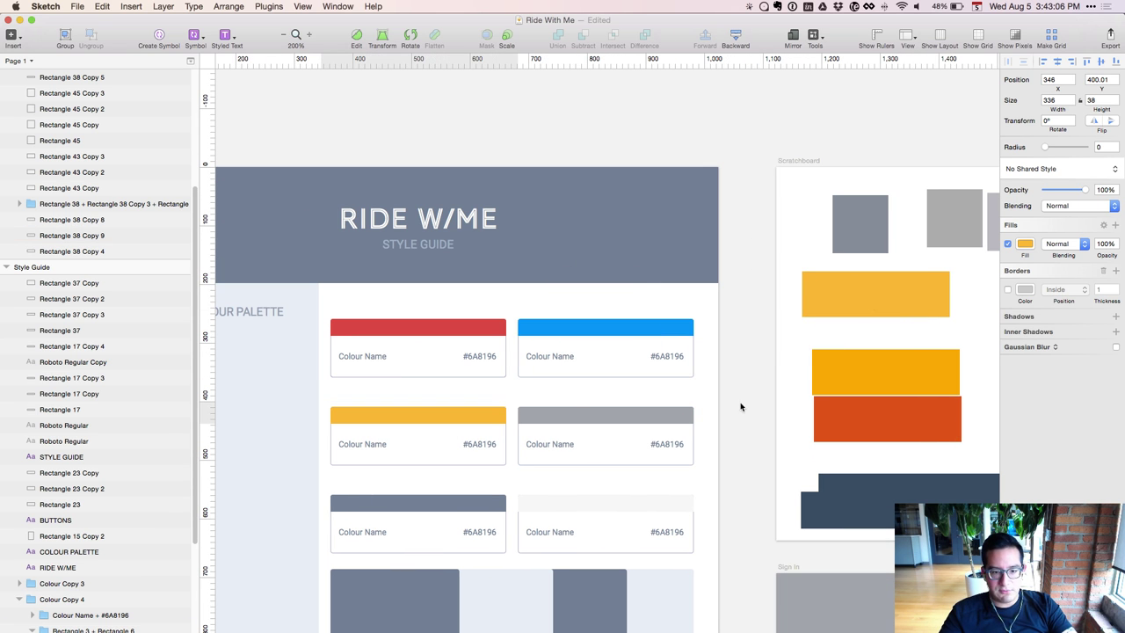
left_click(762, 387)
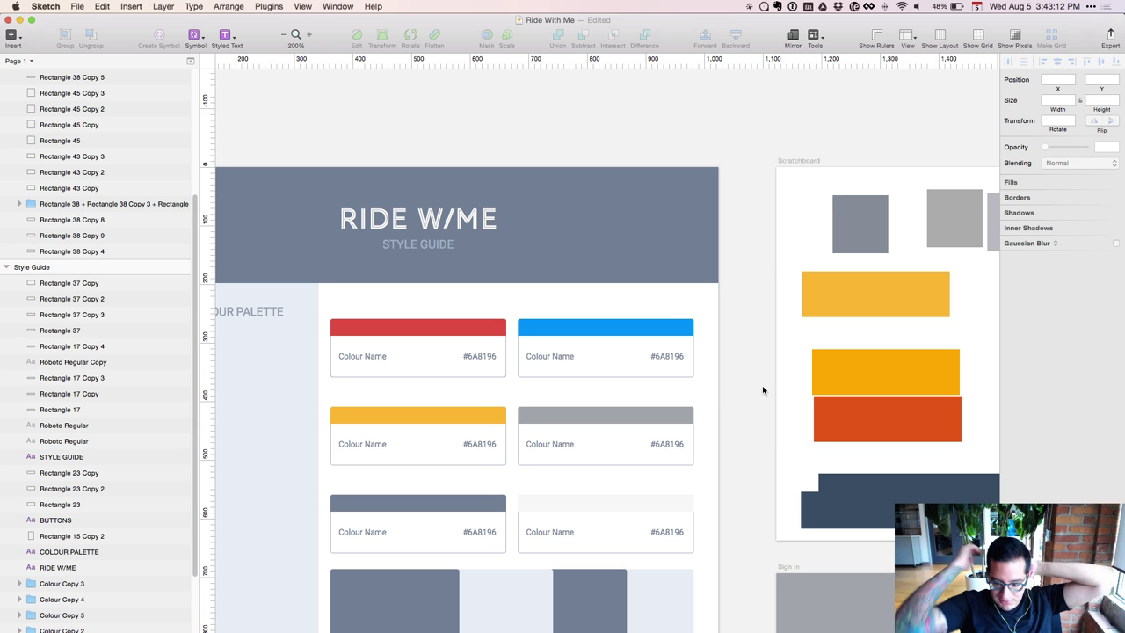
Fill the circle above the welcome text on the Sign In artboard with the palette's amber
key("super+minus")
scroll(722, 558, "down", 1)
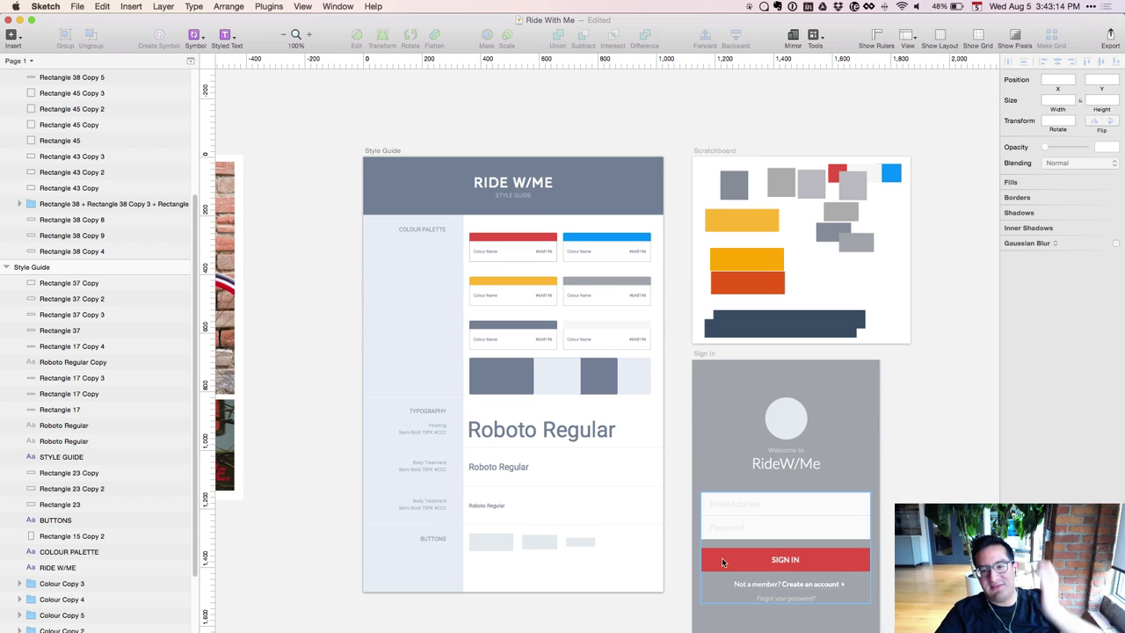
left_click(794, 431)
key("ctrl+c")
left_click(516, 282)
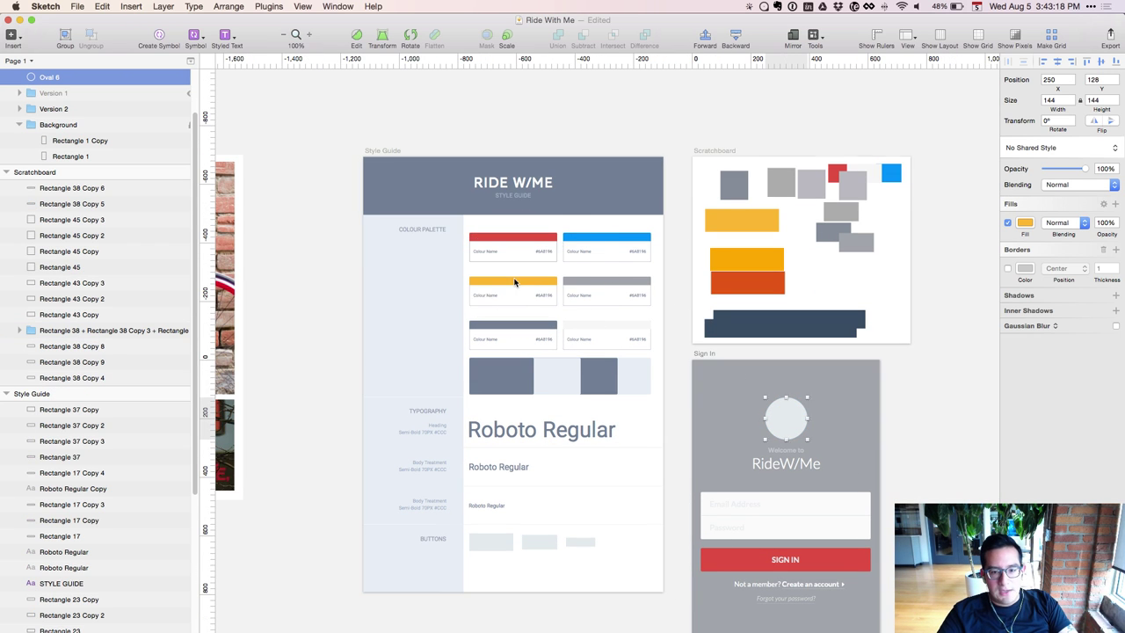
left_click(725, 409)
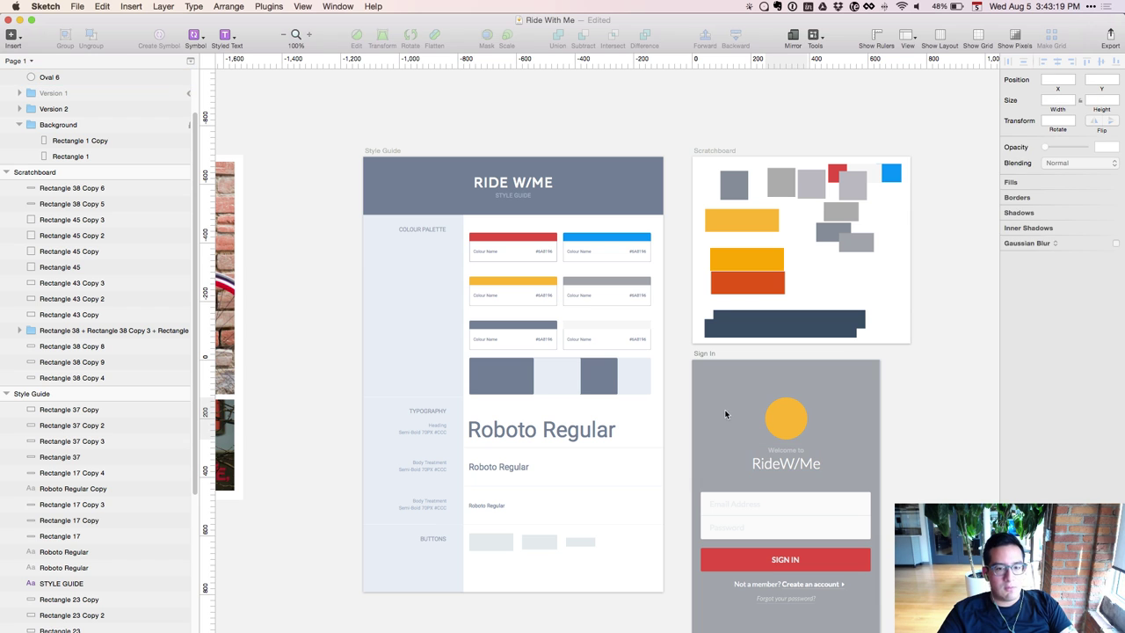
Try the scratchboard's blue and off-white as the fill of the Sign In background, Rectangle 1 Copy
left_click(785, 415)
left_click(133, 141)
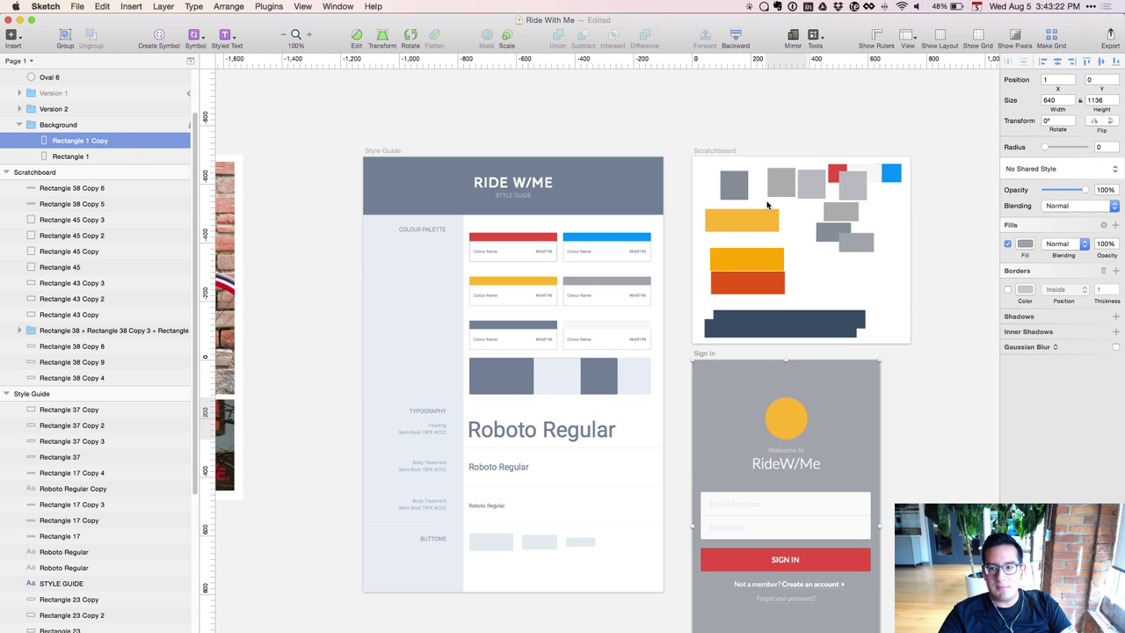
key("ctrl+c")
left_click(891, 173)
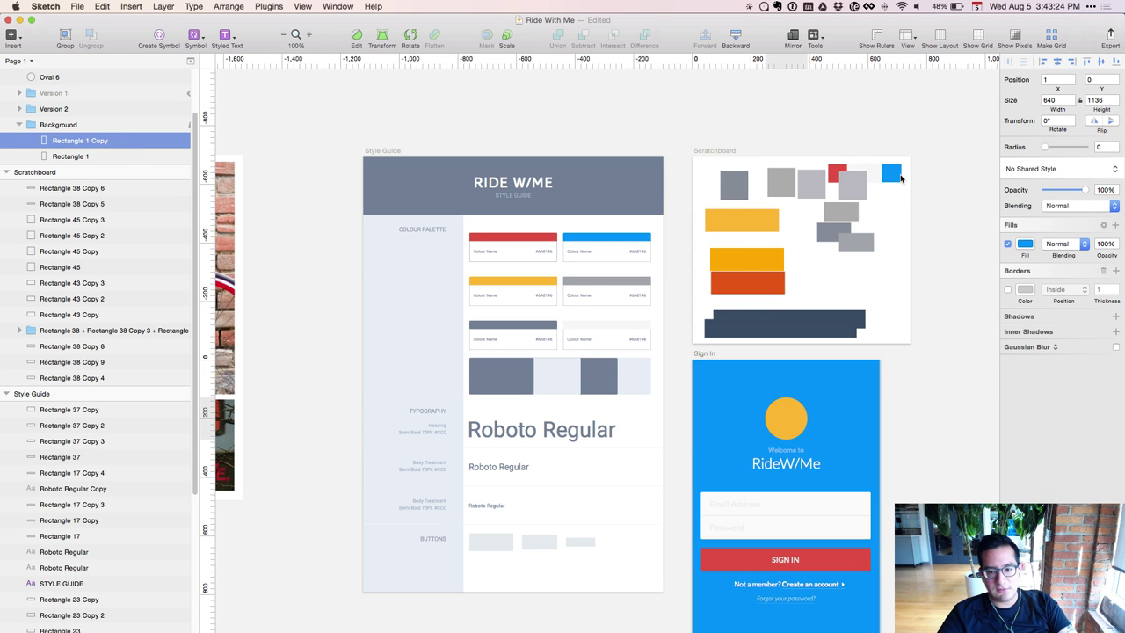
key("ctrl+c")
left_click(856, 171)
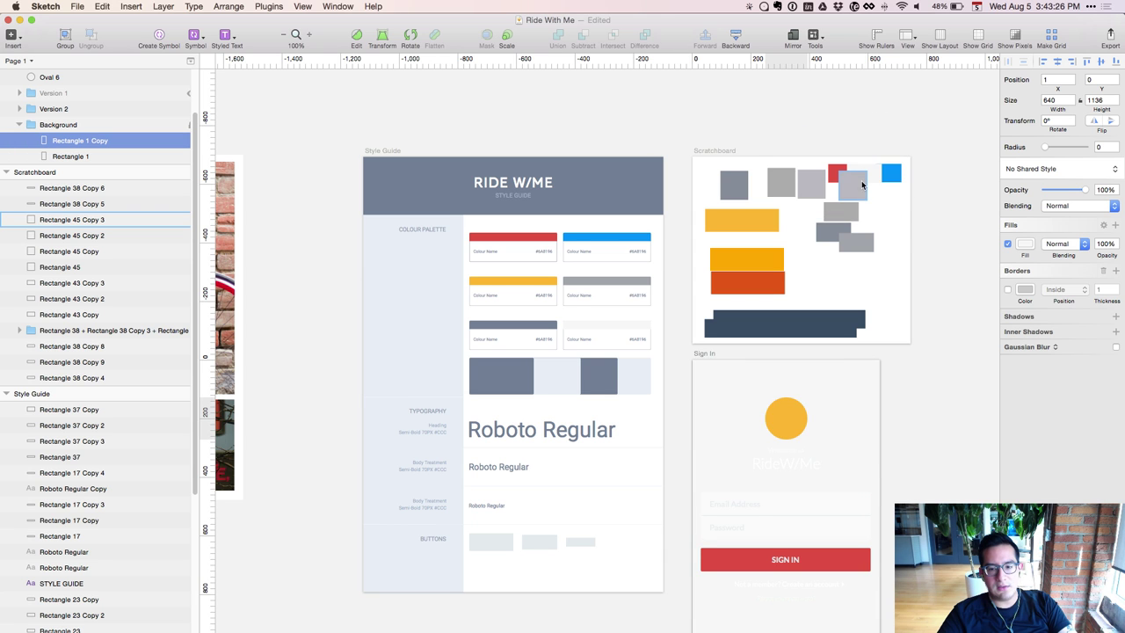
Sample other swatches for the Sign In background and refill it with the palette's grey
key("ctrl+c")
left_click(848, 184)
key("ctrl+c")
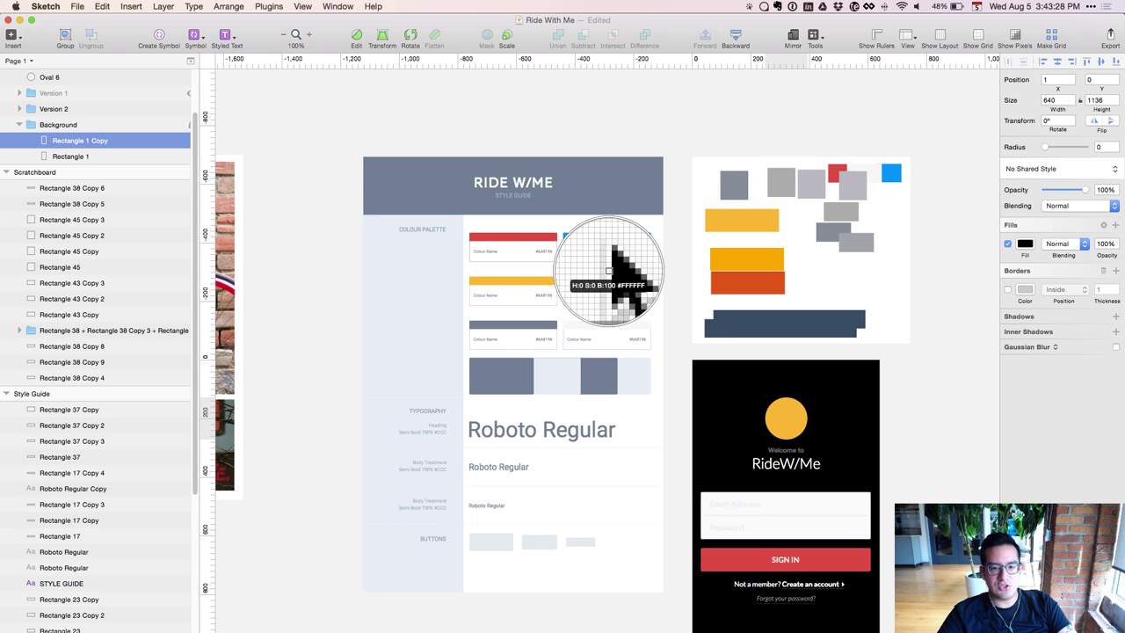
left_click(607, 282)
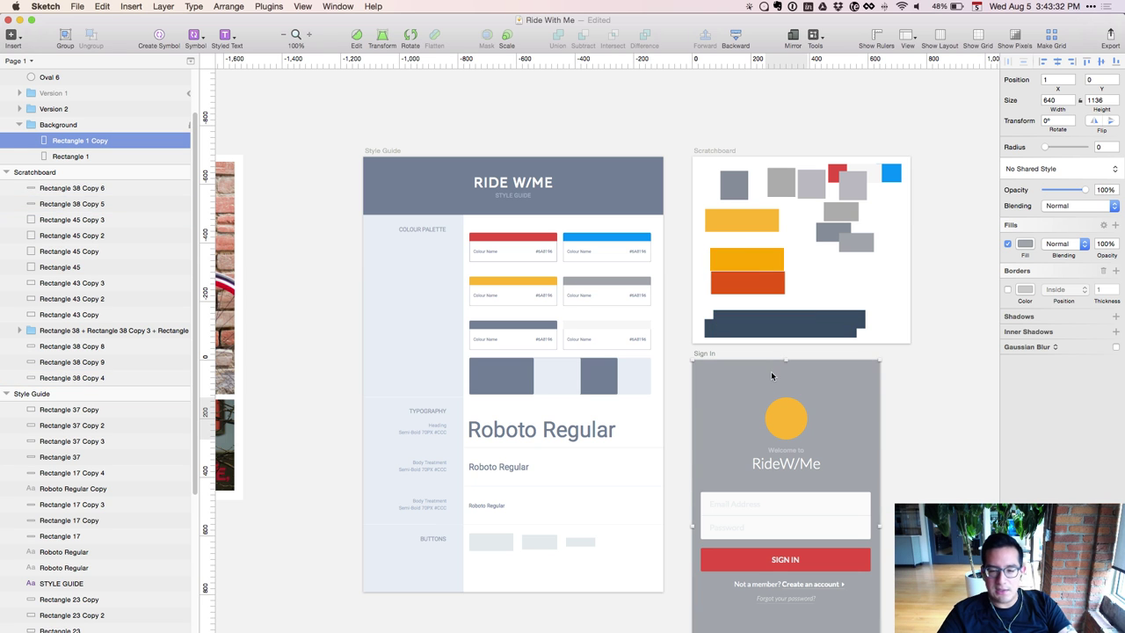
Try to fill the Sign In background with the navy sampled from the scratchboard's lower bar
key("ctrl+c")
left_click(748, 303)
double_click(751, 321)
key("ctrl+c")
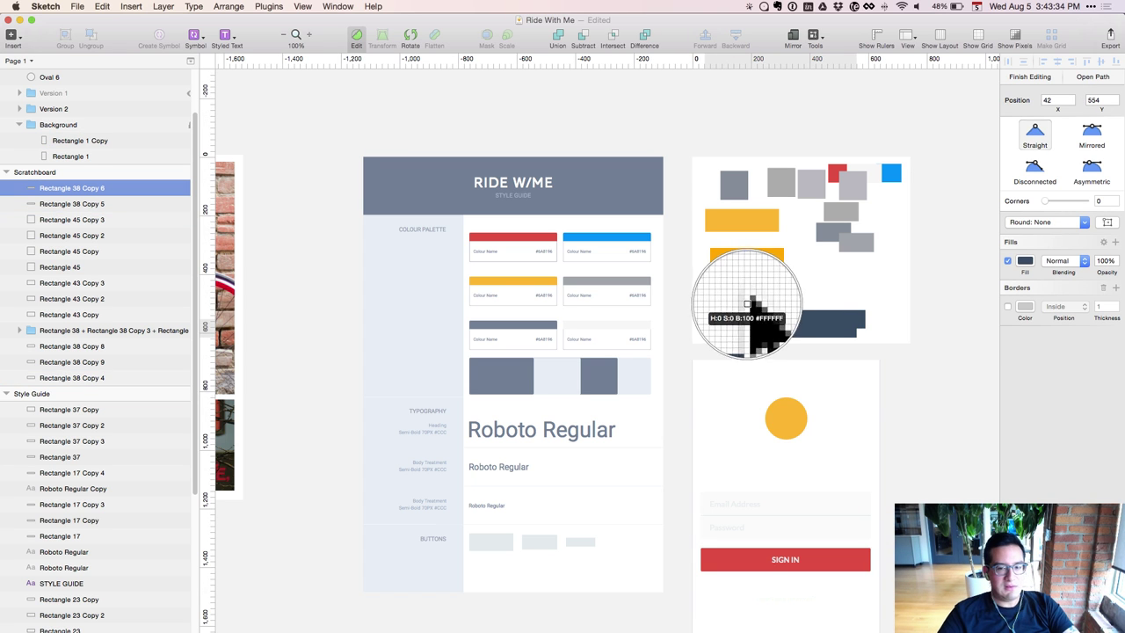
key("Escape")
key("Escape")
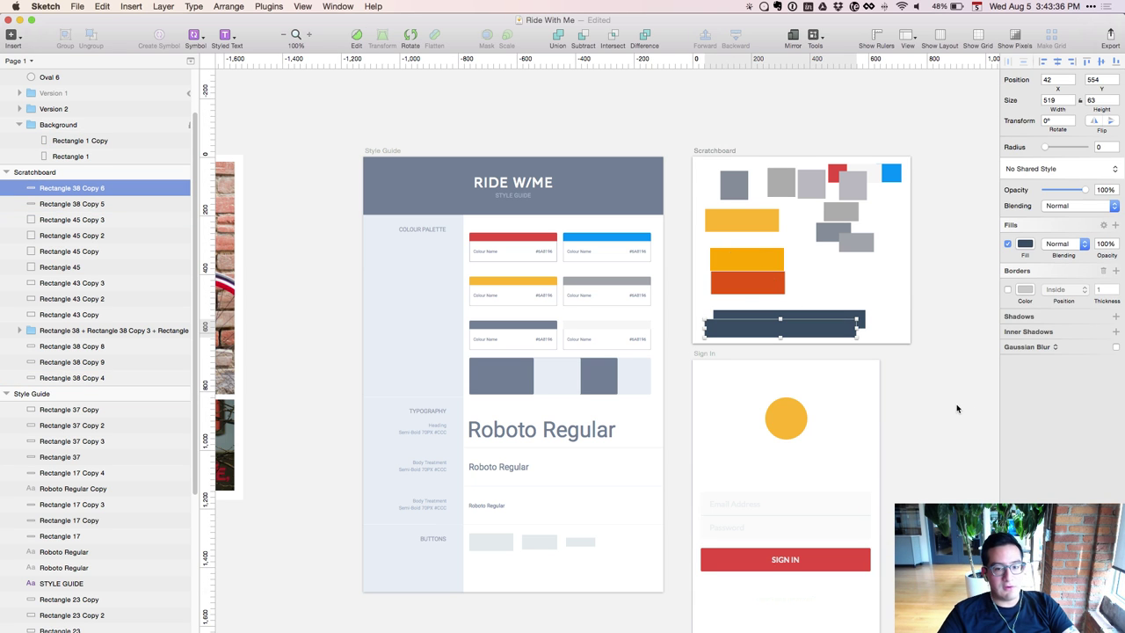
left_click(957, 408)
Fill the Sign In background rectangle, Rectangle 1 Copy, with the scratchboard's navy
left_click(786, 419)
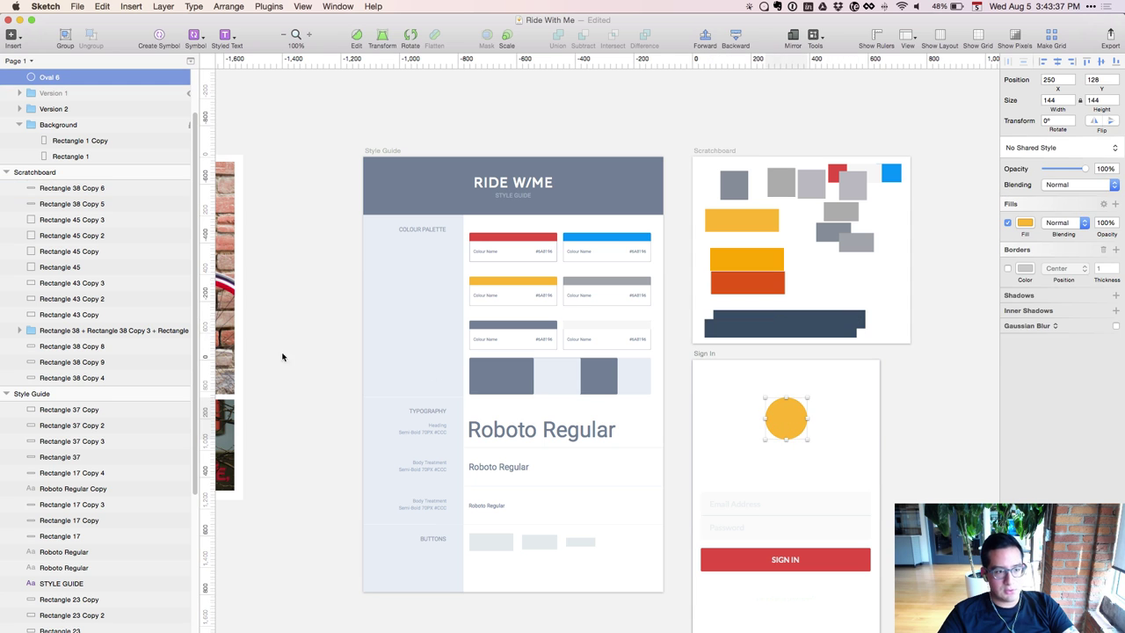
left_click(33, 140)
key("ctrl+c")
left_click(751, 318)
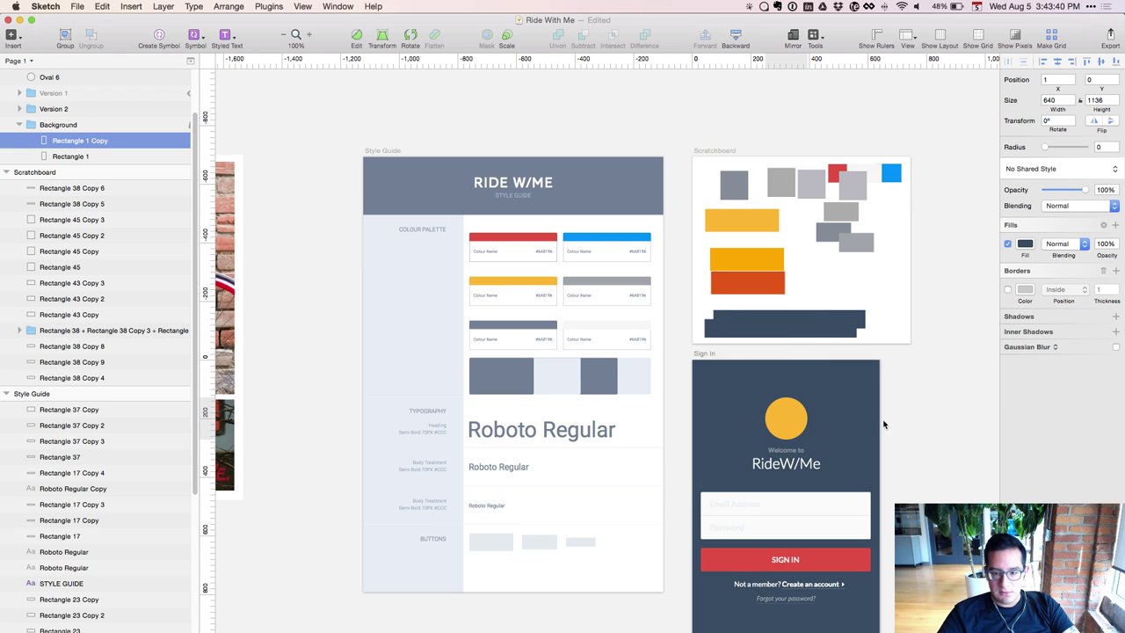
left_click(936, 461)
scroll(937, 460, "up", 3)
key("super+equal")
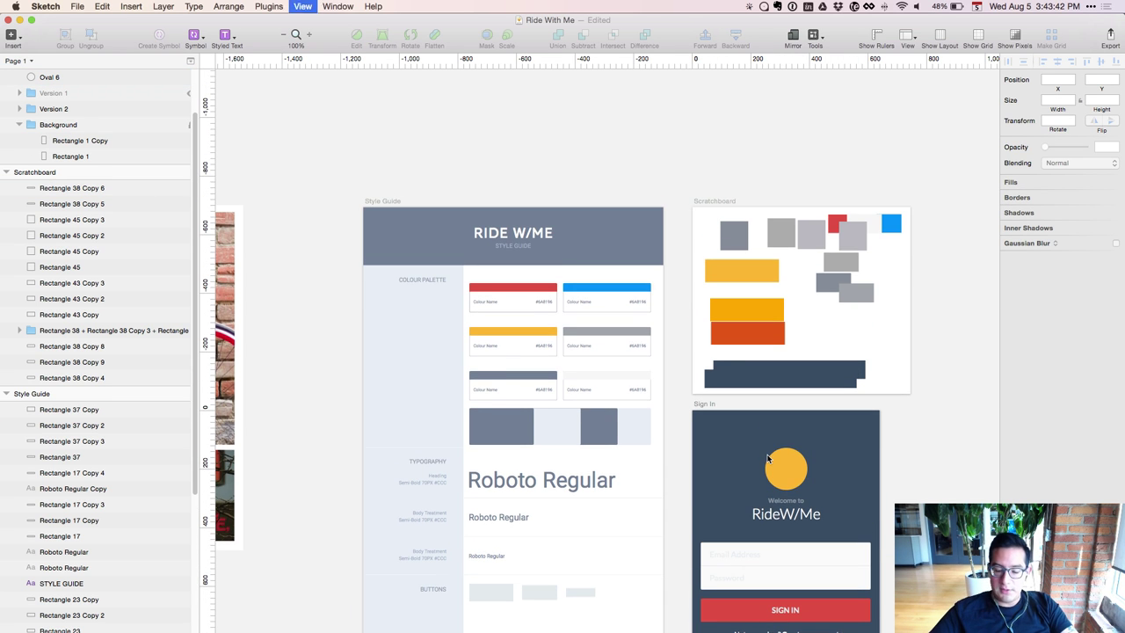
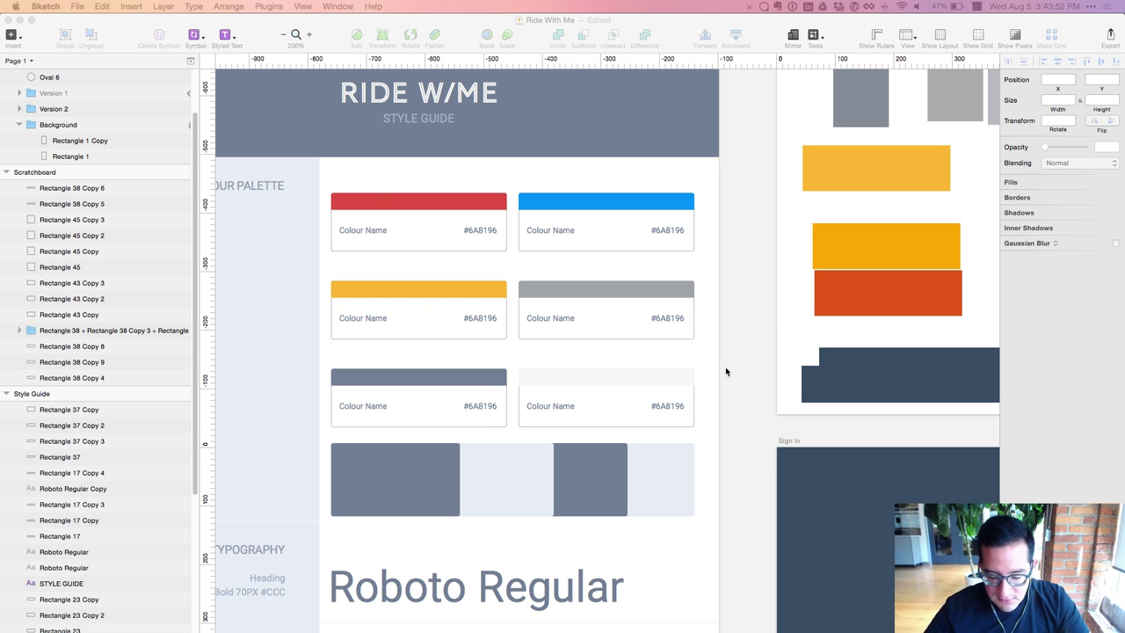
left_click(761, 407)
key("super+minus")
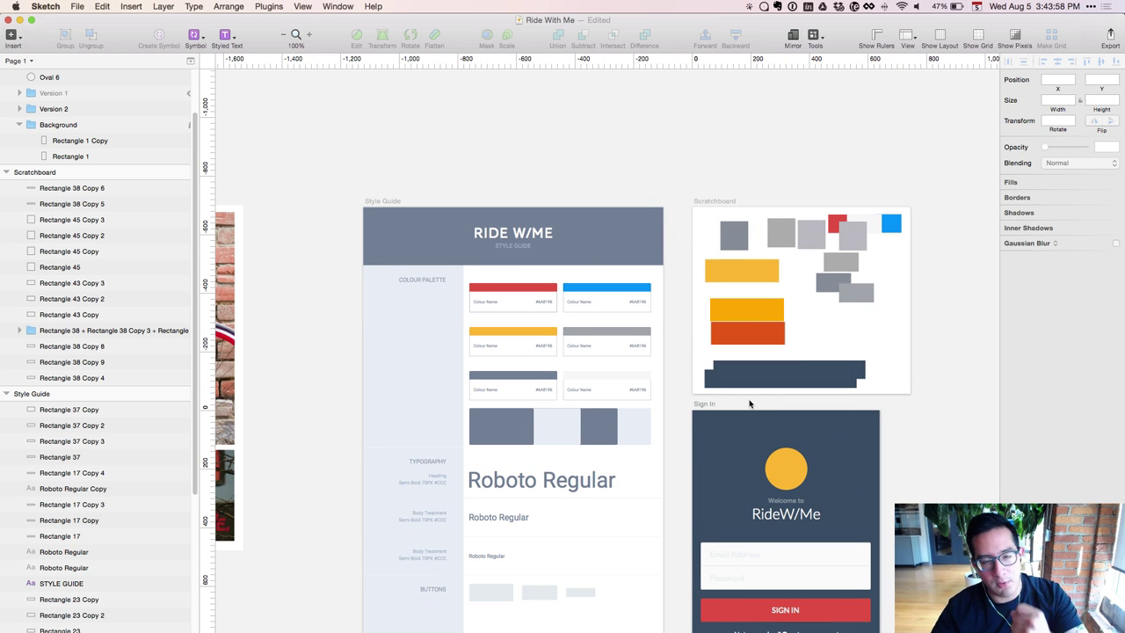
Try the palette's red and blue as the fill of the style guide's header rectangle
left_click(587, 249)
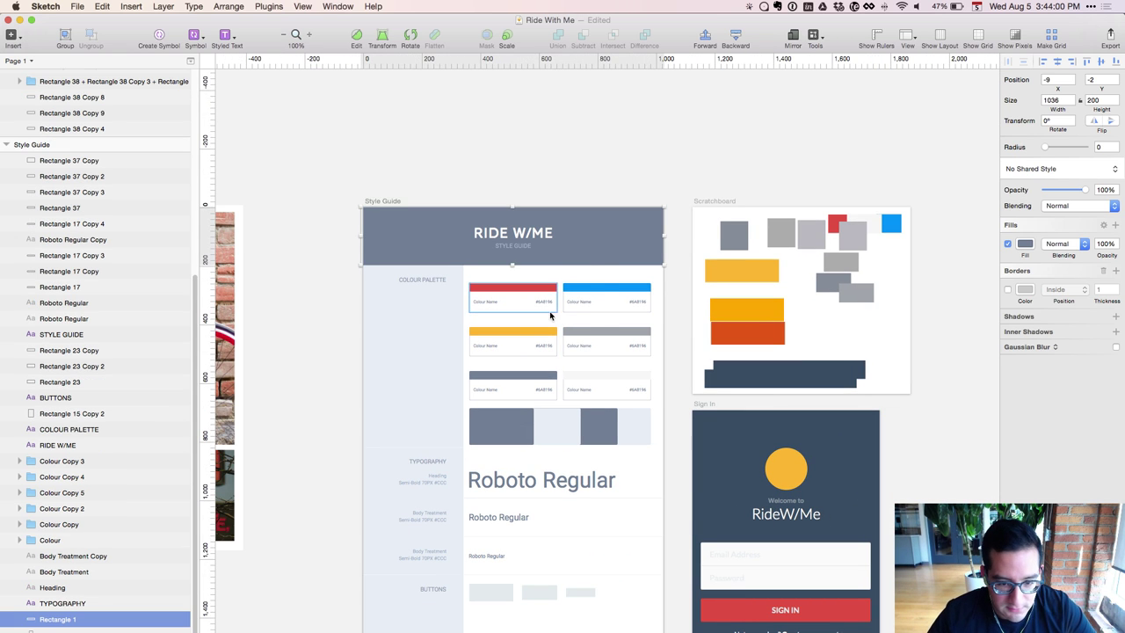
key("ctrl+c")
left_click(538, 283)
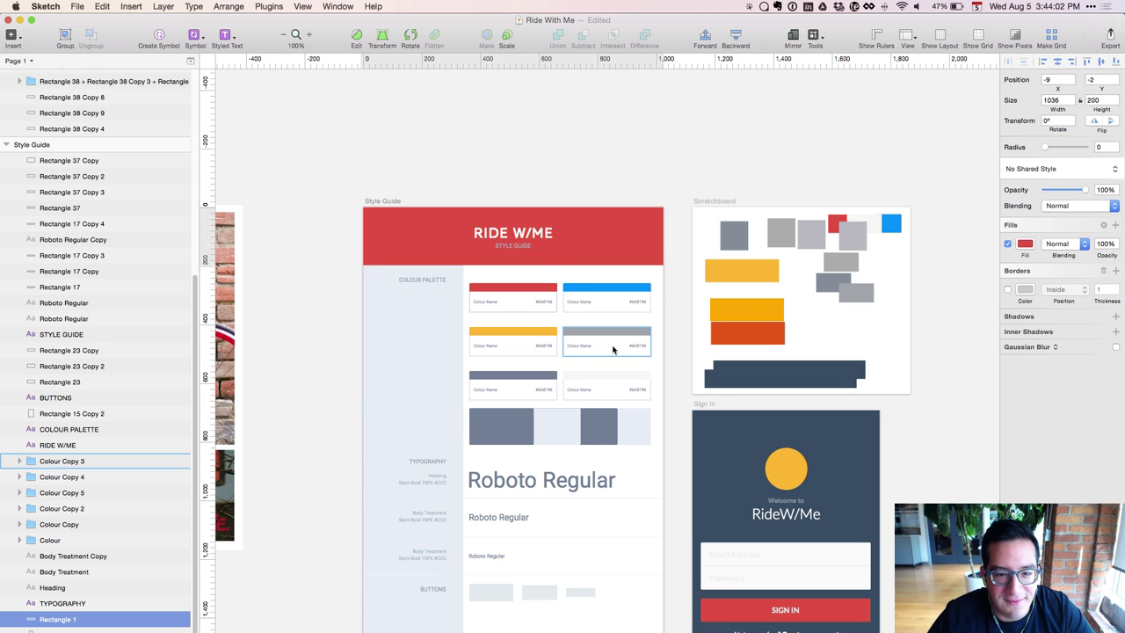
key("ctrl+c")
left_click(589, 288)
key("ctrl+c")
left_click(589, 289)
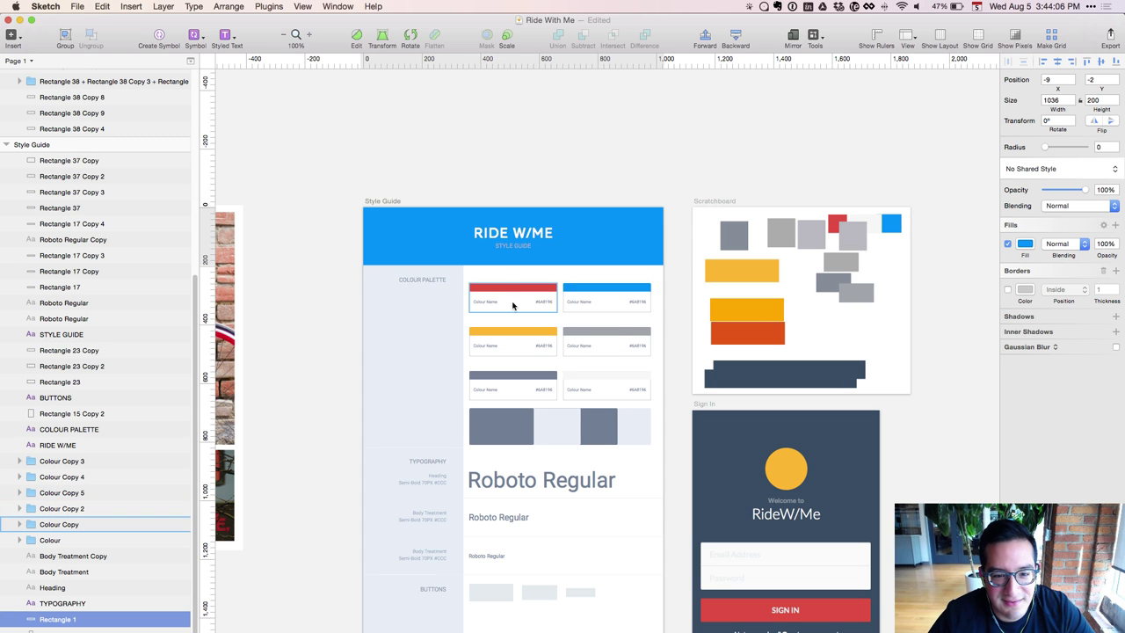
Fill the style guide's header rectangle with the palette's amber
key("ctrl+c")
left_click(508, 338)
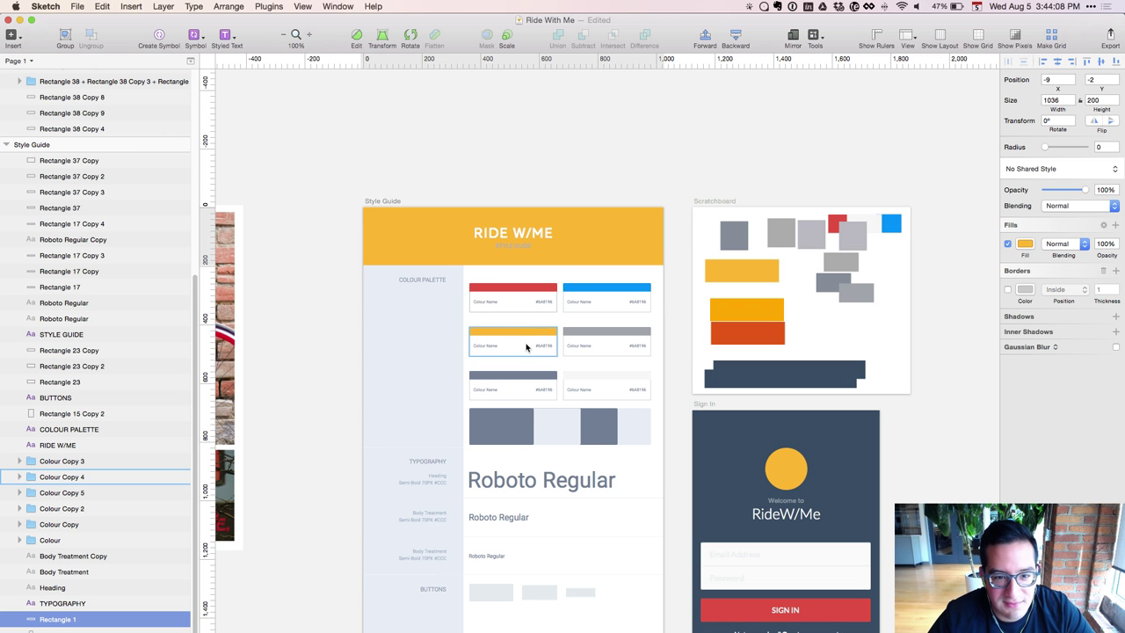
left_click(343, 322)
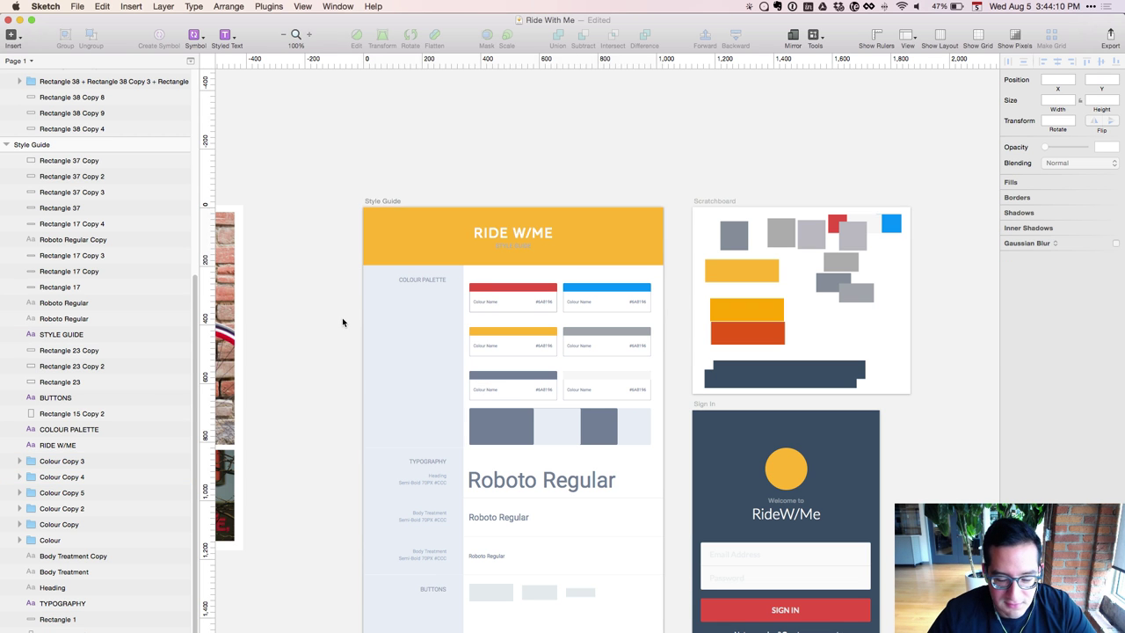
Colour the RIDE W/ME title in the style guide header with the palette's blue
key("super+plus")
key("super+plus")
scroll(343, 322, "up", 10)
scroll(557, 467, "left", 3)
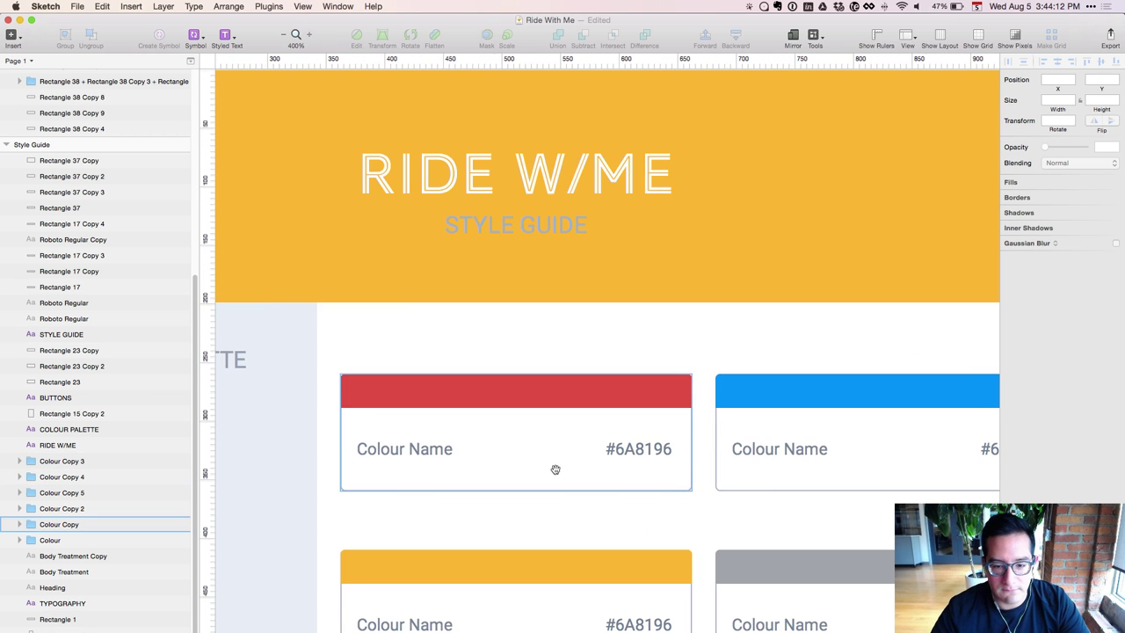
key("super+minus")
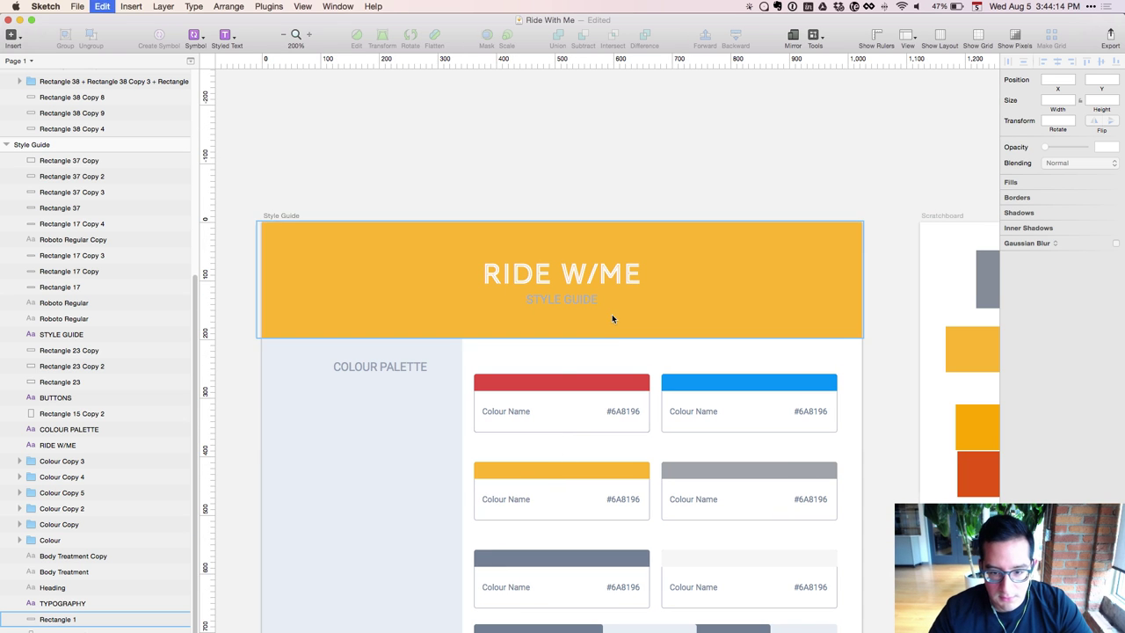
key("ctrl+c")
left_click(613, 404)
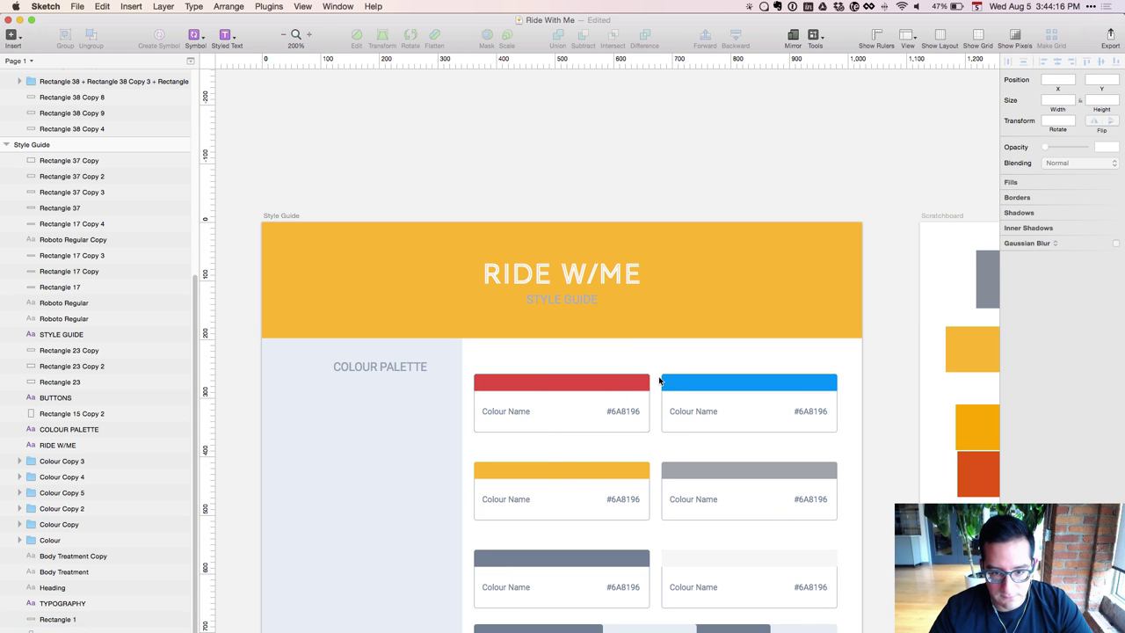
left_click(668, 307)
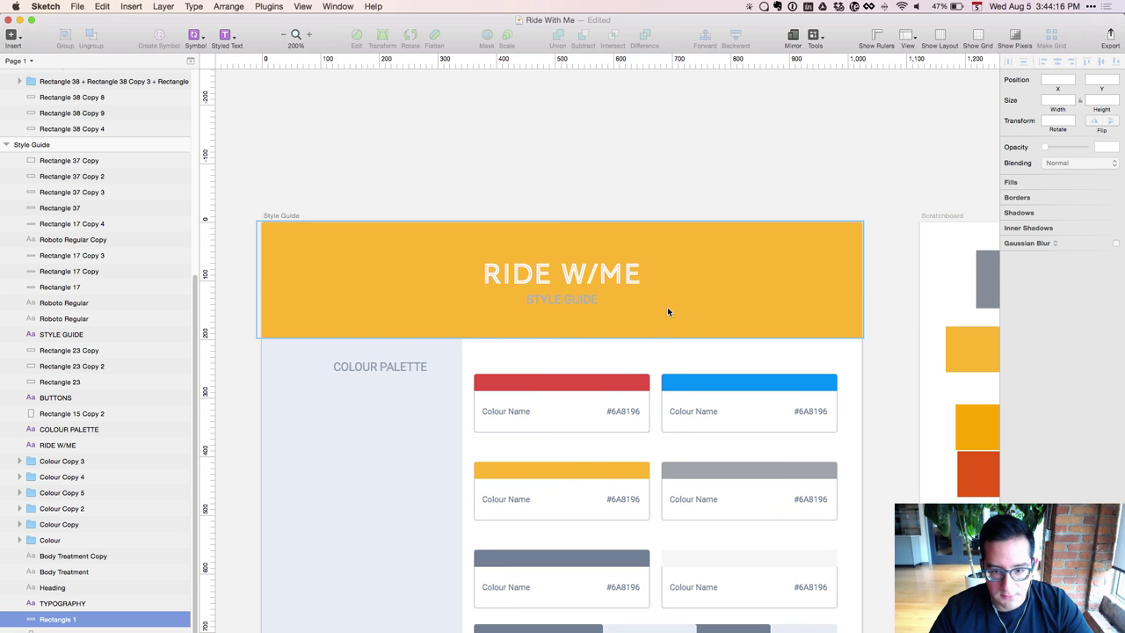
left_click(594, 264)
key("ctrl+c")
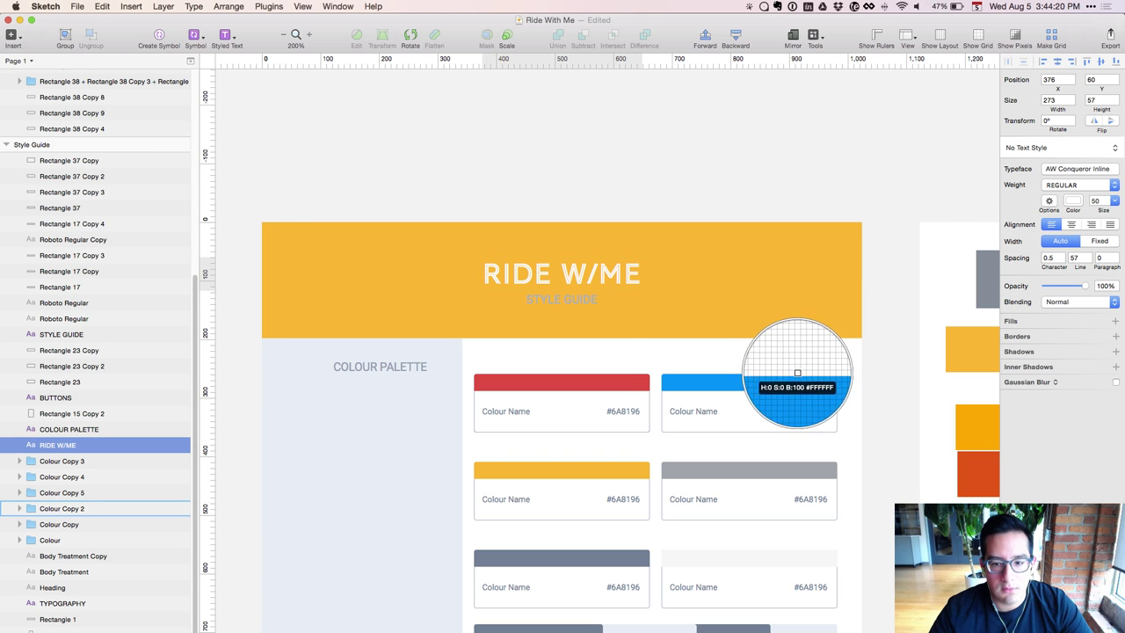
left_click(791, 385)
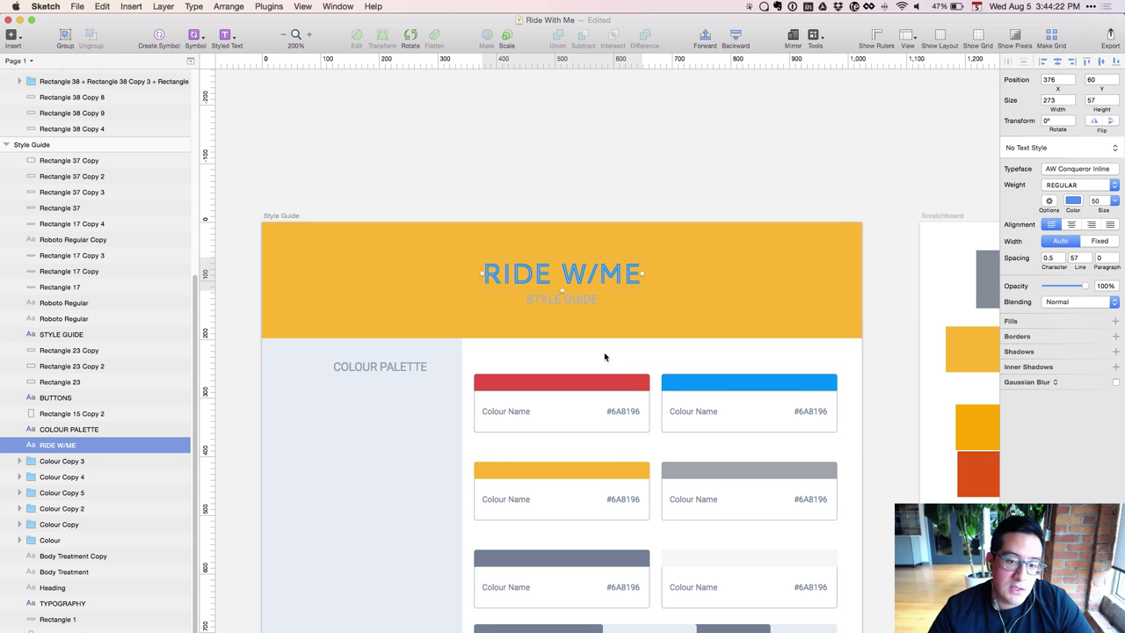
Try white as the text colour of the STYLE GUIDE subtitle in the style guide header
left_click(597, 305)
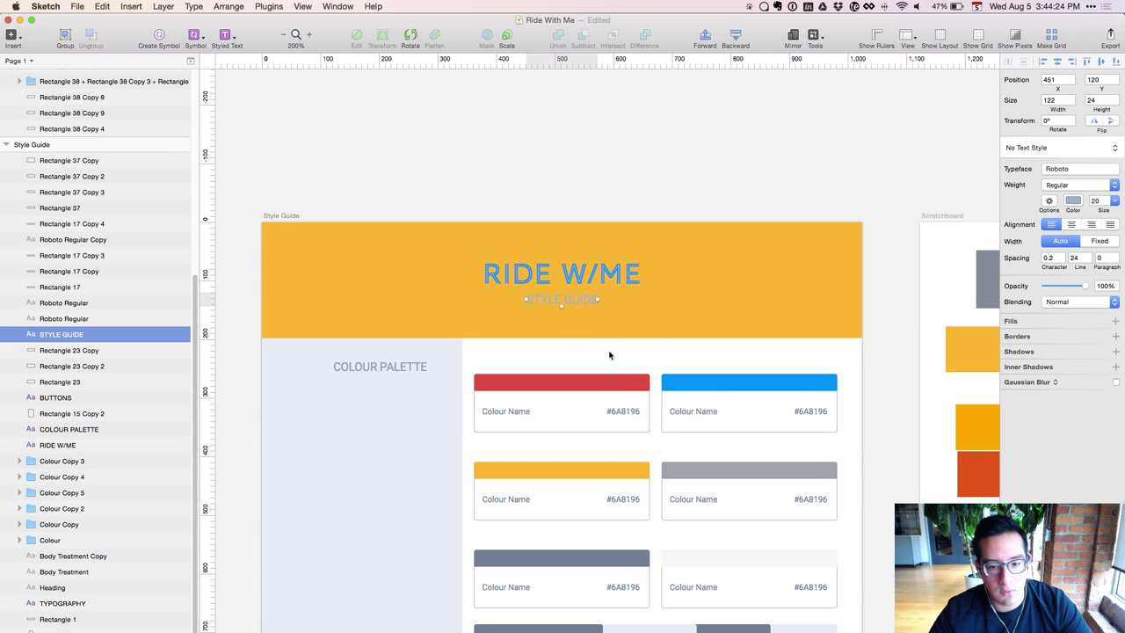
key("ctrl+c")
left_click(610, 352)
Try the palette's red on both the RIDE W/ME title and the STYLE GUIDE subtitle in the header
left_click(492, 275)
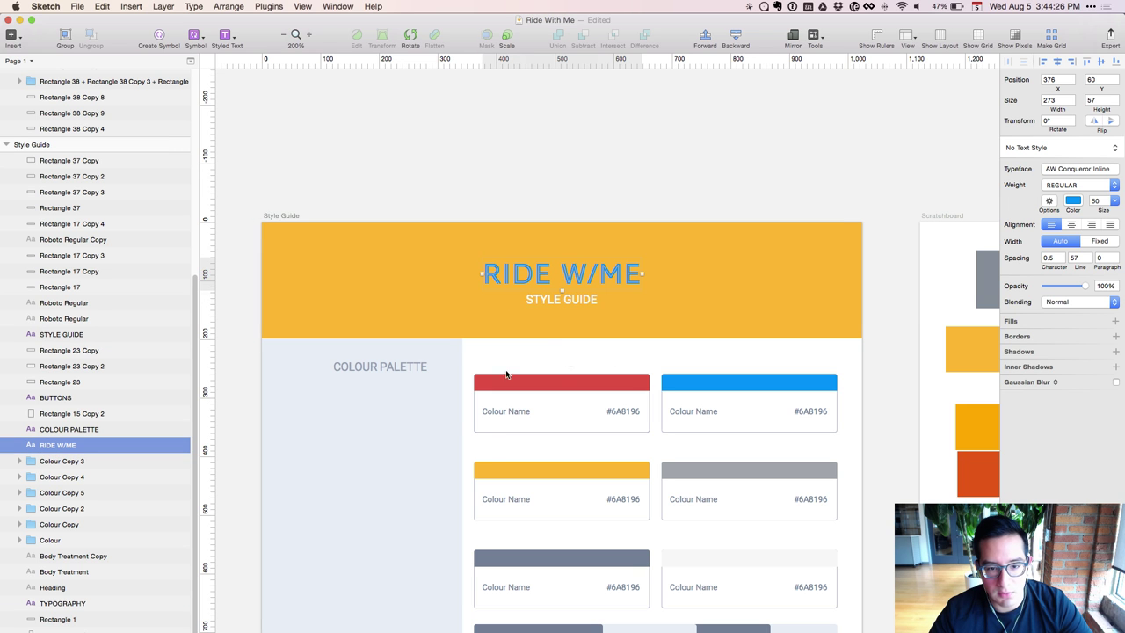
key("ctrl+c")
left_click(507, 388)
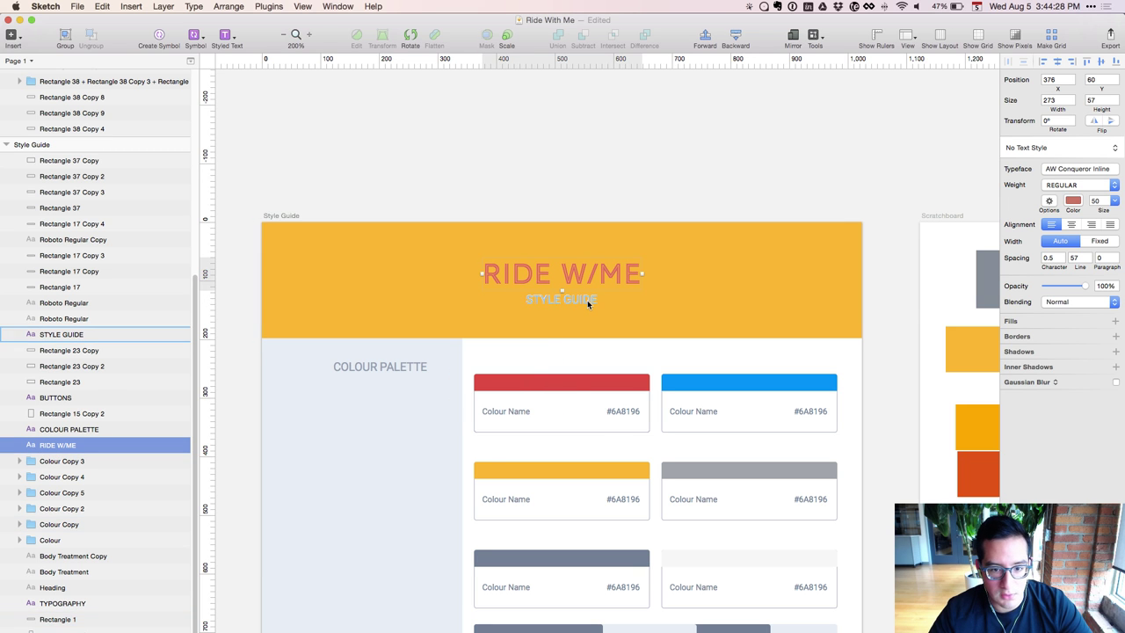
left_click(598, 302)
key("ctrl+c")
left_click(583, 384)
left_click(565, 360)
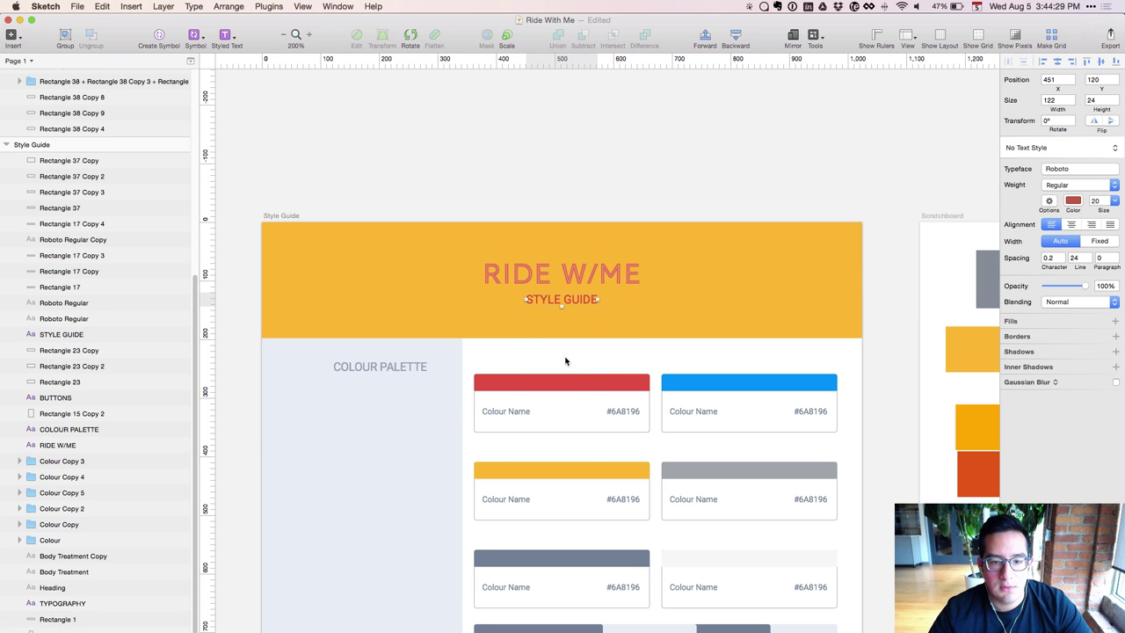
Colour the STYLE GUIDE subtitle white, sampling the artboard's white background
left_click(543, 301)
key("ctrl+c")
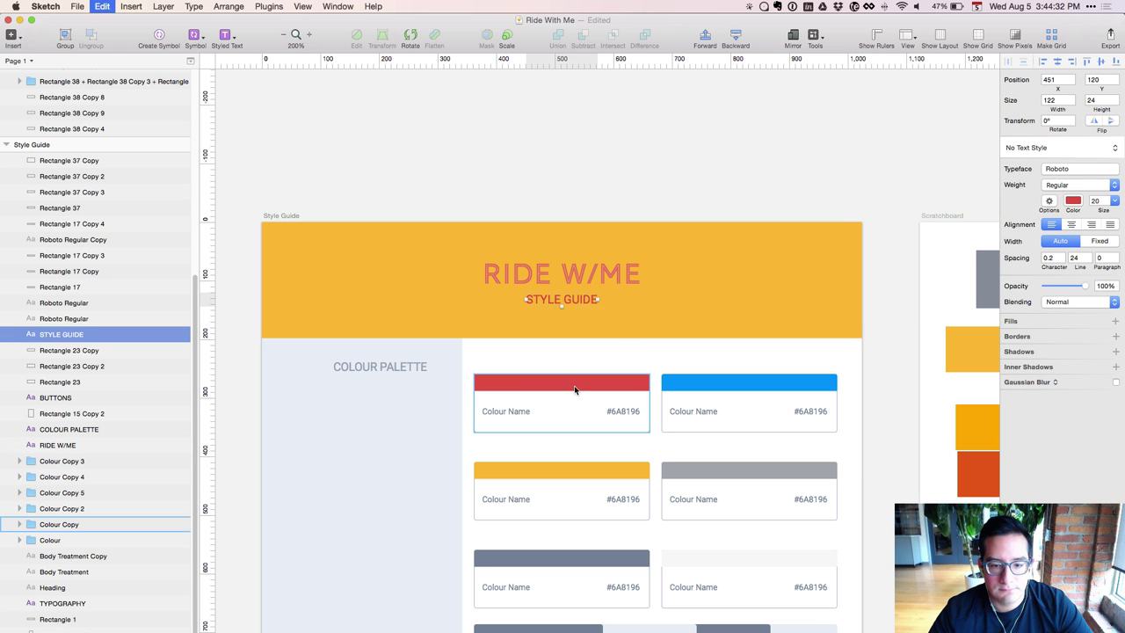
left_click(575, 354)
Try the palette's blue as the fill of the header rectangle, Rectangle 1
left_click(523, 313)
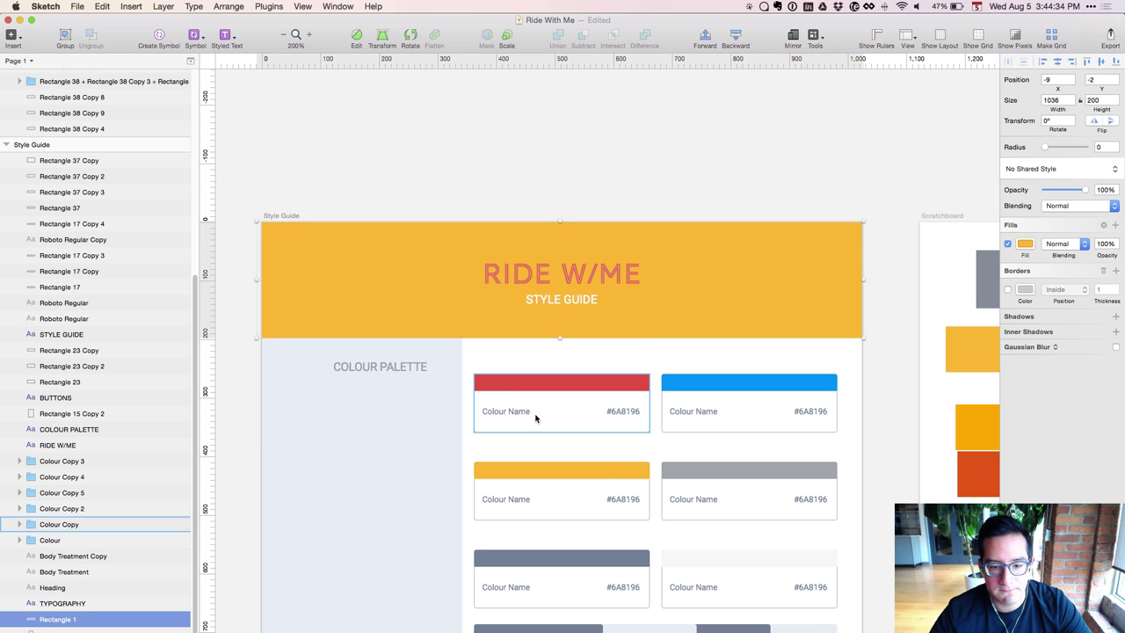
key("ctrl+c")
left_click(674, 393)
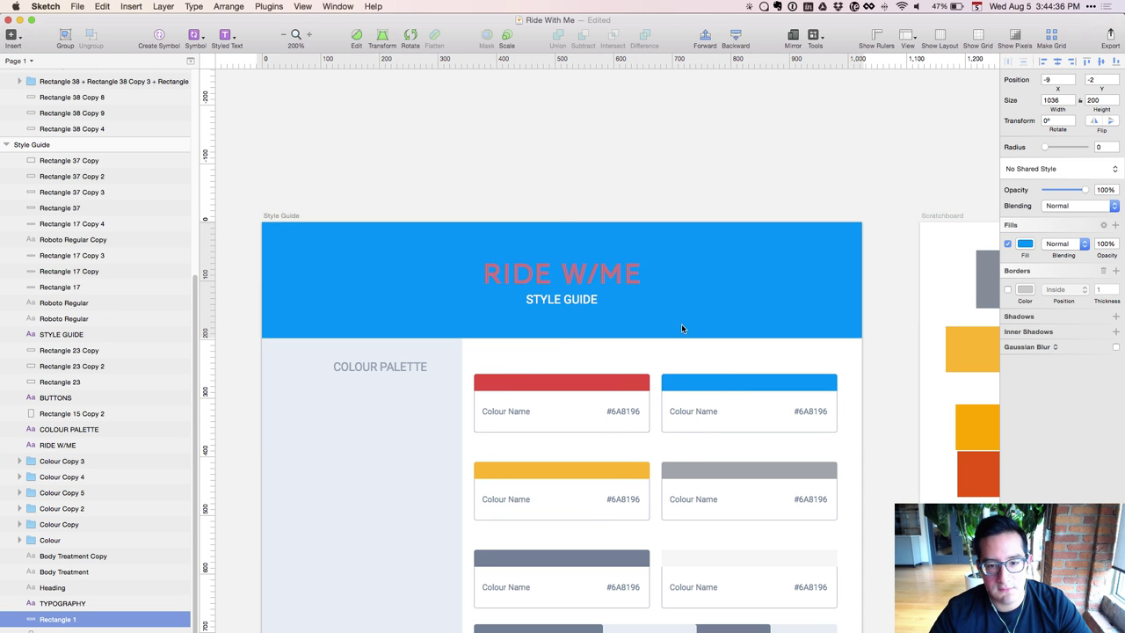
Colour the RIDE W/ME title white, sampled from the artboard's background
left_click(581, 273)
key("ctrl+c")
left_click(582, 448)
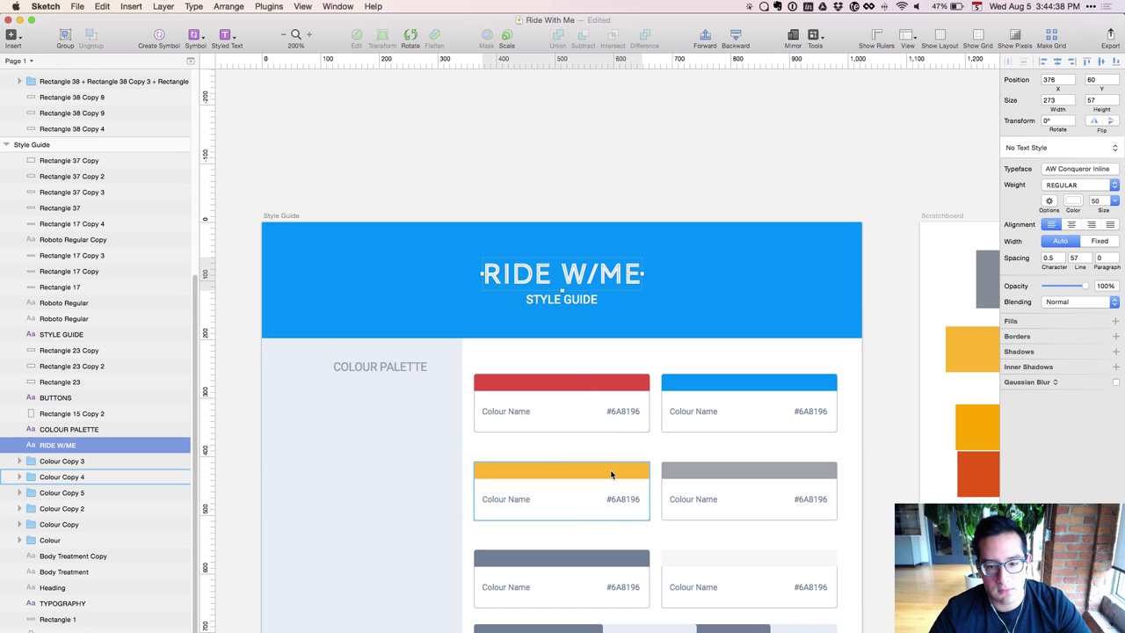
Try the palette's amber on the RIDE W/ME title and undo that colour change
key("ctrl+c")
left_click(589, 471)
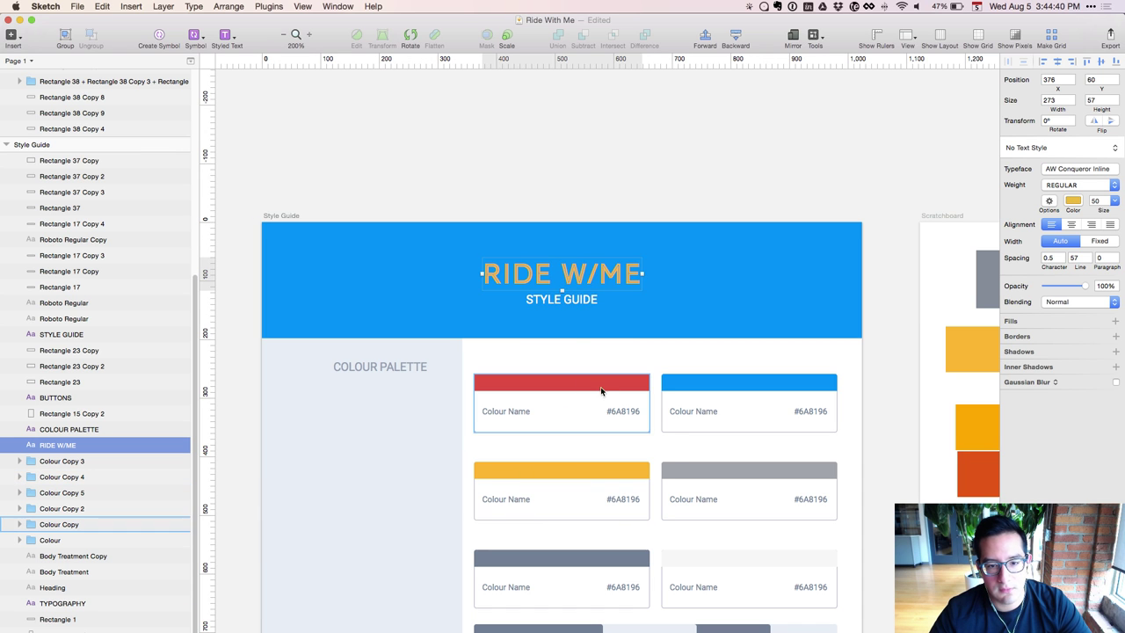
key("super+z")
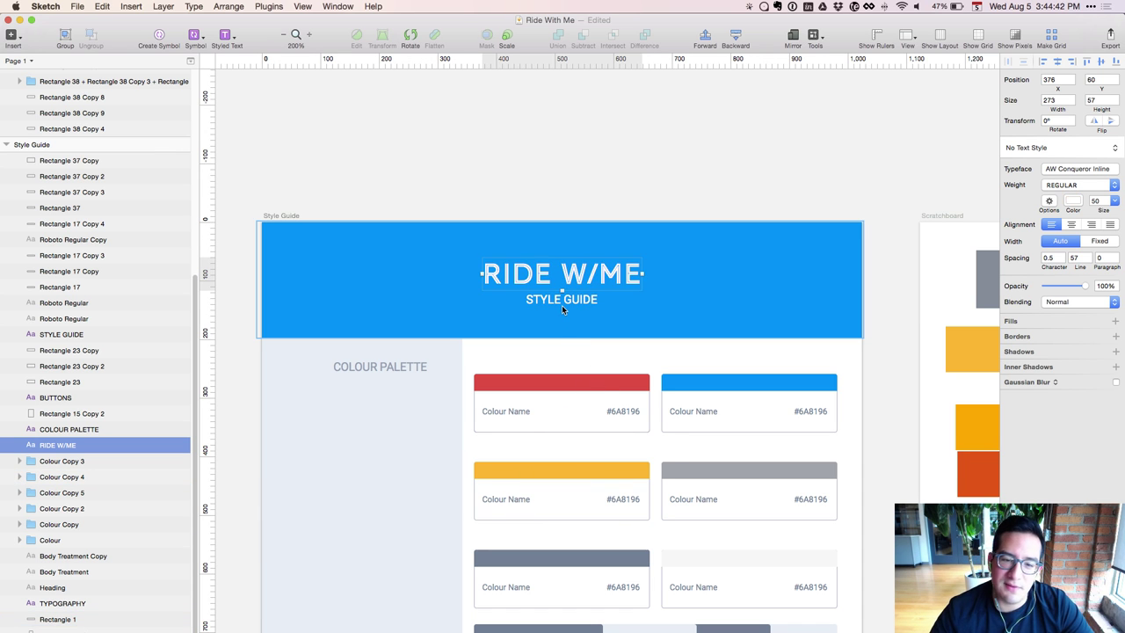
left_click(568, 352)
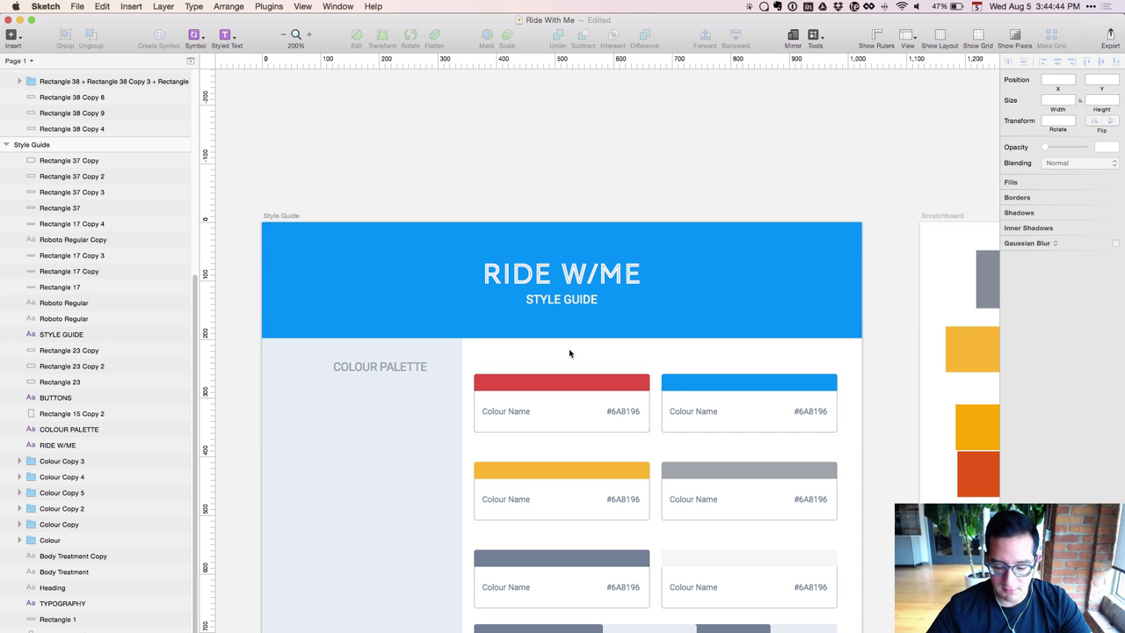
Try the palette's red as the header rectangle's fill while viewing the artboards at 100% zoom
key("super+0")
left_click(515, 321)
key("ctrl+c")
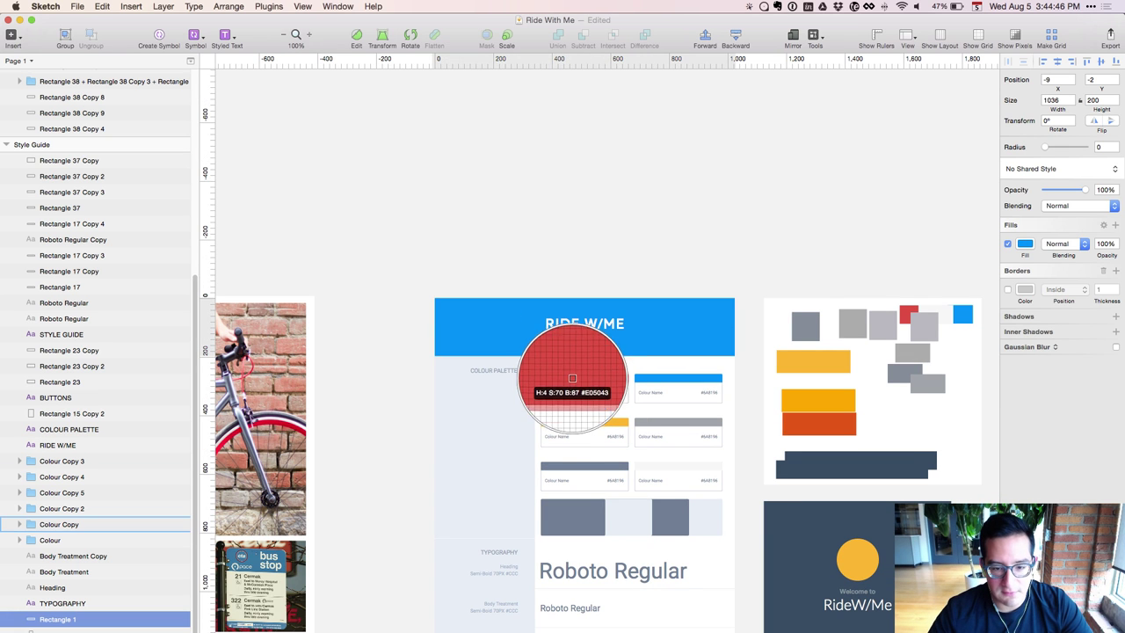
left_click(572, 378)
left_click(666, 380)
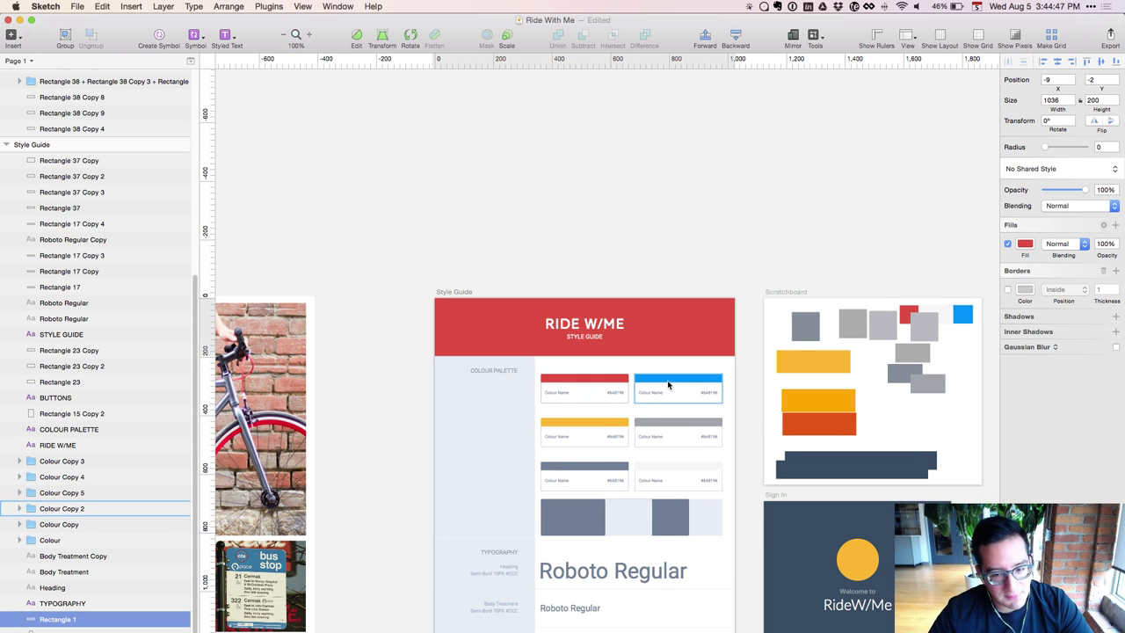
Darken the blue swatch on the Scratchboard by setting its fill brightness to 94
left_click(980, 413)
key("super+plus")
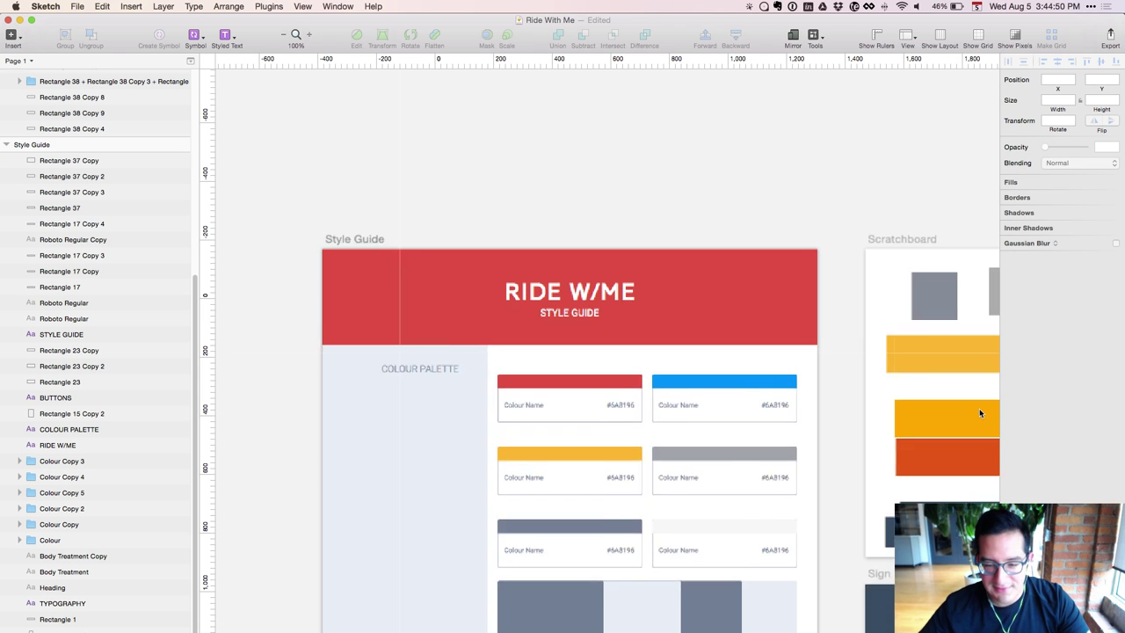
left_click_drag(944, 202, 490, 216)
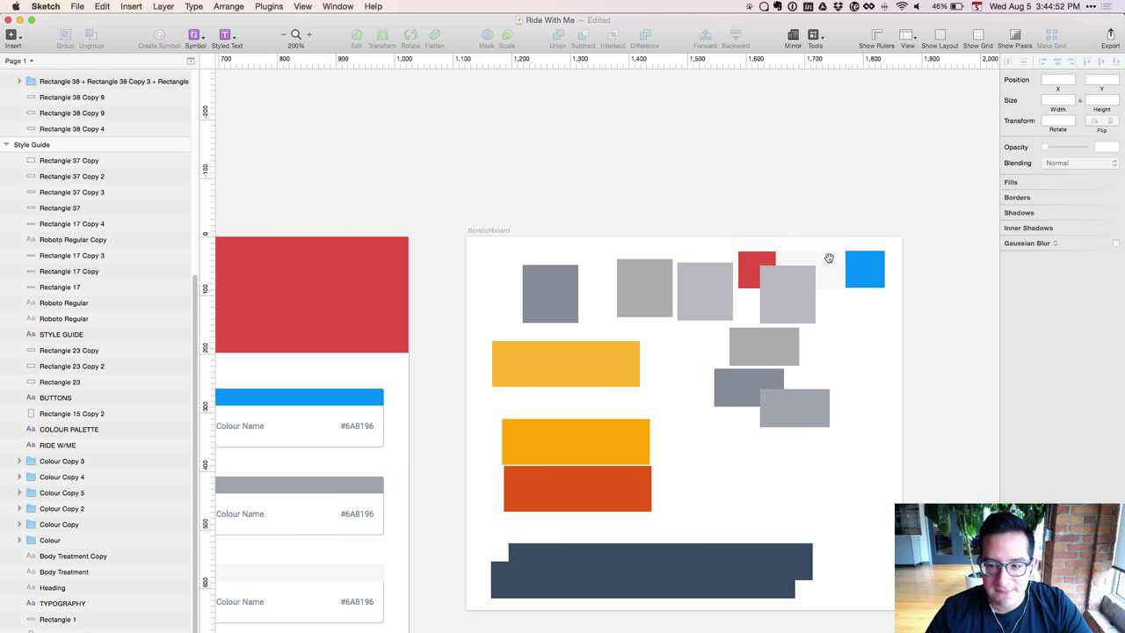
double_click(862, 267)
left_click(1025, 245)
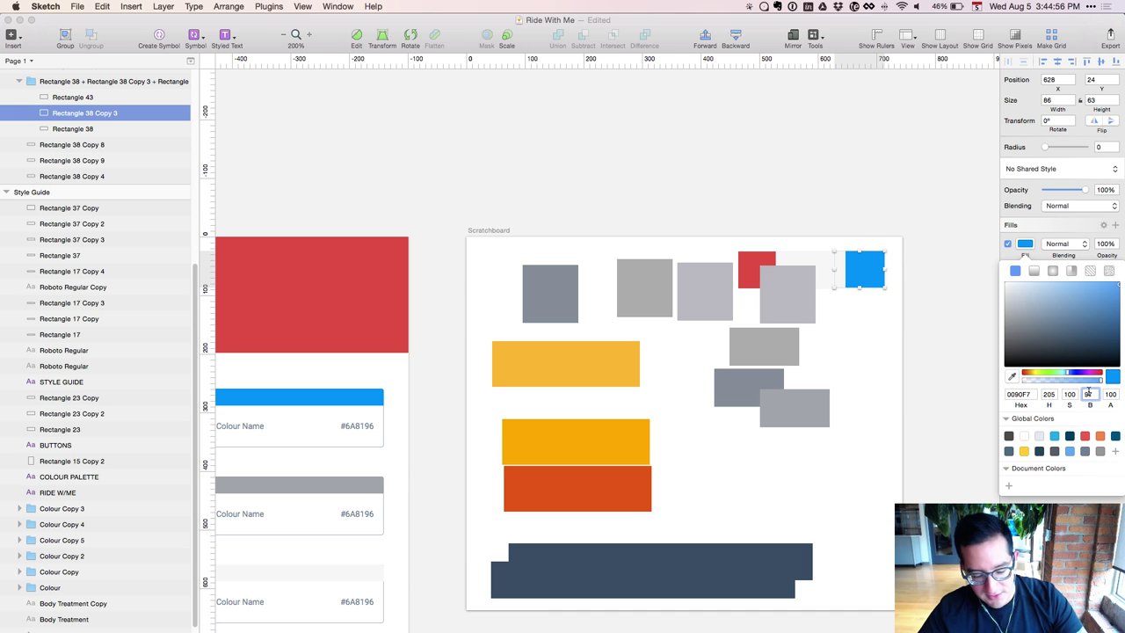
key("super+a")
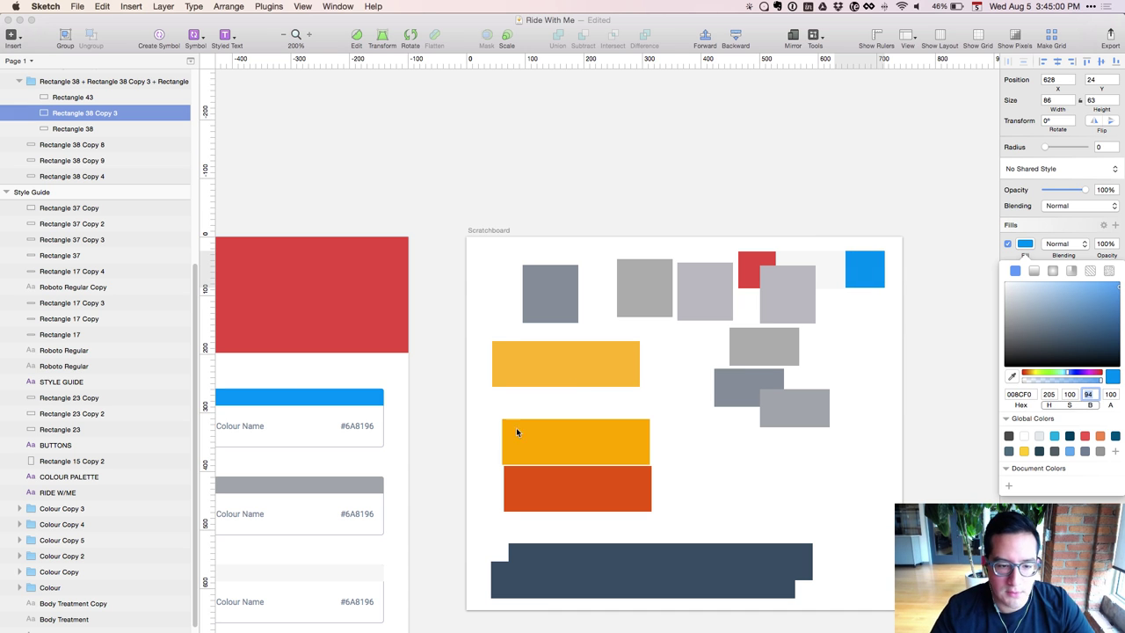
Fill the blue strip of the palette's colour card with the Scratchboard's darkened blue, #008CF0
left_click(295, 393, "super")
key("ctrl+c")
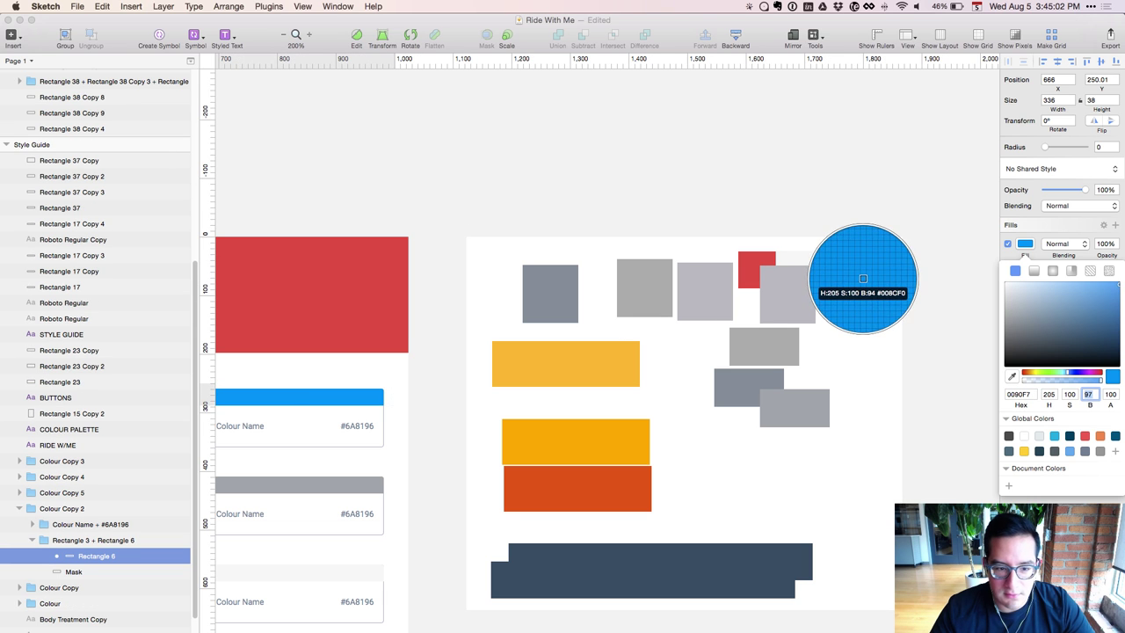
left_click(862, 277)
left_click_drag(457, 378, 757, 341)
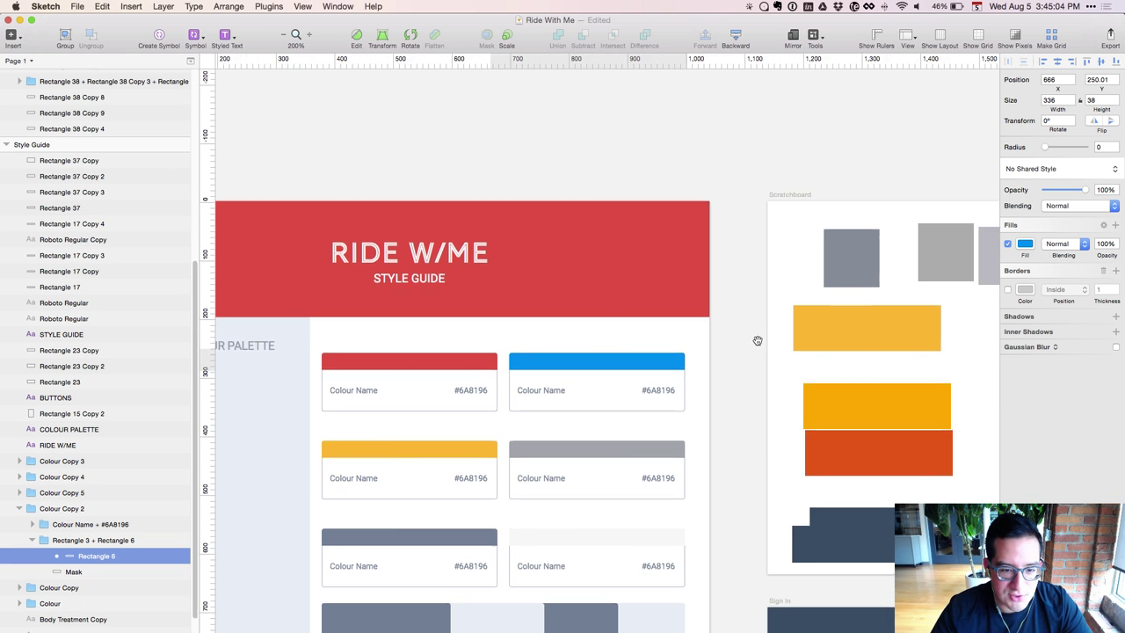
left_click(446, 335)
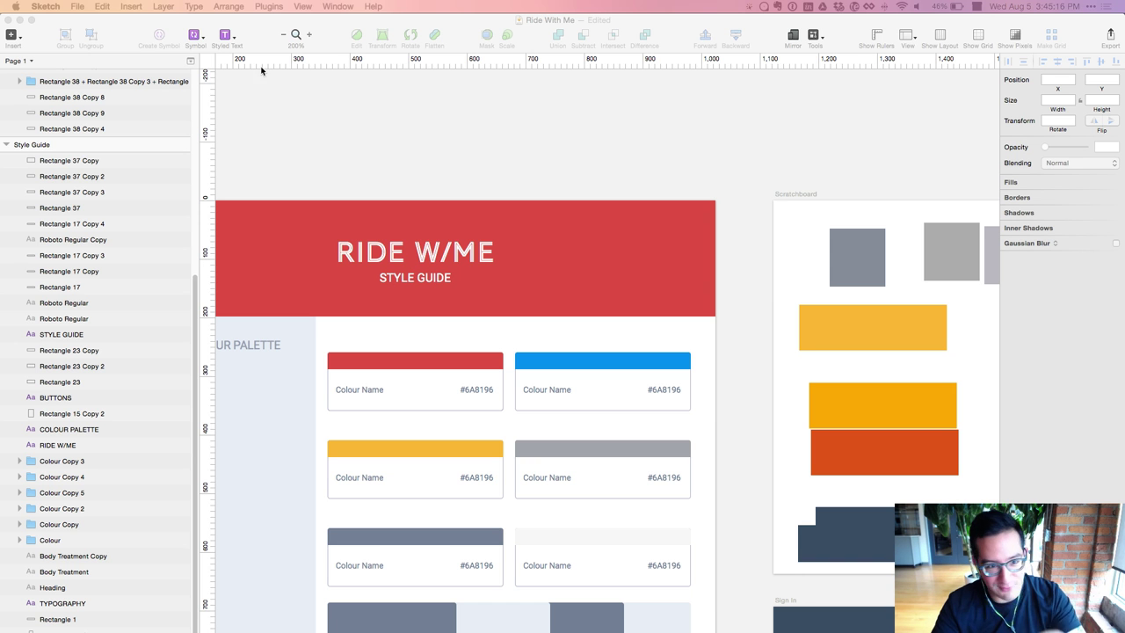
key("super+0")
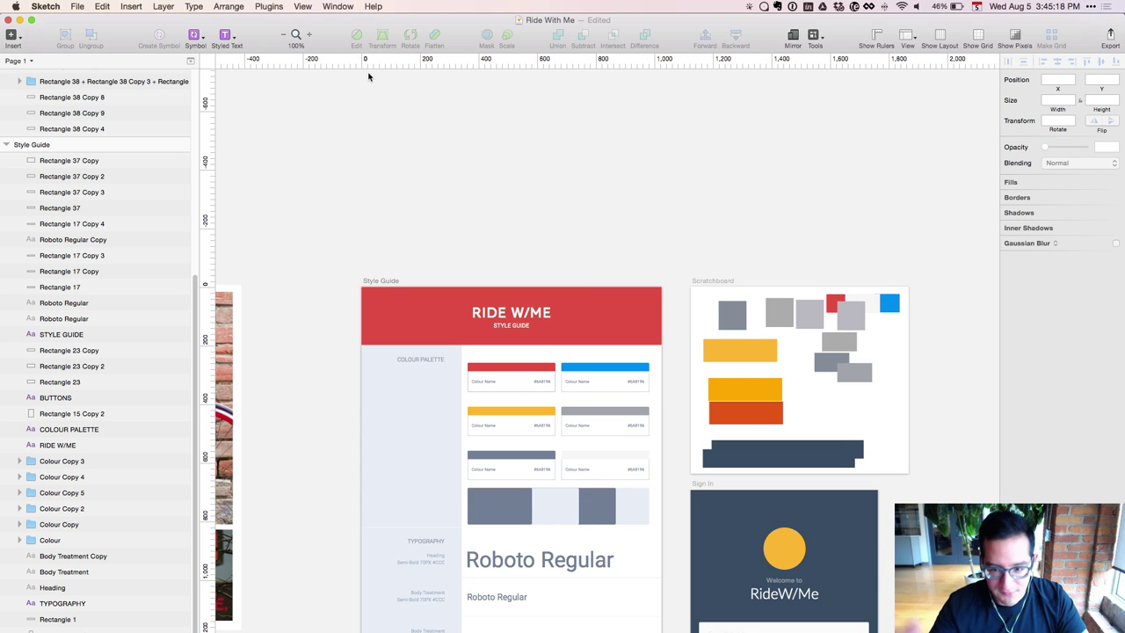
Move the Scratchboard's light amber rectangle to X 63, Y 220, directly above the two orange rectangles
left_click(743, 356)
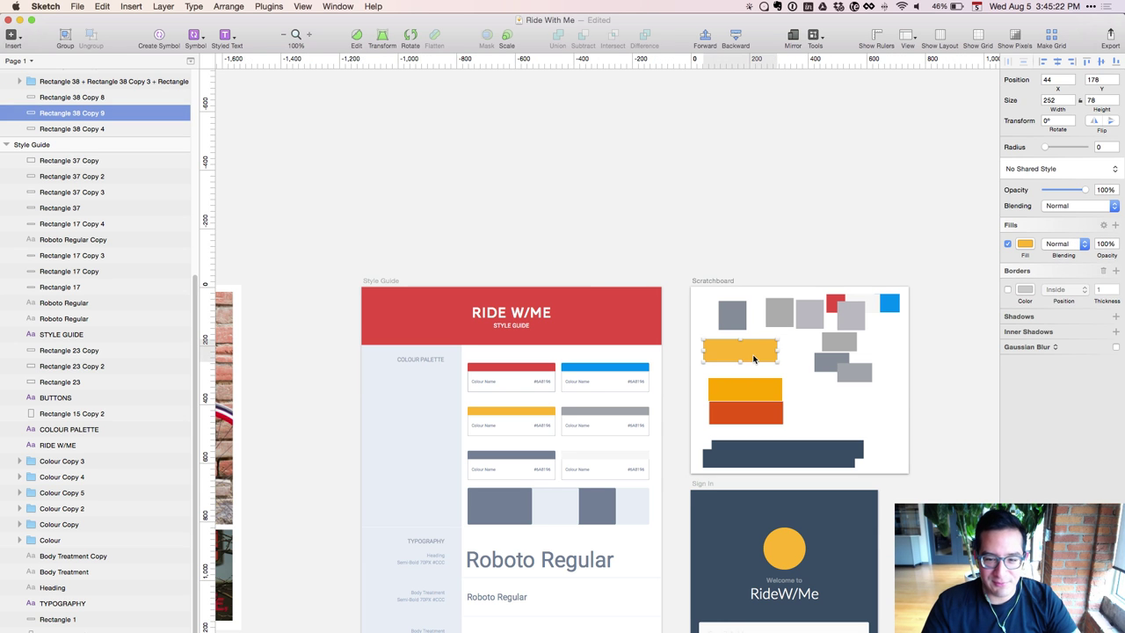
left_click_drag(753, 356, 760, 370)
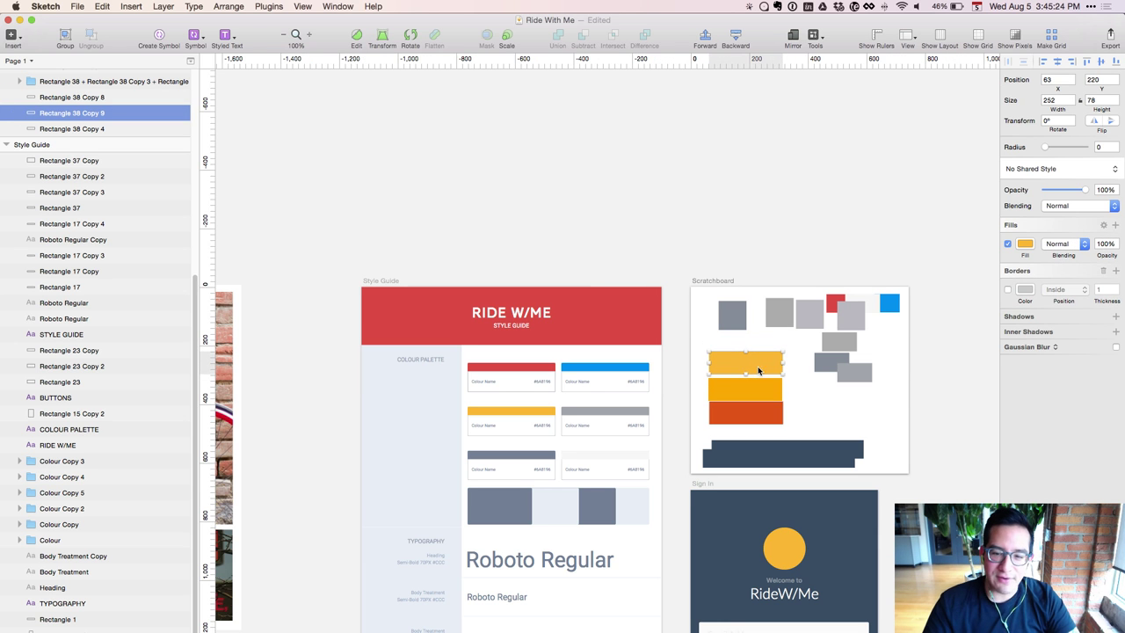
left_click(842, 417)
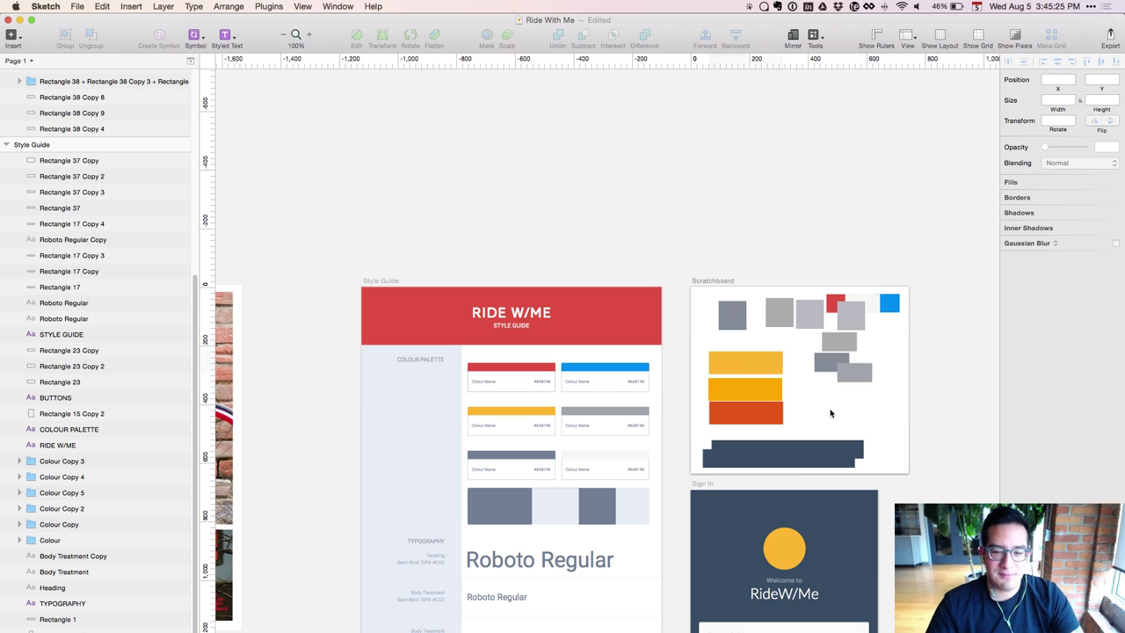
left_click(529, 407)
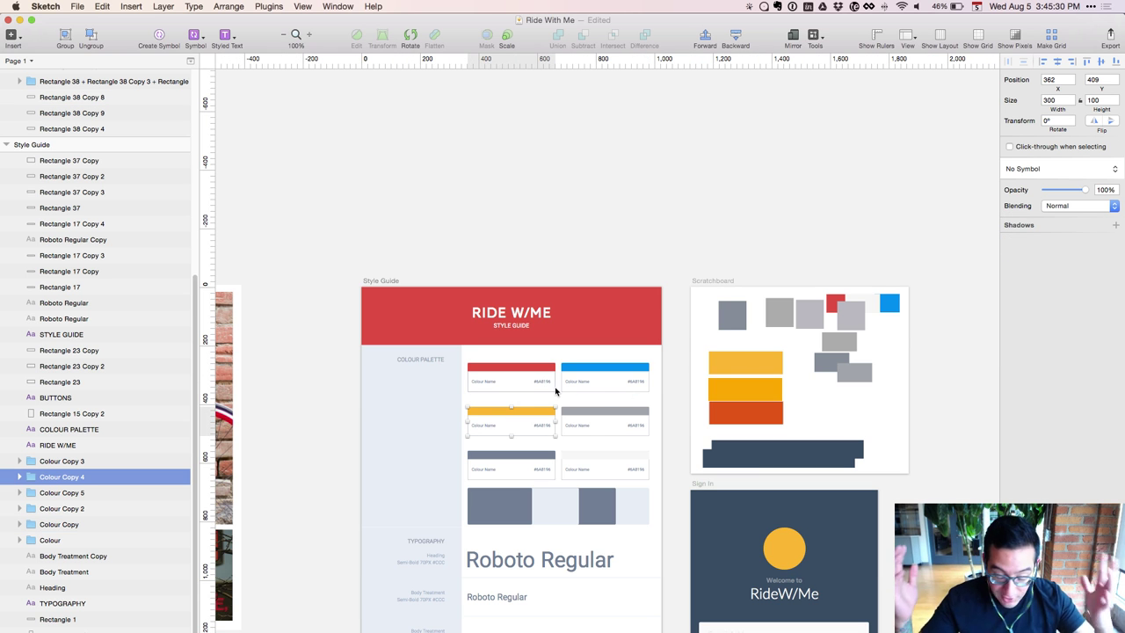
left_click(834, 374)
scroll(831, 387, "down", 5)
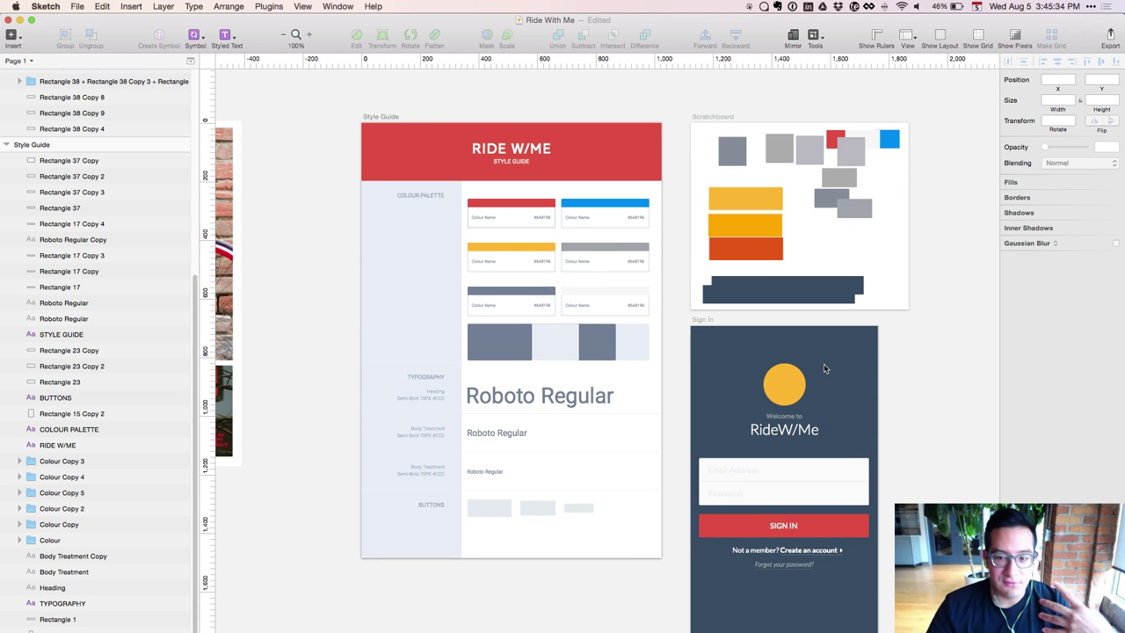
left_click(763, 227)
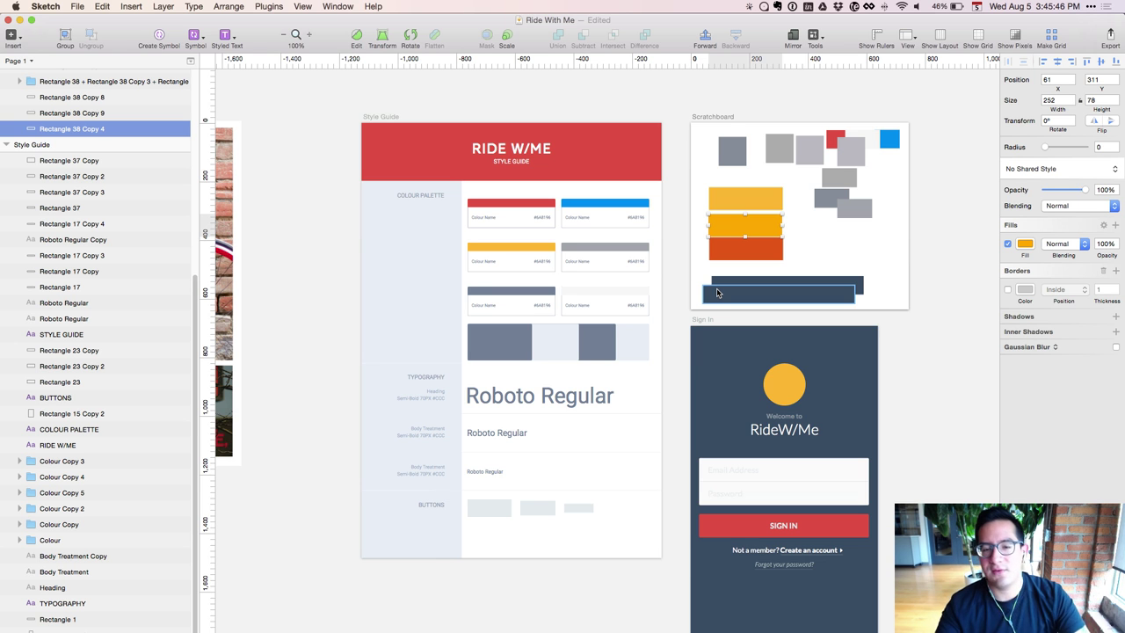
Try black and the palette's red as the fill of the style guide's header rectangle
left_click(565, 175)
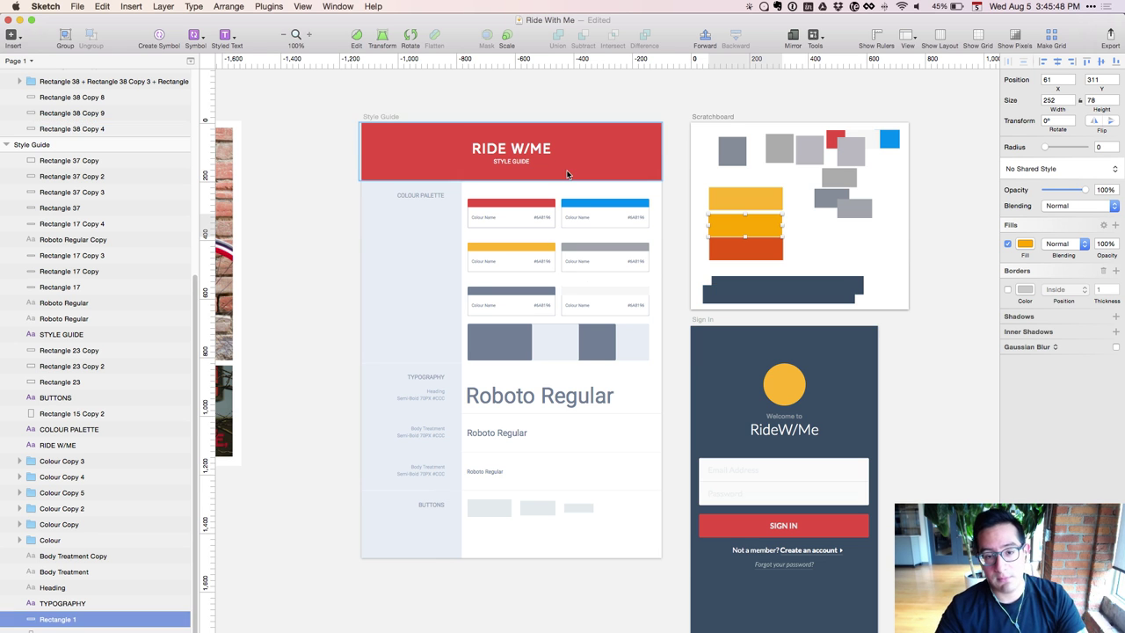
key("ctrl+c")
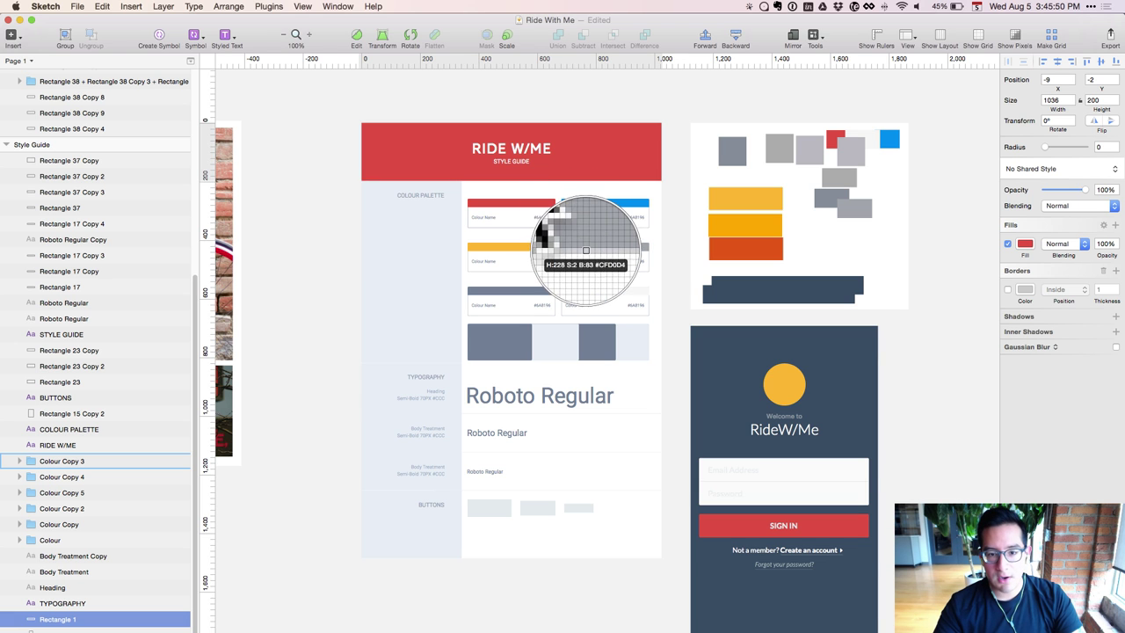
left_click(587, 250)
key("ctrl+c")
left_click(588, 194)
key("ctrl+c")
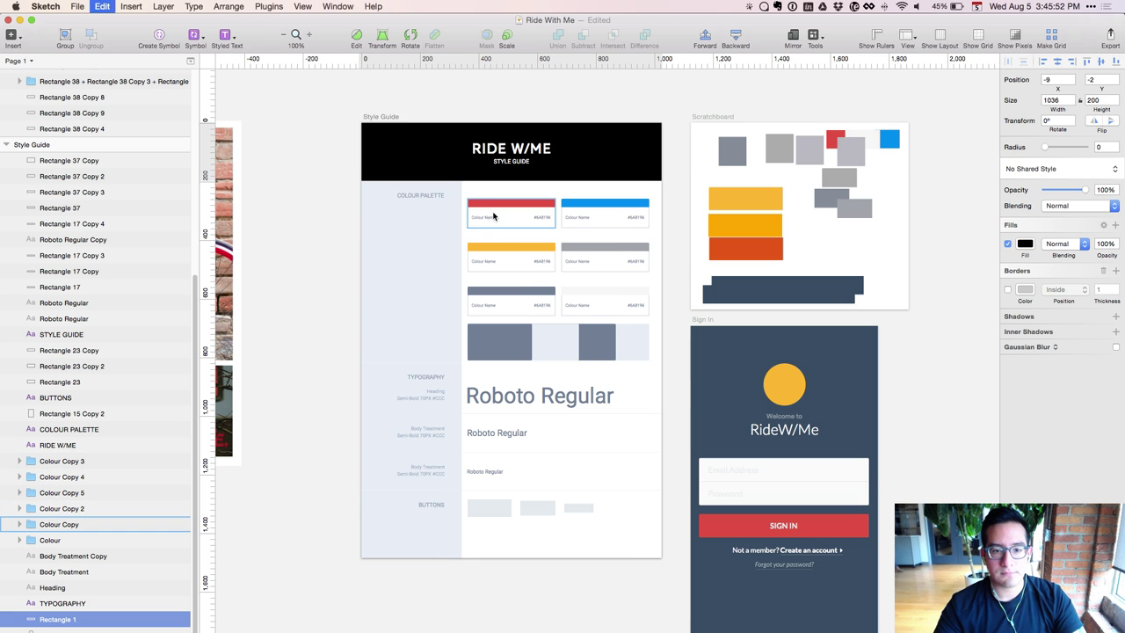
left_click(504, 198)
Fill the style guide's header rectangle with the palette's blue, #008CF0
key("ctrl+c")
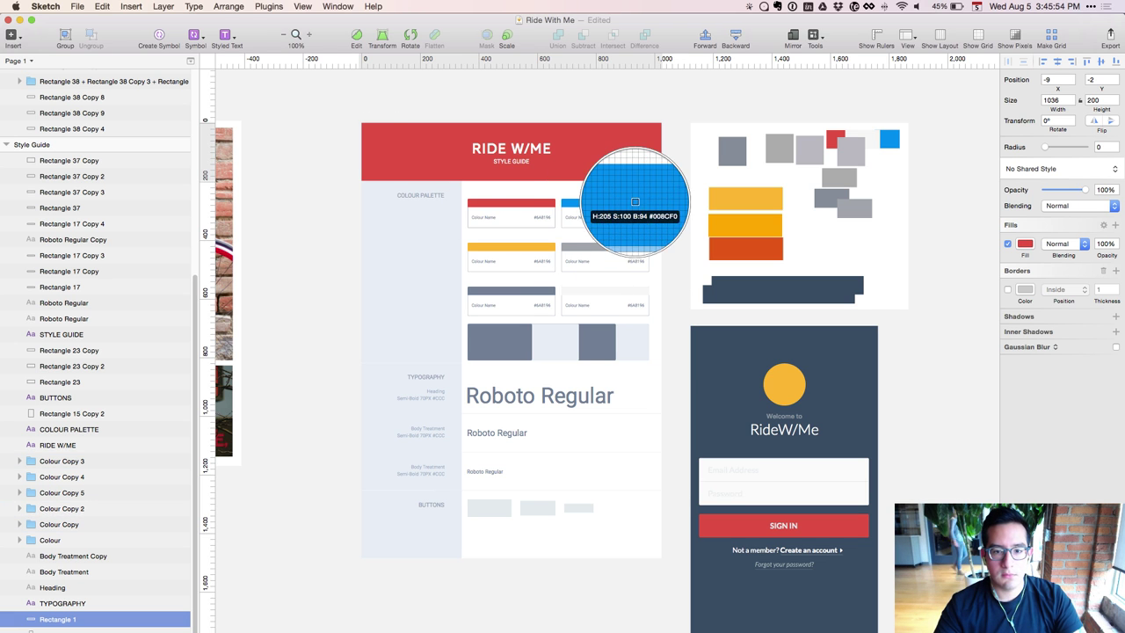
left_click(638, 202)
left_click(315, 325)
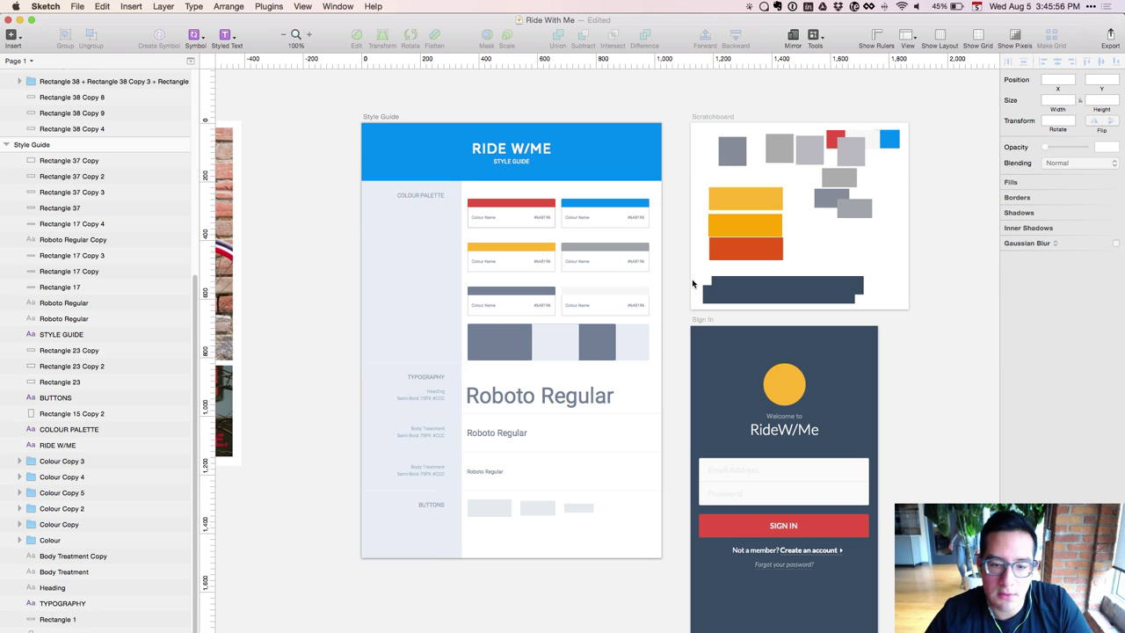
Move the Scratchboard's lowest grey rectangle to X 416, Y 332, clear of the darker slate-grey one above it
key("super+plus")
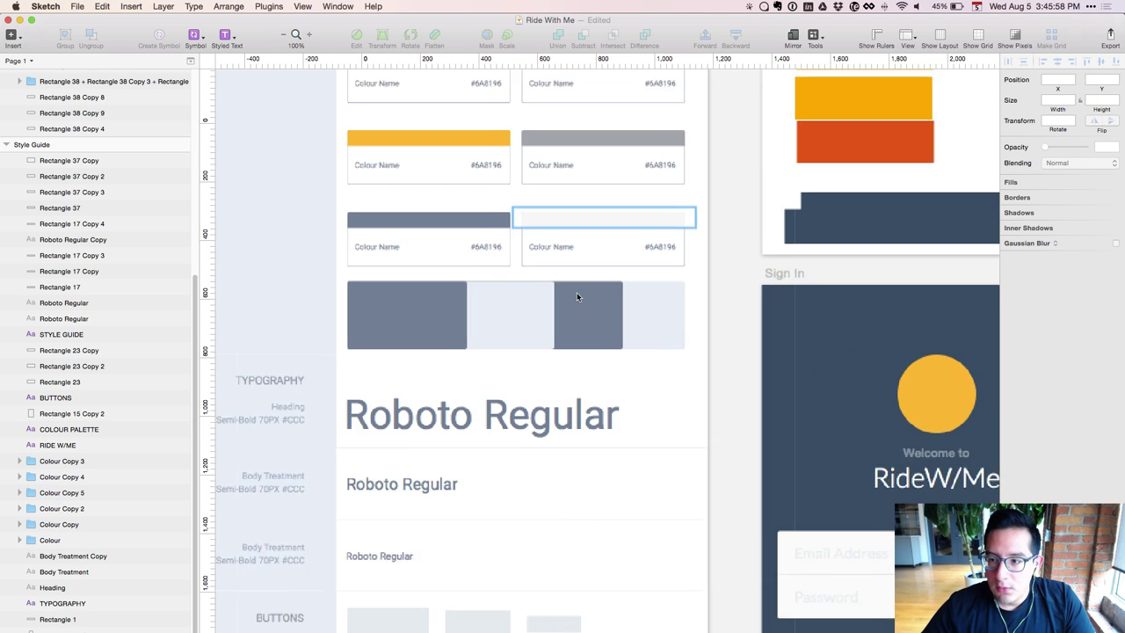
scroll(580, 282, "up", 5)
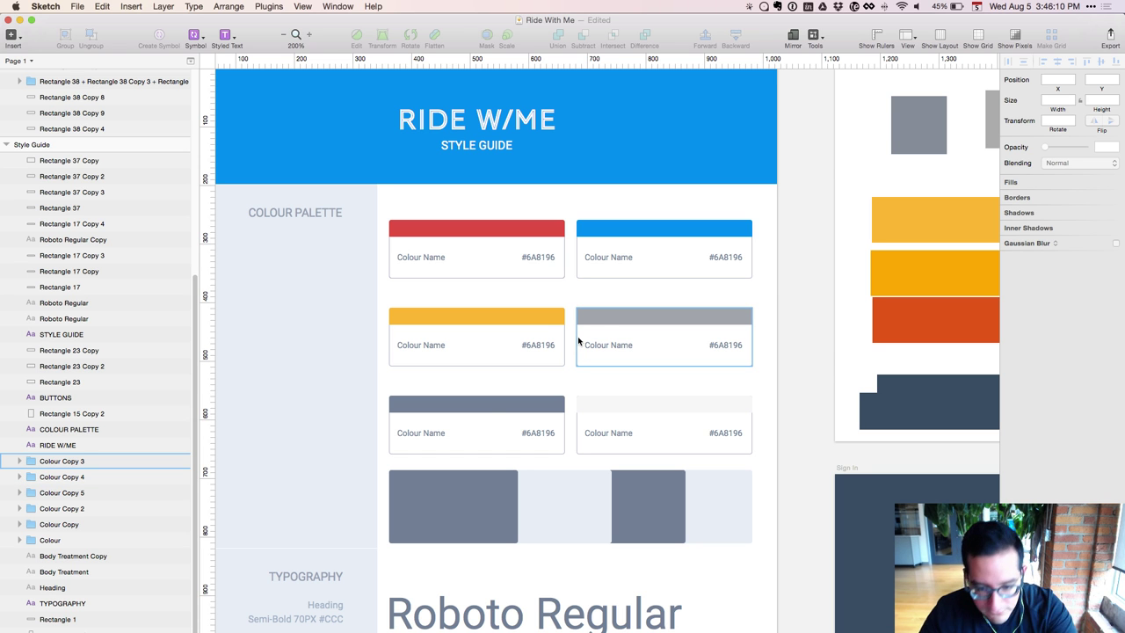
left_click(488, 411)
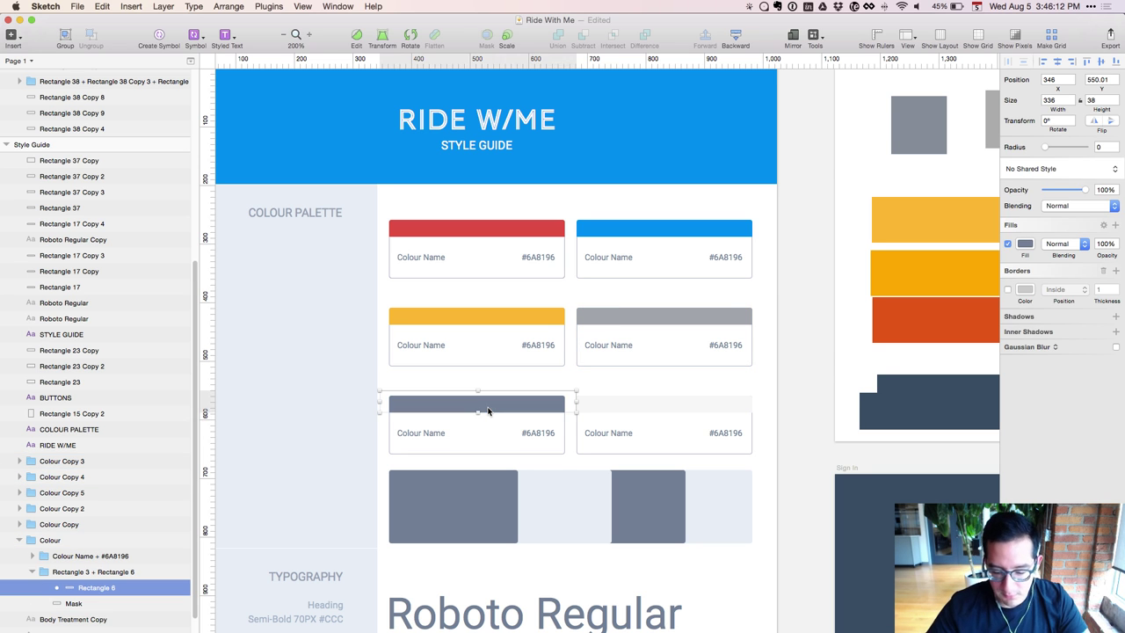
key("super+minus")
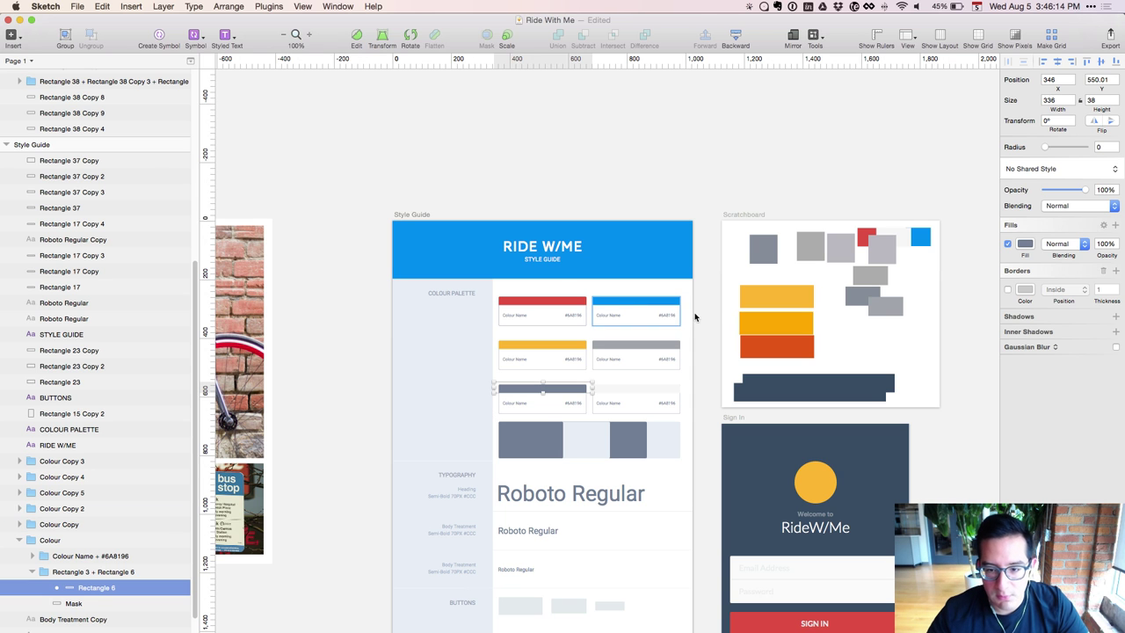
left_click_drag(883, 305, 861, 332)
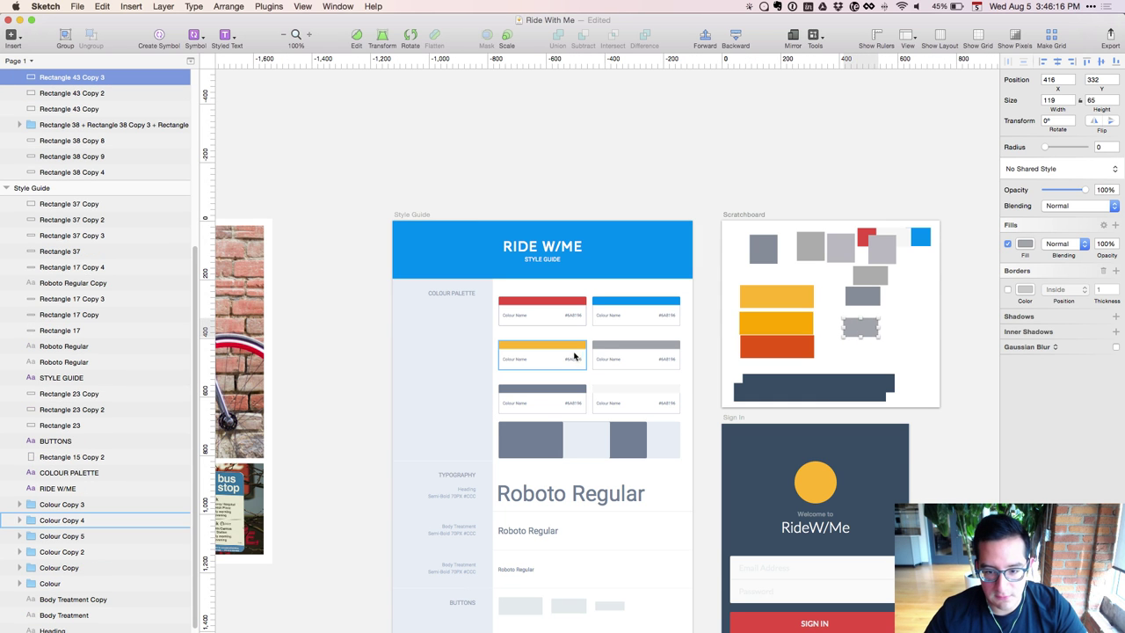
Duplicate the moved grey rectangle and place the copy directly below it at Y 392
scroll(840, 366, "right", 3)
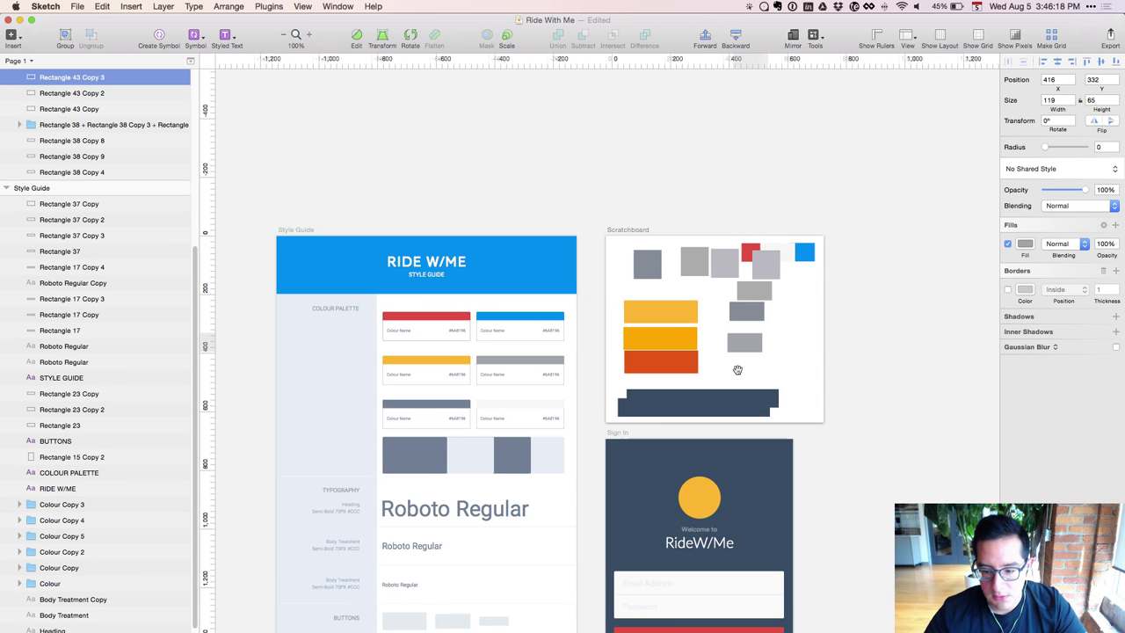
key("super+plus")
key("super+plus")
scroll(298, 415, "right", 5)
scroll(298, 416, "right", 3)
scroll(298, 416, "down", 2)
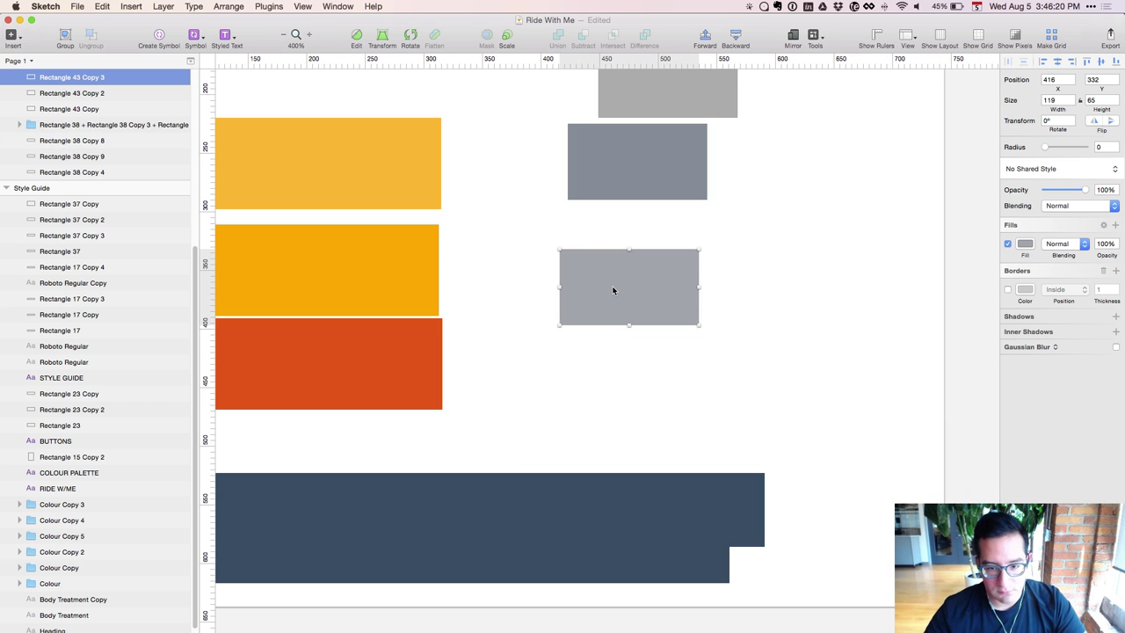
key("super+d")
key("shift+Down")
key("shift+Down")
key("shift+Down")
key("shift+Down")
key("shift+Down")
key("shift+Down")
key("shift+Down")
key("shift+Up")
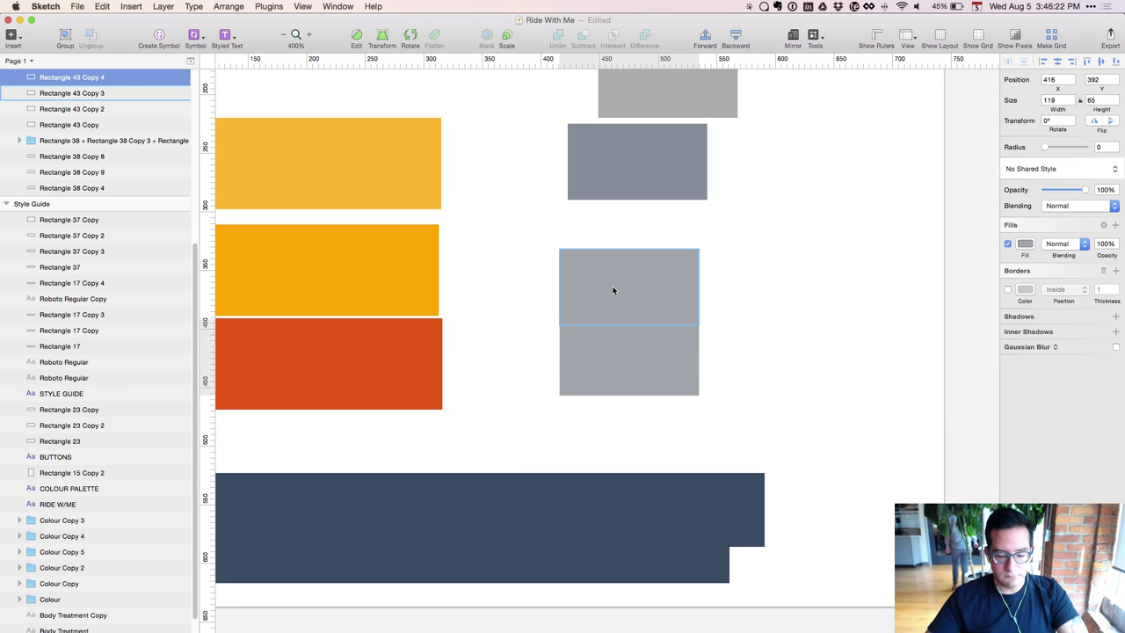
Duplicate the copied grey rectangle again and place the new copy at Y 452 to complete a stack of three
key("super+d")
key("shift+Down")
key("shift+Down")
key("shift+Down")
key("shift+Down")
key("shift+Down")
key("shift+Down")
key("shift+Down")
key("shift+Down")
key("shift+Up")
key("shift+Up")
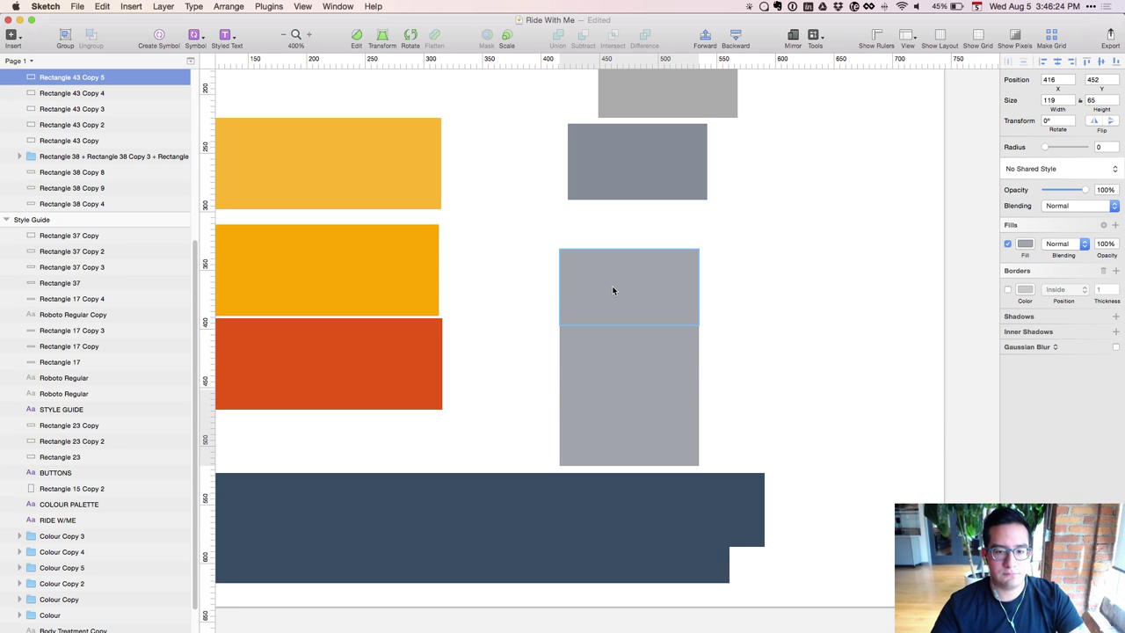
Try a brightness of 77 on the fill of the stack's middle grey rectangle
left_click(619, 379)
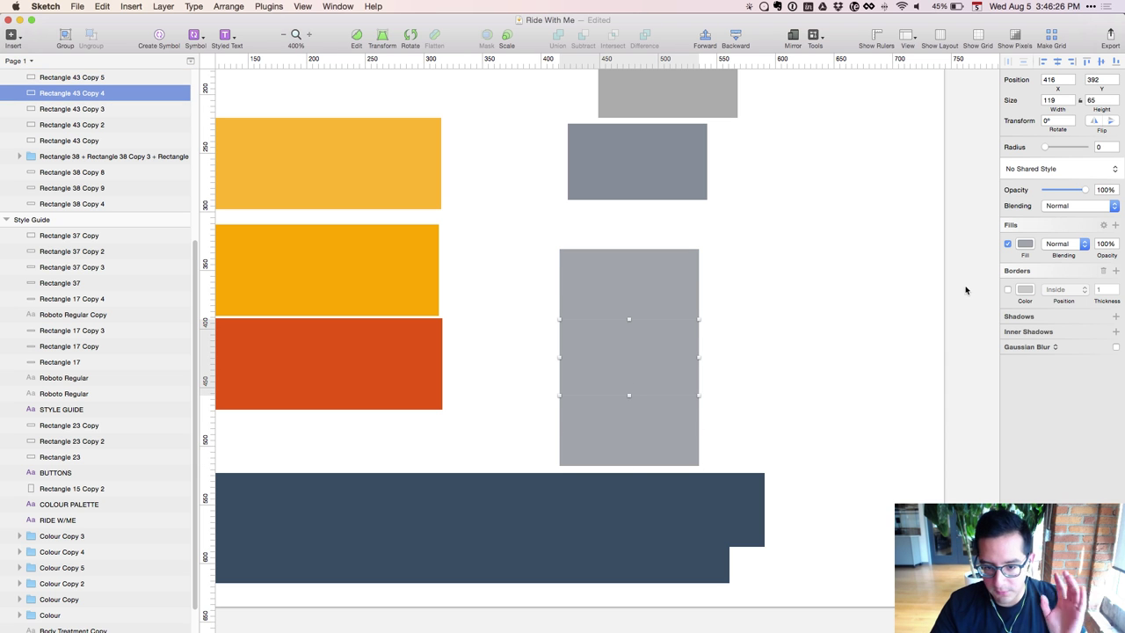
left_click(1027, 244)
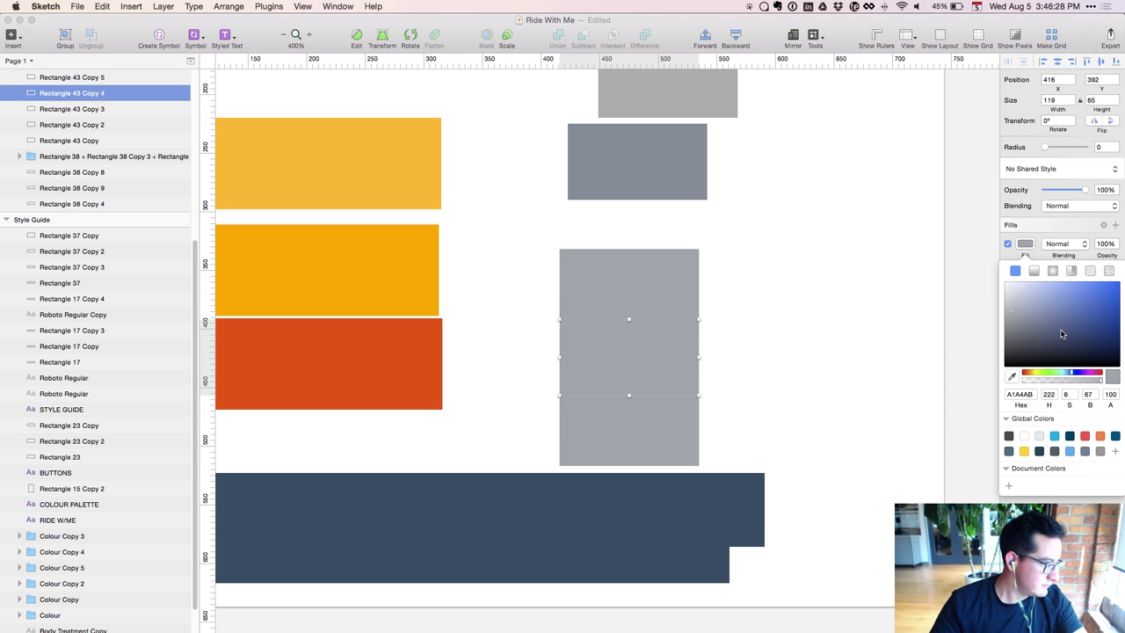
left_click(1088, 395)
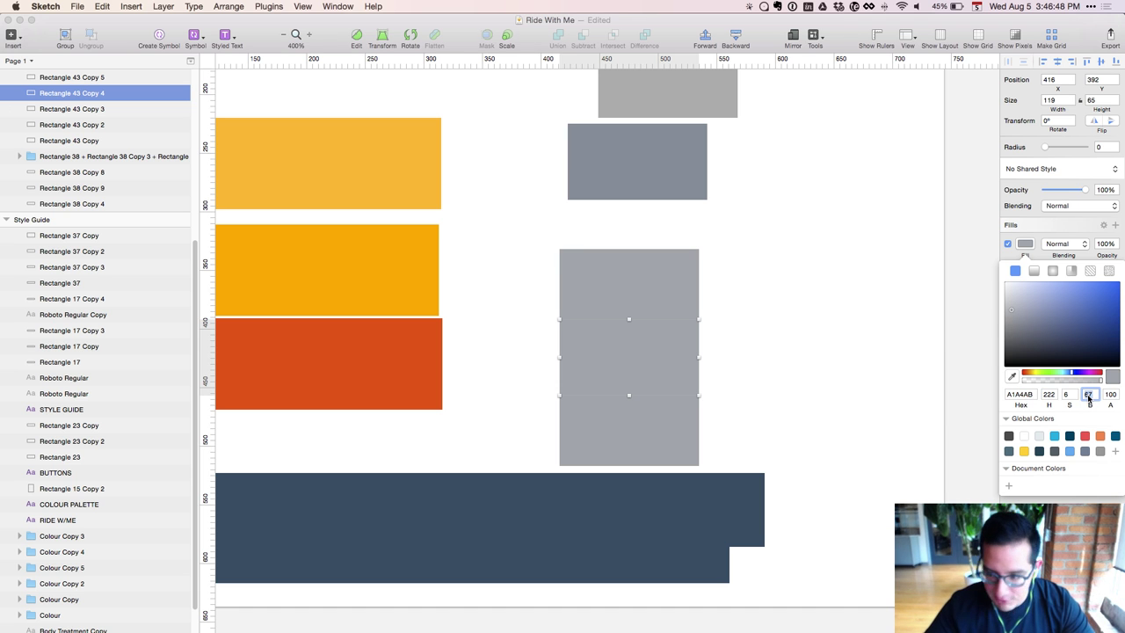
key("shift+Up")
key("shift+Down")
key("shift+Up")
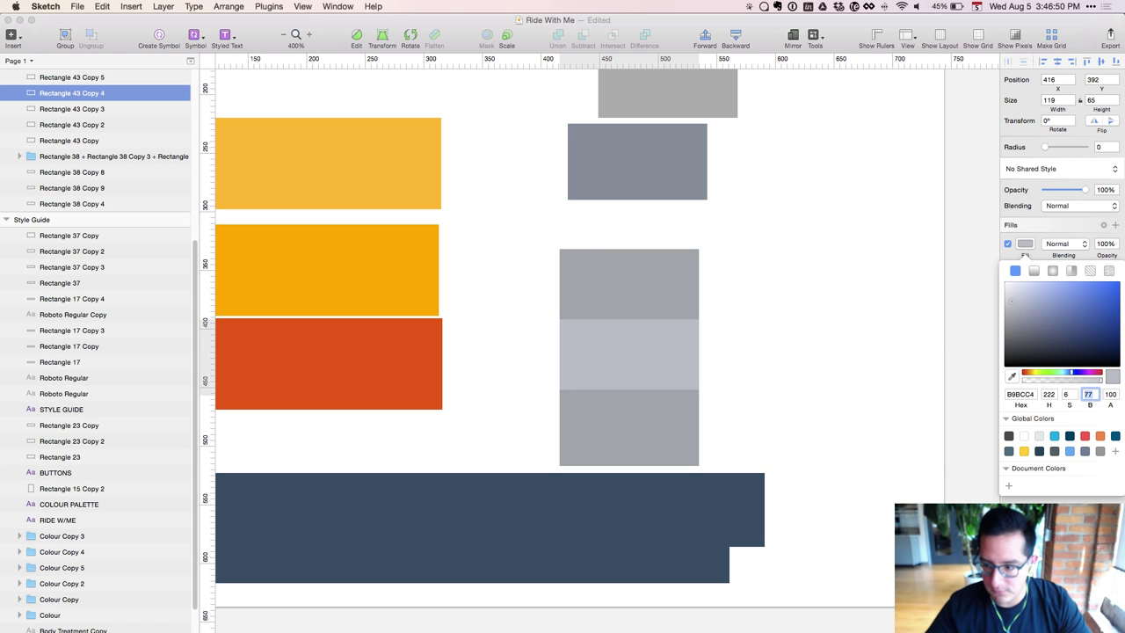
Try other saturation and hue values on the middle rectangle's fill, going through violet, green and beige tints to hue 62
key("shift+Tab")
key("shift+Up")
key("shift+Down")
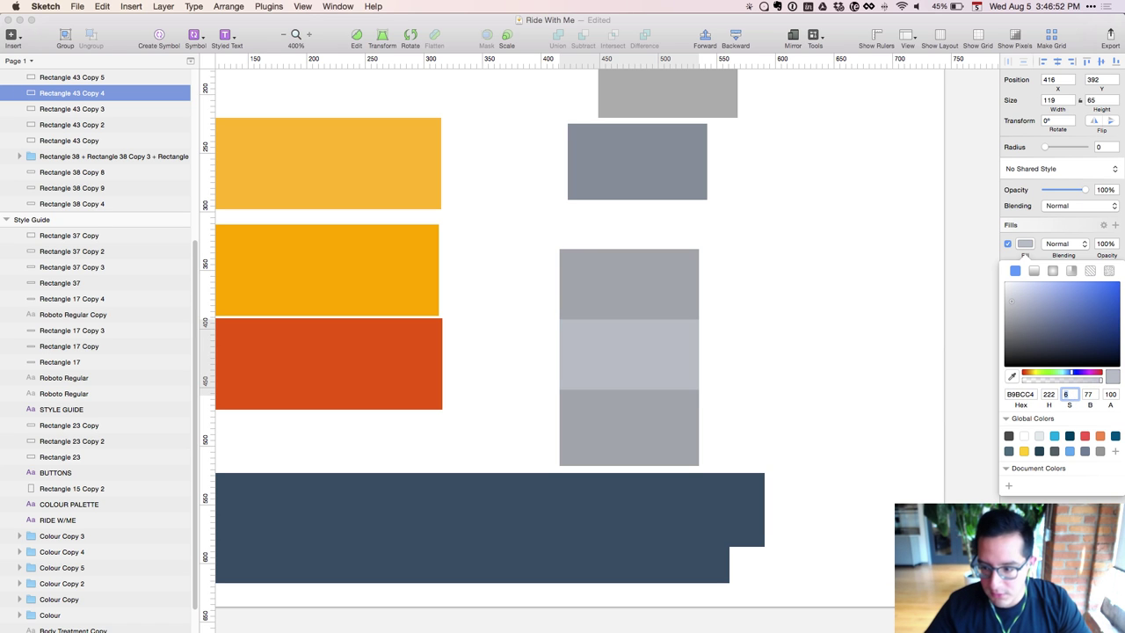
key("Tab")
key("shift+Tab")
key("shift+Tab")
key("shift+Down")
key("shift+Down")
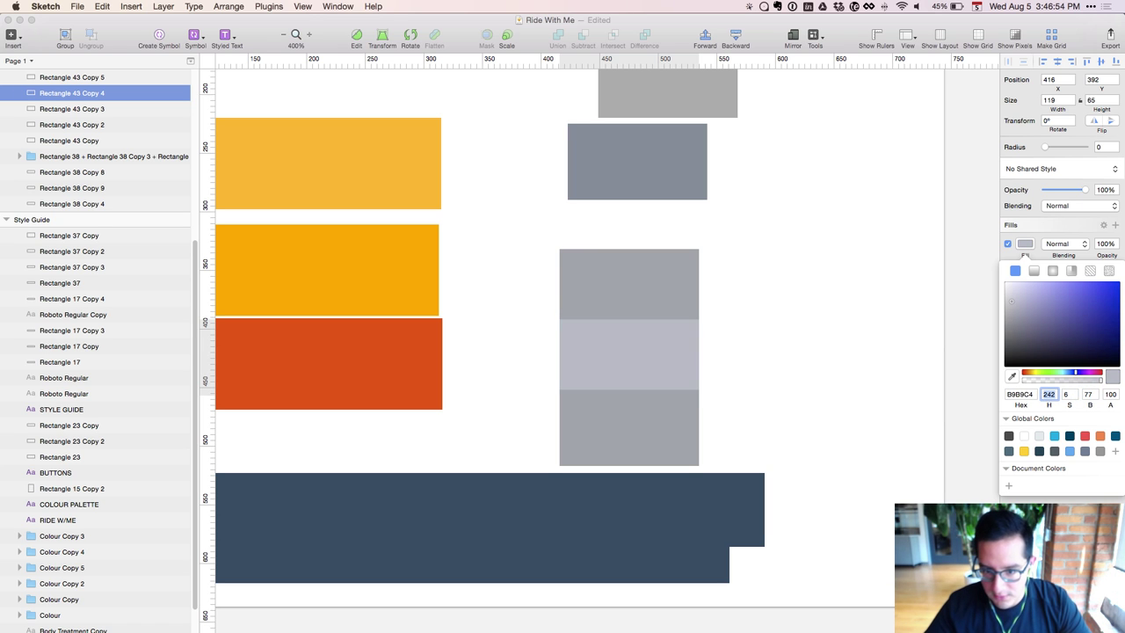
key("shift+Up")
key("shift+Down")
key("shift+Up")
key("shift+Down")
key("shift+Down")
key("shift+Down")
key("shift+Down")
key("shift+Down")
key("shift+Down")
key("shift+Down")
key("shift+Down")
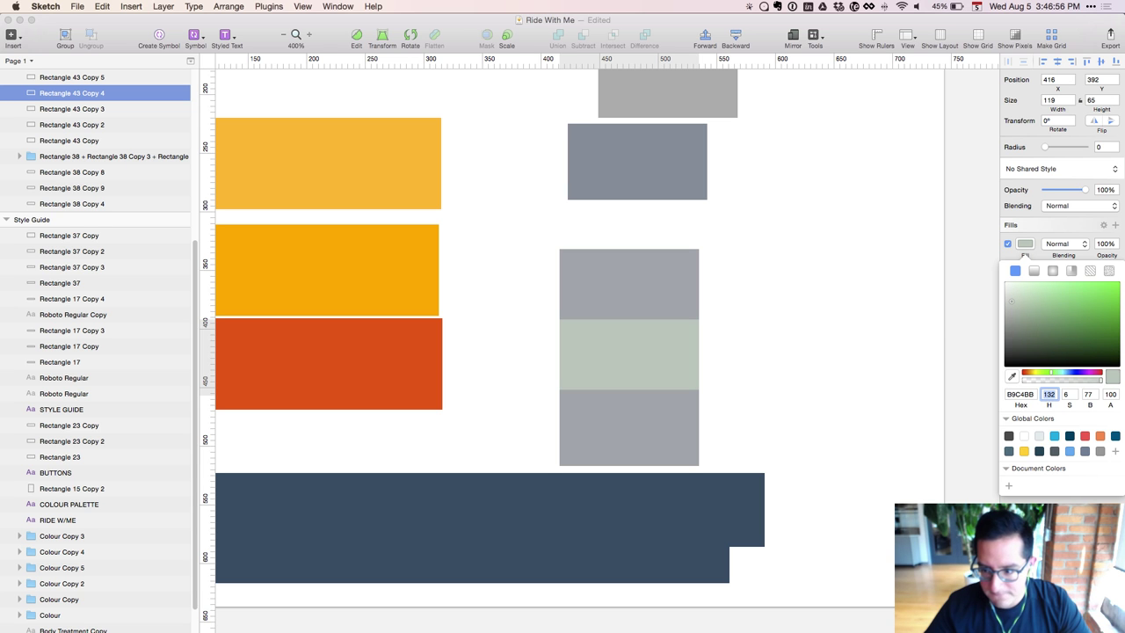
key("shift+Down")
key("shift+Down")
key("shift+Down")
key("shift+Down")
key("shift+Down")
key("shift+Down")
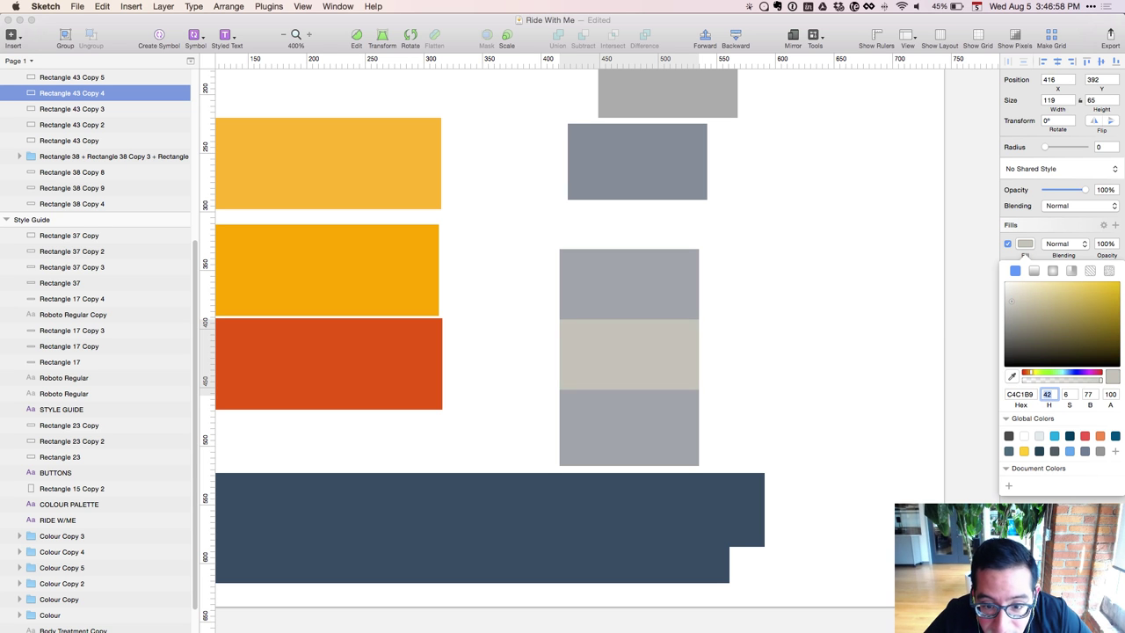
key("shift+Down")
key("shift+Down")
key("shift+Down")
key("shift+Up")
key("shift+Up")
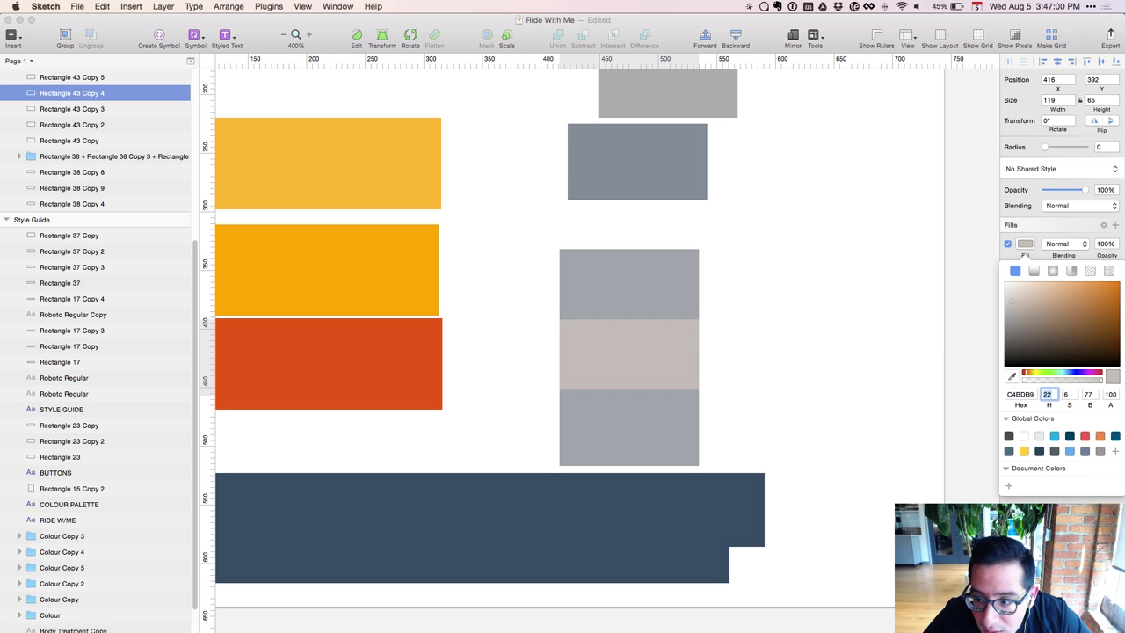
key("shift+Up")
key("shift+Up")
key("shift+Up")
key("Tab")
key("Tab")
key("Tab")
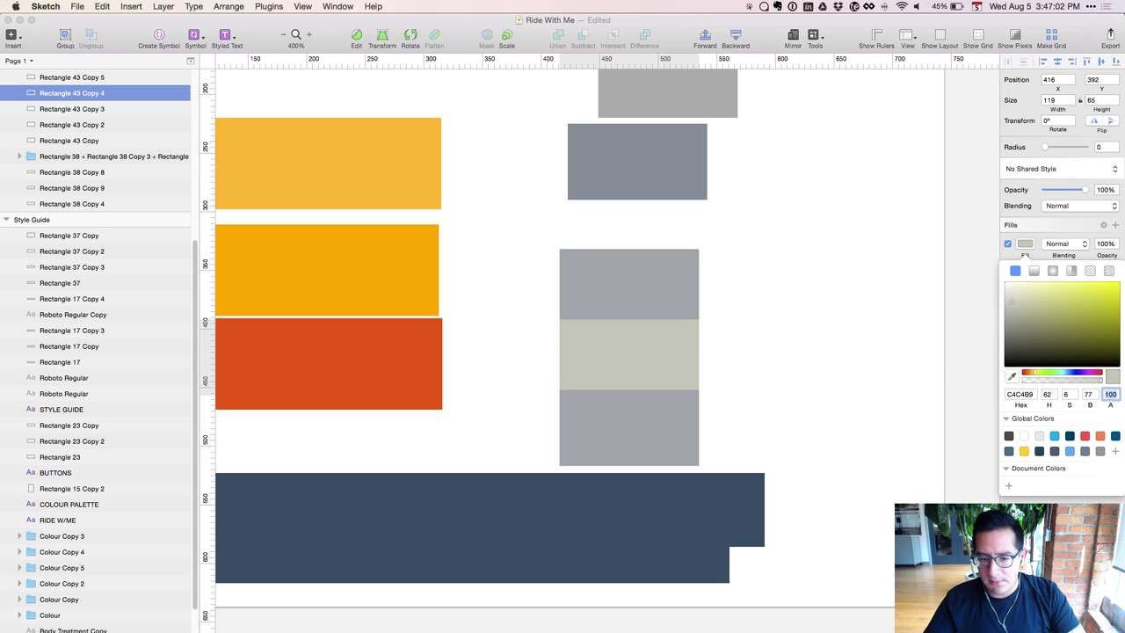
Resample the upper rectangle's grey #A1A4AB for the middle rectangle, and raise its brightness to 87 for #D1D5DE
key("ctrl+c")
left_click(601, 279)
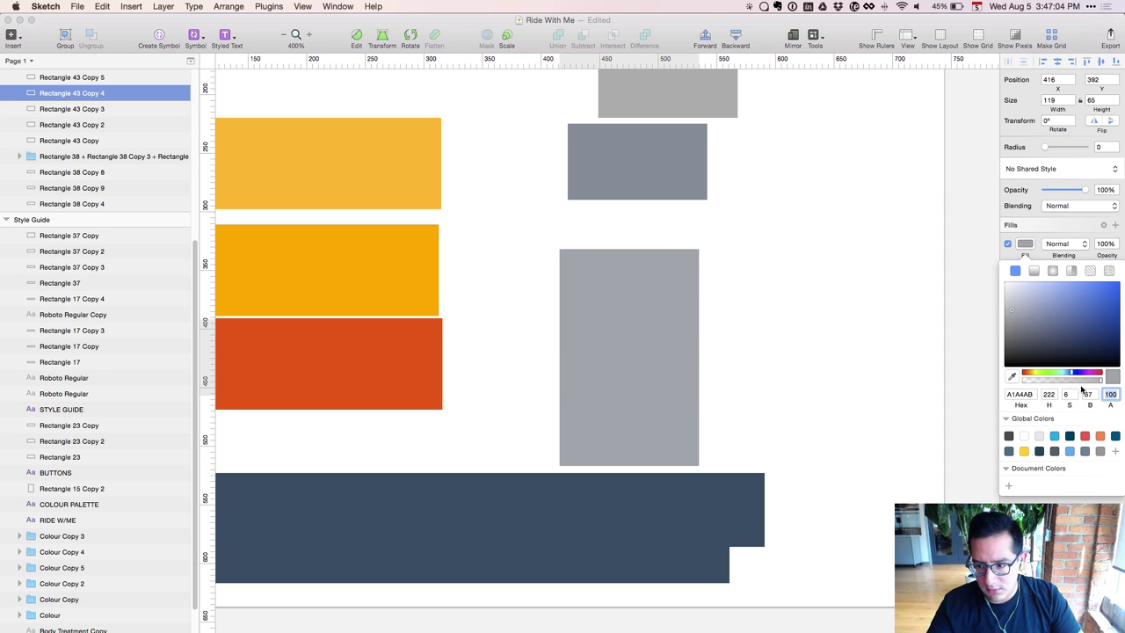
left_click(1087, 393)
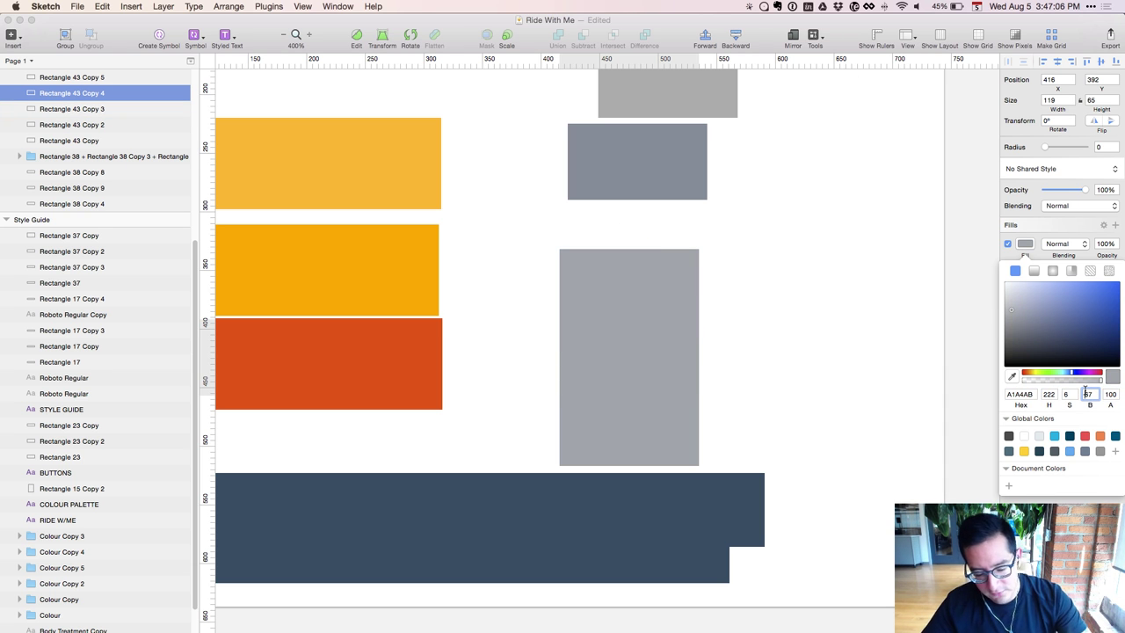
key("shift+Down")
key("shift+Up")
key("shift+Up")
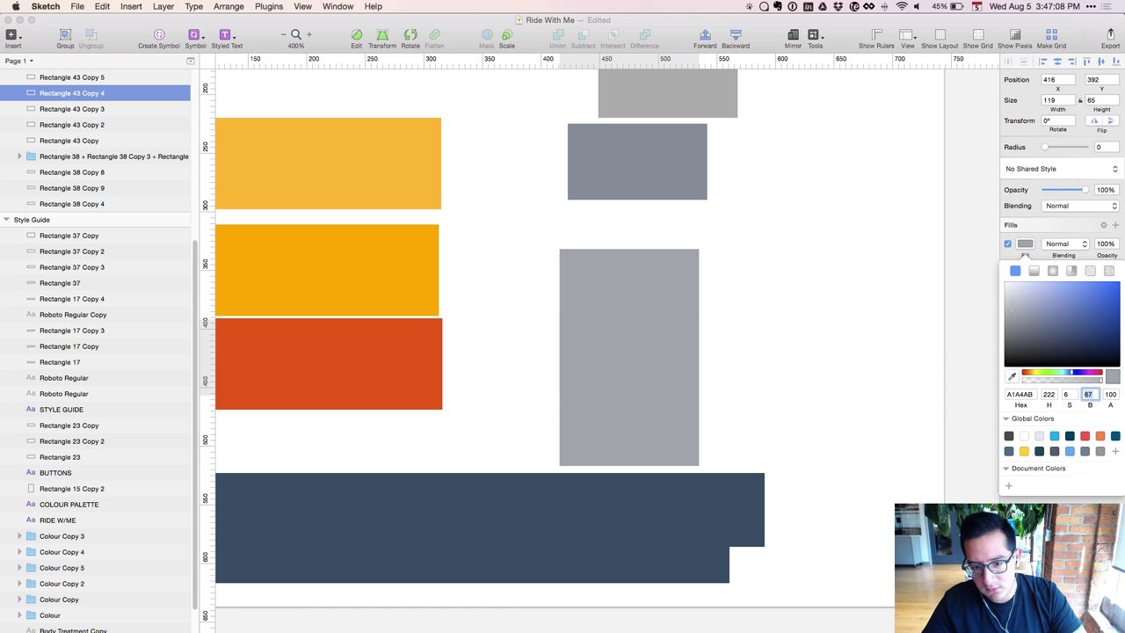
key("shift+Up")
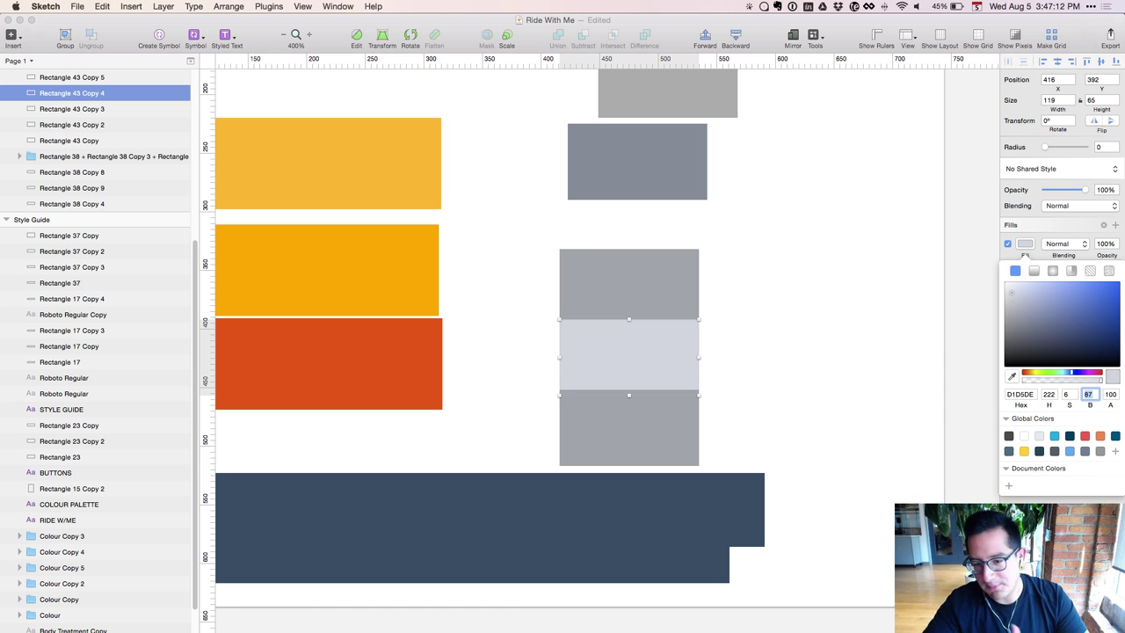
key("shift+Down")
key("shift+Up")
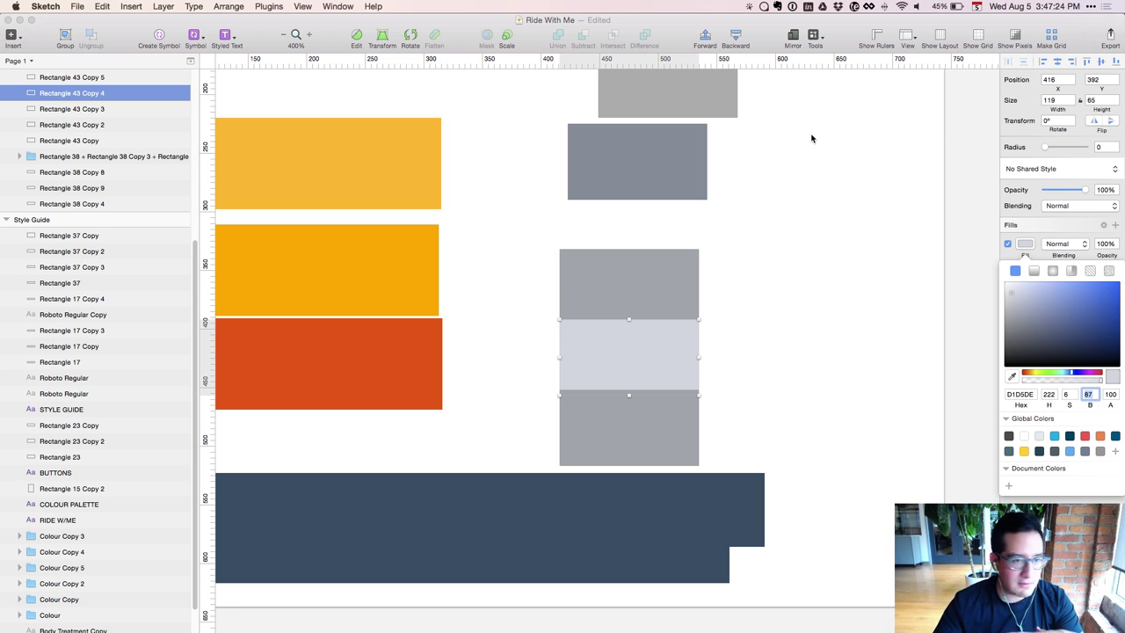
left_click(780, 222)
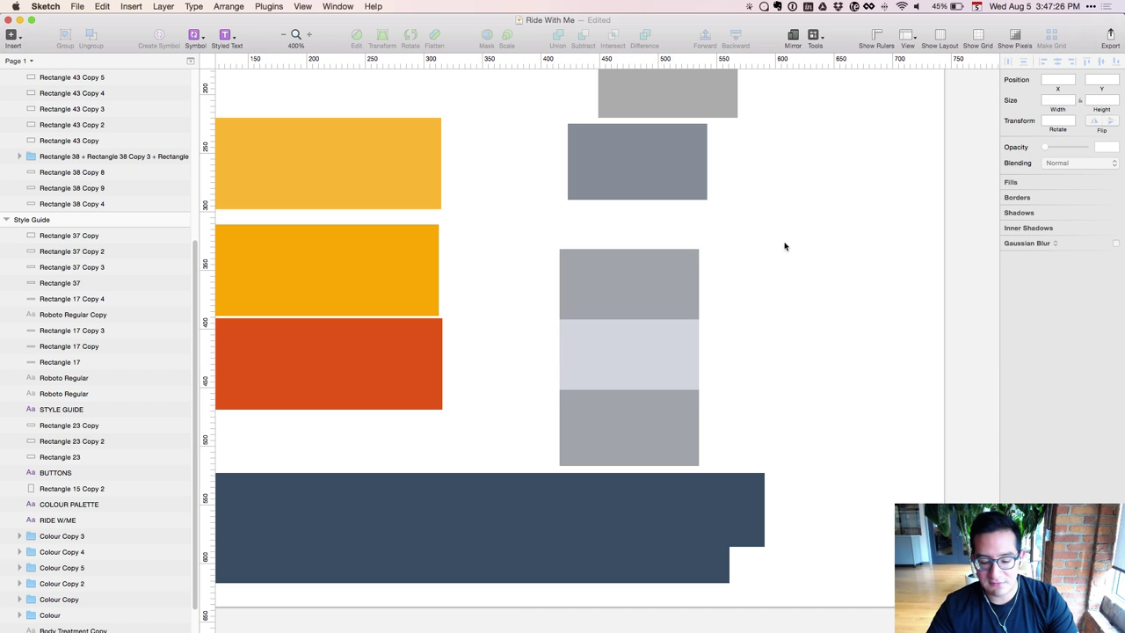
Draw a rectangle about 133 by 38 px to the right of the grey stack, with a border and no fill
key("r")
left_click_drag(767, 240, 918, 282)
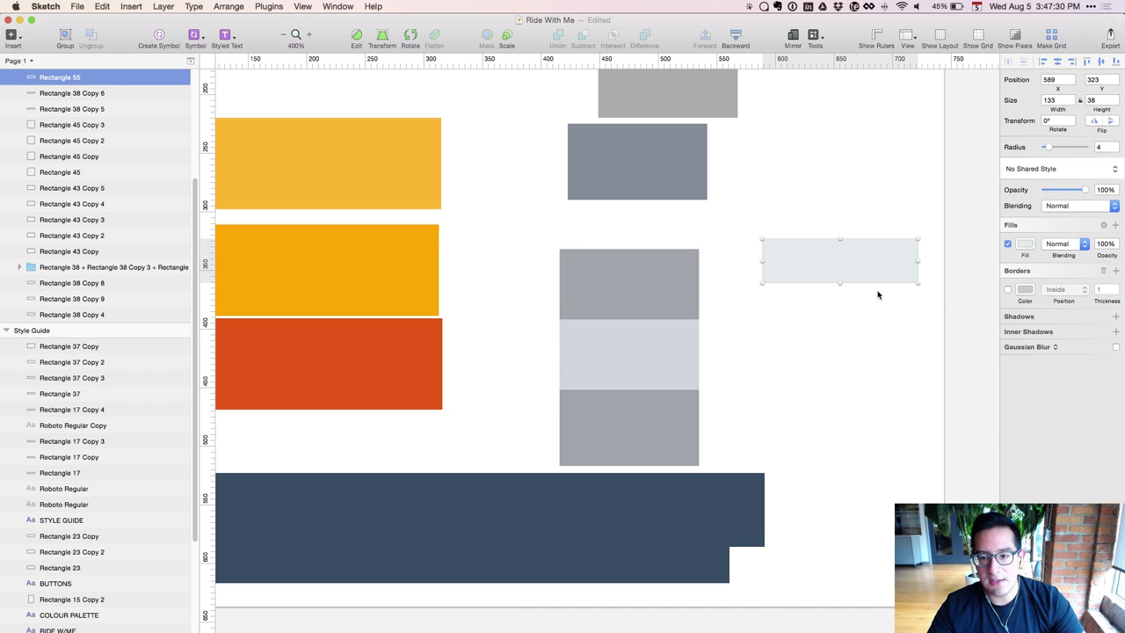
left_click(1008, 290)
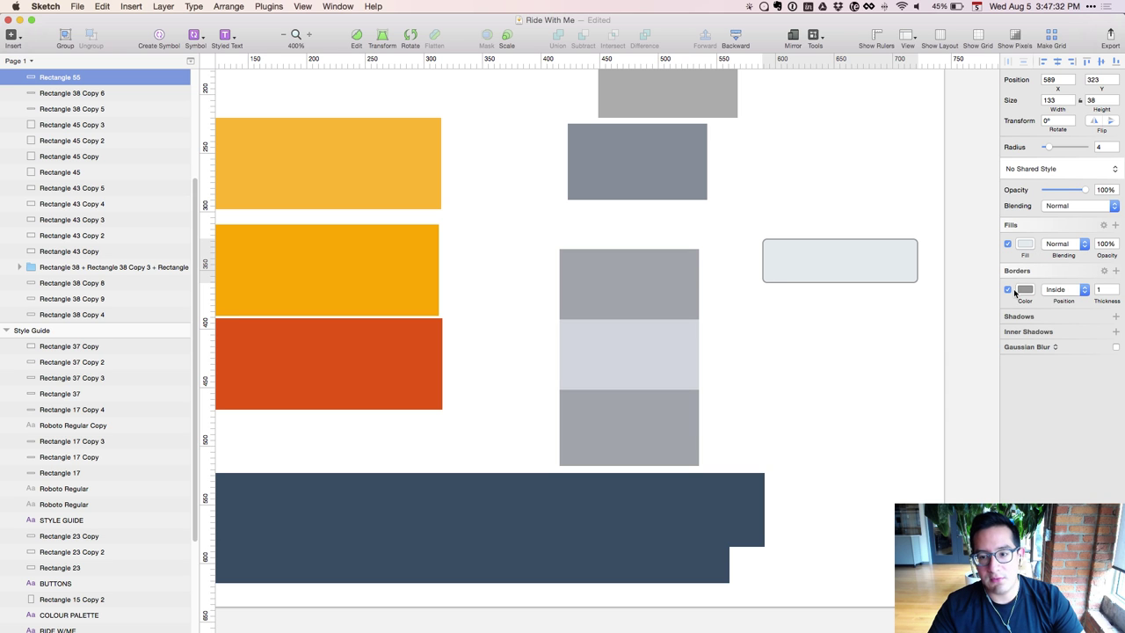
left_click(1008, 244)
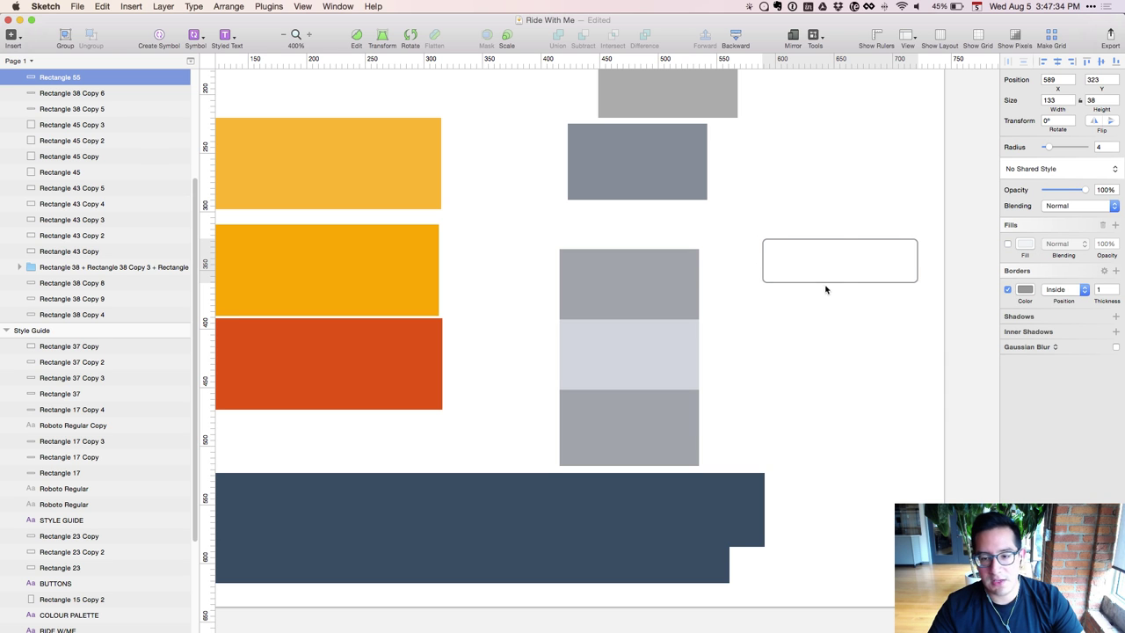
Reduce the outlined rectangle's height to 27 px and place it at X 558, Y 337
left_click(817, 297)
mouse_move(810, 283)
left_mouse_down()
mouse_move(774, 299)
mouse_move(803, 286)
left_mouse_up()
left_click(802, 262)
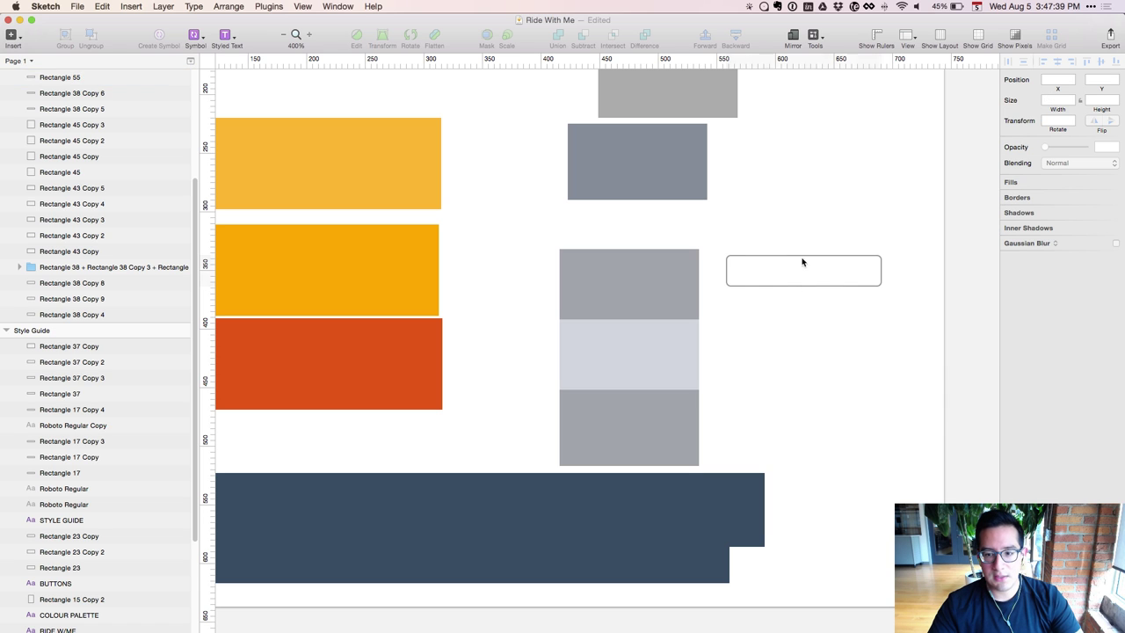
Try the stack's light grey #D1D5DE as the outlined rectangle's border colour, and settle on the bottom rectangle's grey #A1A4AB
left_click(851, 264)
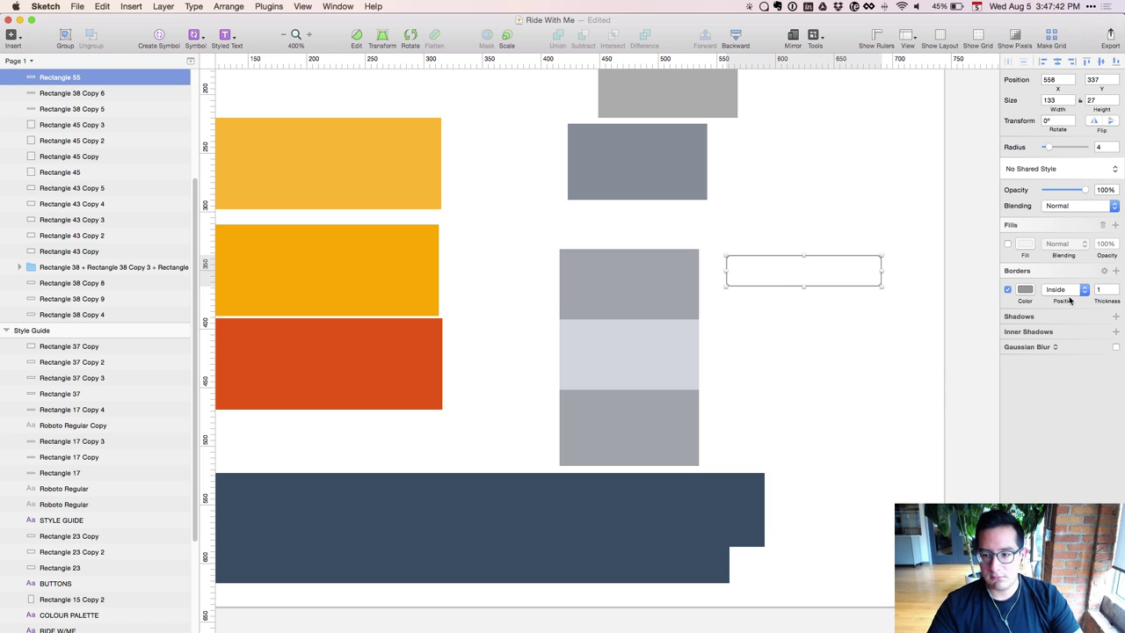
left_click(1025, 289)
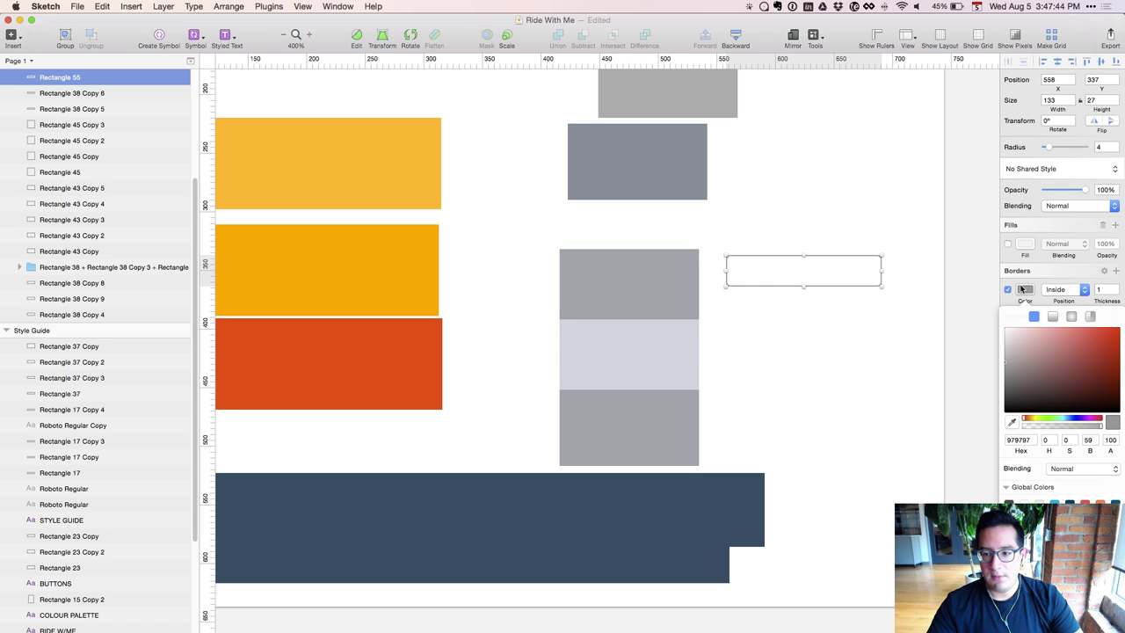
key("ctrl+c")
left_click(656, 355)
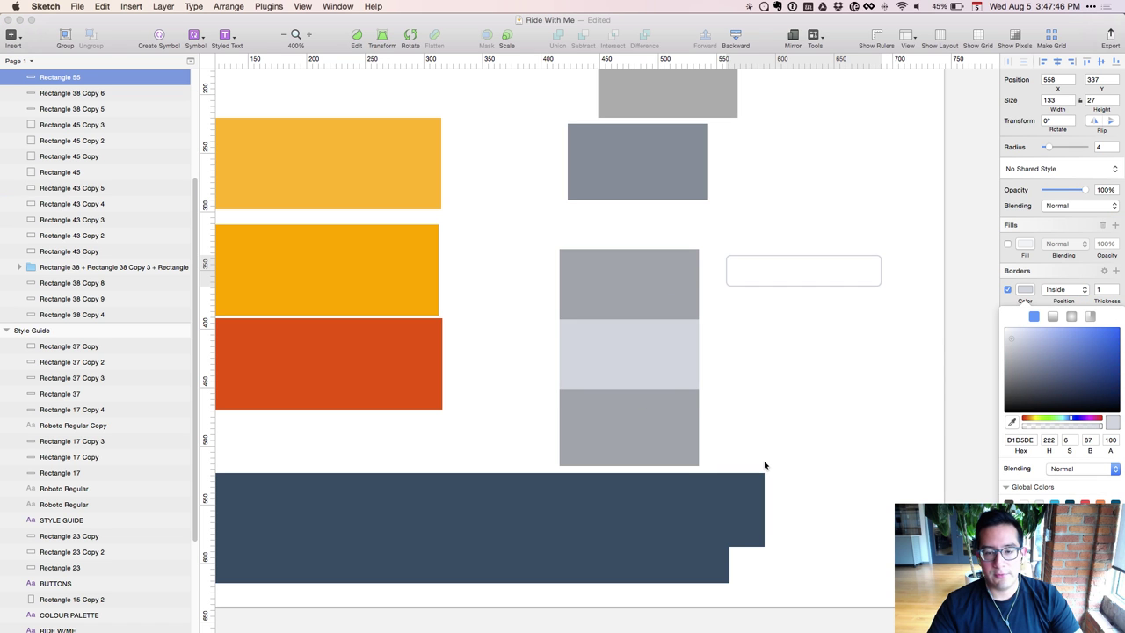
key("ctrl+c")
left_click(655, 443)
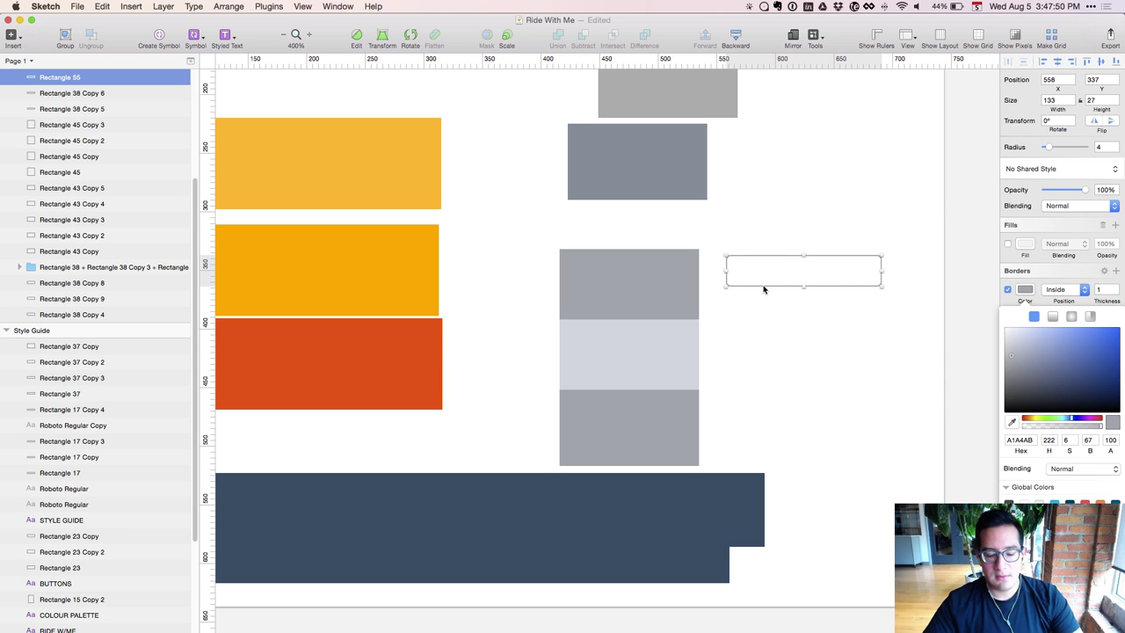
Duplicate the outlined rectangle and place the copy below it at Y 387
key("super+d")
key("shift+Down")
key("shift+Down")
key("shift+Down")
key("shift+Down")
key("shift+Down")
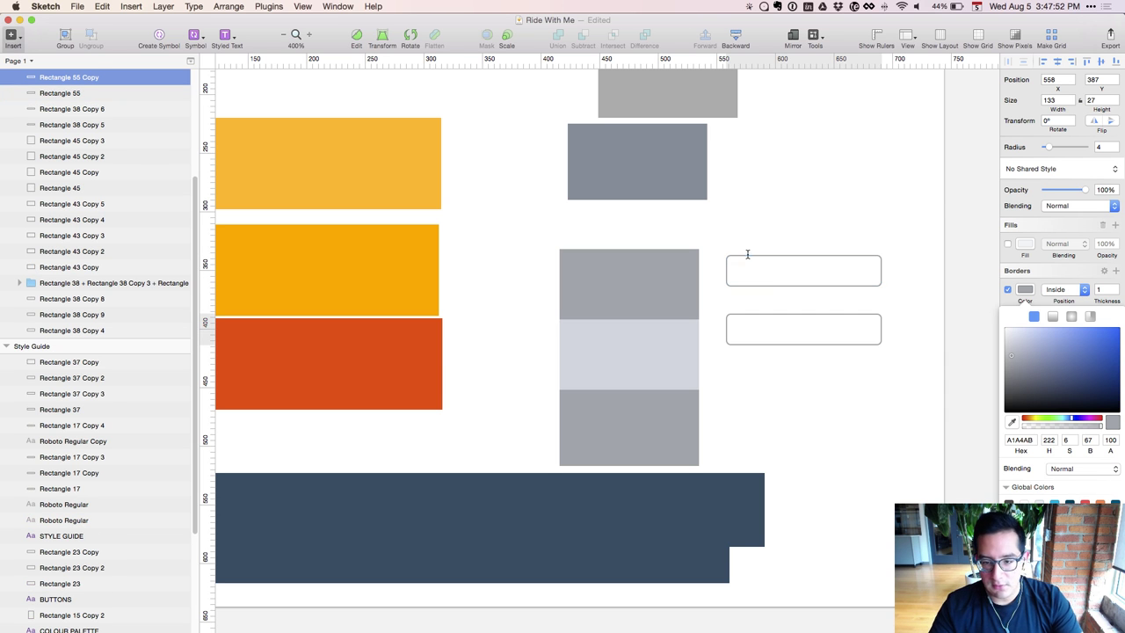
Add a text layer reading "username" at the upper outlined rectangle and colour it with the stack's grey #A1A4AB
left_click(747, 255)
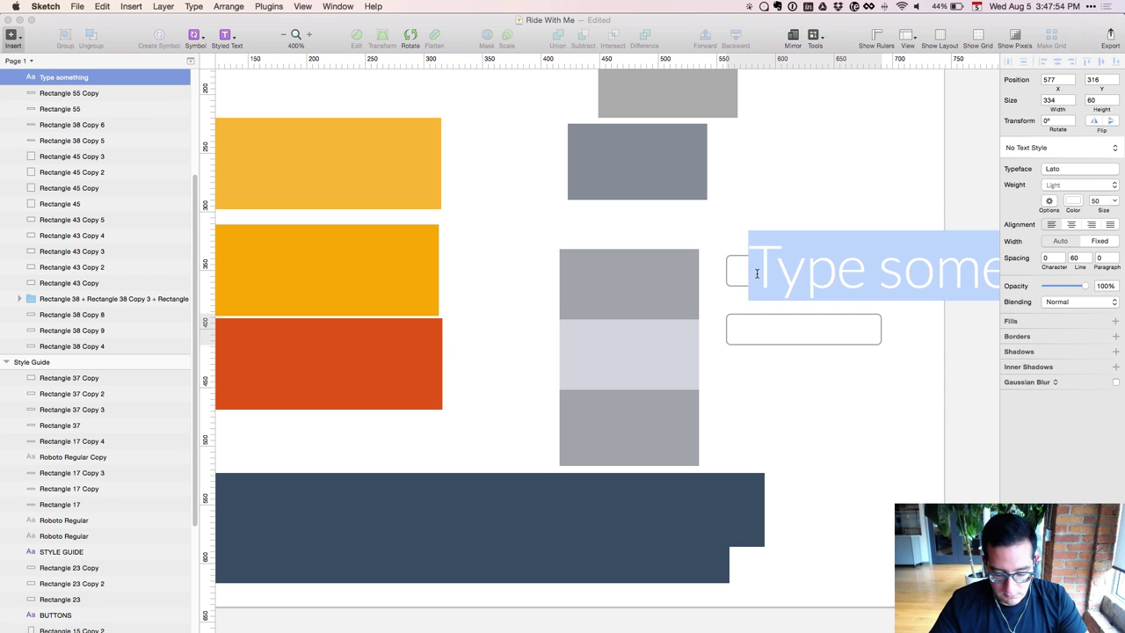
type("username")
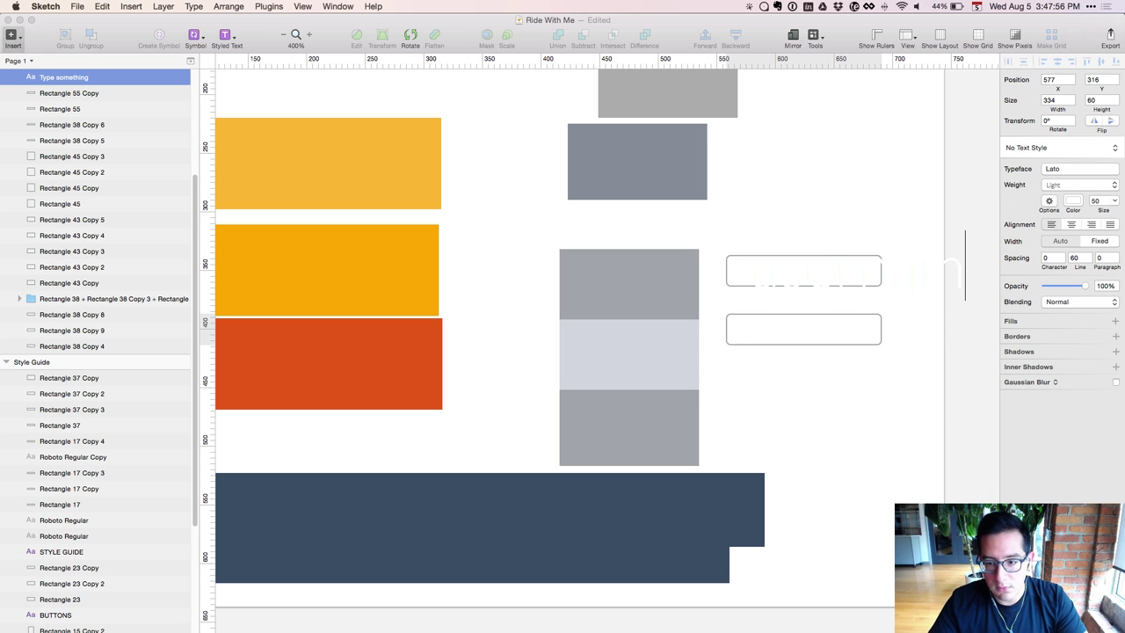
key("super+a")
left_click(1073, 201)
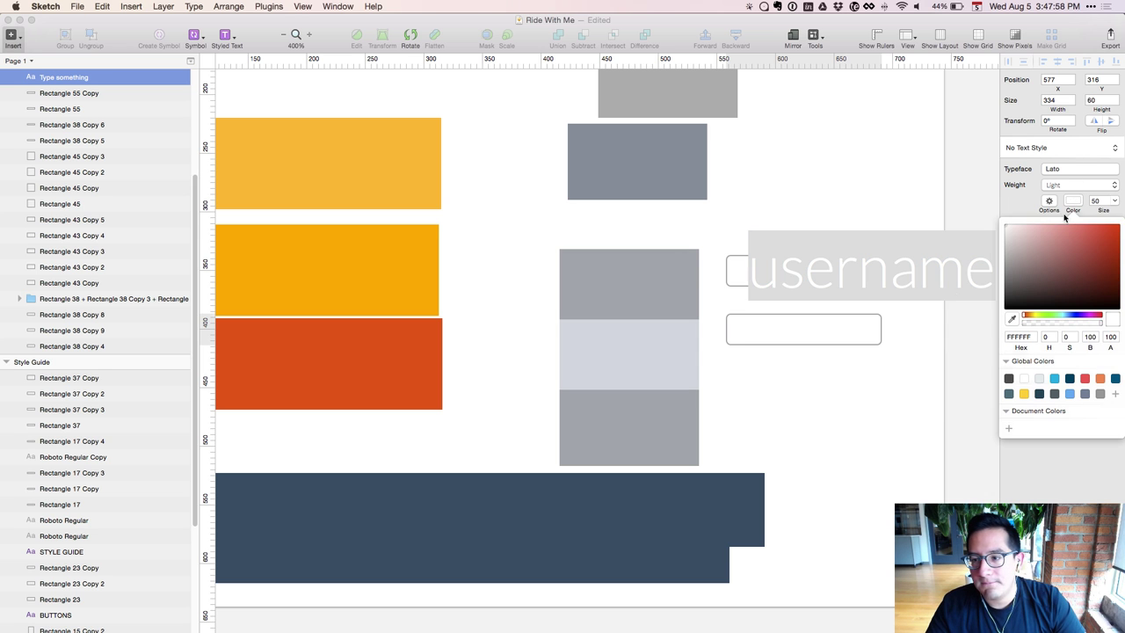
left_click(1012, 318)
left_click(632, 302)
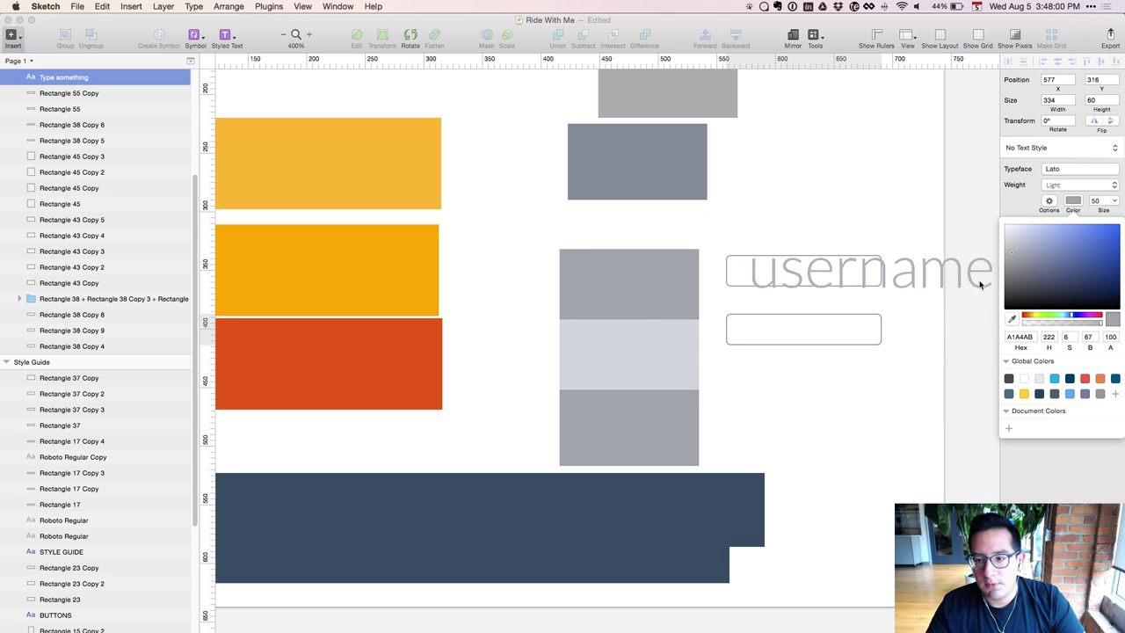
Set the username text to size 20 in grey #B0B3B9 and place it inside the upper outlined rectangle
left_click(1095, 200)
type("20")
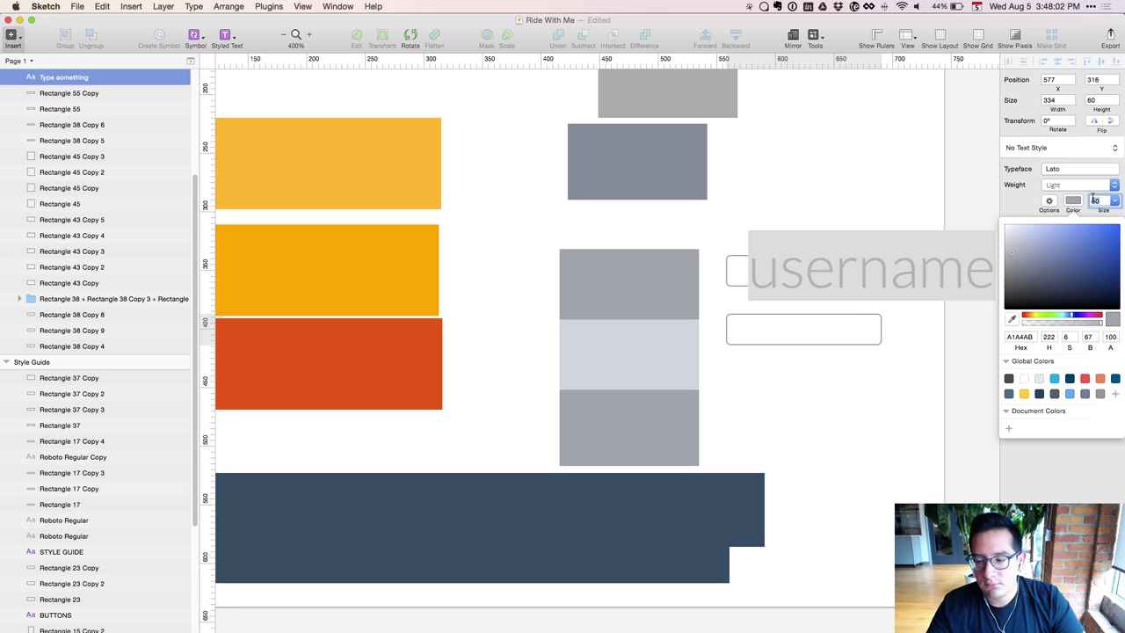
key("Return")
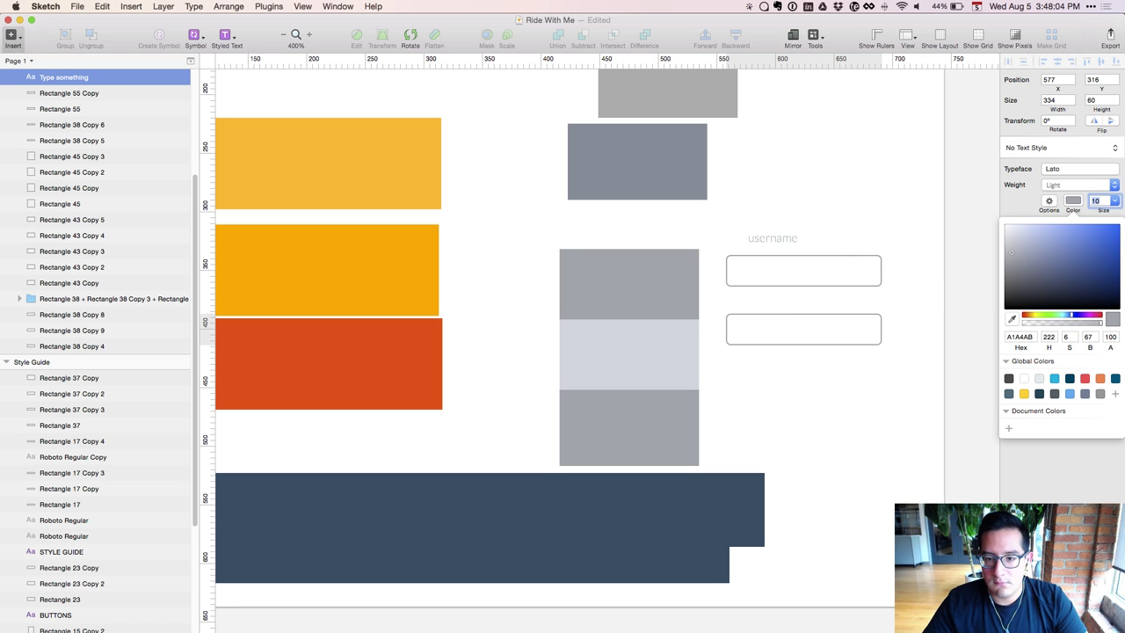
left_click(1011, 248)
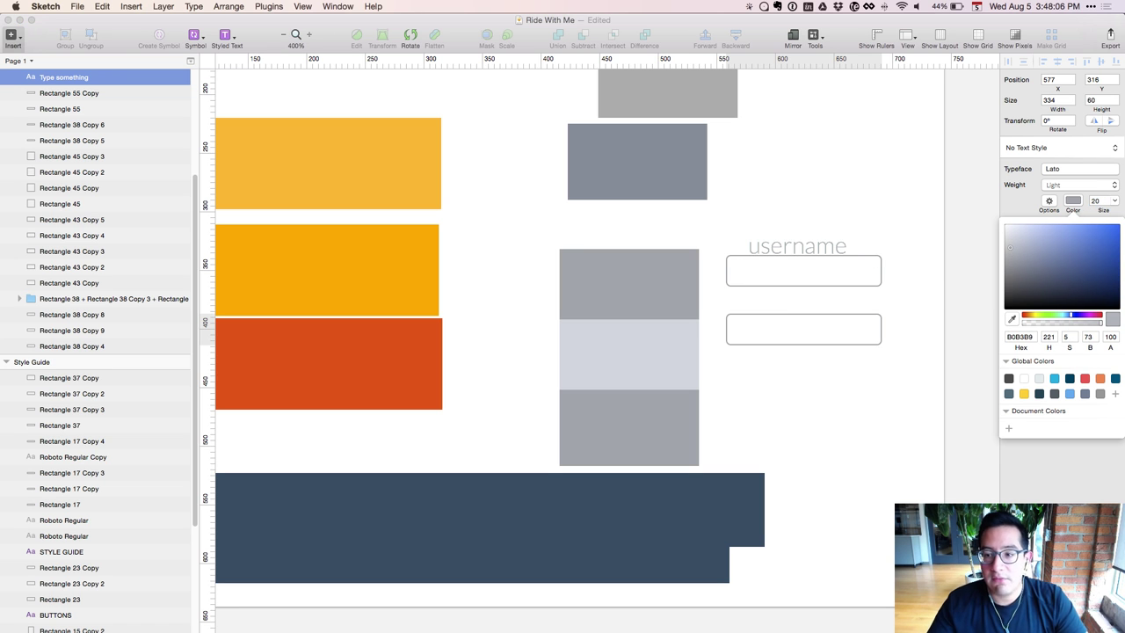
left_click(812, 205)
left_click_drag(797, 247, 788, 272)
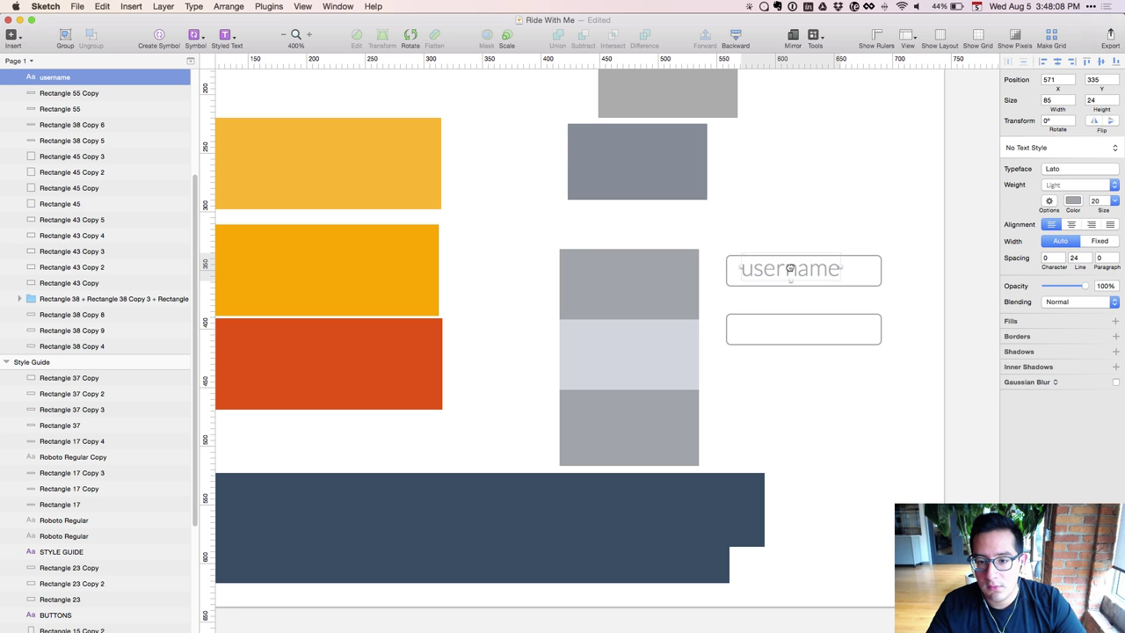
Reduce the username text to size 14 and position it at X 568, Y 341 inside the field
left_click(1103, 203)
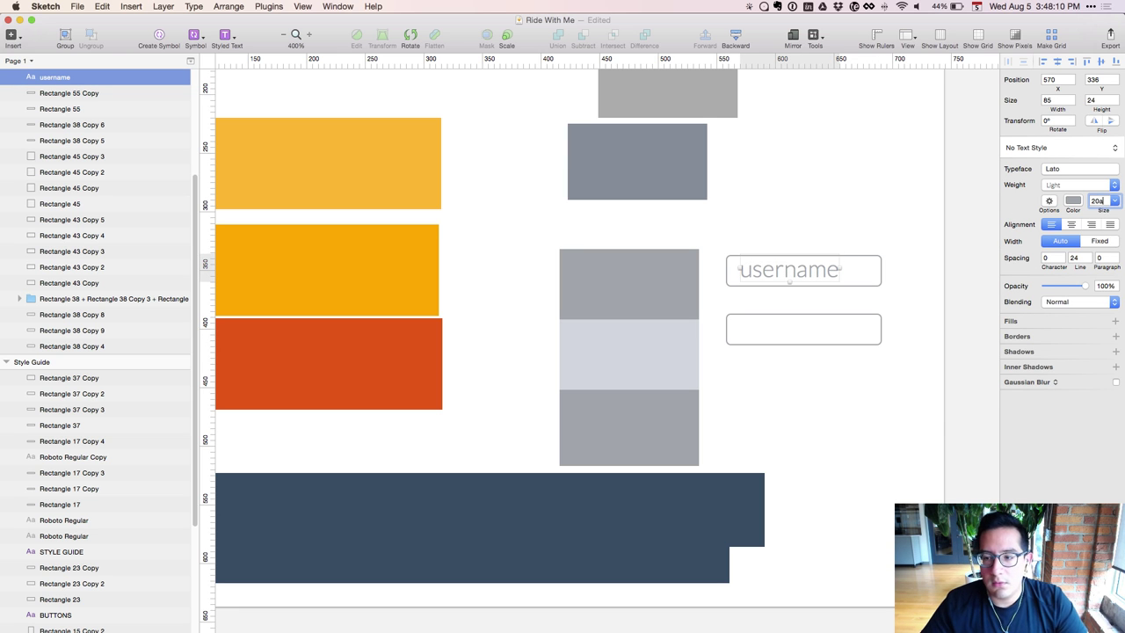
key("Down")
key("Down")
key("Down")
key("Down")
key("Down")
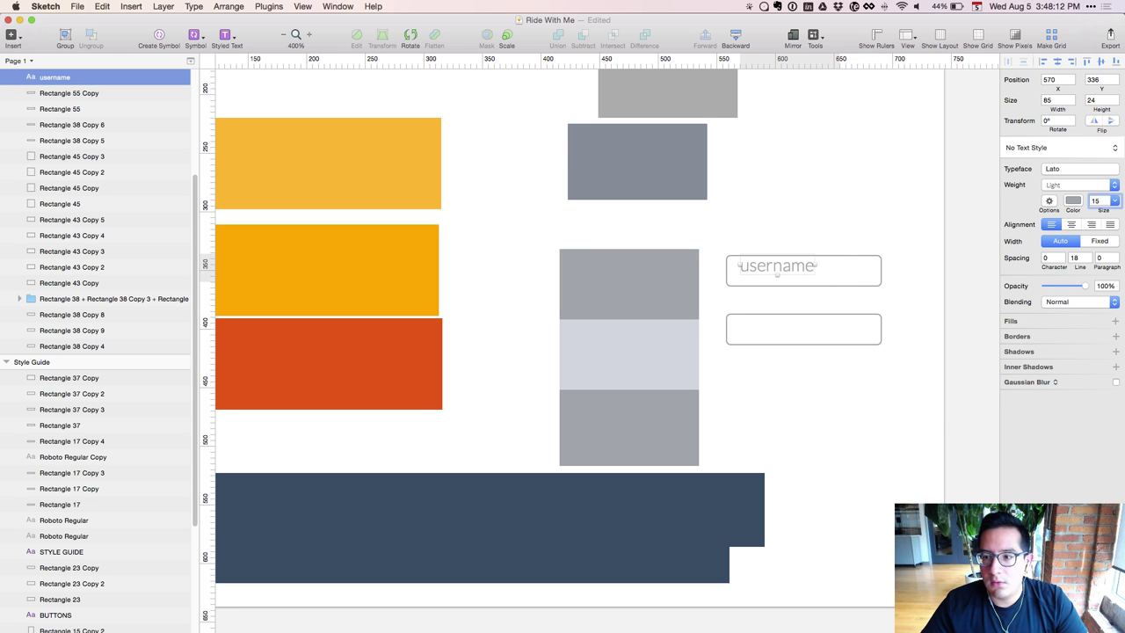
key("Down")
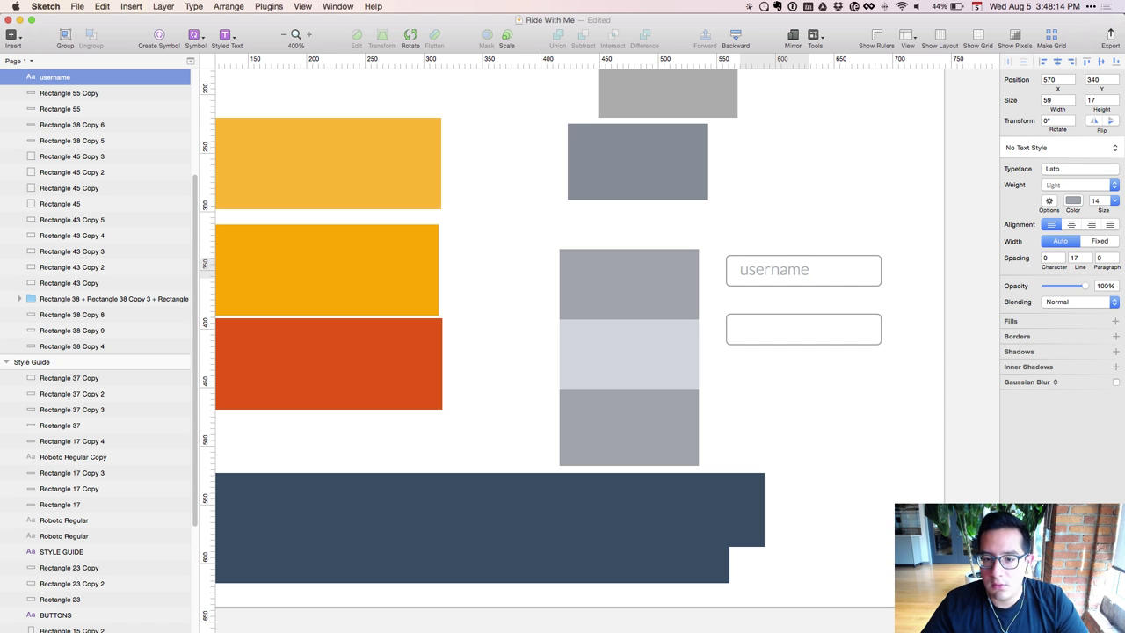
key("Left")
key("Left")
key("Down")
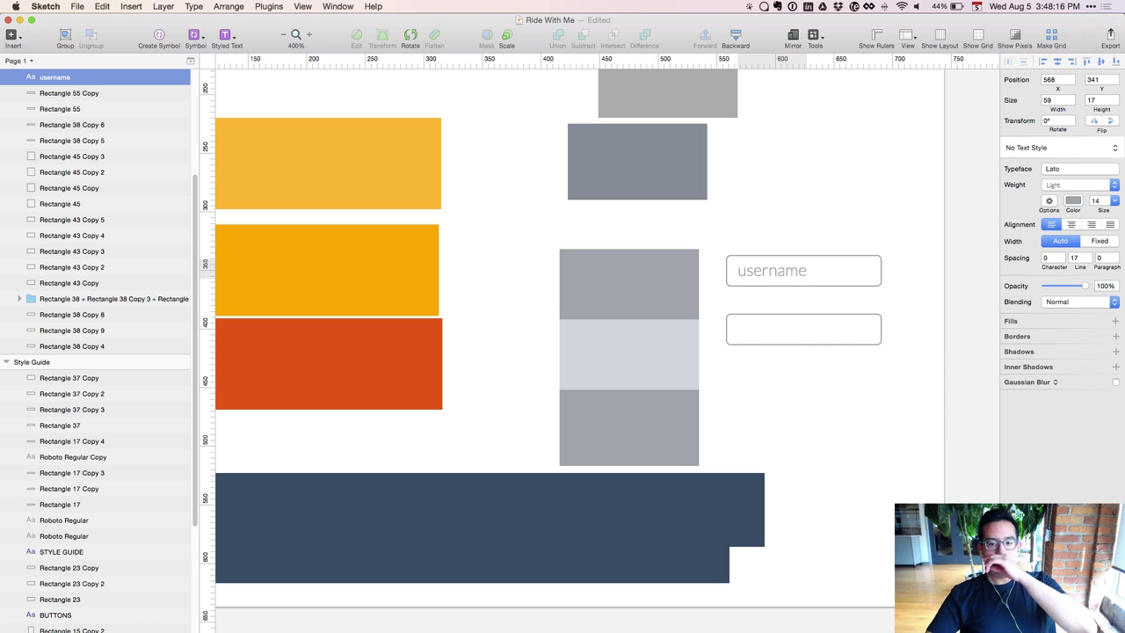
Recolour the username text with the slate grey #858C99 sampled from the rectangle above the grey stack
left_click(826, 239)
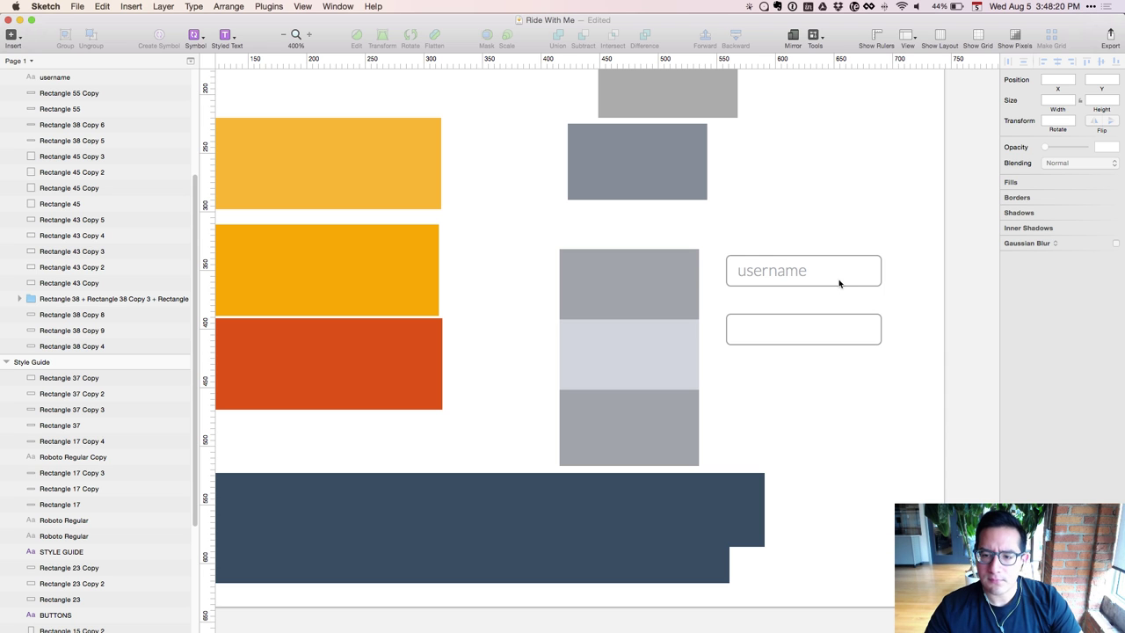
left_click(774, 272)
key("ctrl+c")
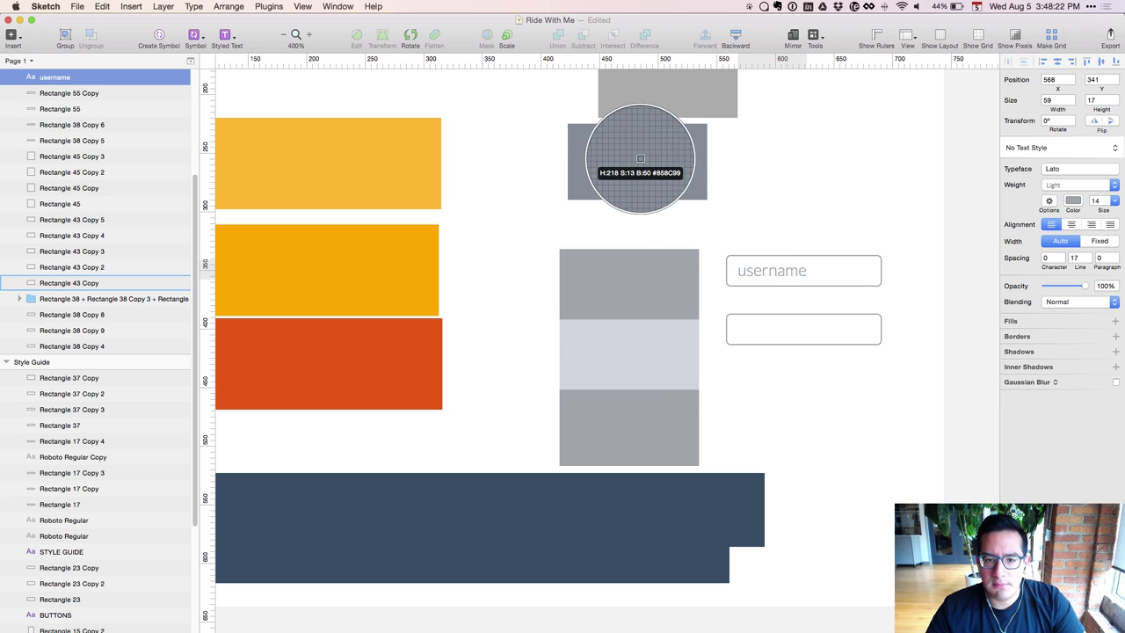
left_click(640, 159)
left_click(821, 396)
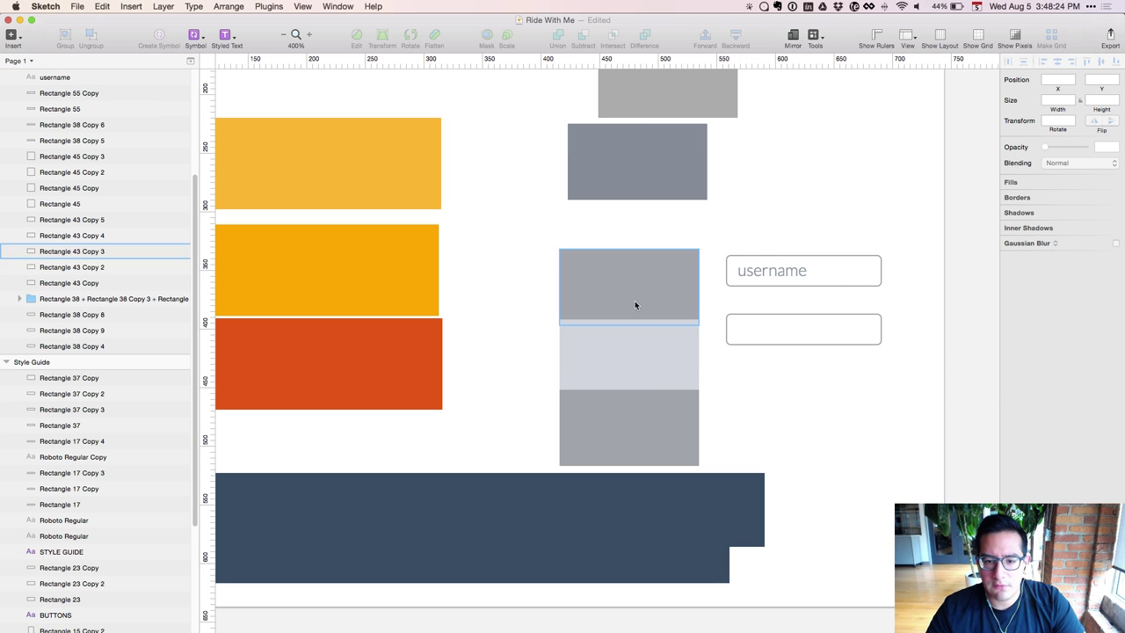
Set the username field's border colour to the stack's light grey #D1D5DE
left_click(865, 288)
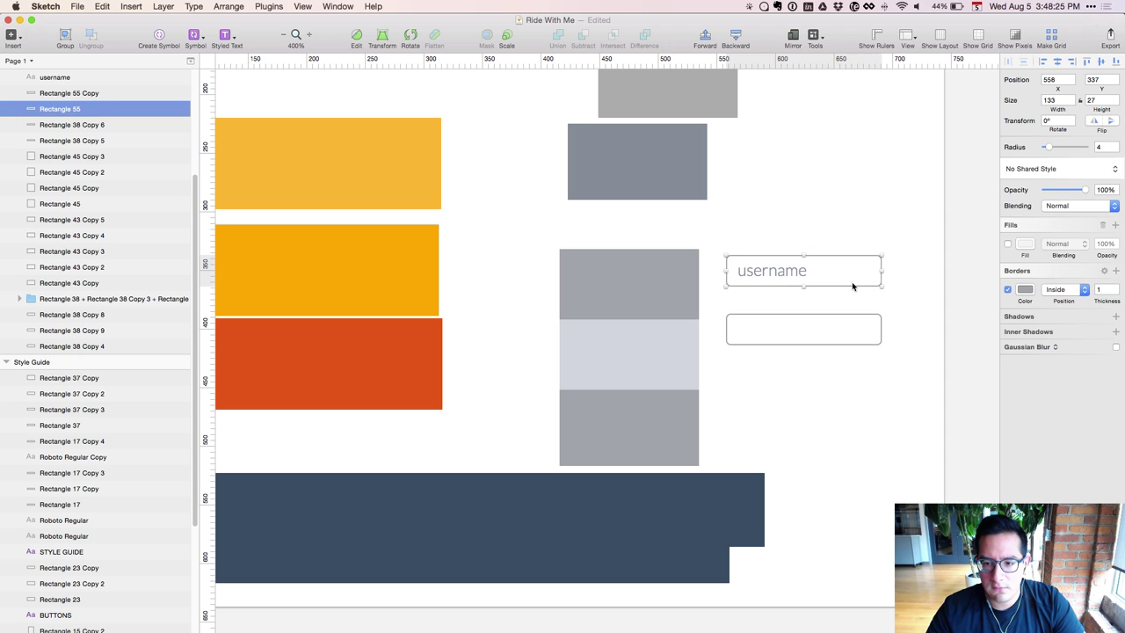
left_click(786, 274)
left_click(785, 289)
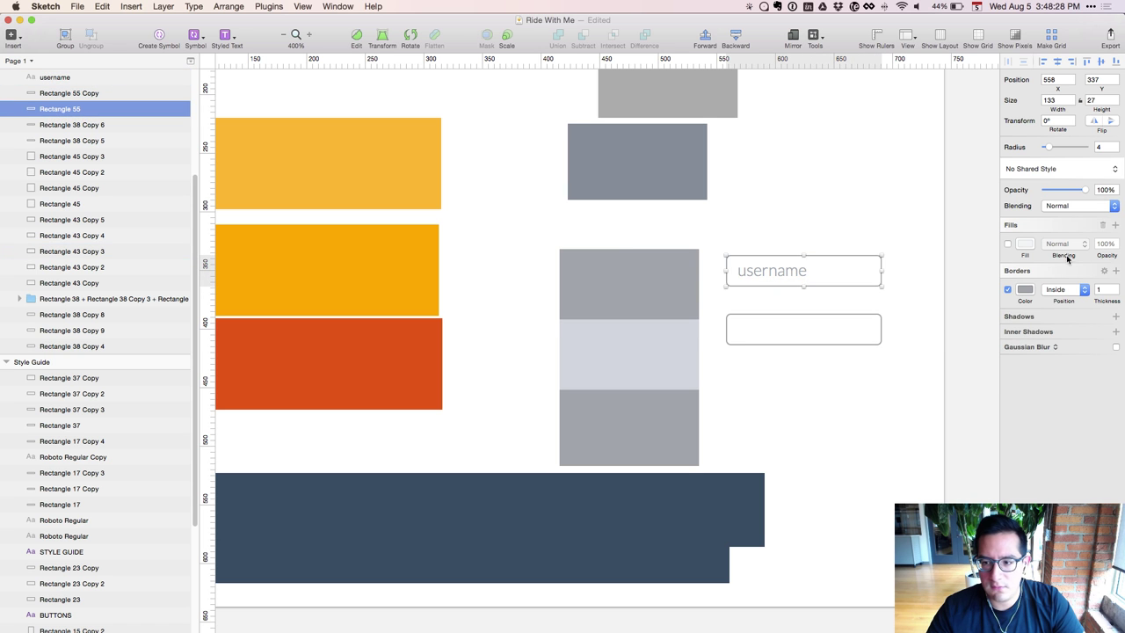
left_click(1025, 290)
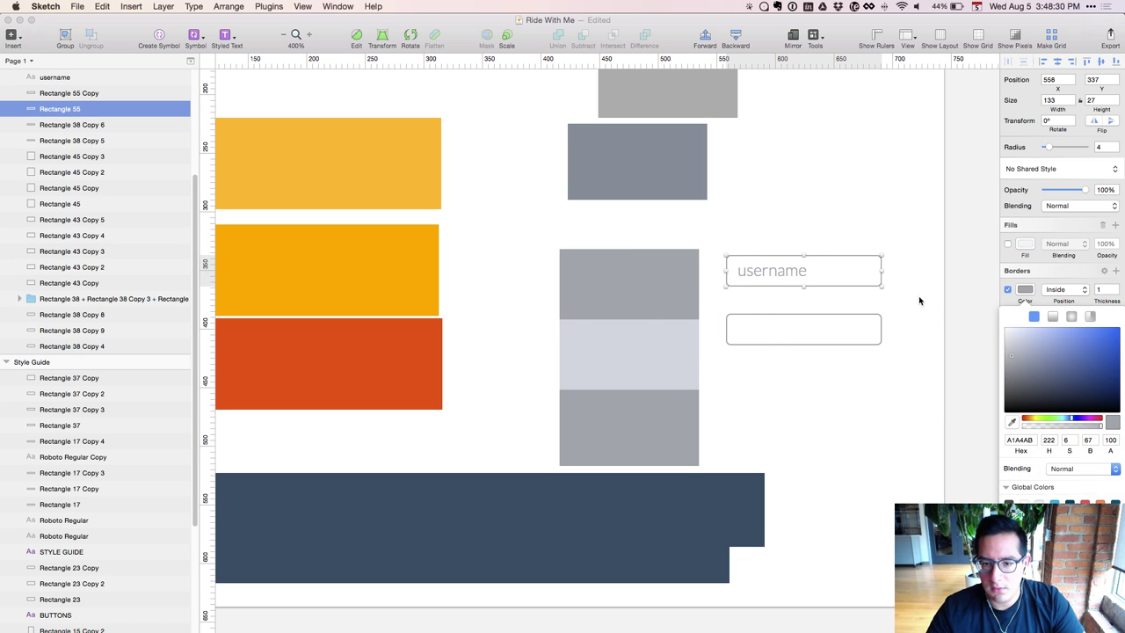
left_click(748, 346)
key("ctrl+c")
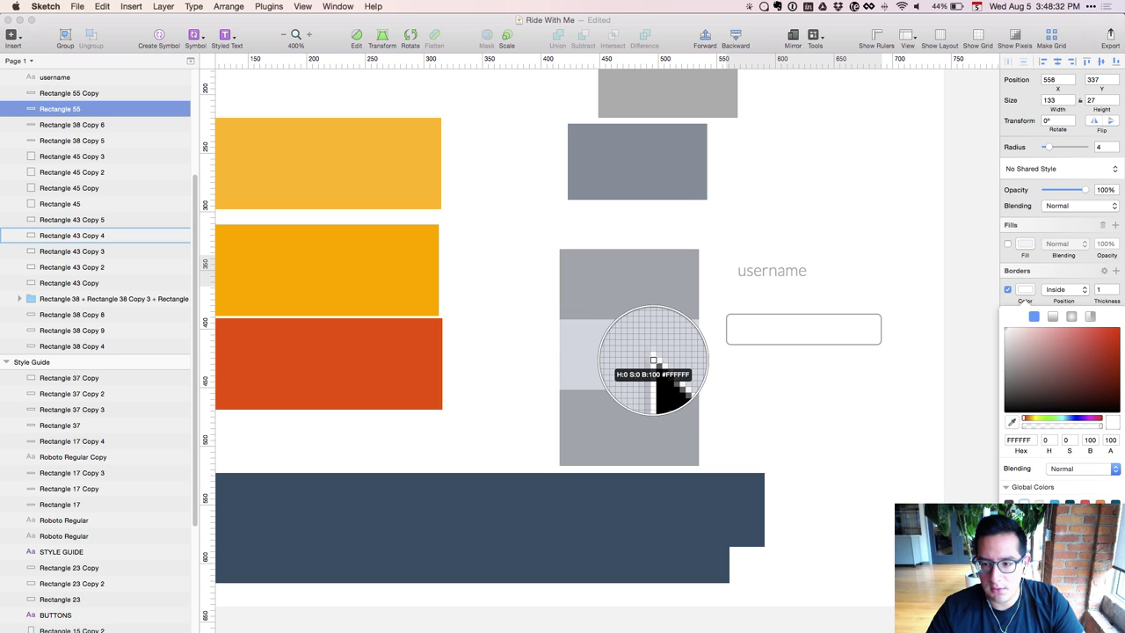
left_click(627, 371)
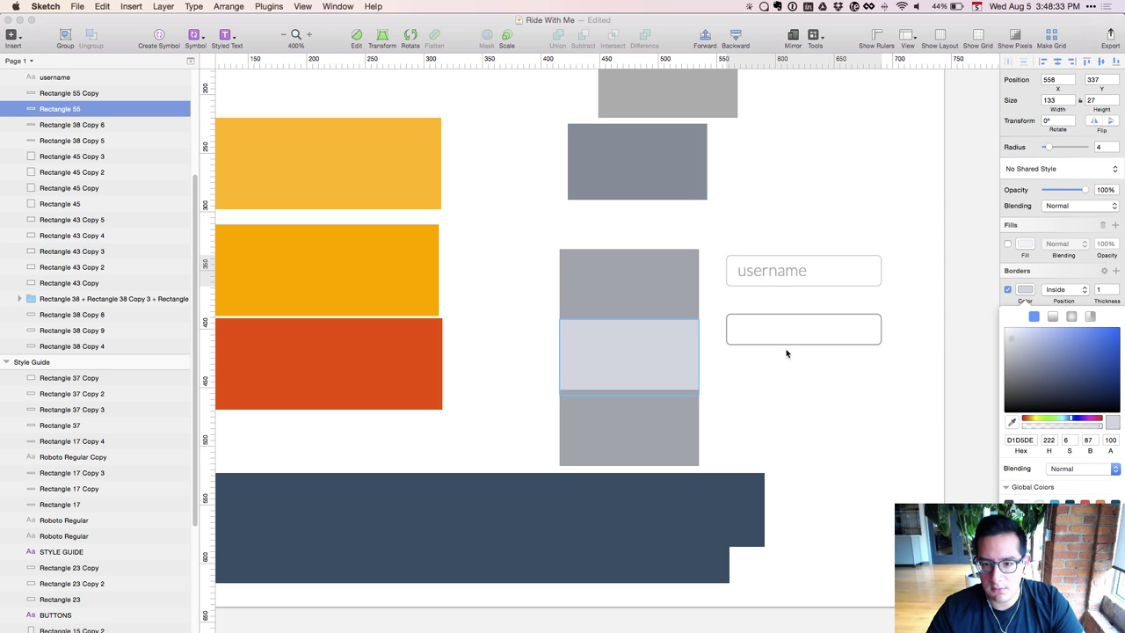
Try a brightness of 77 for the username field's border colour, and return it to 87
left_click(1089, 440)
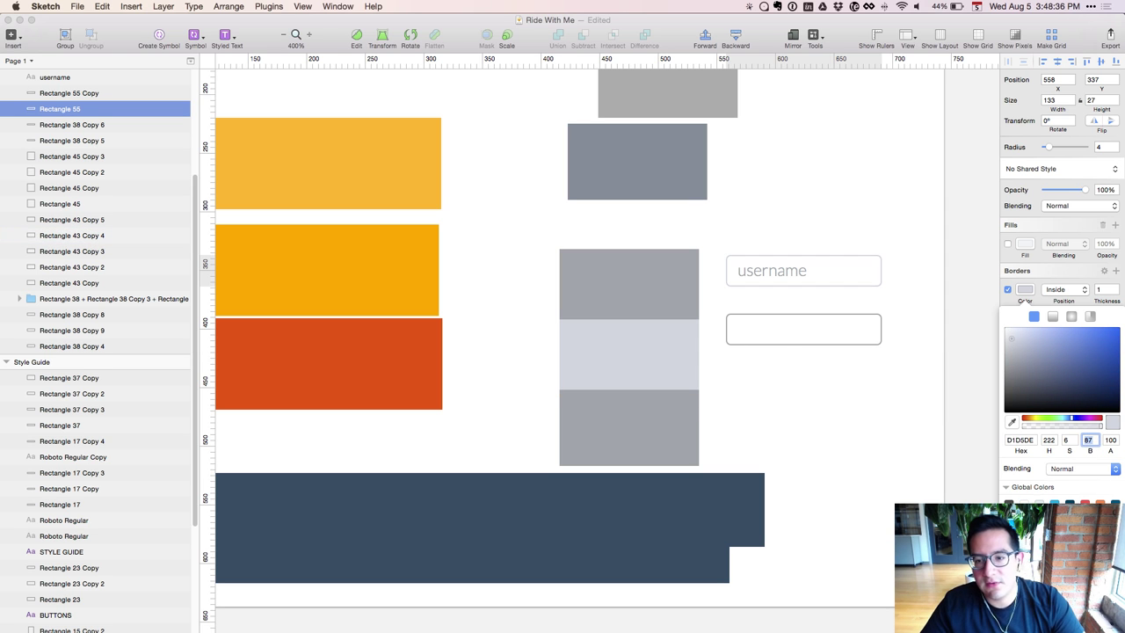
key("shift+Down")
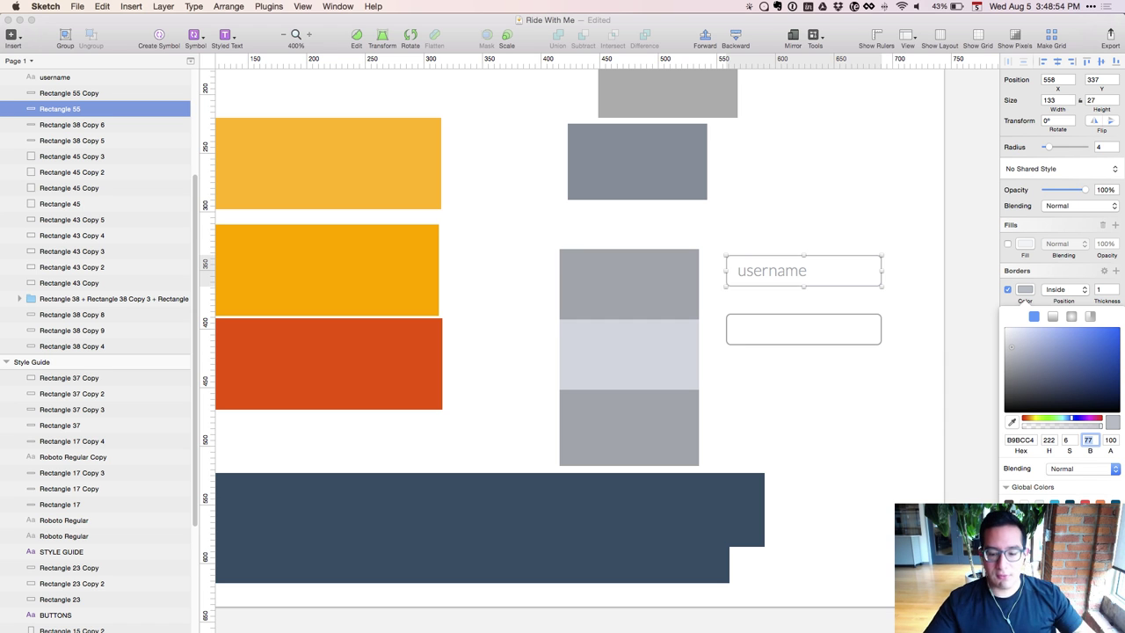
type("87")
key("Return")
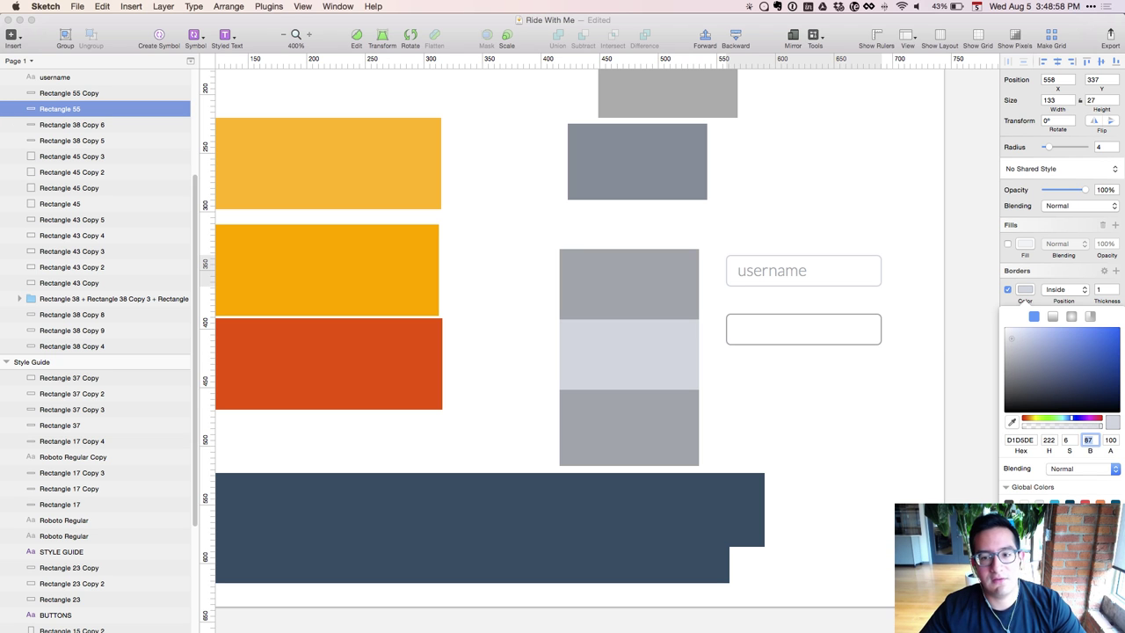
Lower the username text to 50% opacity and check the field's border colour against the stack's light grey fill
left_click(758, 276)
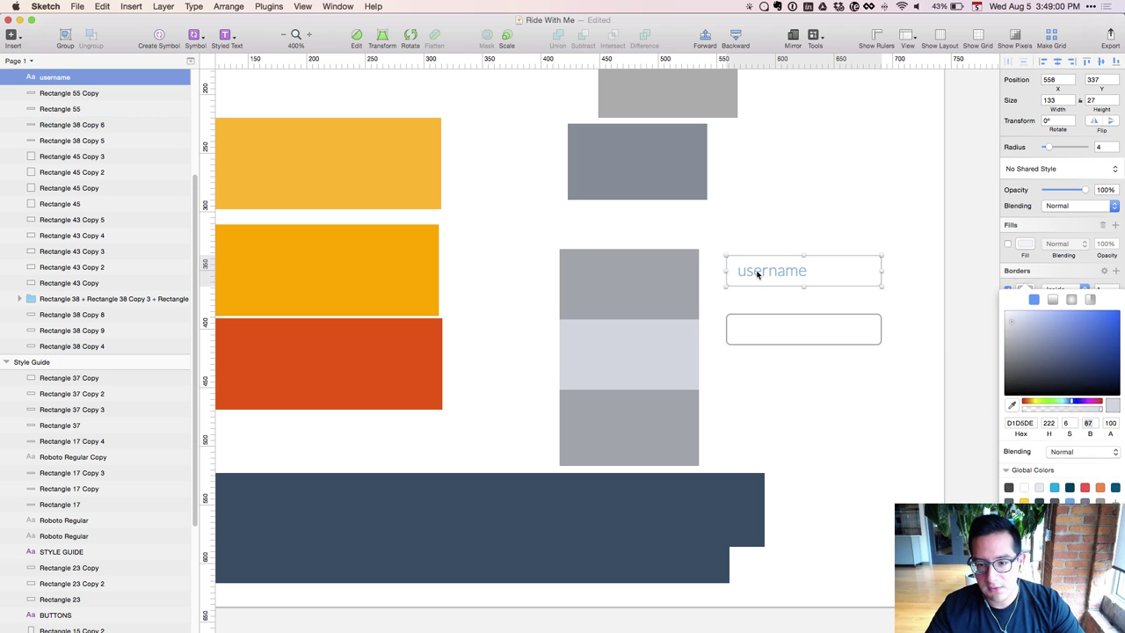
left_click(895, 344)
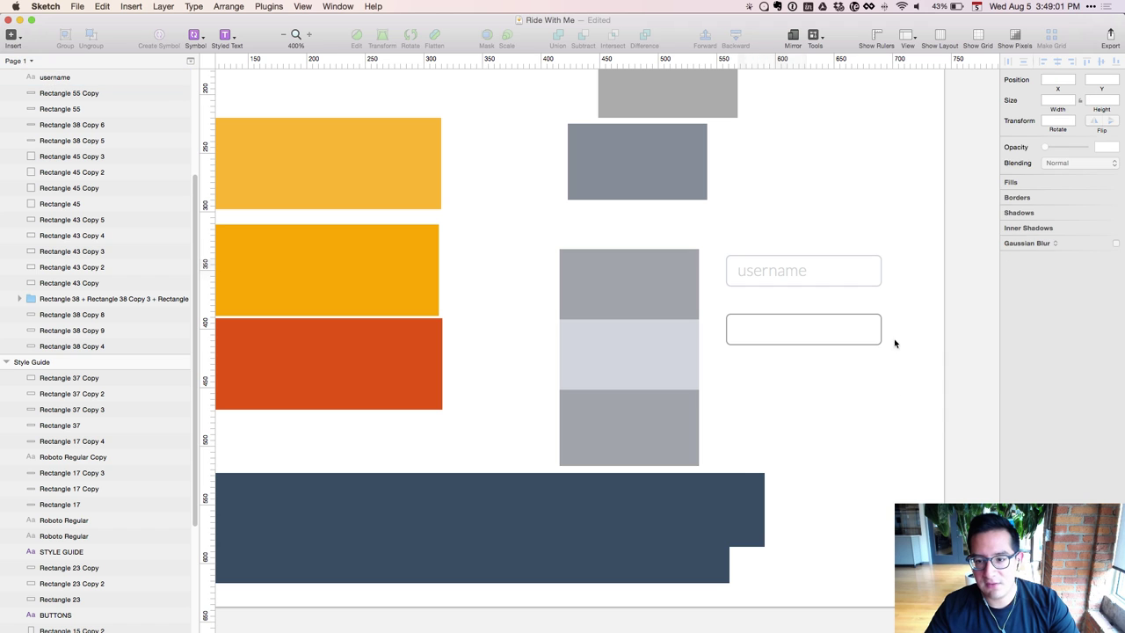
left_click(880, 271)
left_click(1025, 290)
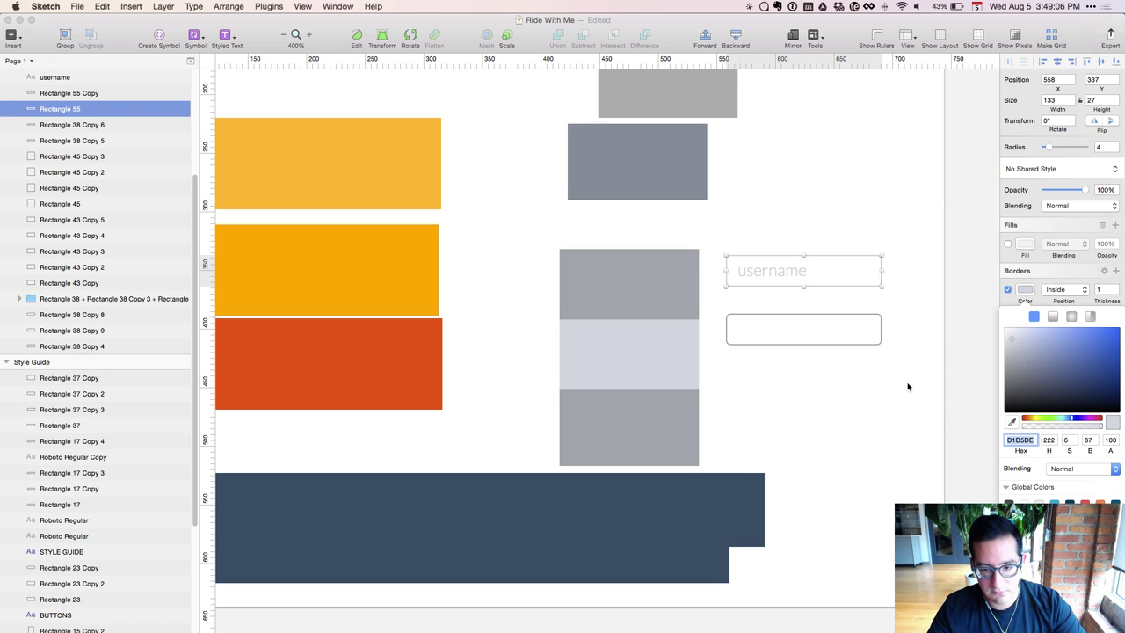
left_click(635, 343)
left_click(1027, 245)
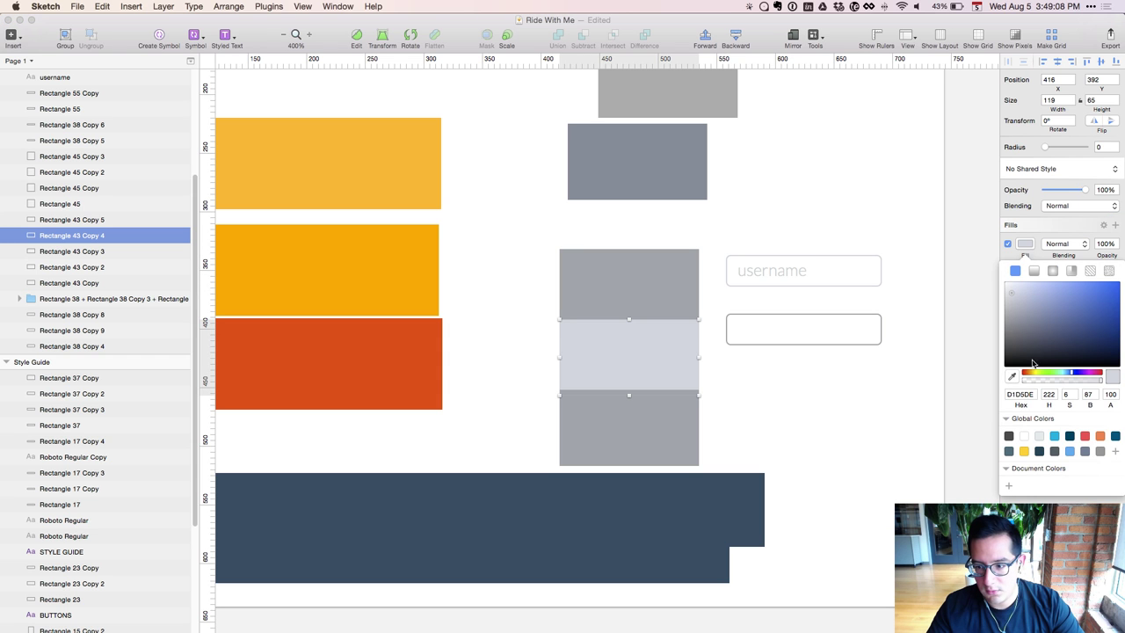
Move the empty outlined rectangle above the username field and place a copy of the username text in it at X 568, Y 303
left_click(766, 427)
left_click_drag(801, 344, 801, 241)
left_click(793, 271)
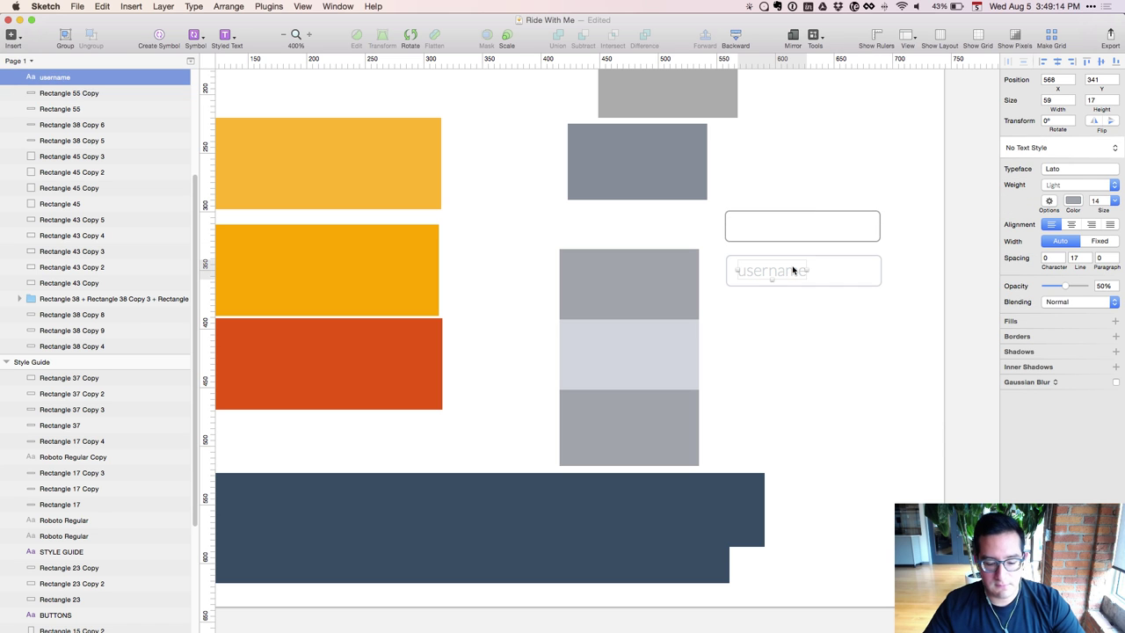
key("super+d")
key("shift+Up")
key("shift+Up")
key("shift+Up")
key("Down")
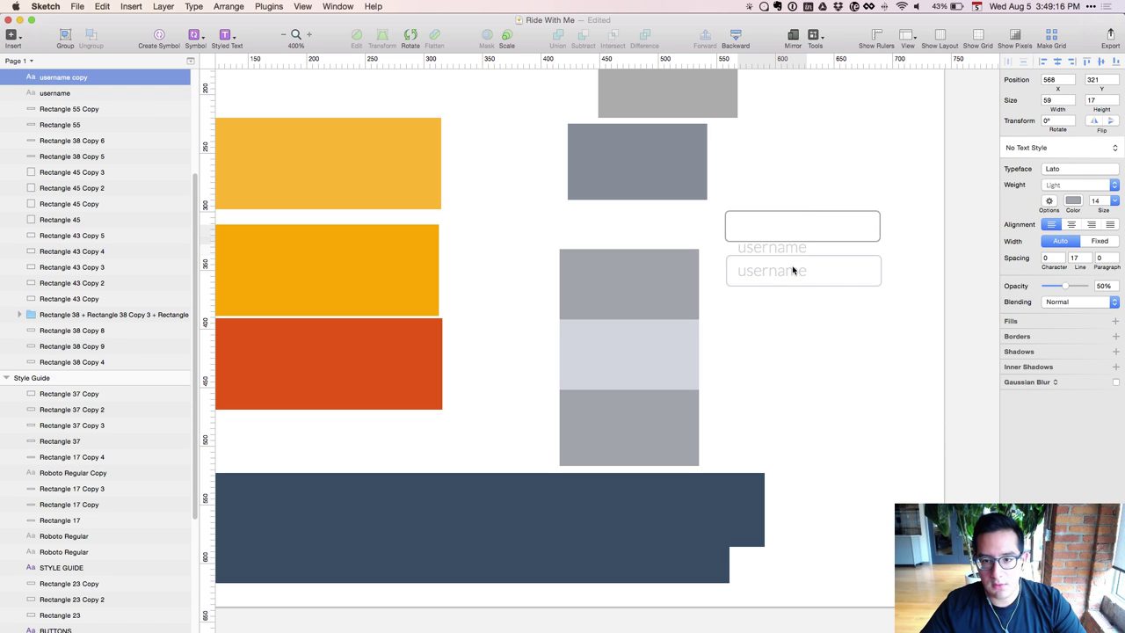
key("Escape")
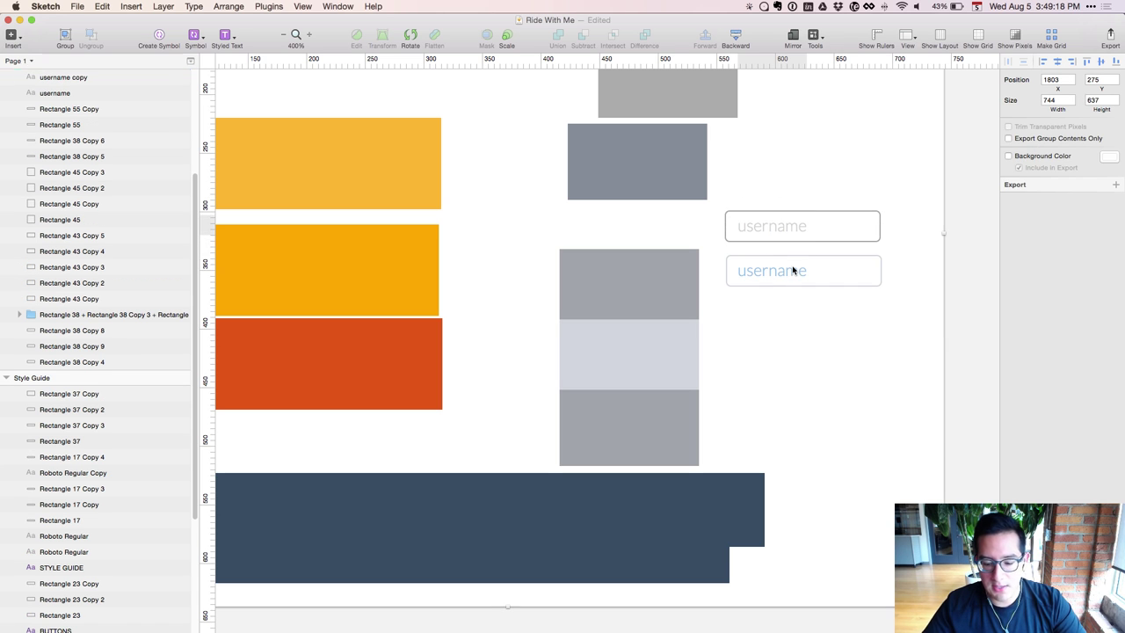
Raise the opacity of the copied username text in the upper, darker-bordered field
left_click(796, 224)
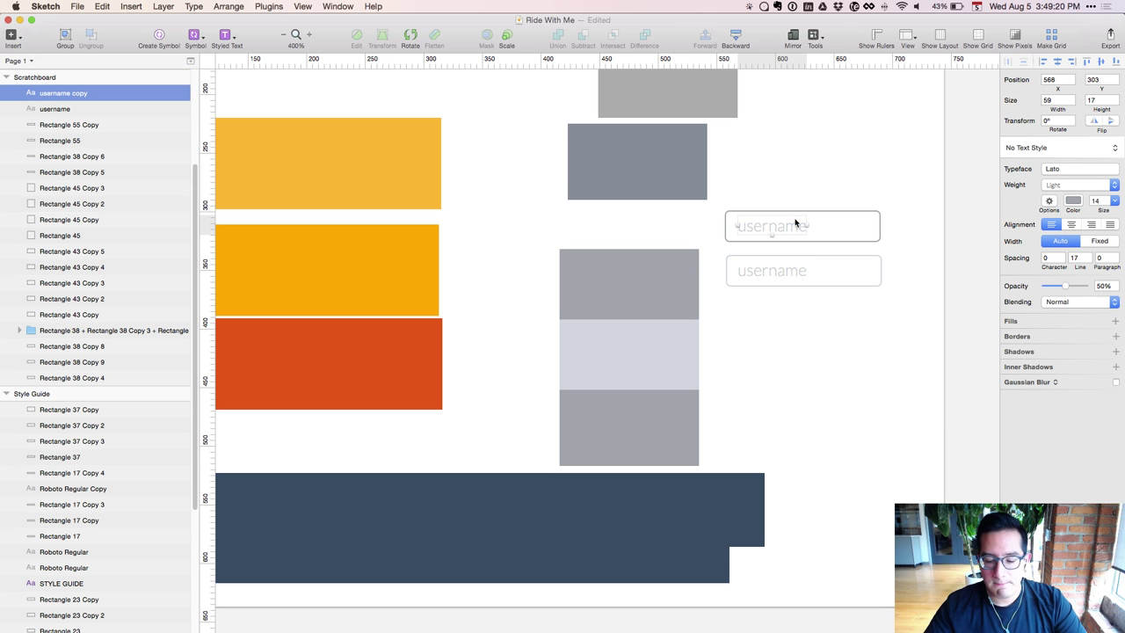
left_click(783, 341)
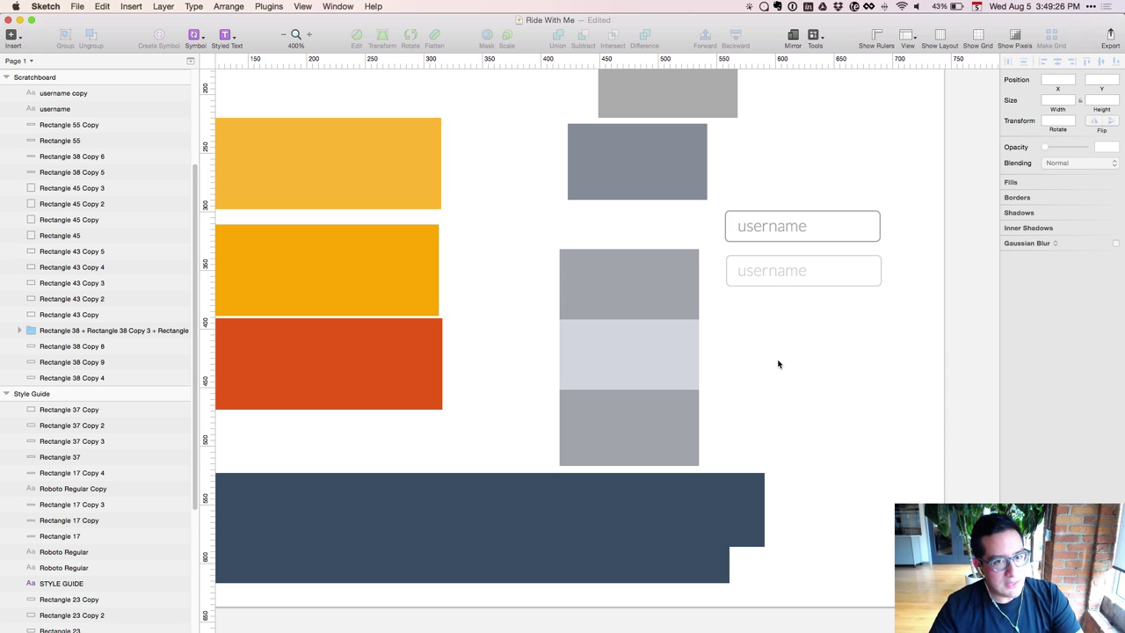
Recolour the header of the slate palette card with the light grey sampled from the middle of the Scratchboard's rectangle stack
left_click(658, 356)
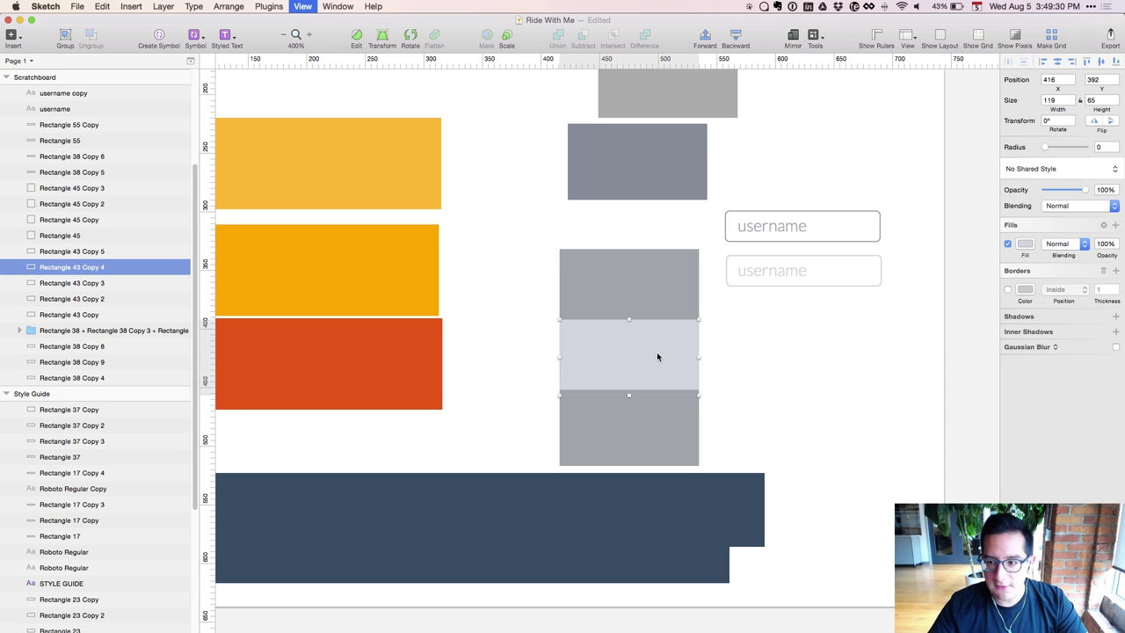
key("super+minus")
left_click_drag(657, 356, 975, 338)
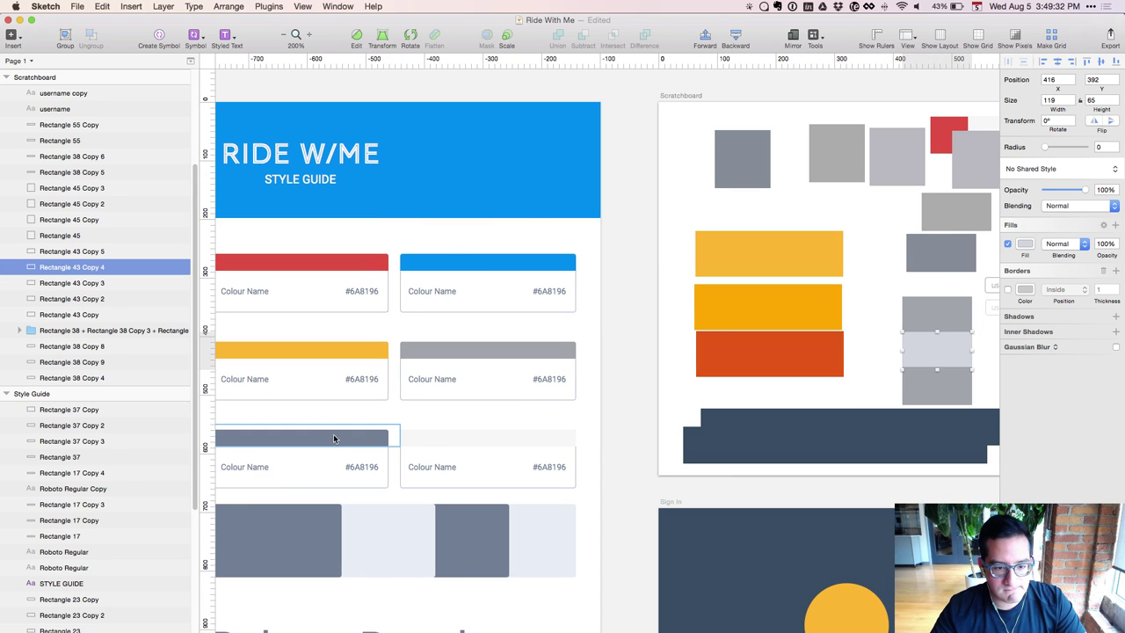
double_click(337, 437)
key("ctrl+c")
left_click(919, 339)
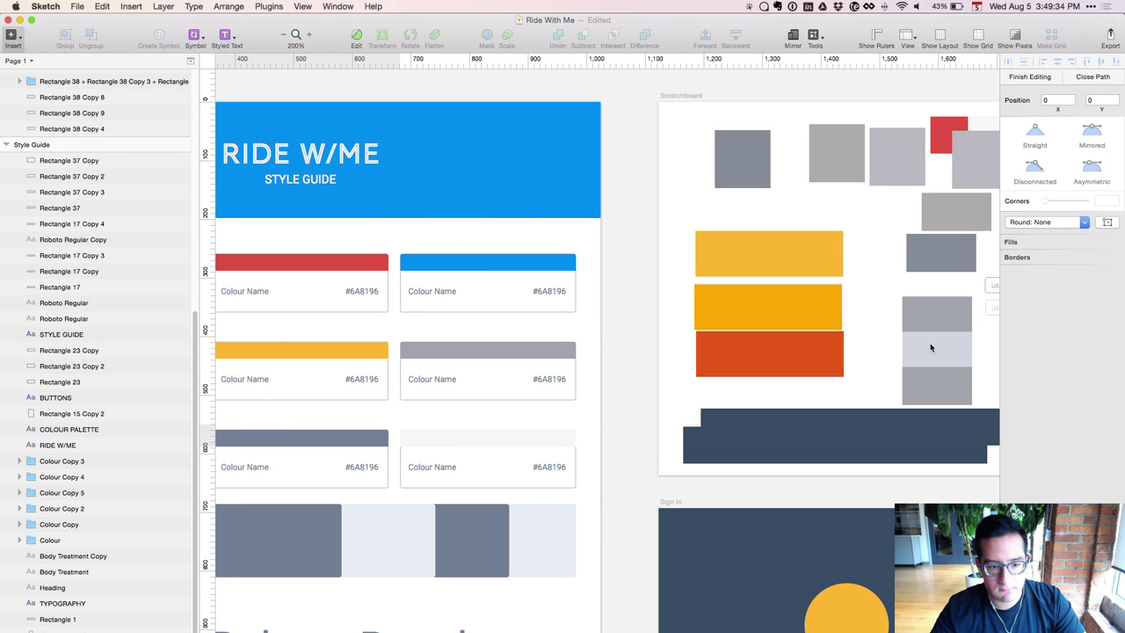
double_click(302, 445)
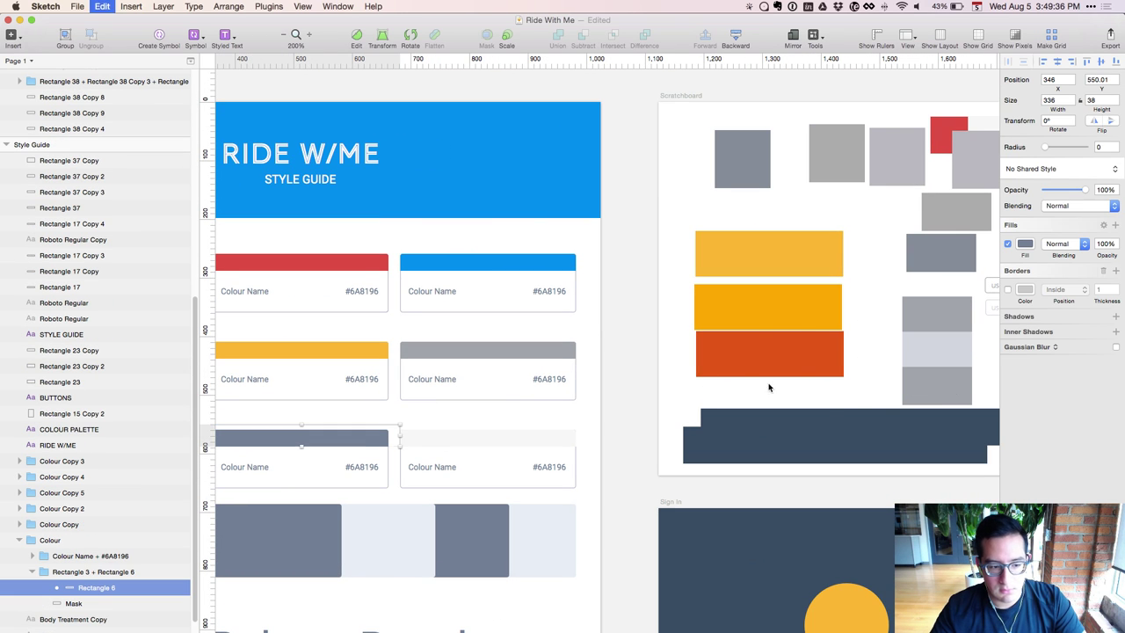
key("ctrl+c")
left_click(923, 351)
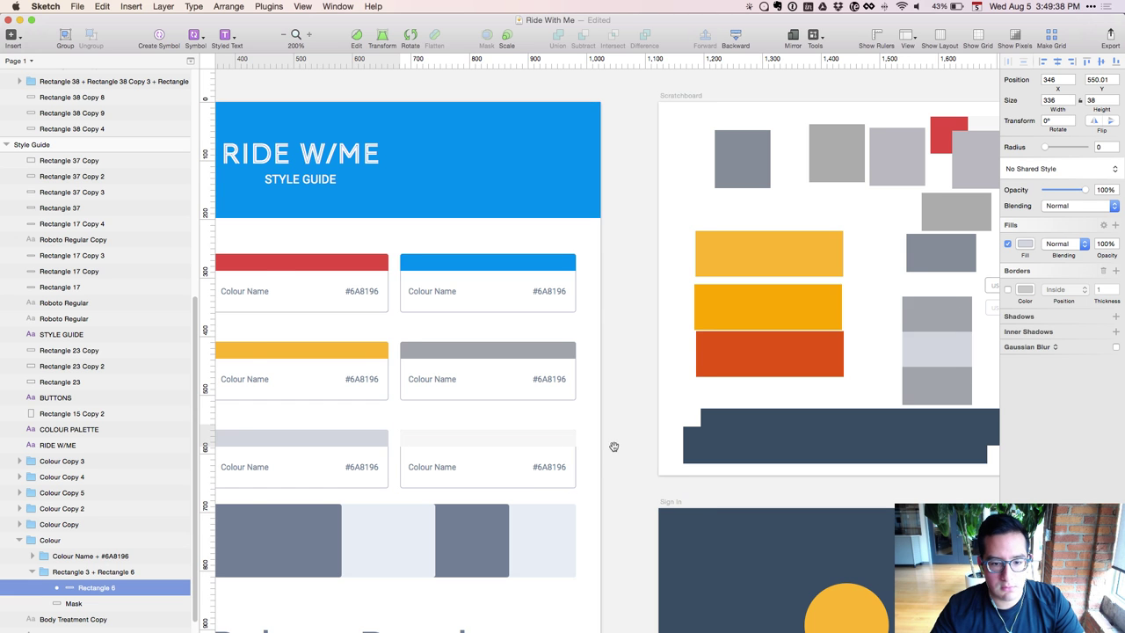
scroll(613, 446, "left", 5)
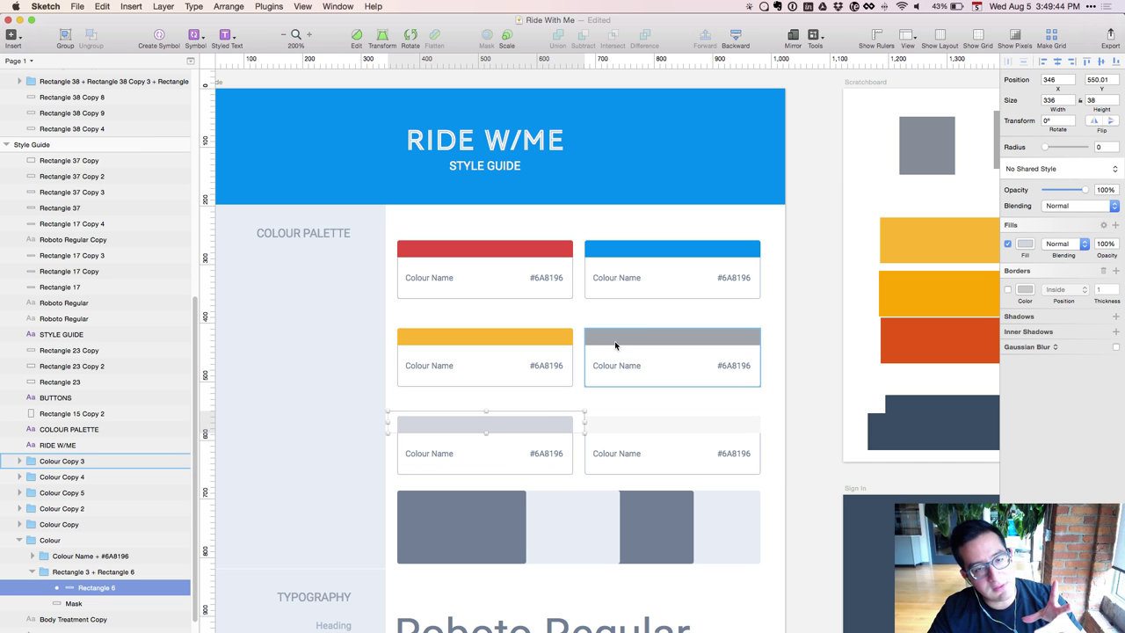
left_click(837, 306)
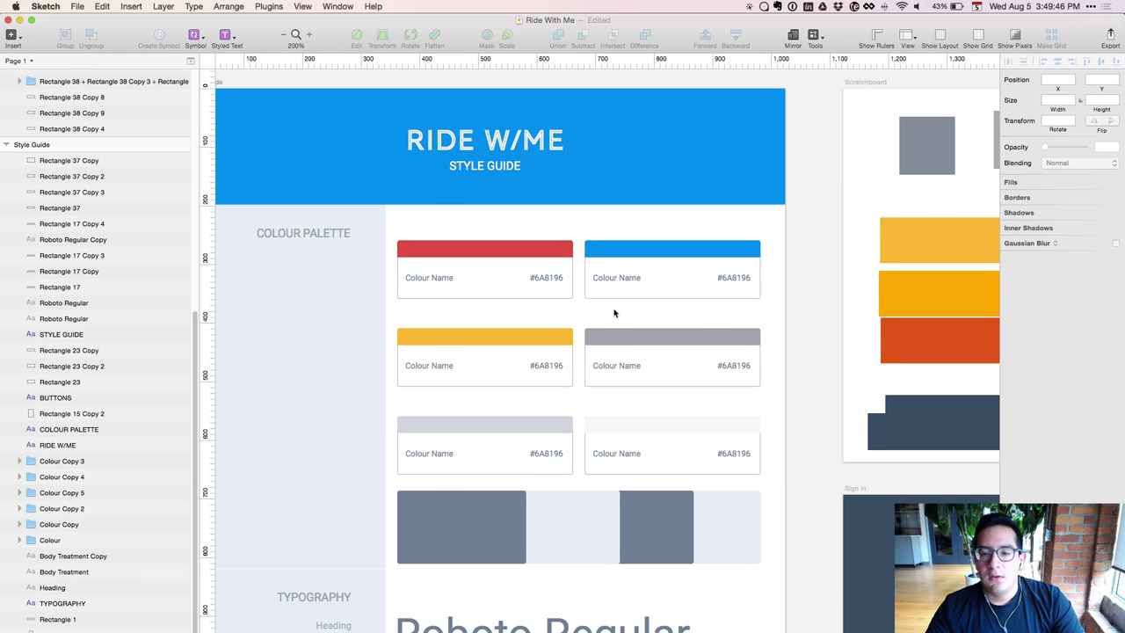
Fill the first block of the colour strip below the palette cards with the red card's colour and the second with the blue
scroll(614, 313, "right", 10)
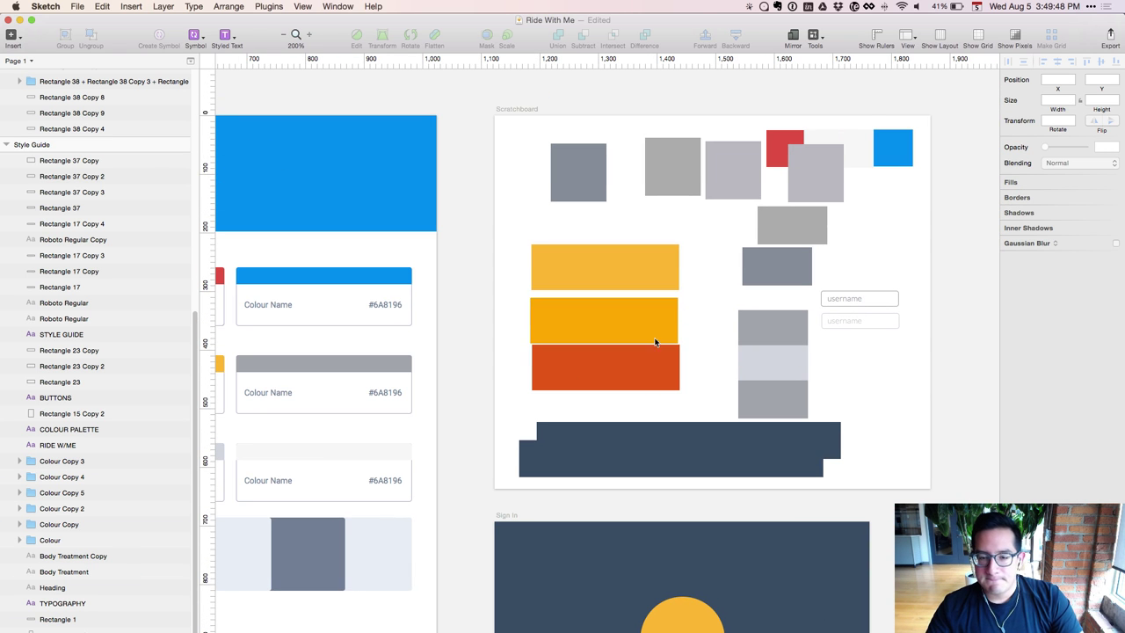
scroll(646, 321, "down", 3)
left_click_drag(638, 300, 974, 291)
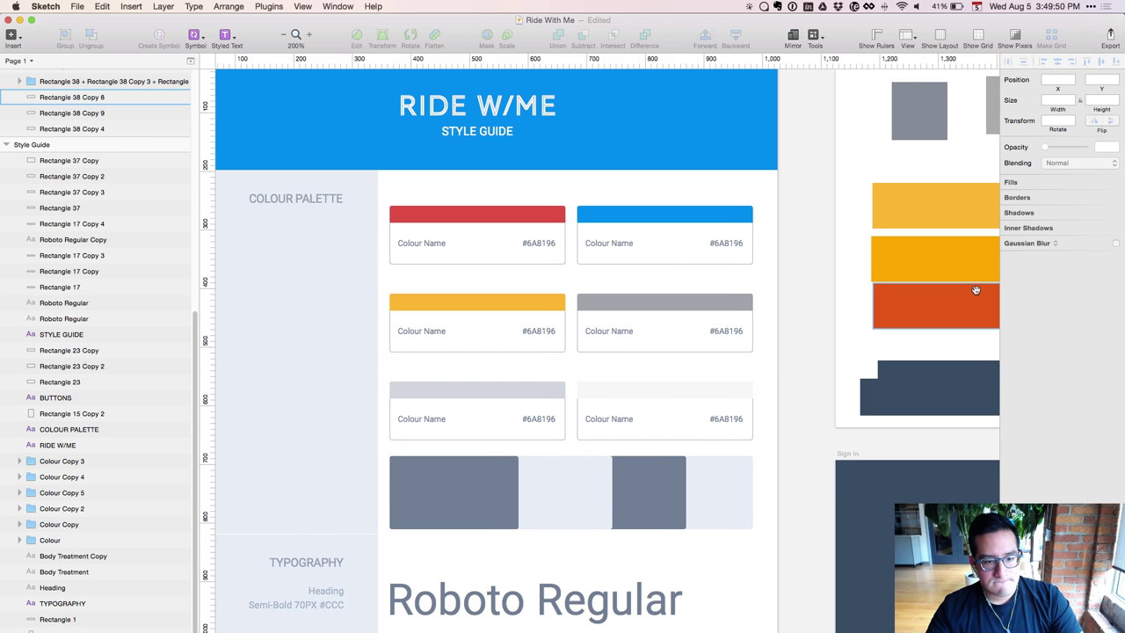
left_click(440, 519)
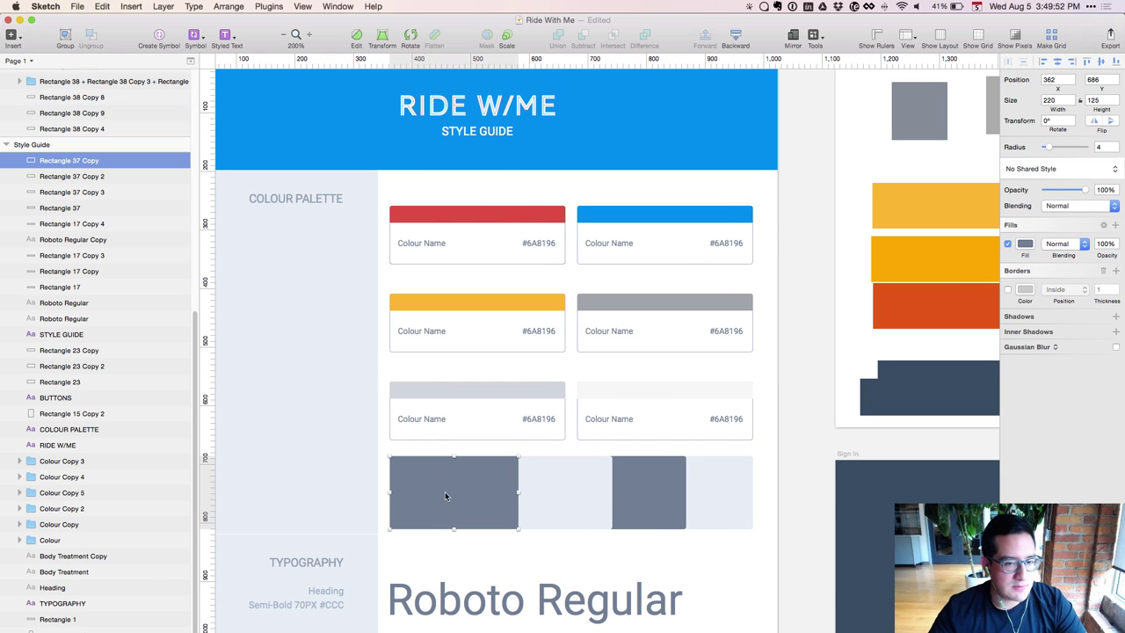
key("ctrl+c")
left_click(452, 211)
left_click(546, 492)
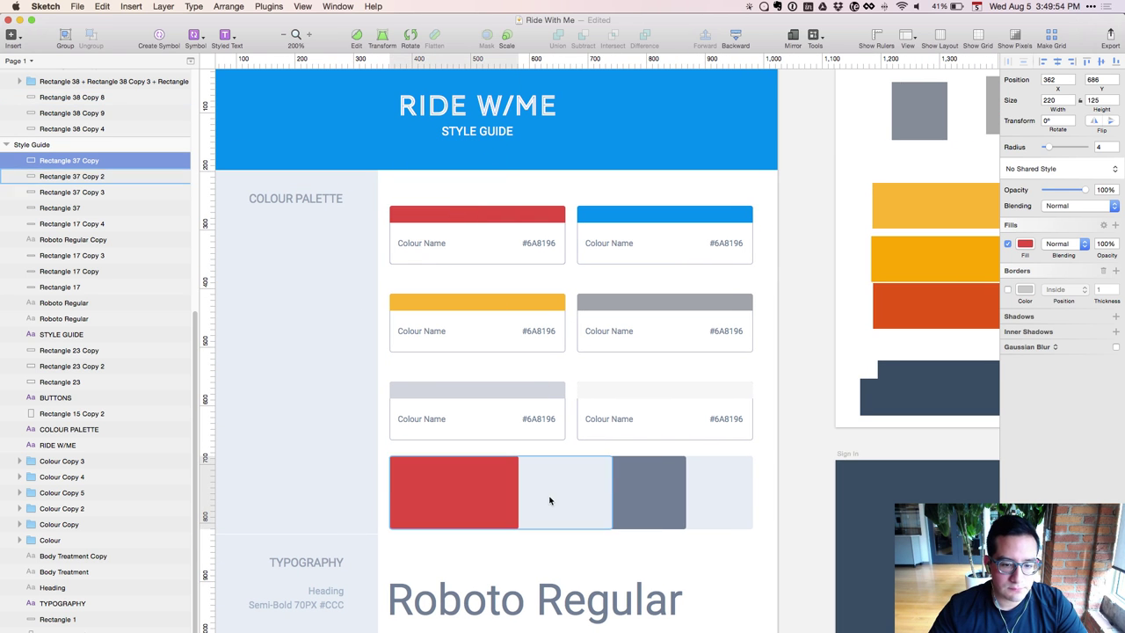
key("ctrl+c")
left_click(688, 211)
Try the grey card's colour on the strip's third block, and a mid grey, then off-white #F7F7F7 on its last block
left_click(646, 465)
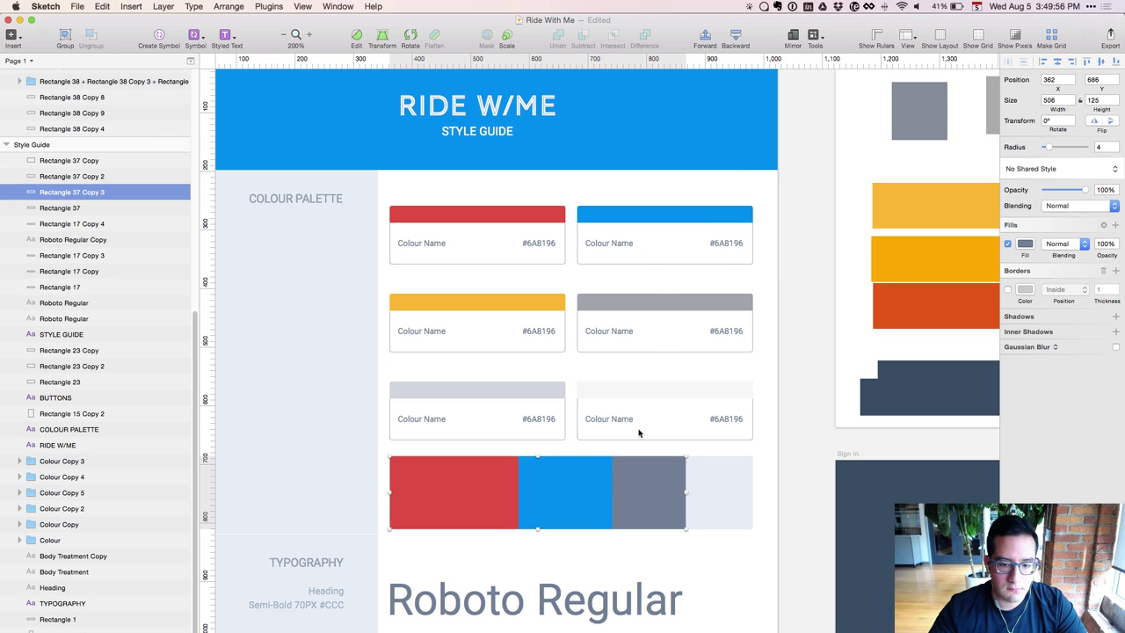
key("ctrl+c")
left_click(612, 302)
left_click(703, 481)
key("ctrl+c")
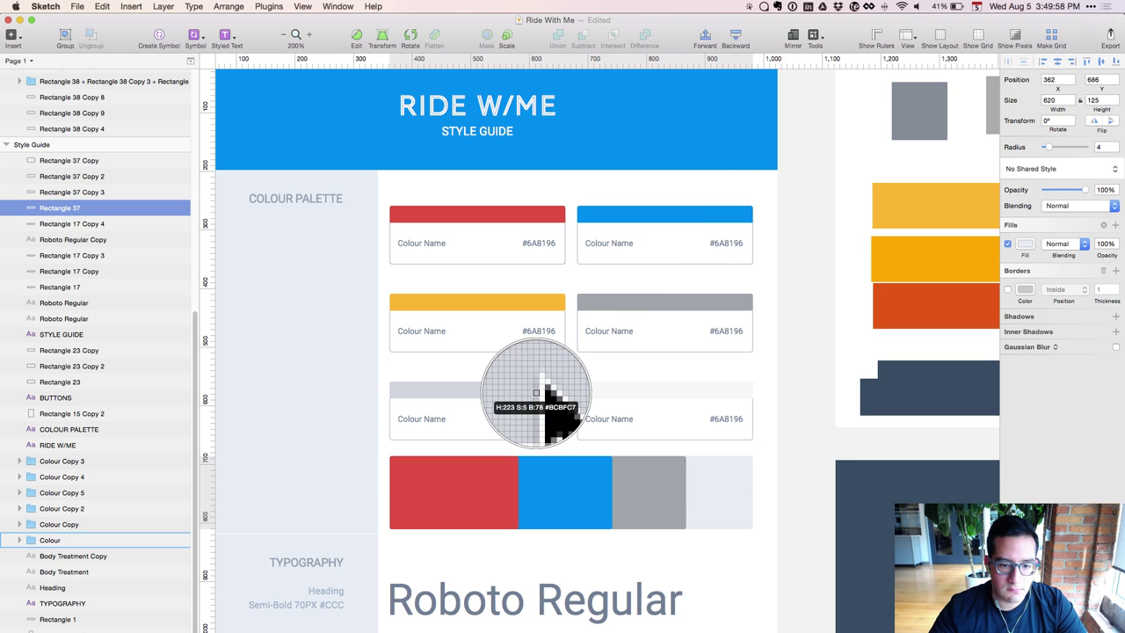
left_click(536, 390)
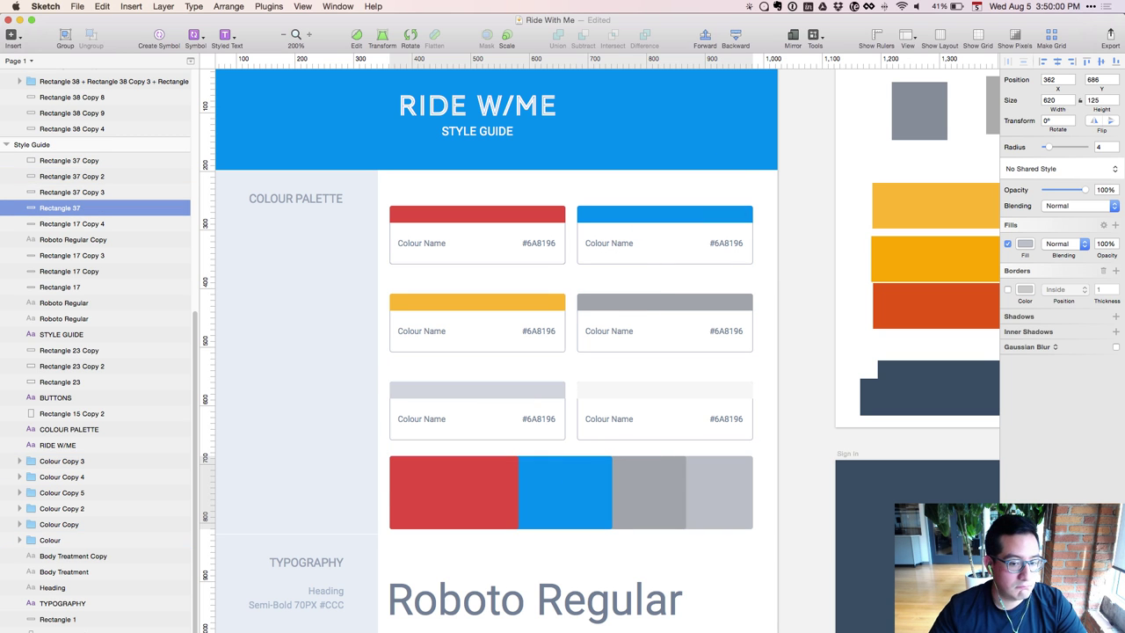
key("ctrl+c")
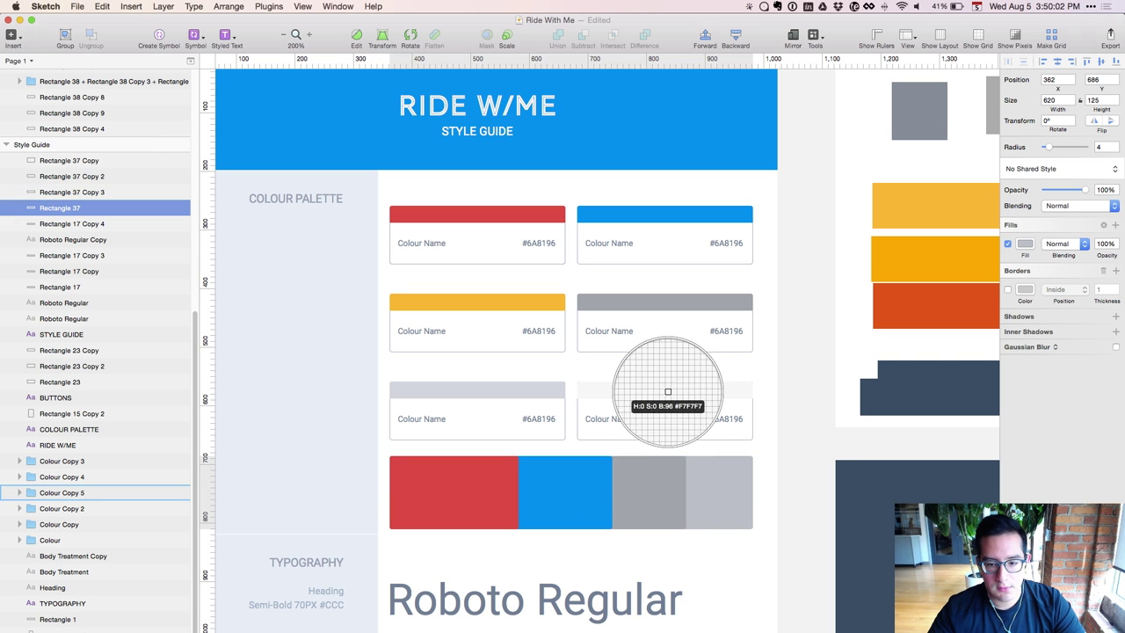
left_click(676, 389)
Try a darker grey, sampled at the grey palette card's edge, on the strip's third block
left_click(663, 480)
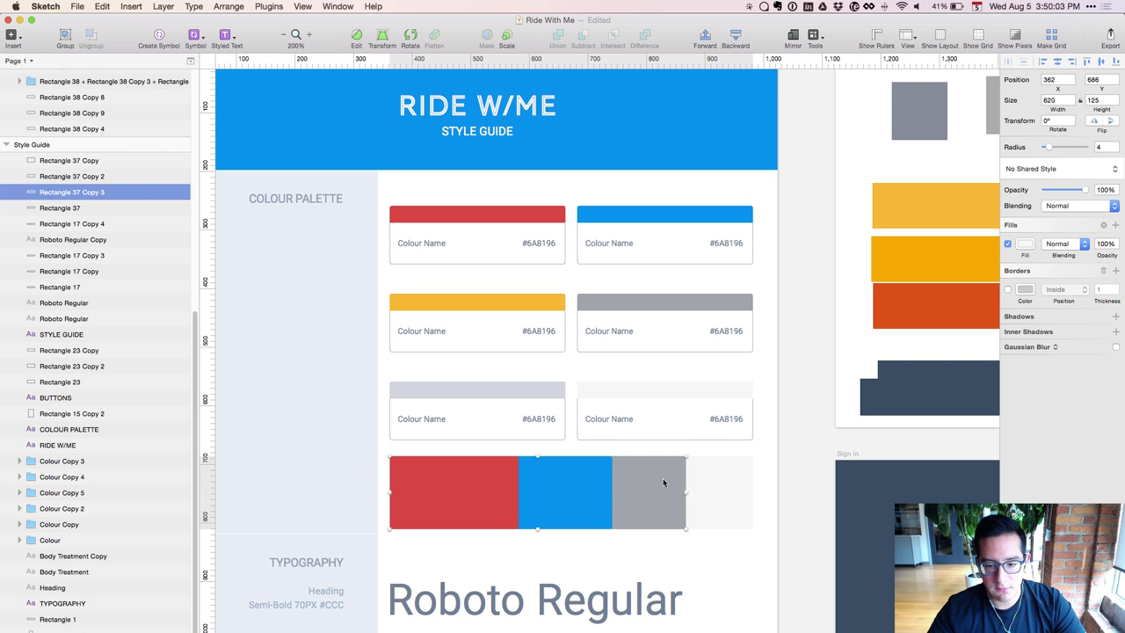
key("ctrl+c")
left_click(605, 301)
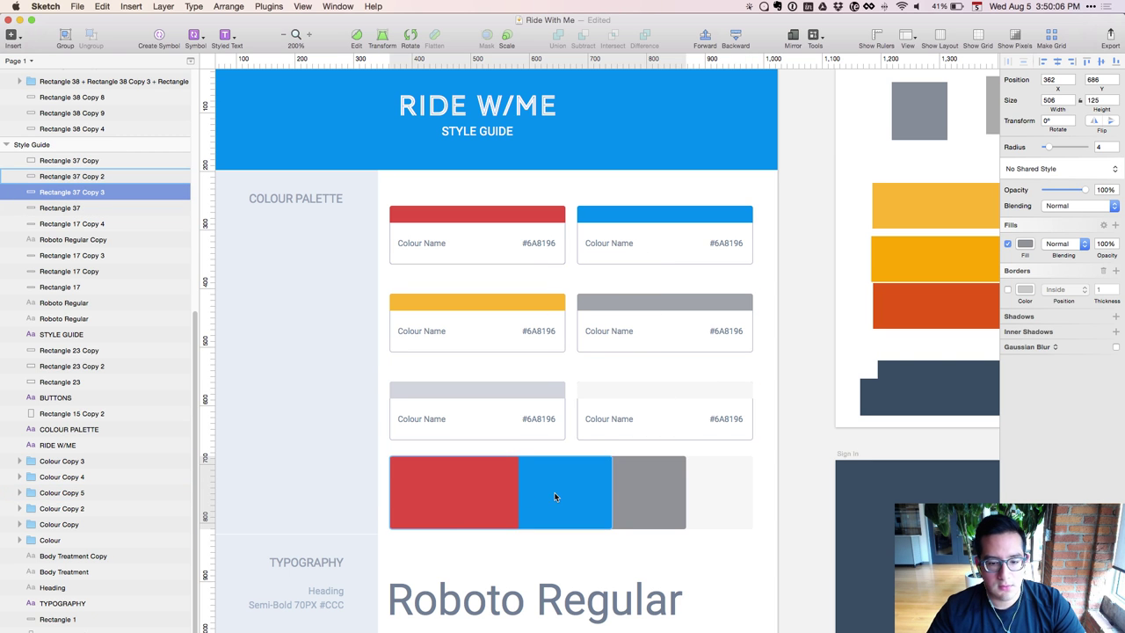
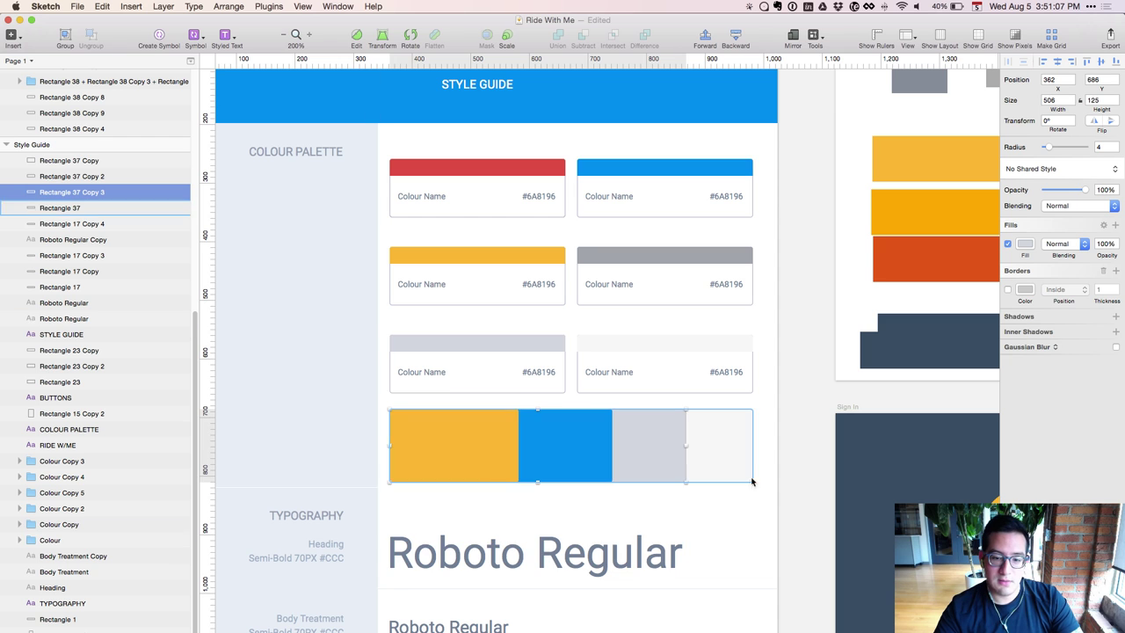
Fill the strip's third block with the grey card's header colour and its last block with the light grey card's header colour
key("ctrl+c")
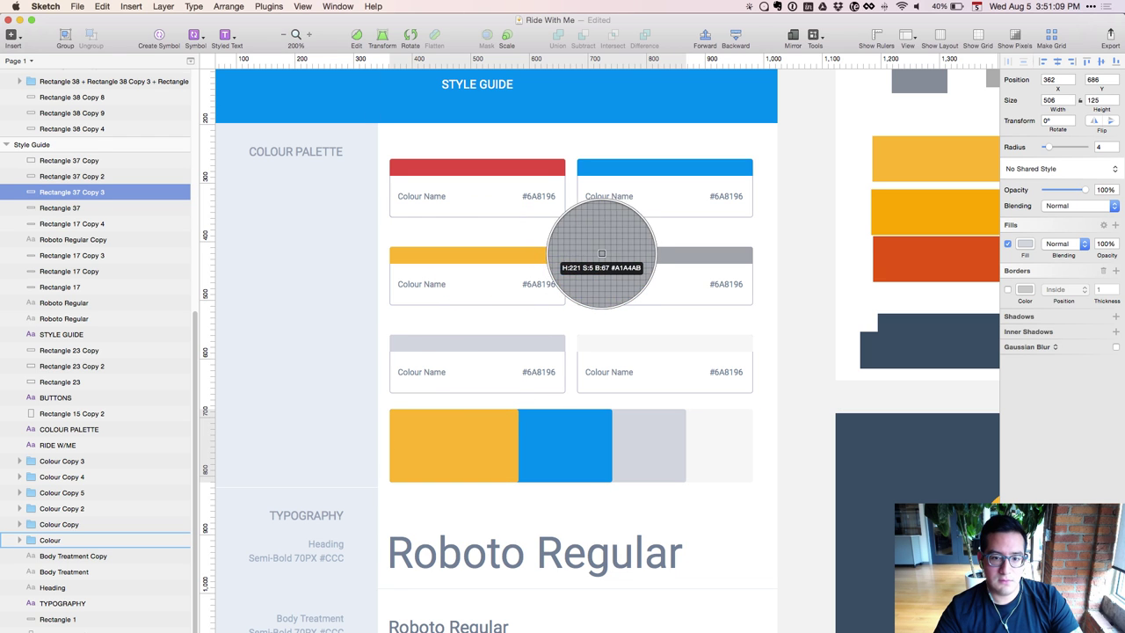
left_click(686, 264)
left_click(730, 444)
key("ctrl+c")
left_click(461, 352)
key("ctrl+c")
left_click(467, 338)
key("ctrl+c")
left_click(457, 342)
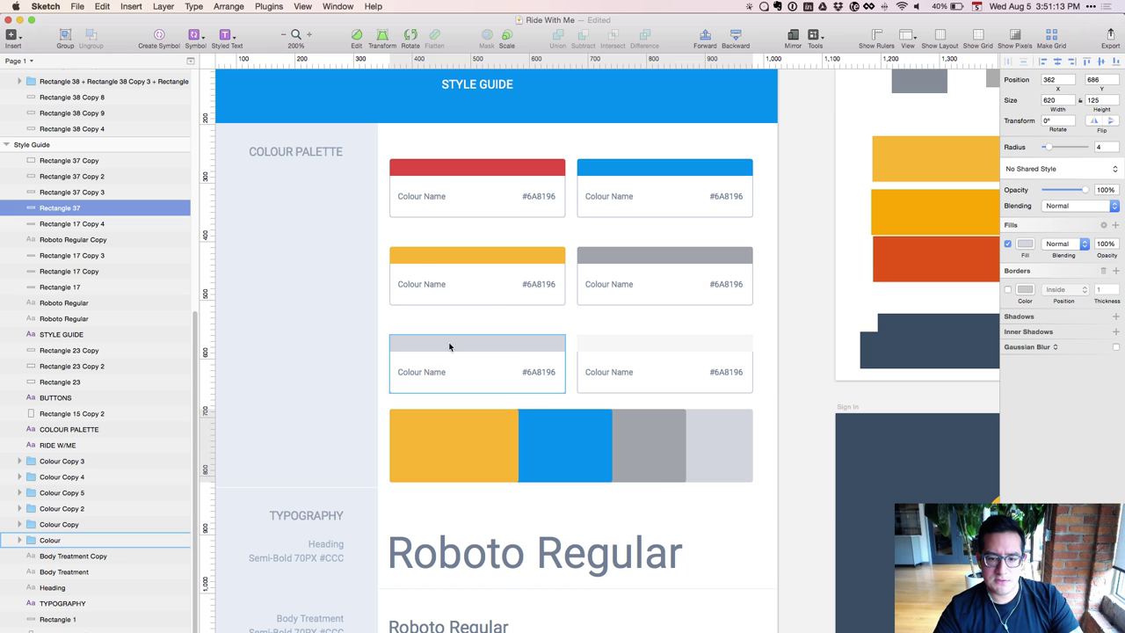
left_click(818, 514)
Examine the colour strip's blocks within the style guide at 100% and 200% zoom
scroll(819, 515, "down", 2)
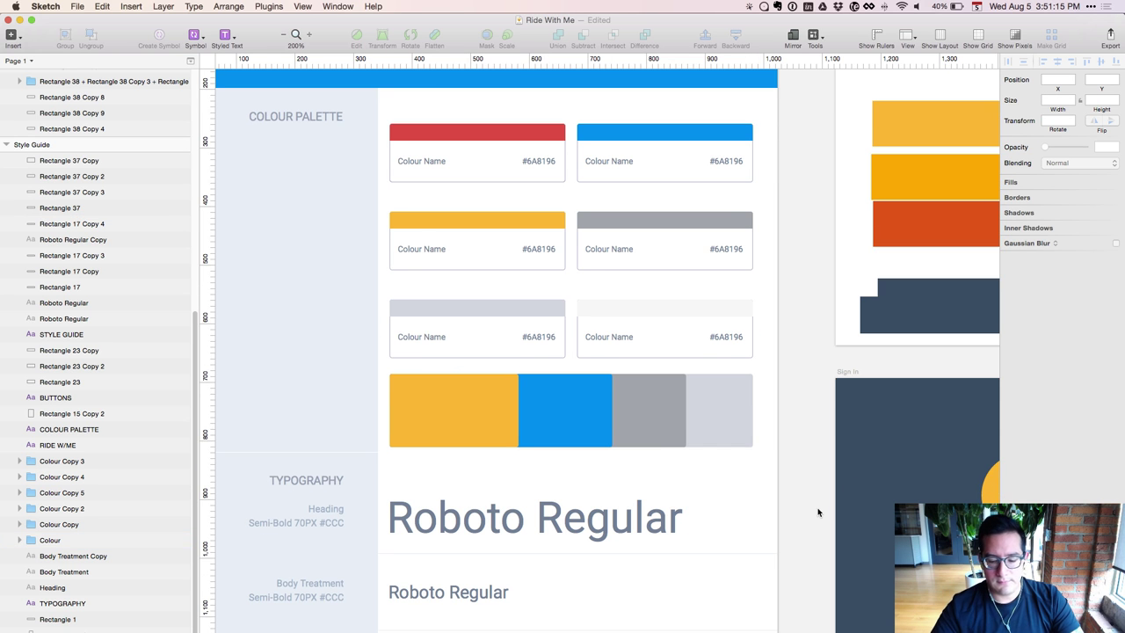
key("super+0")
left_click(545, 397)
key("super+plus")
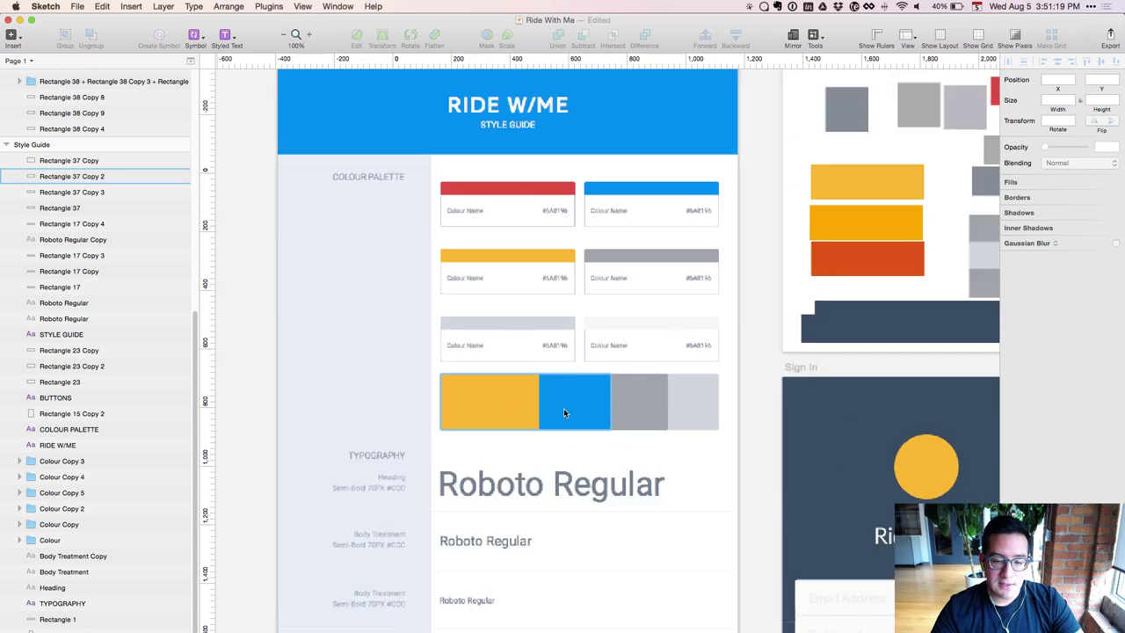
left_click(466, 412)
left_click(631, 408)
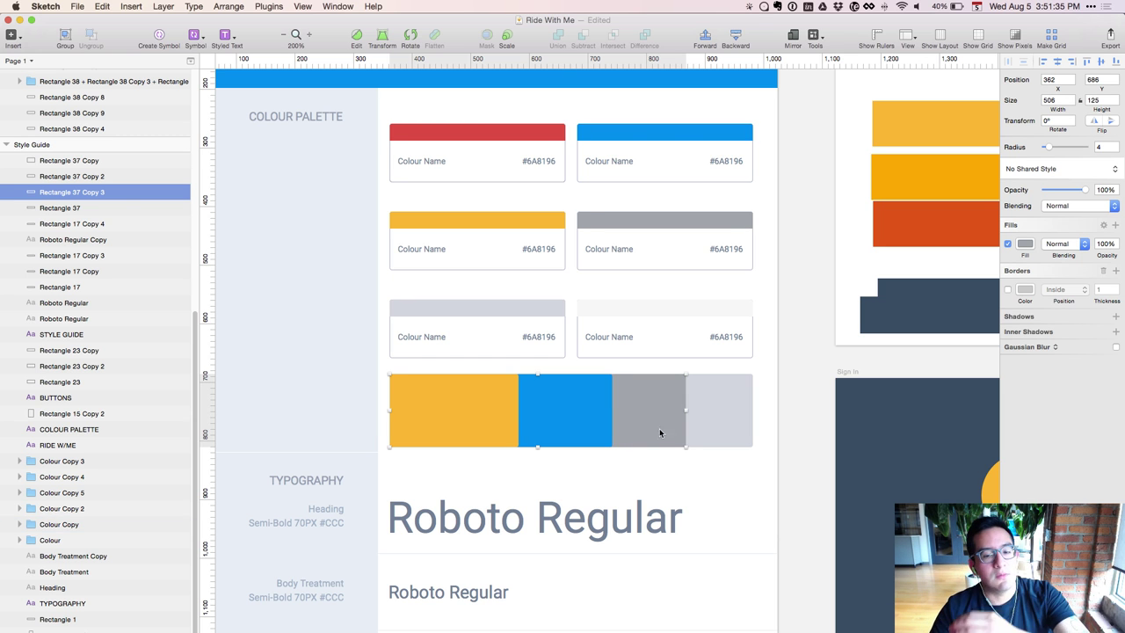
left_click(496, 415)
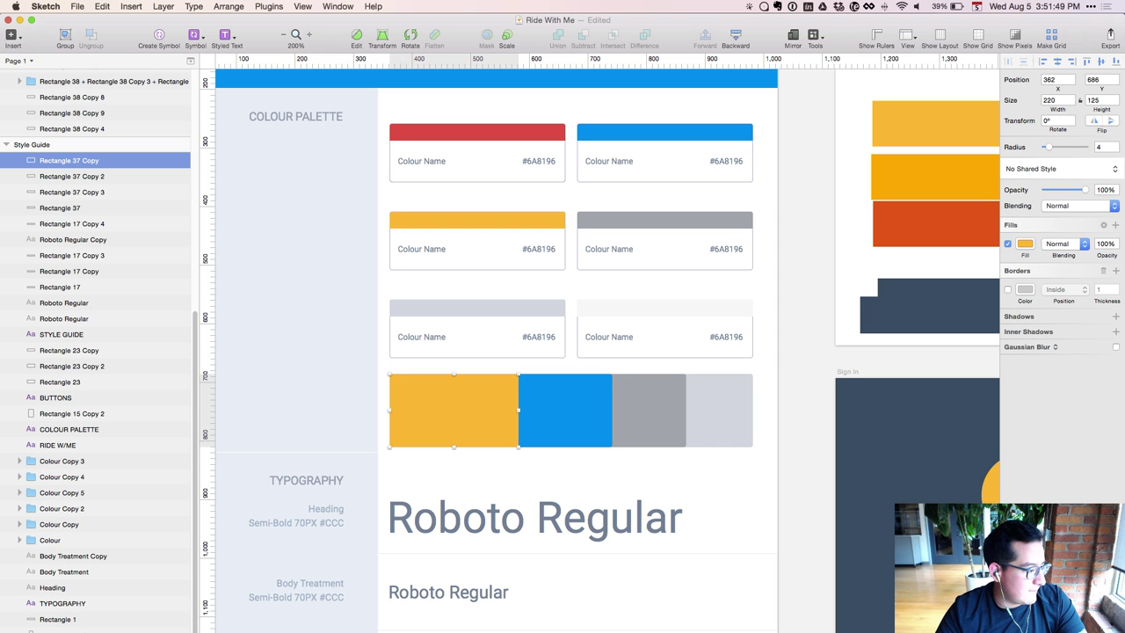
Switch to Slack, read the design channel's latest feedback on the colours, and close its window
key("super+Tab")
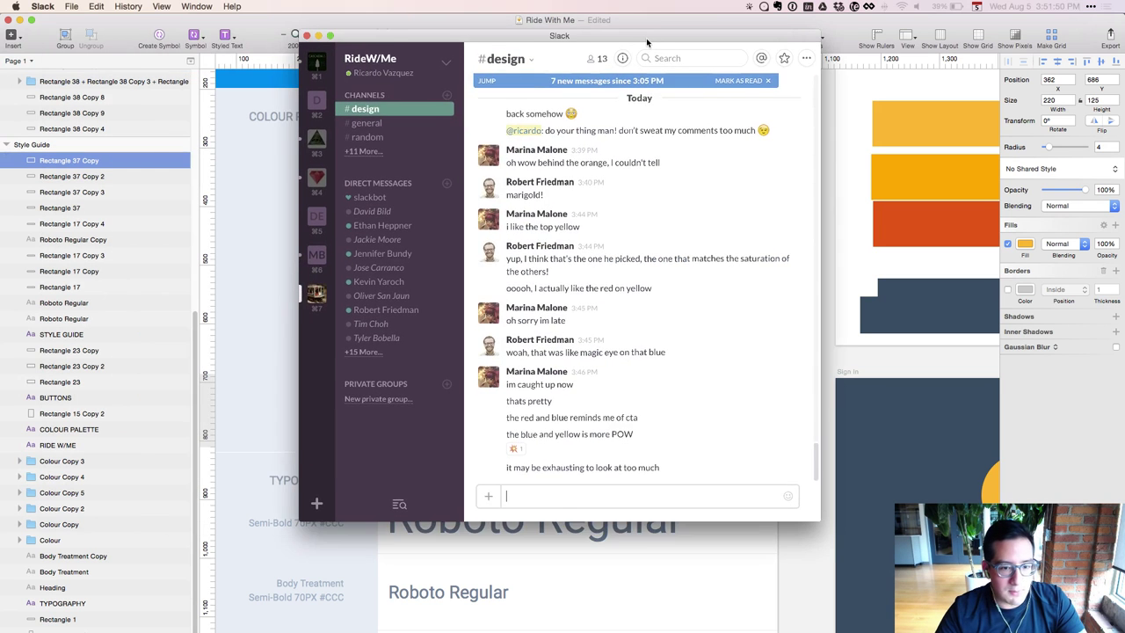
left_click_drag(646, 37, 639, 42)
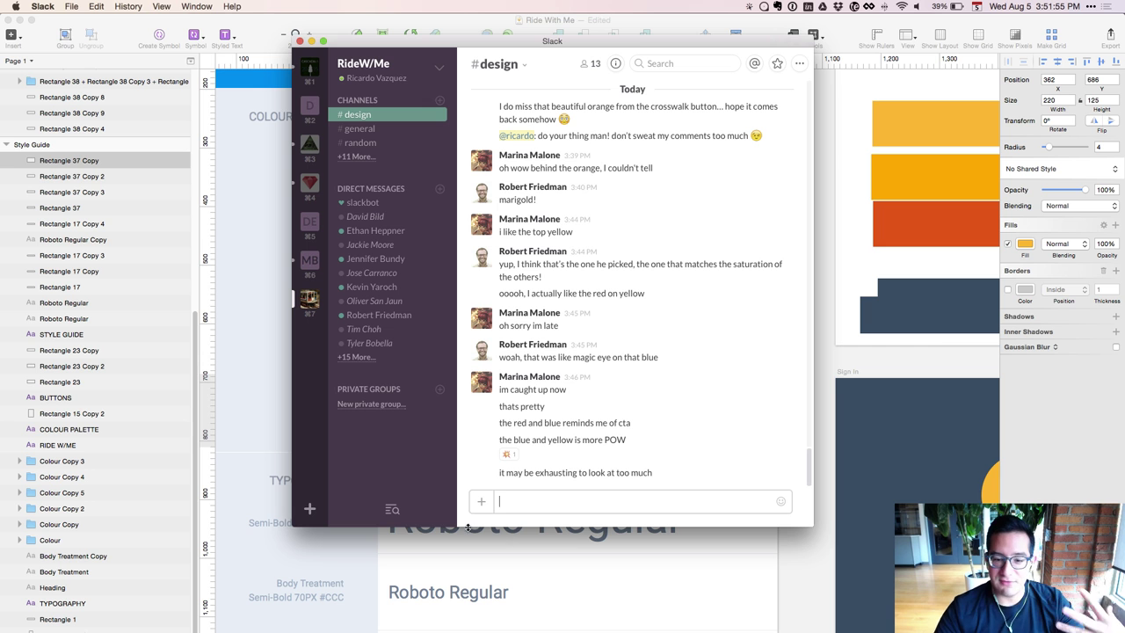
mouse_move(574, 42)
left_mouse_down()
mouse_move(575, 59)
mouse_move(704, 106)
mouse_move(626, 107)
left_mouse_up()
key("super+w")
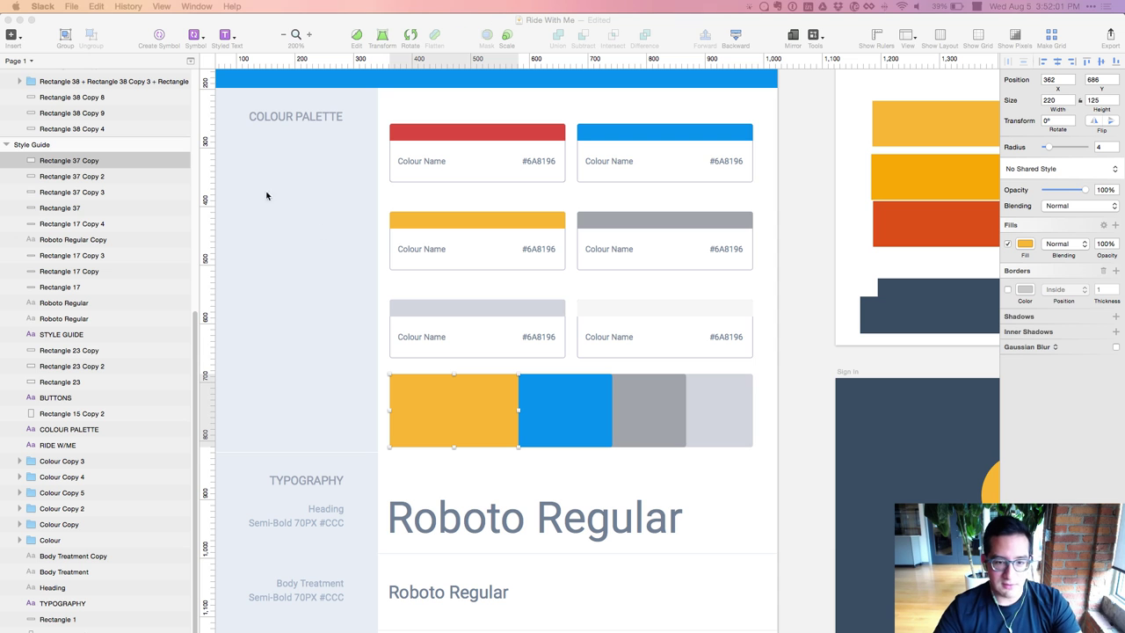
left_click(480, 459)
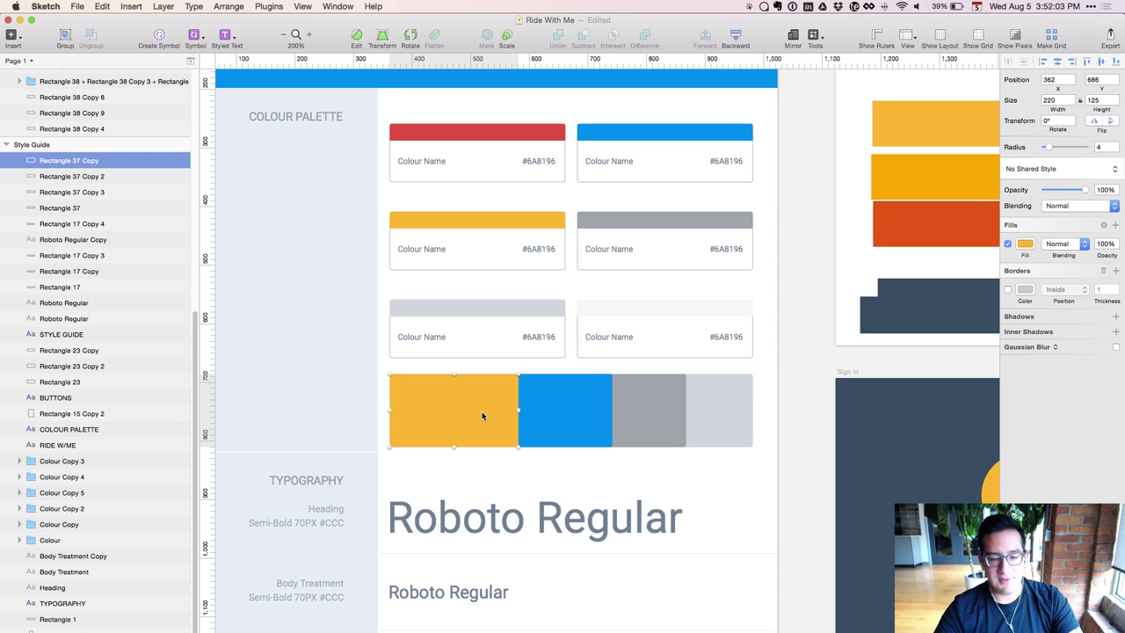
left_click(498, 406)
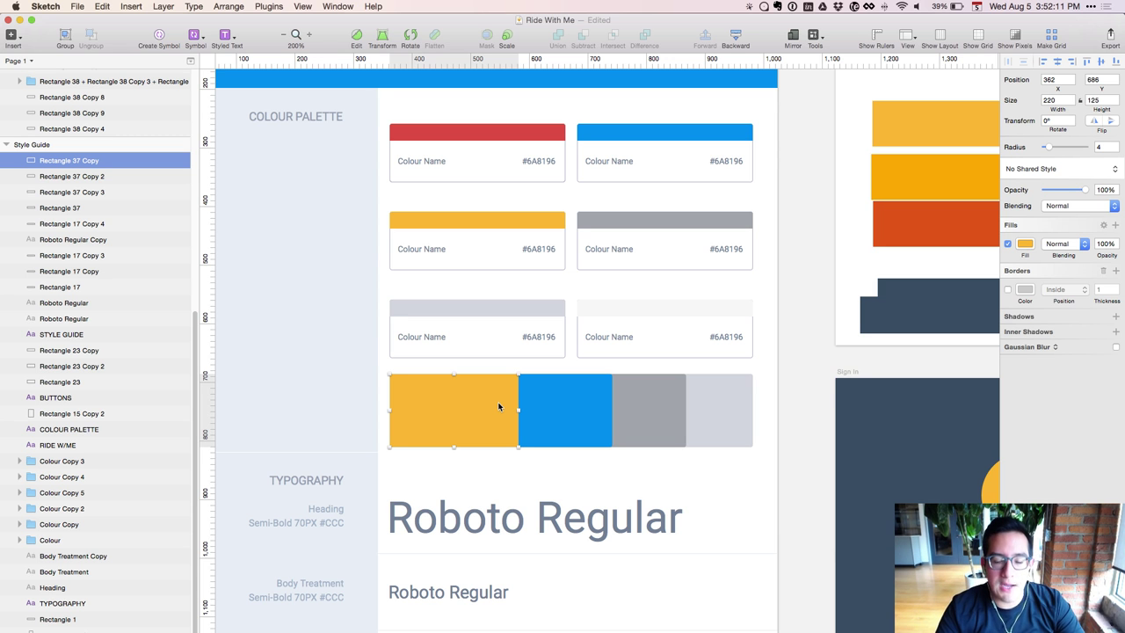
left_click(672, 440)
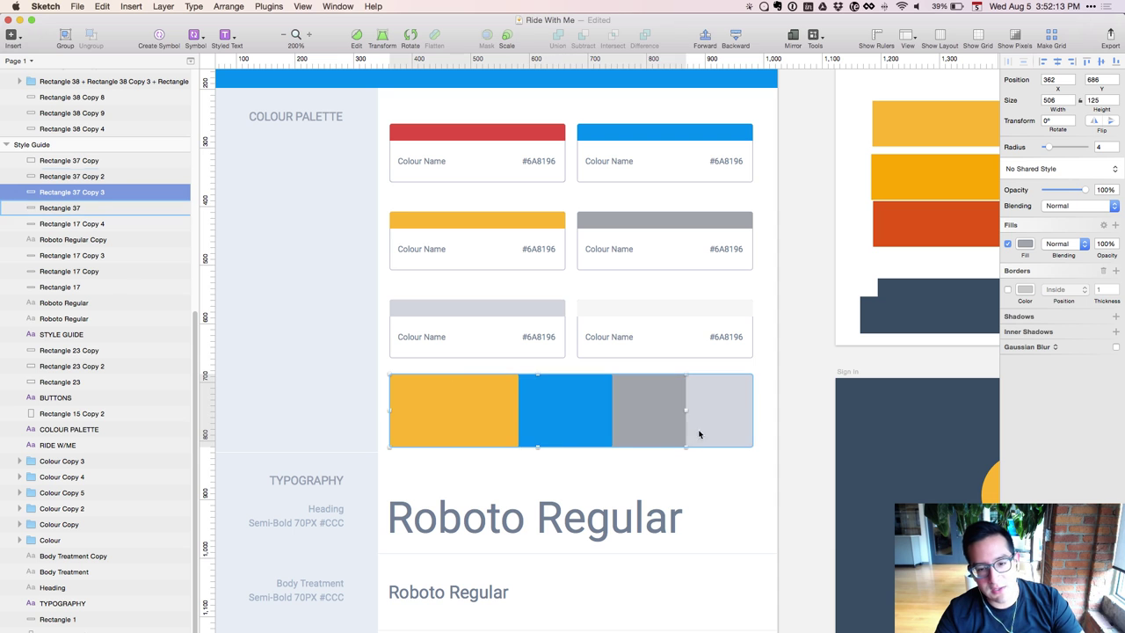
left_click(561, 432)
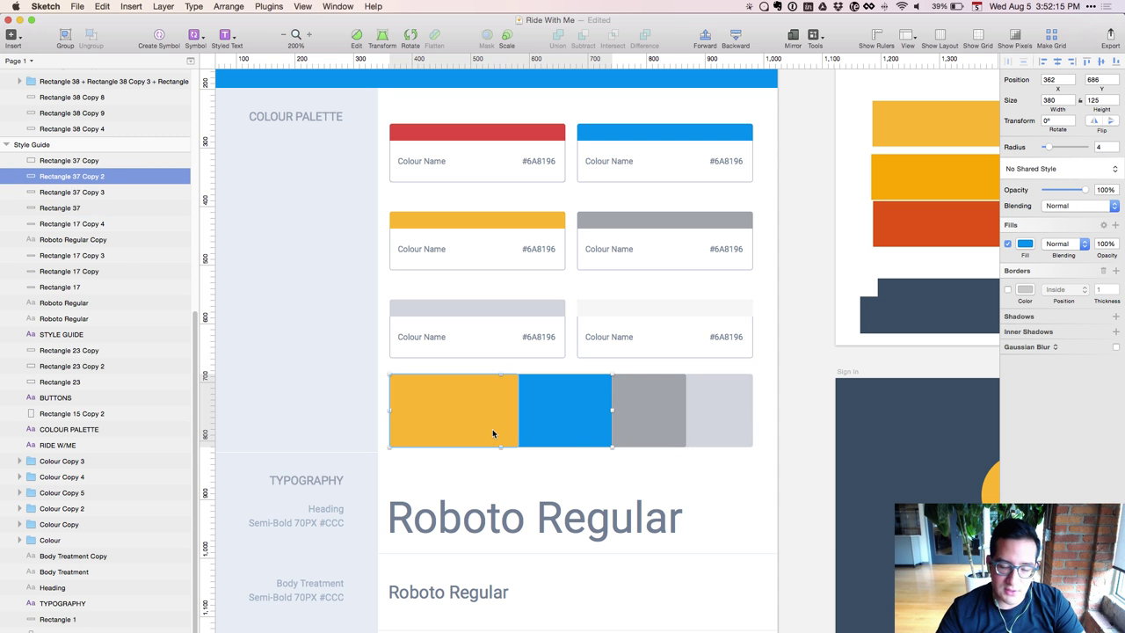
Replace the amber of the strip's first block with the red card's colour and compare the strip with the Sign In artboard
left_click(492, 429)
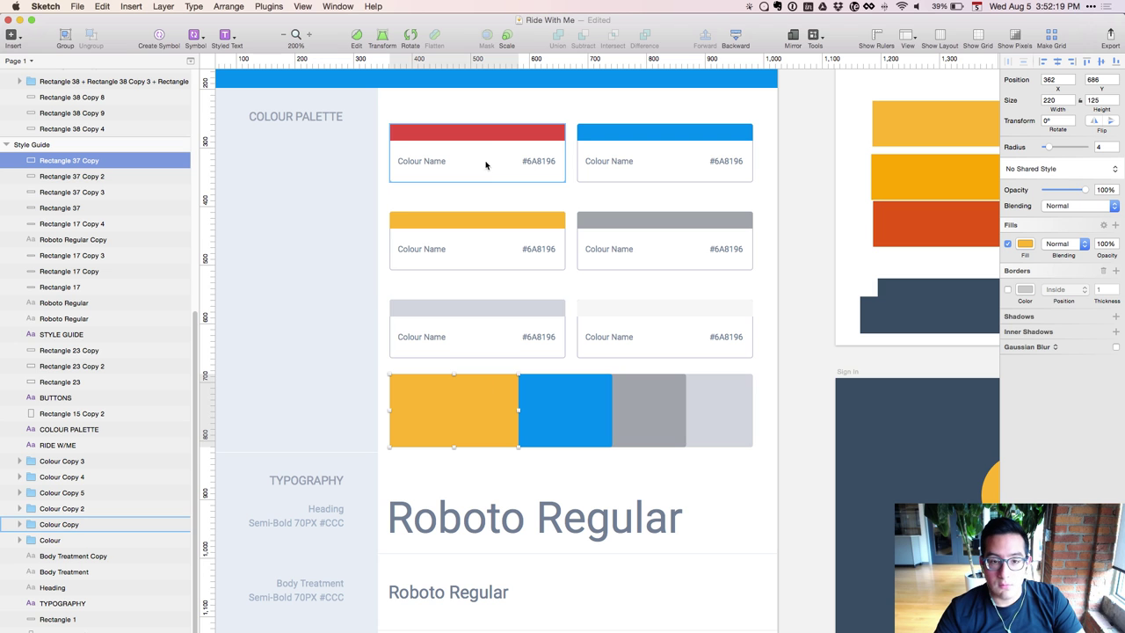
key("ctrl+c")
left_click(488, 134)
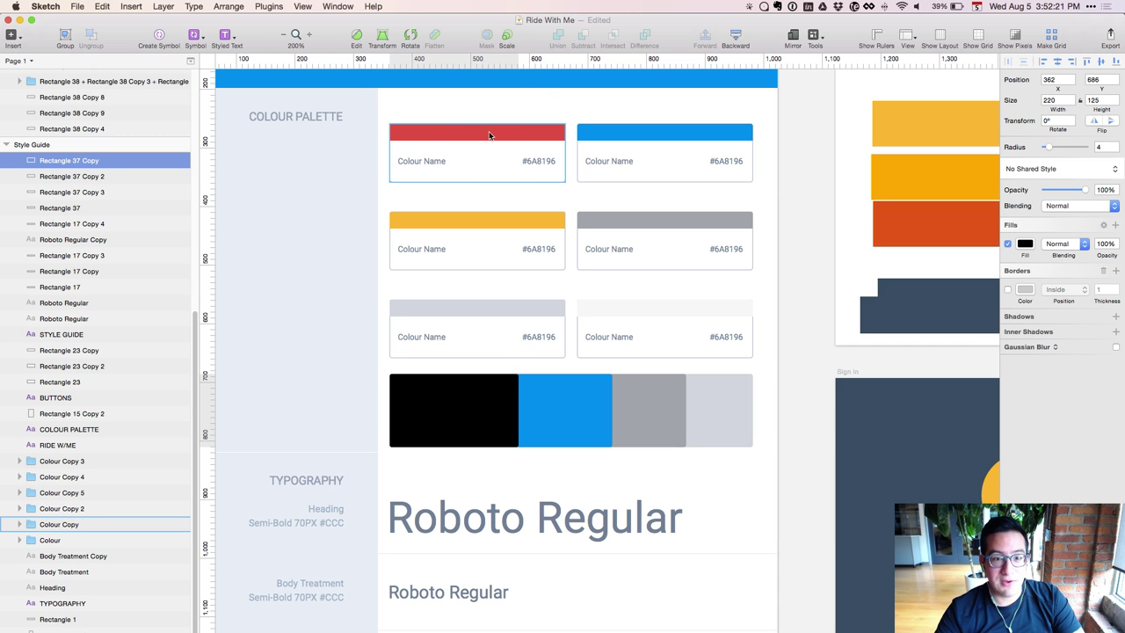
left_click(732, 523)
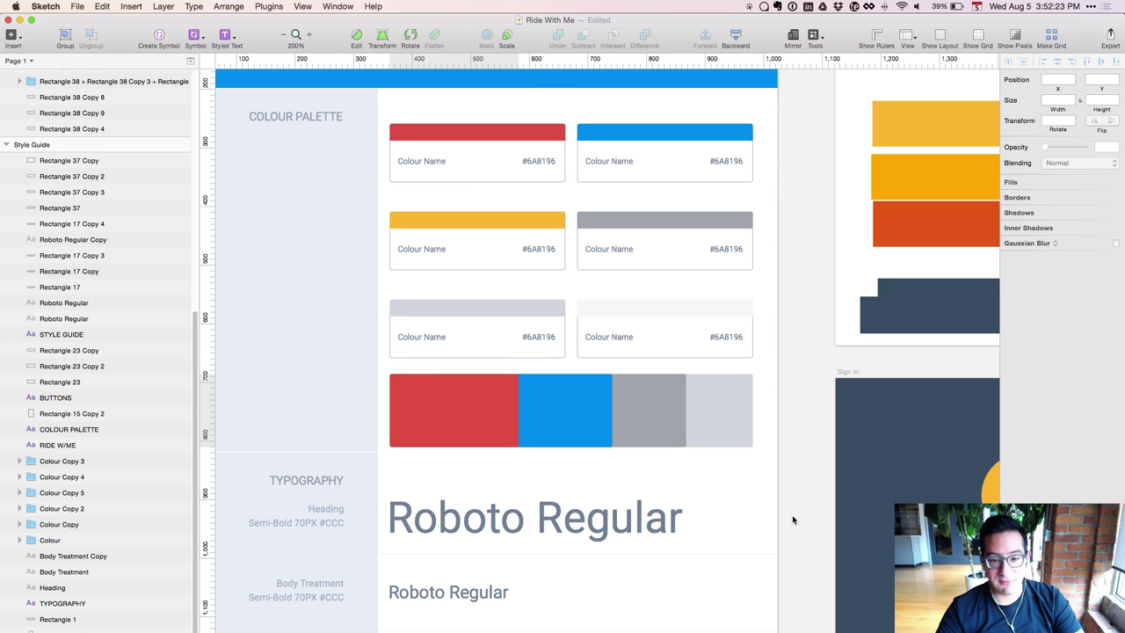
key("super+0")
left_click_drag(872, 417, 887, 297)
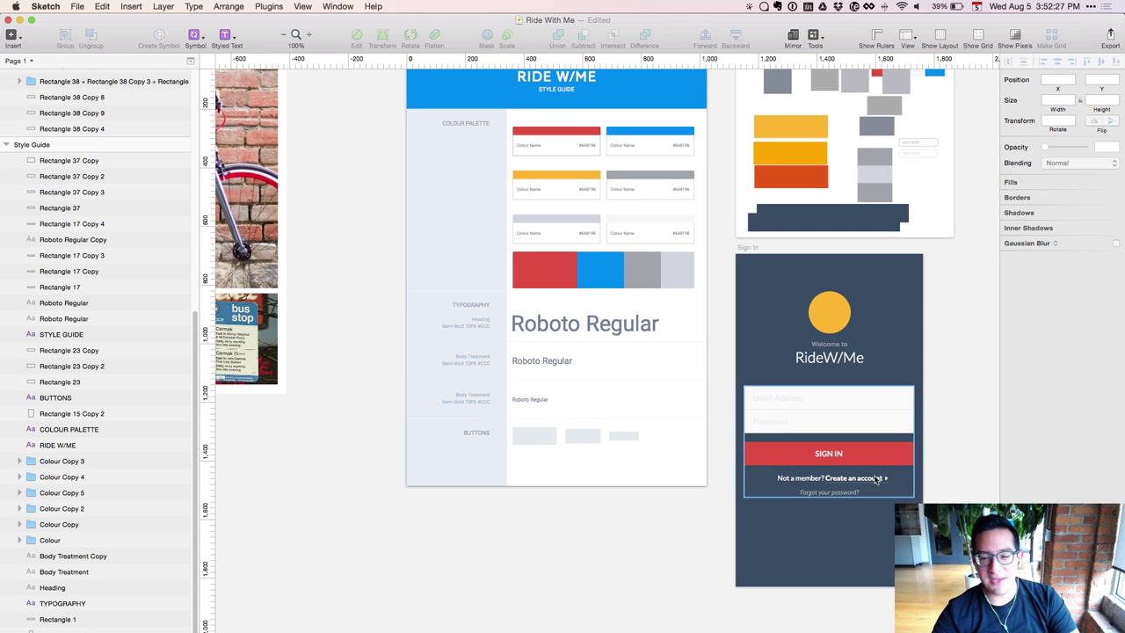
Try the strip's light grey, grey and red as the style guide header's fill, and return it to the strip's blue
left_click(867, 448)
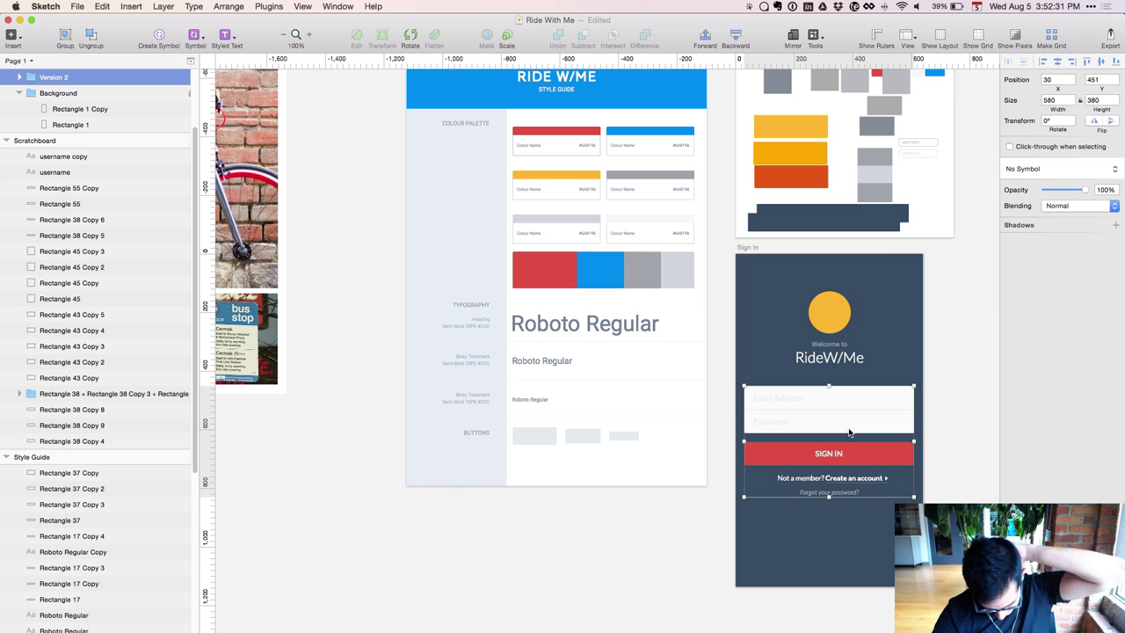
left_click(602, 555)
left_click_drag(602, 555, 603, 621)
left_click(669, 127)
key("ctrl+c")
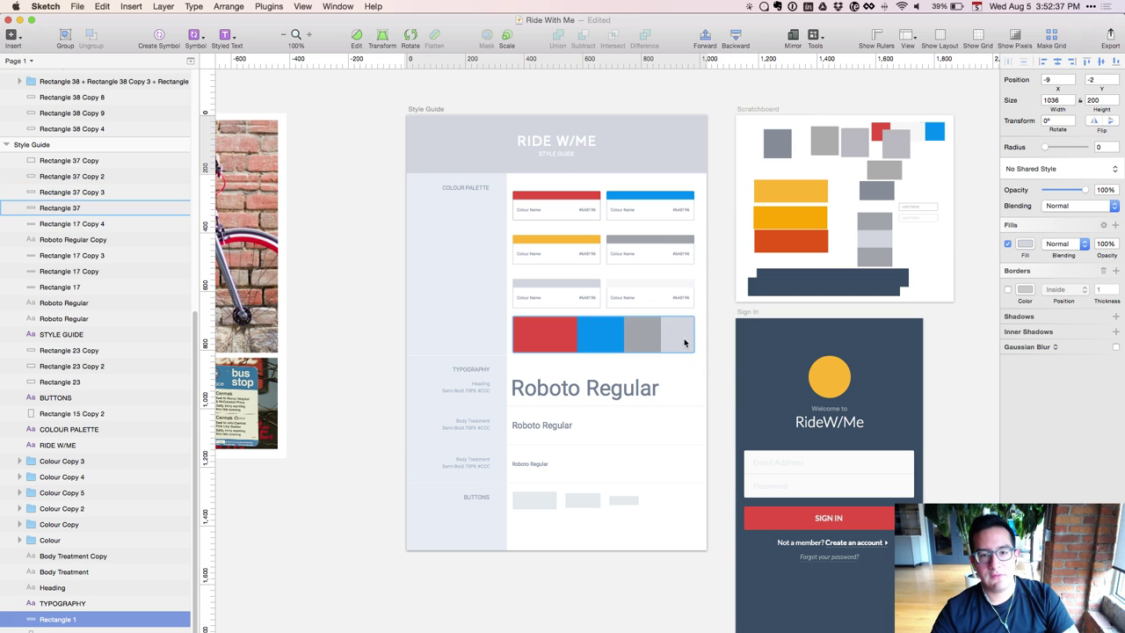
left_click(652, 337)
key("ctrl+c")
left_click(540, 332)
key("ctrl+c")
left_click(593, 332)
left_click(381, 288)
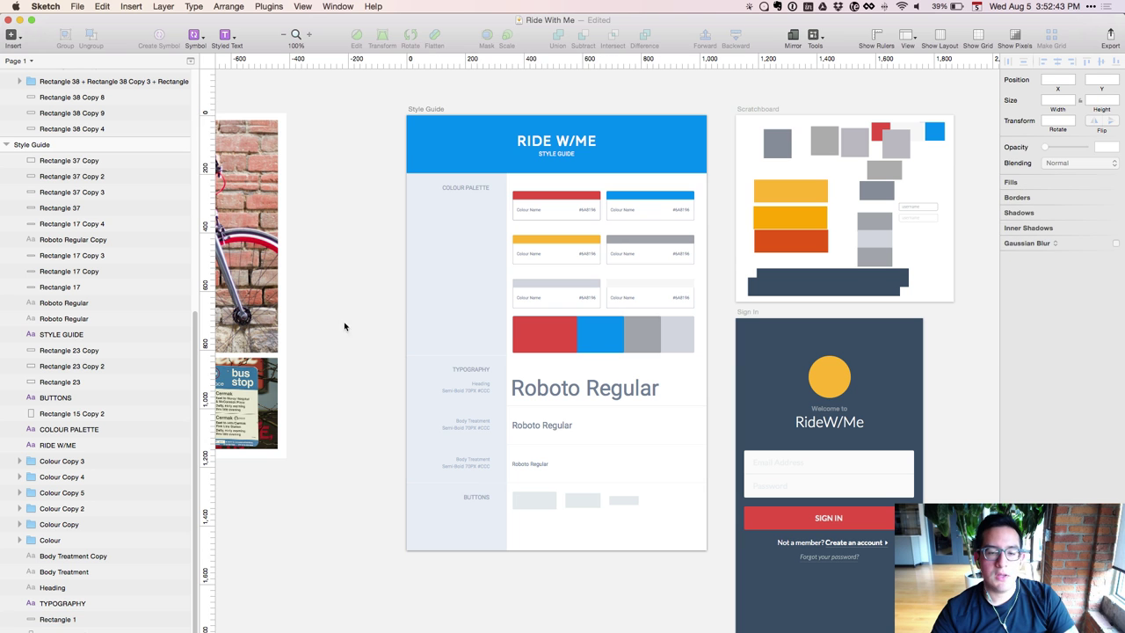
Duplicate the Scratchboard artboard beside the original and delete all swatches and text from the original
left_click_drag(354, 332, 390, 370)
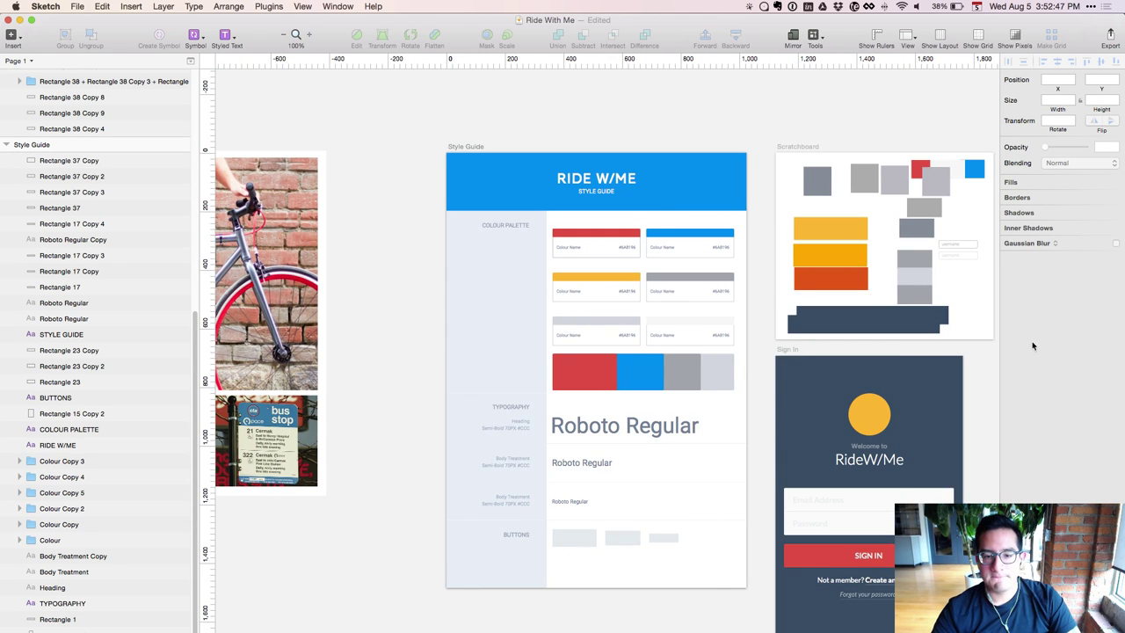
scroll(738, 316, "right", 5)
scroll(739, 317, "down", 2)
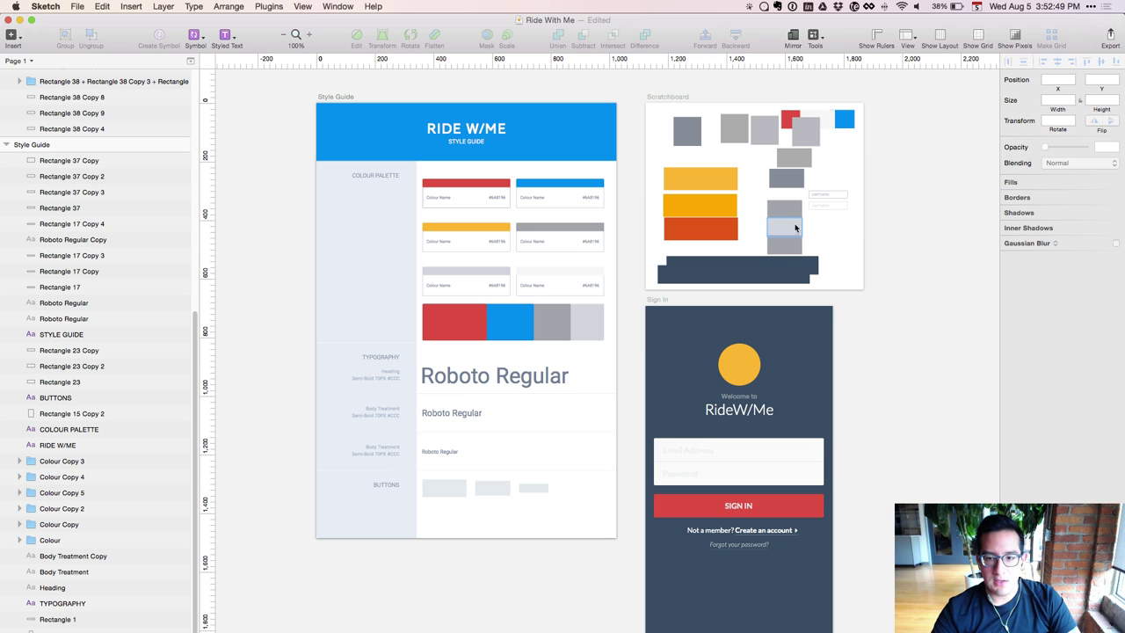
left_click_drag(859, 283, 703, 120)
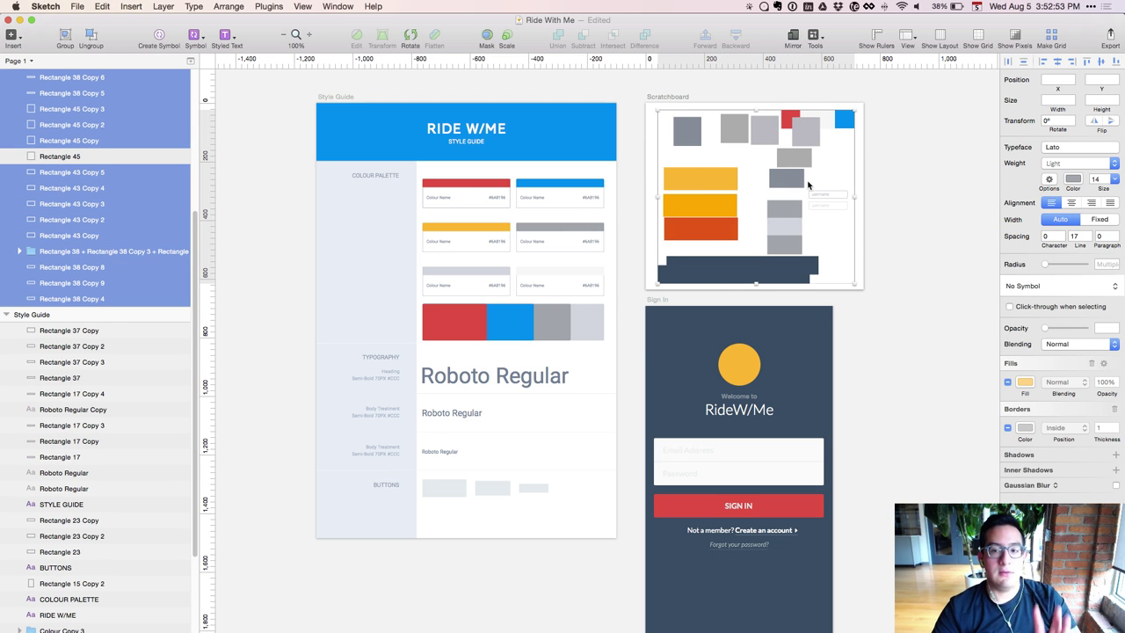
left_click(809, 185)
left_click(683, 178)
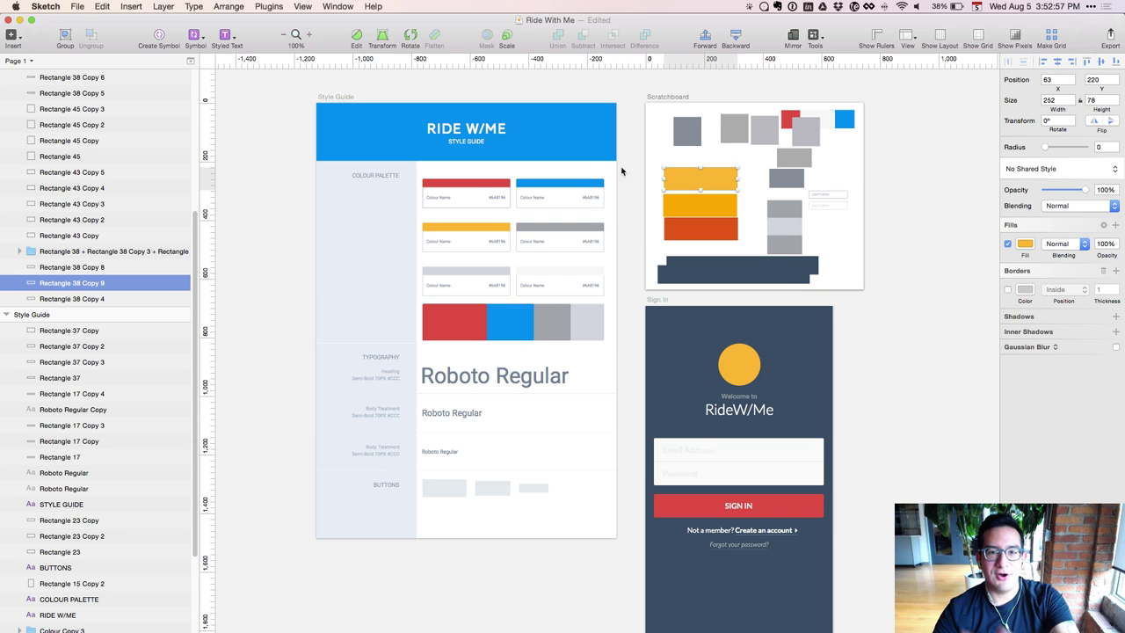
scroll(117, 211, "up", 5)
left_click(71, 144)
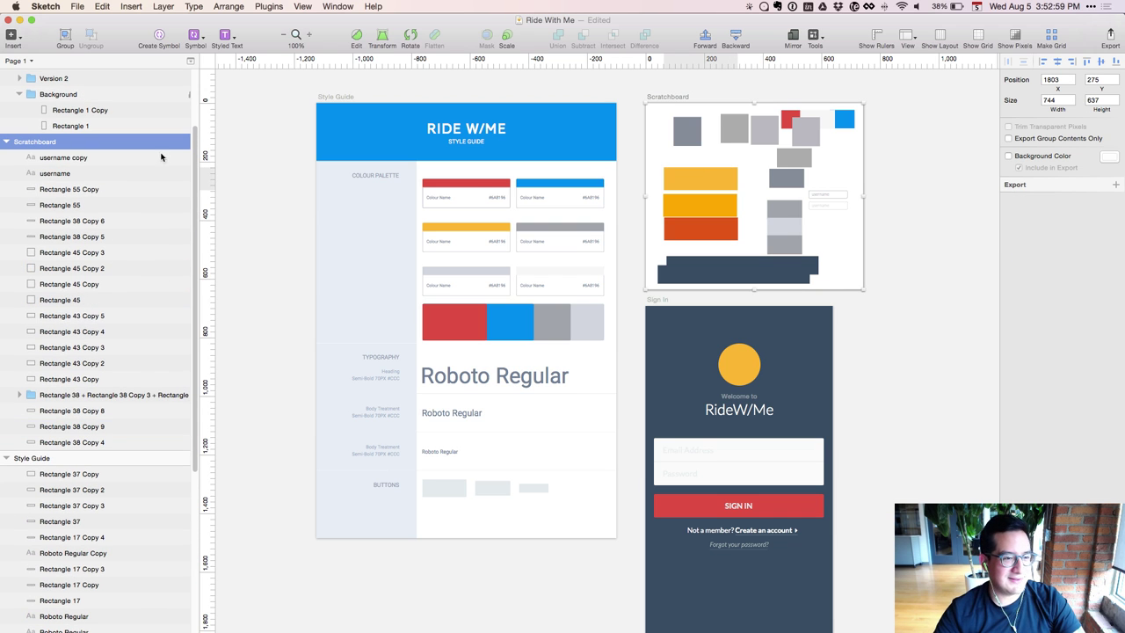
key("super+d")
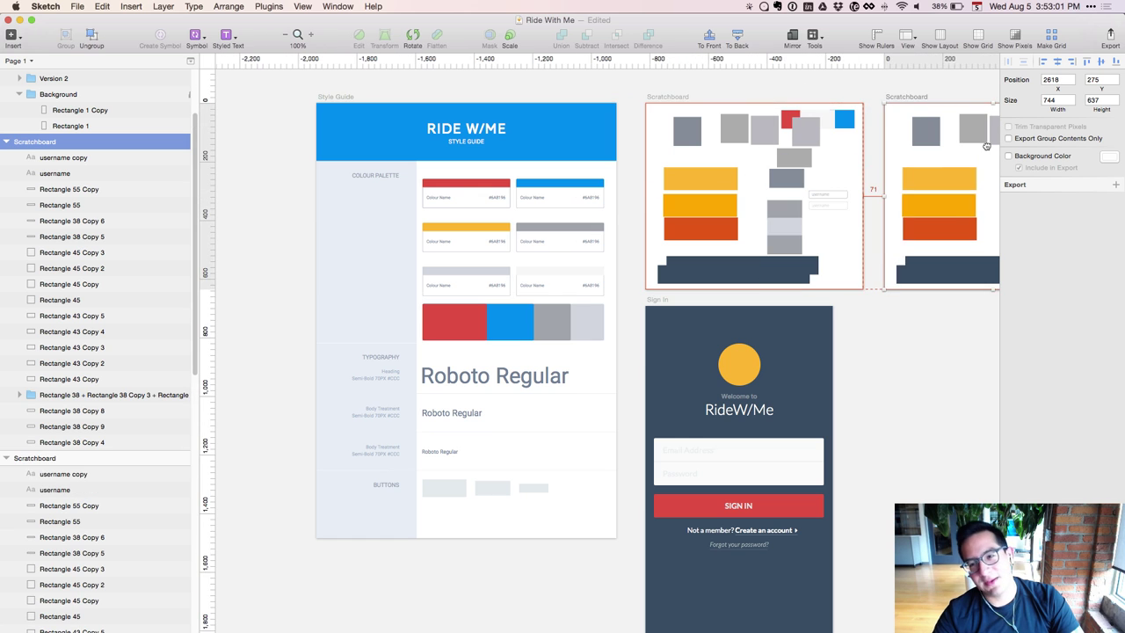
left_click(929, 333)
left_click_drag(850, 280, 680, 113)
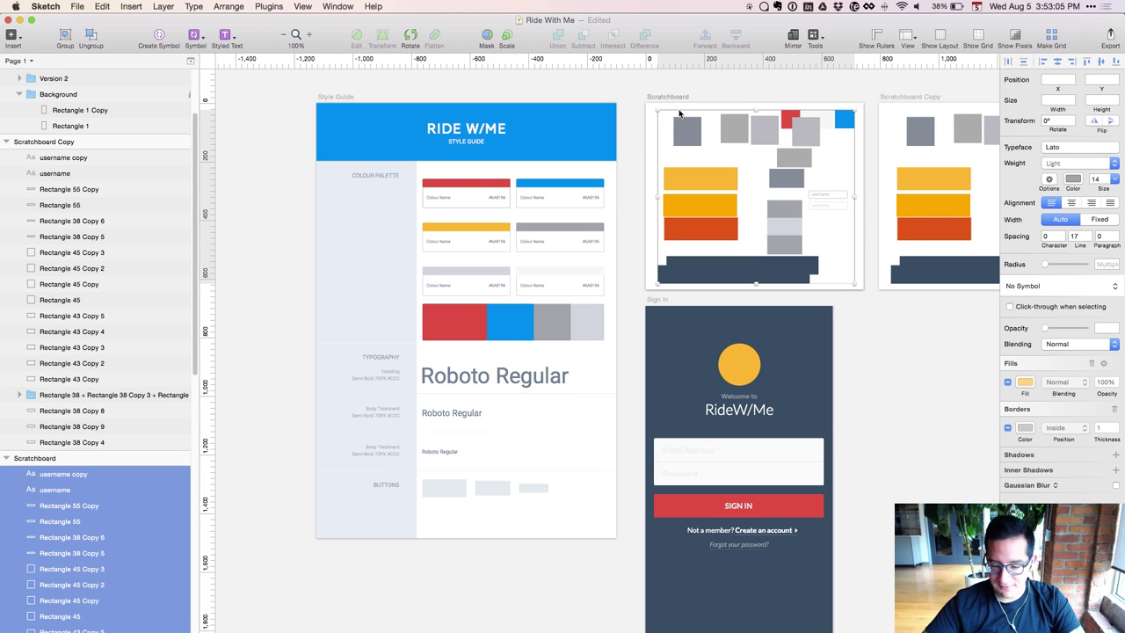
key("Delete")
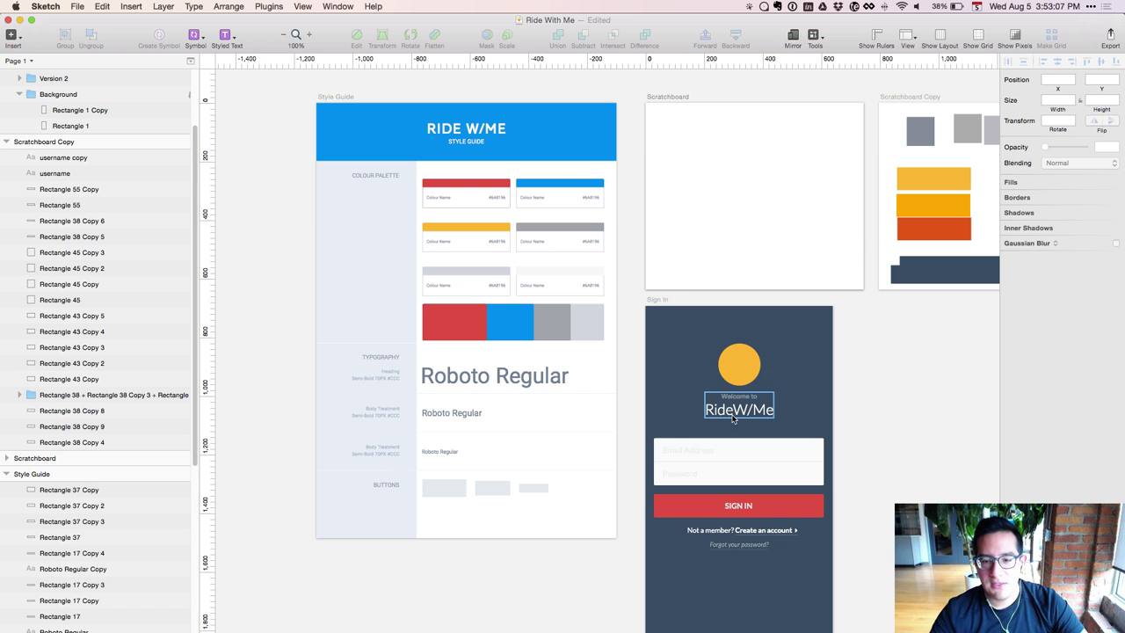
left_click(742, 413)
left_click(75, 171)
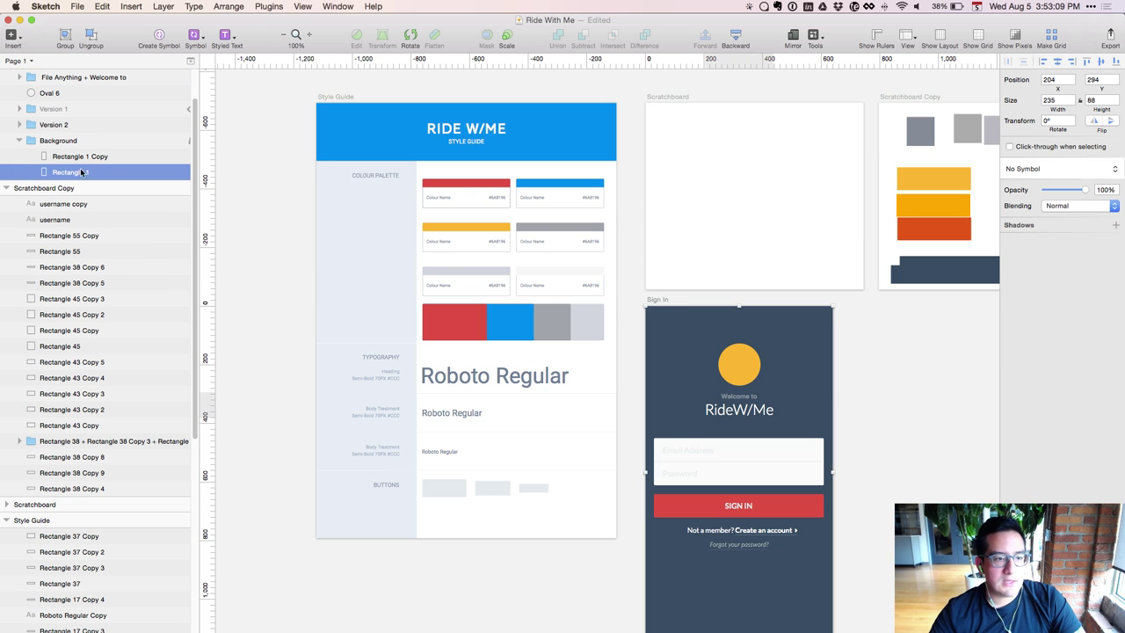
key("ctrl+c")
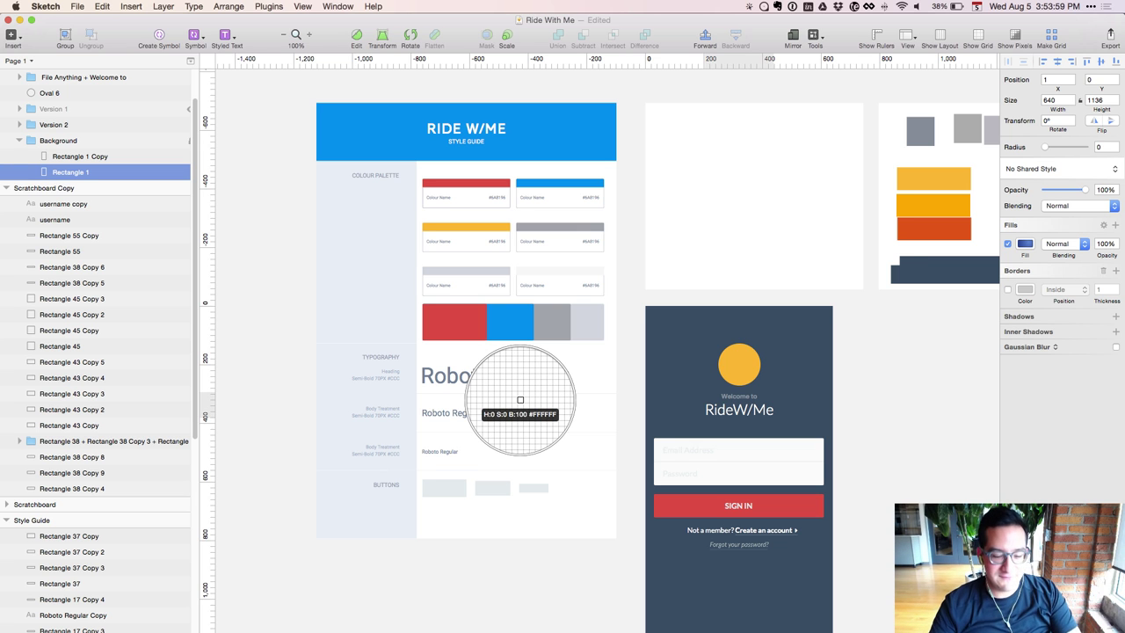
key("Escape")
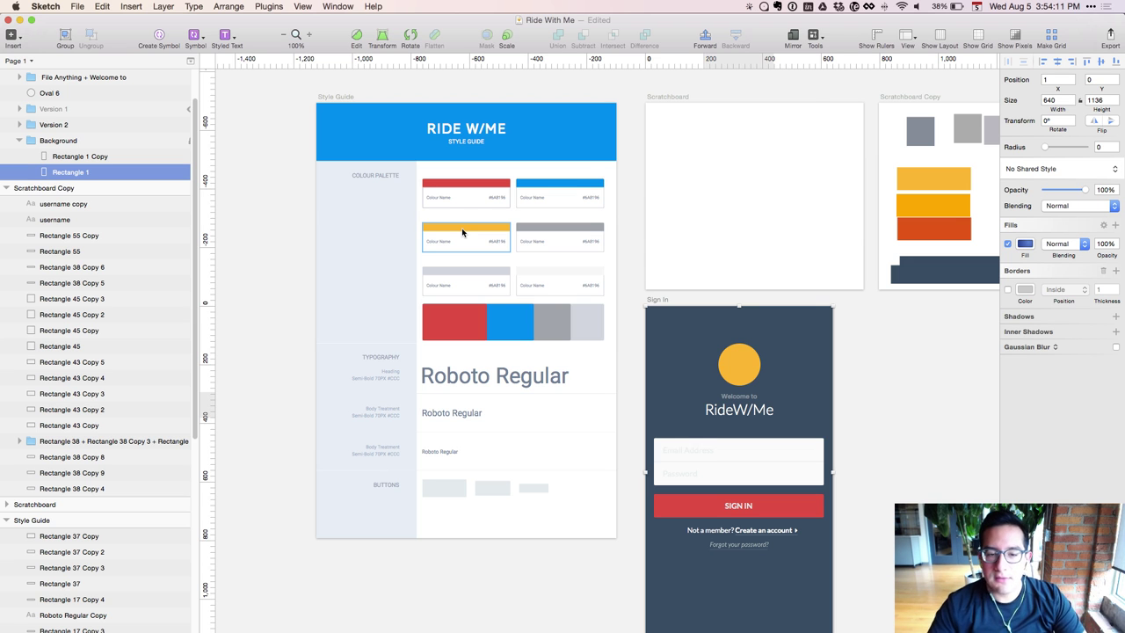
left_click(483, 275)
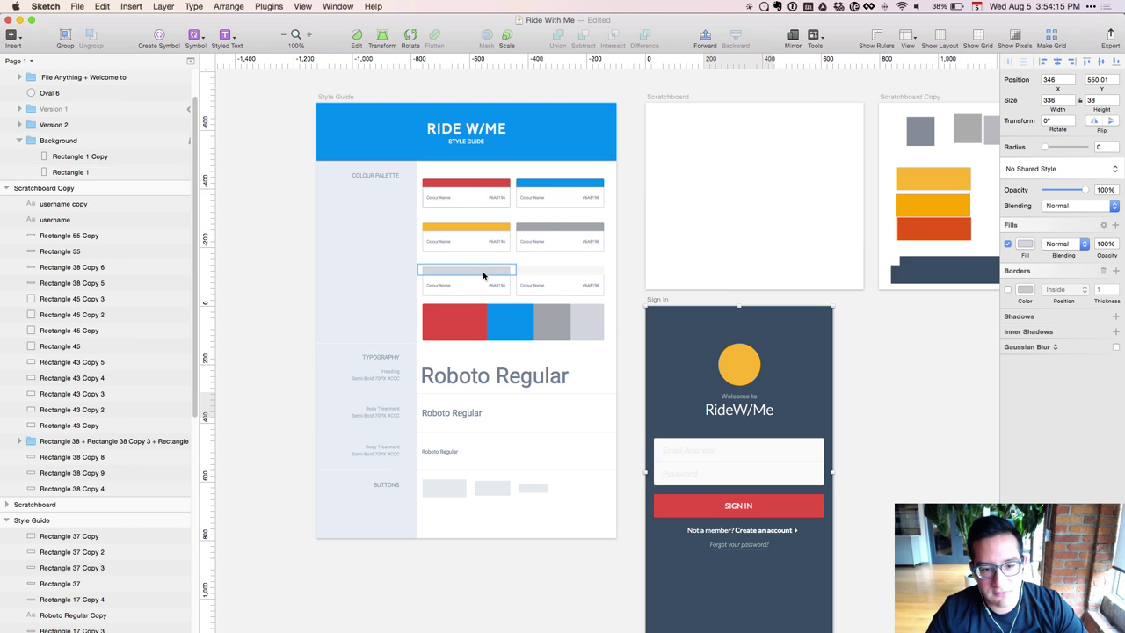
left_click(482, 275)
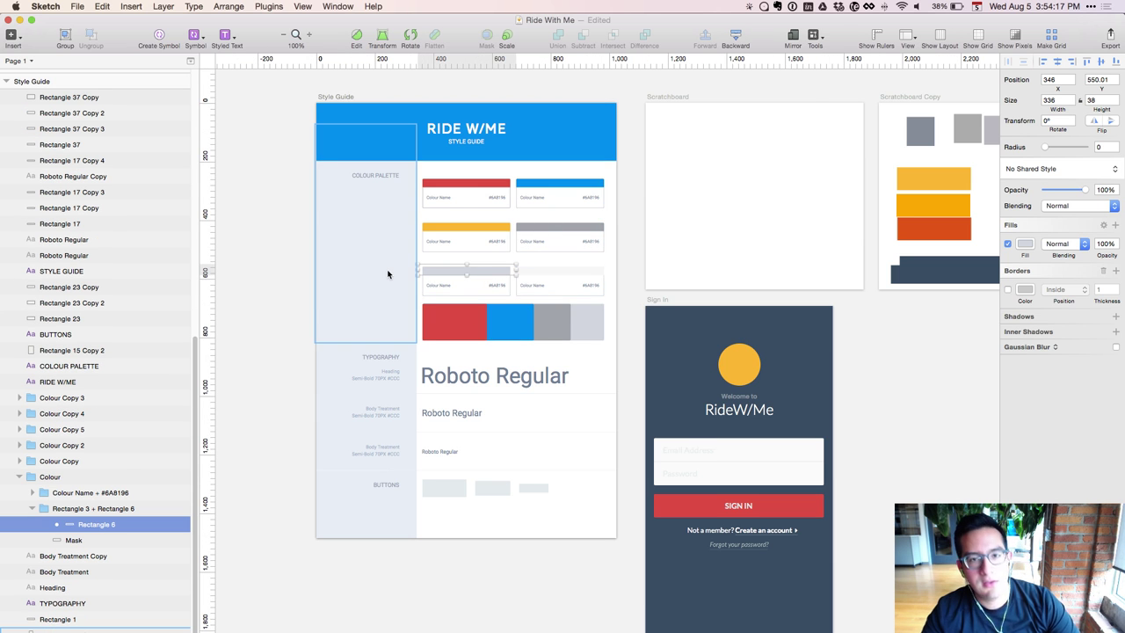
left_click(630, 273)
scroll(631, 276, "up", 1)
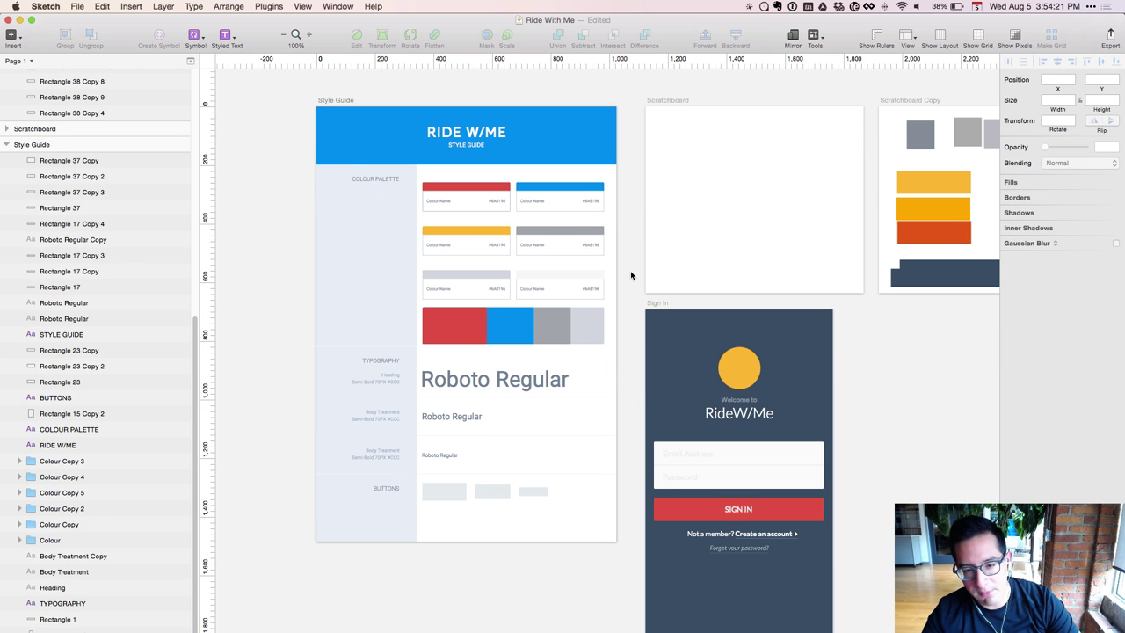
left_click(474, 236)
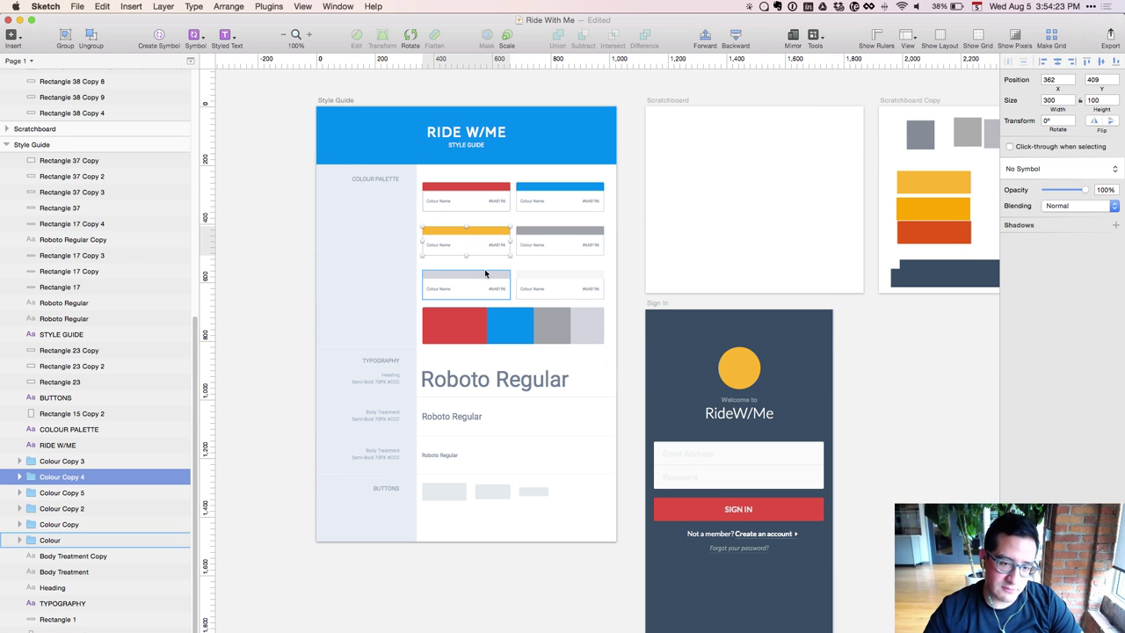
Fill the colour strip's second, third and last blocks with the red of its first block
left_click(528, 330)
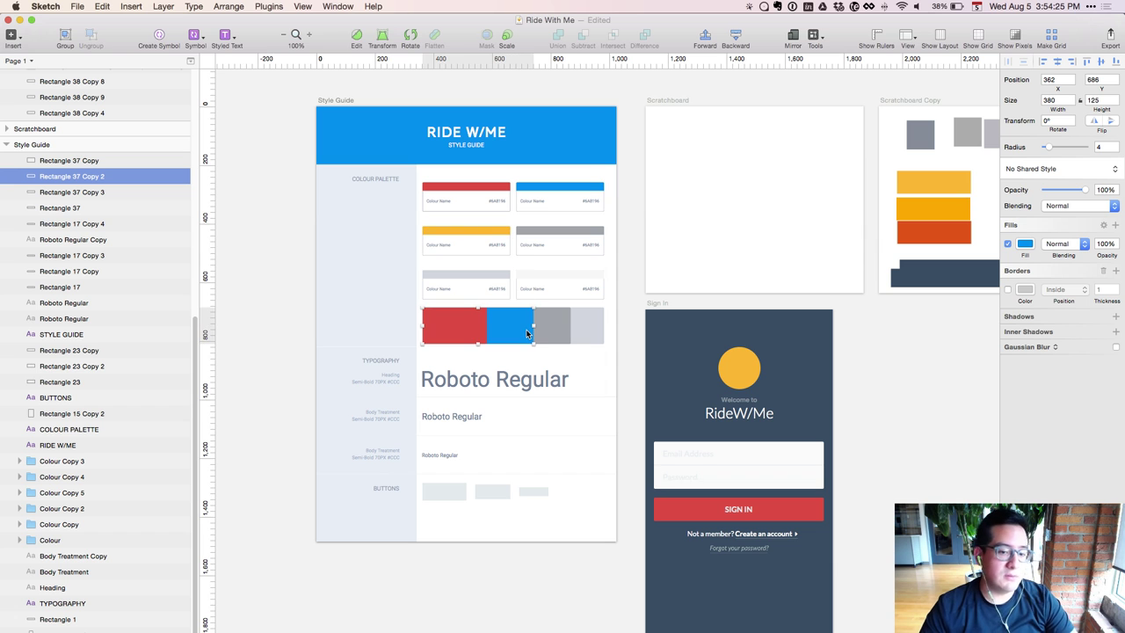
left_click(461, 327)
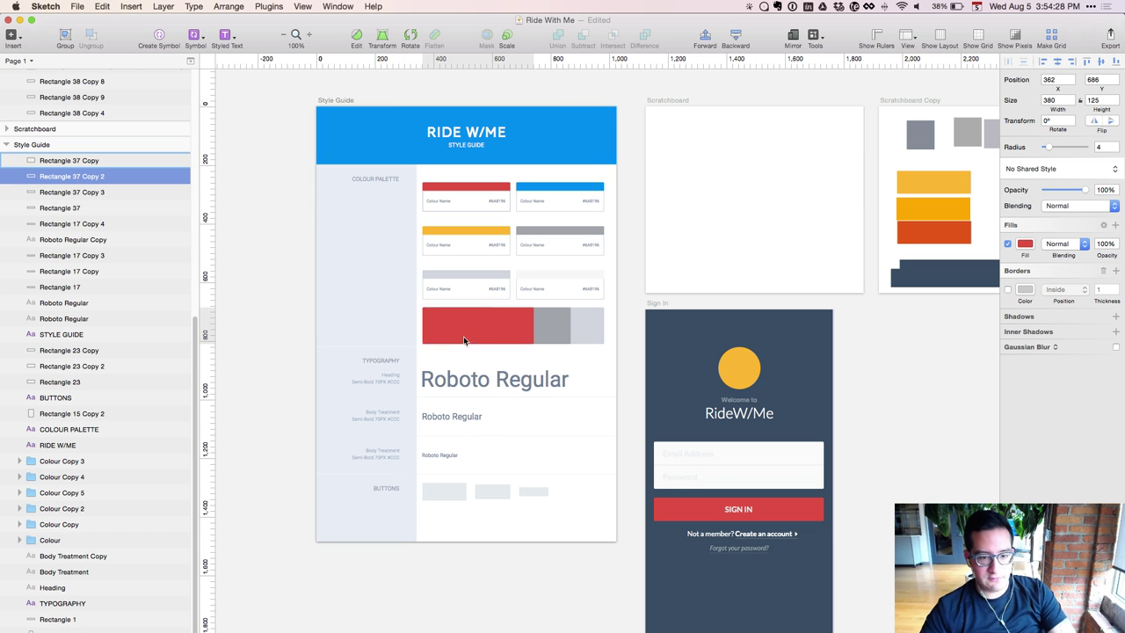
left_click(1023, 246)
left_click(1090, 396)
left_click(556, 337, "shift")
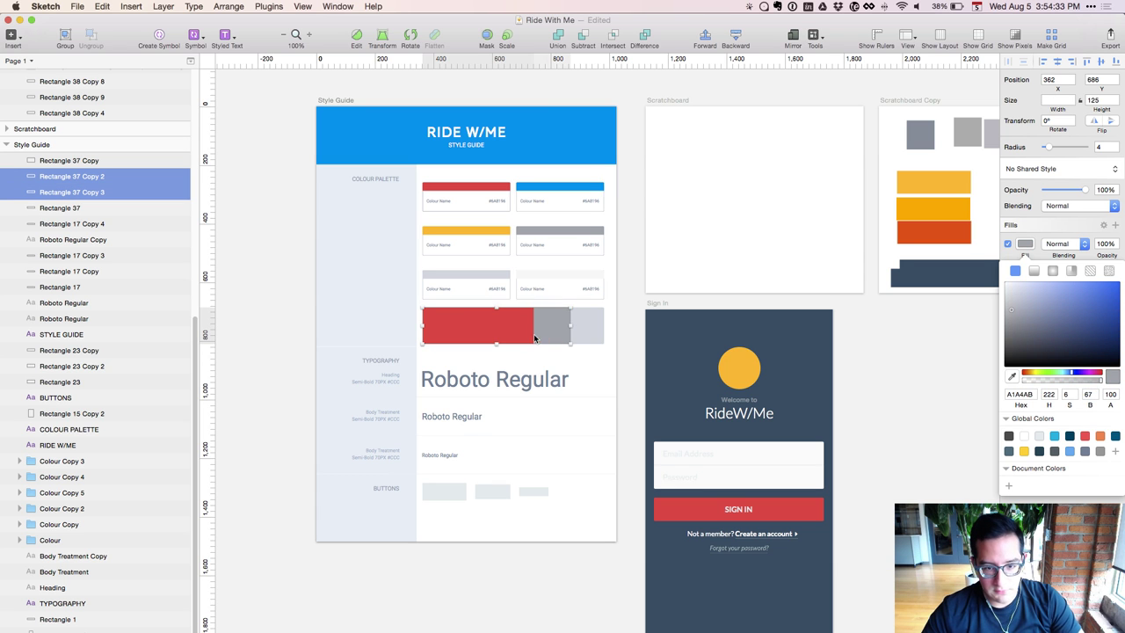
left_click(585, 334)
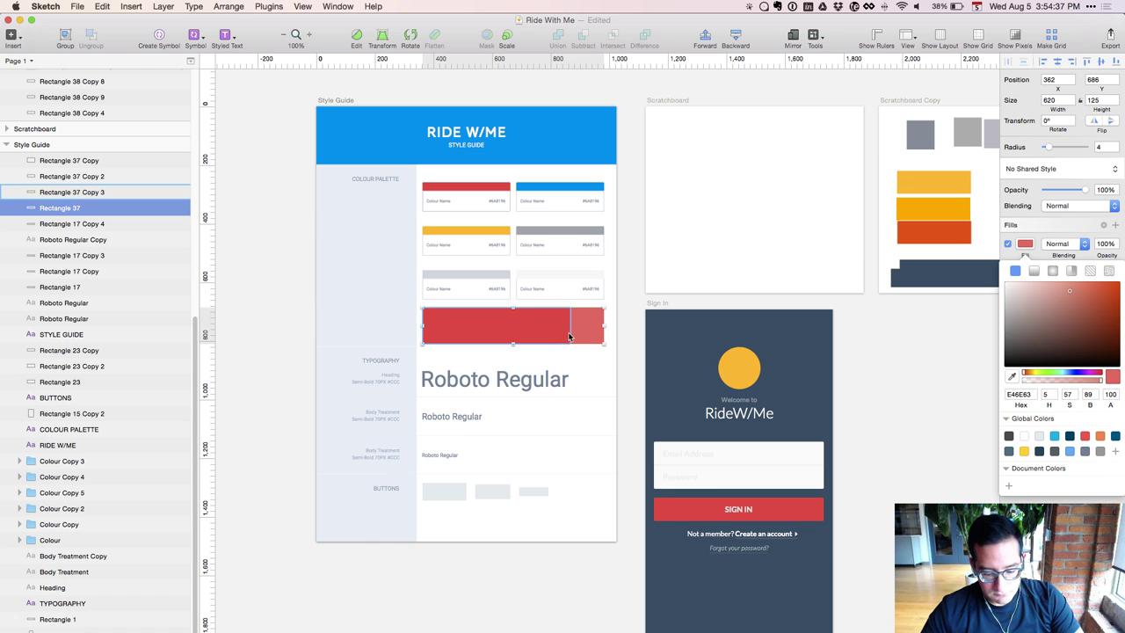
key("alt+super+v")
Darken the strip's second block by setting its fill brightness to 78
left_click(482, 334)
scroll(481, 333, "up", 5)
left_click(607, 417)
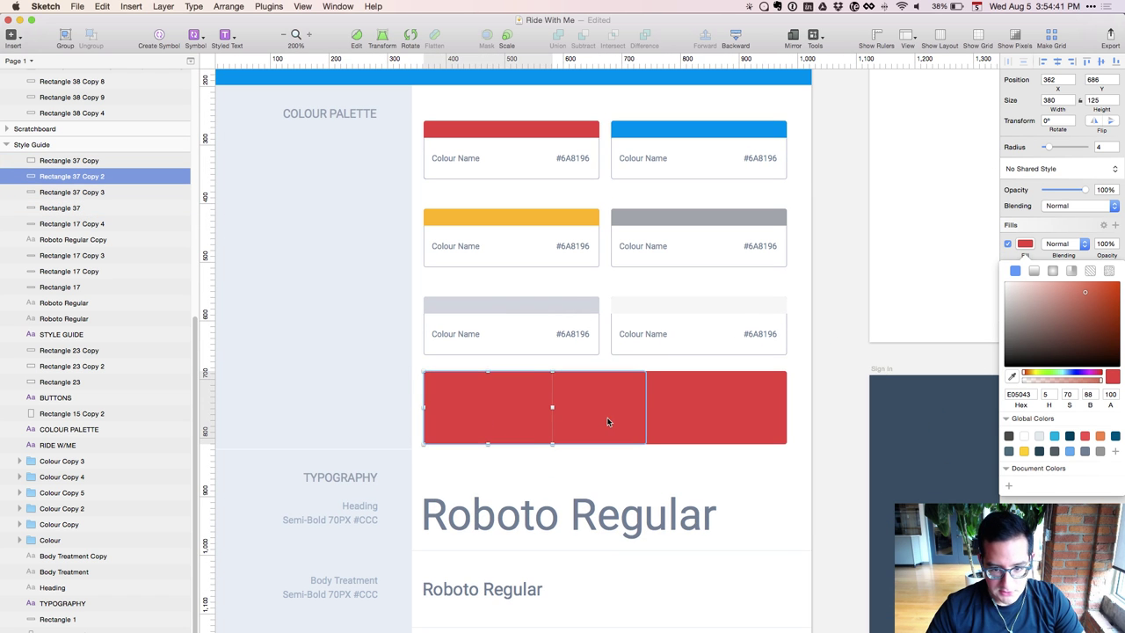
left_click(1084, 394)
key("Down")
key("Down")
key("Down")
key("Down")
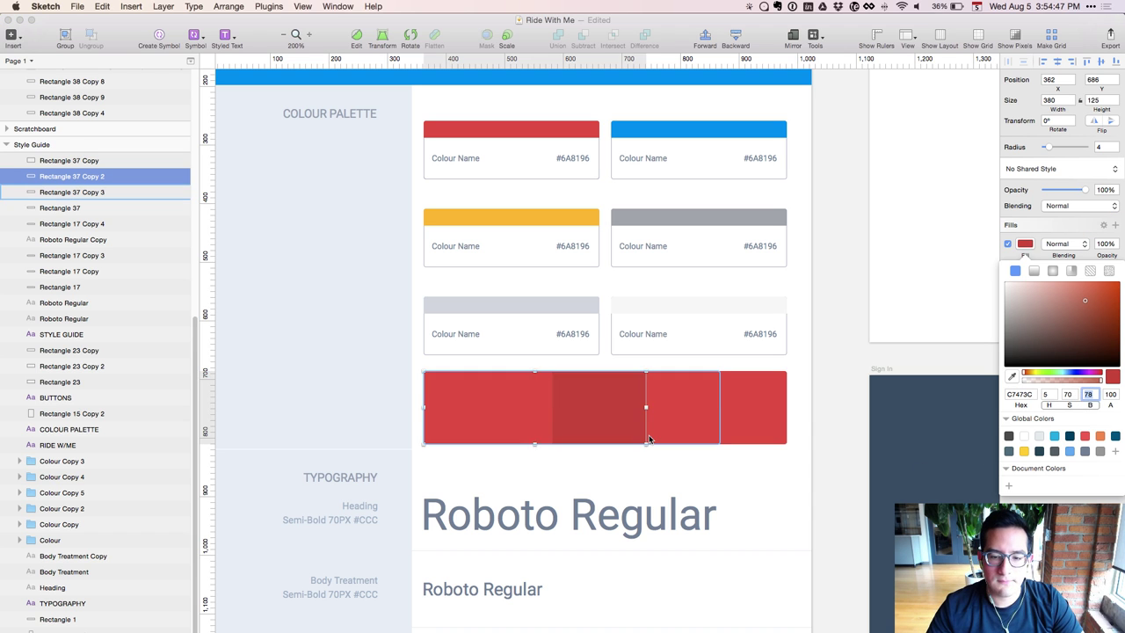
Darken the strip's third block by setting its fill brightness to 67
left_click(674, 408)
left_click(1088, 393)
key("shift+Down")
key("shift+Down")
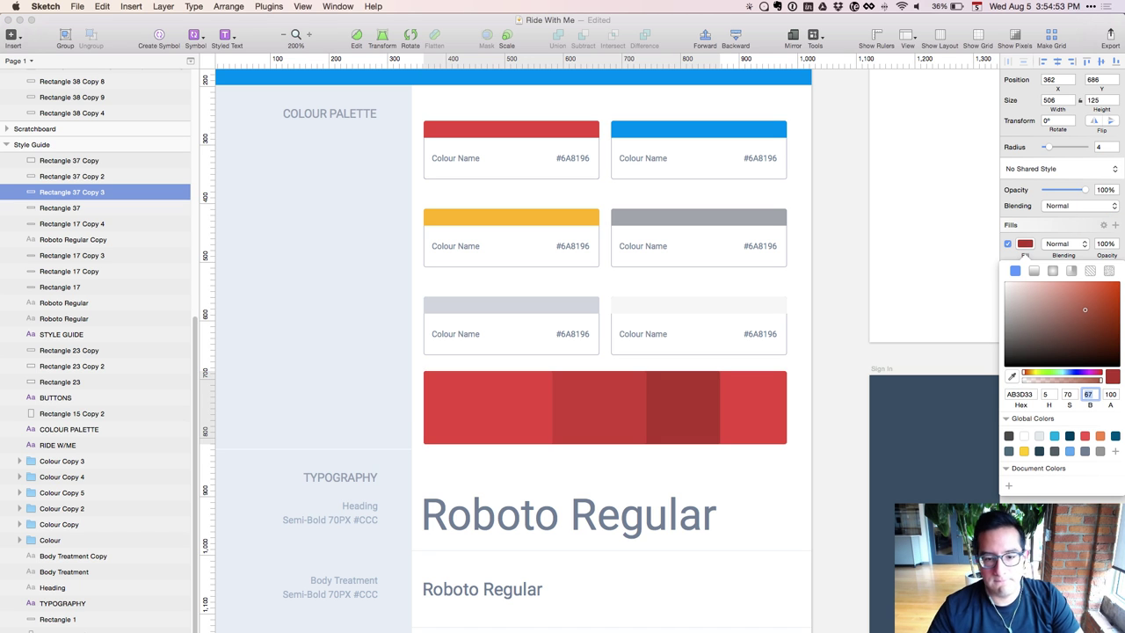
Darken the strip's last block by setting its fill brightness to 52
left_click(765, 417)
left_click(1069, 394)
left_click(1087, 394)
type("78")
key("Return")
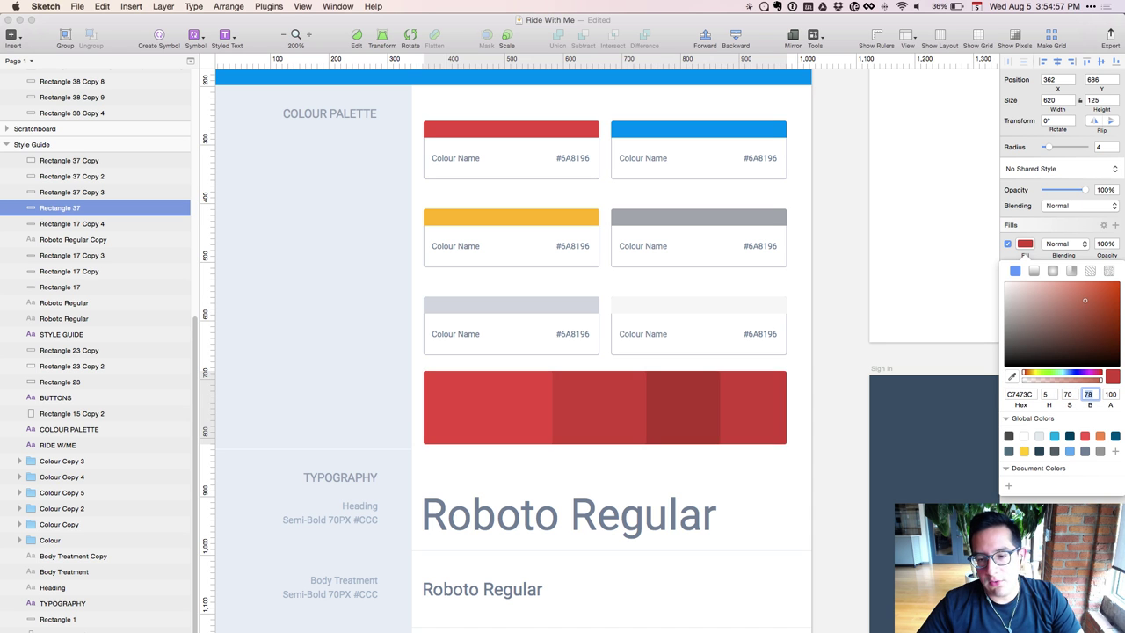
key("shift+Down")
key("shift+Down")
key("Down")
key("Down")
key("Down")
key("Down")
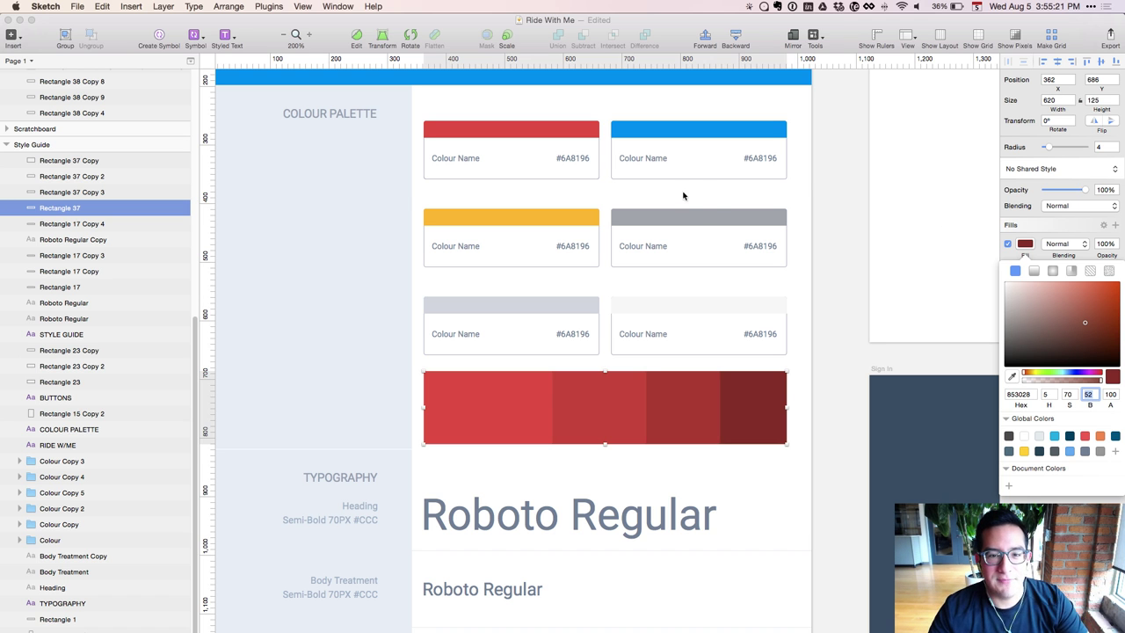
Group the four red blocks of the colour strip
scroll(534, 265, "down", 3)
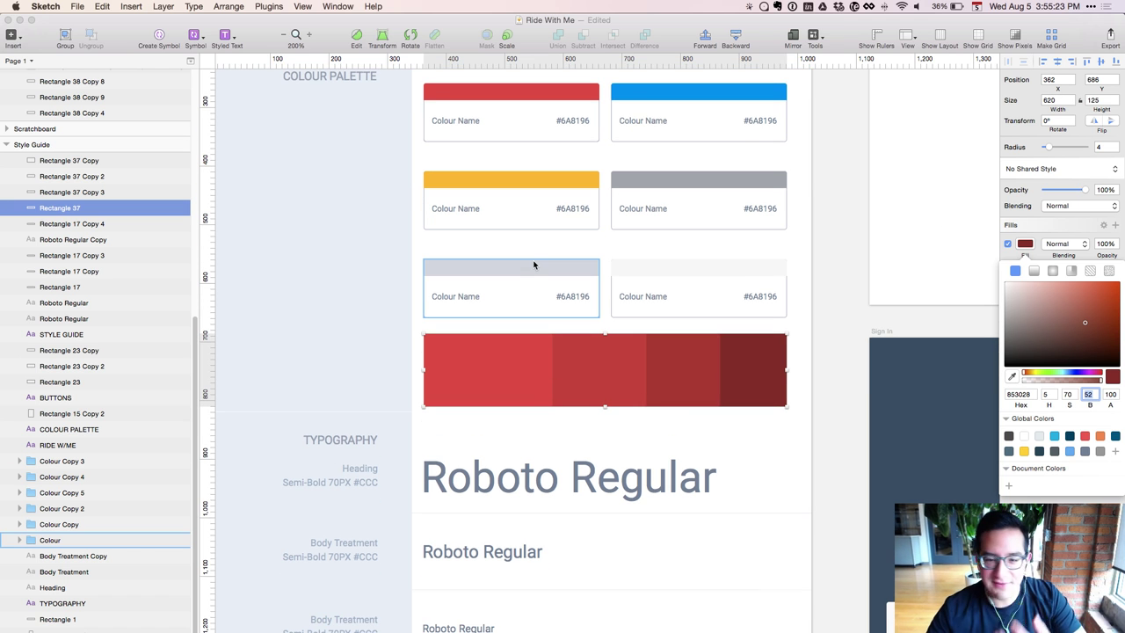
scroll(534, 264, "down", 2)
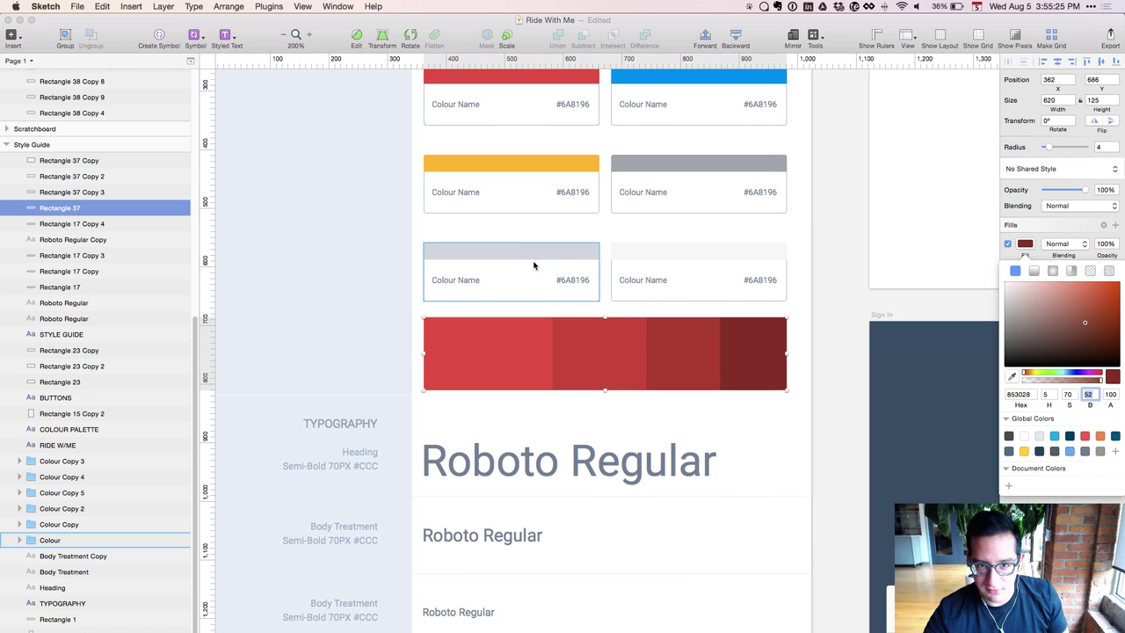
scroll(530, 266, "down", 3)
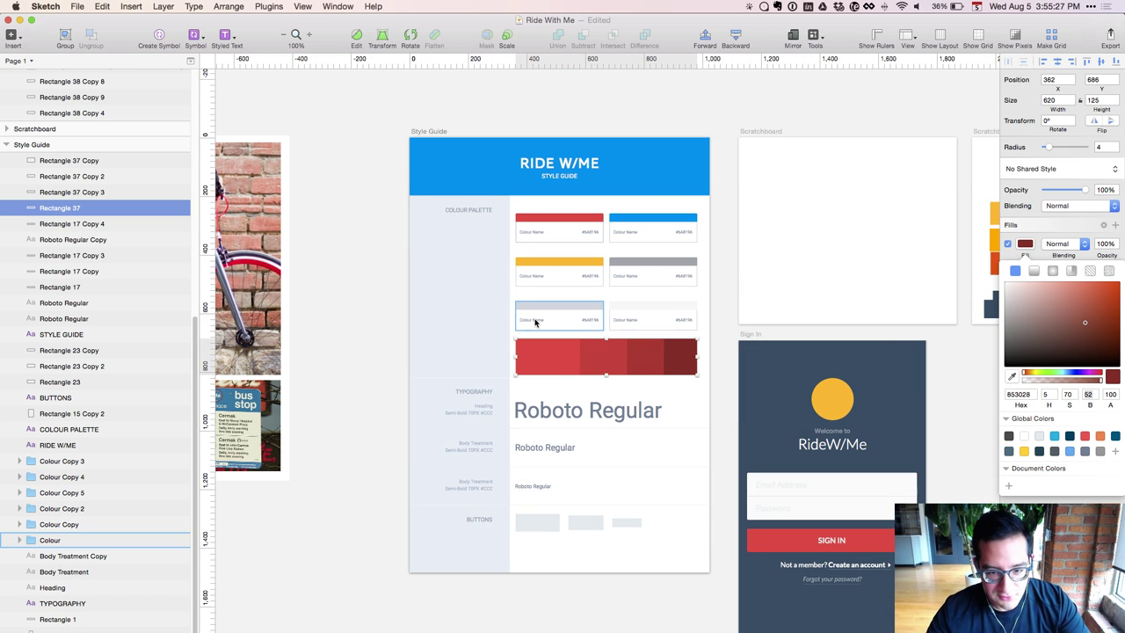
left_click(571, 352)
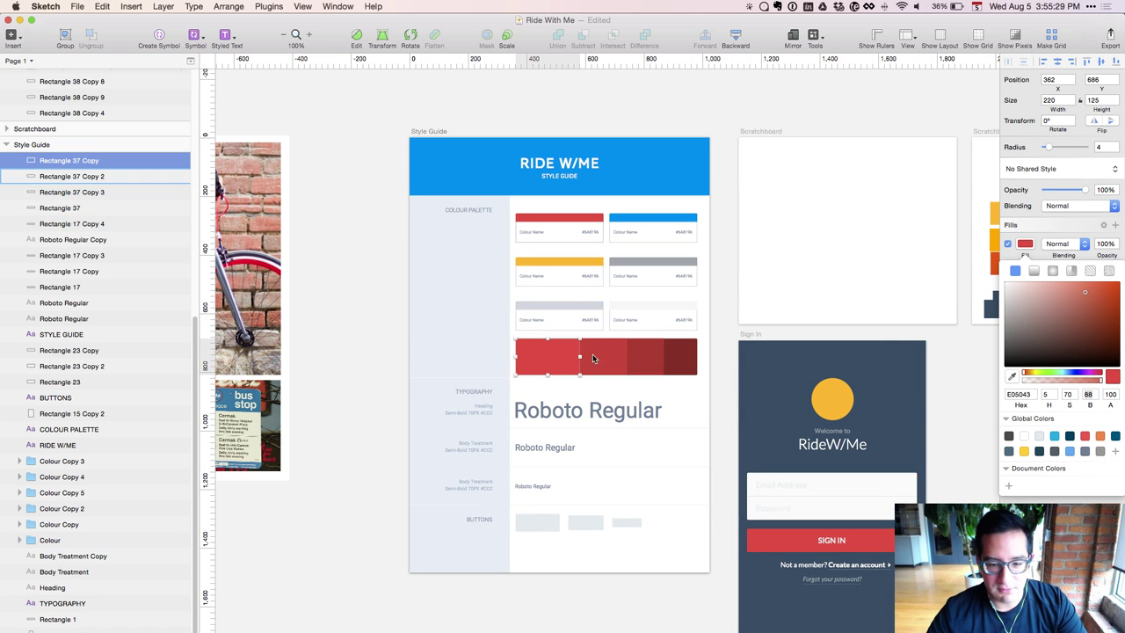
left_click(677, 356, "shift")
left_click(641, 360, "shift")
left_click(611, 356, "shift")
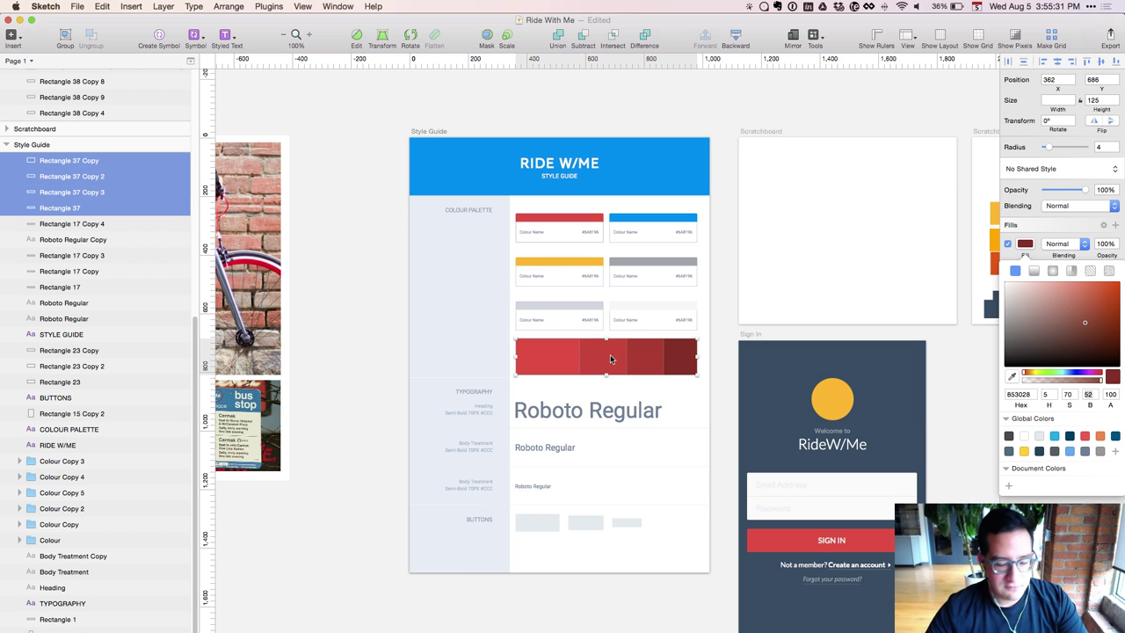
key("super+g")
key("shift+Down")
key("shift+Down")
key("shift+Down")
key("shift+Down")
key("shift+Down")
key("shift+Down")
key("shift+Down")
key("shift+Down")
key("shift+Down")
key("shift+Down")
key("shift+Down")
key("shift+Down")
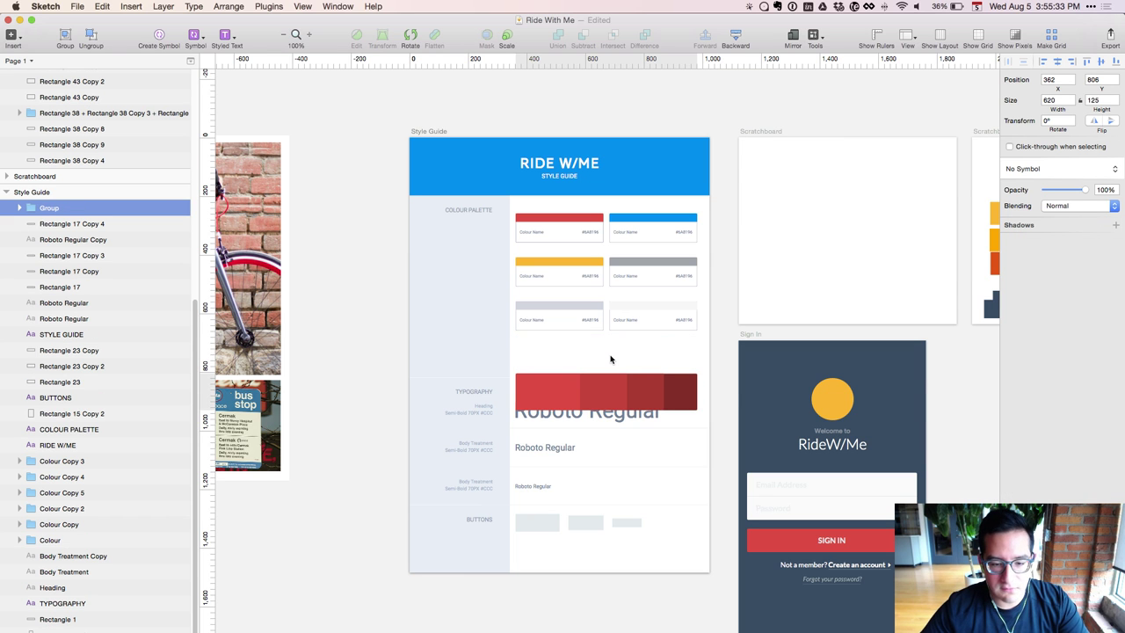
key("super+z")
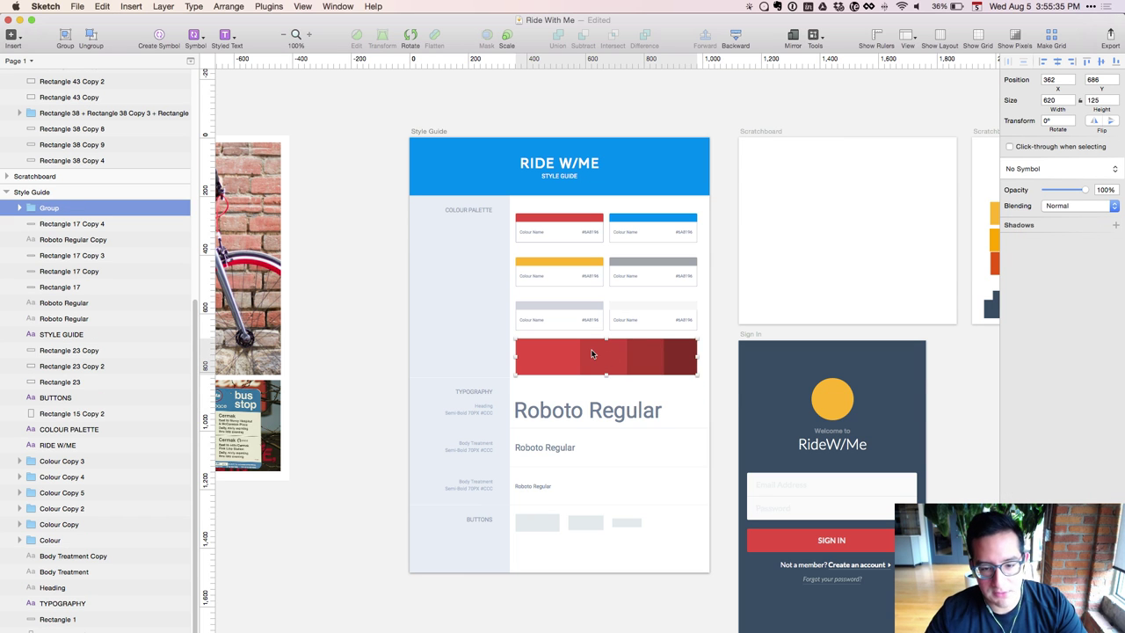
Duplicate the grouped red strip and move the copy straight down to Y 826, just below the original
key("super+d")
key("shift+Down")
key("shift+Down")
key("shift+Down")
key("shift+Down")
key("shift+Down")
key("shift+Down")
key("shift+Down")
key("shift+Down")
key("shift+Down")
key("shift+Down")
key("shift+Down")
key("shift+Down")
key("shift+Down")
key("shift+Down")
key("shift+Down")
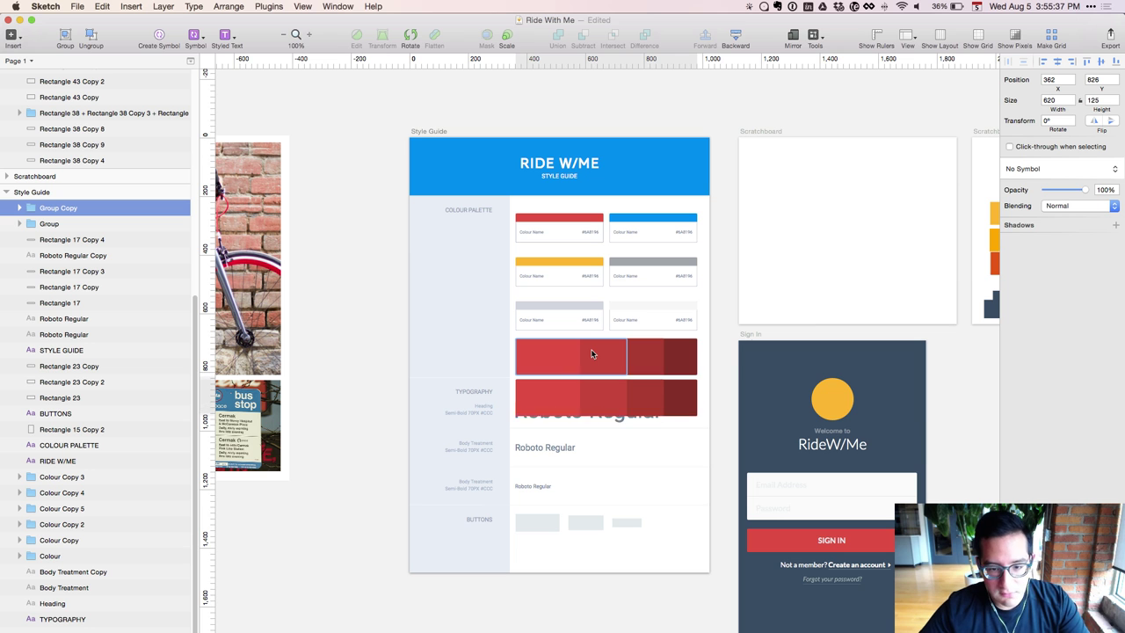
Move the duplicated red strip down to Y 846 and recolour its first block with the blue sampled from the palette card
key("shift+Down")
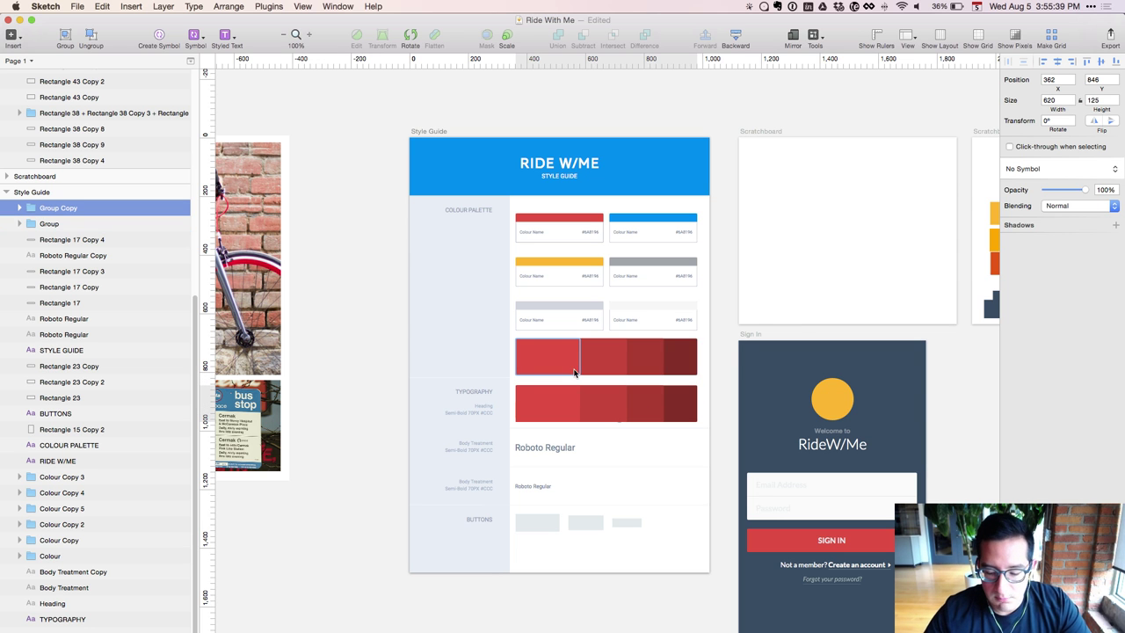
key("super+plus")
double_click(475, 419)
scroll(545, 483, "up", 3)
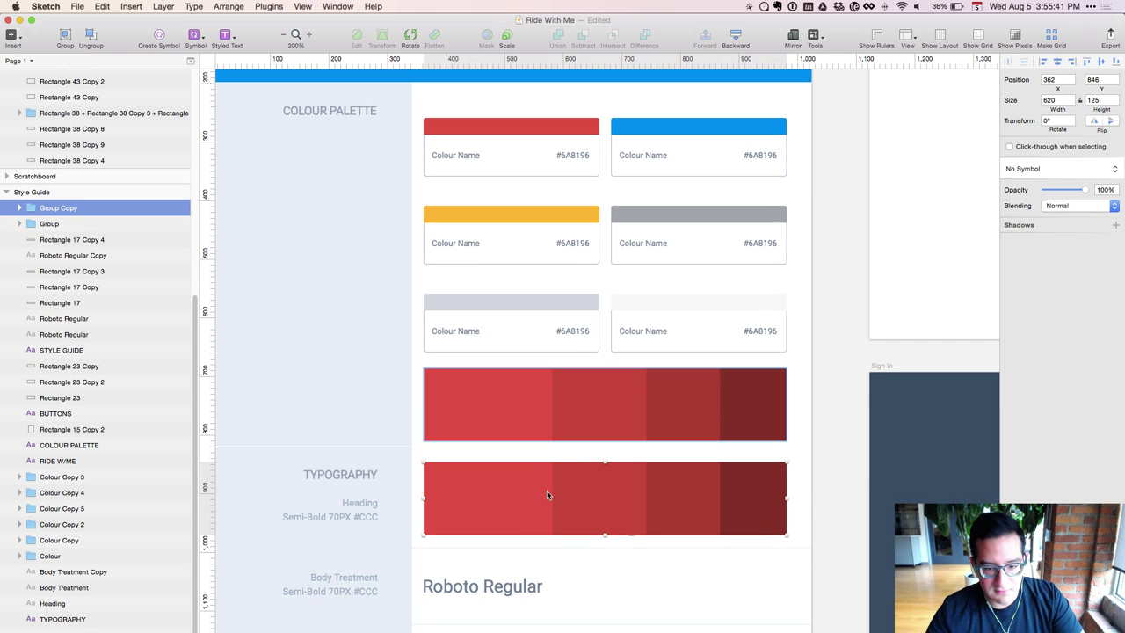
scroll(545, 435, "up", 1)
key("ctrl+c")
left_click(679, 154)
Sample the third block's dark red onto the second block of the duplicated strip
left_click(589, 527)
key("ctrl+c")
left_click(704, 500)
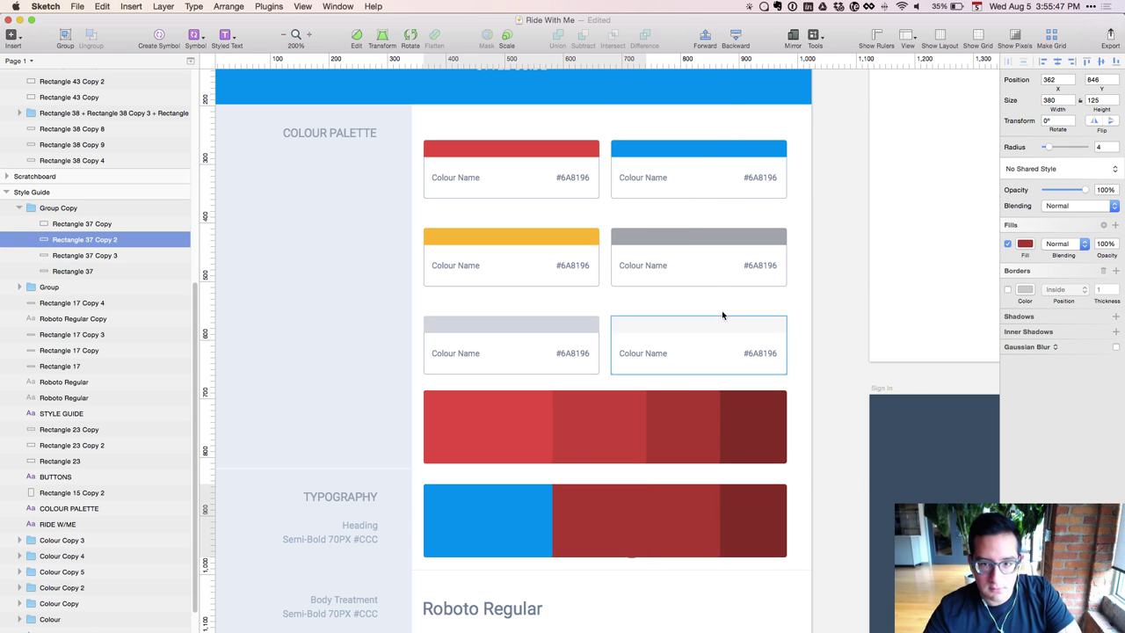
key("ctrl+c")
left_click(655, 522)
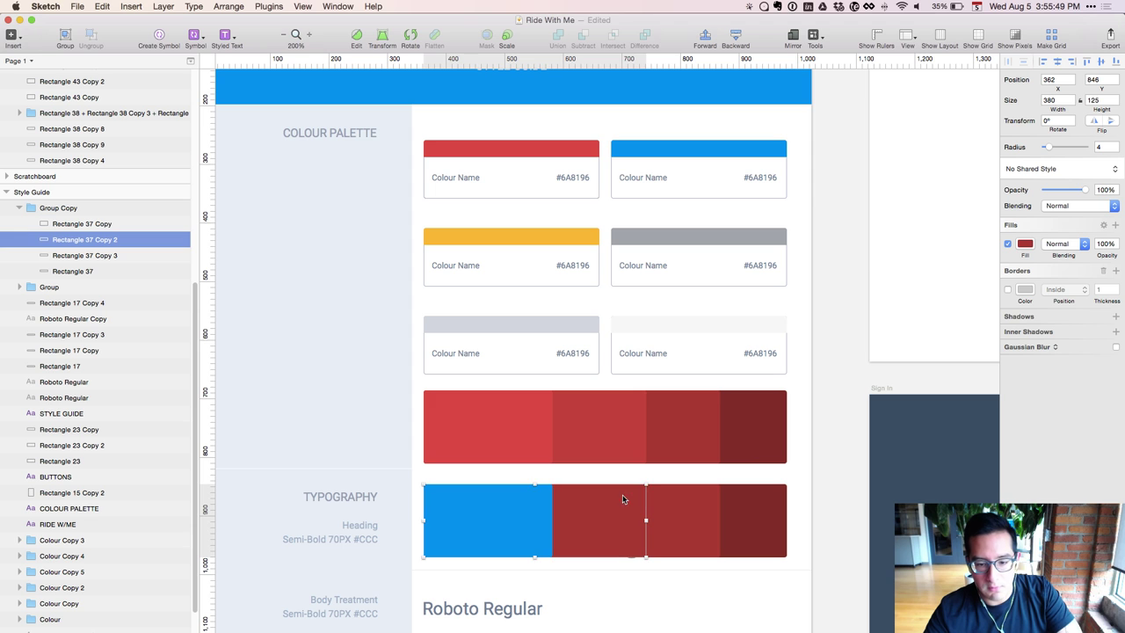
Recolour the second, third and last blocks of the duplicated strip together with the palette card's blue
left_click(678, 531, "shift")
left_click(753, 522, "shift")
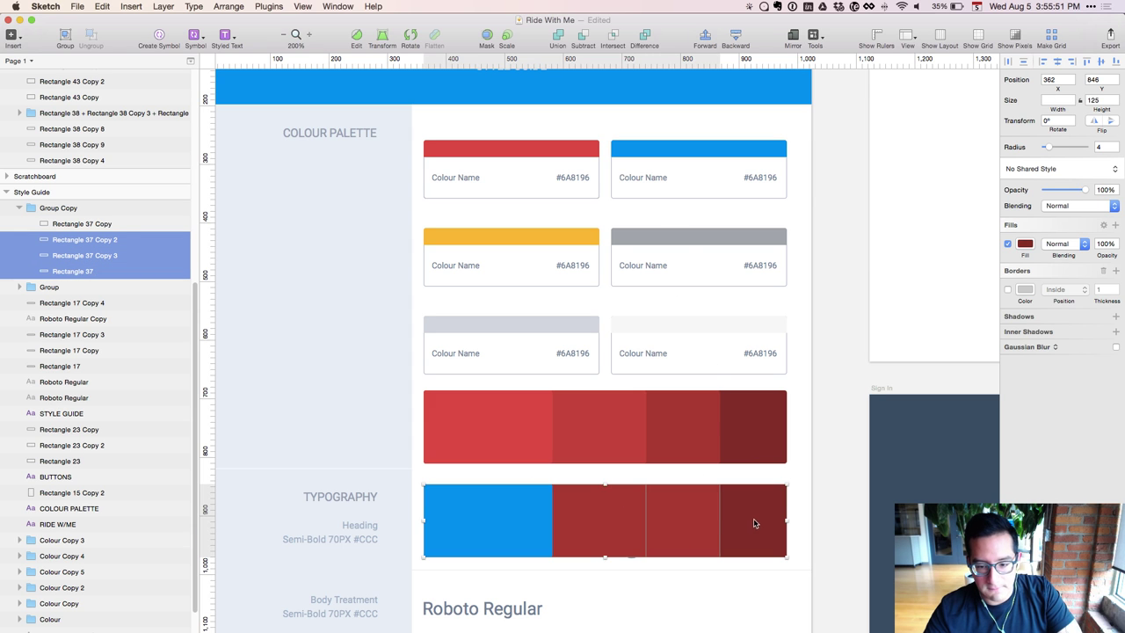
key("ctrl+c")
left_click(671, 148)
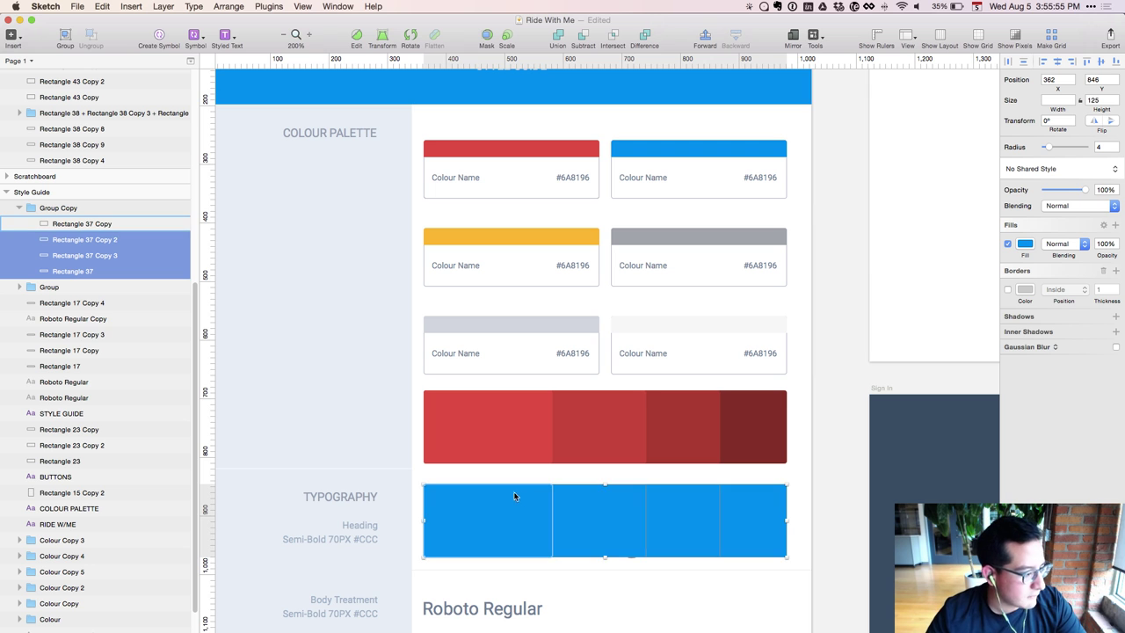
Darken the blue strip's second block by setting its fill brightness to 85
left_click(480, 466)
left_click(633, 524)
double_click(592, 524)
left_click(592, 524)
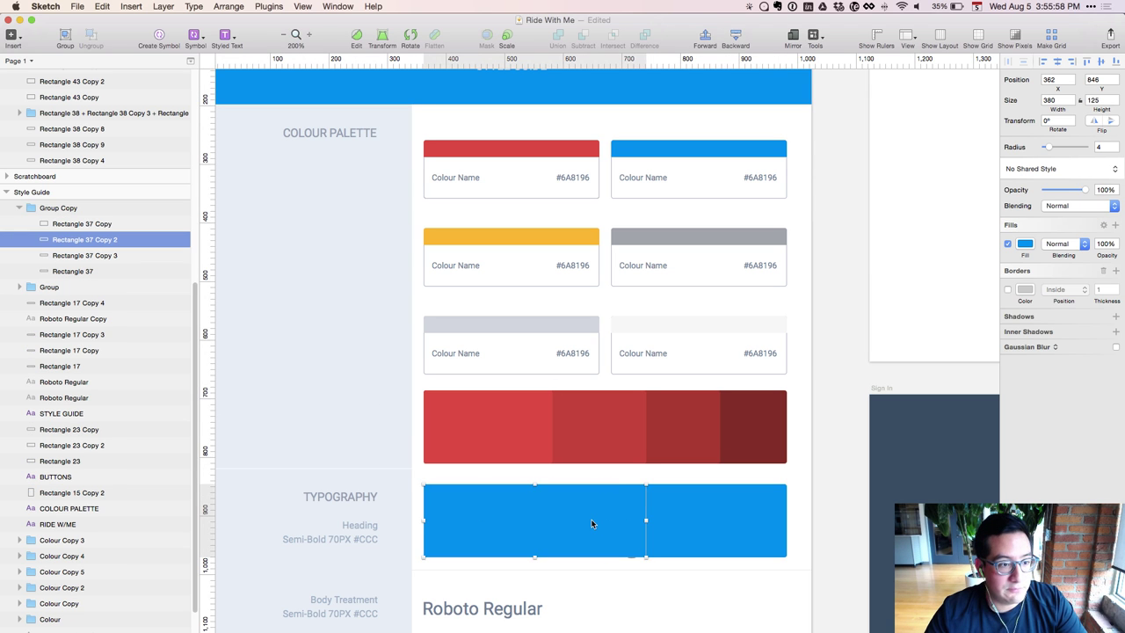
left_click(1025, 244)
double_click(1089, 394)
type("84")
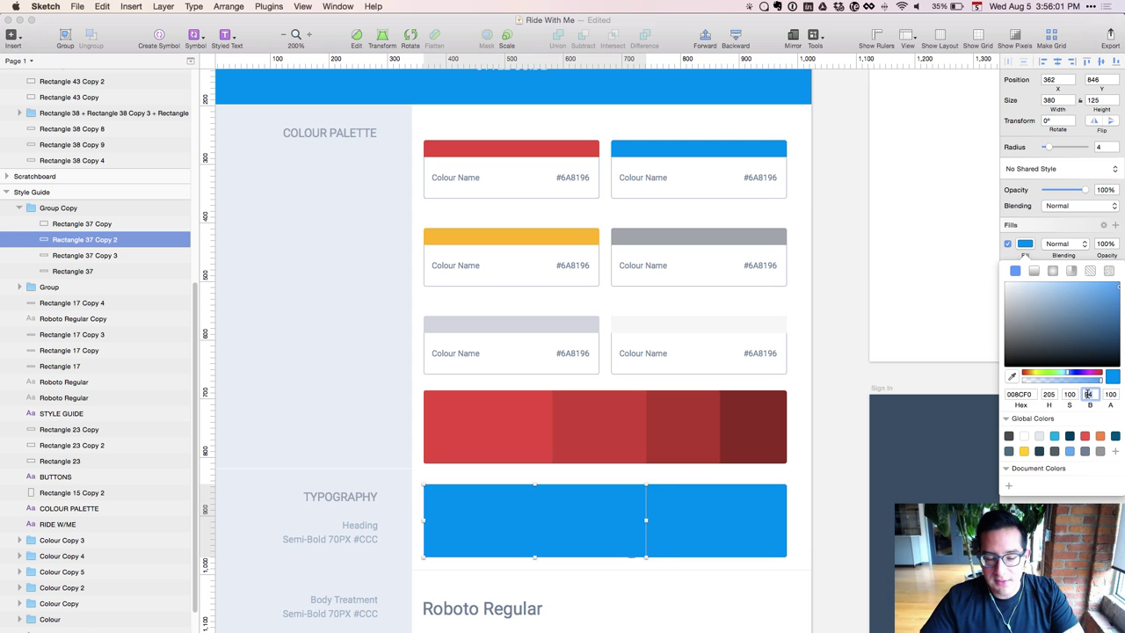
key("Return")
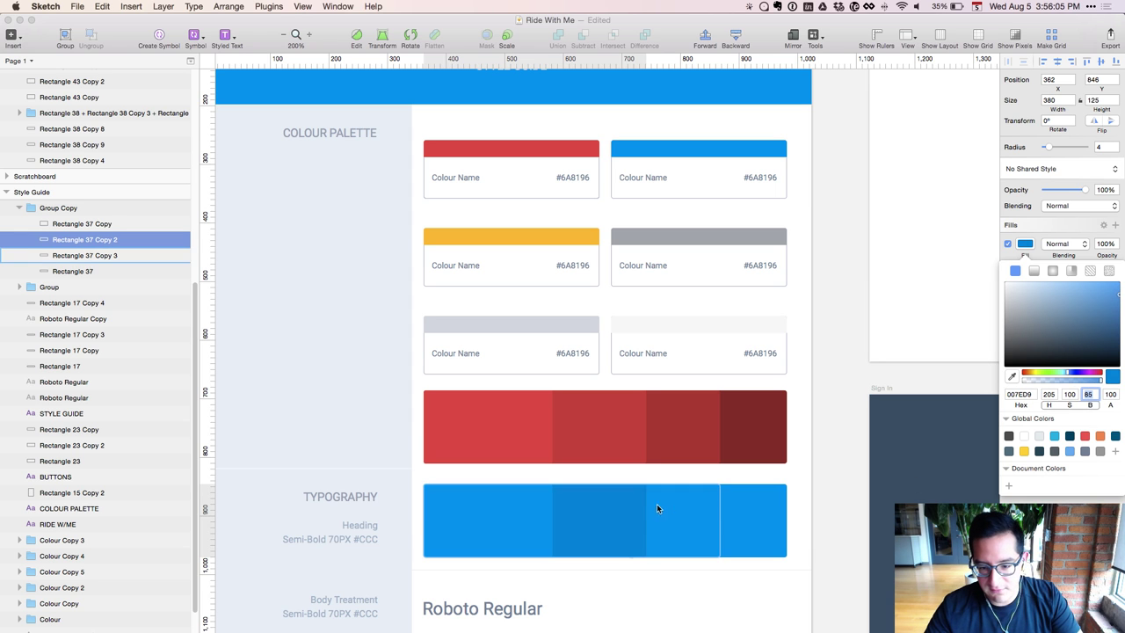
Darken the blue strip's third block by setting its fill brightness to 77
left_click(688, 508)
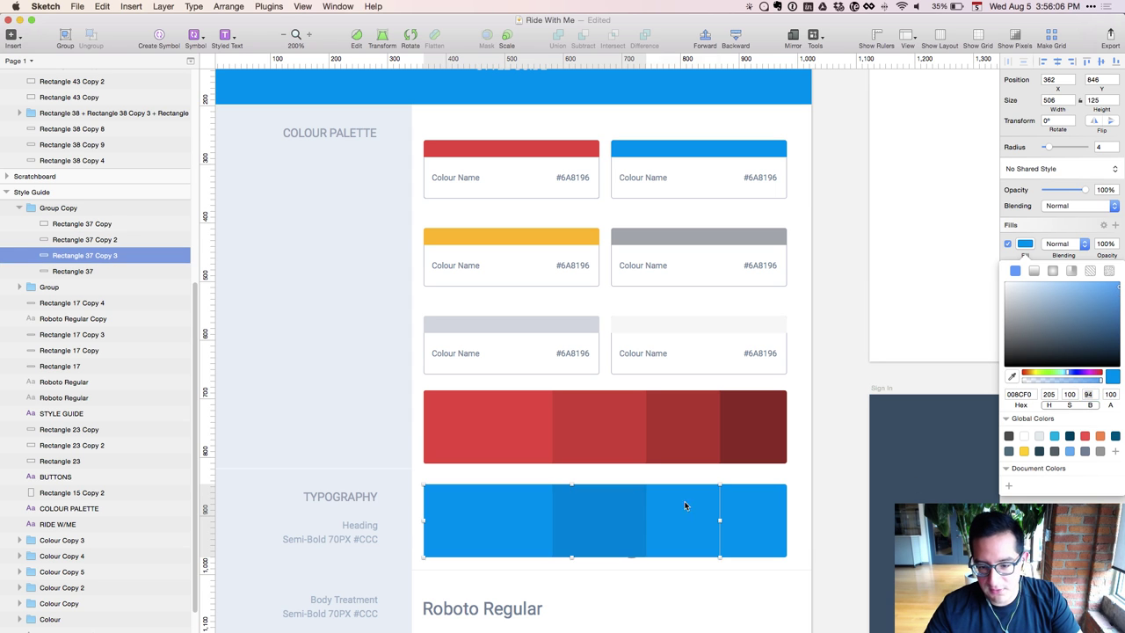
left_click(1090, 397)
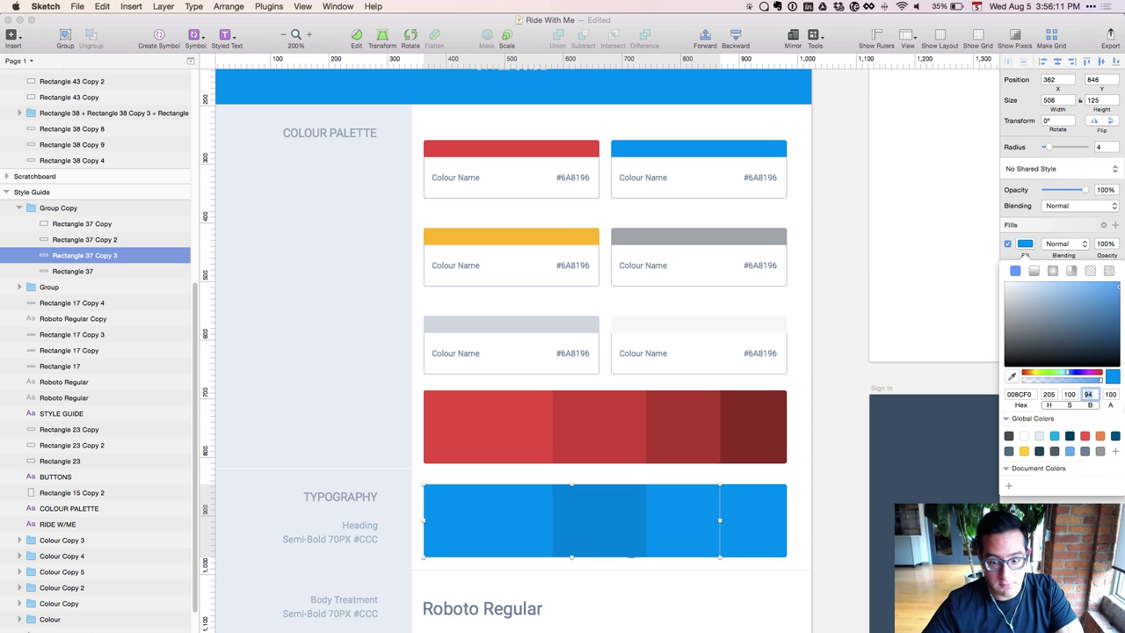
key("shift+Down")
key("shift+Down")
key("Up")
key("Up")
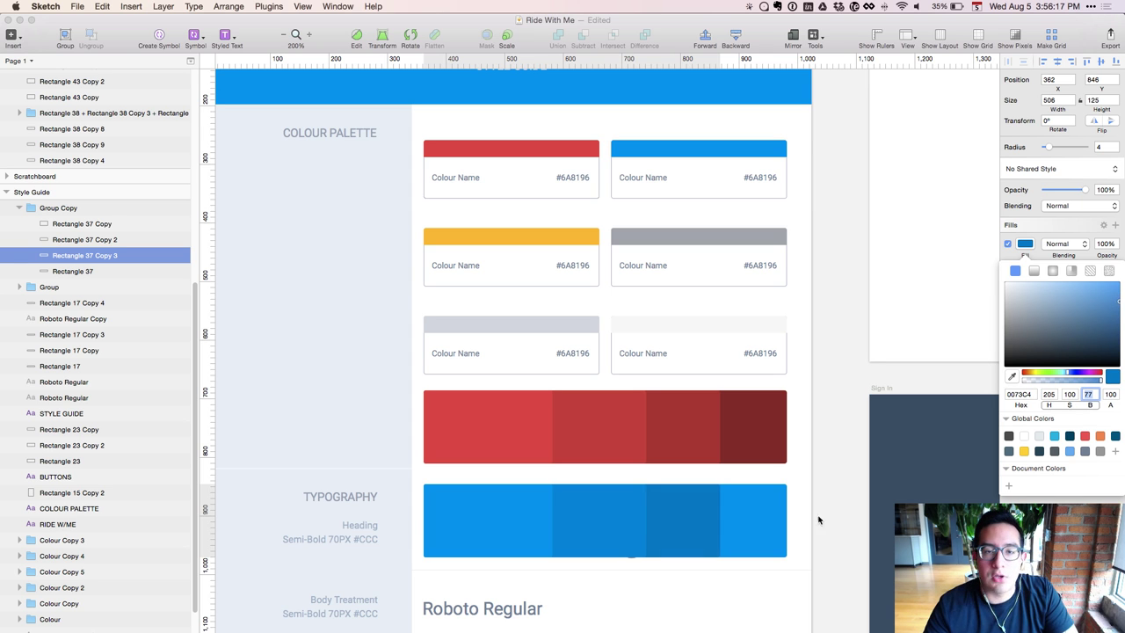
Darken the blue strip's last block by setting its fill brightness to 62
left_click(756, 543)
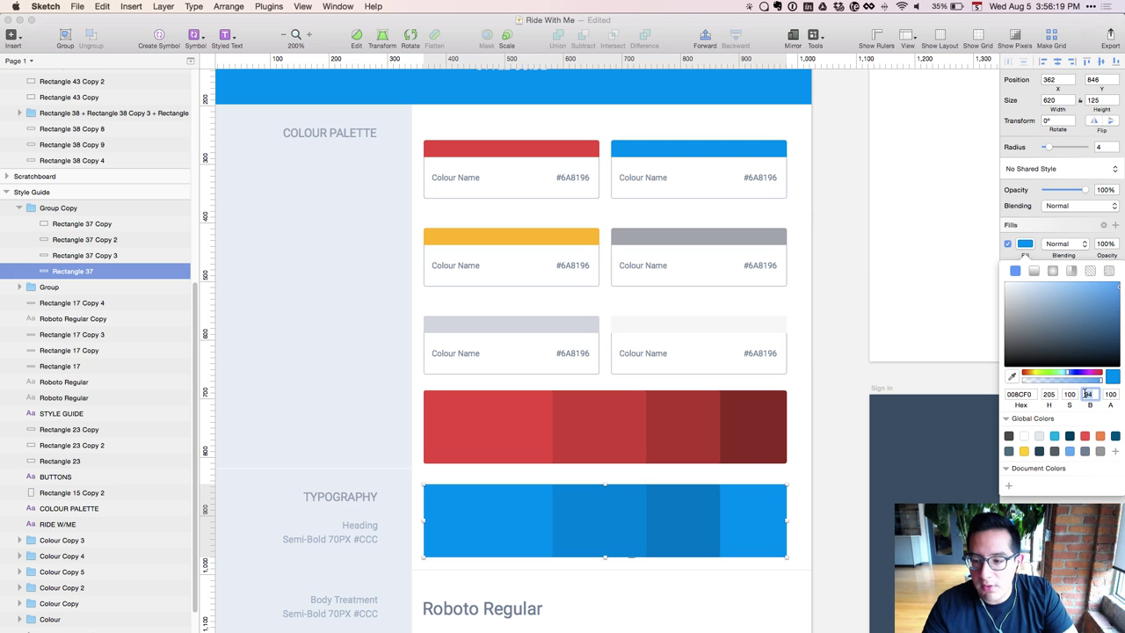
key("shift+Down")
key("shift+Down")
key("shift+Down")
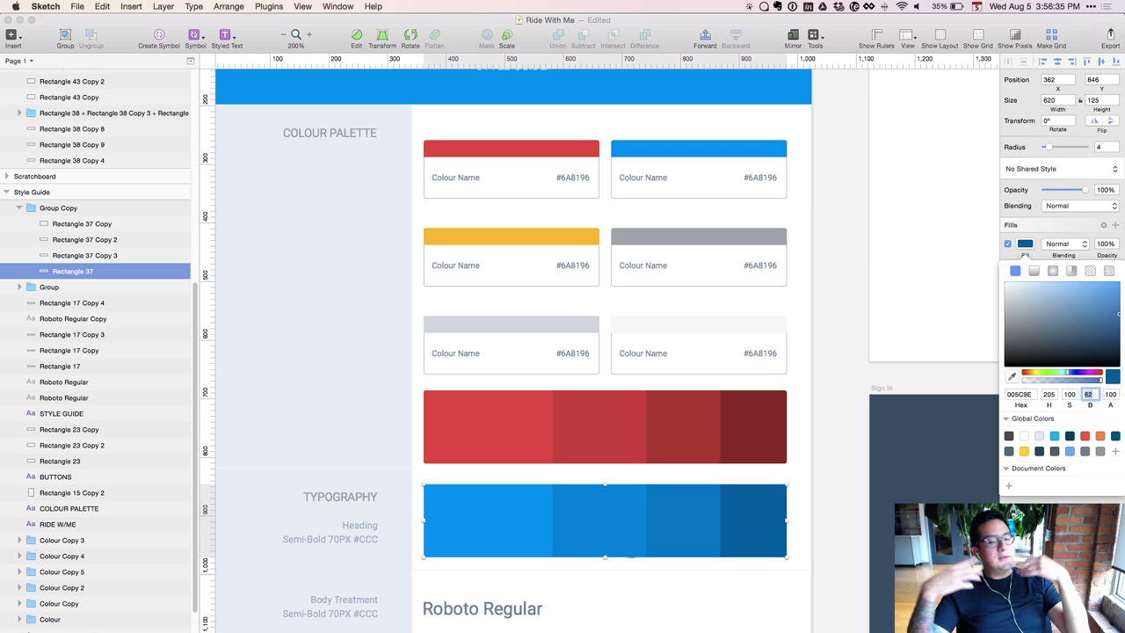
Lighten the blue strip's third block slightly by setting its fill brightness to 79
left_click(689, 554)
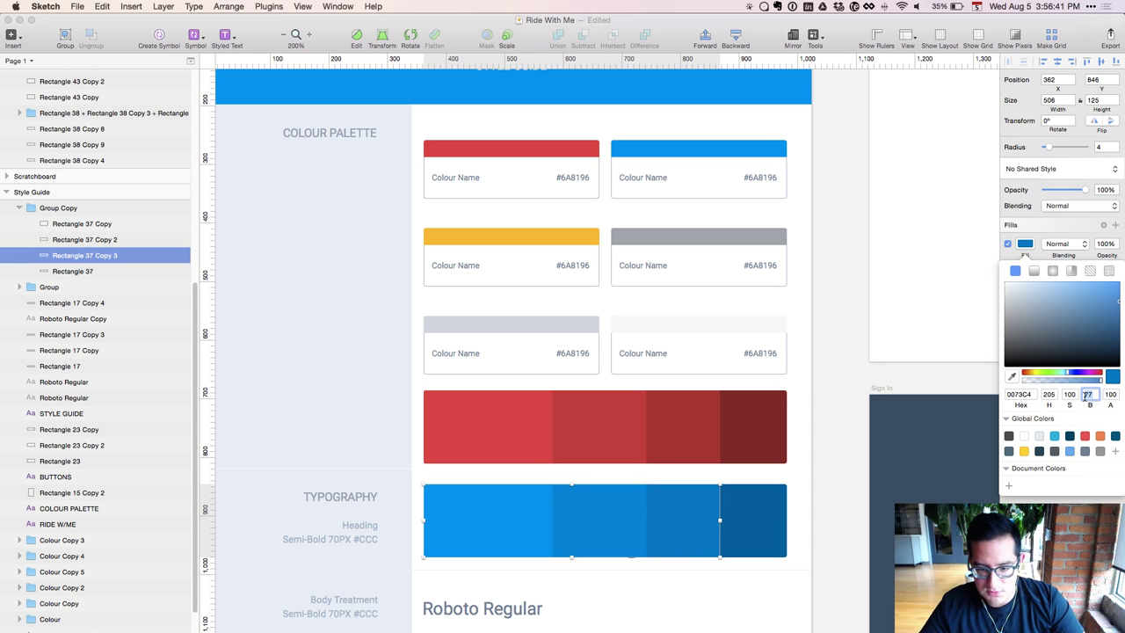
key("Up")
key("Up")
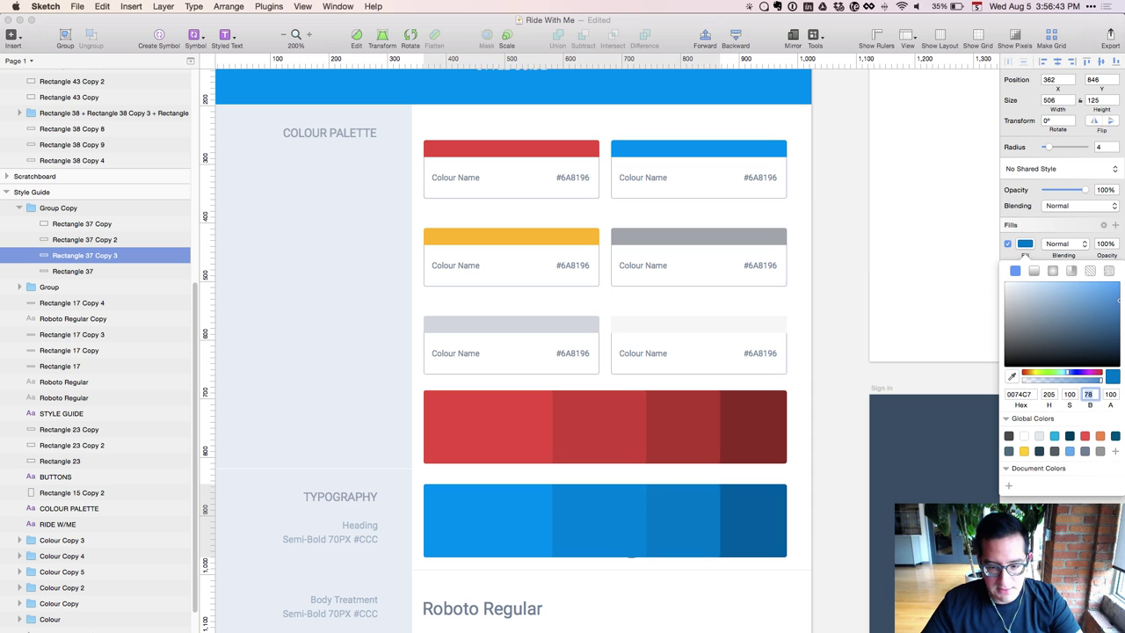
key("shift+Tab")
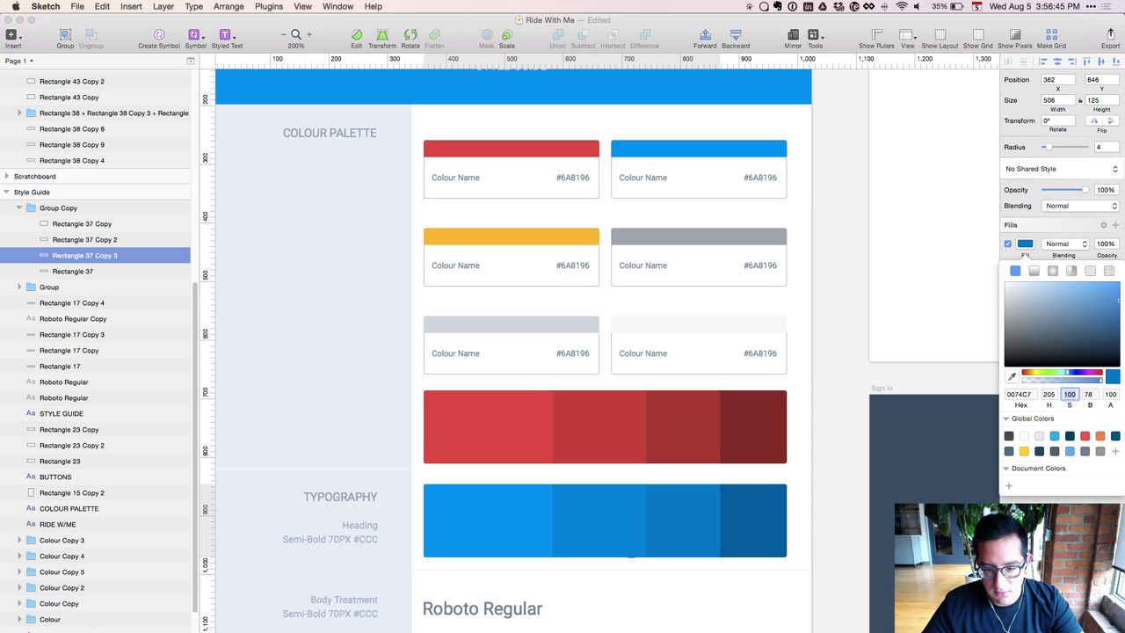
key("Tab")
key("Up")
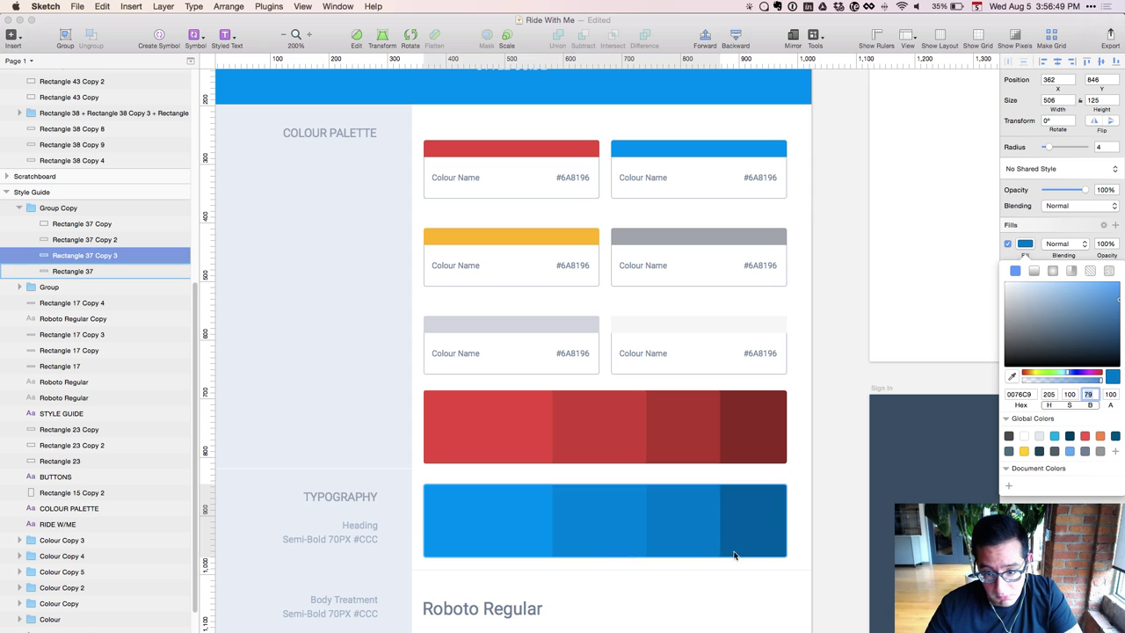
Lighten the blue strip's last block by setting its fill brightness to 68
left_click(747, 529)
key("Up")
key("Up")
key("Up")
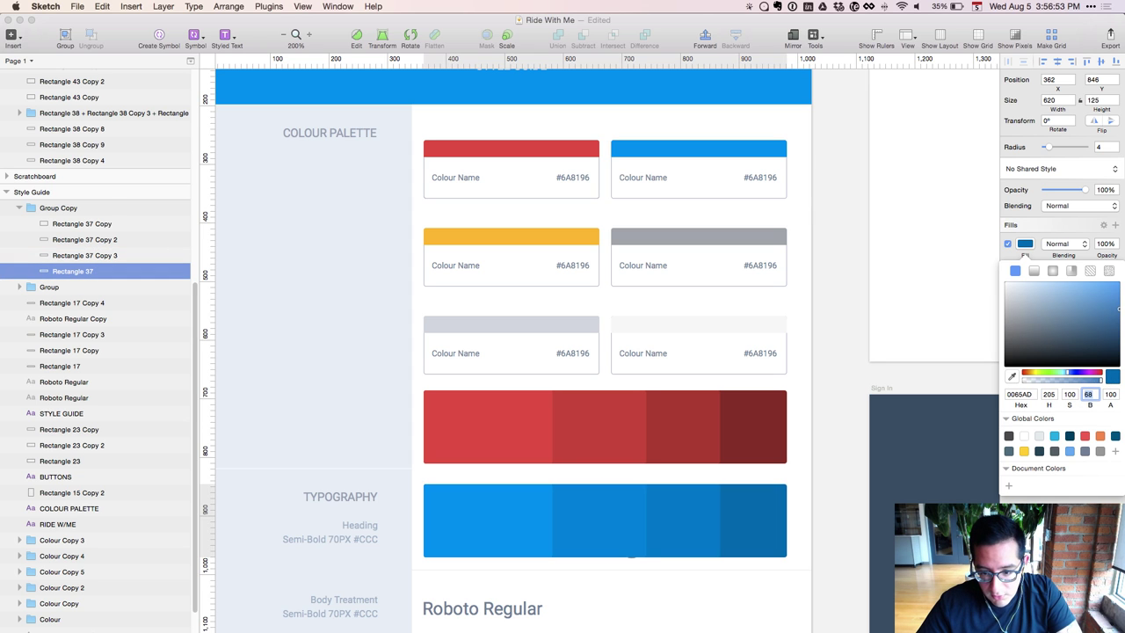
Compare the fill of the red strip's darkest block with the blue strip's darkest block, leaving nothing selected
left_click(749, 435)
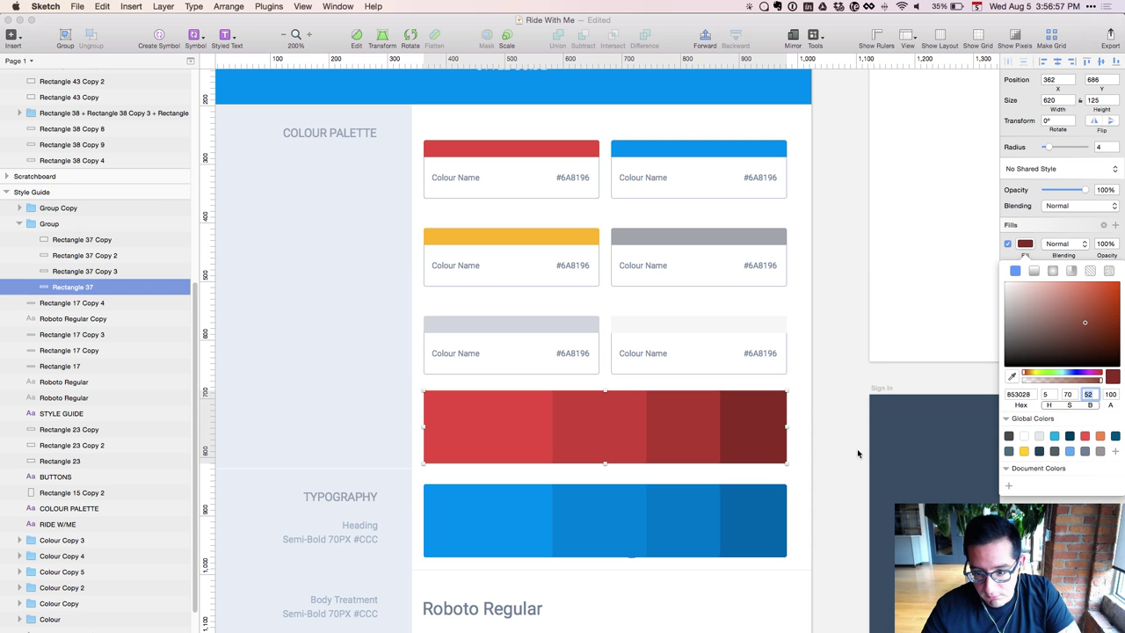
key("Escape")
left_click(746, 522)
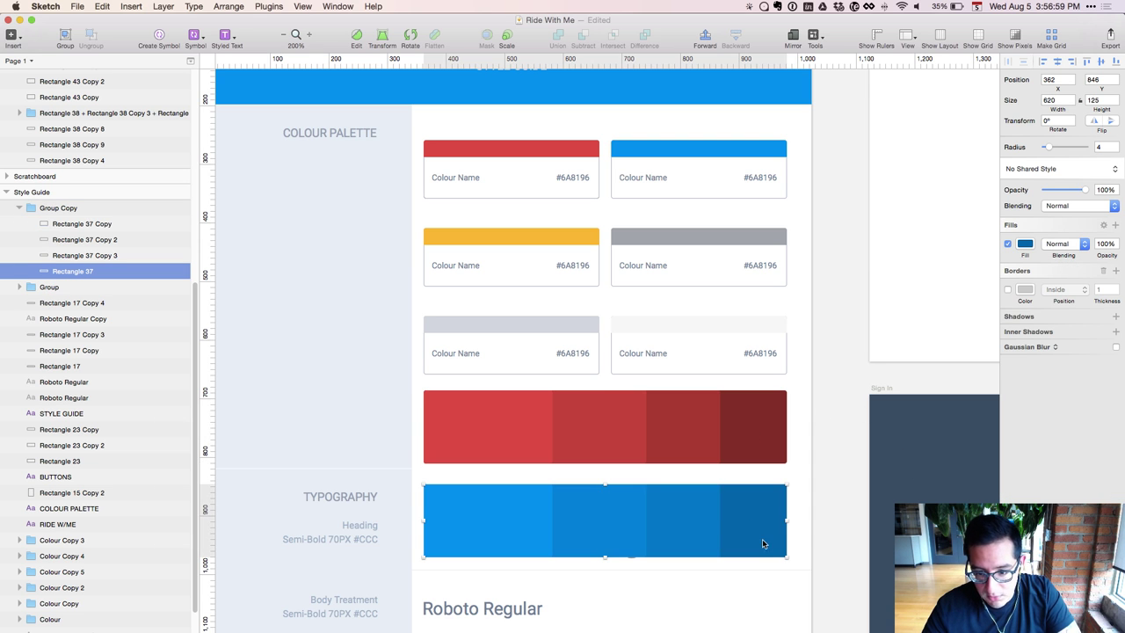
left_click(817, 535)
Duplicate the grouped blue strip and move the copy straight down to Y 1006, below the original
scroll(822, 533, "down", 2)
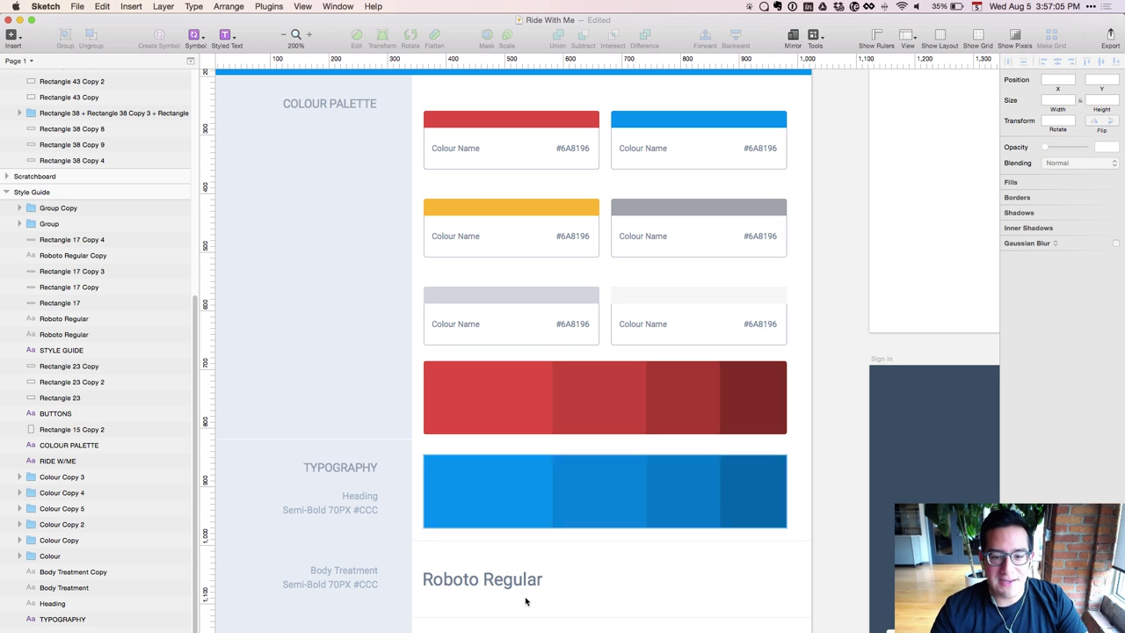
scroll(537, 527, "down", 3)
left_click(516, 380)
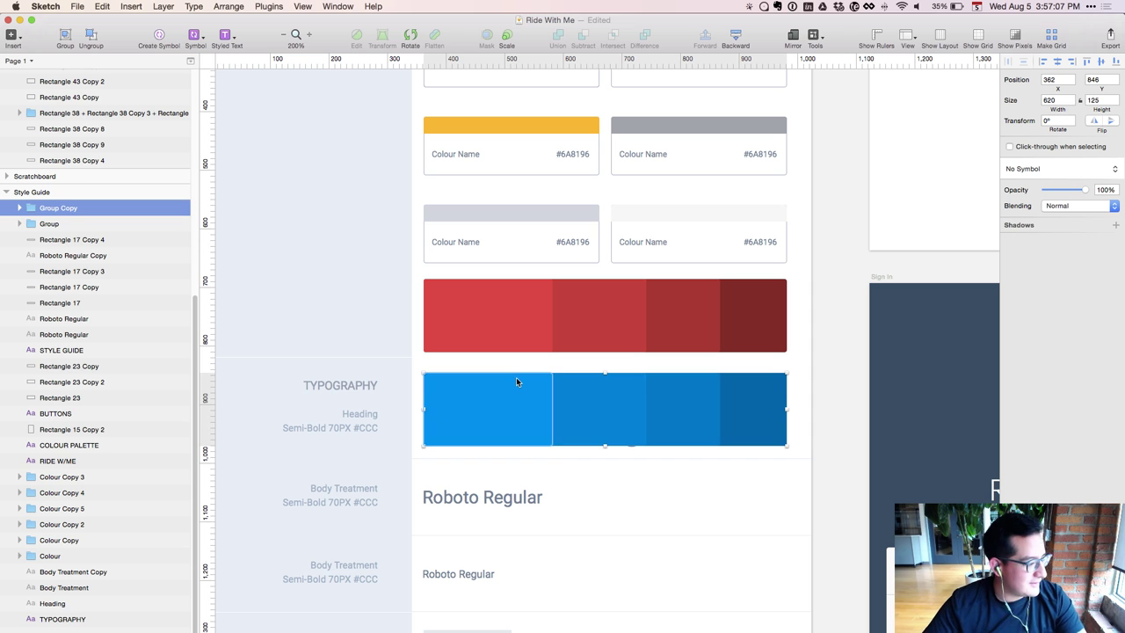
key("super+d")
key("shift+Down")
key("shift+Down")
key("shift+Down")
key("shift+Down")
key("shift+Down")
key("shift+Down")
key("shift+Down")
key("shift+Down")
key("shift+Down")
key("shift+Down")
key("shift+Down")
key("shift+Down")
key("shift+Down")
key("shift+Down")
key("shift+Down")
key("shift+Down")
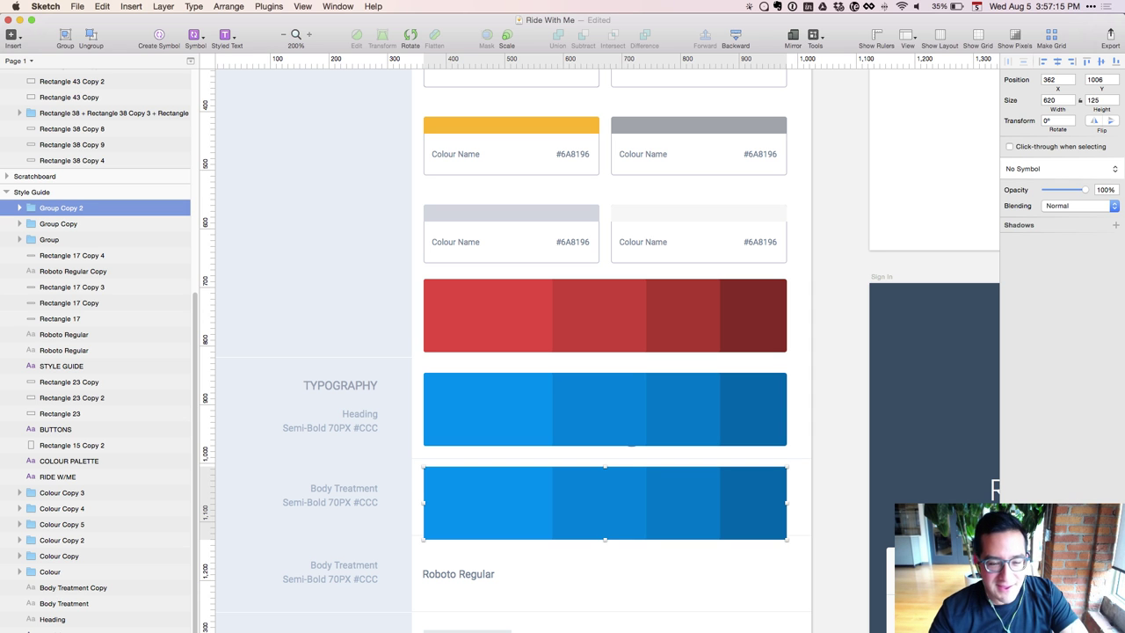
Recolour all four blocks of the new strip copy with the yellow sampled from the palette card
scroll(316, 261, "up", 1)
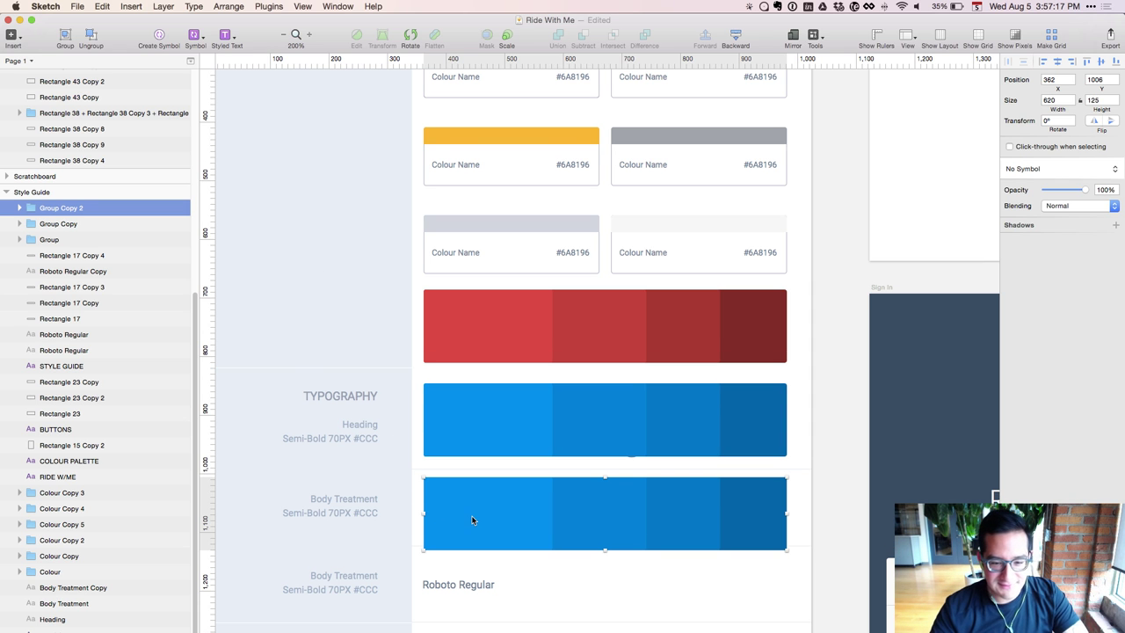
scroll(481, 407, "up", 5)
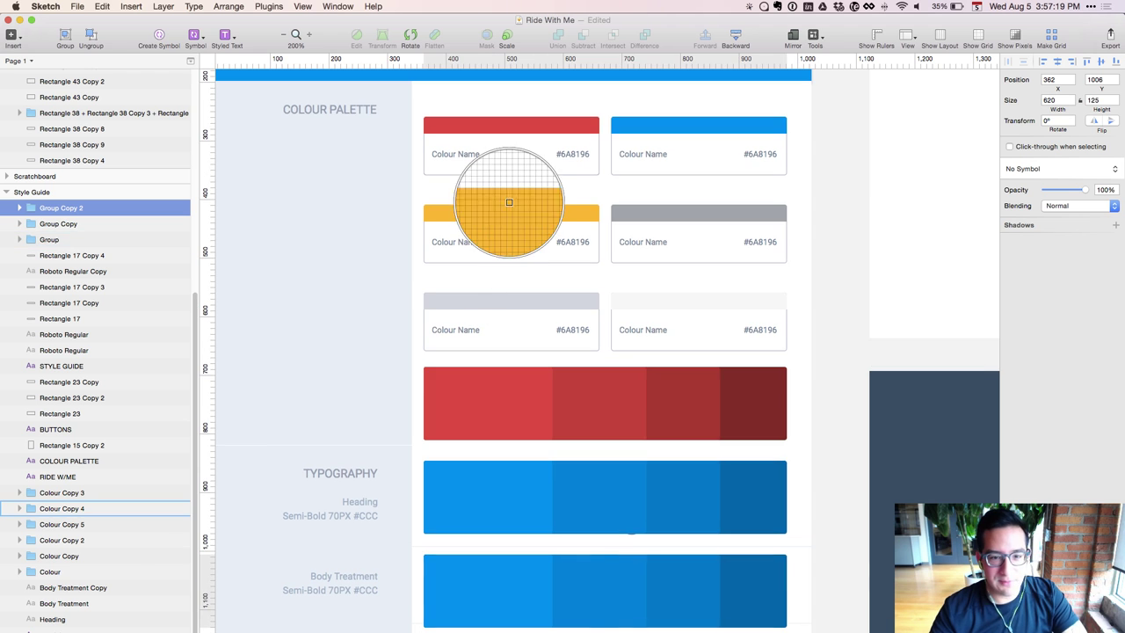
left_click(536, 605, "super")
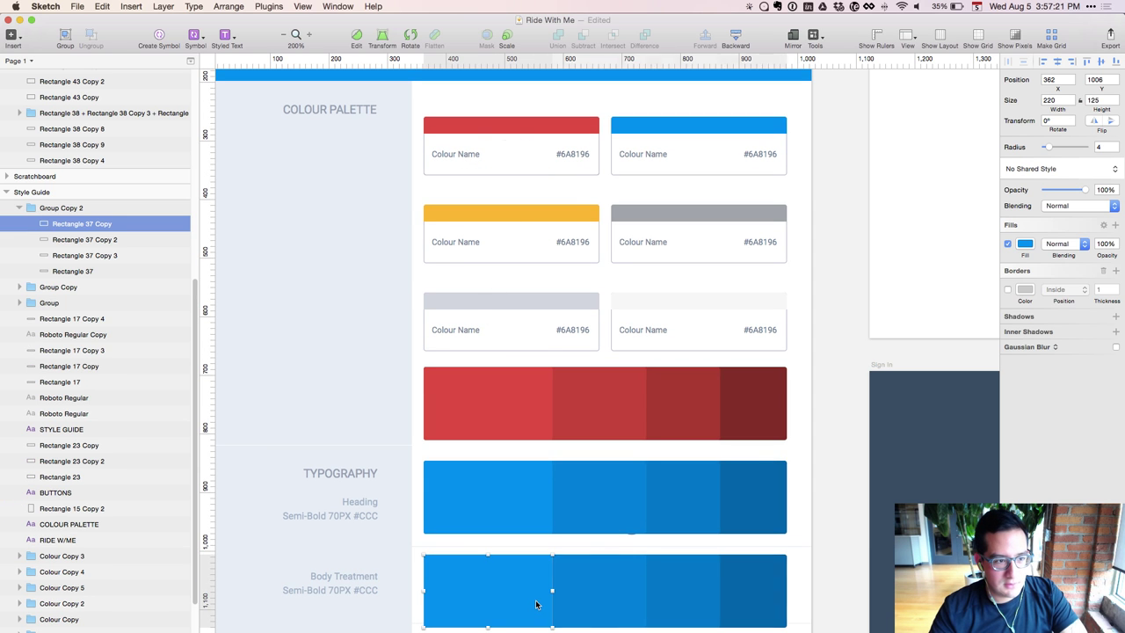
key("ctrl+c")
left_click(541, 212)
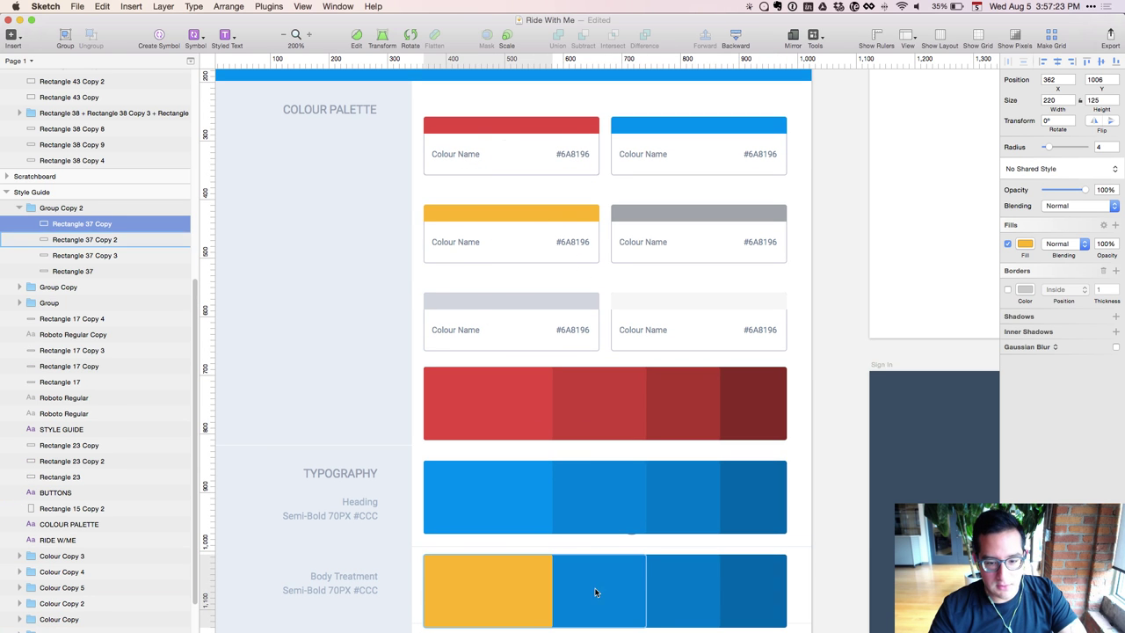
left_click(595, 591, "shift")
left_click(655, 590, "shift")
left_click(730, 590, "shift")
key("ctrl+c")
left_click(545, 212)
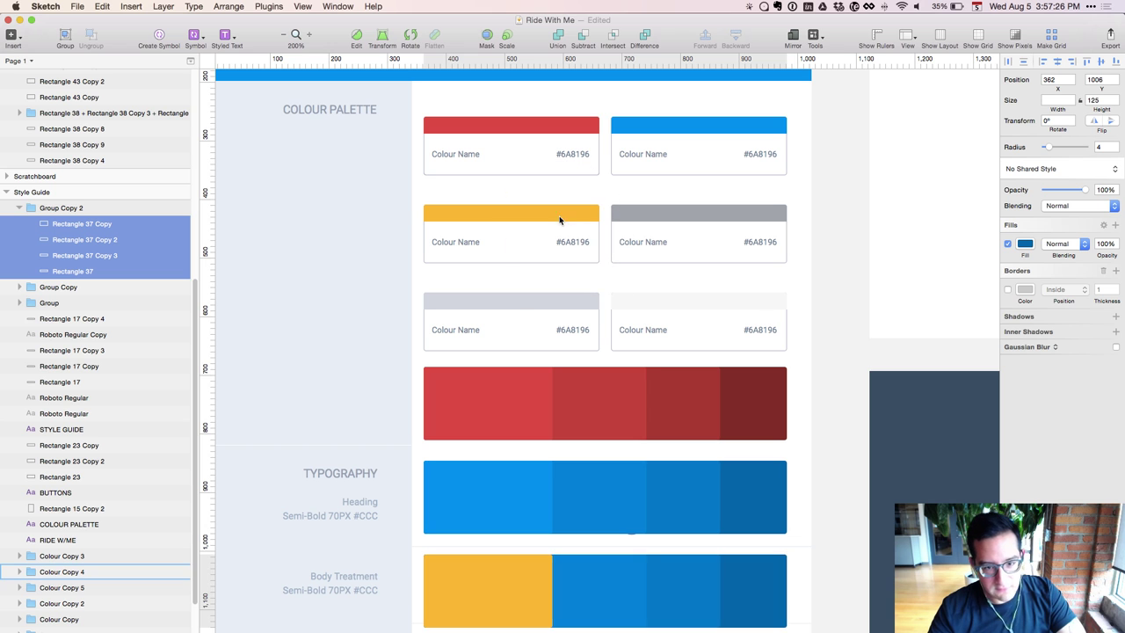
Darken the yellow strip's second block by setting its fill brightness to 89
left_click(807, 568)
left_click(610, 583)
left_click(610, 582)
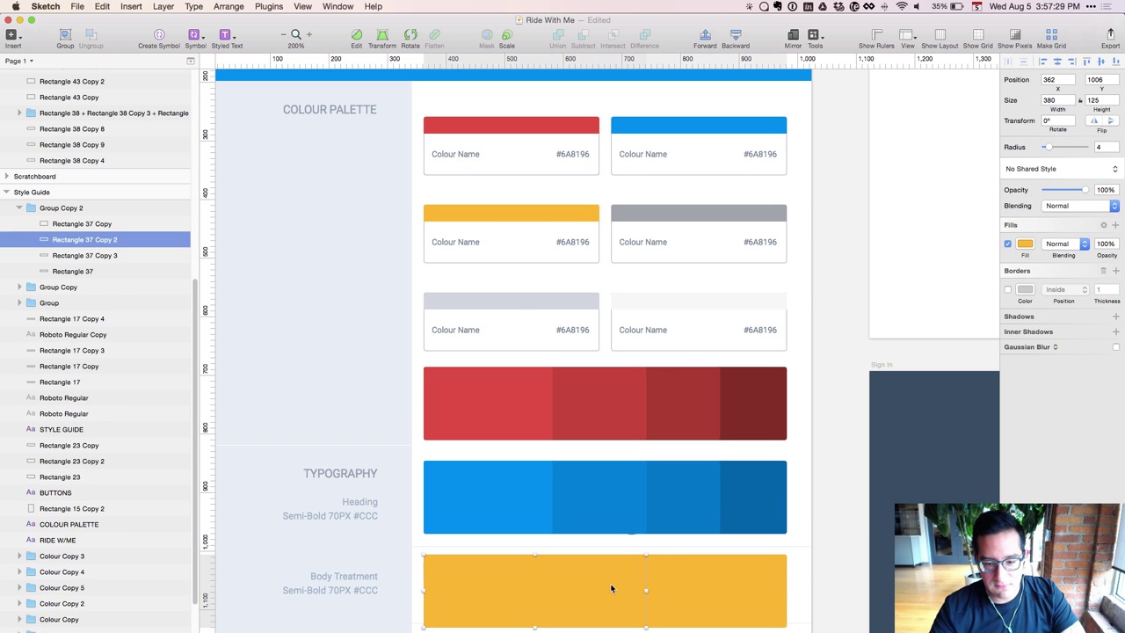
left_click(1025, 244)
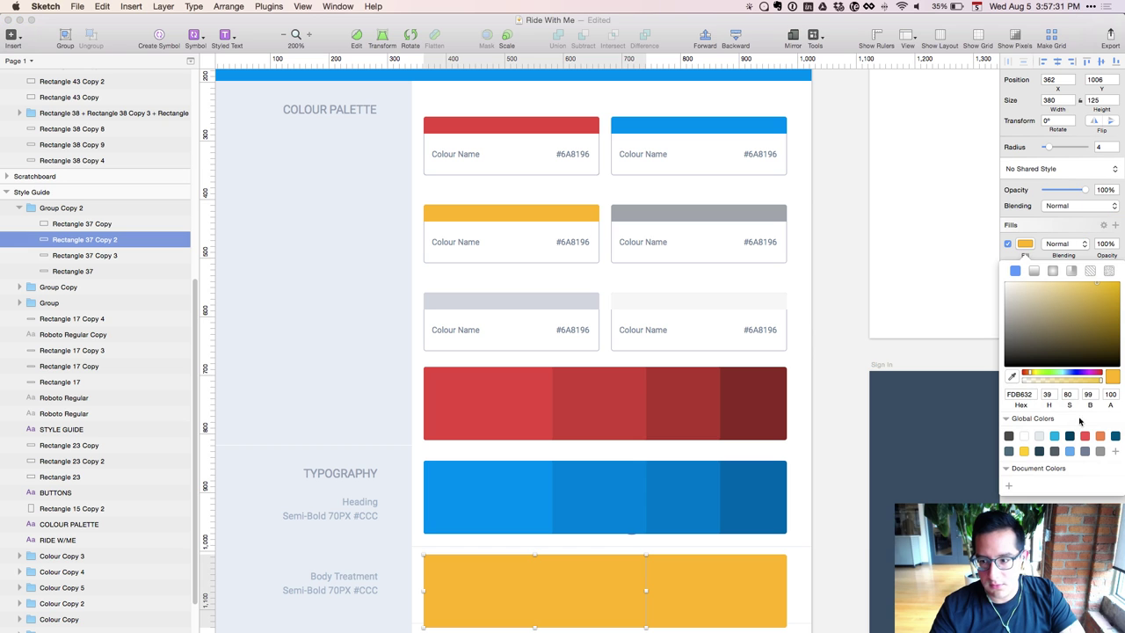
left_click(1087, 398)
type("89")
key("Return")
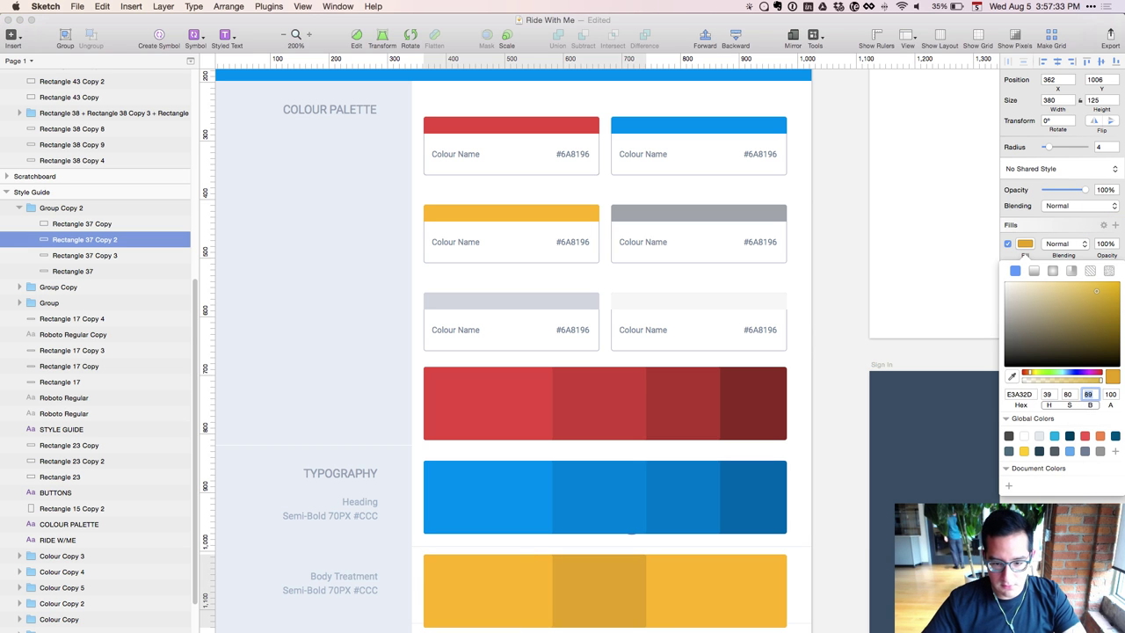
Darken the yellow strip's third block by setting its fill brightness to 80
left_click(713, 601)
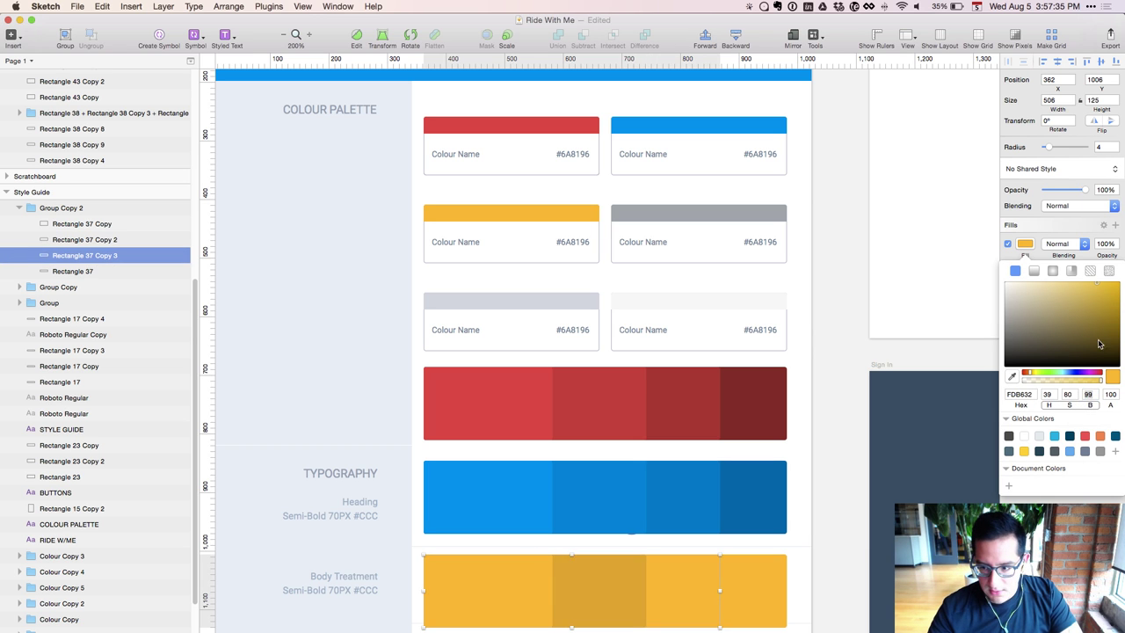
left_click(1090, 395)
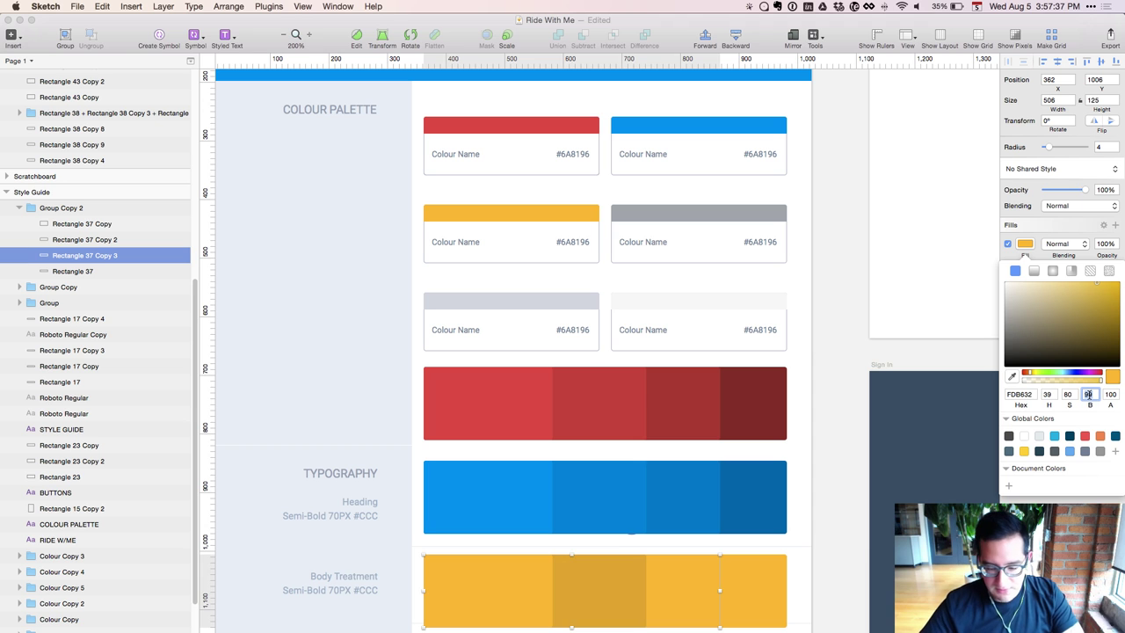
type("89")
key("Return")
type("82")
key("Return")
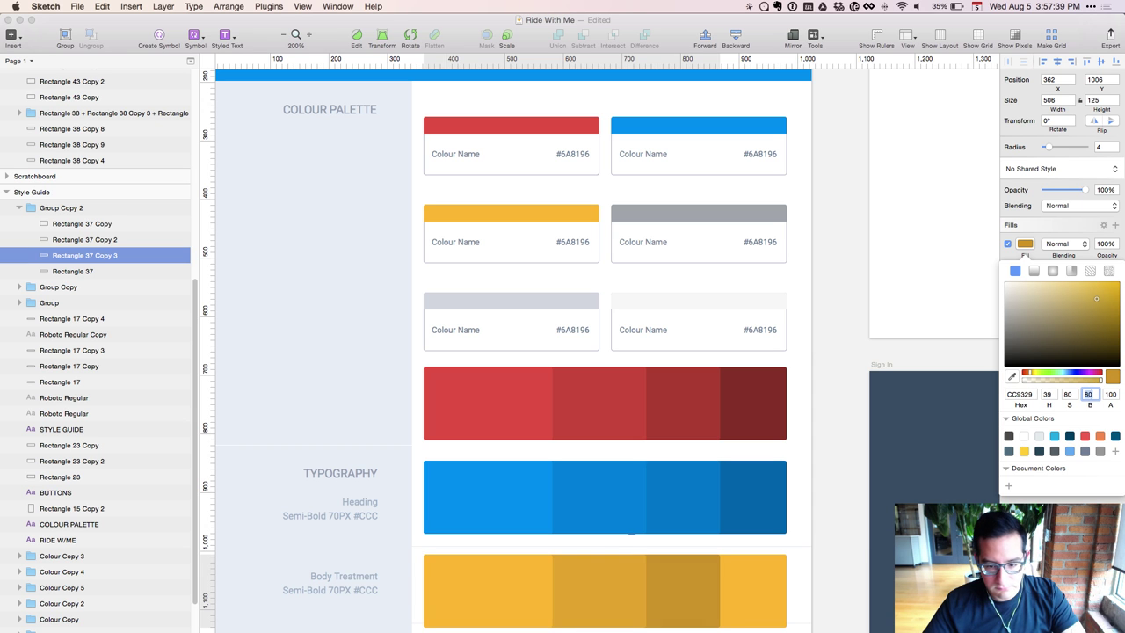
Darken the yellow strip's last block by setting its fill brightness to 75
left_click(784, 565)
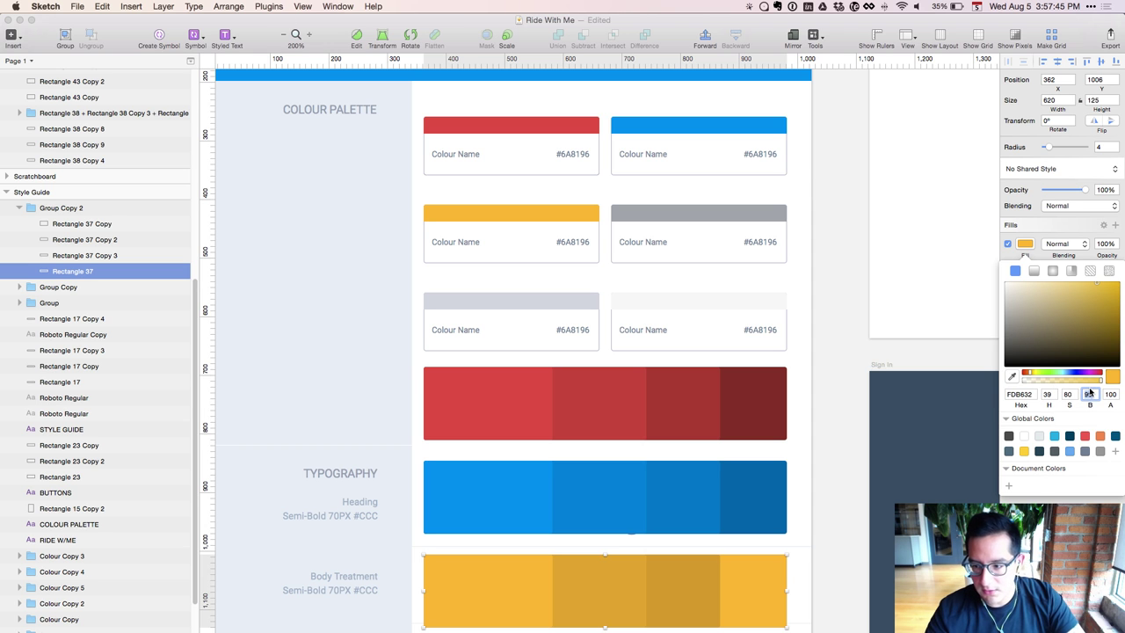
type("79")
key("Return")
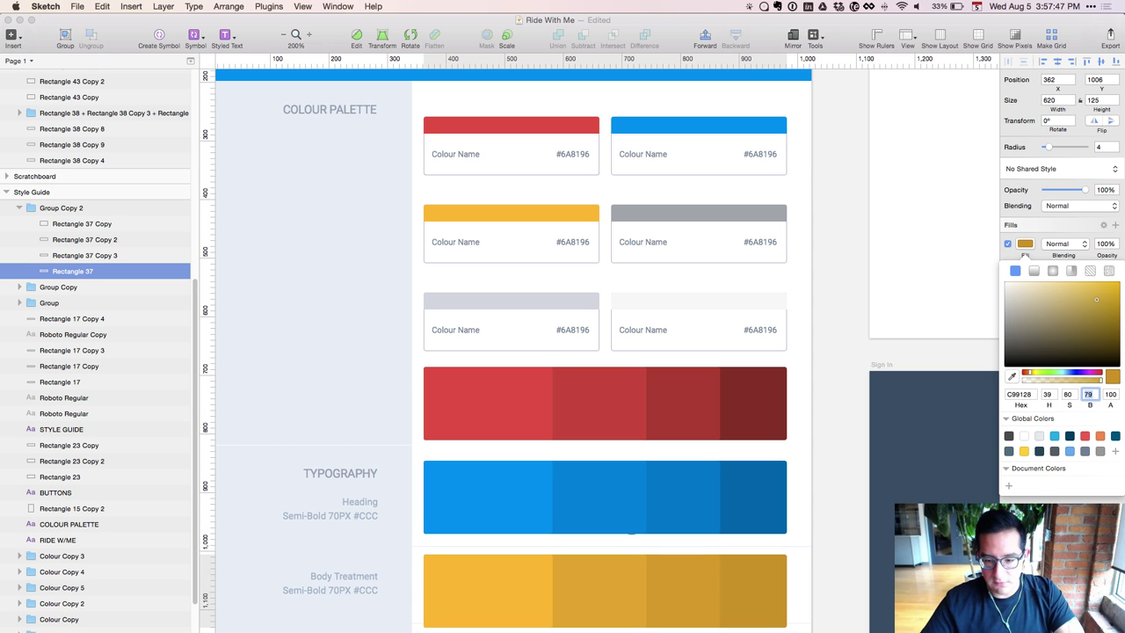
type("74")
key("Return")
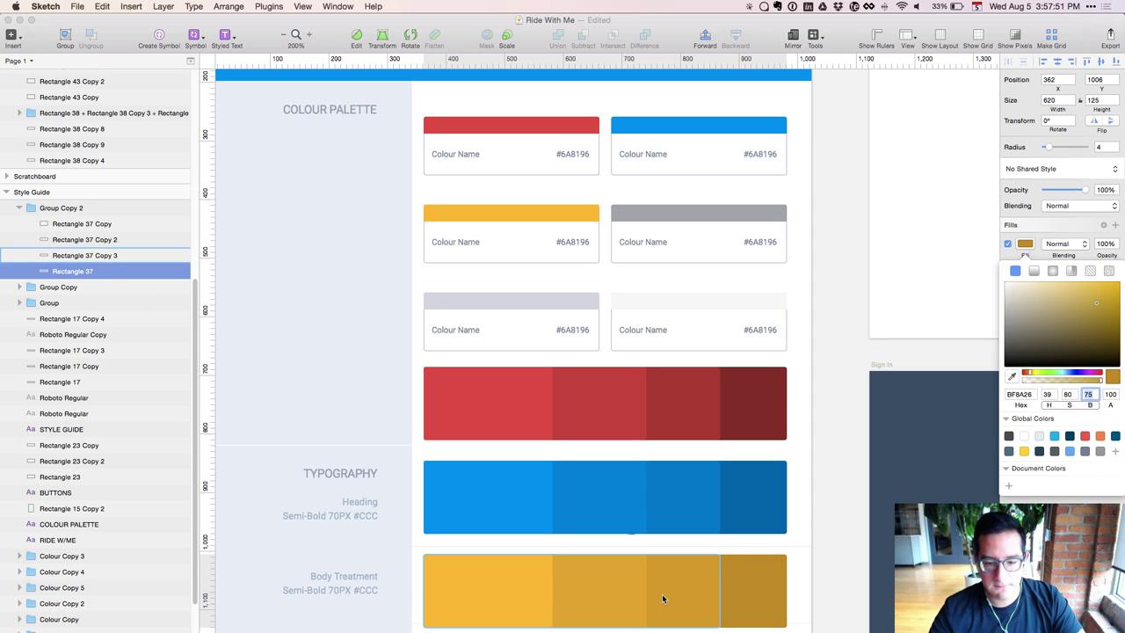
left_click(831, 482)
Review the red, blue and yellow shade strips up close and within the whole style guide beside the Sign In artboard
scroll(830, 482, "down", 2)
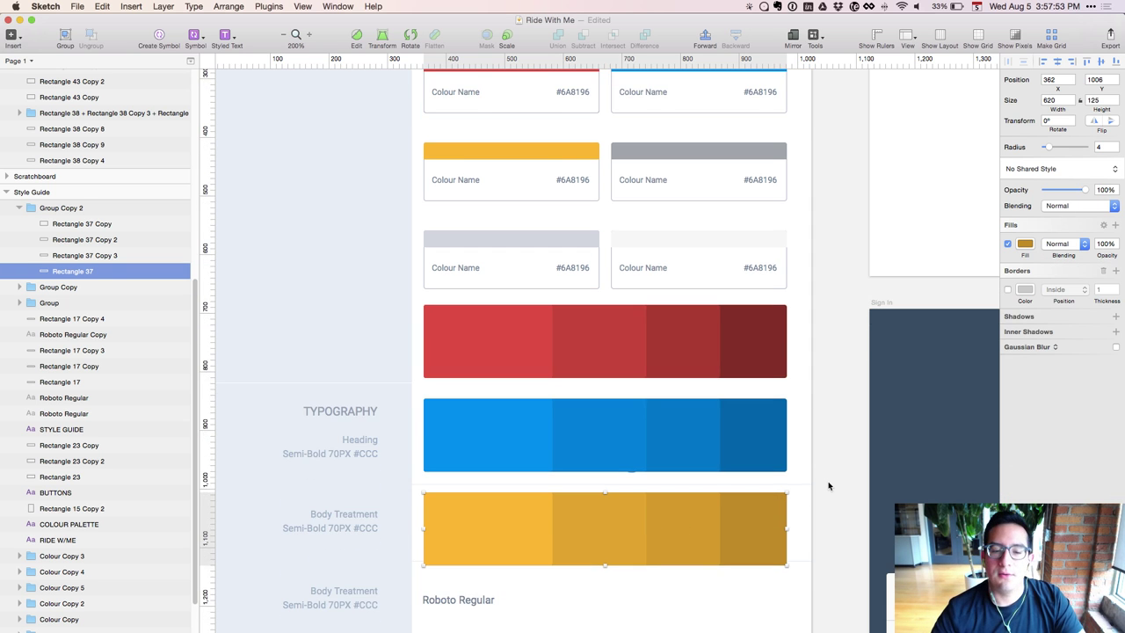
scroll(829, 484, "up", 4)
scroll(828, 485, "down", 3)
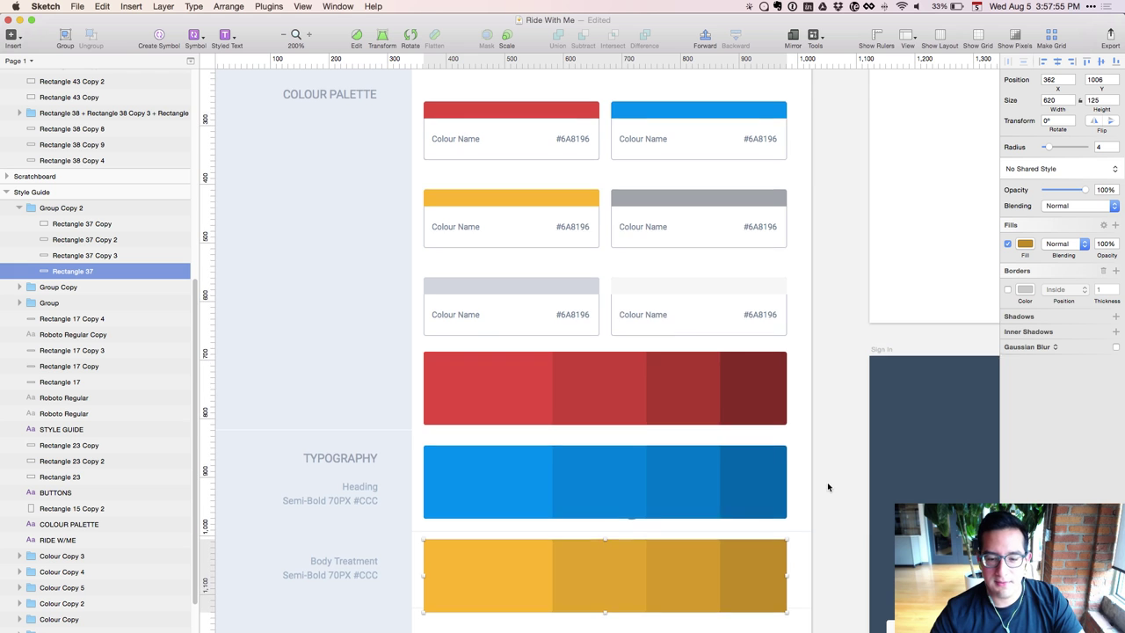
key("super+minus")
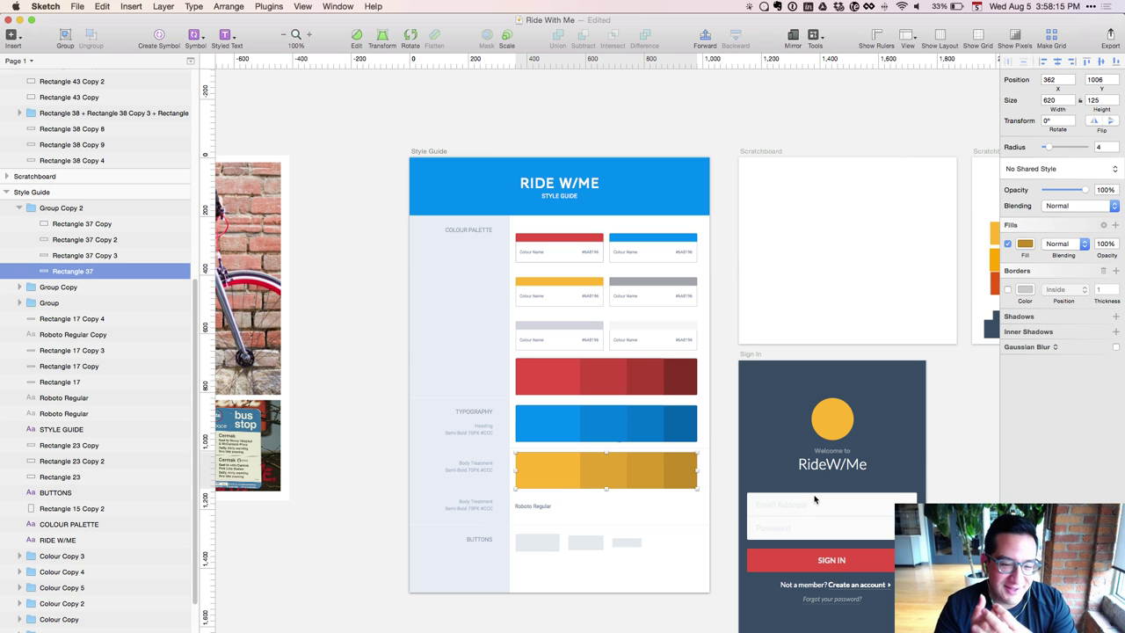
key("super+plus")
key("super+plus")
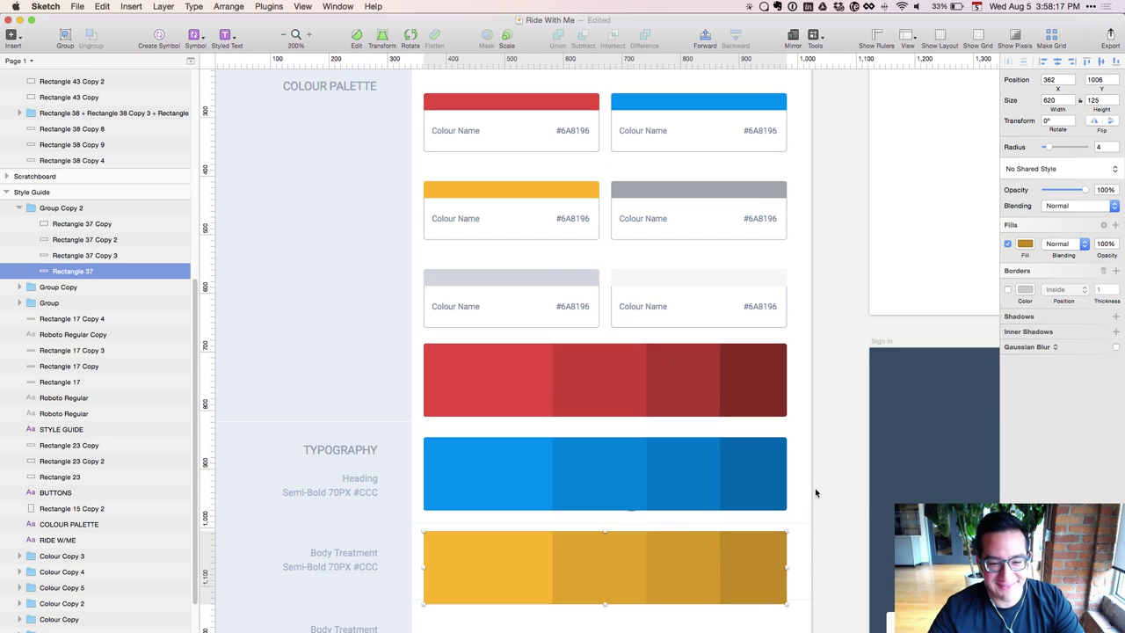
left_click(796, 388)
scroll(819, 393, "down", 3)
scroll(820, 393, "down", 3)
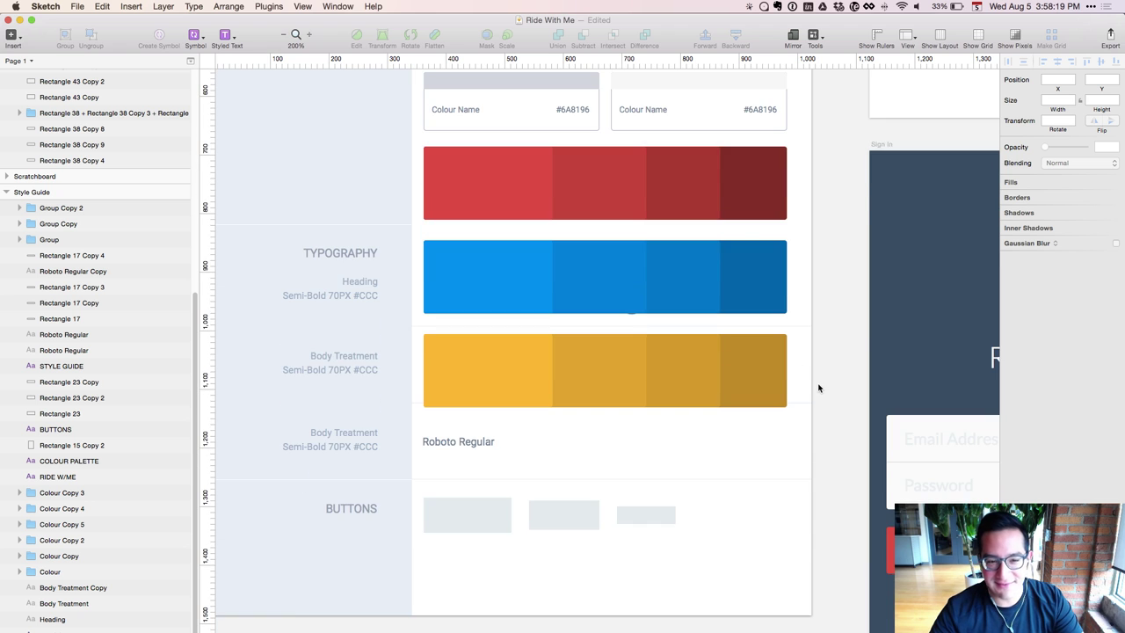
key("super+minus")
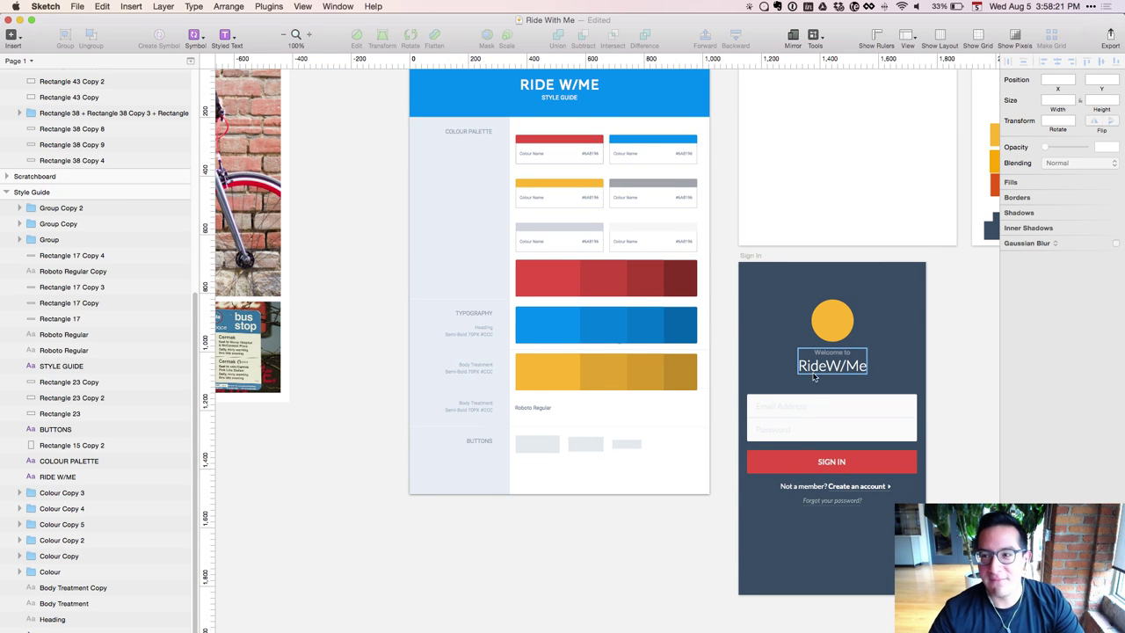
scroll(818, 388, "up", 3)
scroll(817, 388, "left", 3)
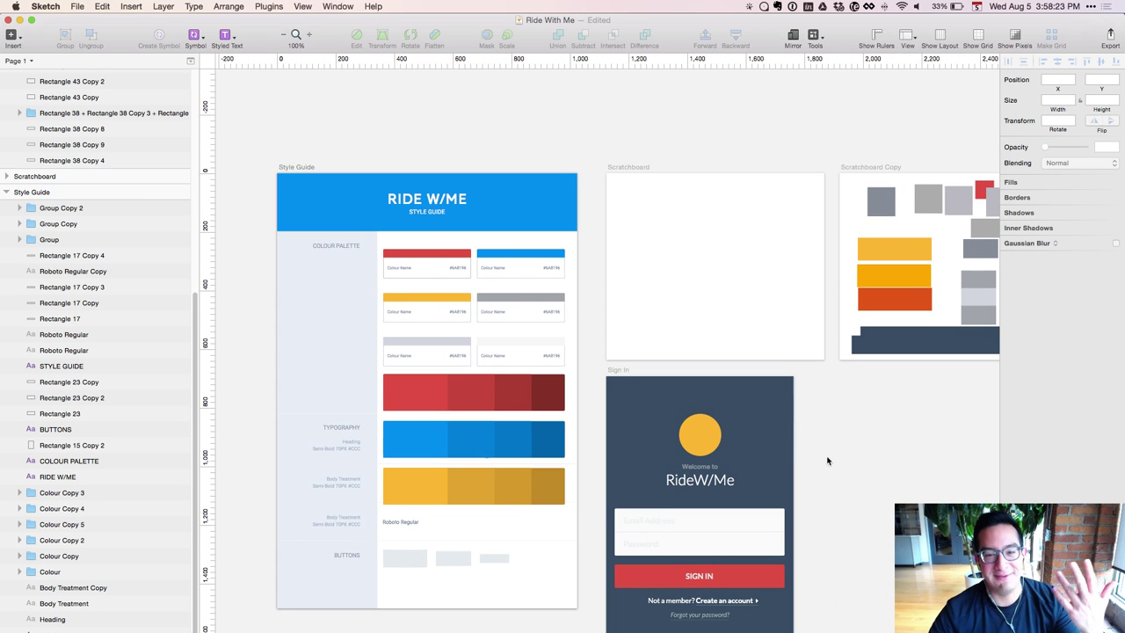
Switch to Evernote and review the Type Explorations and Button Treatment items under "Let's Get Started!" in the episode note
key("super+Tab")
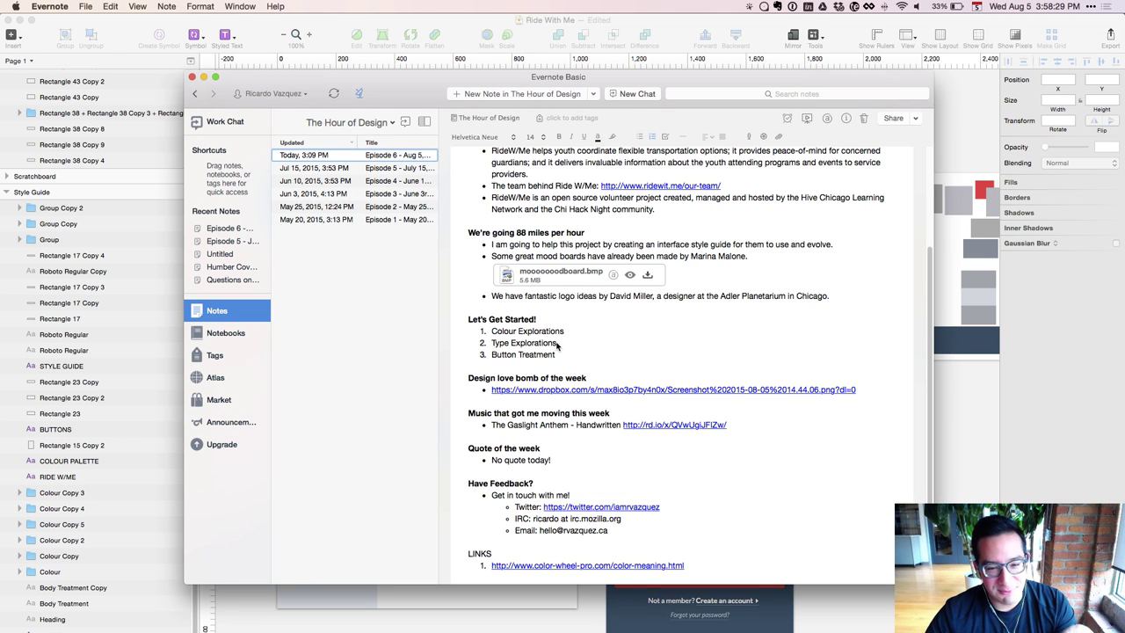
triple_click(552, 343)
left_click_drag(554, 354, 470, 347)
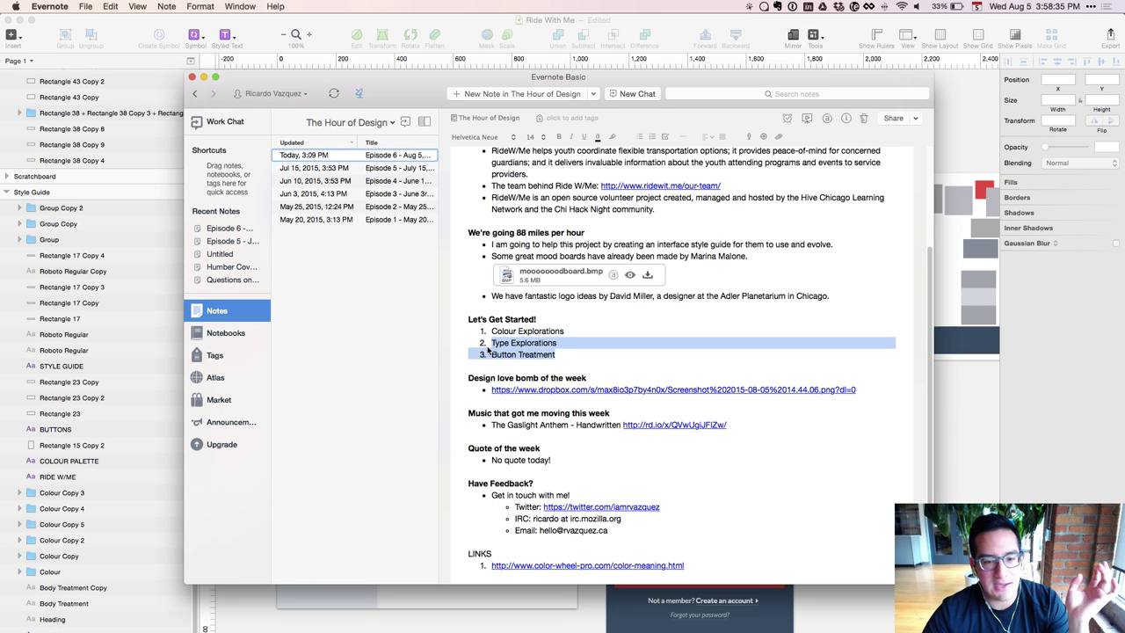
left_click(485, 352)
triple_click(494, 343)
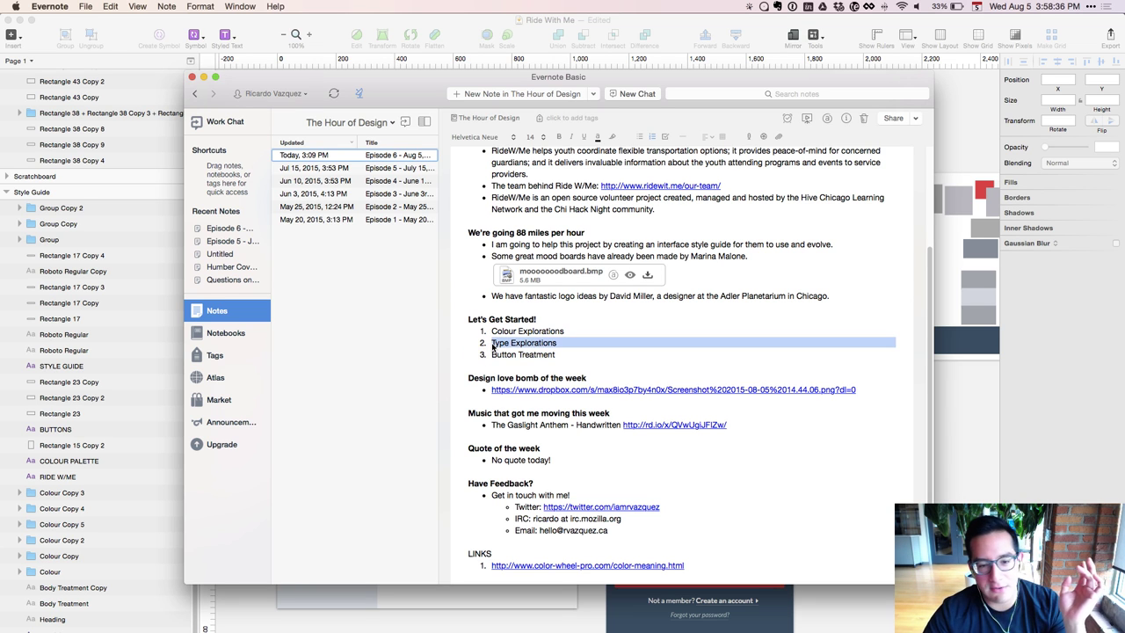
double_click(552, 356)
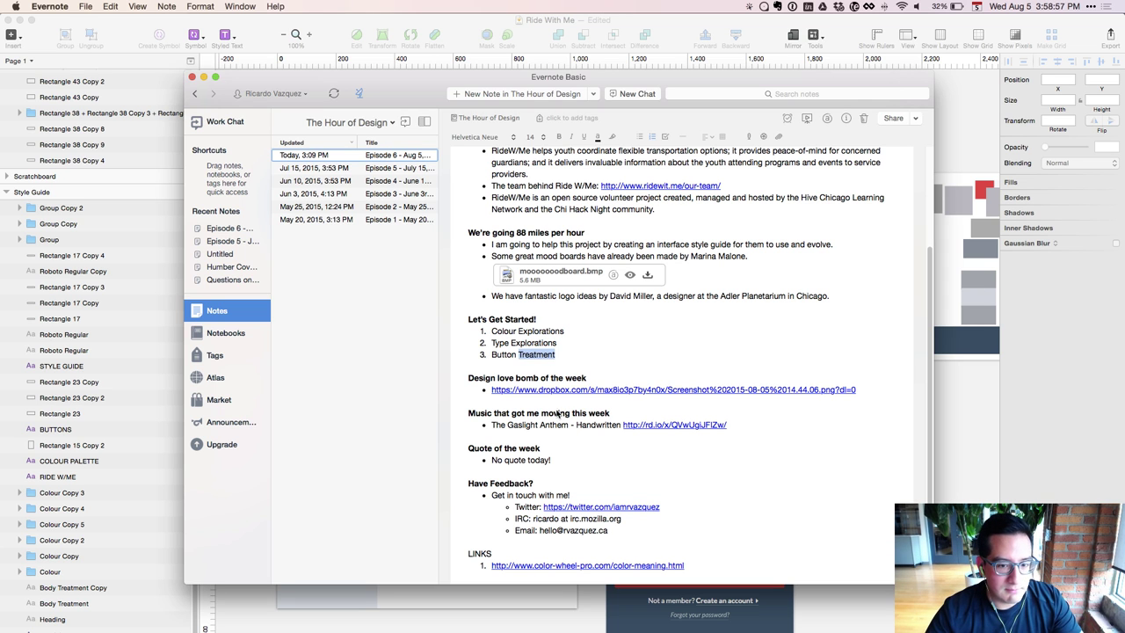
Open the Dropbox link under "Design love bomb of the week" and view the image in the browser
key("Right")
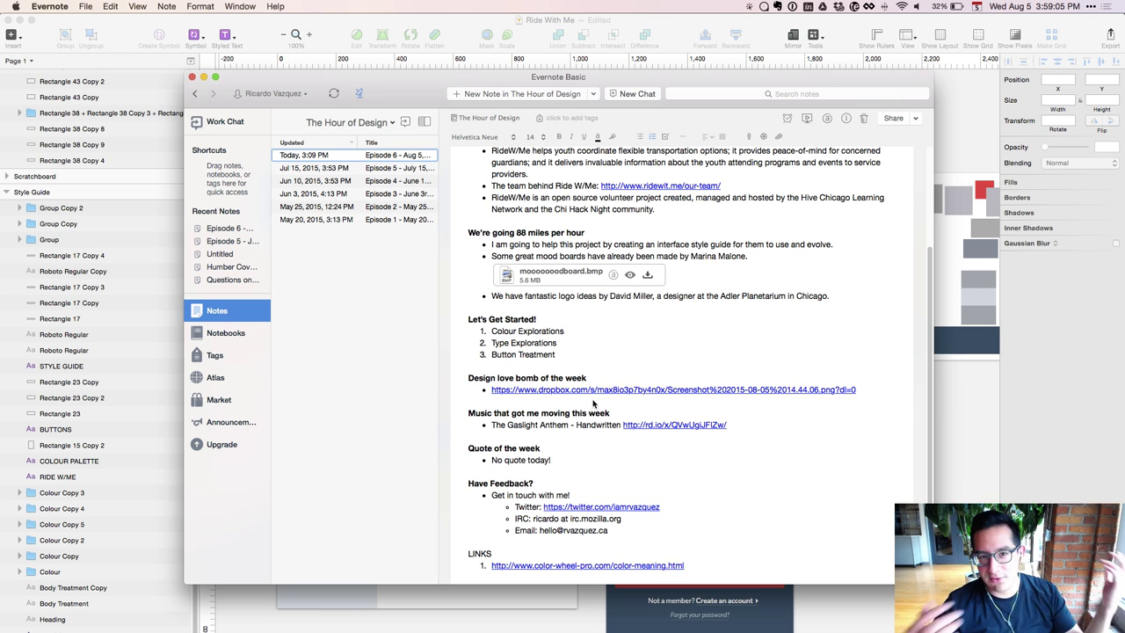
left_click(596, 392)
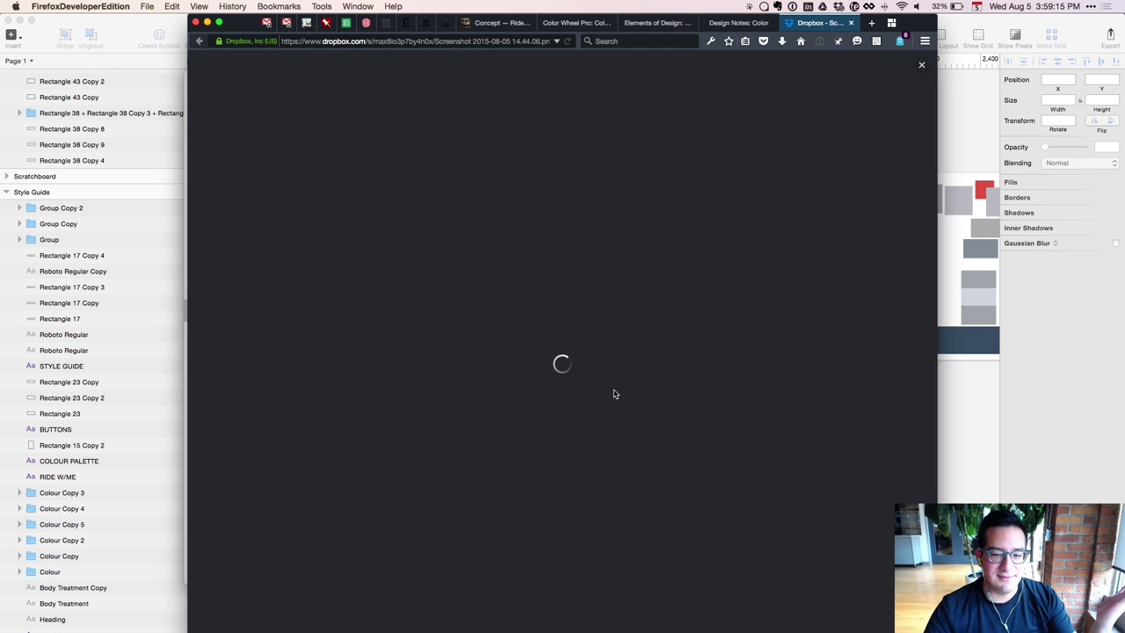
left_click(612, 391)
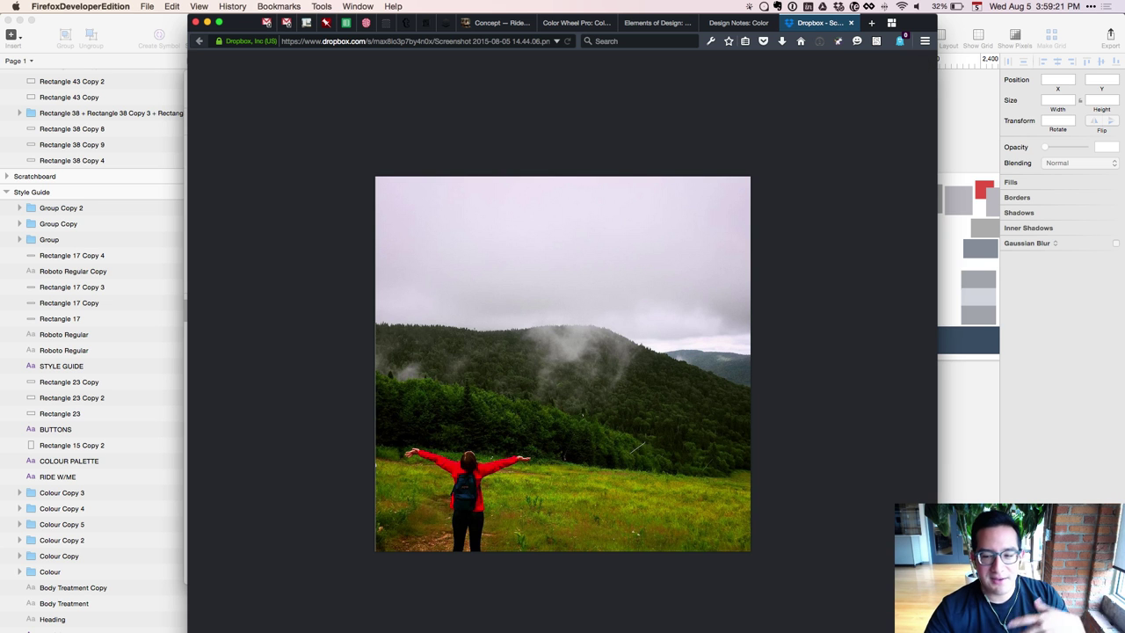
Return to Sketch and examine the photo mood boards beside the style guide artboard
left_click(967, 365)
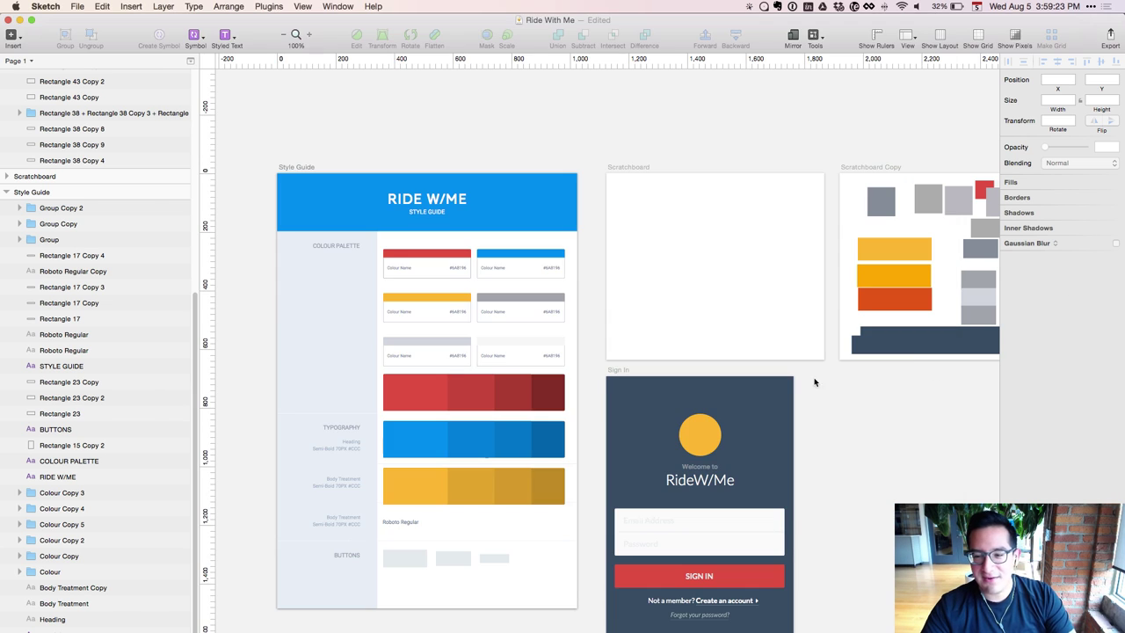
scroll(533, 332, "left", 10)
scroll(533, 333, "left", 10)
scroll(533, 332, "up", 7)
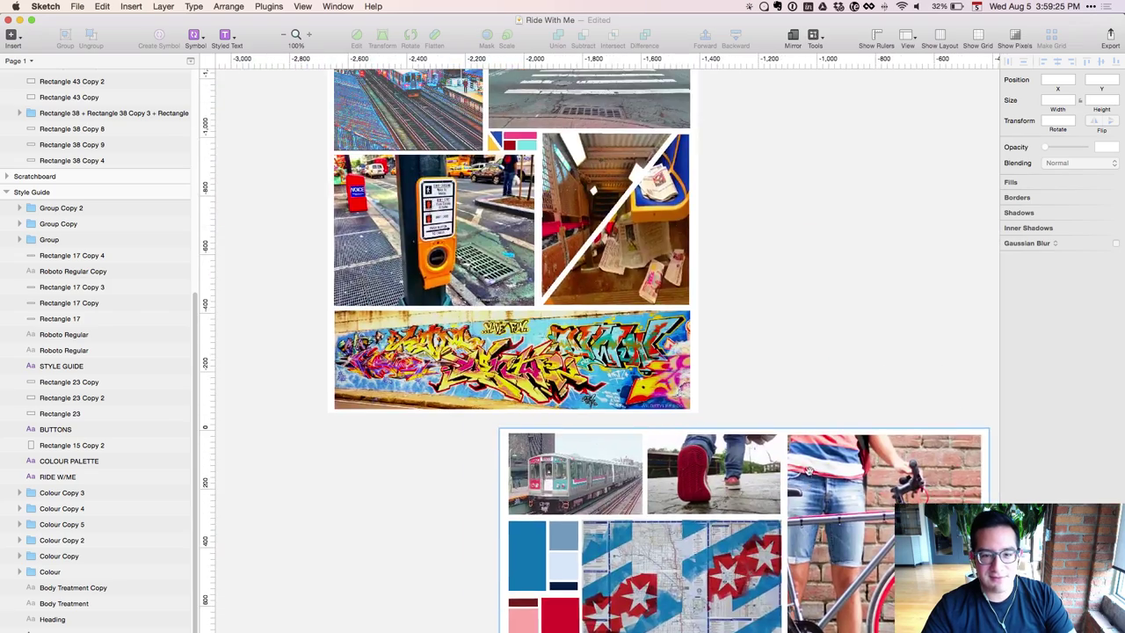
scroll(790, 410, "down", 5)
scroll(796, 422, "up", 6)
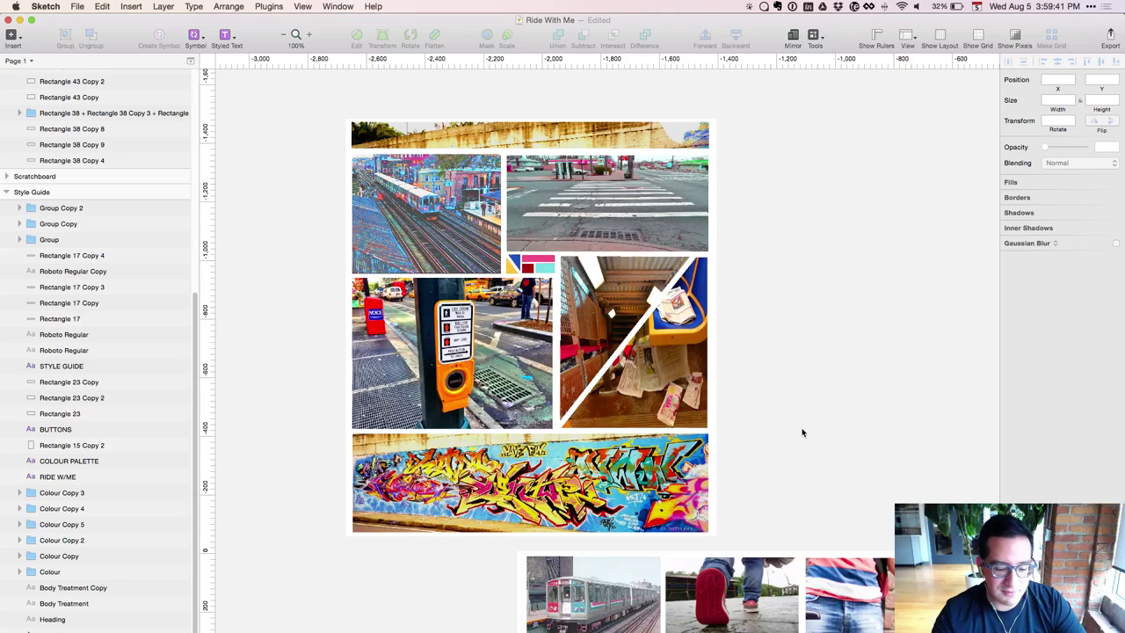
Switch to Firefox and close the Dropbox image tab
key("super+Tab")
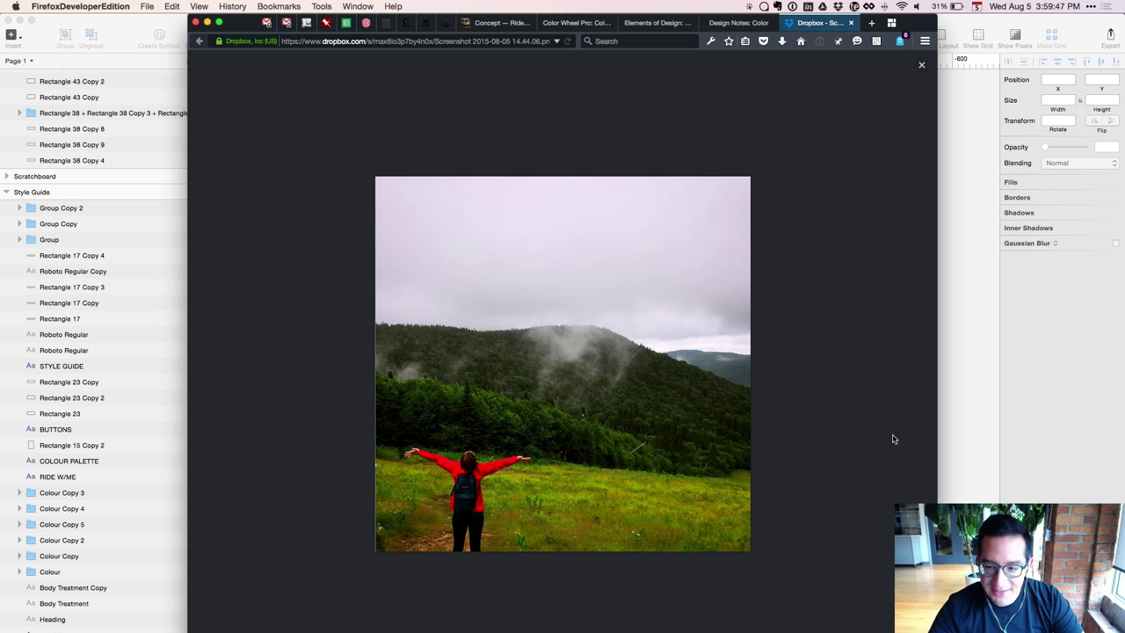
key("super+w")
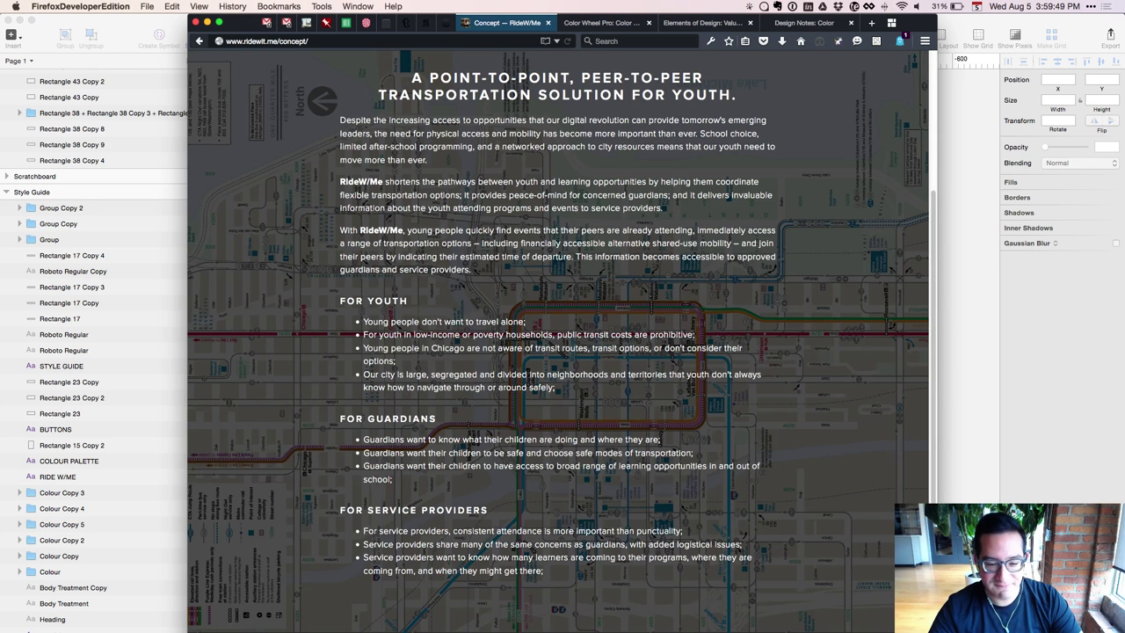
Switch to Evernote and read the episode note's music, quote, feedback and links sections, and bring Firefox back to the front
key("super+Tab")
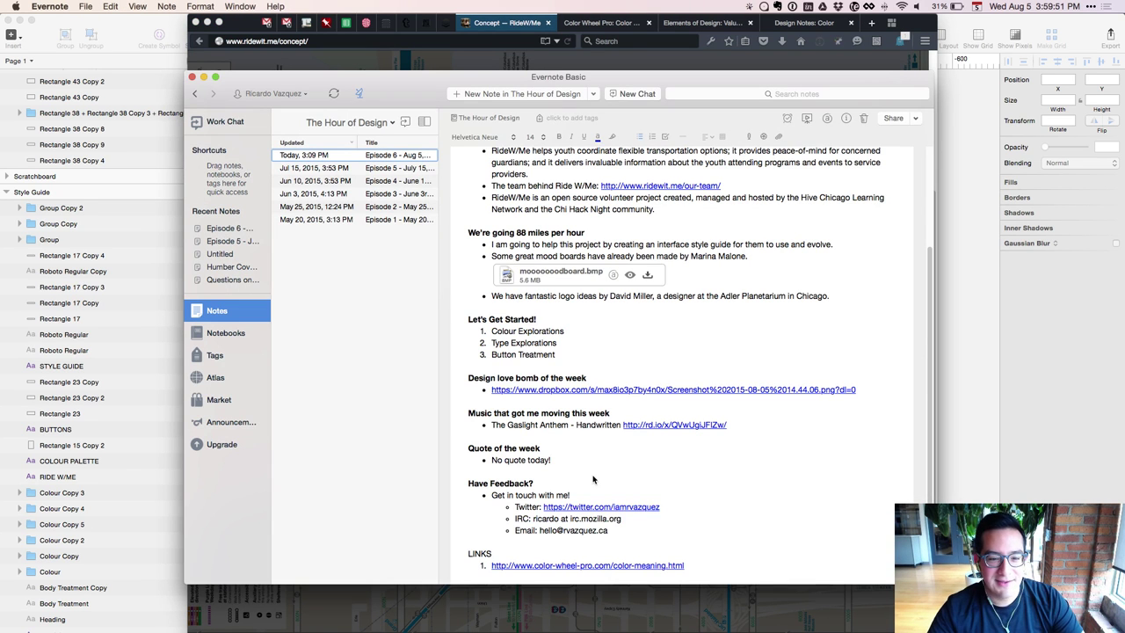
scroll(592, 476, "down", 1)
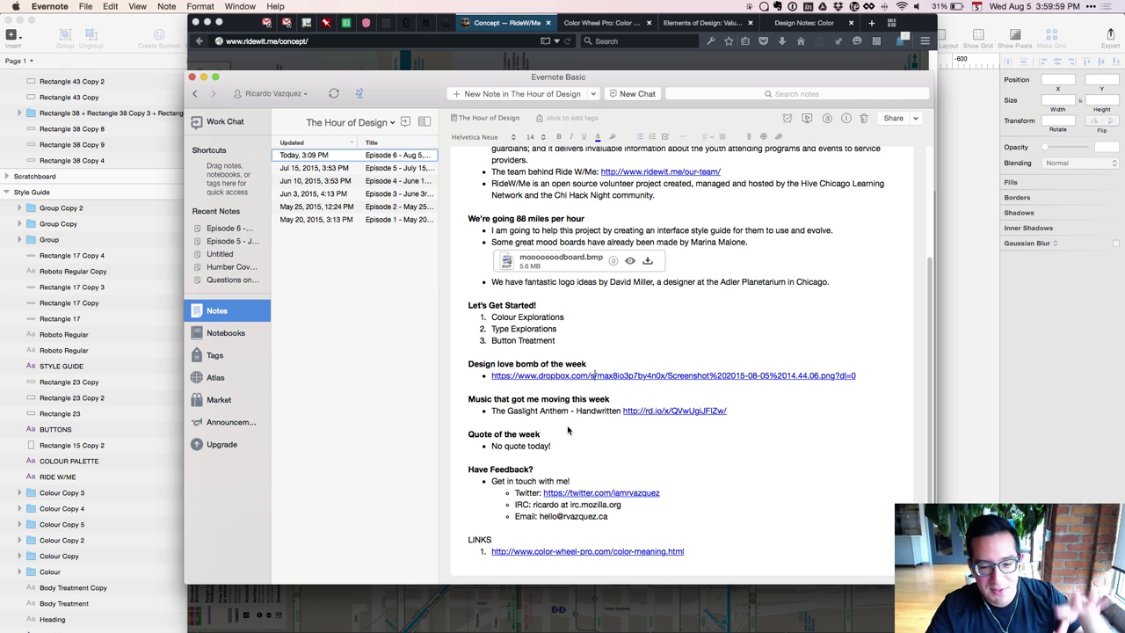
left_click(479, 611)
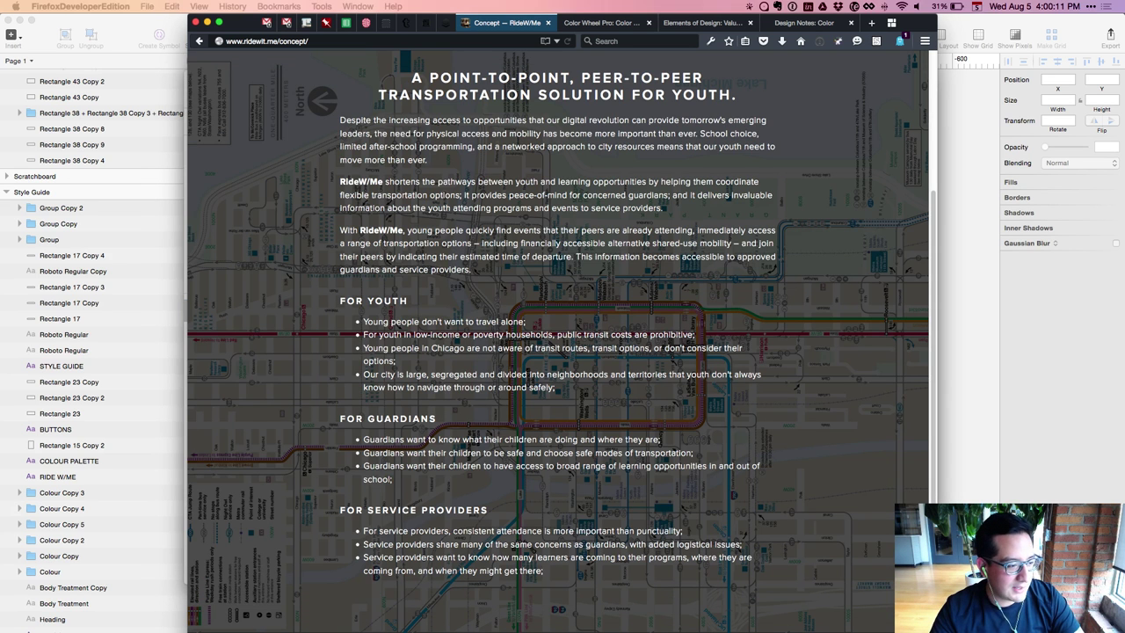